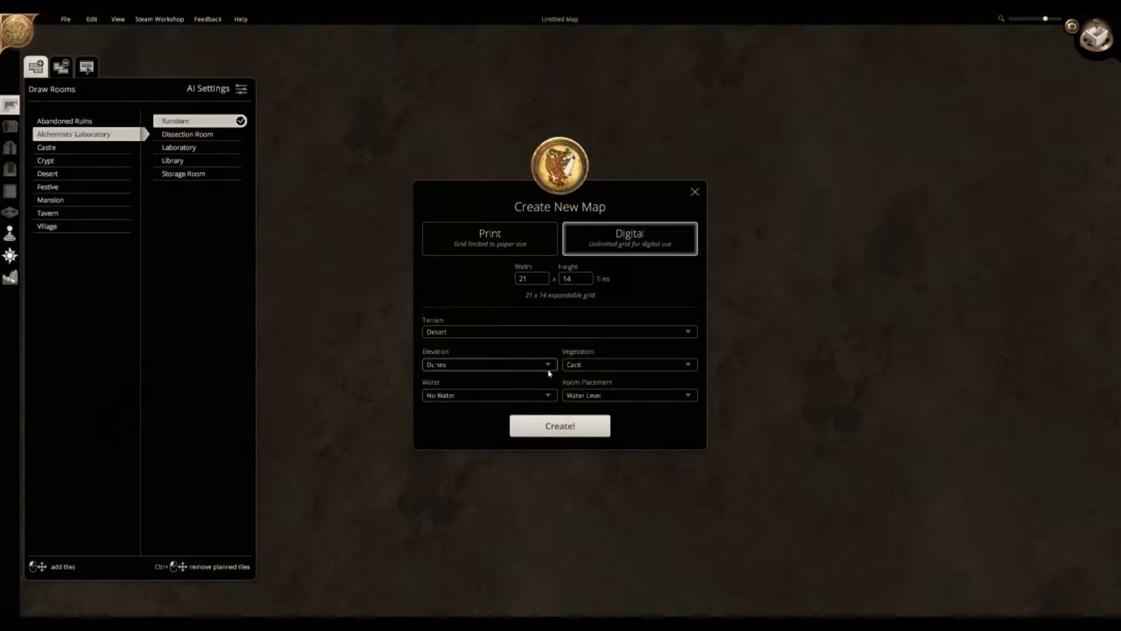
- Create the desert map with Dunes elevation, Oasis vegetation and Oasis water, and choose its room placement
left_click(484, 367)
left_click(576, 365)
left_click(584, 365)
left_click(591, 439)
left_click(475, 398)
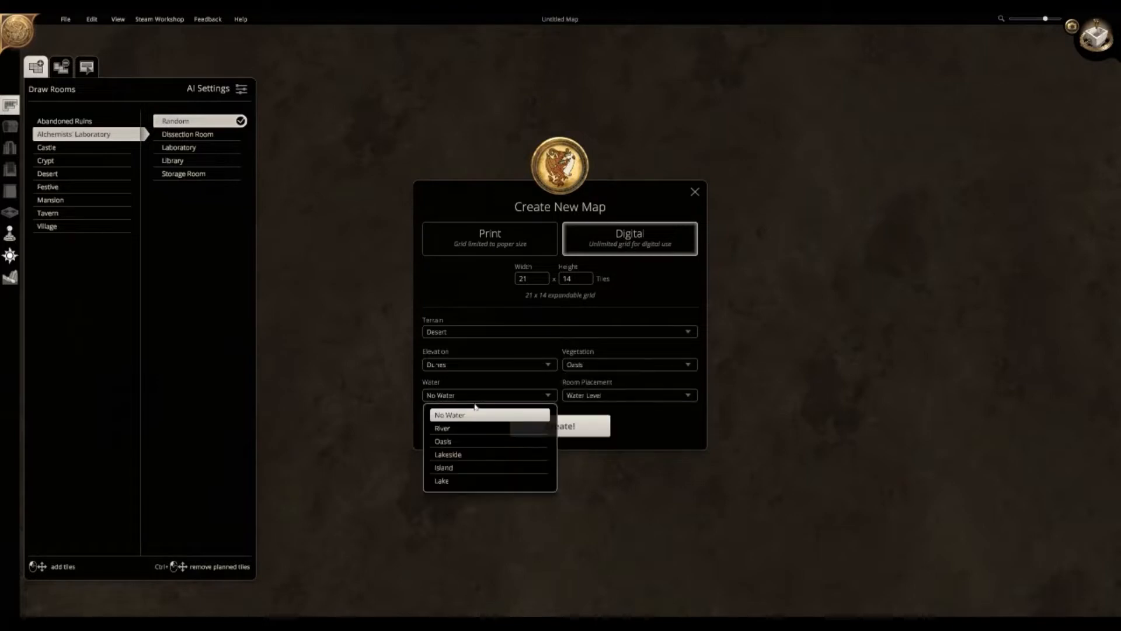
left_click(453, 443)
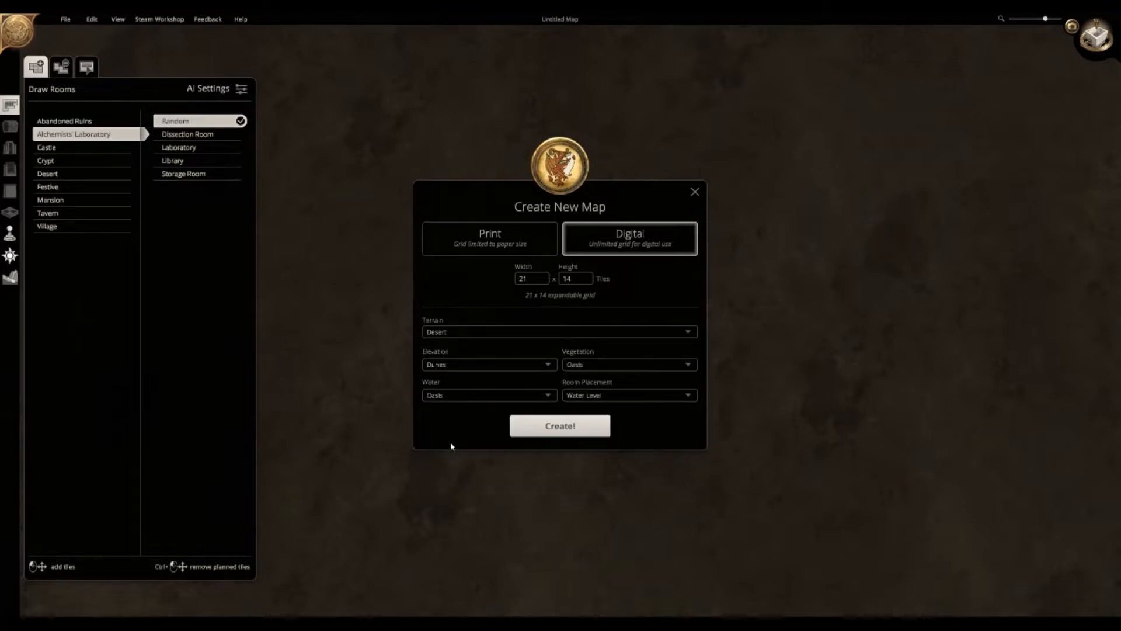
left_click(610, 395)
left_click(608, 425)
left_click(587, 434)
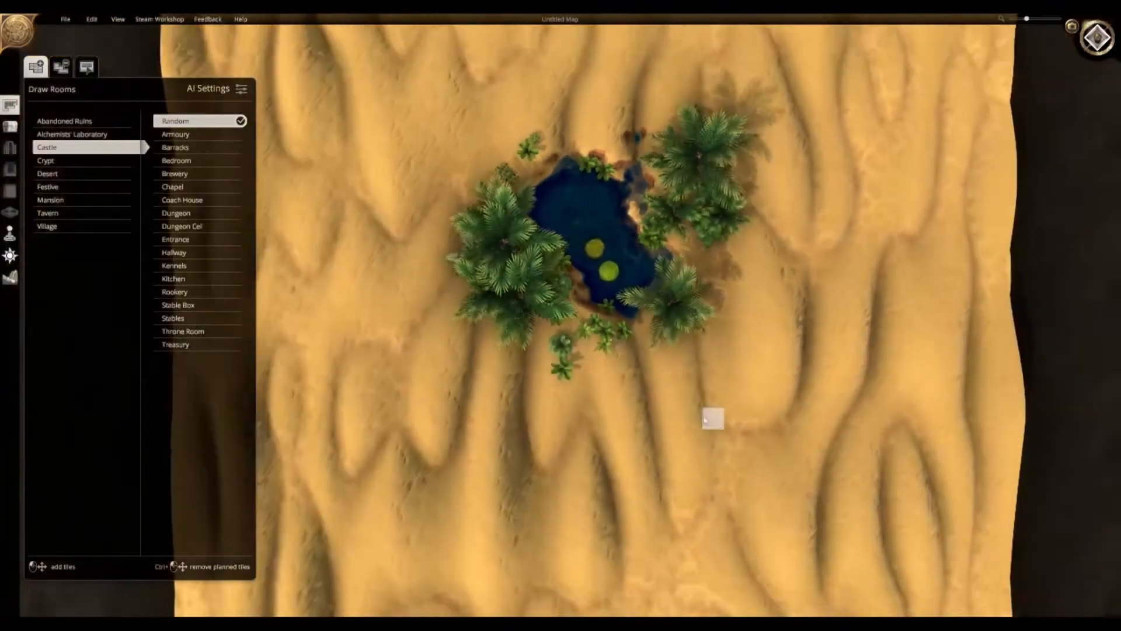
- Switch to terrain painting for the new desert map
scroll(704, 420, "down", 1)
middle_click_drag(738, 428, 432, 322)
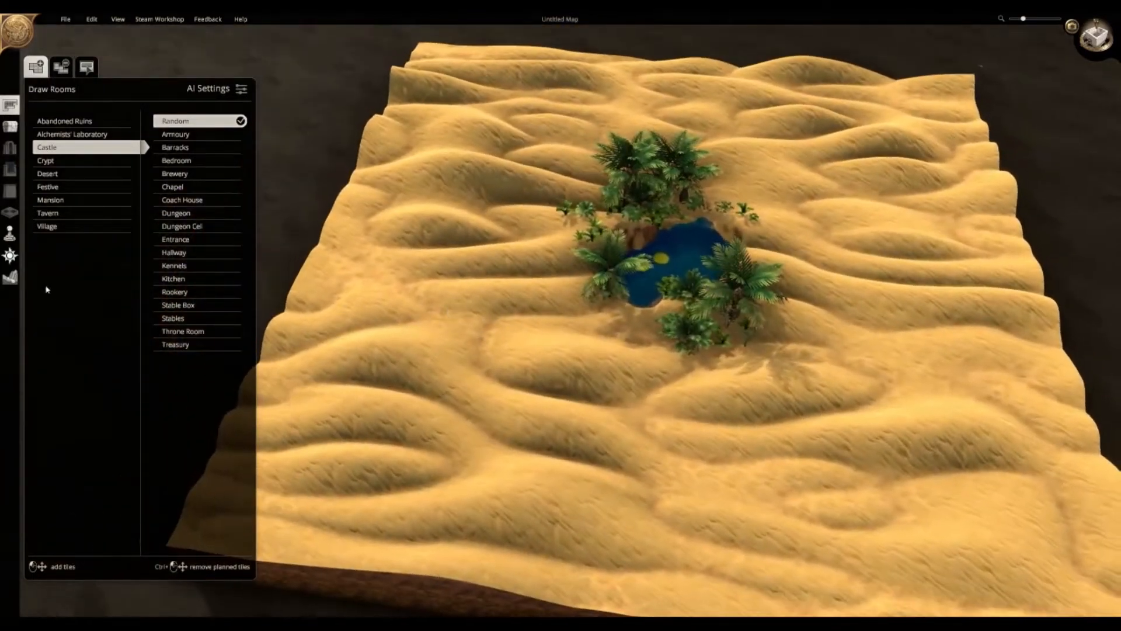
left_click(10, 278)
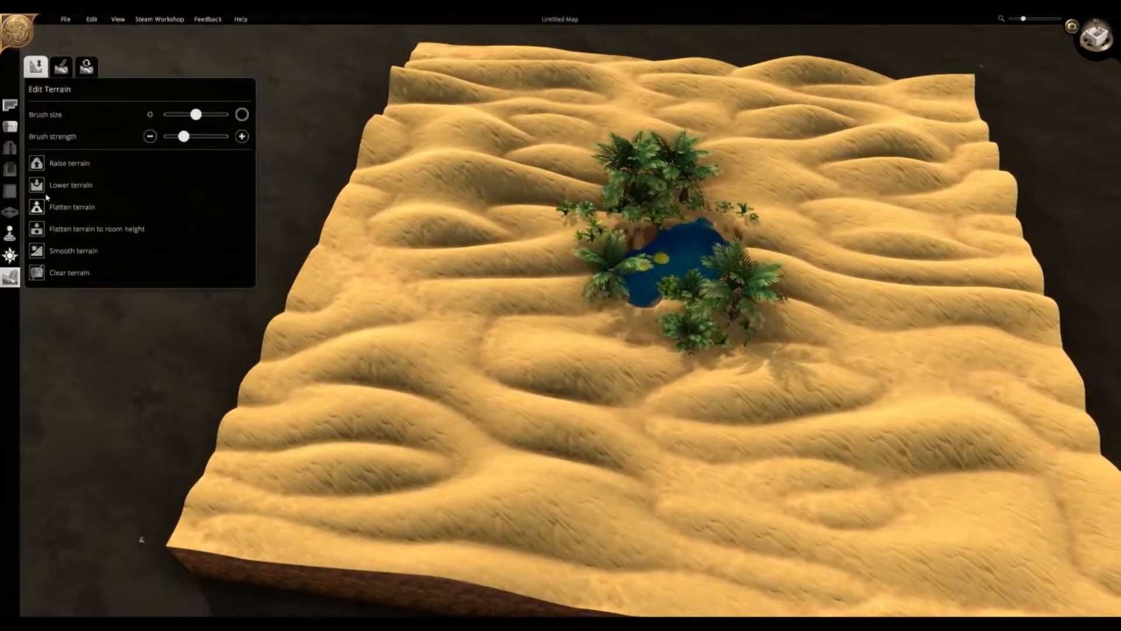
left_click(62, 68)
key("w")
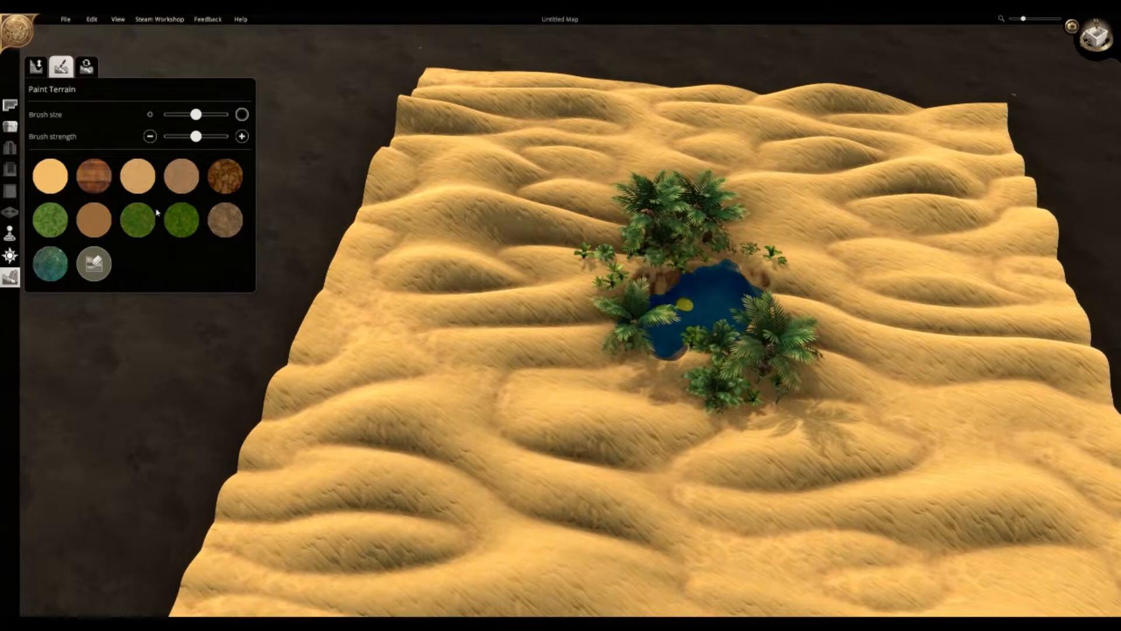
- Try painting the reddish-brown texture on the dunes near the oasis at higher brush strength, and undo it
left_click_drag(436, 421, 419, 434)
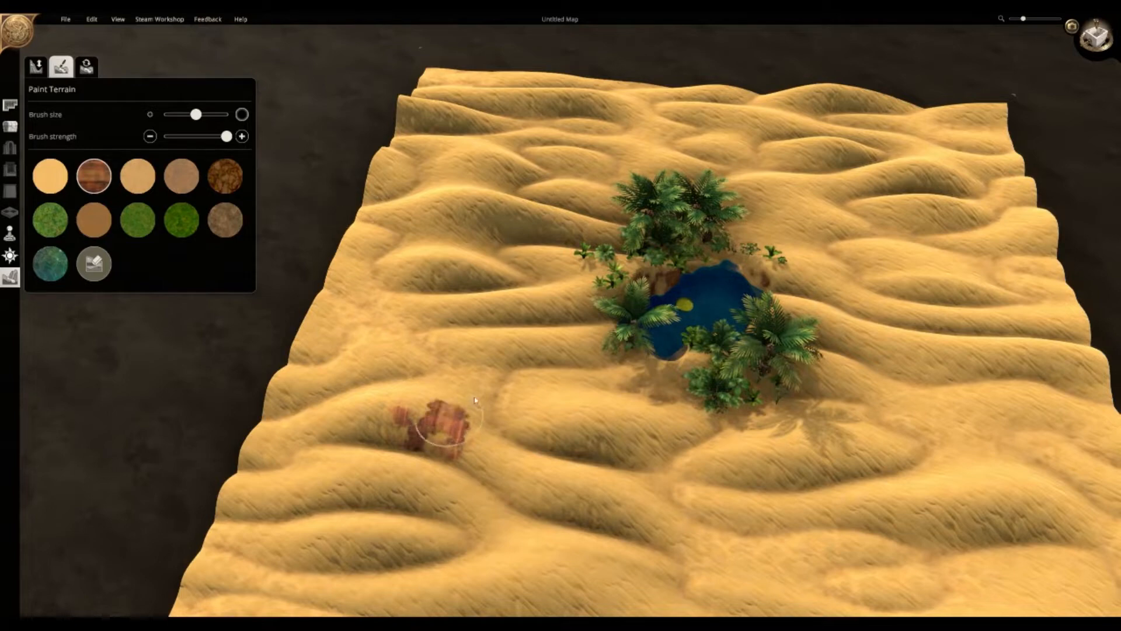
mouse_move(475, 399)
left_mouse_down()
mouse_move(514, 435)
mouse_move(474, 419)
left_mouse_up()
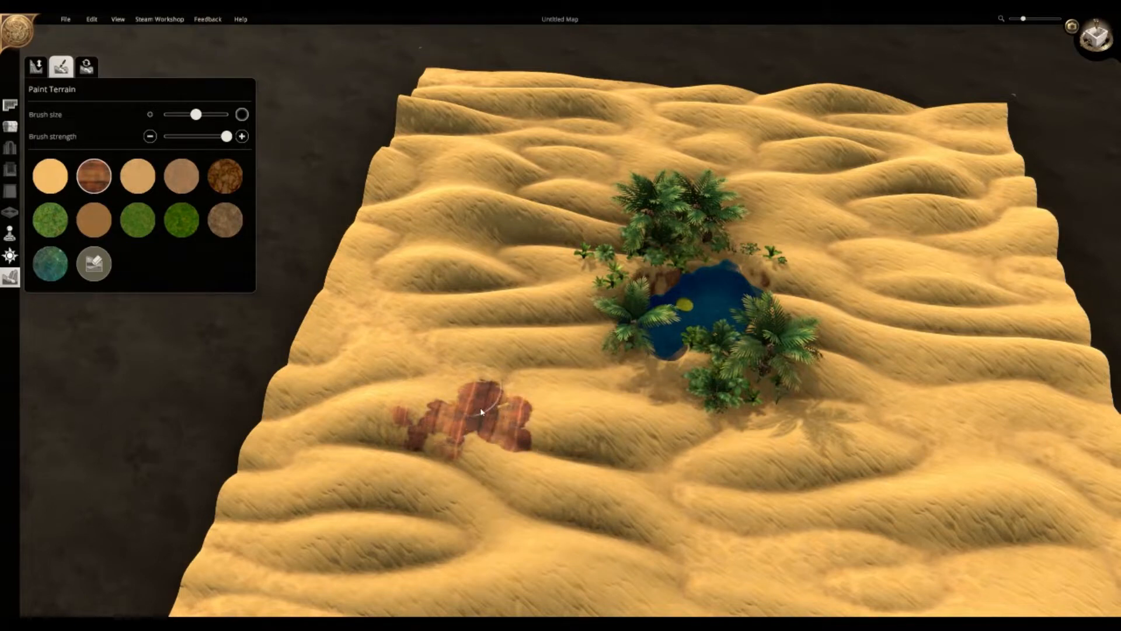
key("ctrl+z")
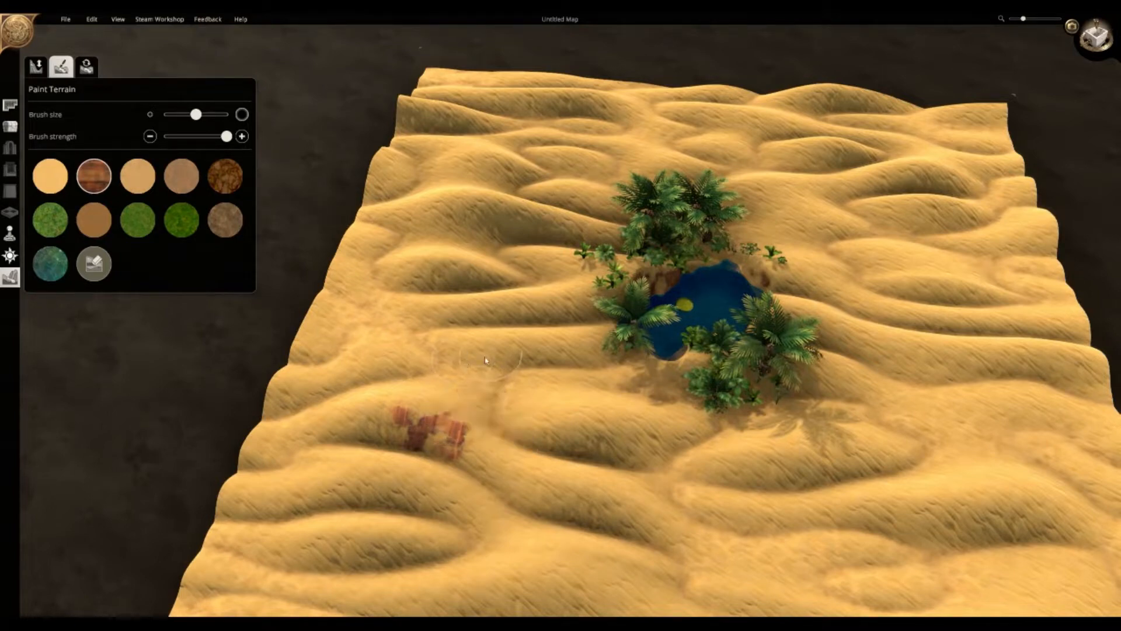
- Paint the dark brown rocky texture along the banks of the oasis pond at medium brush strength
left_click(225, 177)
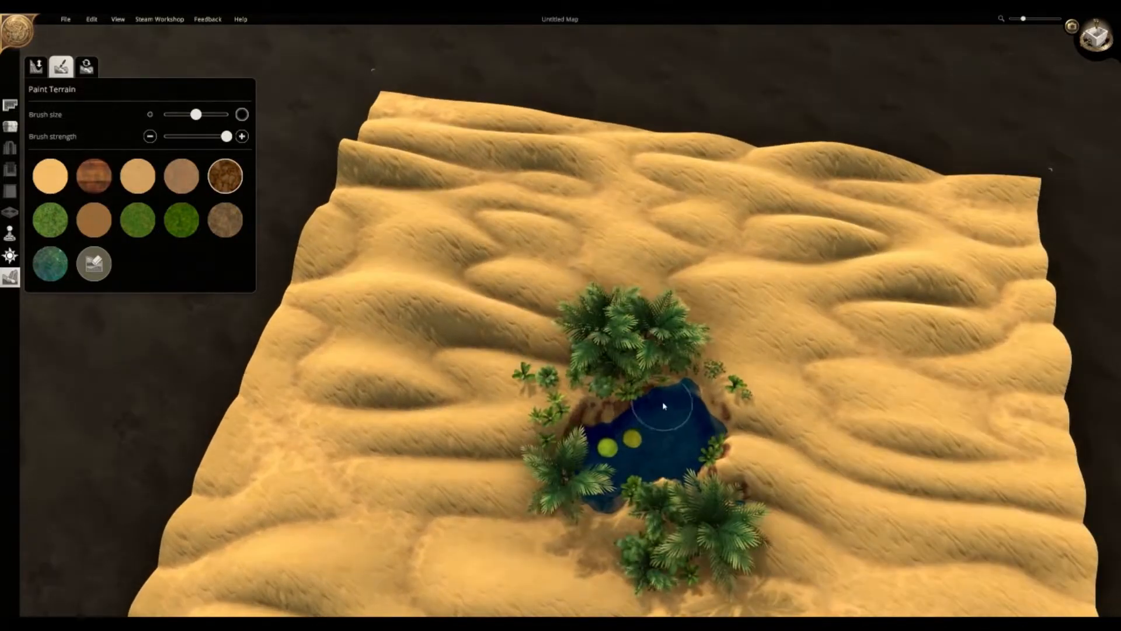
mouse_move(664, 406)
left_mouse_down()
mouse_move(698, 412)
mouse_move(711, 432)
left_mouse_up()
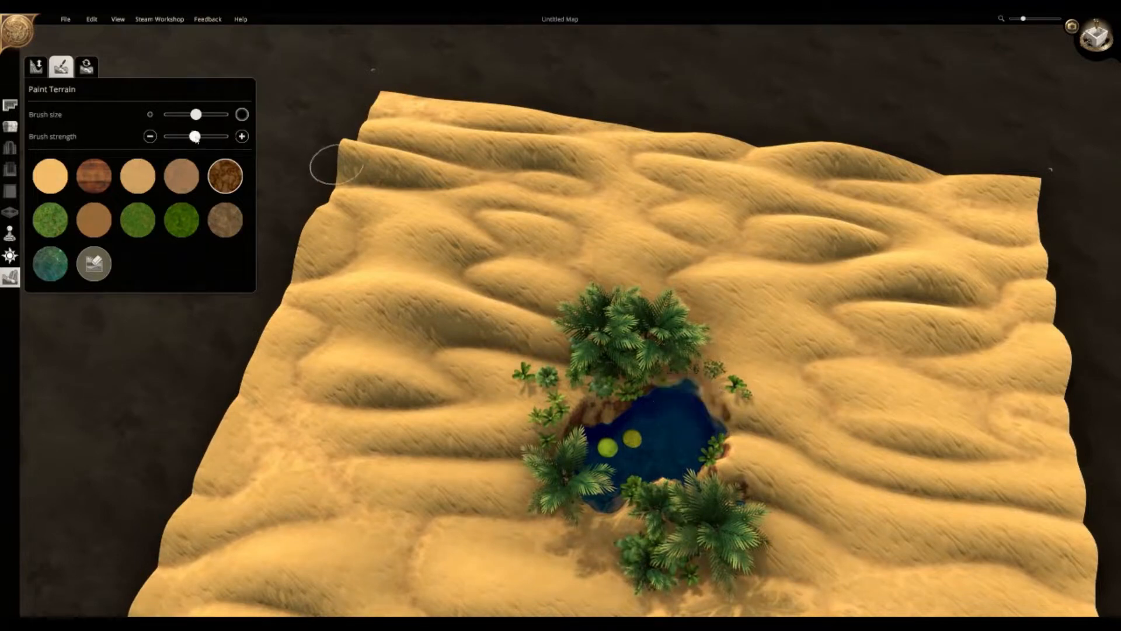
mouse_move(656, 402)
left_mouse_down()
mouse_move(681, 400)
mouse_move(724, 430)
left_mouse_up()
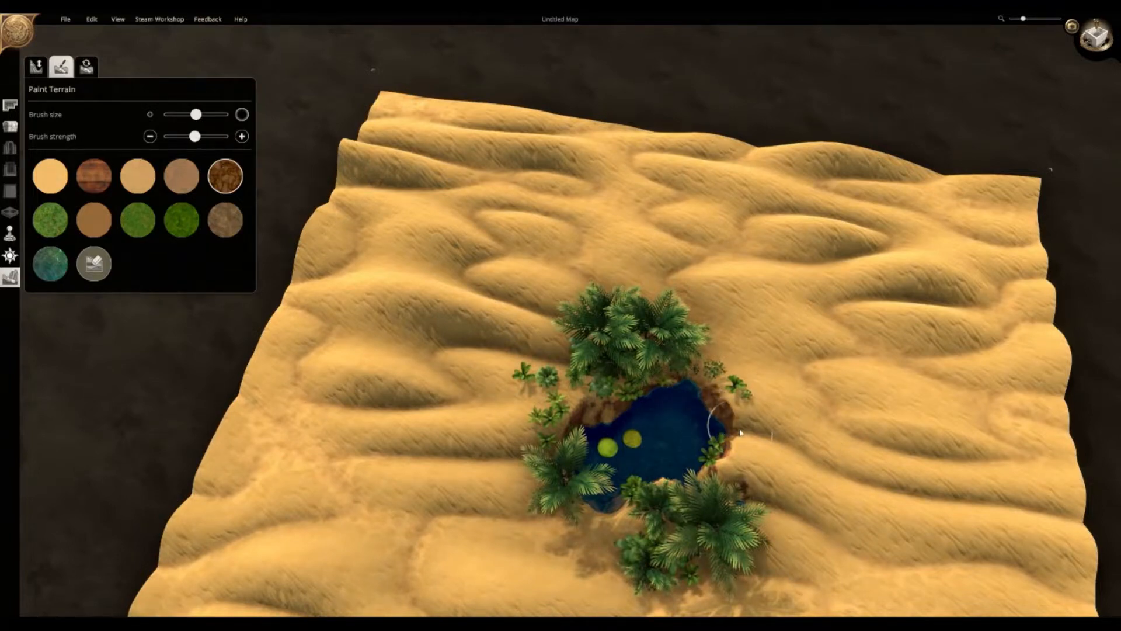
middle_click_drag(741, 433, 378, 380)
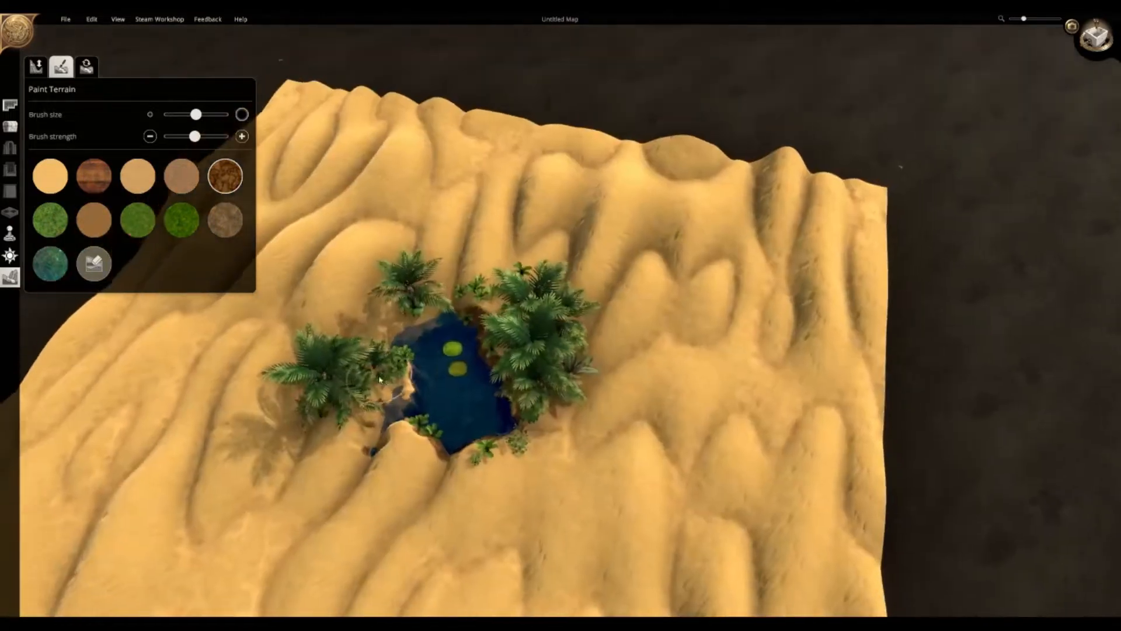
left_click(454, 335)
left_click_drag(435, 339, 427, 362)
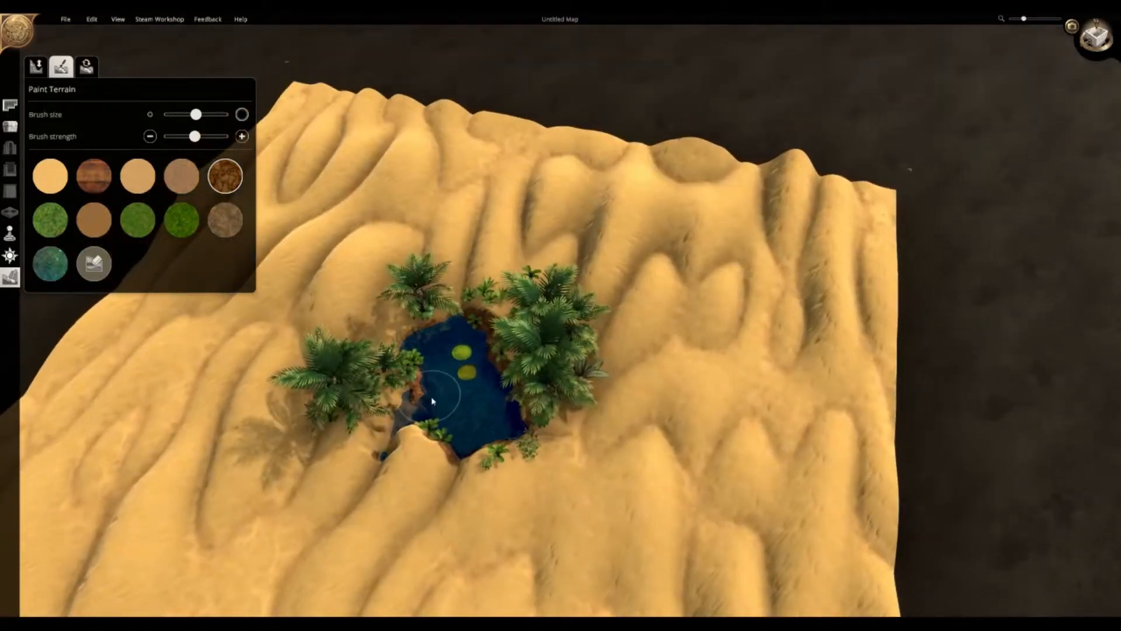
mouse_move(464, 410)
middle_mouse_down()
mouse_move(446, 415)
mouse_move(401, 388)
middle_mouse_up()
mouse_move(400, 387)
left_mouse_down()
mouse_move(391, 376)
mouse_move(364, 395)
left_mouse_up()
middle_click_drag(359, 413, 830, 378)
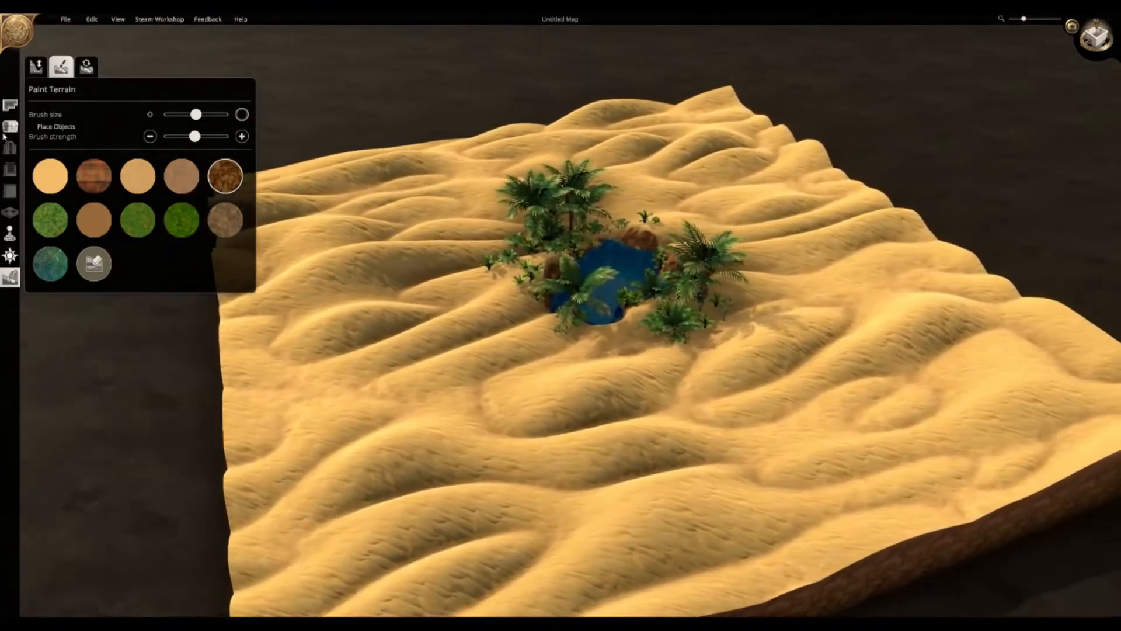
- Draw a rectangular Desert Hovel room near the far corner of the map, behind the oasis
left_click(9, 126)
left_click(38, 116)
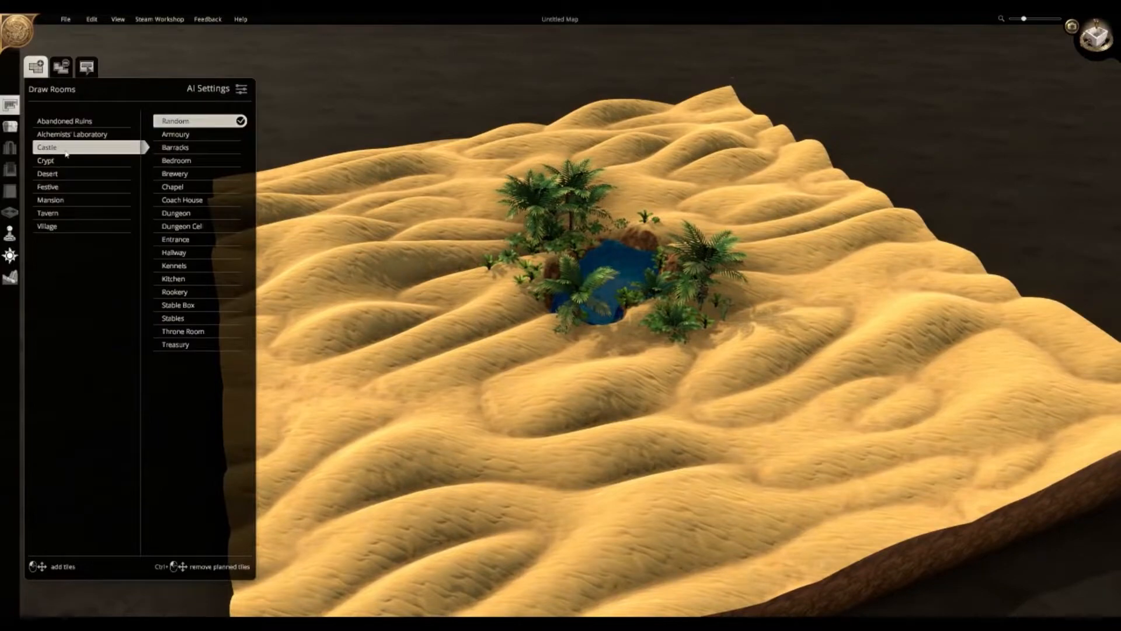
left_click(70, 174)
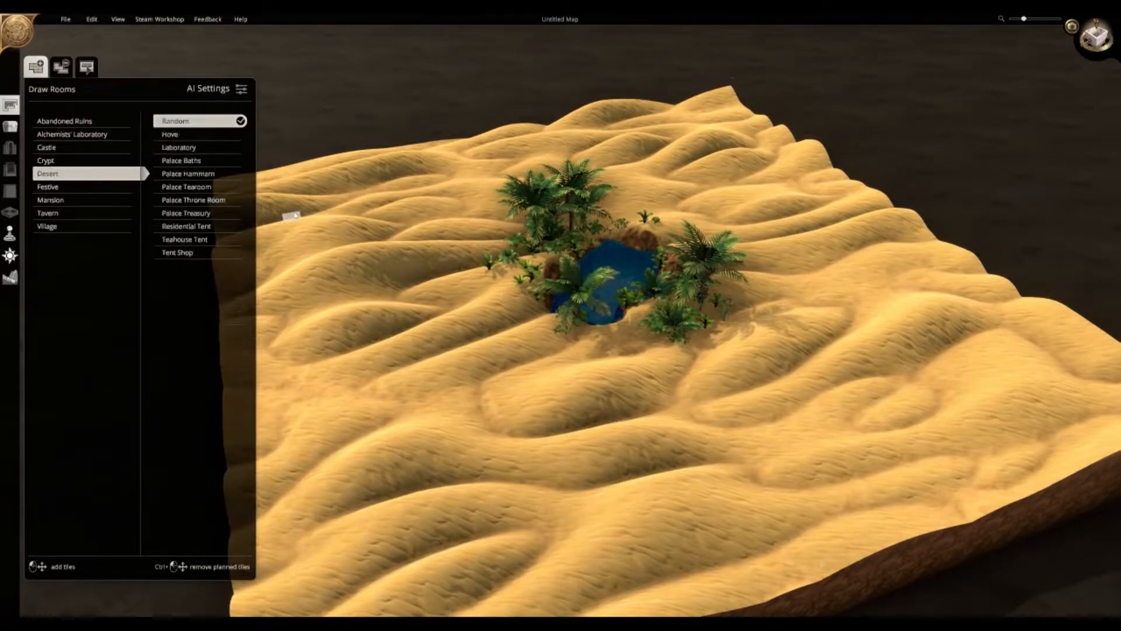
key("q")
key("w")
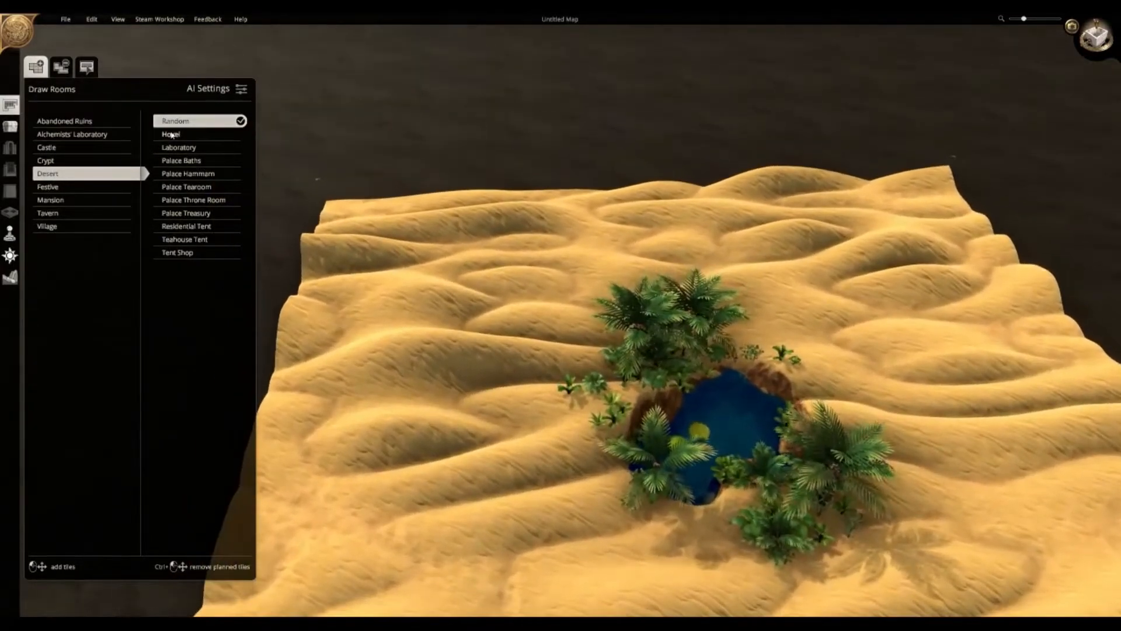
left_click(171, 134)
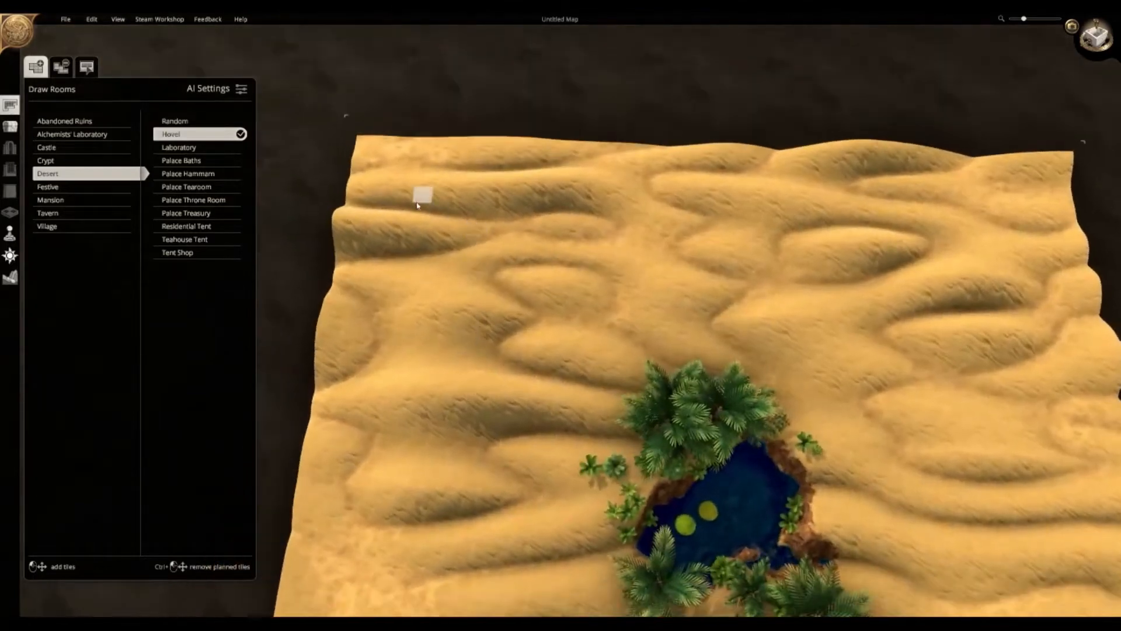
left_click_drag(416, 205, 528, 285)
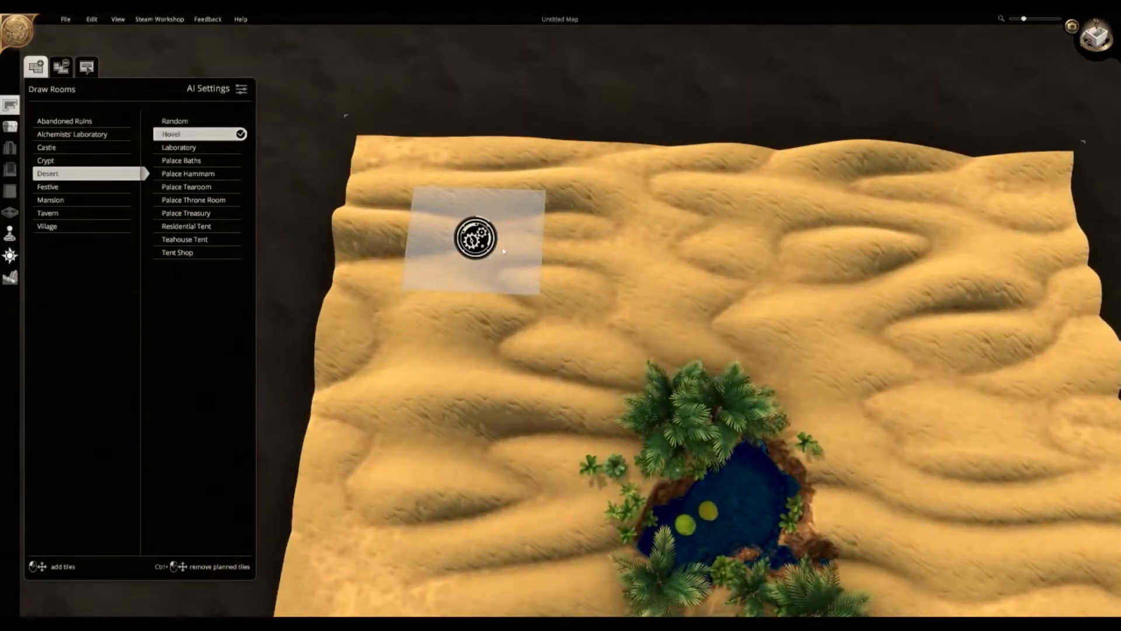
- Generate a Desert Laboratory beside the hovel along the far edge of the map
left_click(178, 148)
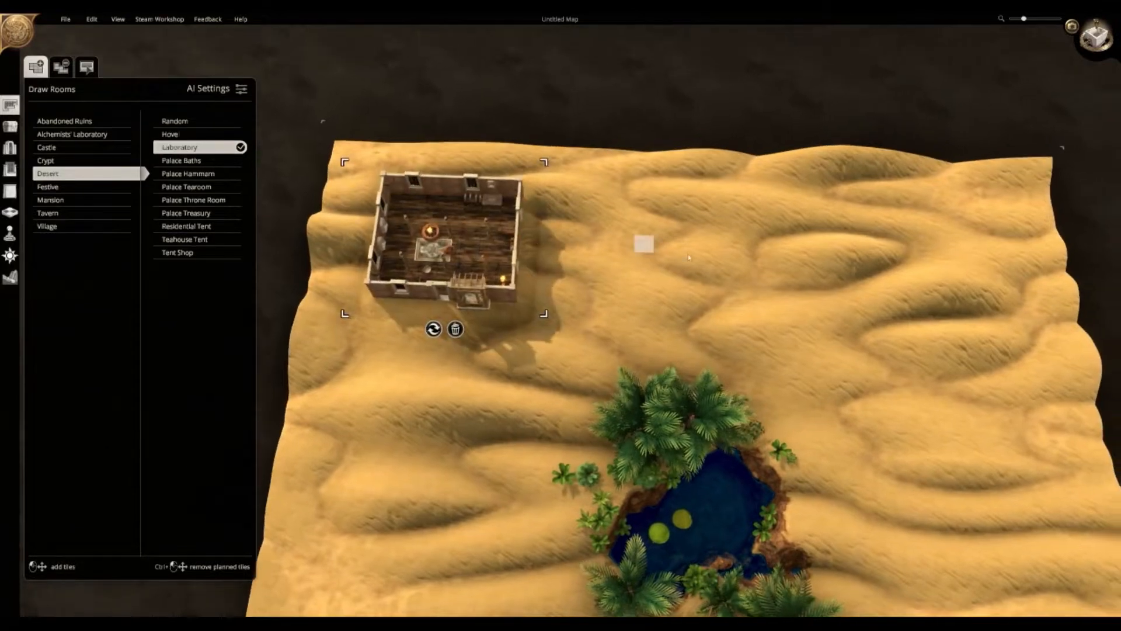
left_click_drag(600, 221, 774, 302)
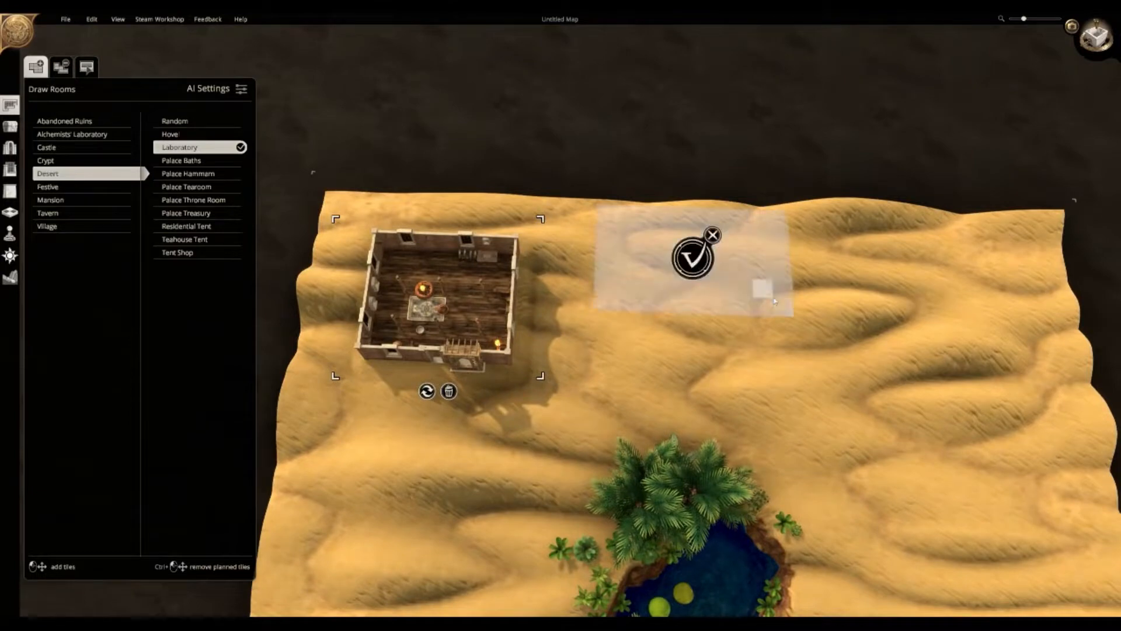
left_click(695, 257)
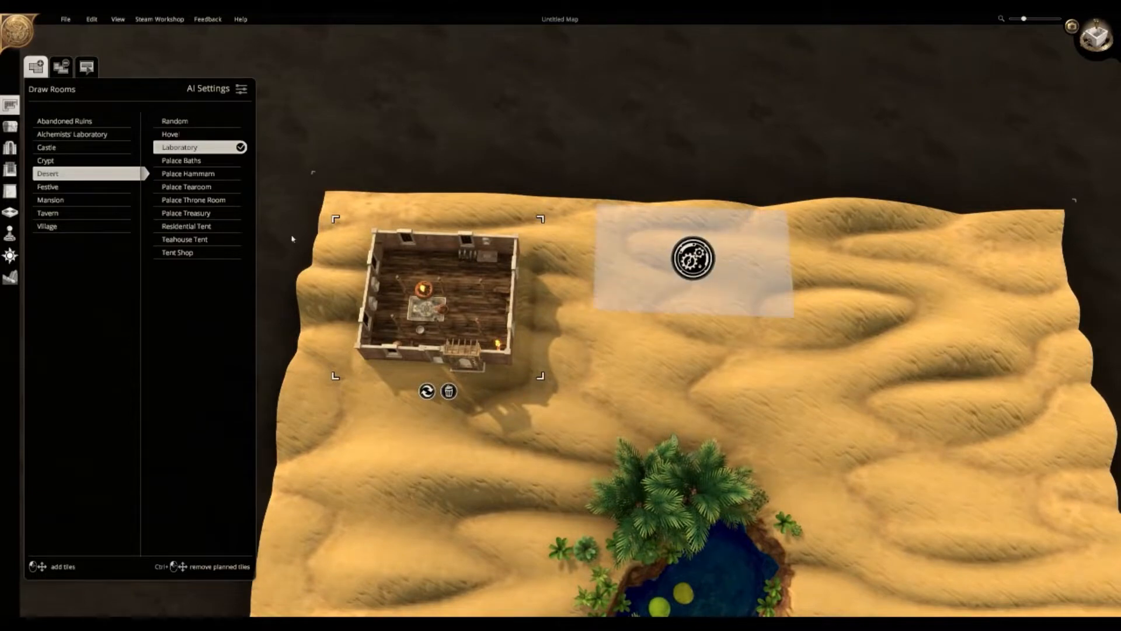
- Generate a second Desert Hovel on the other side of the laboratory
left_click(202, 139)
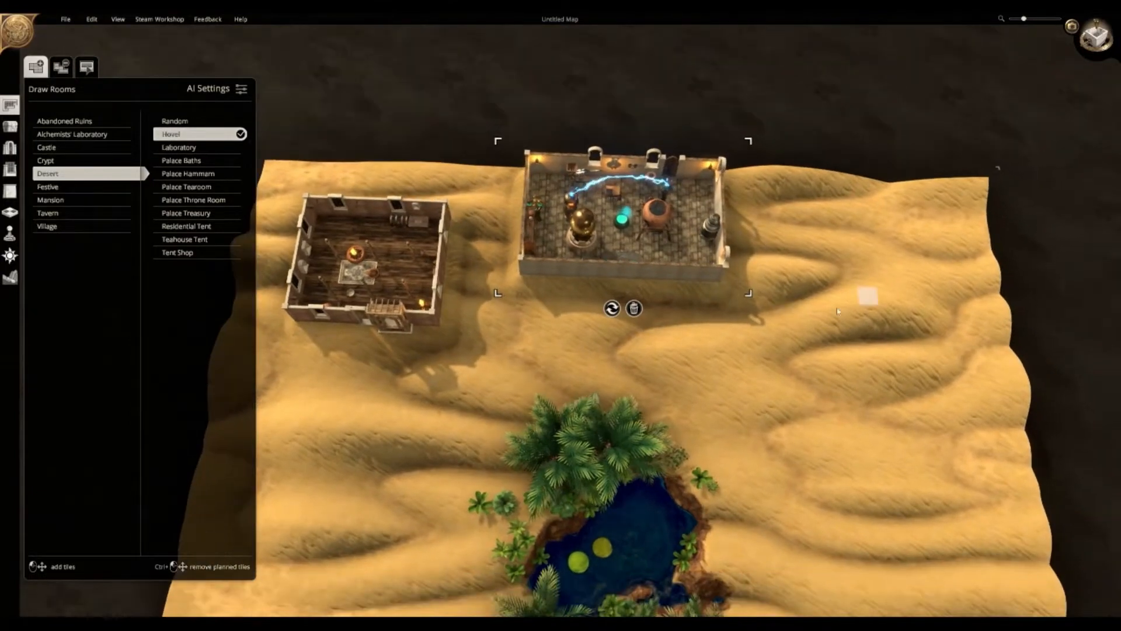
left_click_drag(892, 317, 960, 361)
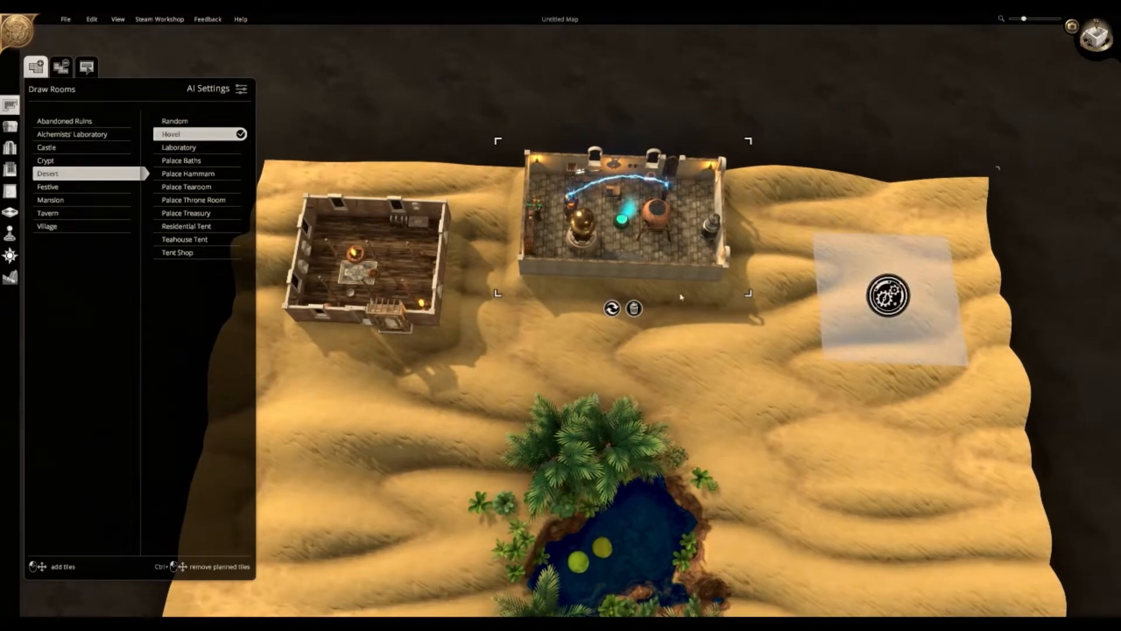
left_click(896, 301)
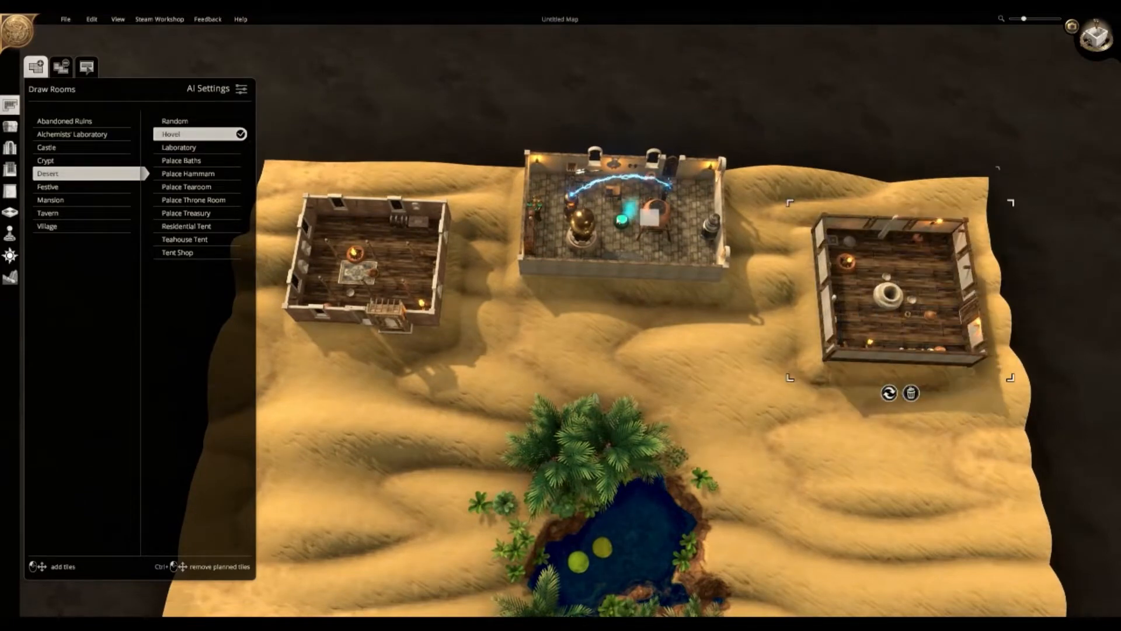
- Generate a small square Residential Tent between the second hovel and the oasis palms, near the map's side edge
key("s")
key("d")
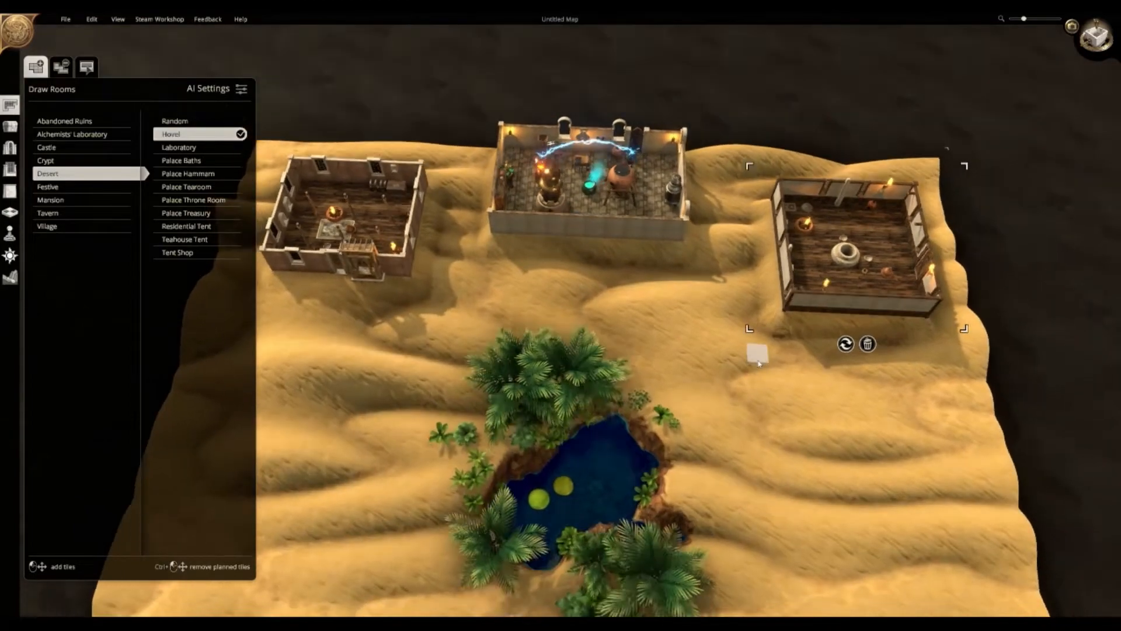
middle_click_drag(758, 361, 798, 332)
key("s")
key("d")
key("a")
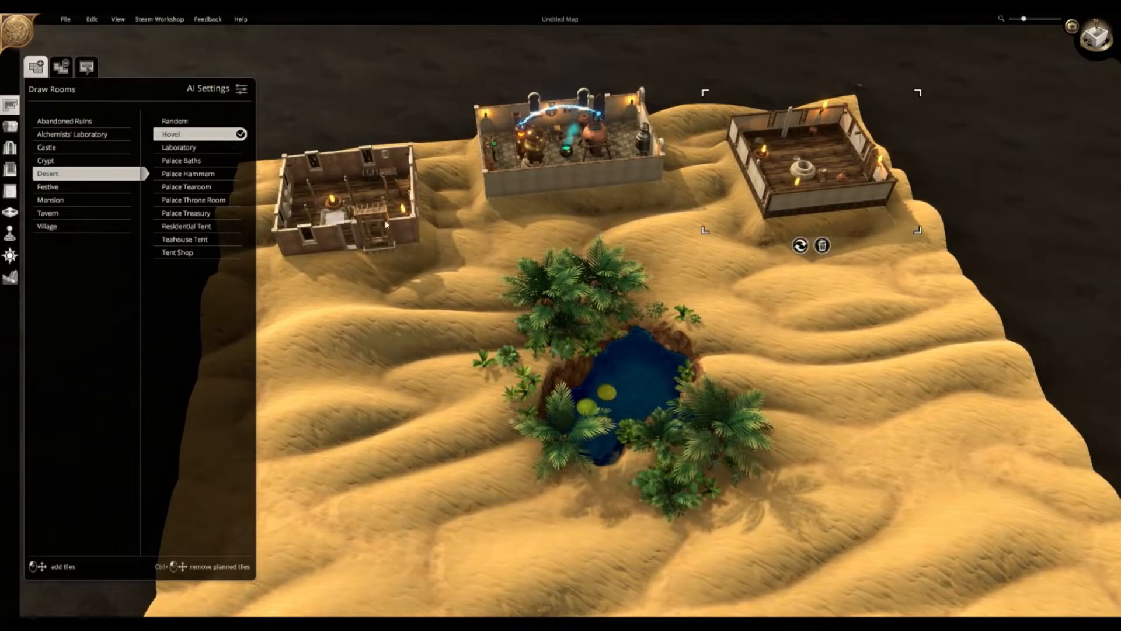
left_click(198, 230)
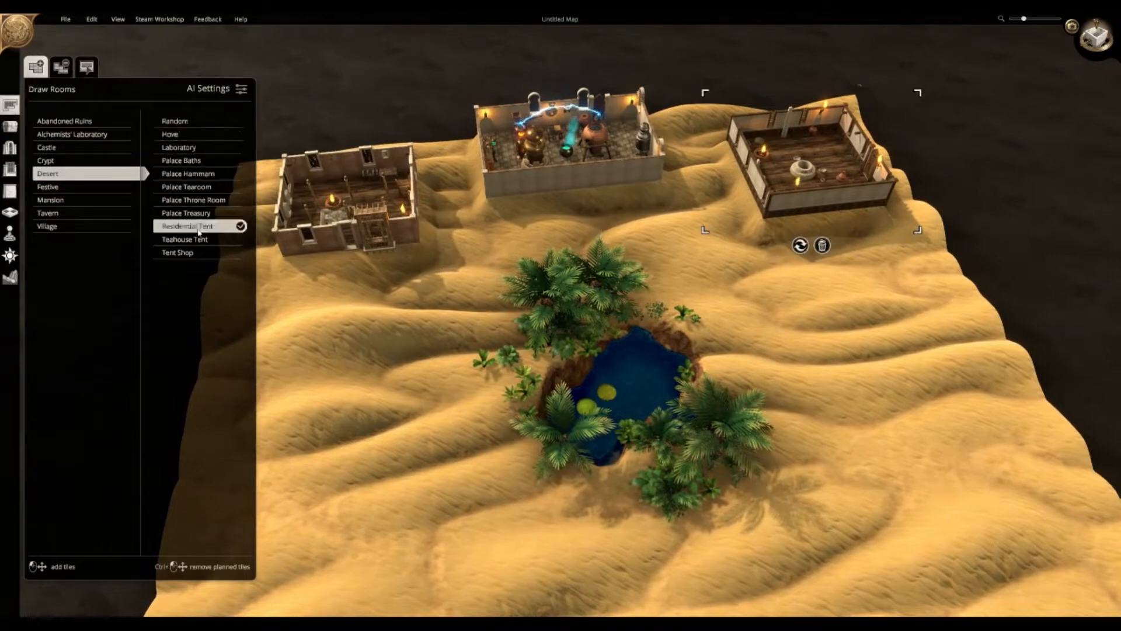
middle_click_drag(399, 228, 767, 196)
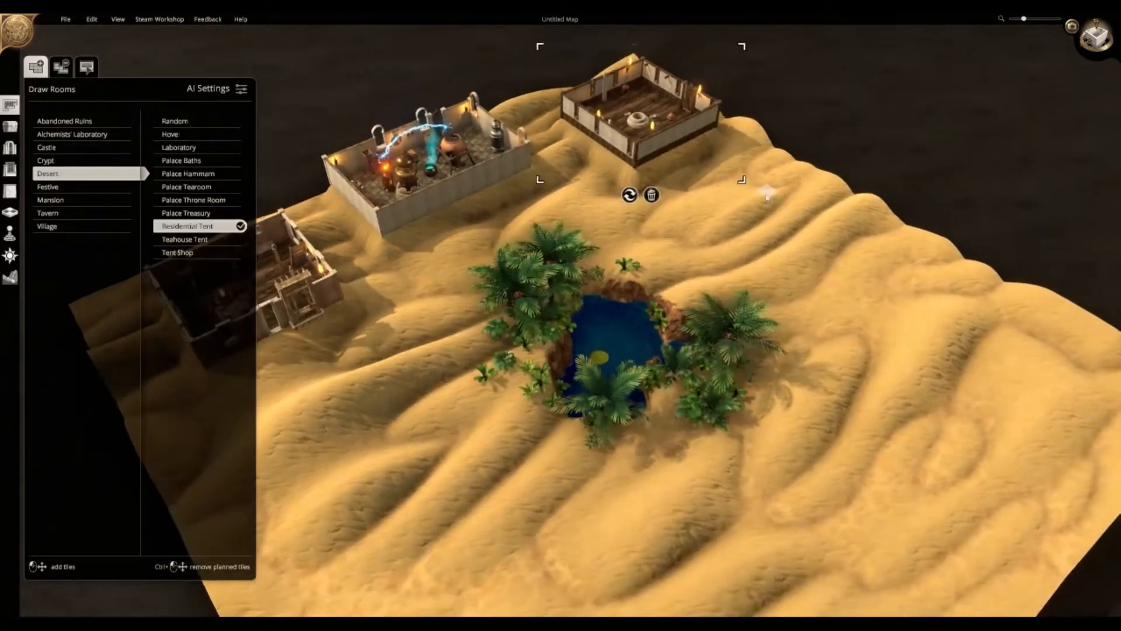
left_click_drag(838, 237, 778, 275)
left_click(776, 236)
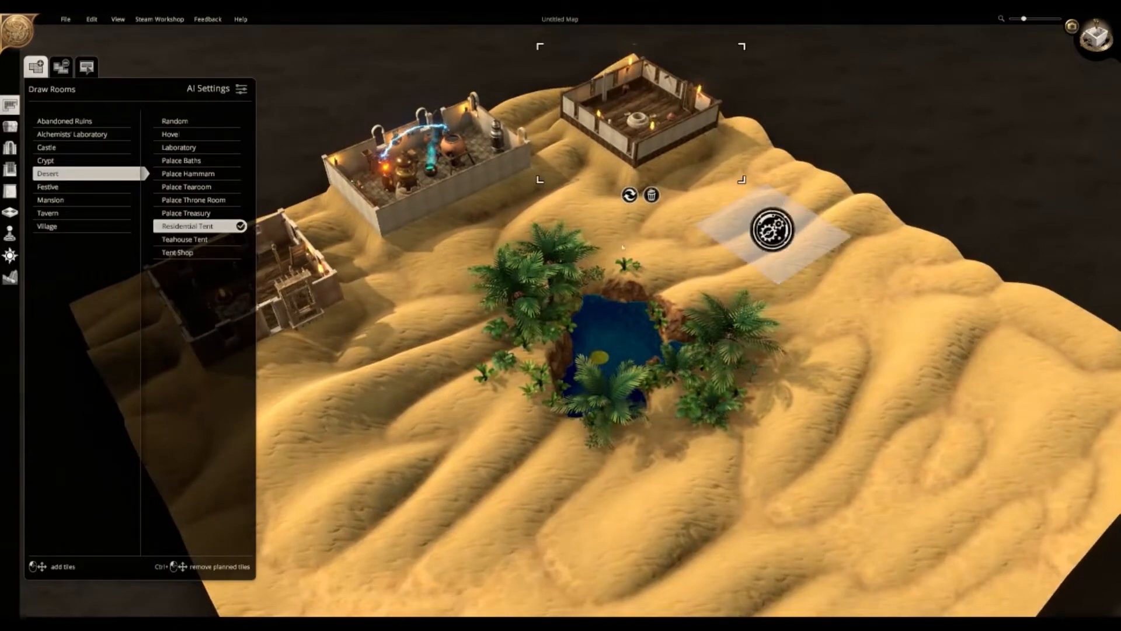
- Generate a Teahouse Tent next to the residential tent along the same side of the map
left_click(202, 240)
middle_click_drag(920, 278, 852, 289)
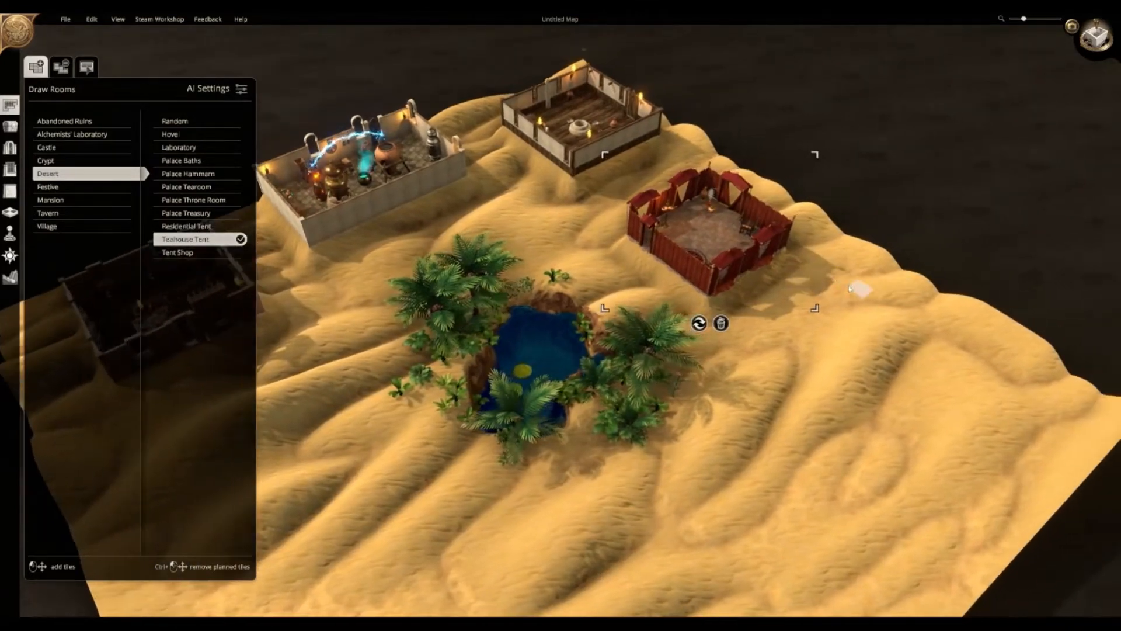
mouse_move(848, 367)
left_mouse_down()
mouse_move(854, 388)
mouse_move(882, 385)
mouse_move(870, 361)
left_mouse_up()
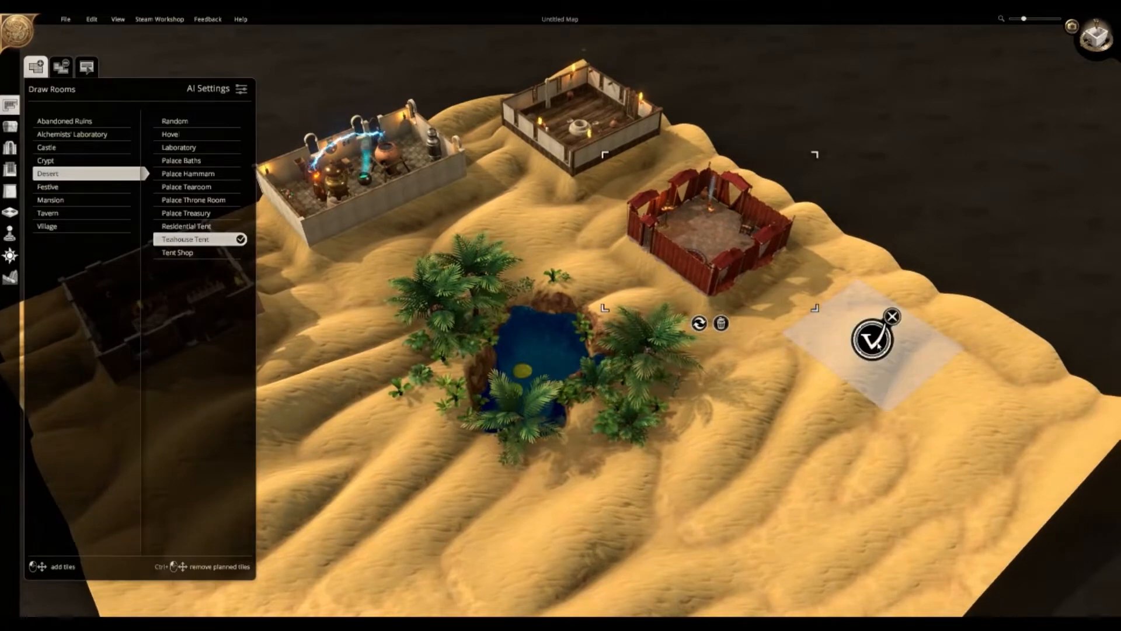
left_click(873, 338)
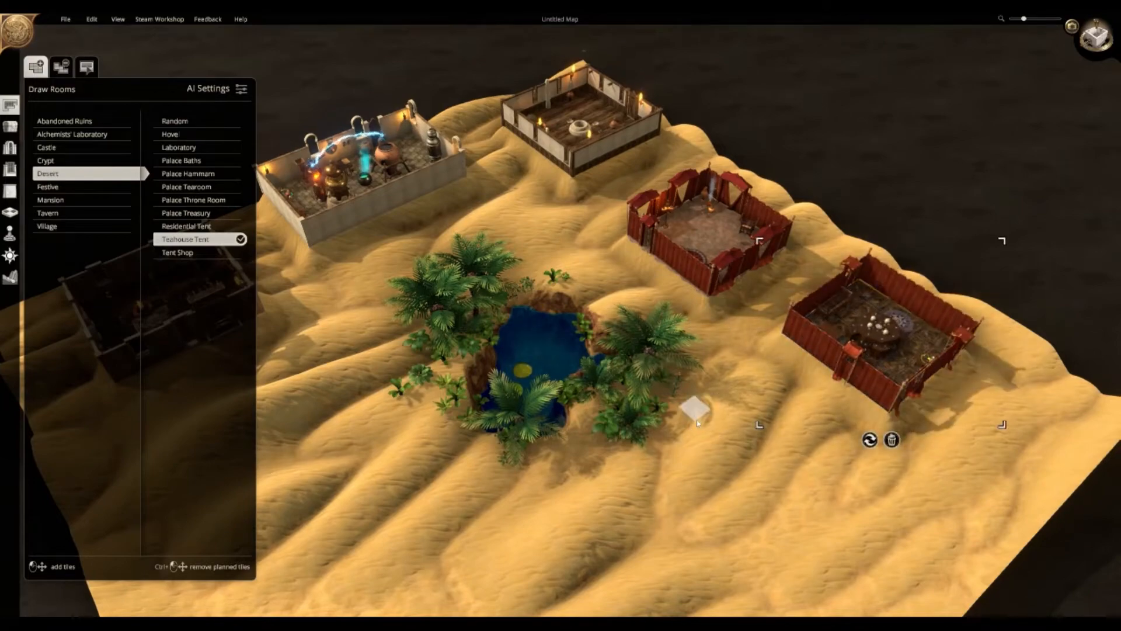
mouse_move(694, 407)
right_mouse_down()
mouse_move(799, 450)
mouse_move(906, 414)
mouse_move(870, 409)
right_mouse_up()
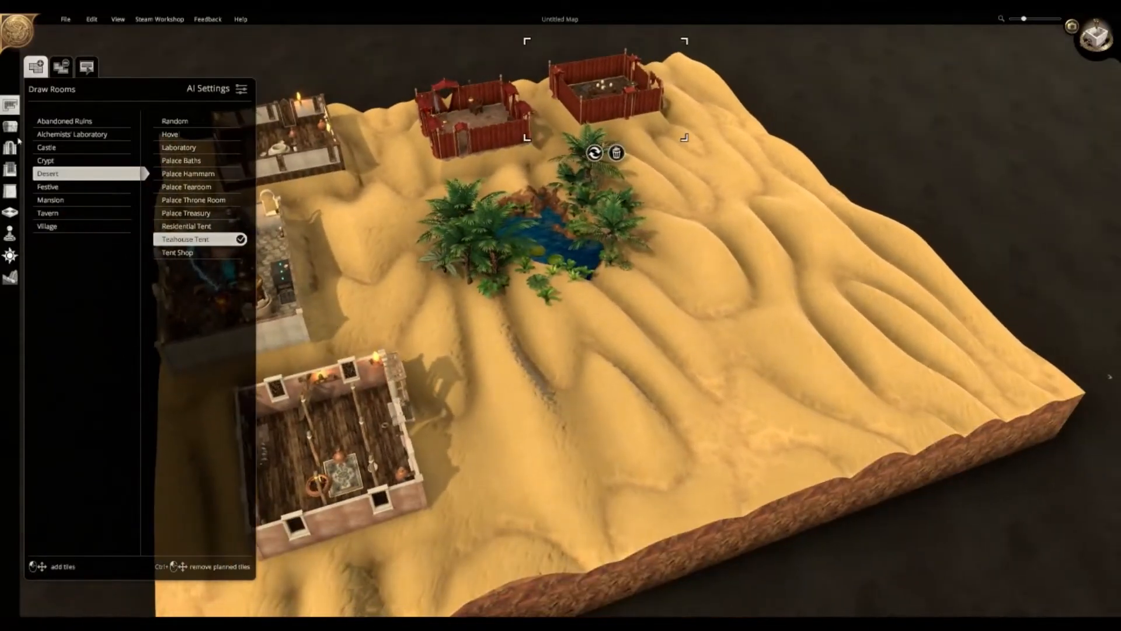
- Generate a rectangular Desert Palace Throne Room beyond the oasis, along the map's open edge near the corner
left_click(12, 128)
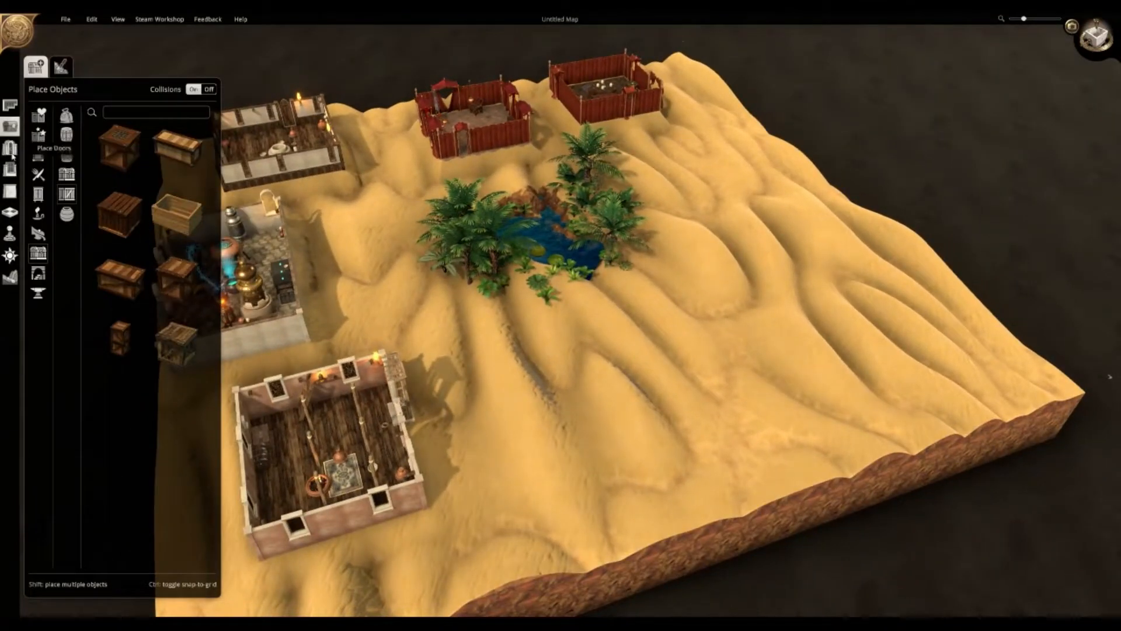
left_click(10, 108)
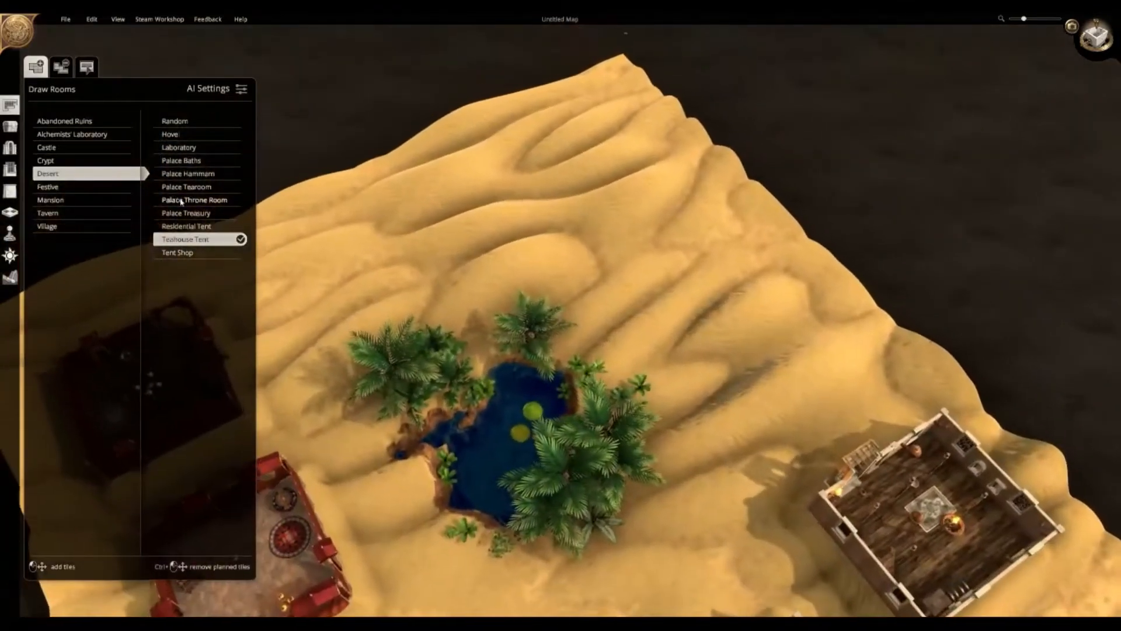
left_click(194, 200)
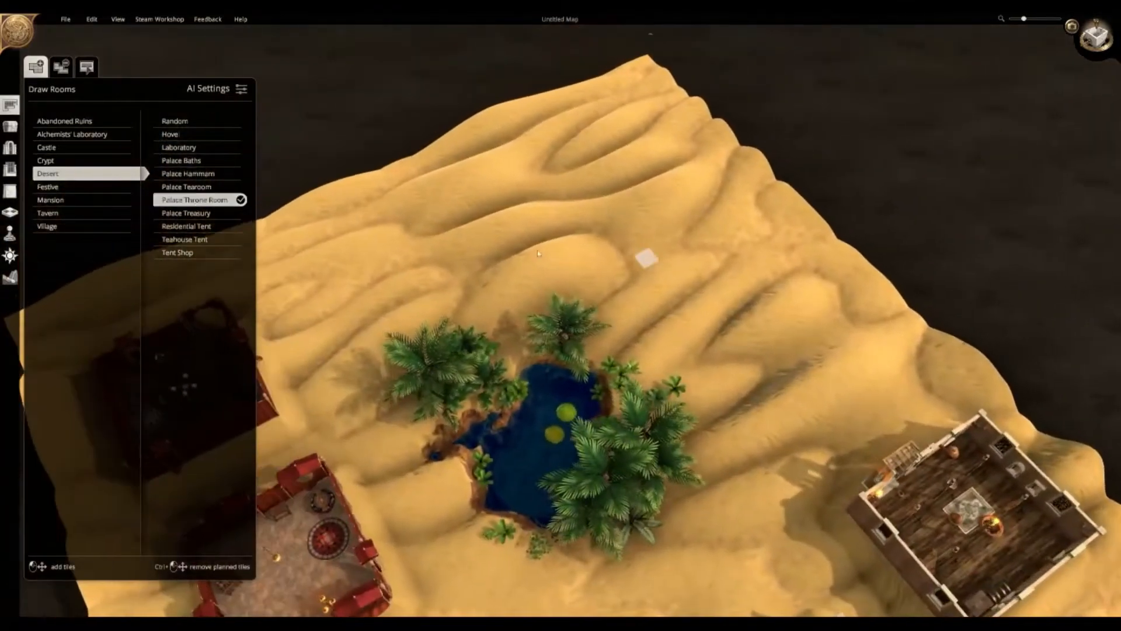
key("e")
key("q")
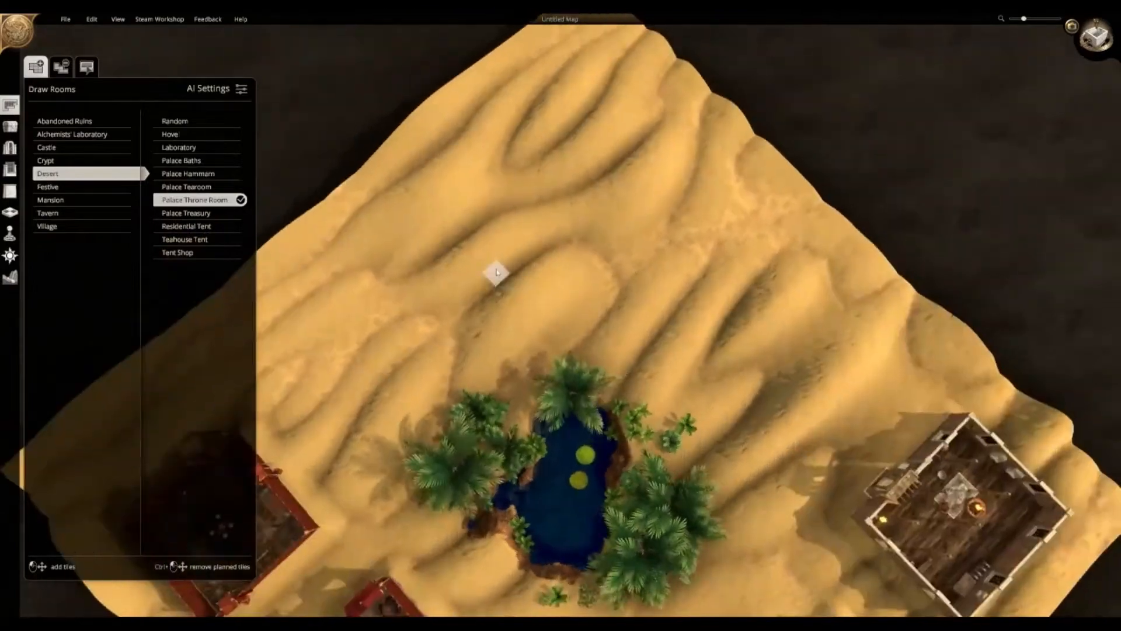
middle_click_drag(450, 287, 442, 244)
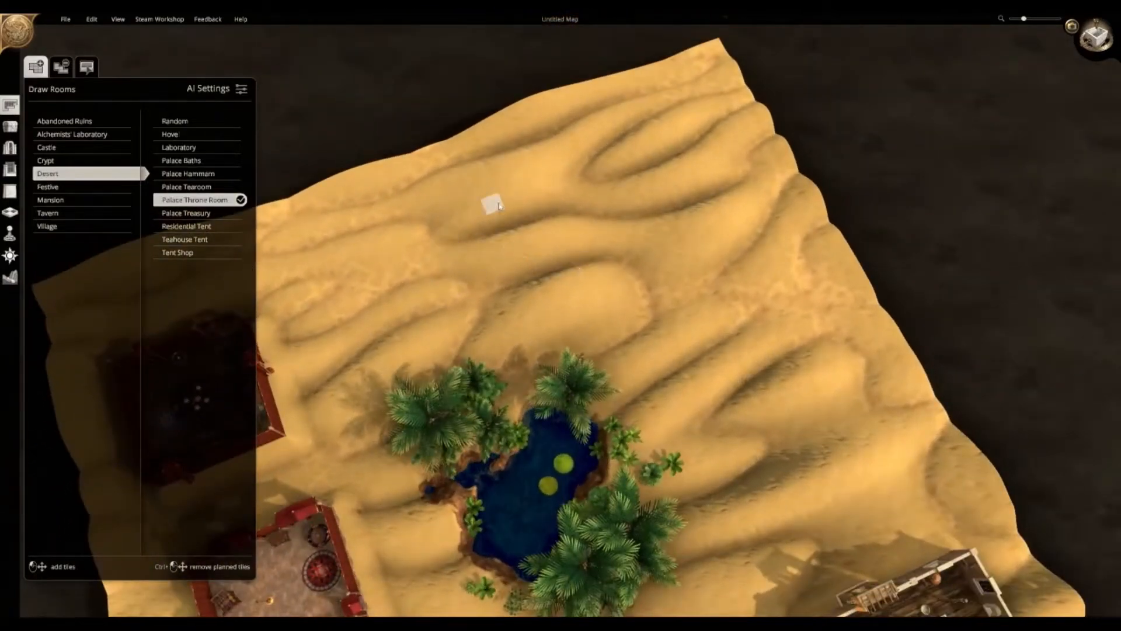
left_click_drag(583, 239, 734, 202)
key("q")
key("e")
key("w")
key("d")
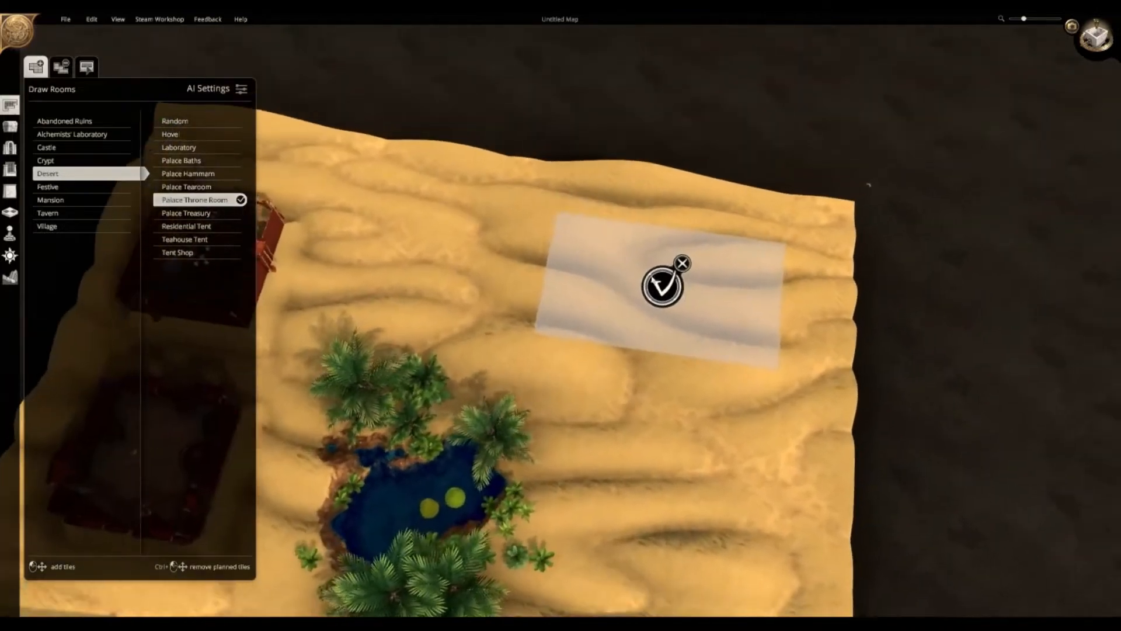
key("d")
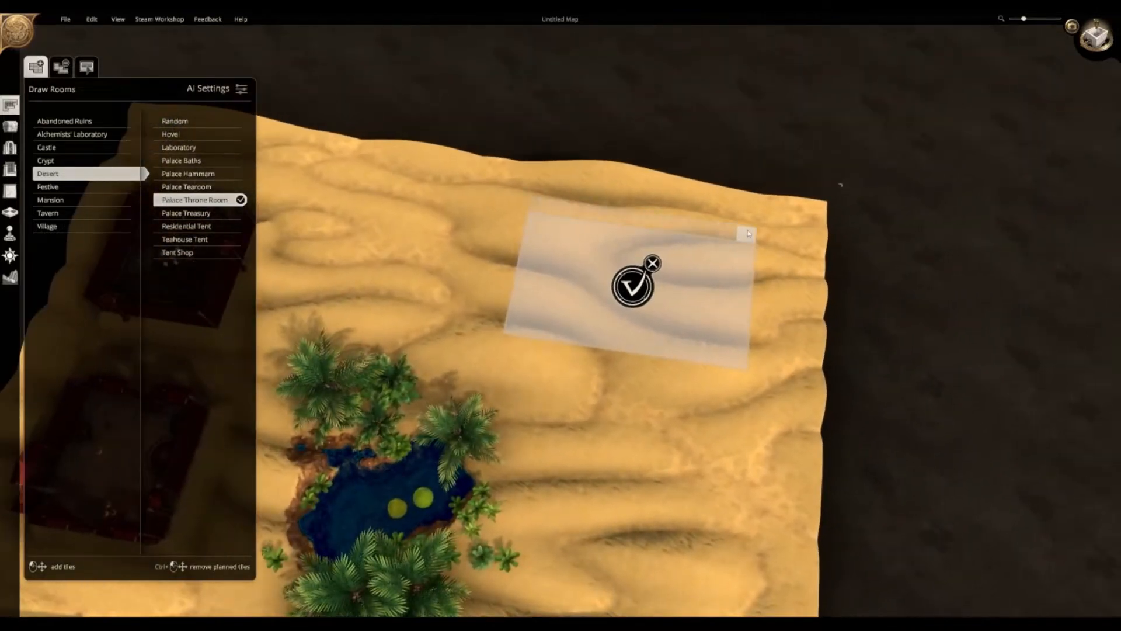
left_click(632, 286)
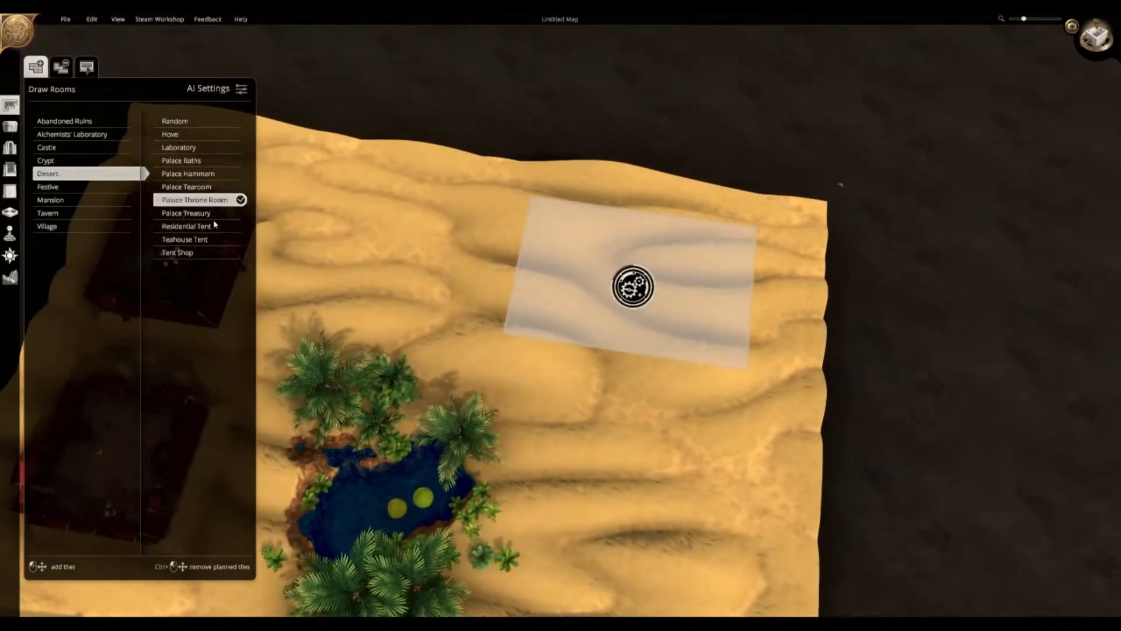
left_click(187, 186)
key("d")
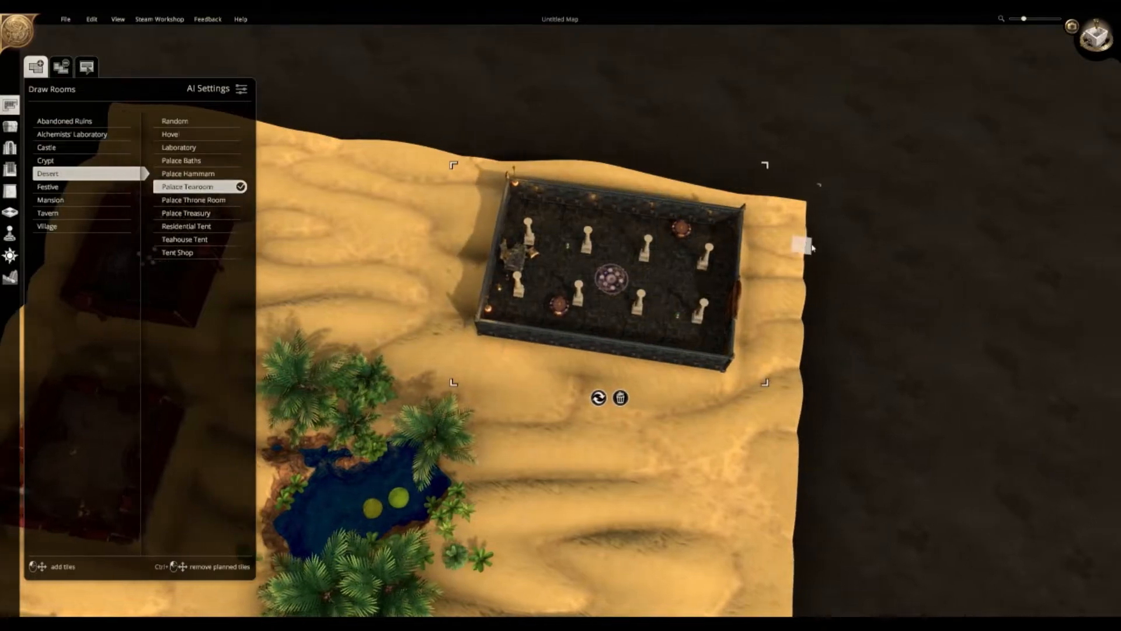
middle_click_drag(759, 279, 804, 226)
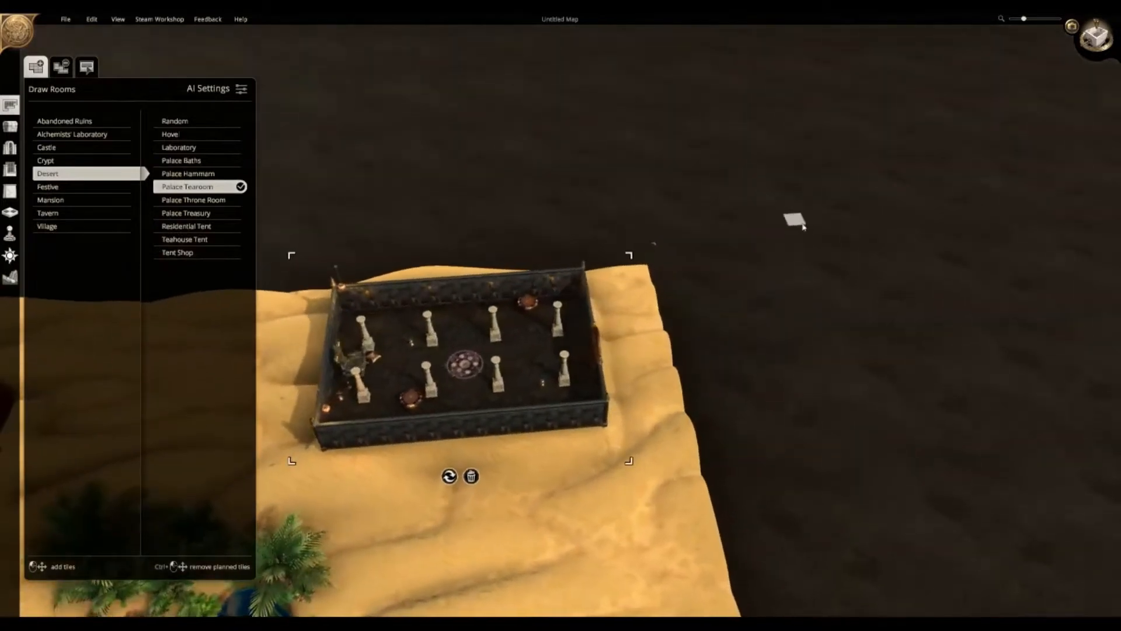
key("s")
key("s")
key("d")
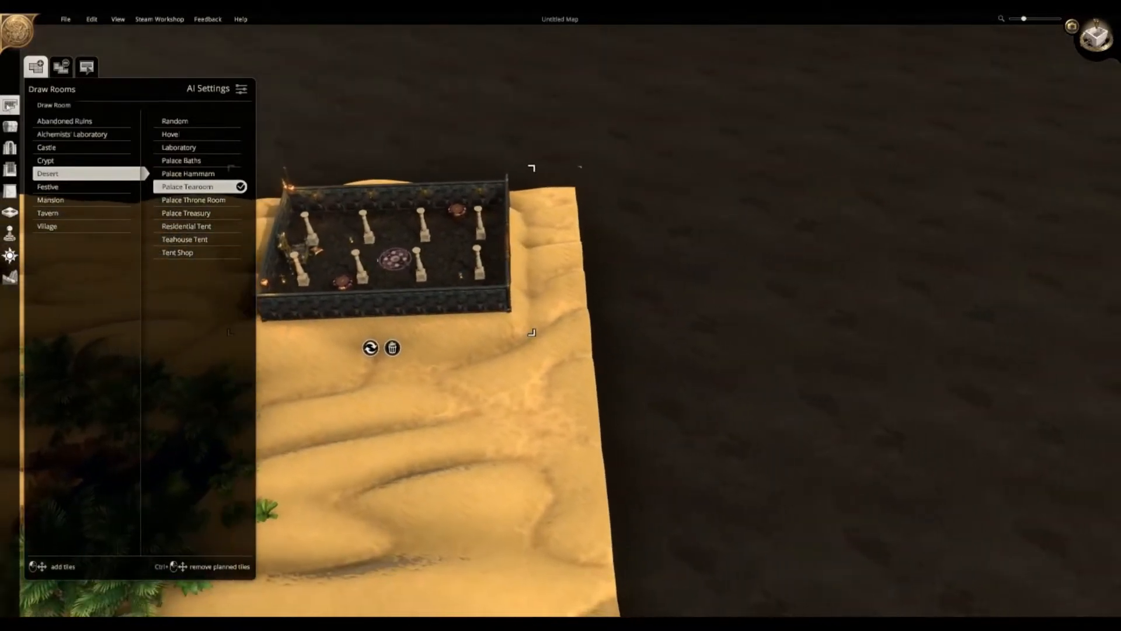
left_click_drag(541, 205, 658, 219)
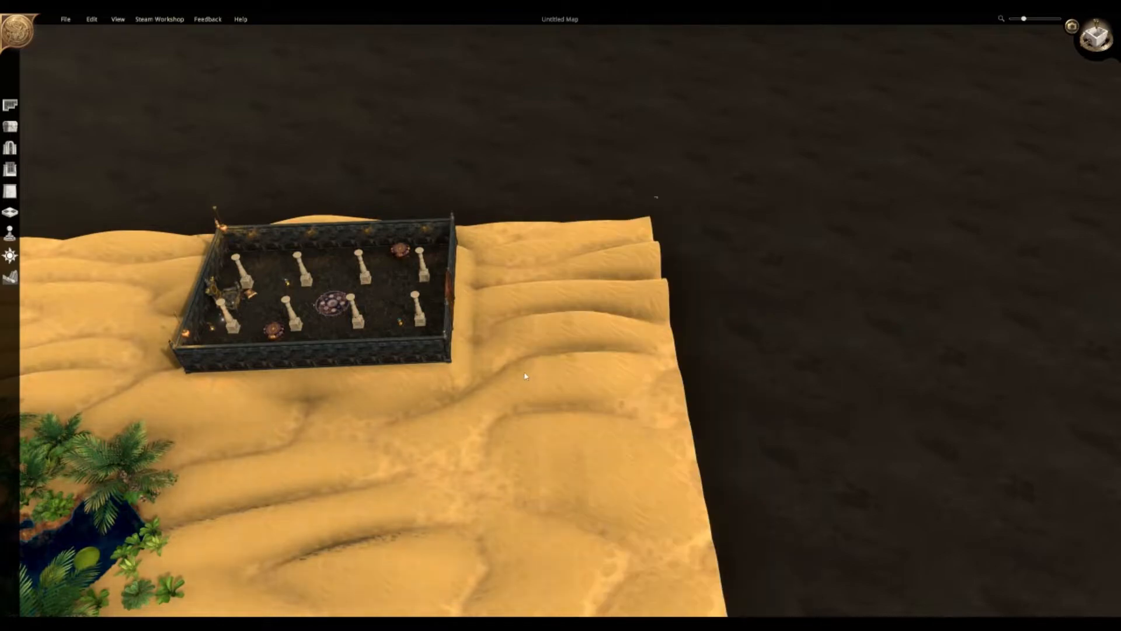
- Generate a Desert Palace Baths room adjoining the throne room's end nearest the map corner, extending past its front wall
key("s")
key("a")
key("e")
key("a")
key("w")
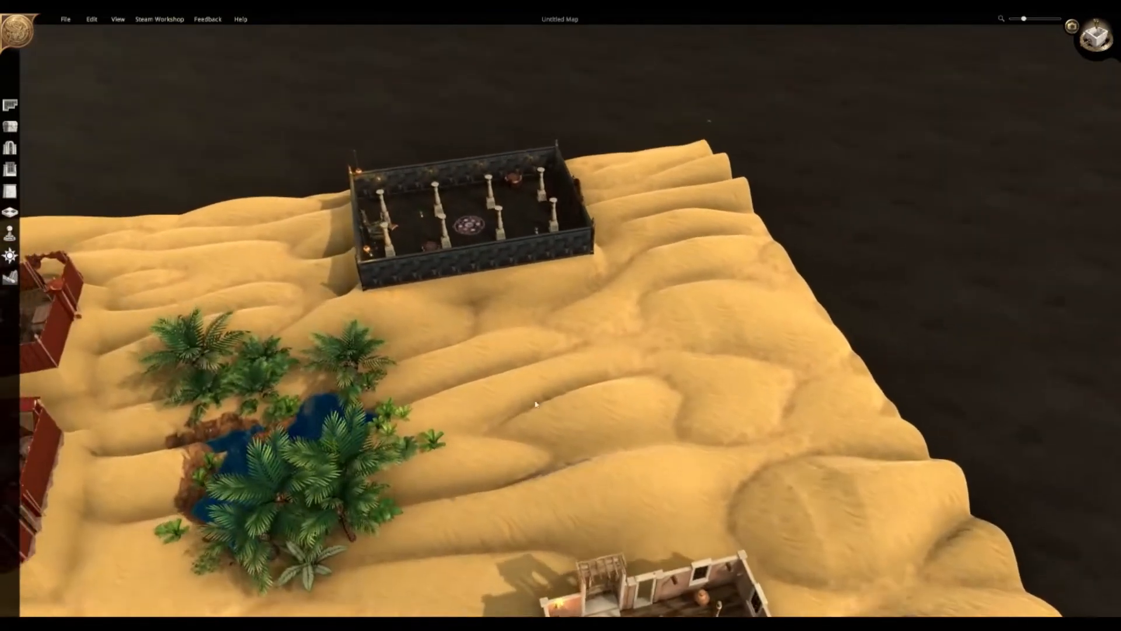
key("d")
left_click(9, 127)
left_click(9, 109)
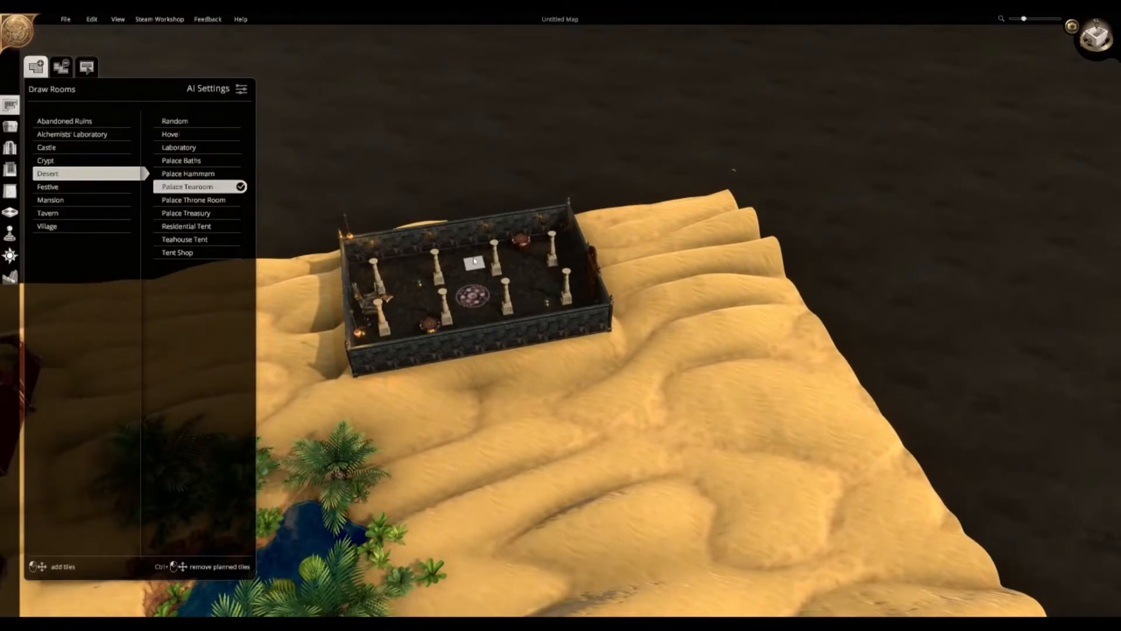
key("q")
key("w")
key("d")
key("w")
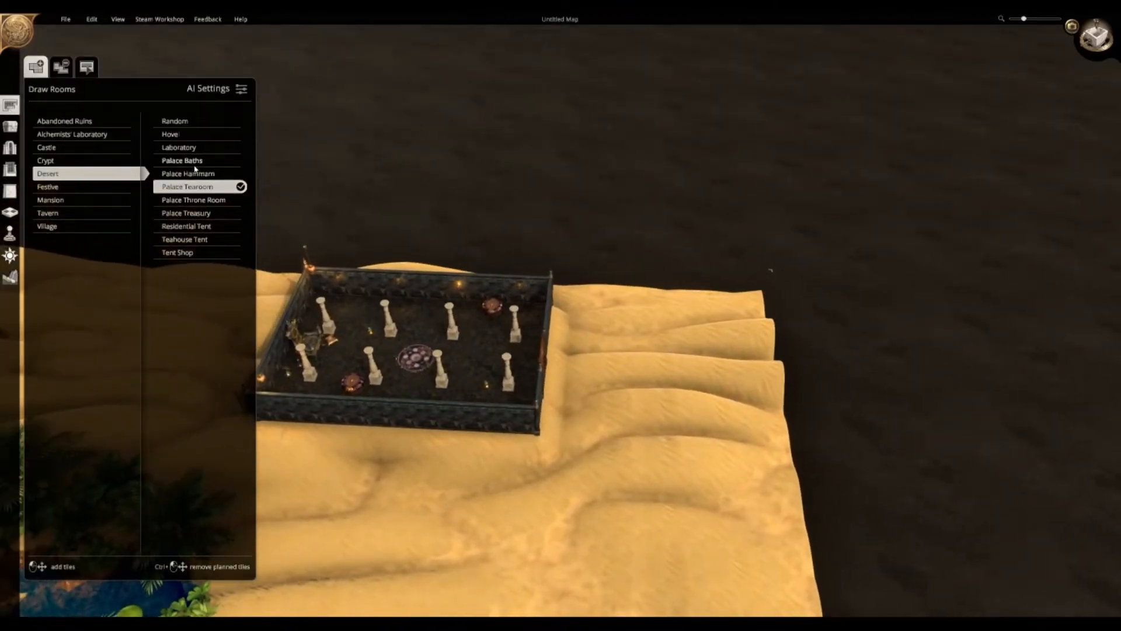
left_click(195, 165)
left_click_drag(559, 315, 700, 534)
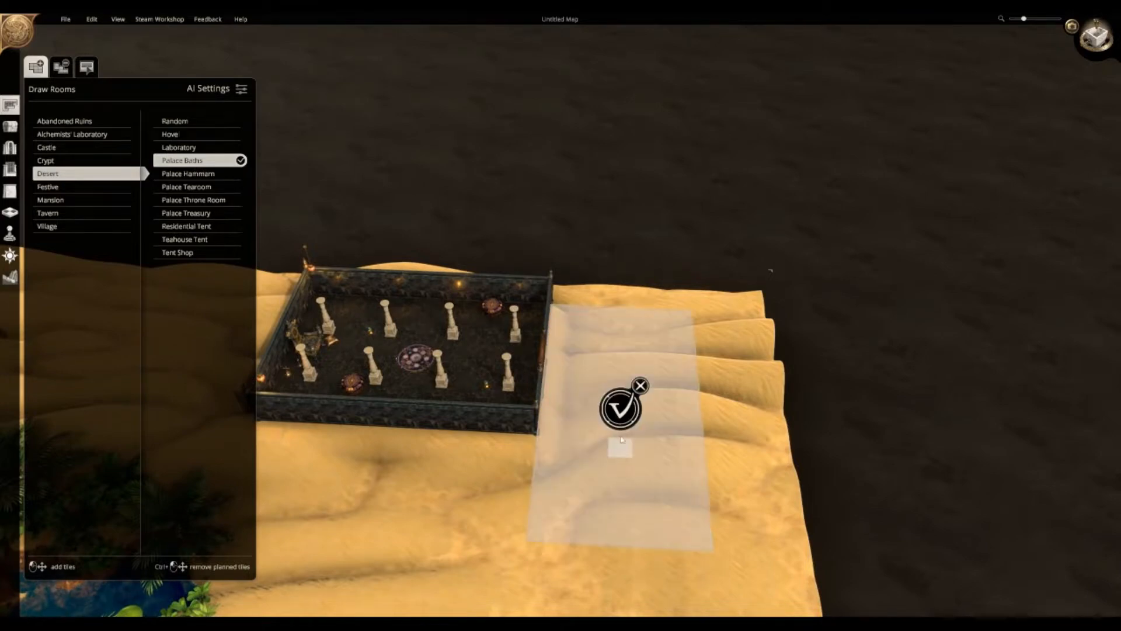
left_click(620, 408)
- Generate a Desert Palace Tearoom against the throne room's other end, on the side facing the tents
key("a")
key("s")
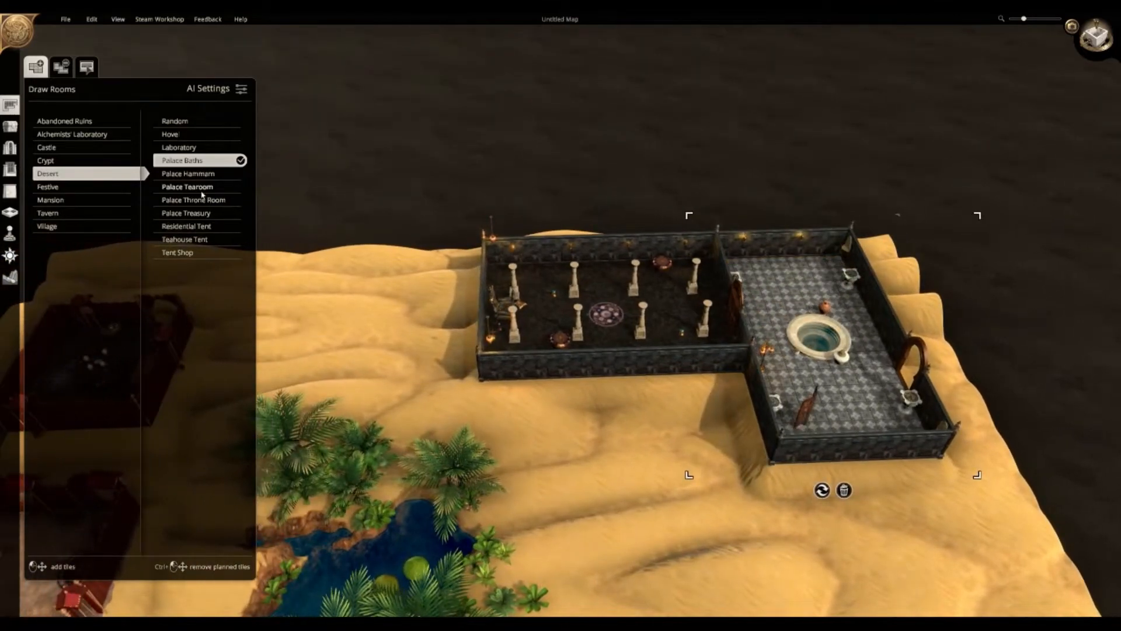
left_click(202, 191)
key("a")
middle_click_drag(601, 385, 826, 438)
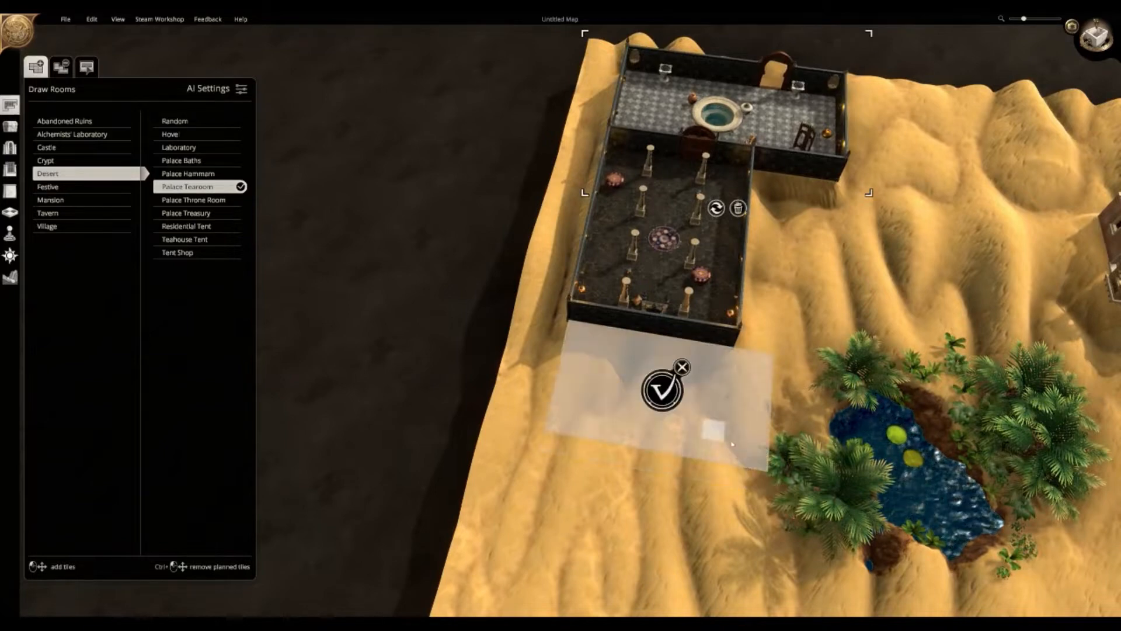
left_click(660, 390)
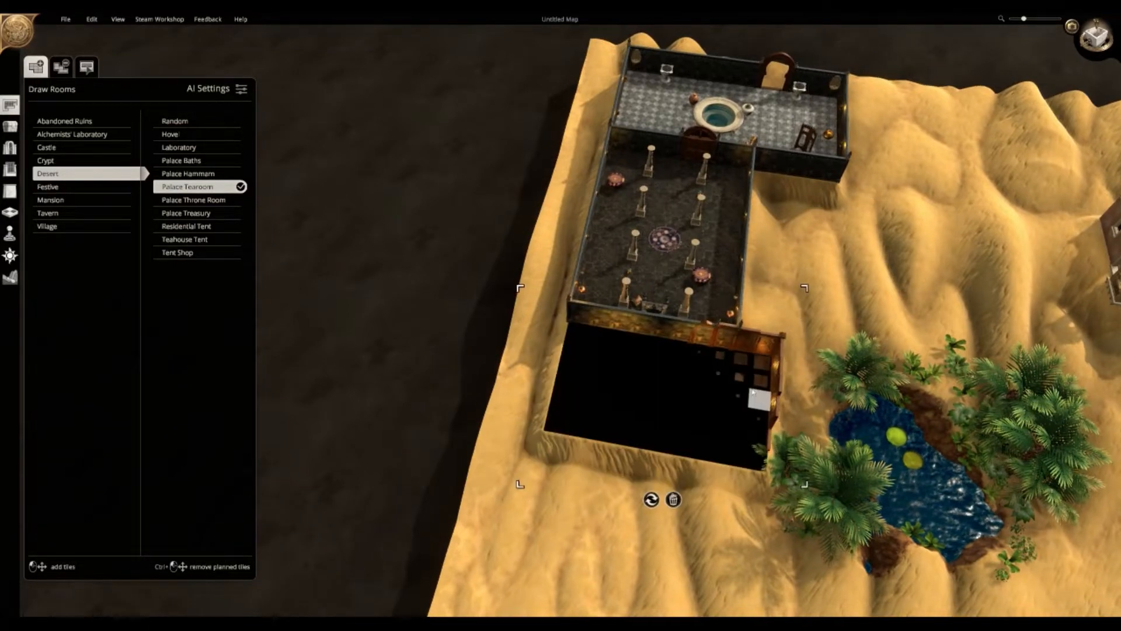
- Examine the connected palace rooms and the dunes between them, the oasis and the hovels
key("q")
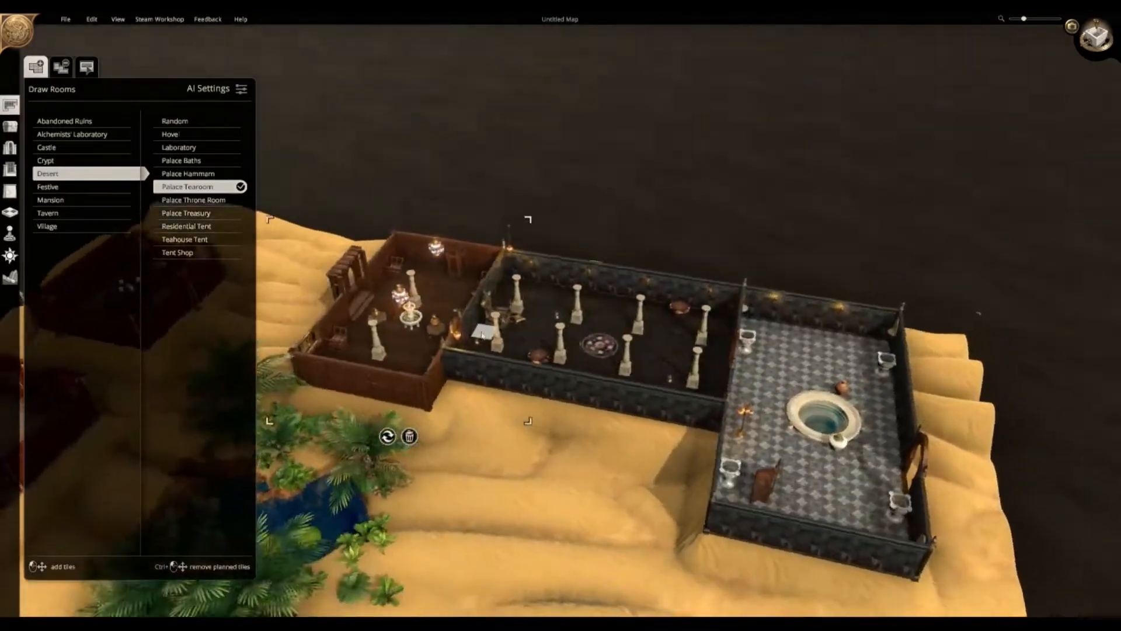
key("d")
scroll(660, 421, "up", 1)
key("q")
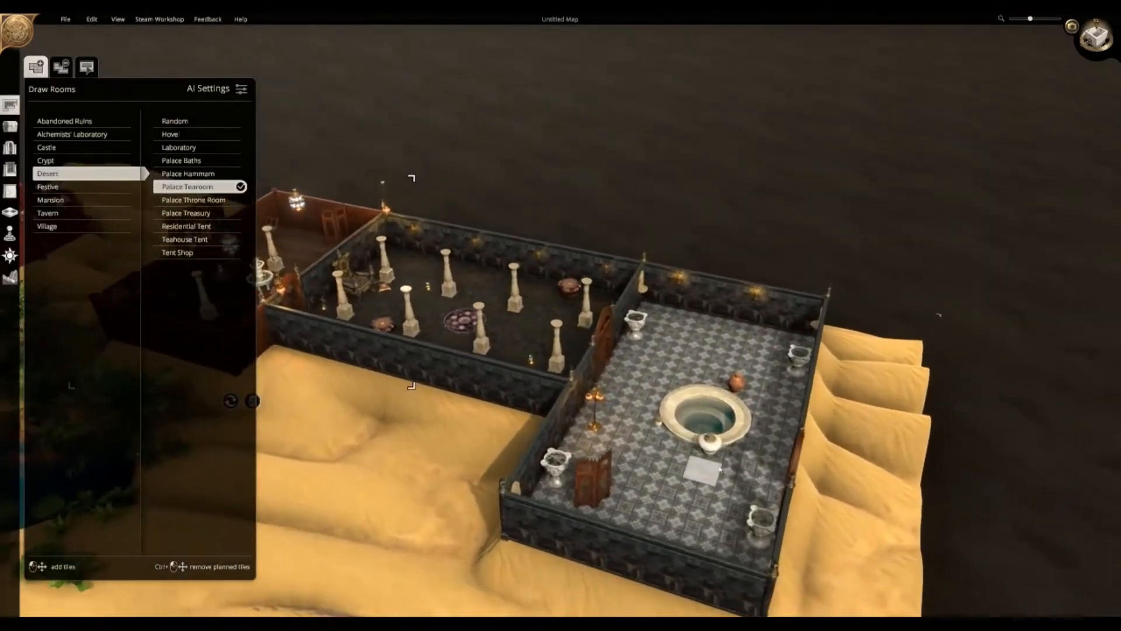
key("a")
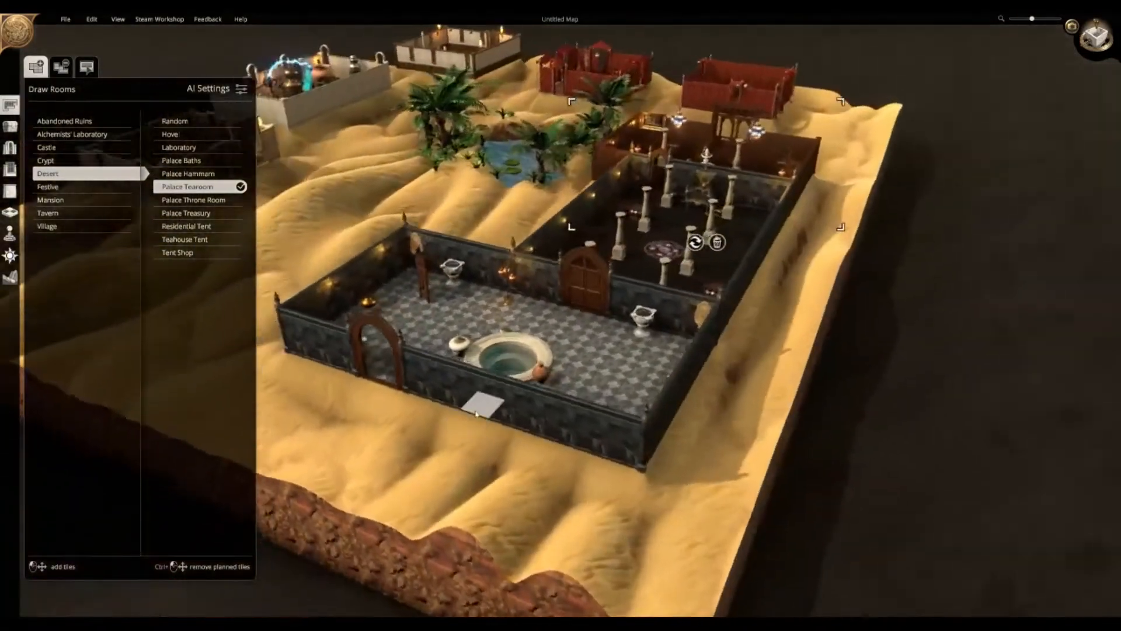
key("e")
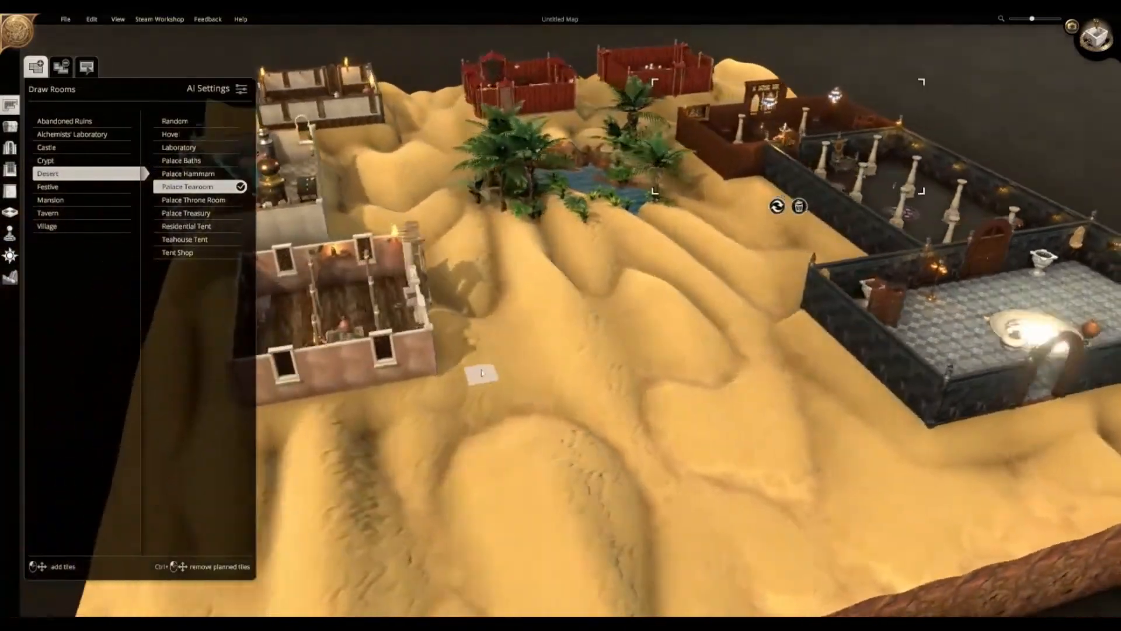
key("w")
key("d")
key("w")
key("w")
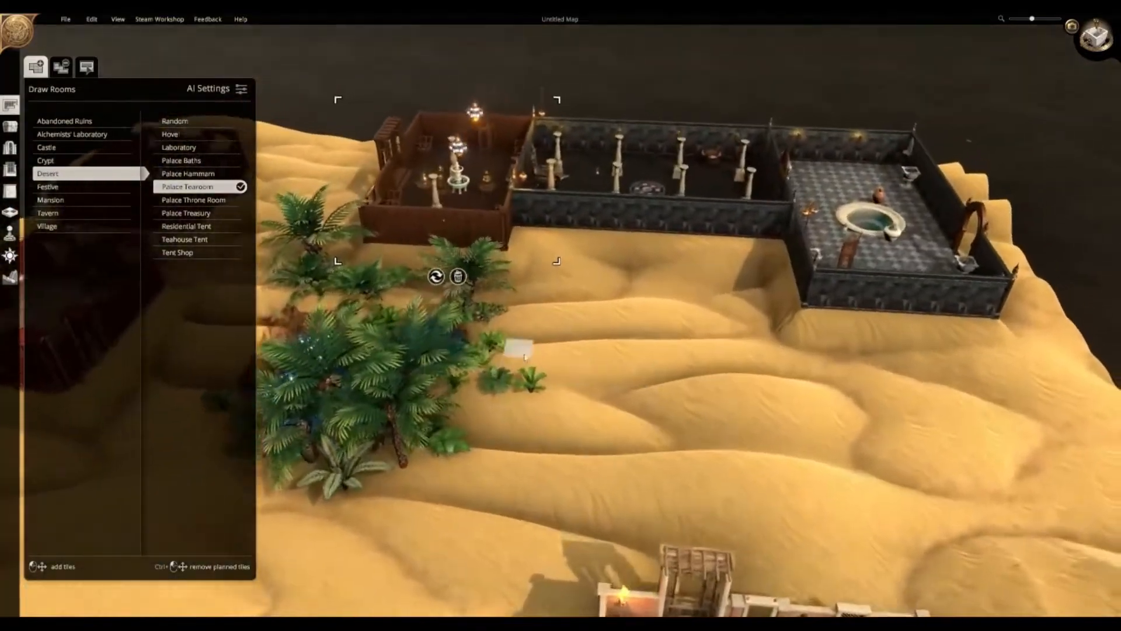
- Set the terrain brush size and strength to maximum and smooth the sand around the palace baths
left_click(10, 277)
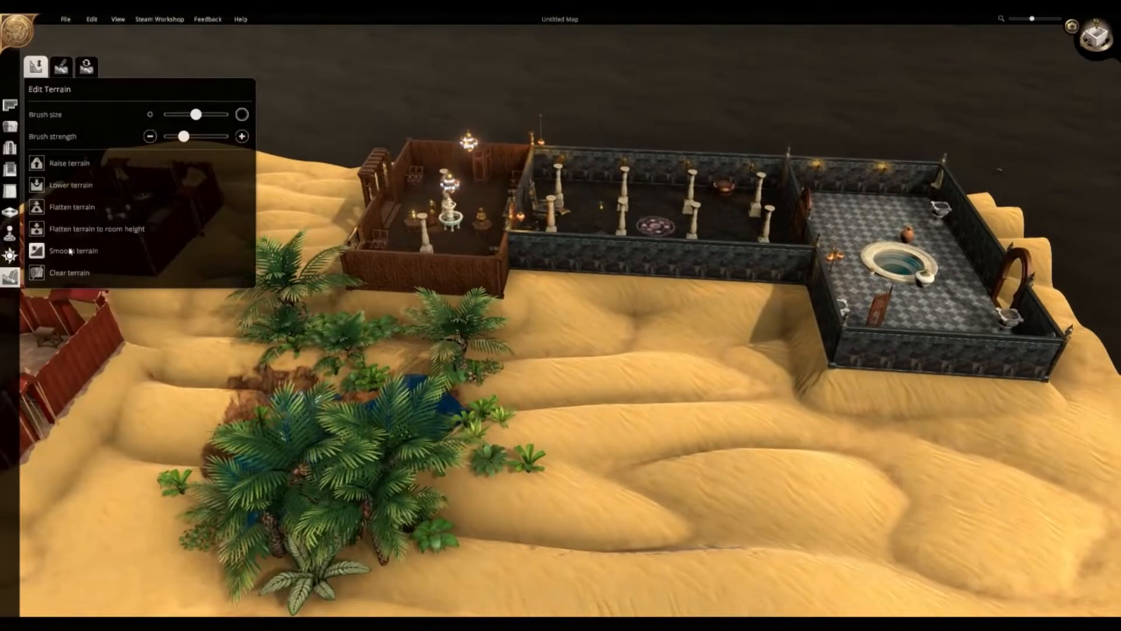
key("d")
key("w")
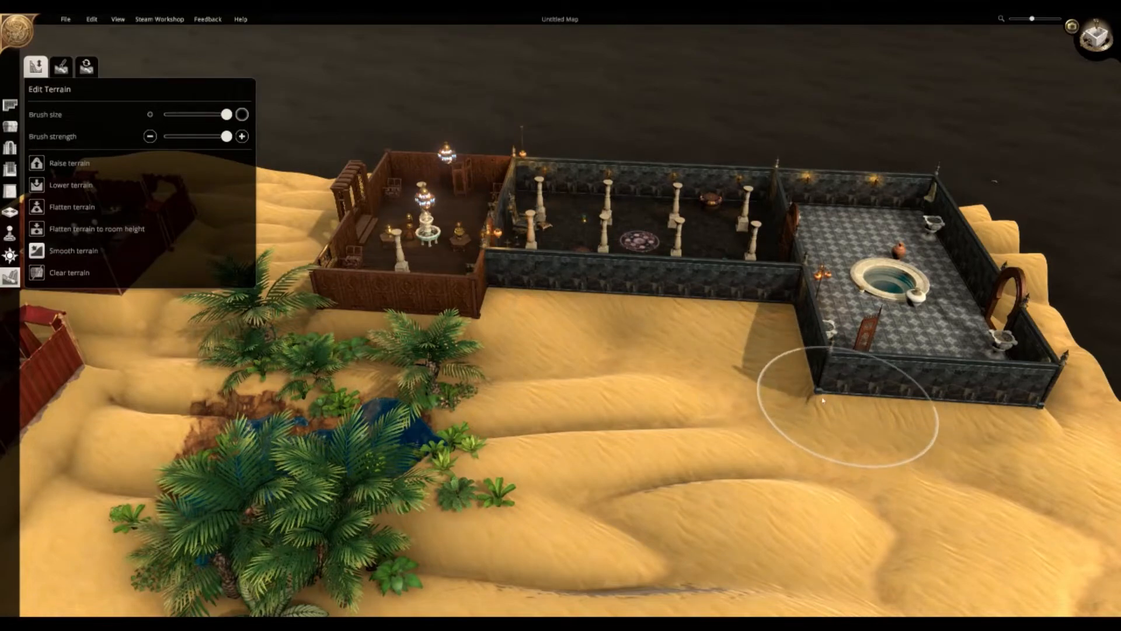
middle_click_drag(850, 399, 705, 447)
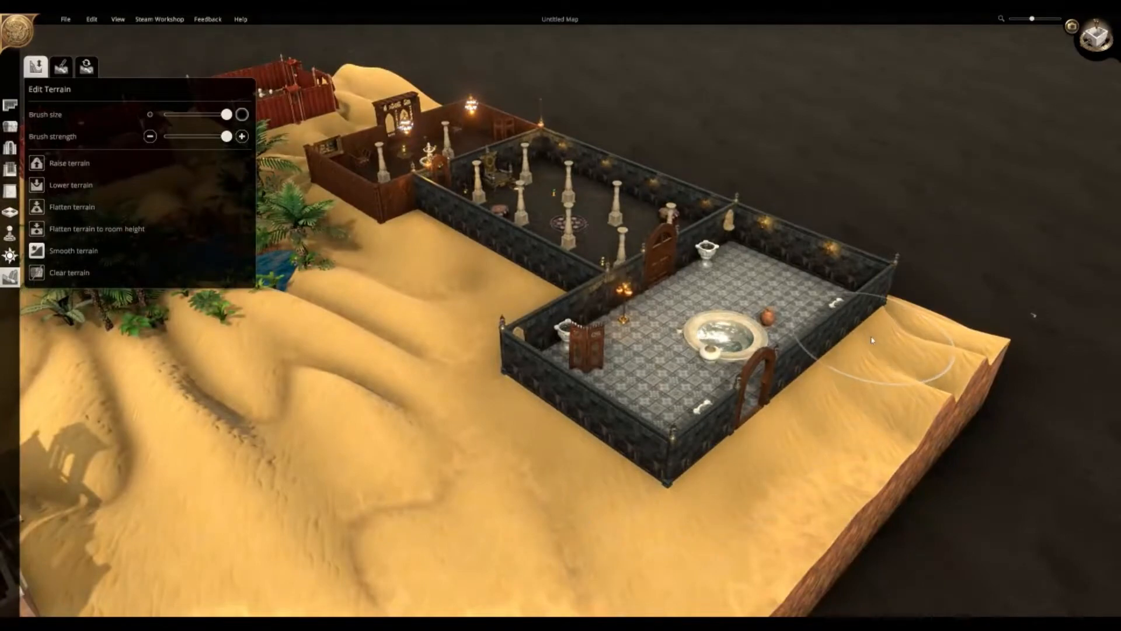
- Smooth the sand along the map edge behind the palace and around the tearoom and the two red tents
middle_click_drag(911, 359, 513, 363)
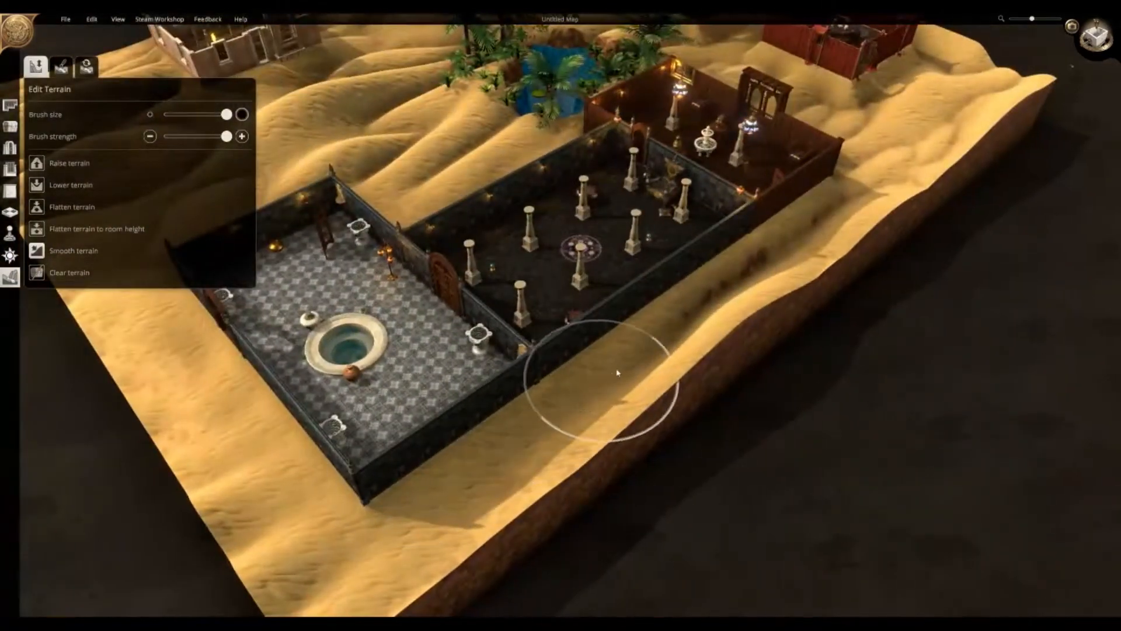
mouse_move(796, 207)
middle_mouse_down()
mouse_move(676, 230)
mouse_move(640, 253)
mouse_move(751, 302)
middle_mouse_up()
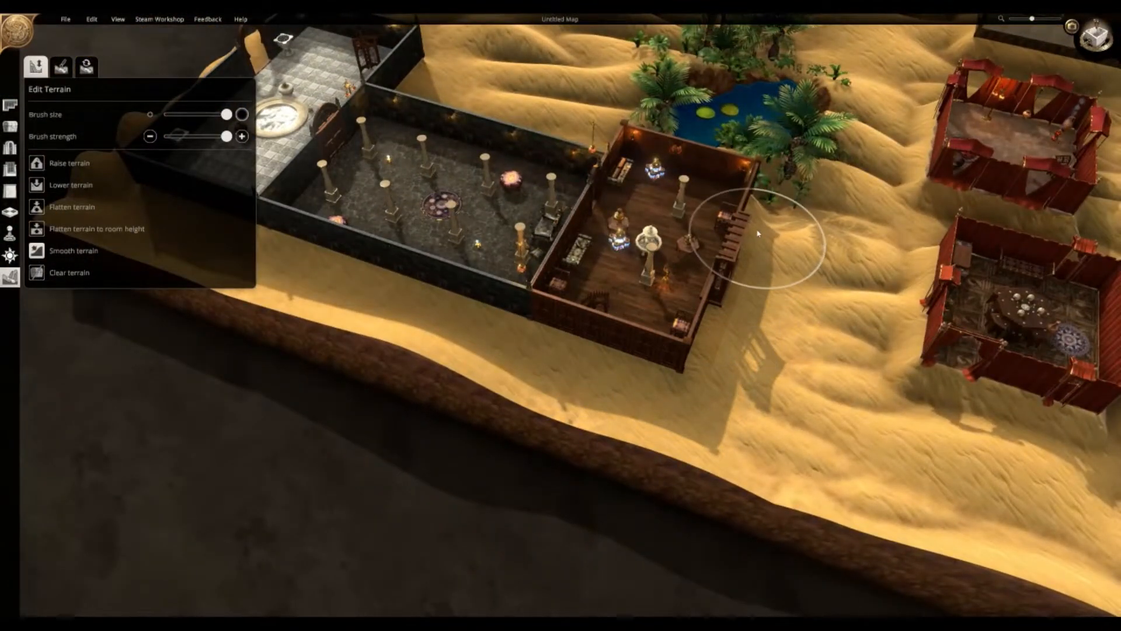
mouse_move(758, 233)
middle_mouse_down()
mouse_move(739, 250)
mouse_move(926, 245)
mouse_move(705, 154)
middle_mouse_up()
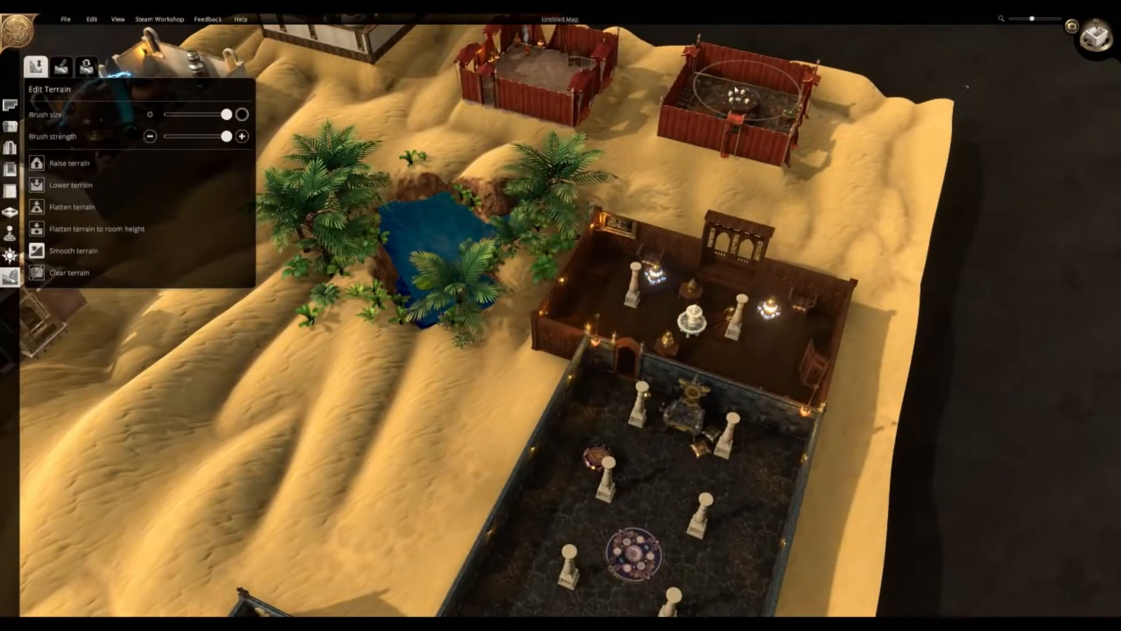
mouse_move(736, 89)
middle_mouse_down()
mouse_move(656, 150)
mouse_move(913, 195)
mouse_move(547, 117)
middle_mouse_up()
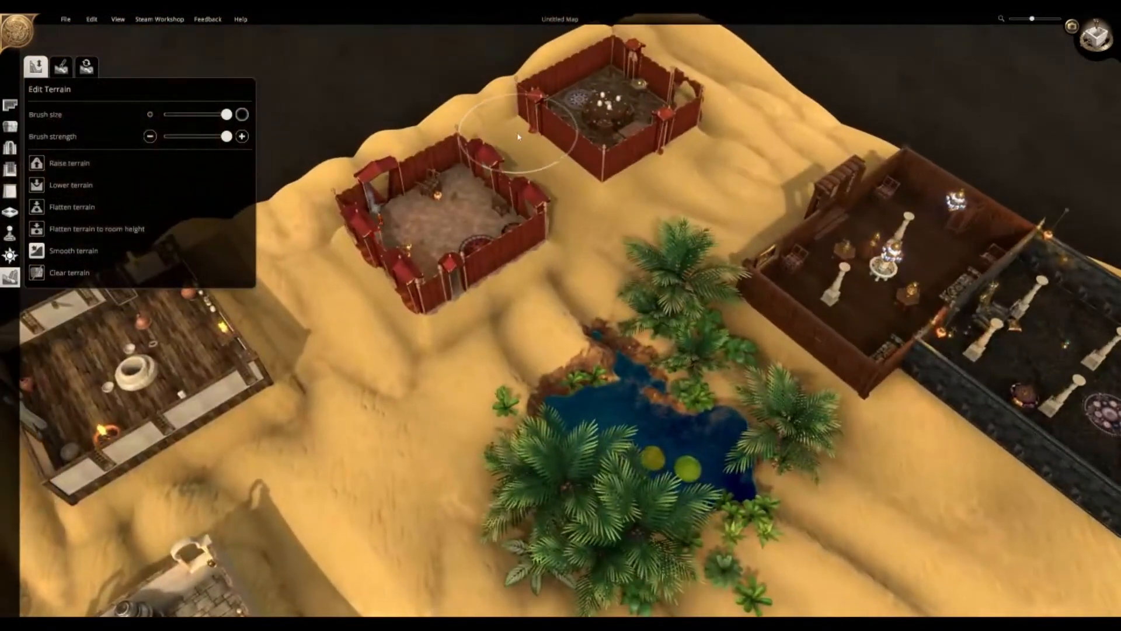
- Raise the sand between the wooden-floored hovel and the nearer red tent
key("a")
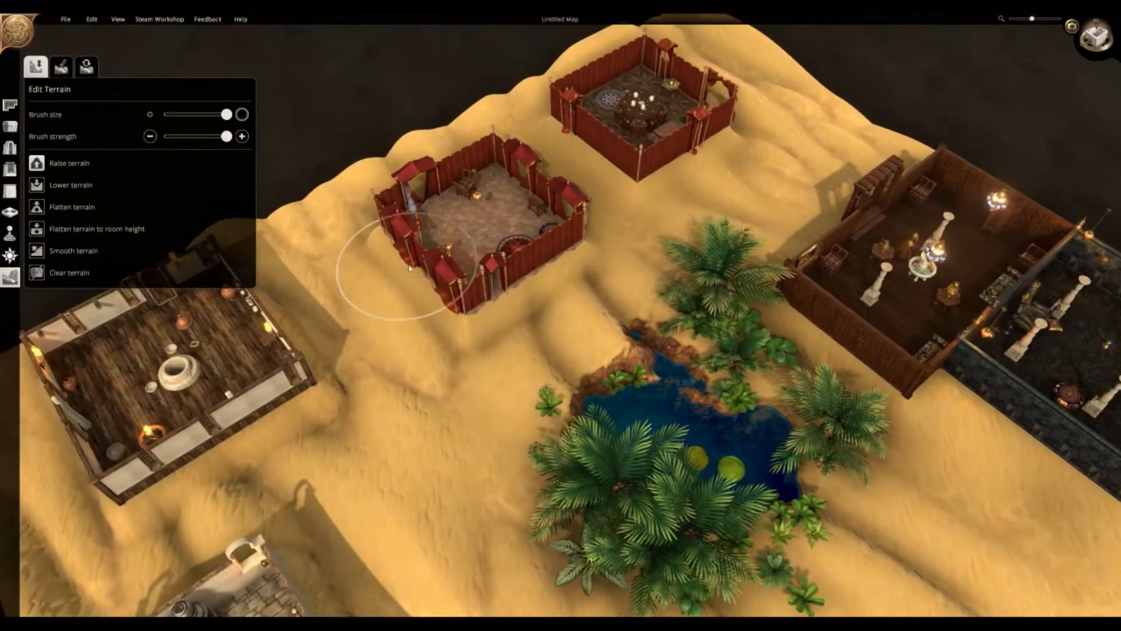
left_click_drag(345, 313, 391, 342)
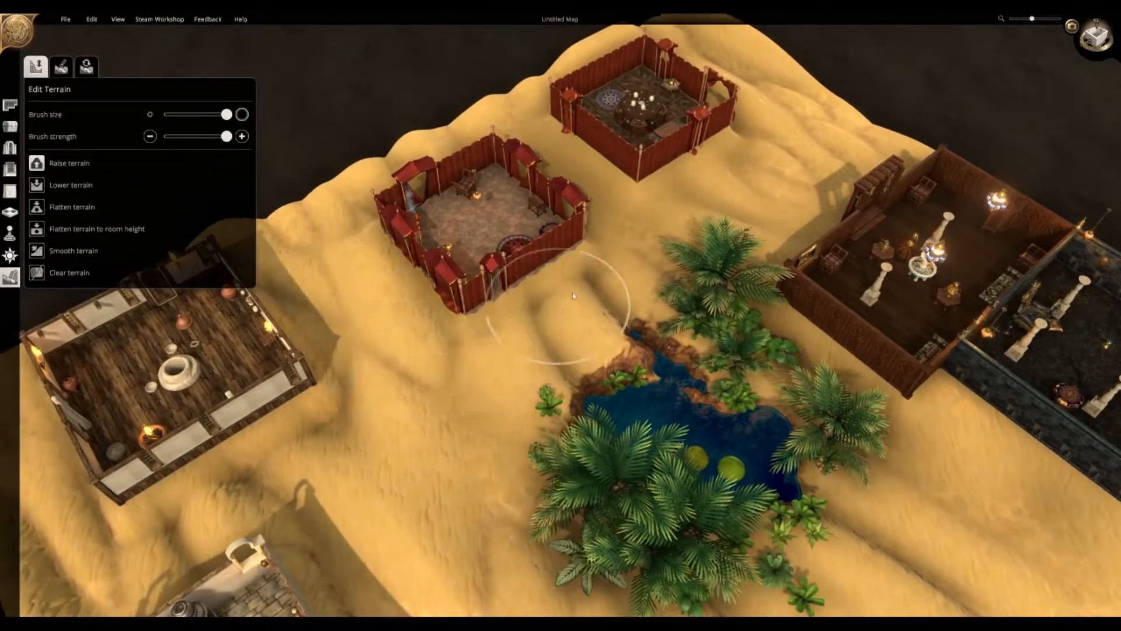
key("w")
key("d")
key("w")
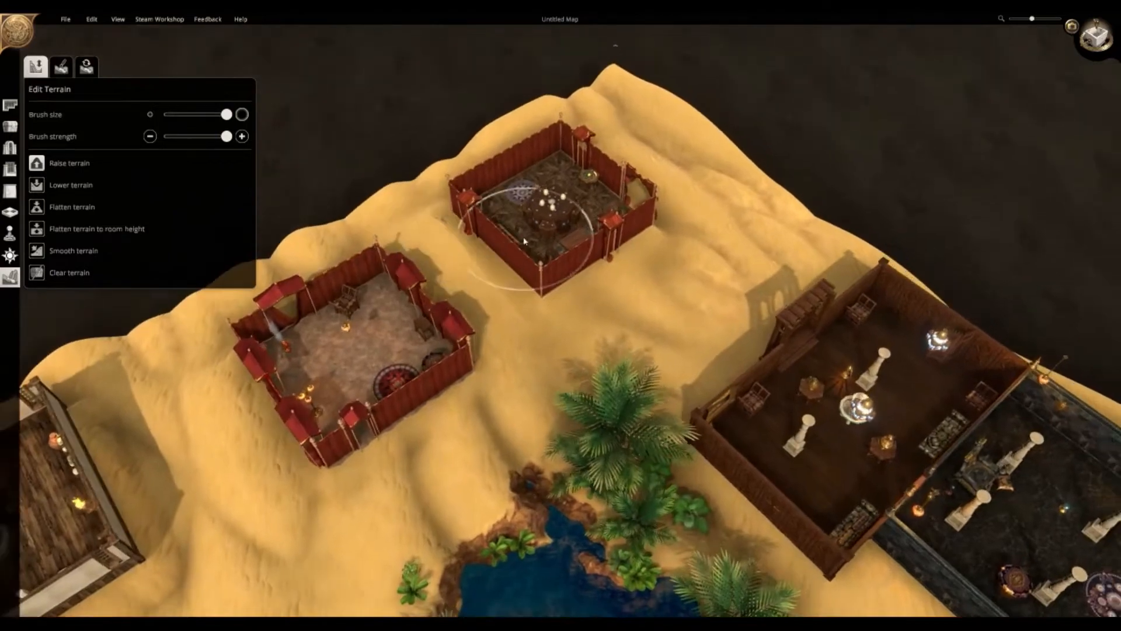
- Examine the dunes around the red tents, the hovels and the laboratory from several sides of the map
middle_click_drag(675, 212, 508, 113)
key("s")
key("a")
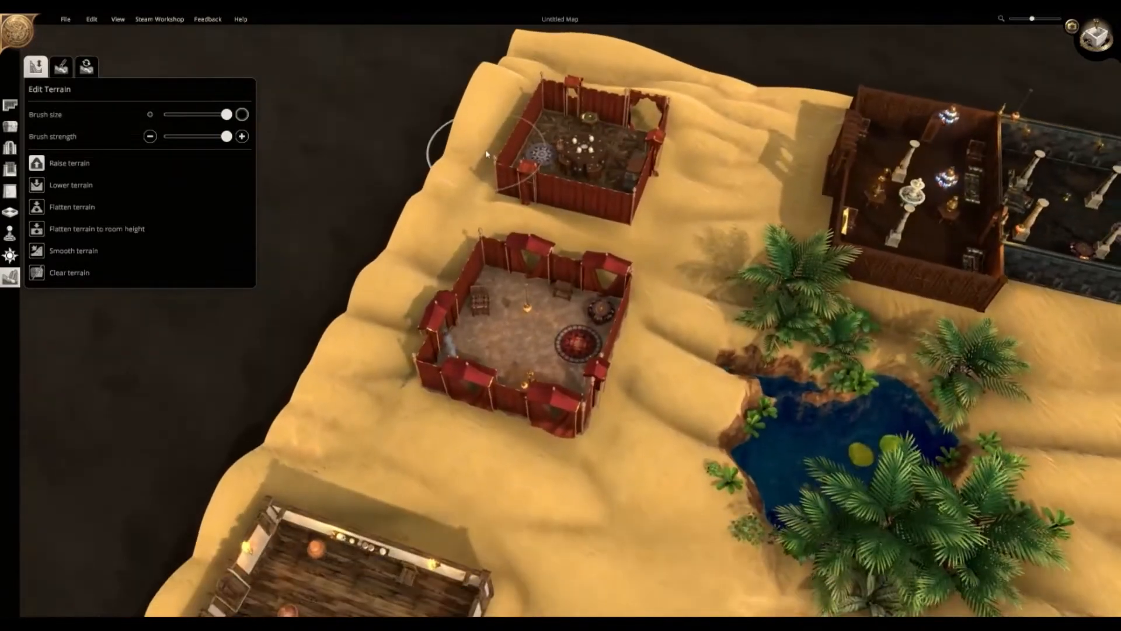
key("s")
middle_click_drag(483, 250, 513, 189)
key("a")
key("s")
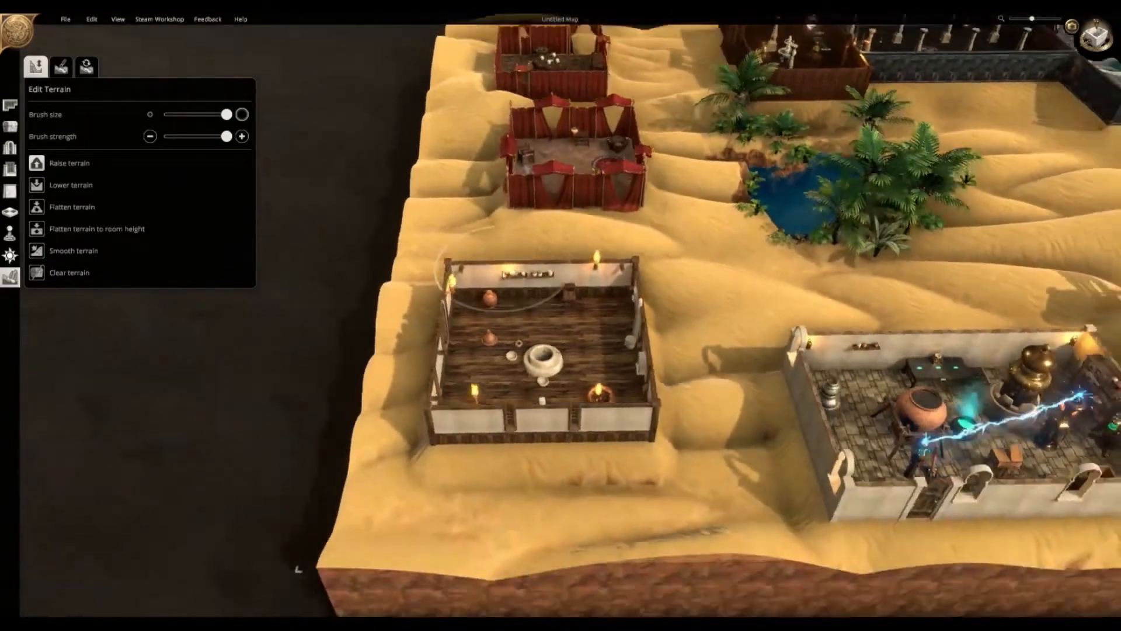
key("s")
middle_click_drag(504, 273, 500, 356)
key("d")
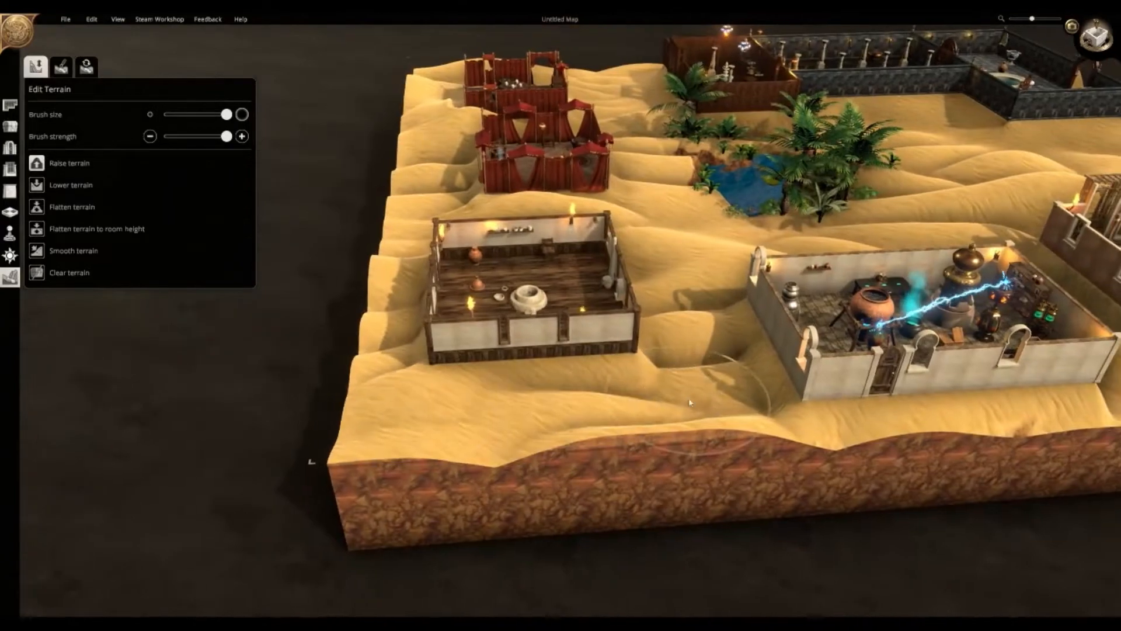
key("d")
mouse_move(693, 376)
middle_mouse_down()
mouse_move(745, 365)
mouse_move(631, 408)
mouse_move(878, 408)
mouse_move(864, 391)
middle_mouse_up()
key("w")
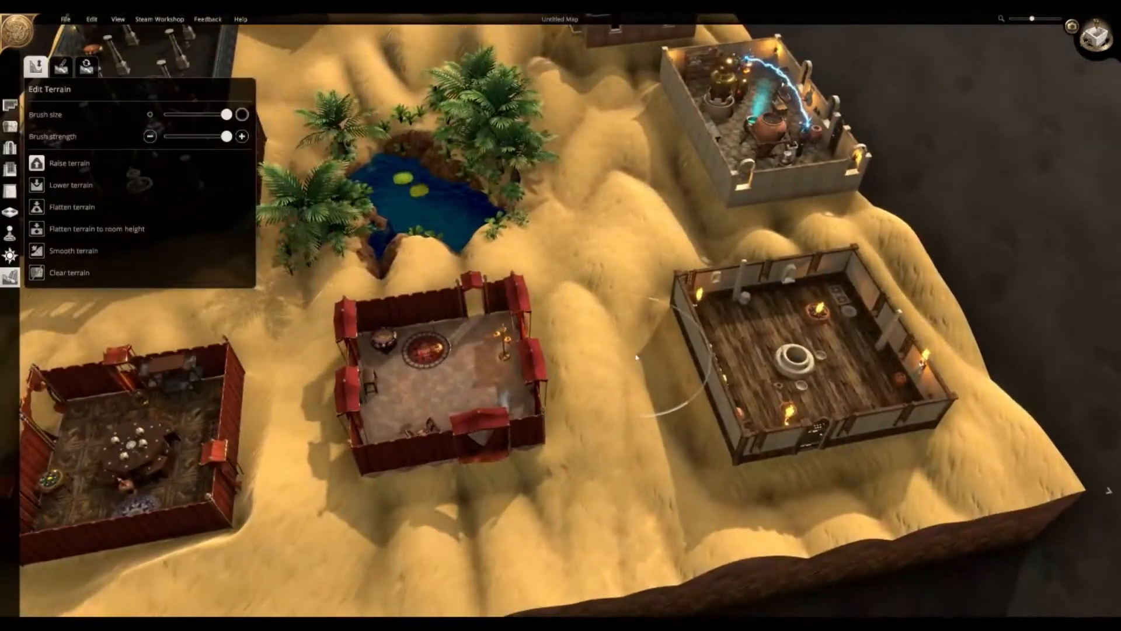
key("w")
mouse_move(581, 163)
middle_mouse_down()
mouse_move(609, 213)
mouse_move(677, 240)
mouse_move(748, 217)
middle_mouse_up()
key("w")
key("a")
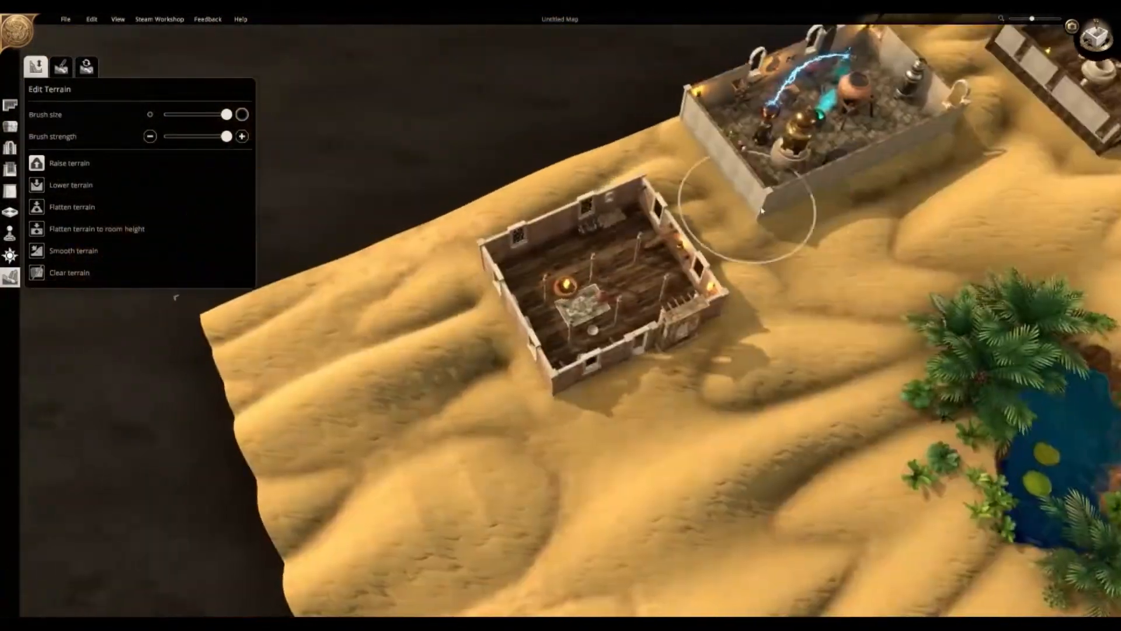
- Smooth the sand around the two hovels and the laboratory, including the strip along the map edge
key("w")
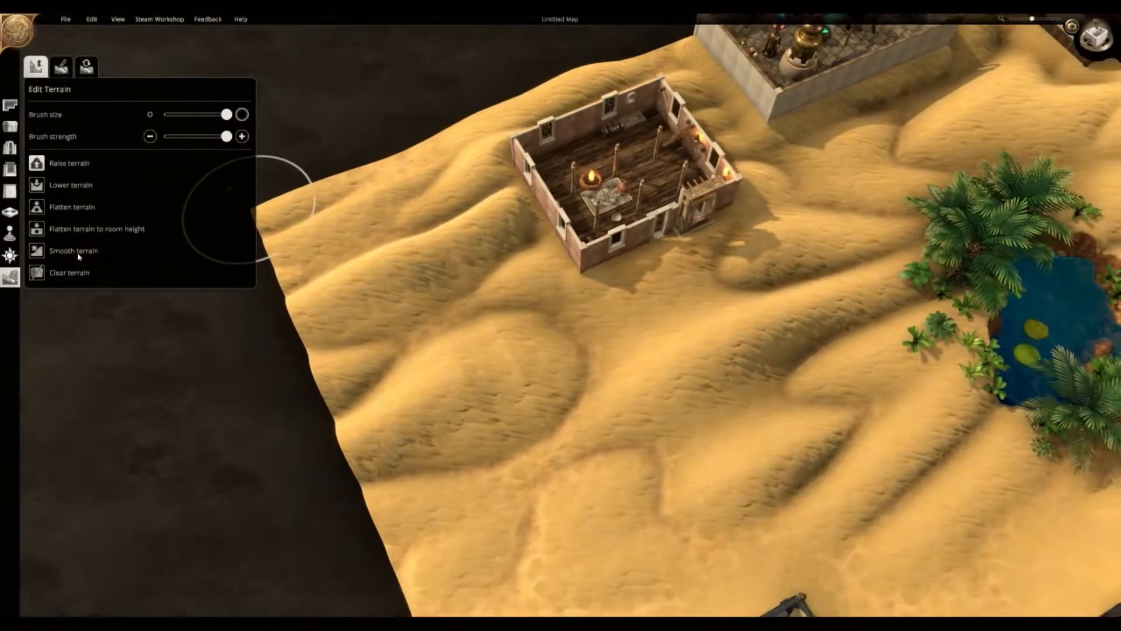
left_click(79, 256)
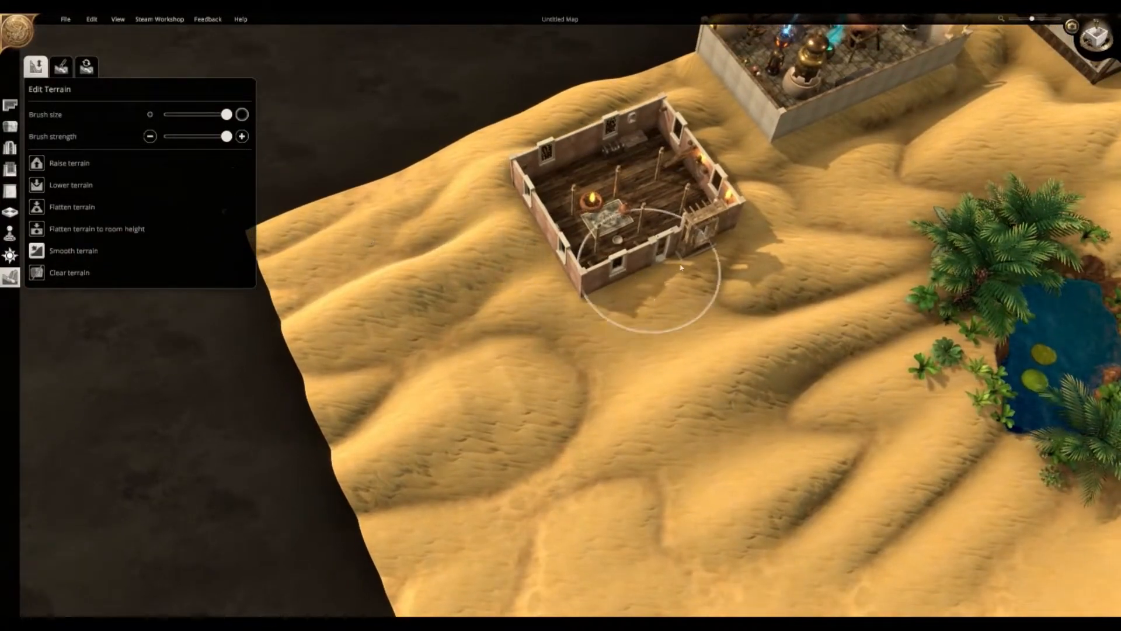
middle_click_drag(504, 181, 45, 590)
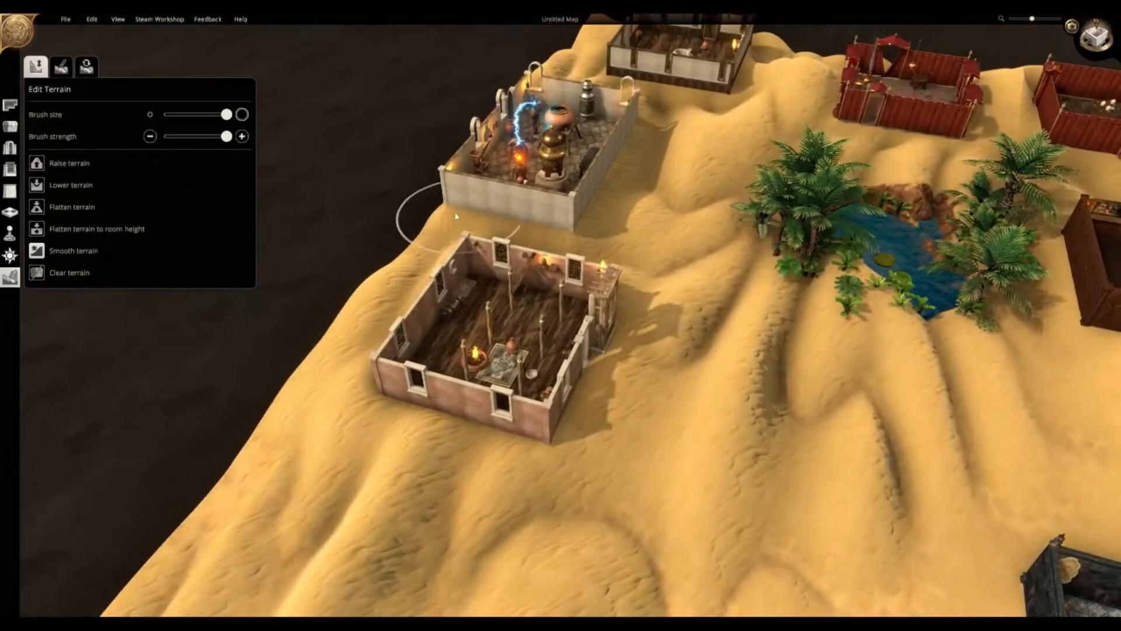
key("w")
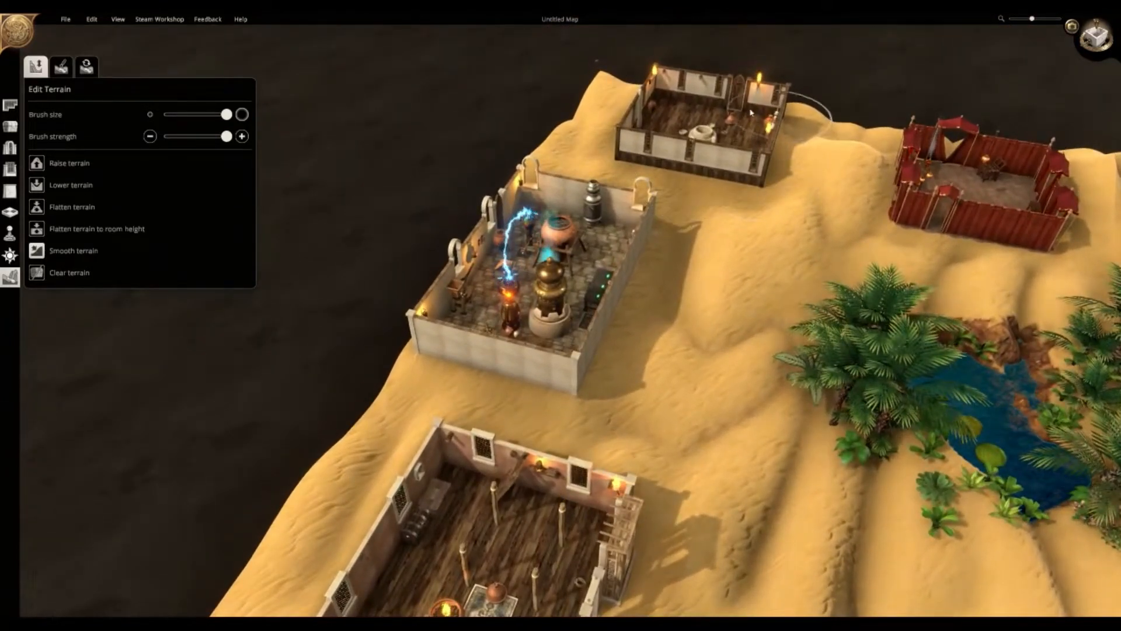
key("d")
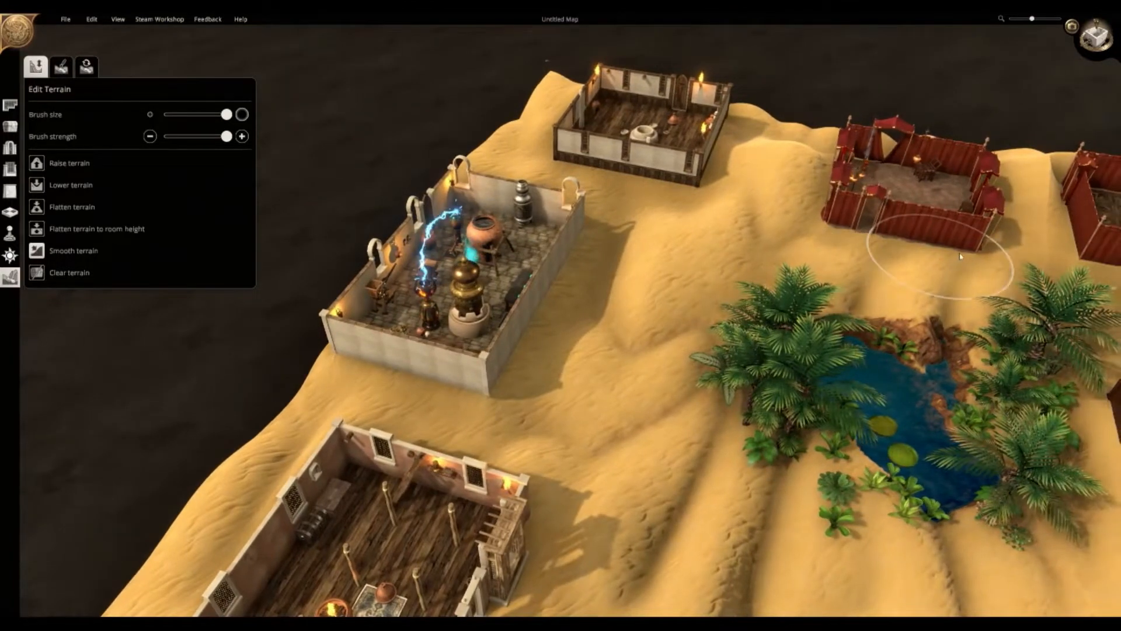
middle_click_drag(960, 256, 1046, 250)
key("w")
key("w")
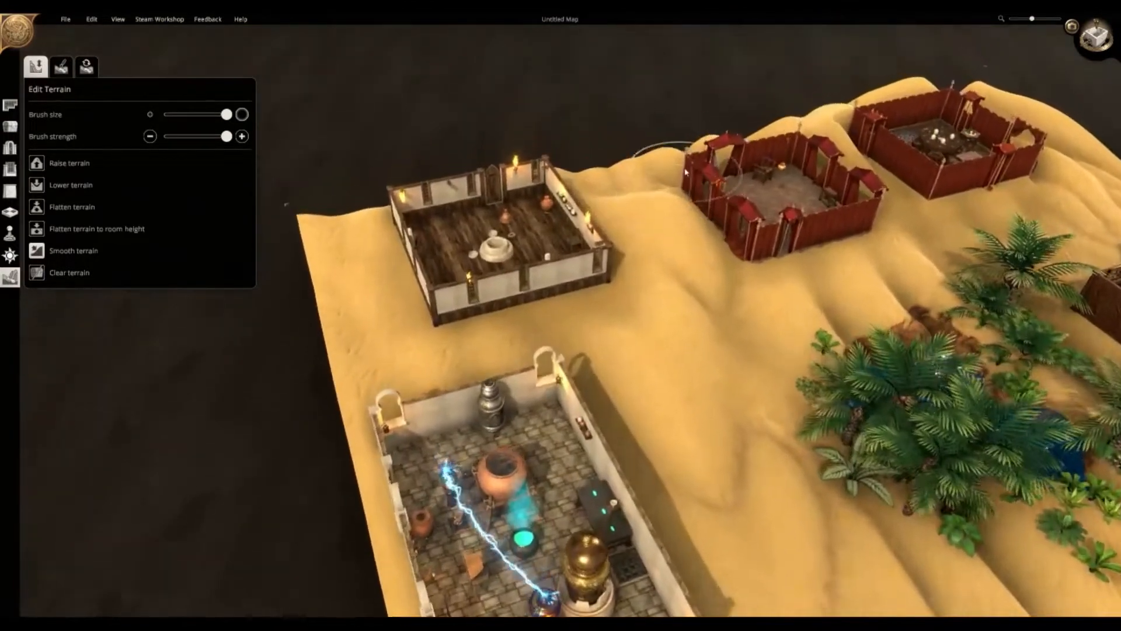
middle_click_drag(686, 172, 623, 160)
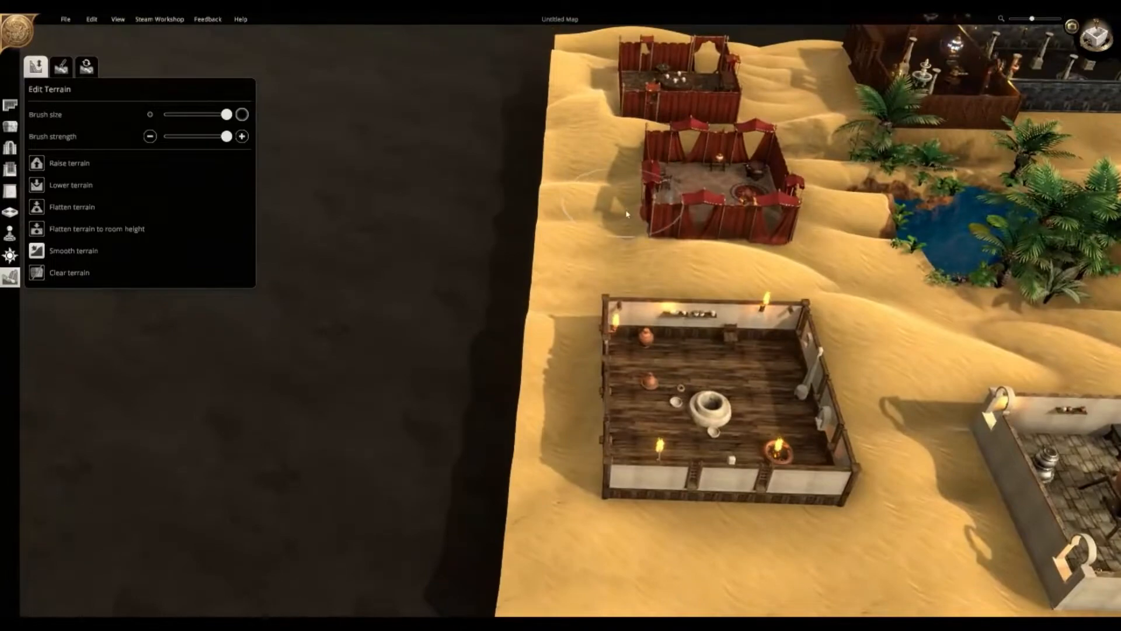
- Examine the dunes around the two red tents and the palace tearoom from the map's outer corner
key("w")
key("a")
mouse_move(736, 244)
middle_mouse_down()
mouse_move(611, 183)
mouse_move(496, 245)
mouse_move(275, 401)
mouse_move(362, 487)
middle_mouse_up()
key("w")
key("a")
key("w")
key("a")
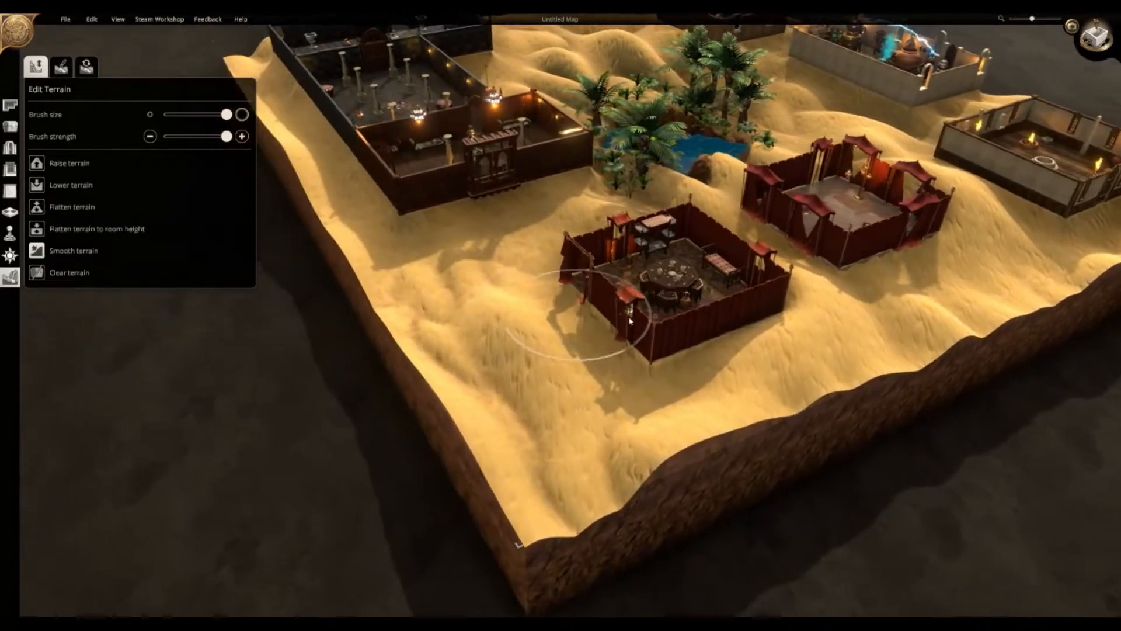
key("w")
key("a")
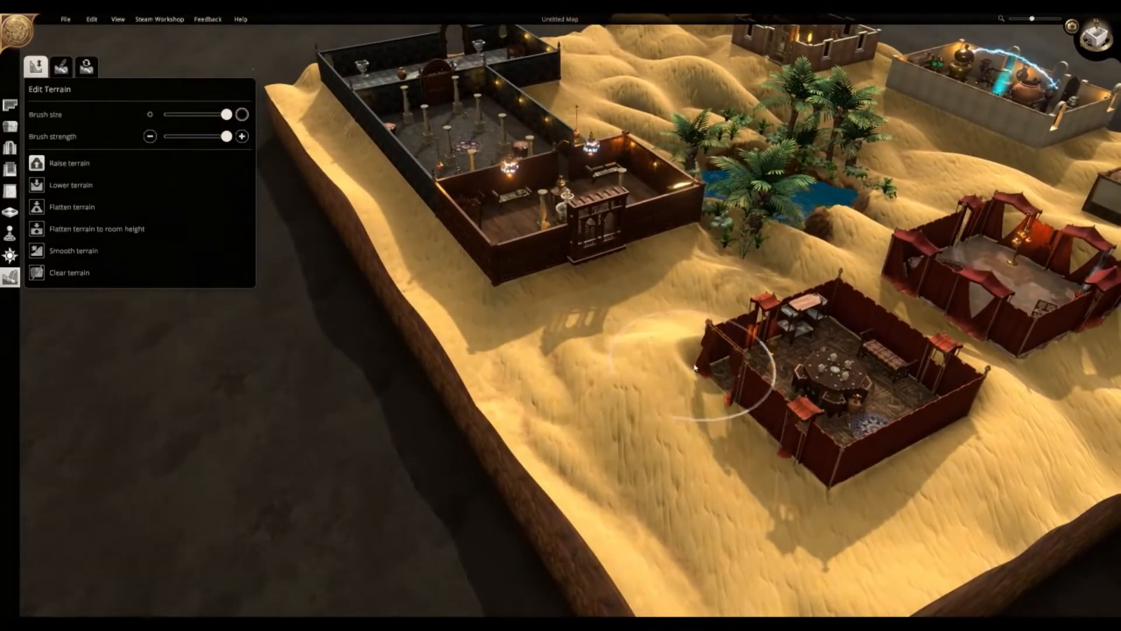
key("q")
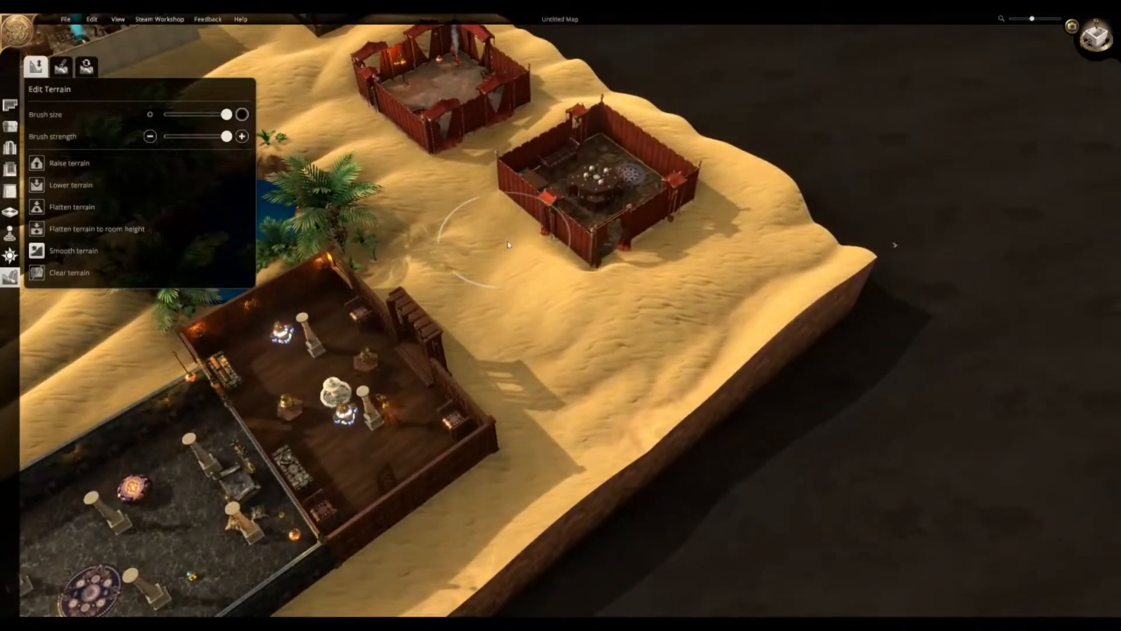
middle_click_drag(634, 324, 255, 162)
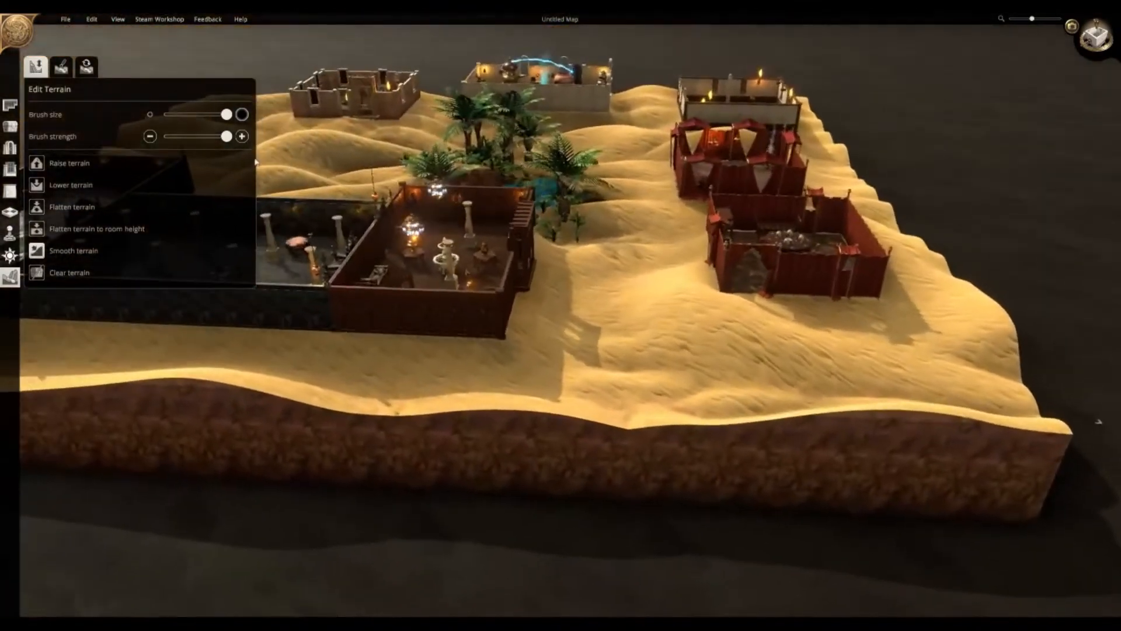
- Raise a sand dune along the map edge behind the palace tearoom and throne room
left_click_drag(479, 368, 534, 349)
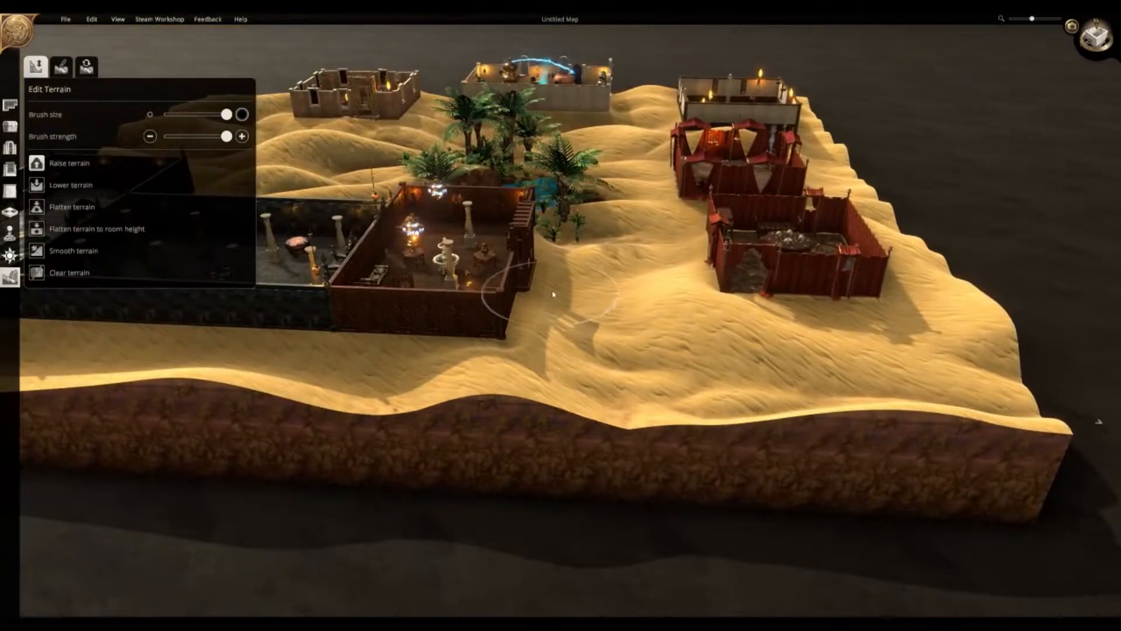
key("a")
left_click(360, 366)
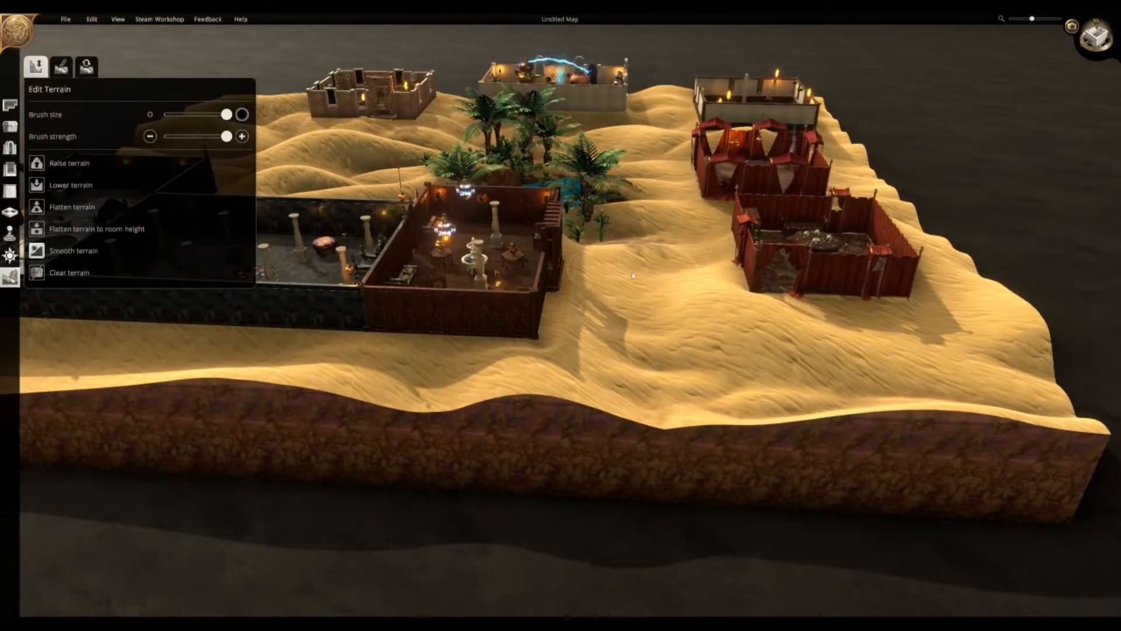
middle_click_drag(401, 356, 629, 366)
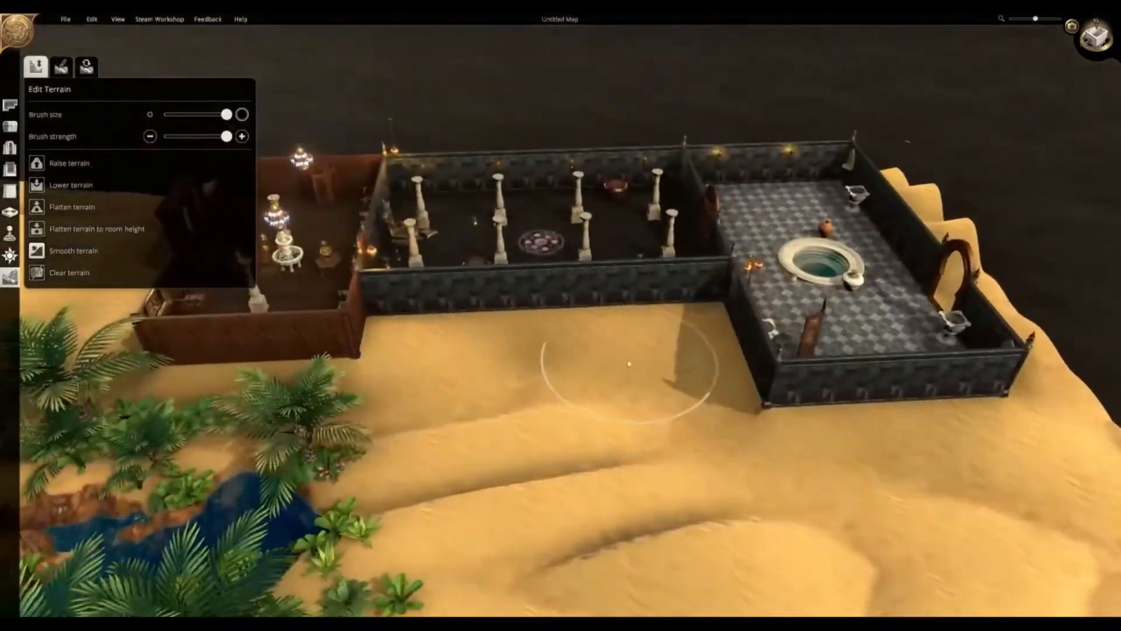
- Start changing all walls in a room and show the wall category that contains the white arches and balustrade
scroll(627, 363, "up", 2)
key("d")
key("a")
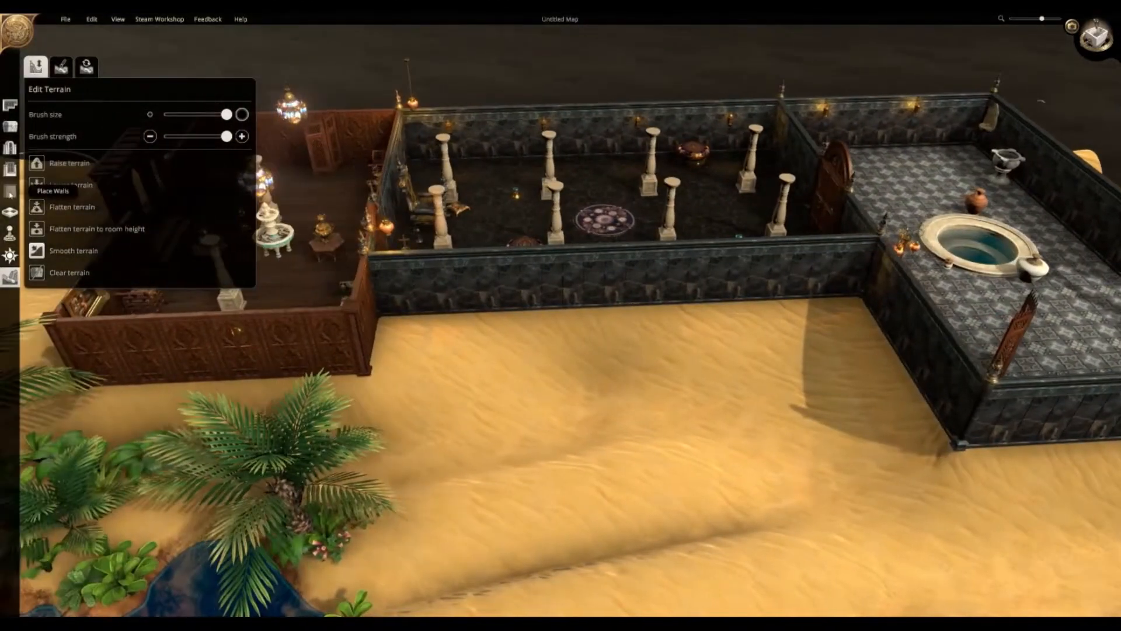
left_click(10, 190)
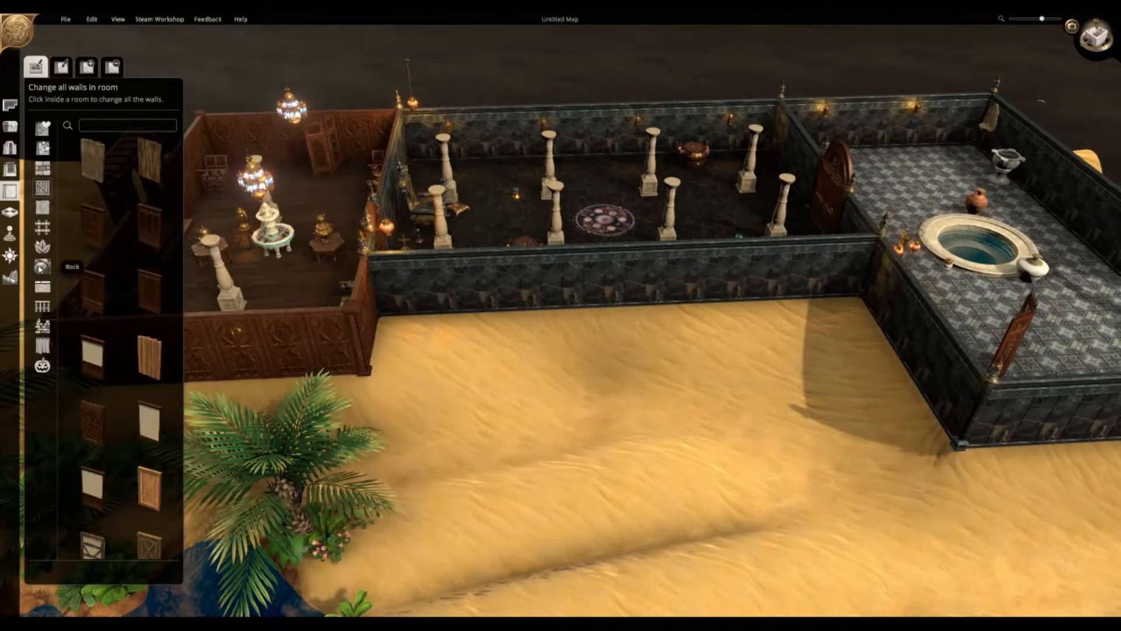
left_click(51, 334)
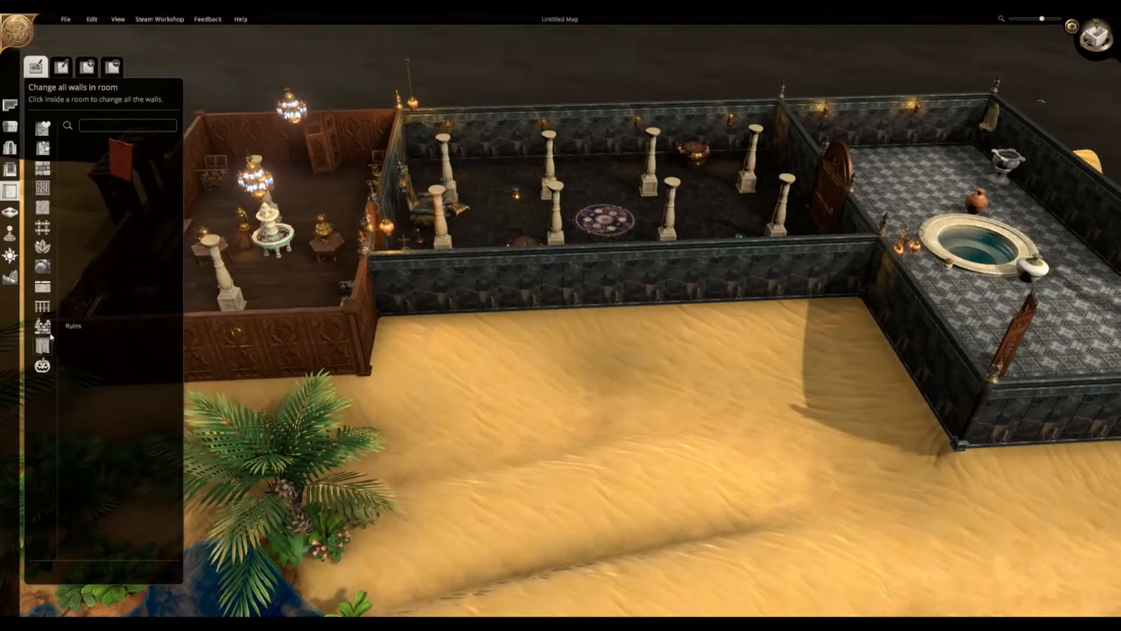
left_click(42, 147)
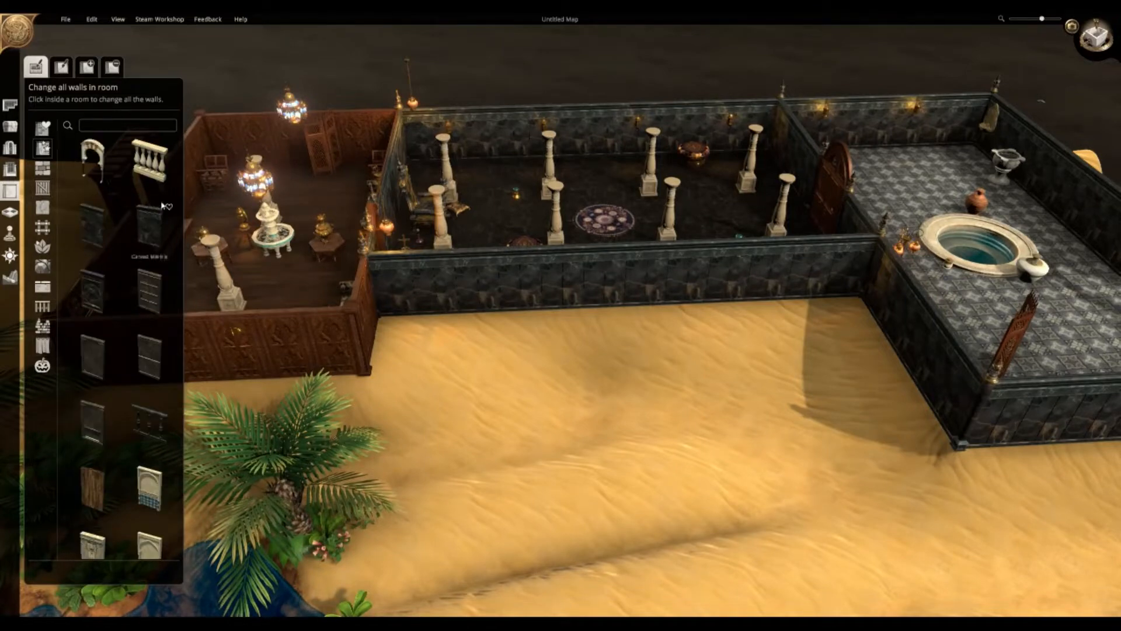
- Try the white arched wall and the balustrade on the palace tearoom and throne room
left_click(98, 172)
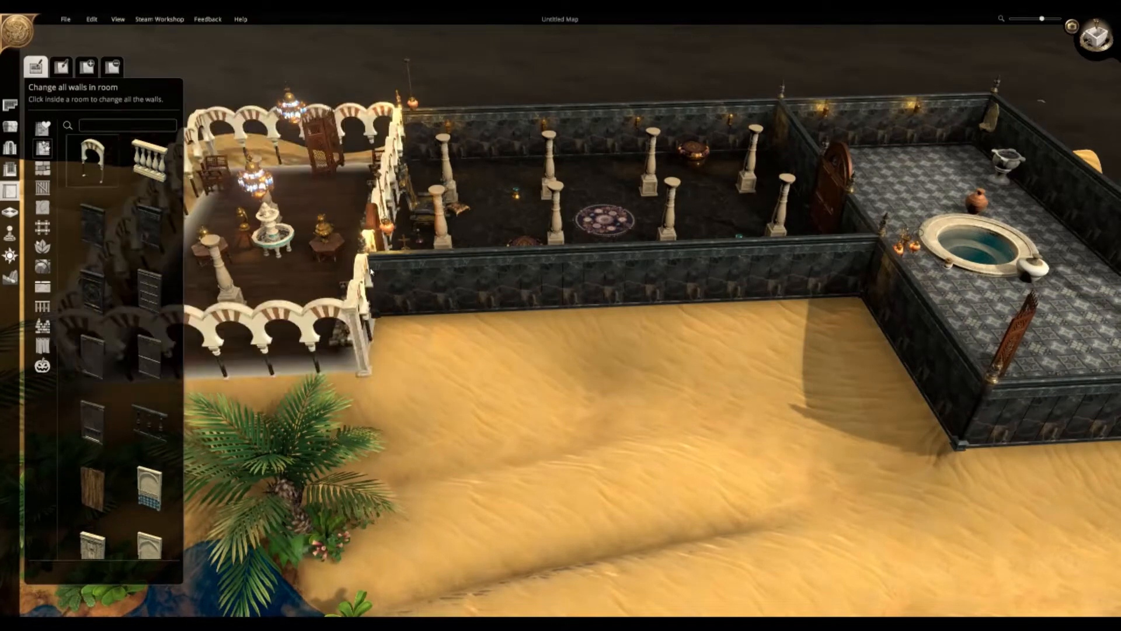
key("d")
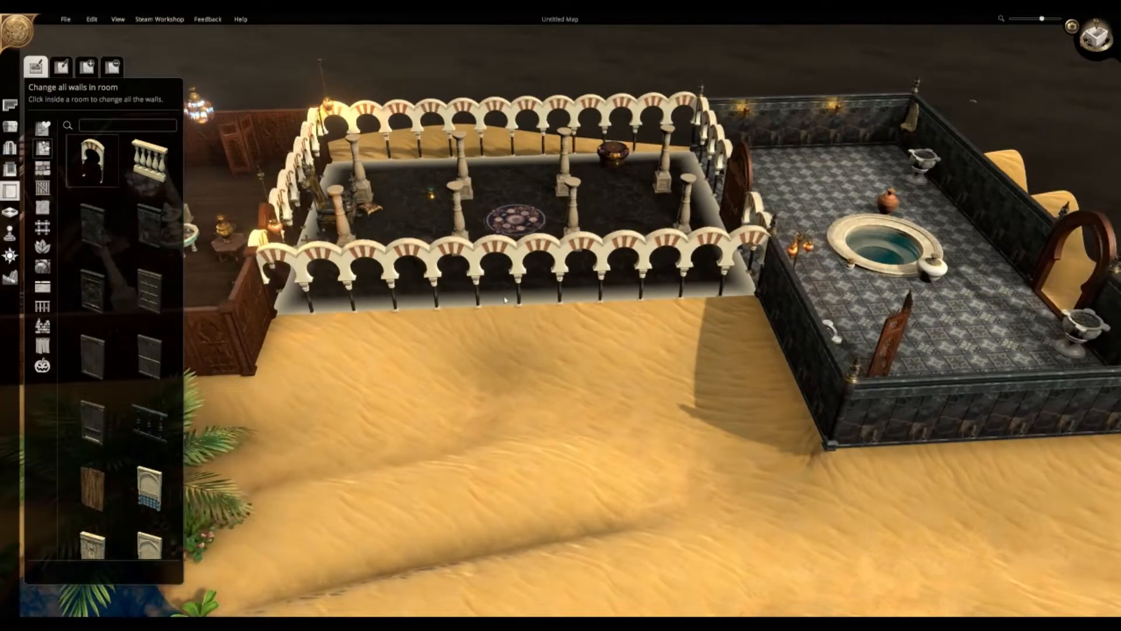
left_click(149, 160)
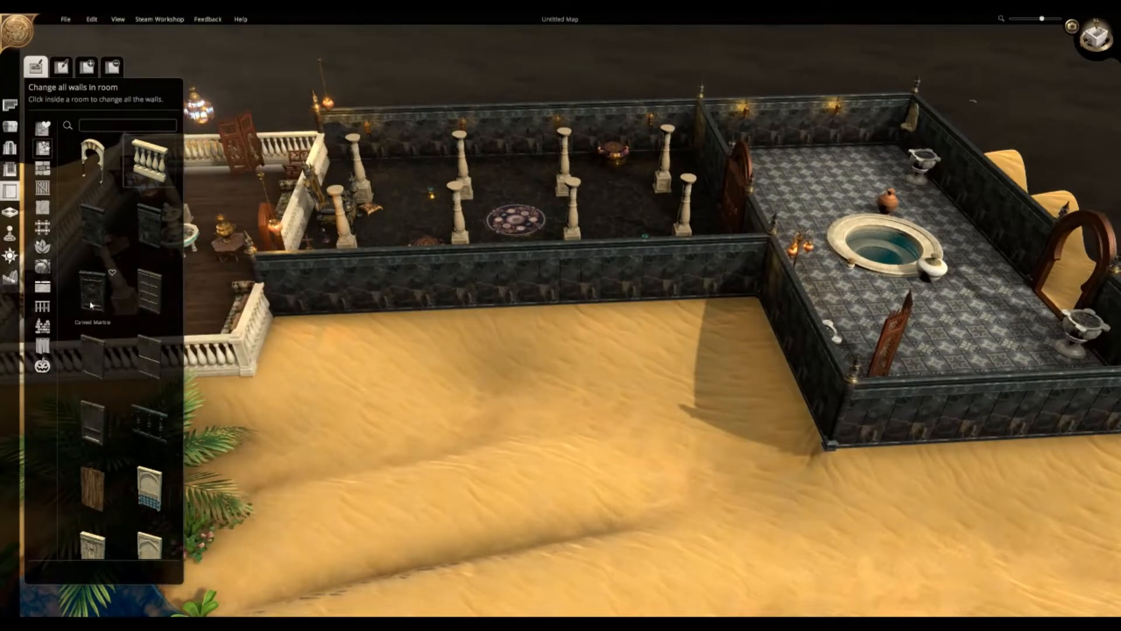
- Change all inner walls of the palace throne room to the Ornamented Stone style
scroll(117, 333, "down", 3)
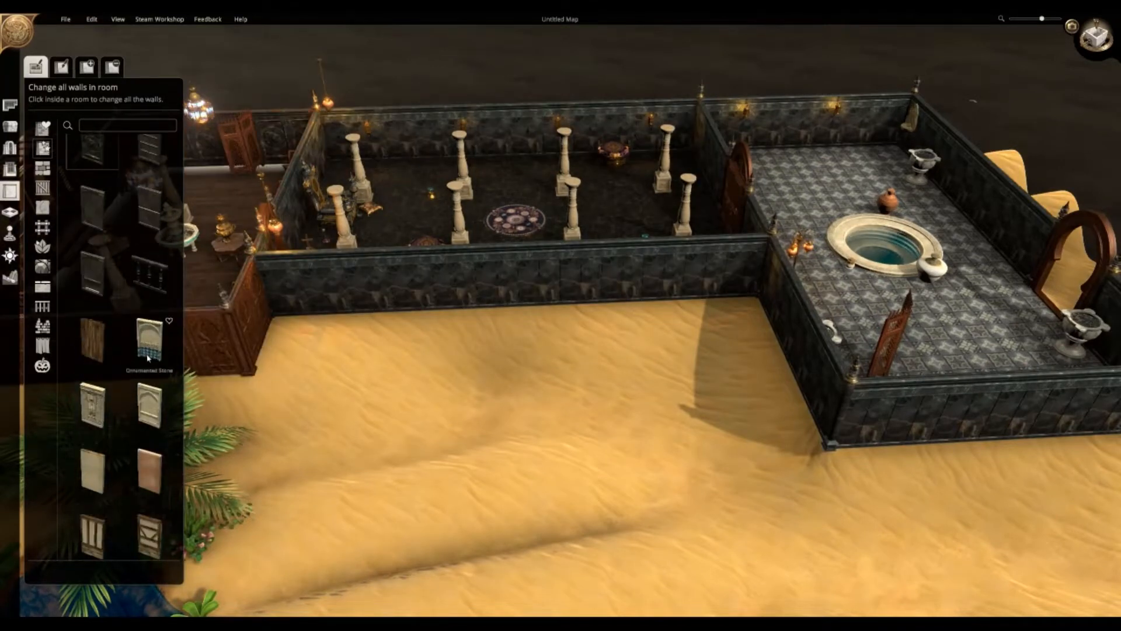
left_click(148, 358)
scroll(429, 203, "up", 1)
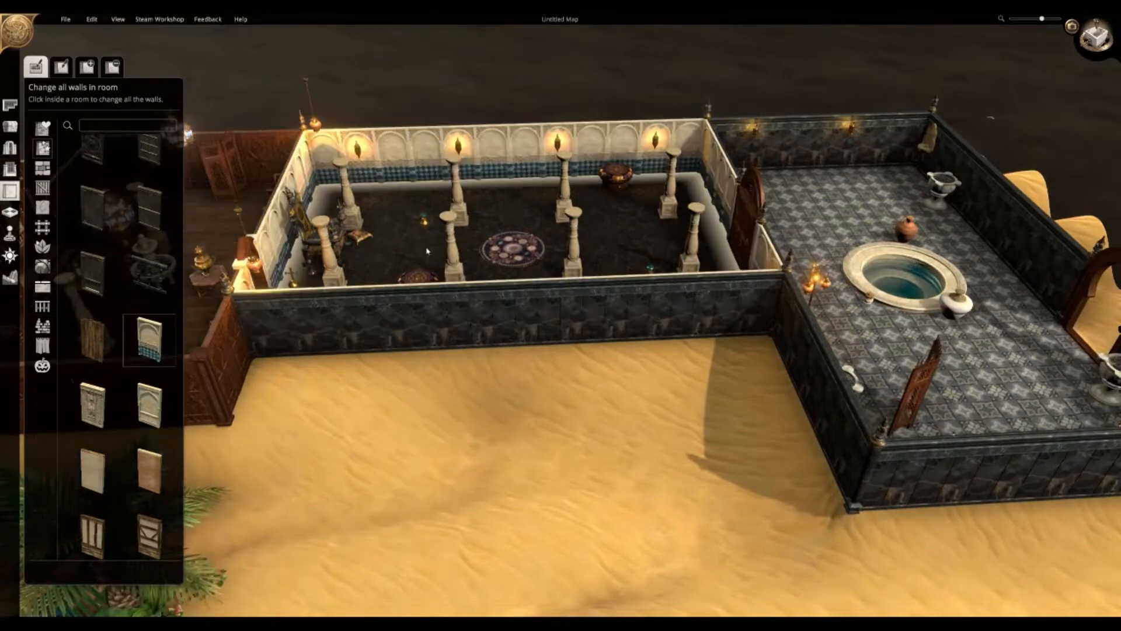
left_click(493, 240)
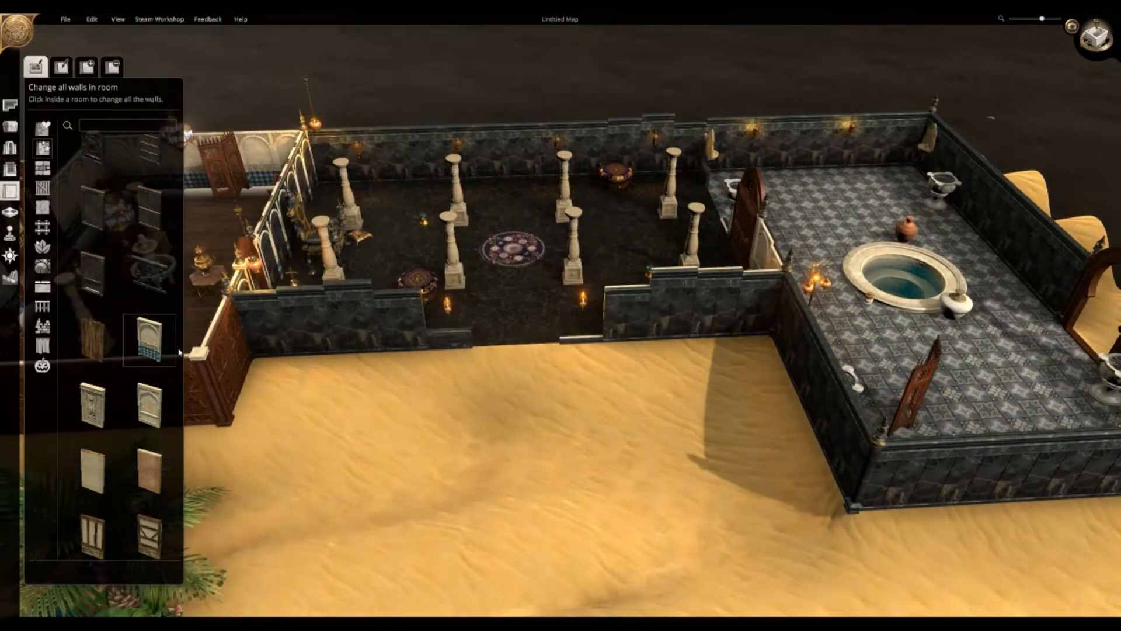
- Change the outer walls of the palace to the light carved stone style with column reliefs
left_click(154, 406)
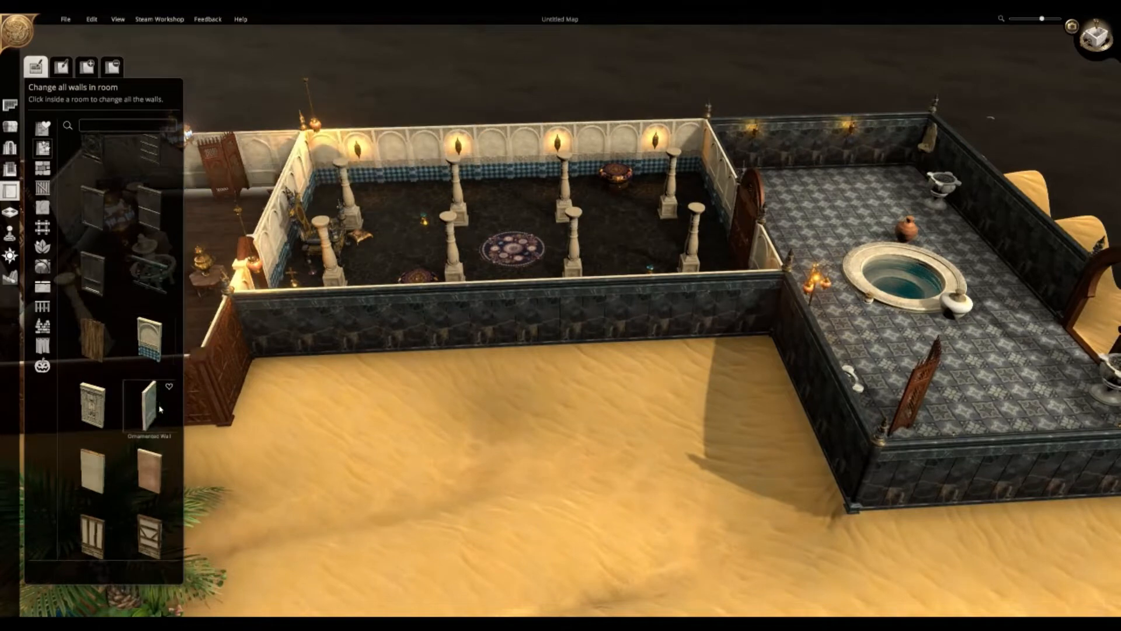
left_click(529, 411)
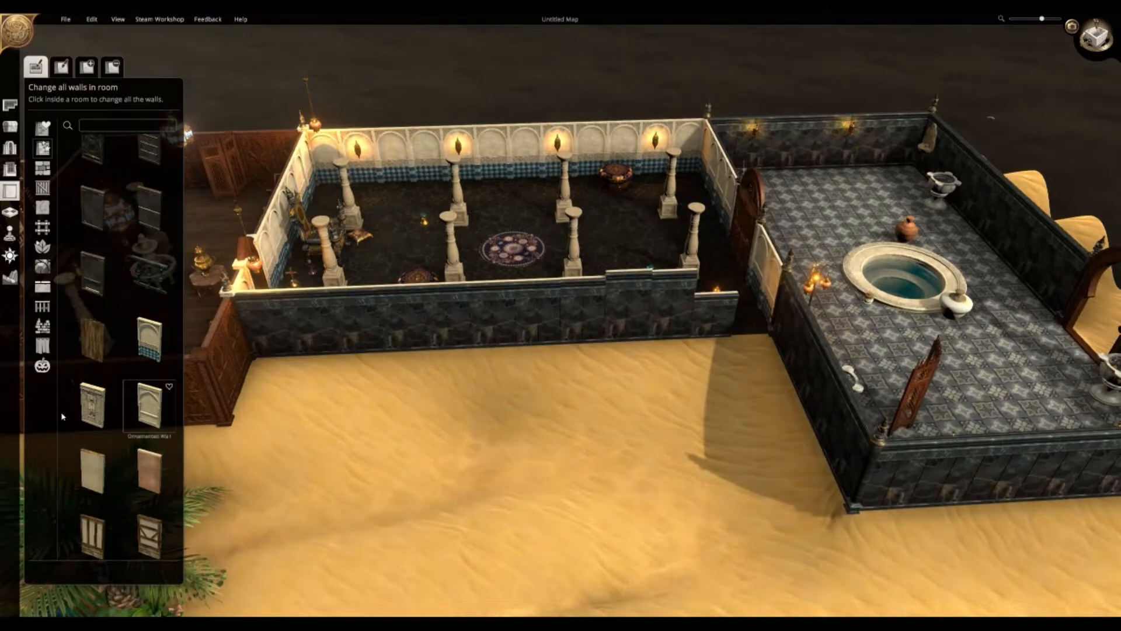
left_click(87, 420)
key("a")
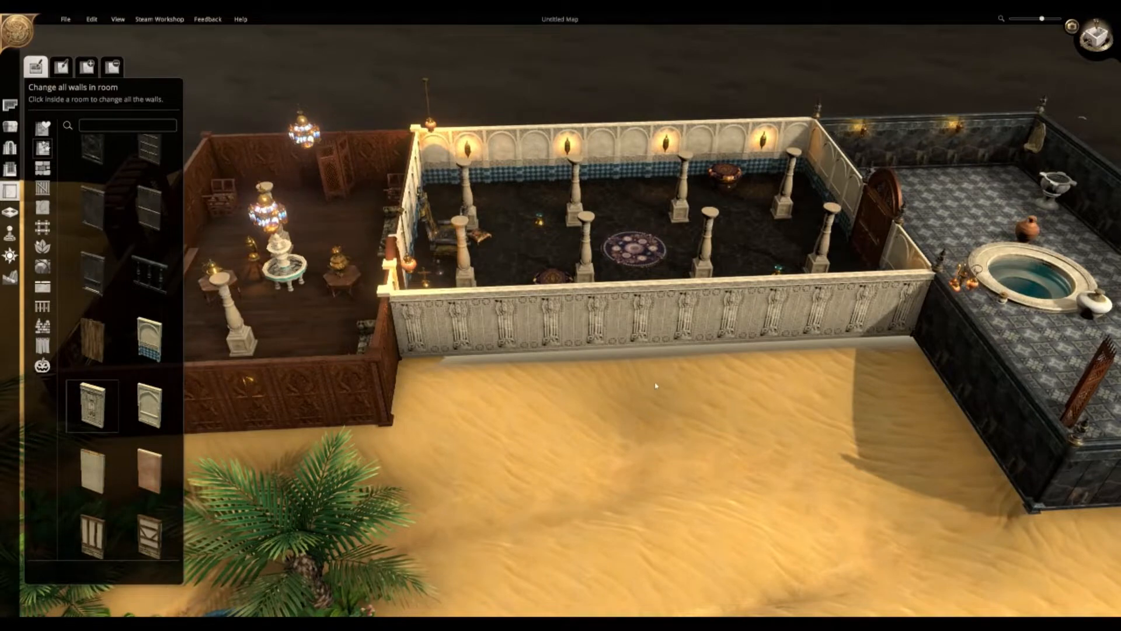
key("d")
key("s")
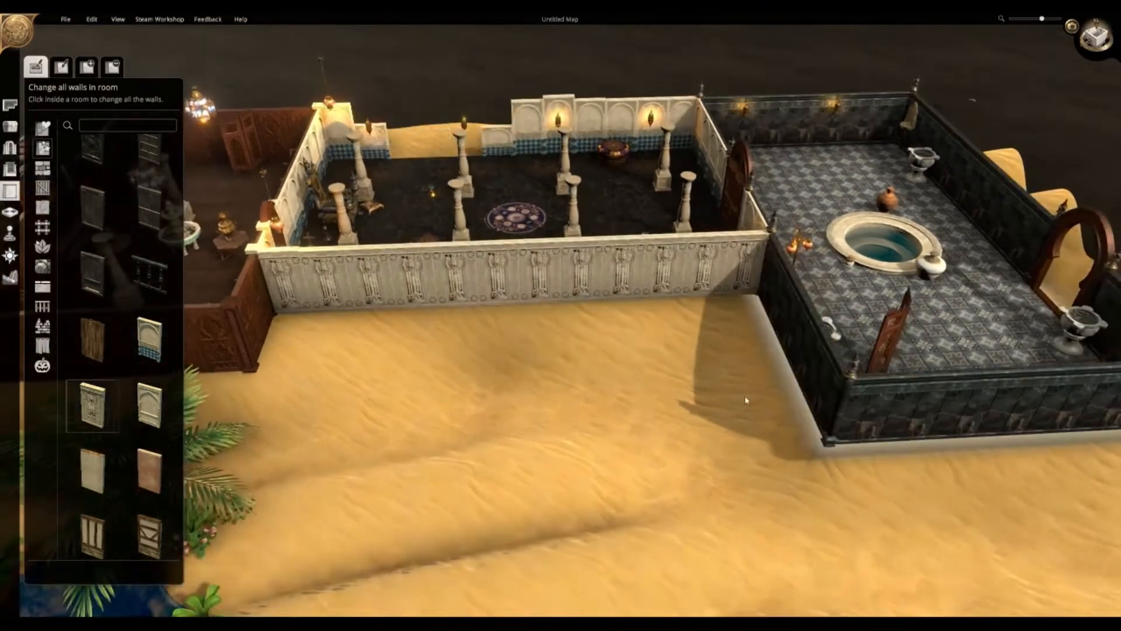
key("a")
scroll(629, 418, "up", 3)
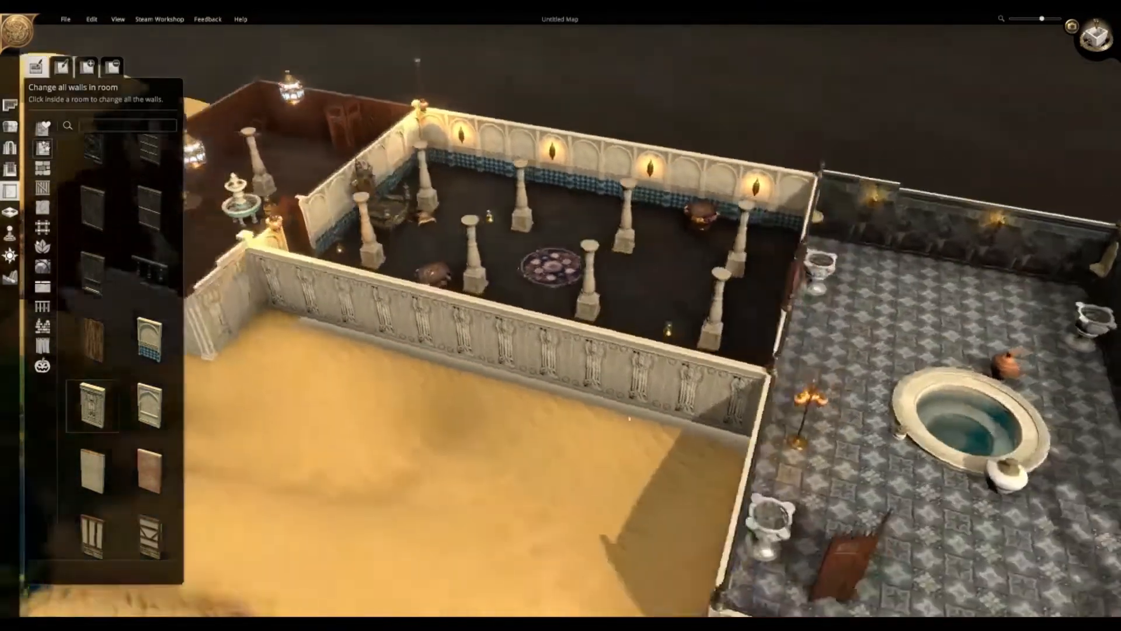
scroll(629, 419, "down", 3)
key("e")
- Change the inner walls of the palace bath and tearoom to the white arched style with blue tiling
left_click(149, 340)
key("d")
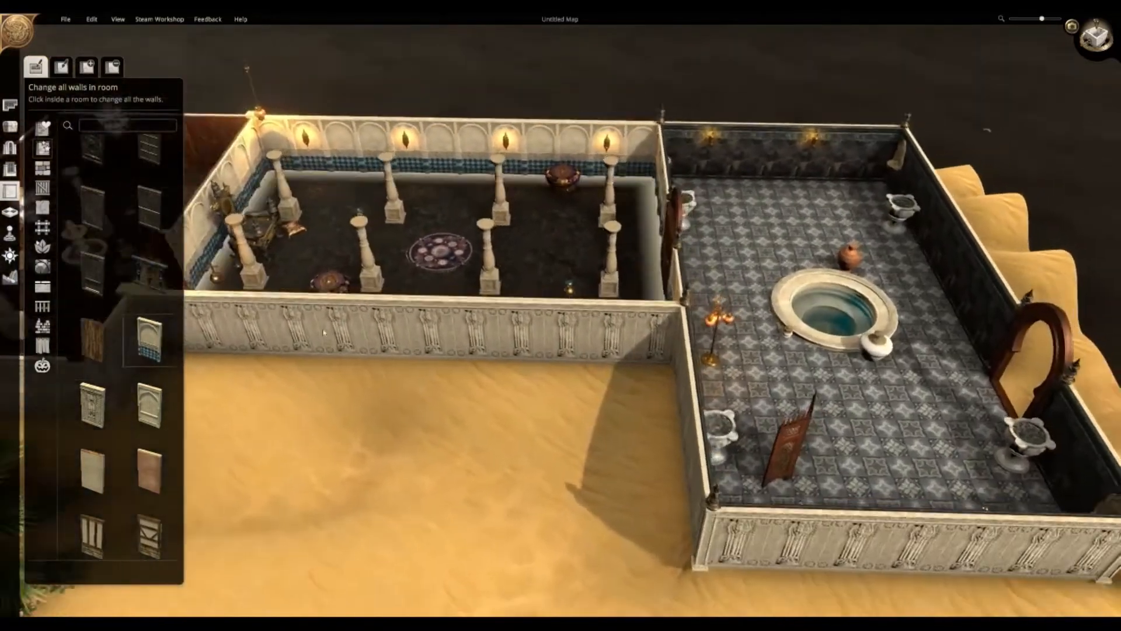
key("a")
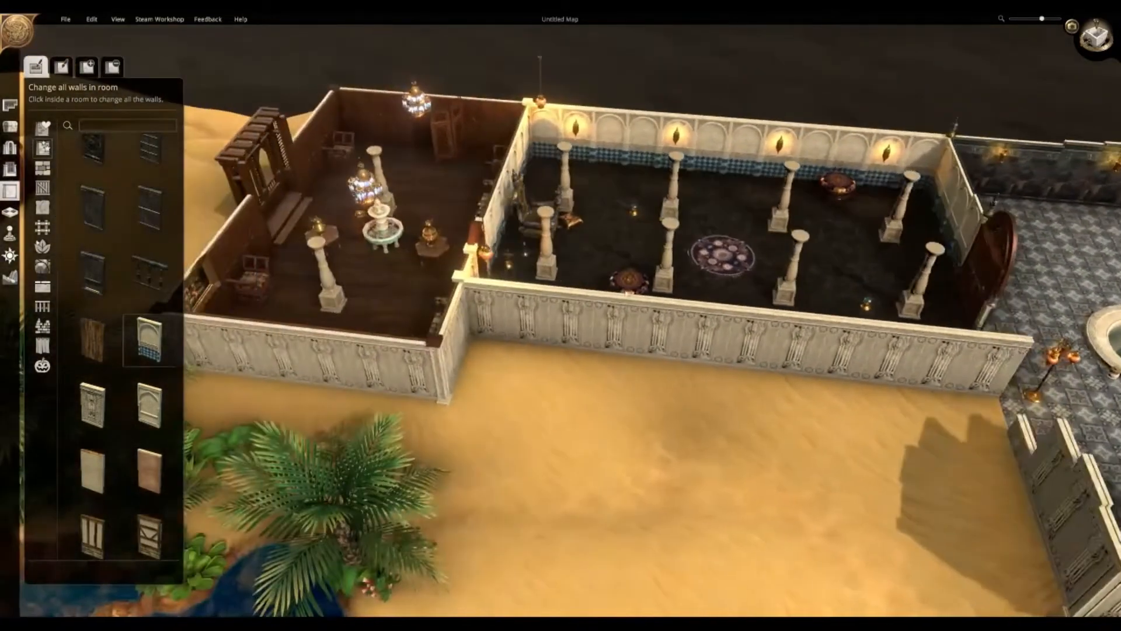
scroll(501, 375, "down", 5)
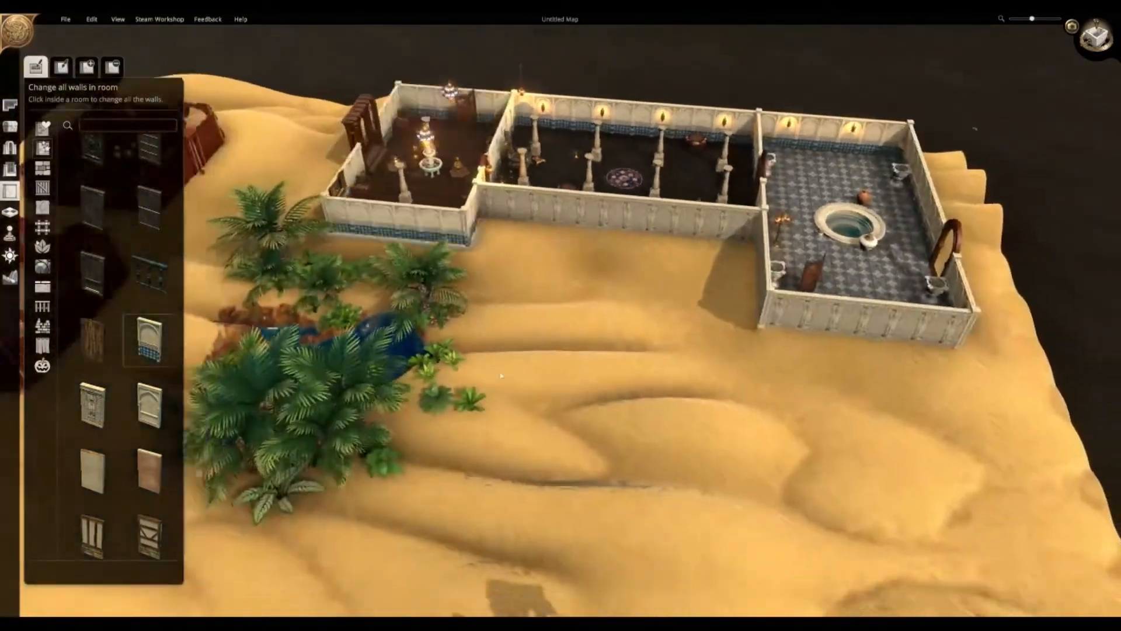
- Inspect the restyled palace from across the oasis village and from close up at the throne room
scroll(500, 376, "down", 2)
key("e")
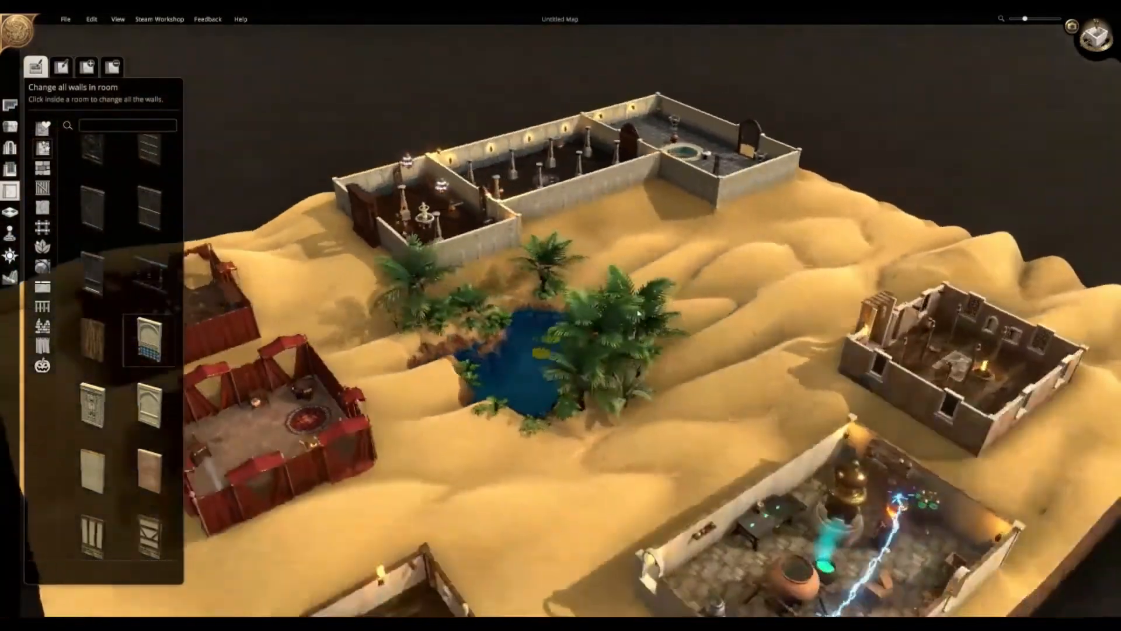
key("d")
middle_click_drag(638, 313, 568, 348)
key("w")
scroll(565, 347, "up", 2)
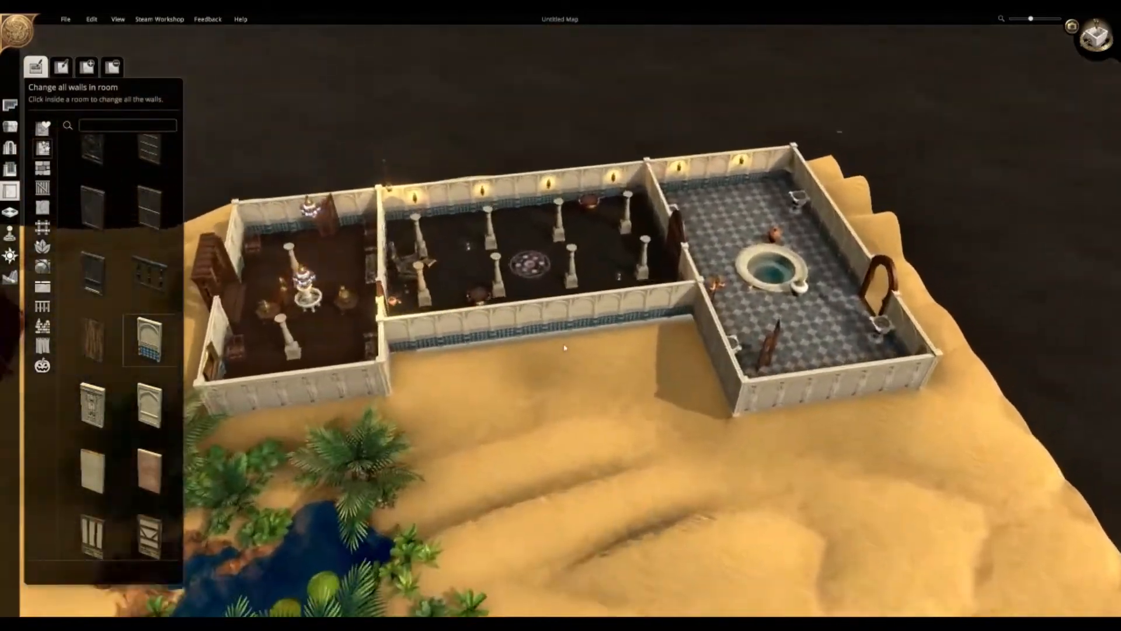
scroll(565, 347, "up", 5)
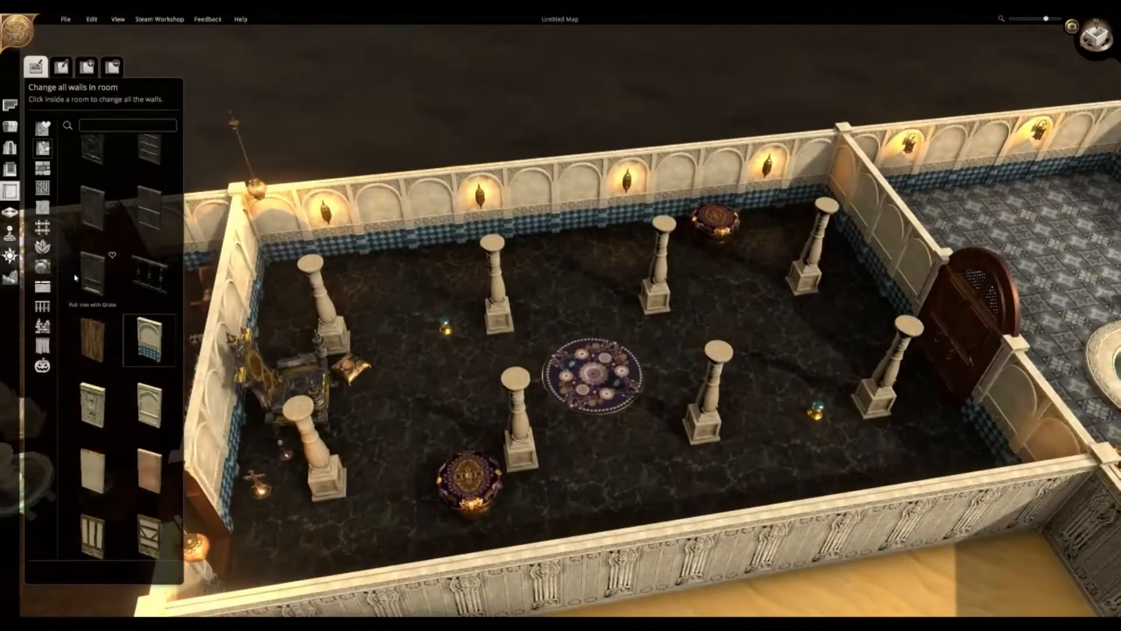
- Browse the stone and tiled floor categories for a throne room floor and show the category with the new patterned tiles
left_click(10, 211)
key("q")
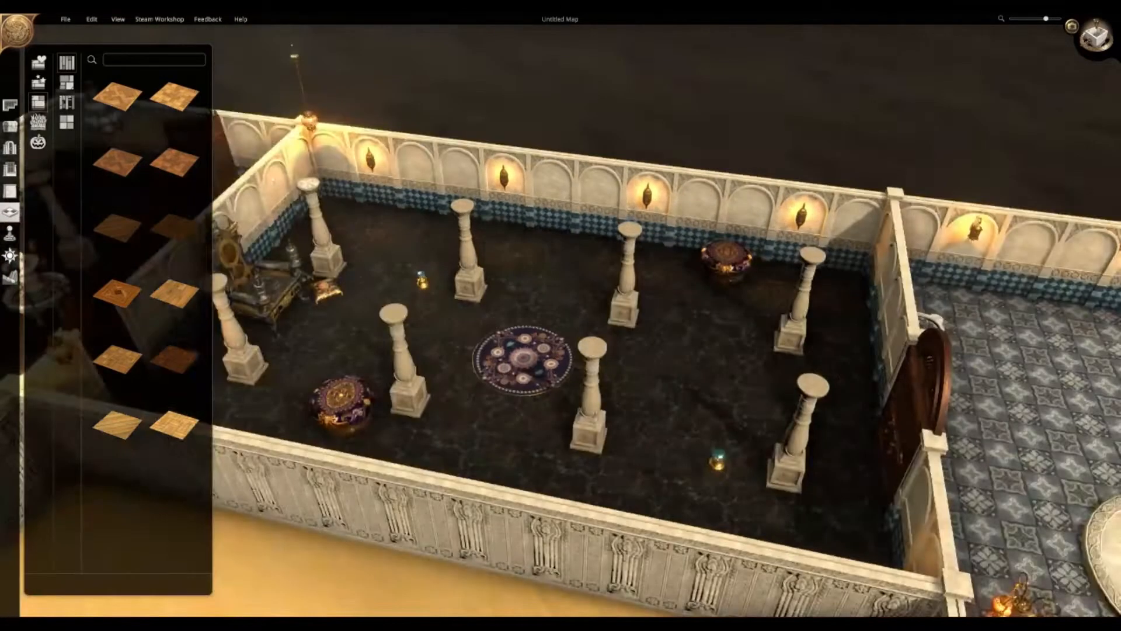
left_click(68, 84)
scroll(124, 165, "down", 10)
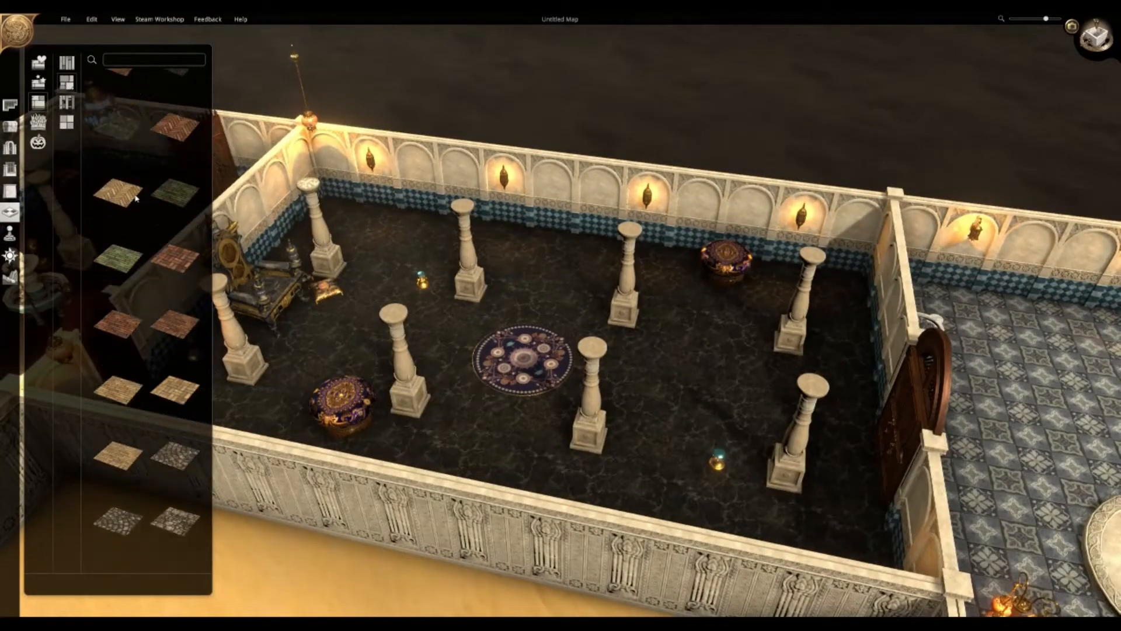
scroll(176, 258, "down", 2)
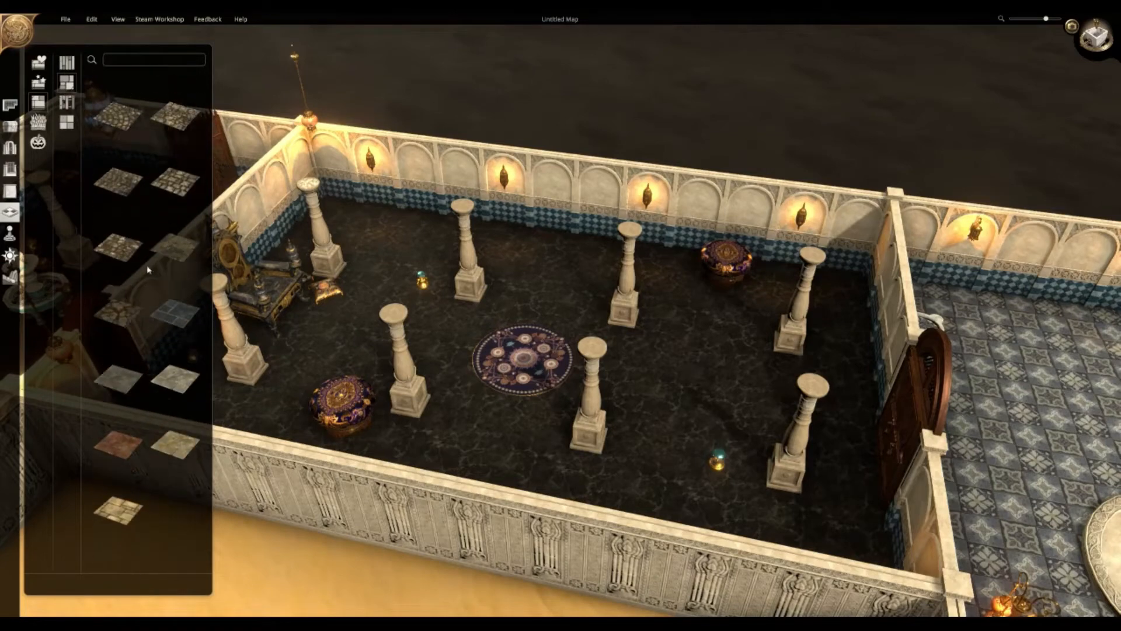
left_click(66, 121)
scroll(299, 277, "down", 3)
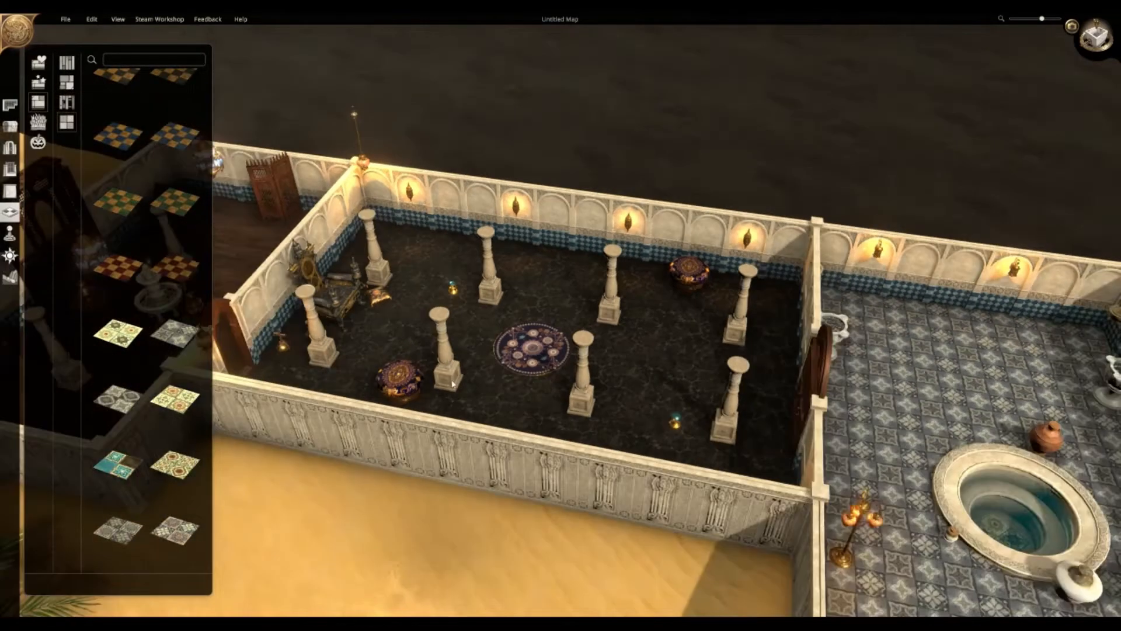
middle_click_drag(299, 277, 222, 257)
left_click(36, 83)
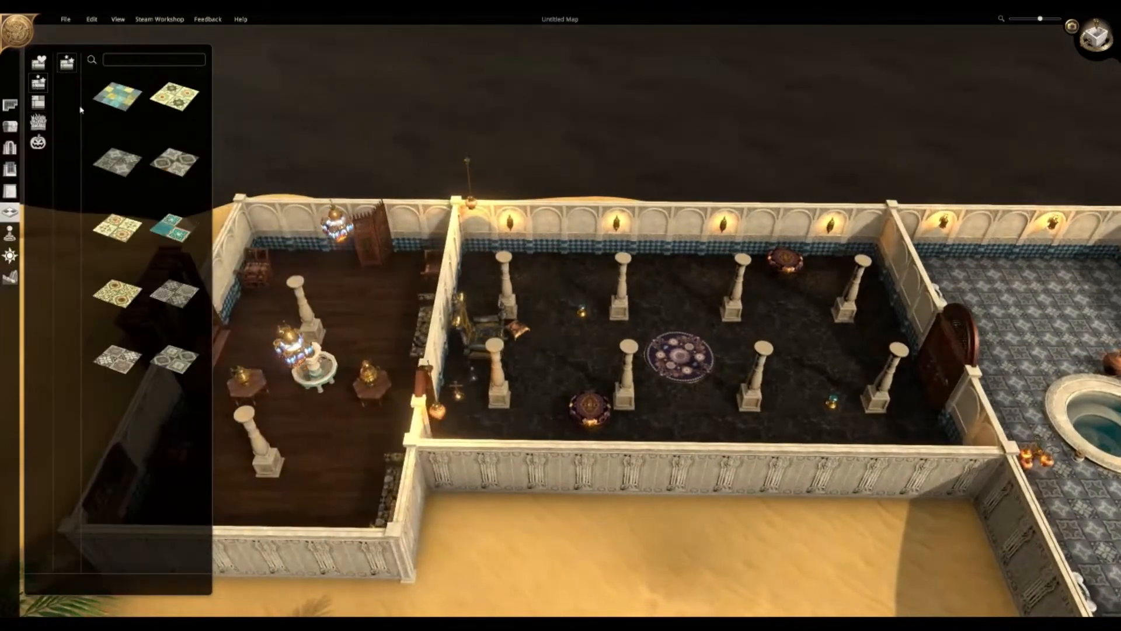
- Look through the object, door and wall catalogues and return to the patterned floor tiles
key("d")
key("s")
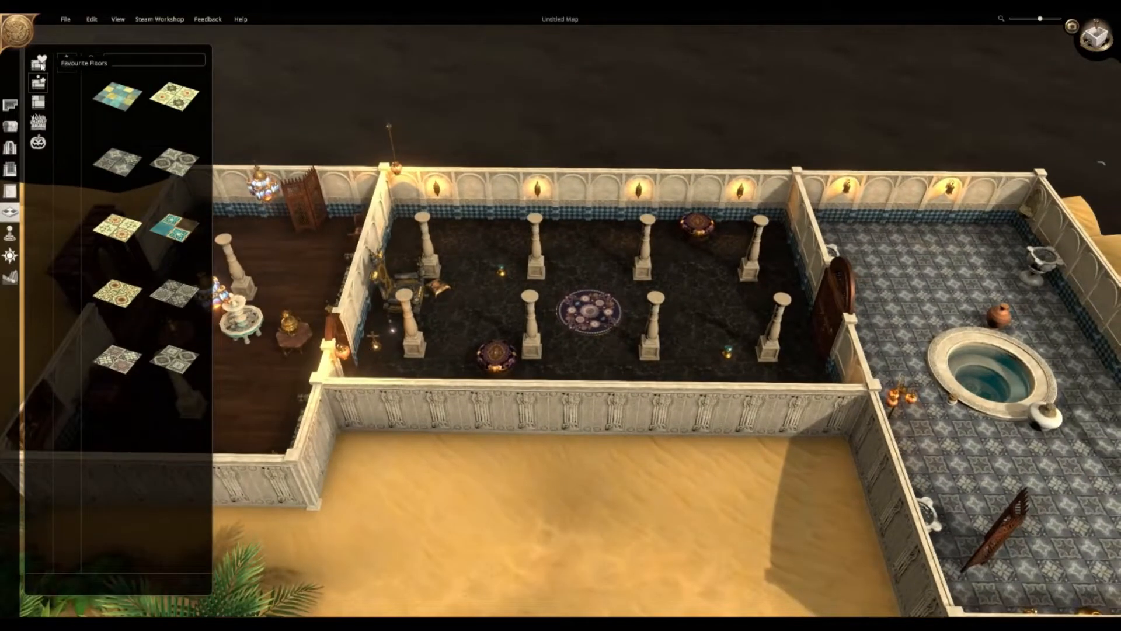
left_click(10, 126)
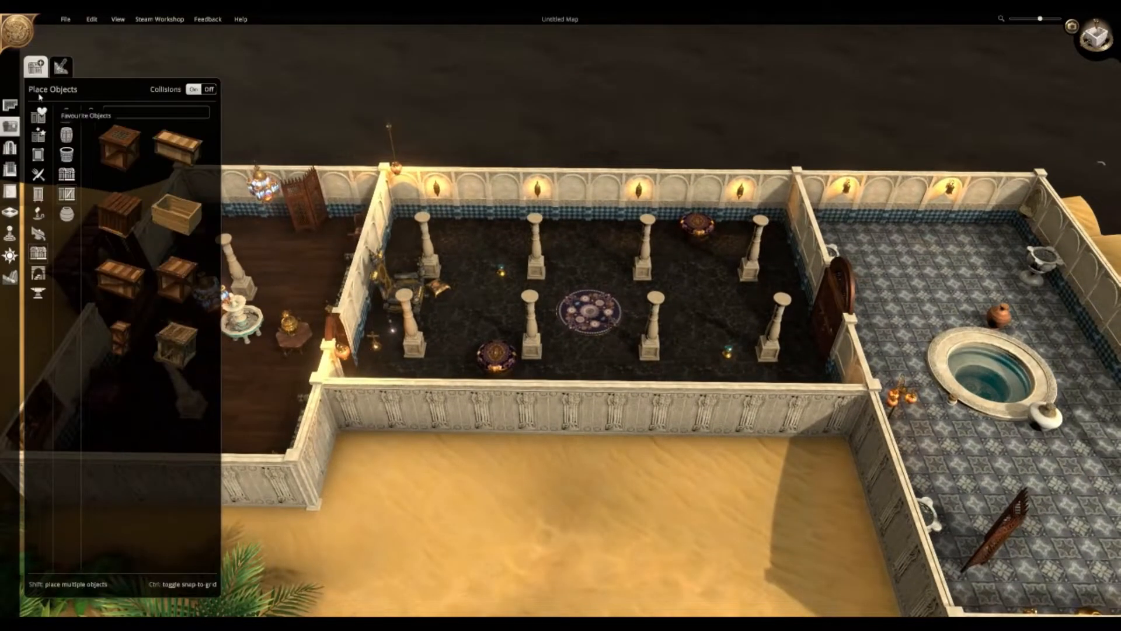
left_click(15, 149)
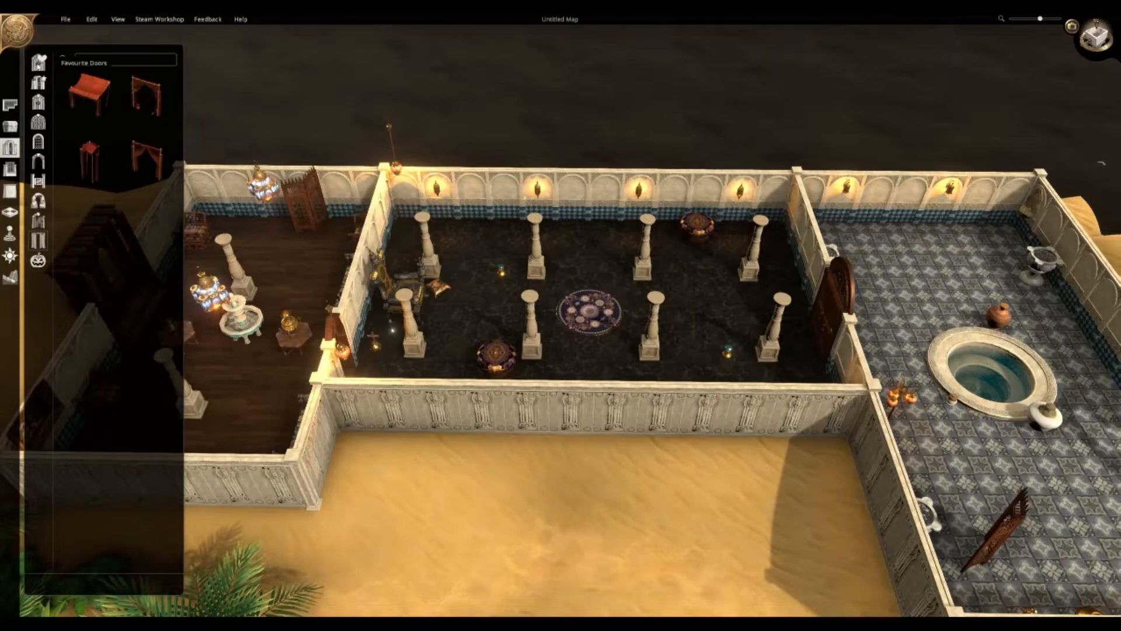
left_click(10, 191)
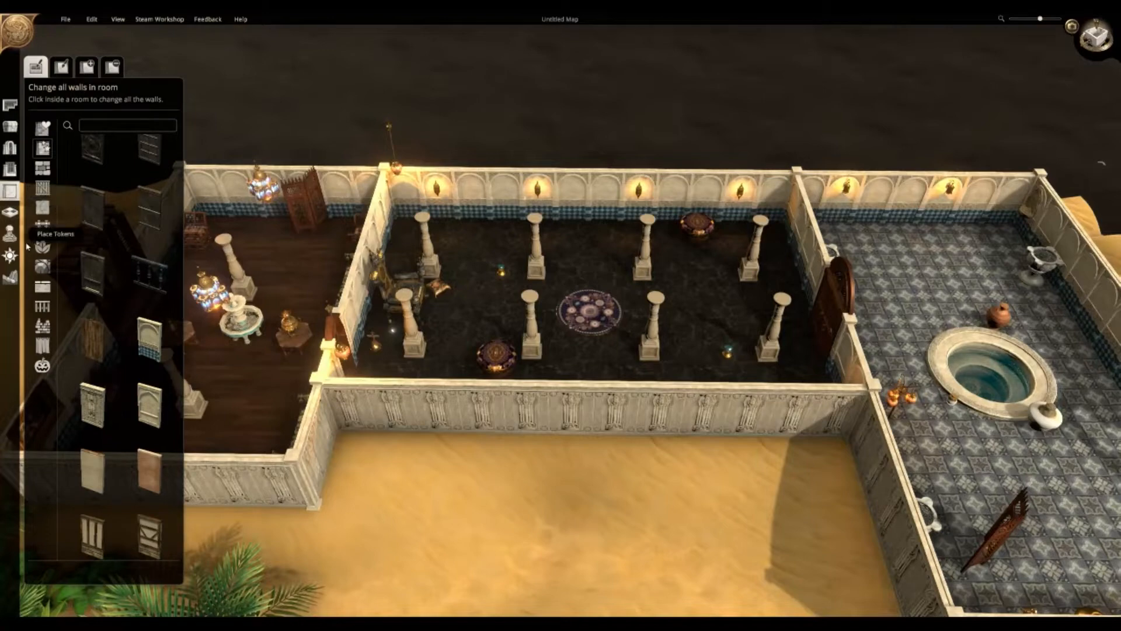
left_click(11, 212)
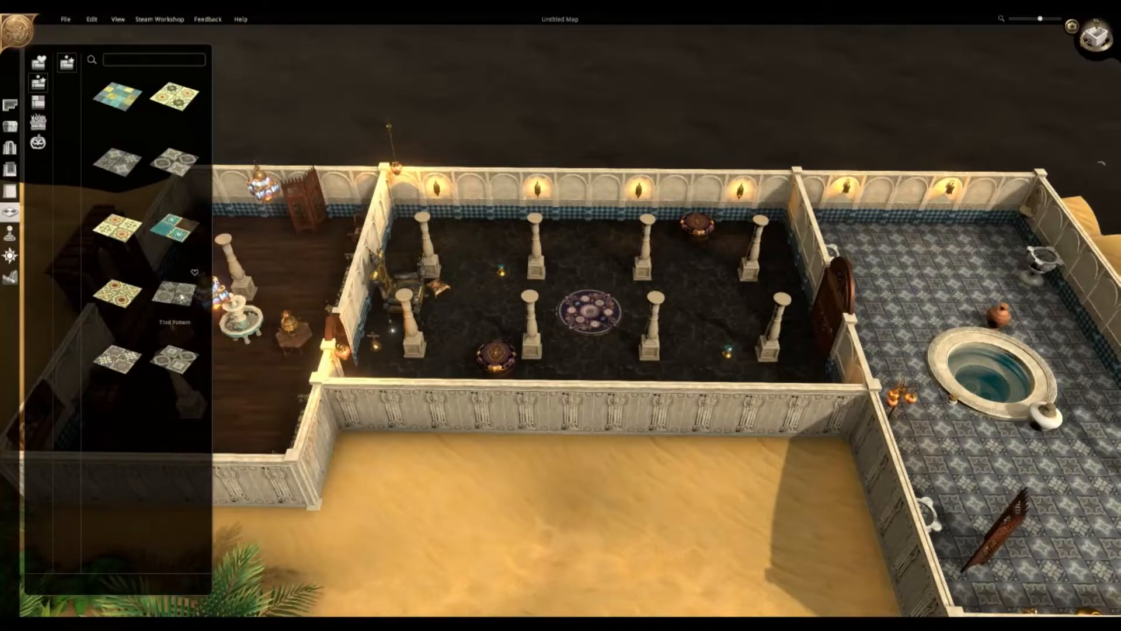
- Try the teal and black patterned tiles across the whole throne room floor
left_click(187, 231)
key("w")
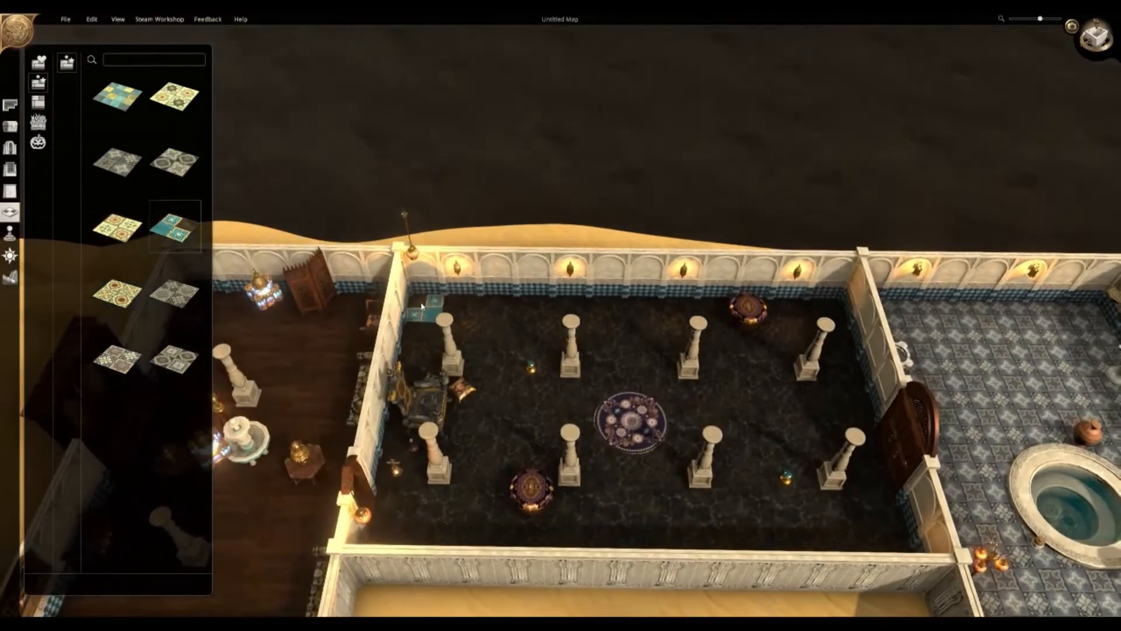
left_click_drag(418, 304, 831, 540)
middle_click_drag(830, 540, 828, 491)
key("s")
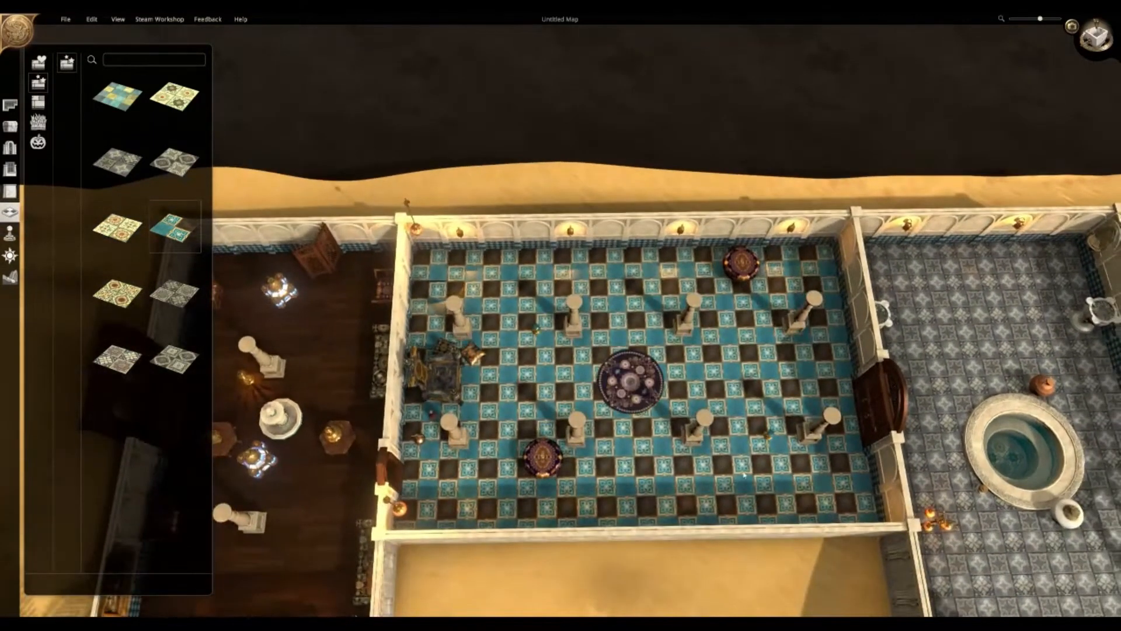
- Cover the entire palace bath floor with the teal and black patterned tiles
key("s")
key("s")
key("a")
key("w")
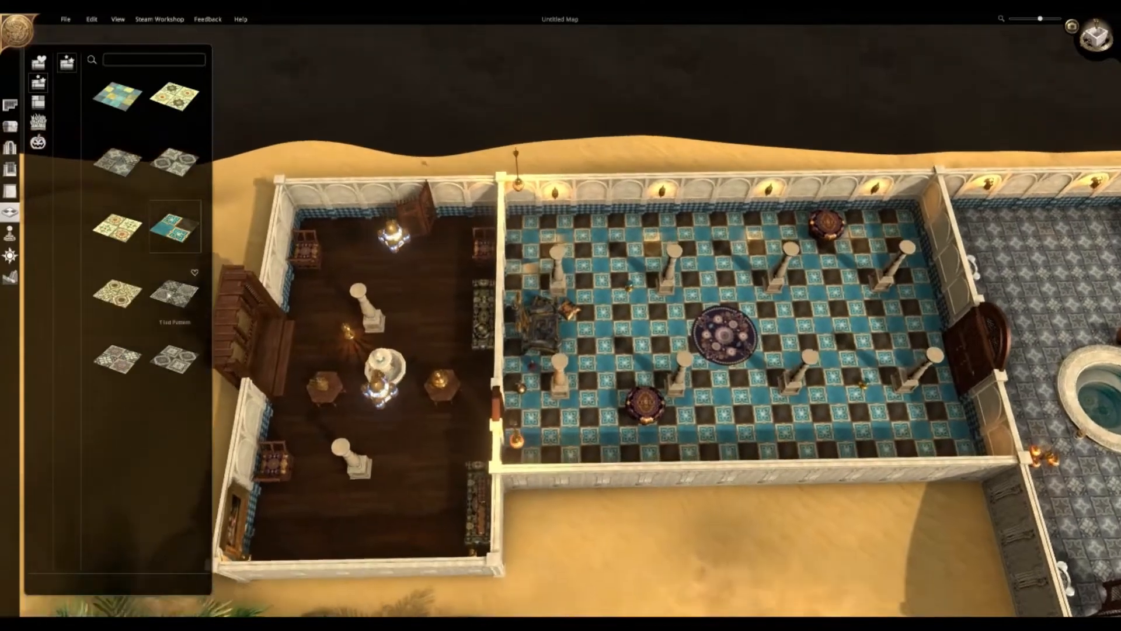
key("d")
key("d")
key("s")
key("a")
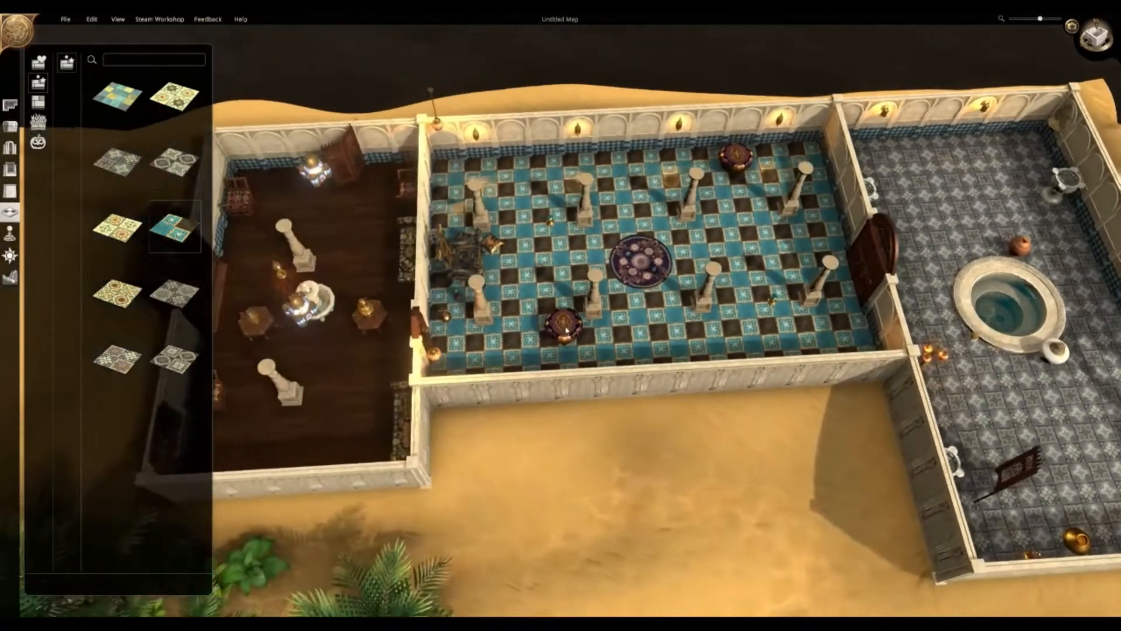
key("d")
key("d")
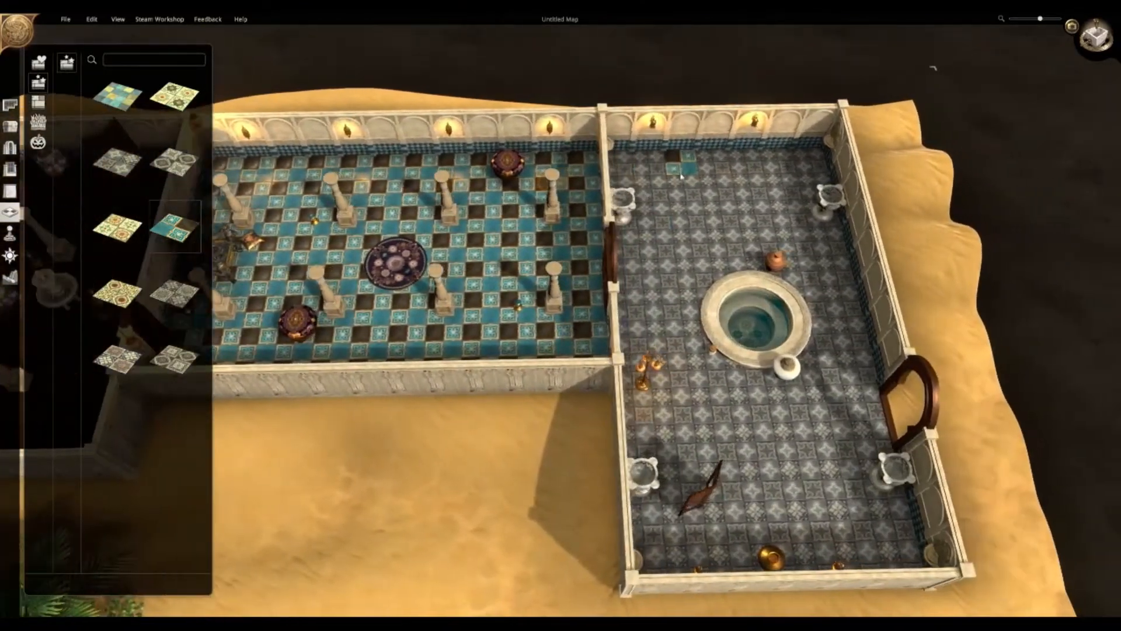
mouse_move(627, 170)
left_mouse_down()
mouse_move(806, 231)
mouse_move(885, 426)
mouse_move(893, 557)
left_mouse_up()
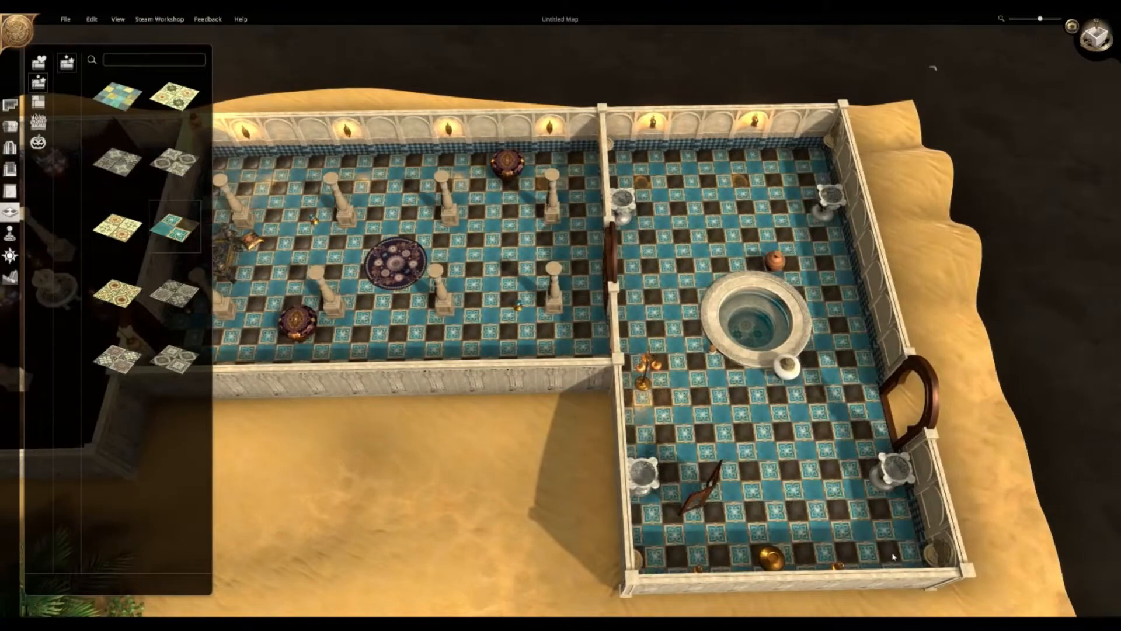
- Cover the throne room floor with the grey tiles that have a circular pattern
key("a")
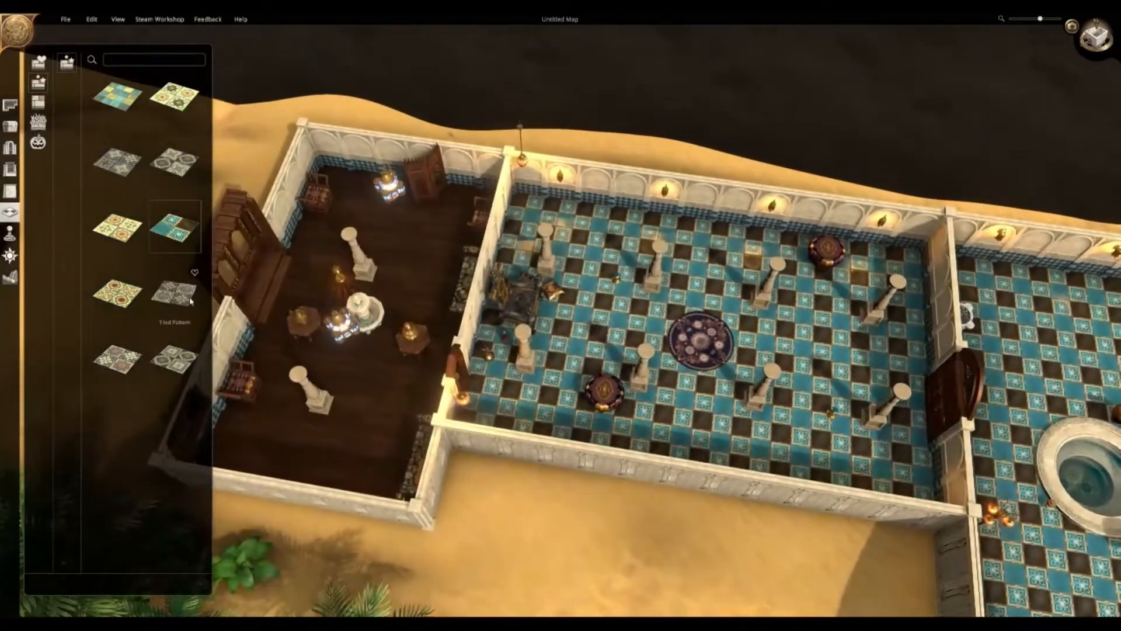
key("w")
key("d")
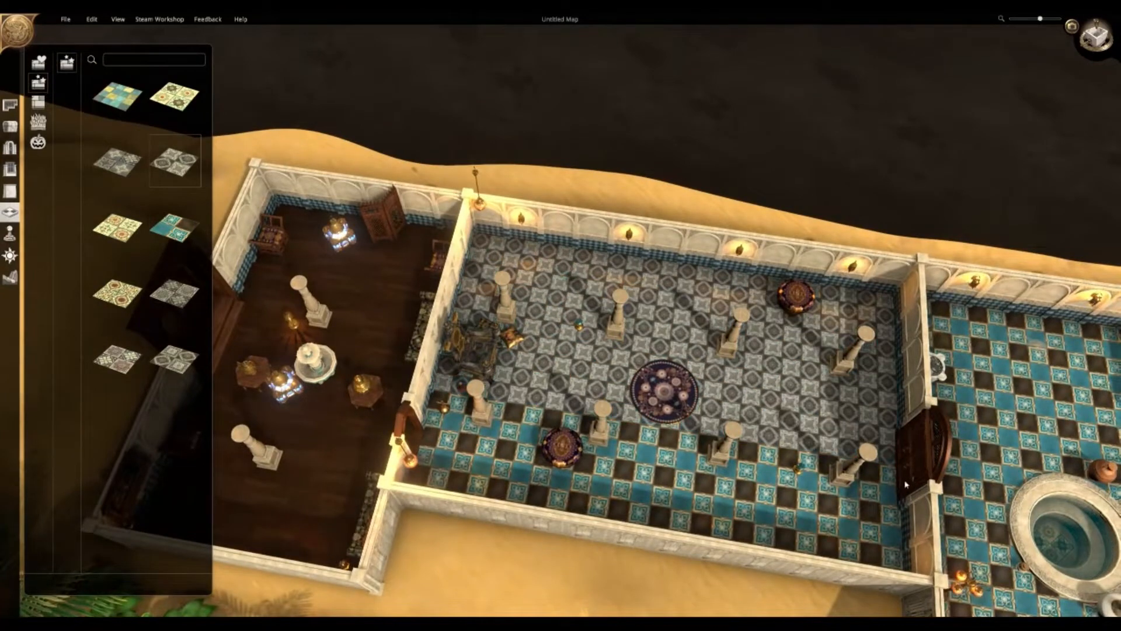
key("e")
key("a")
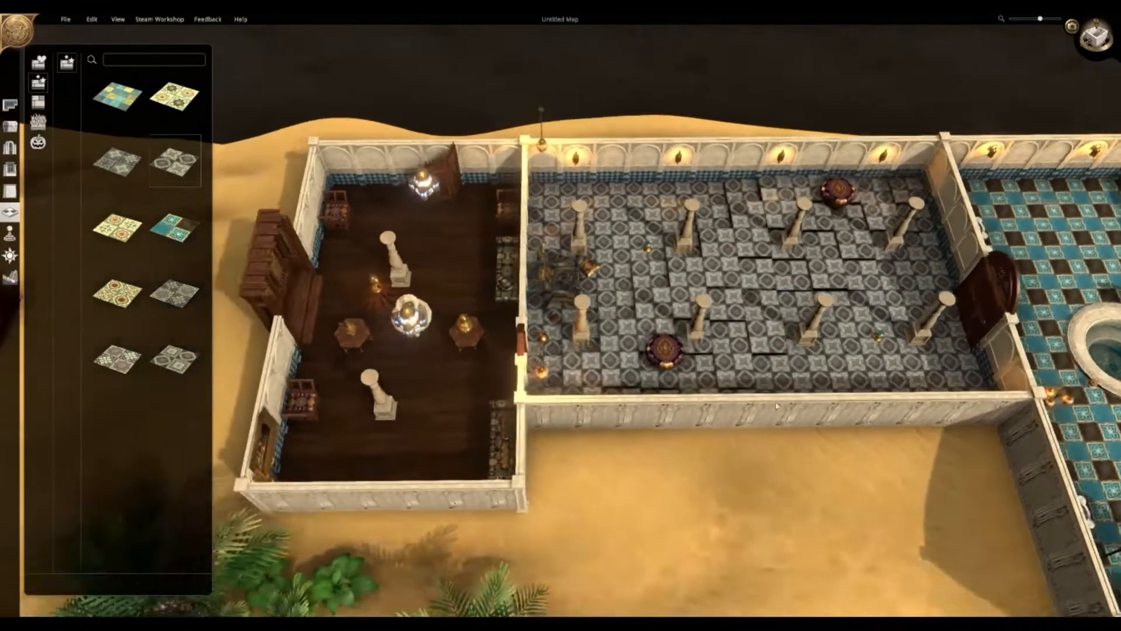
key("a")
key("d")
key("w")
key("a")
key("w")
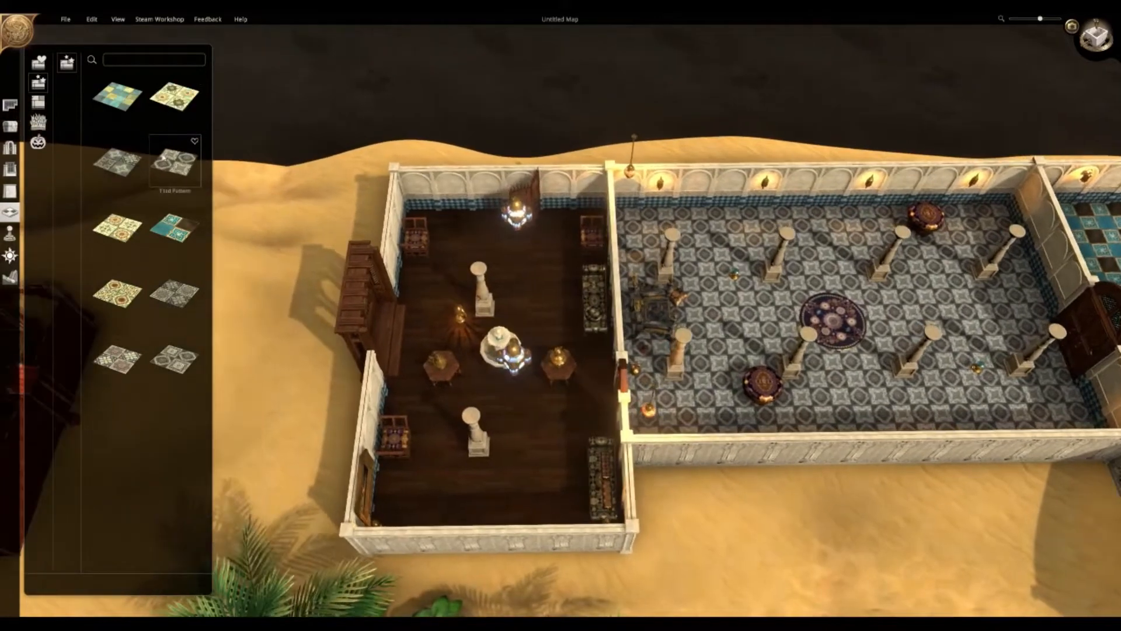
- Cover the tearoom's dark wooden floor with grey patterned tiles
left_click_drag(536, 260, 611, 520)
middle_click_drag(609, 528, 572, 367)
key("s")
key("q")
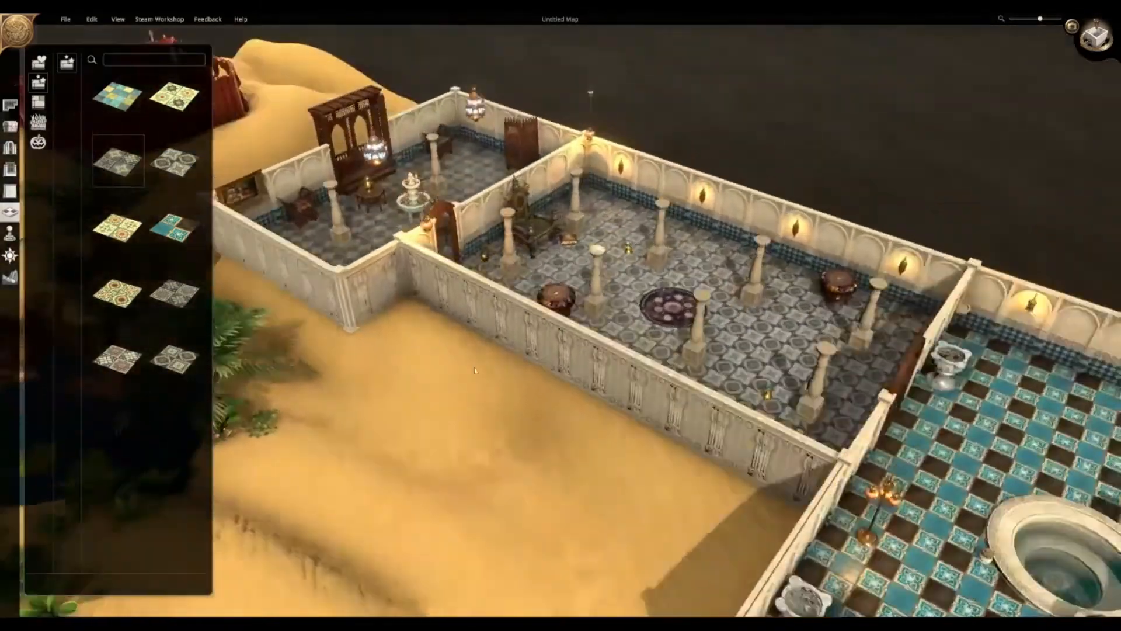
key("w")
key("a")
- Select the hanging lantern by the doorway between tearoom and throne room and set its light colour to pink
left_click(10, 126)
key("d")
key("w")
scroll(771, 372, "up", 3)
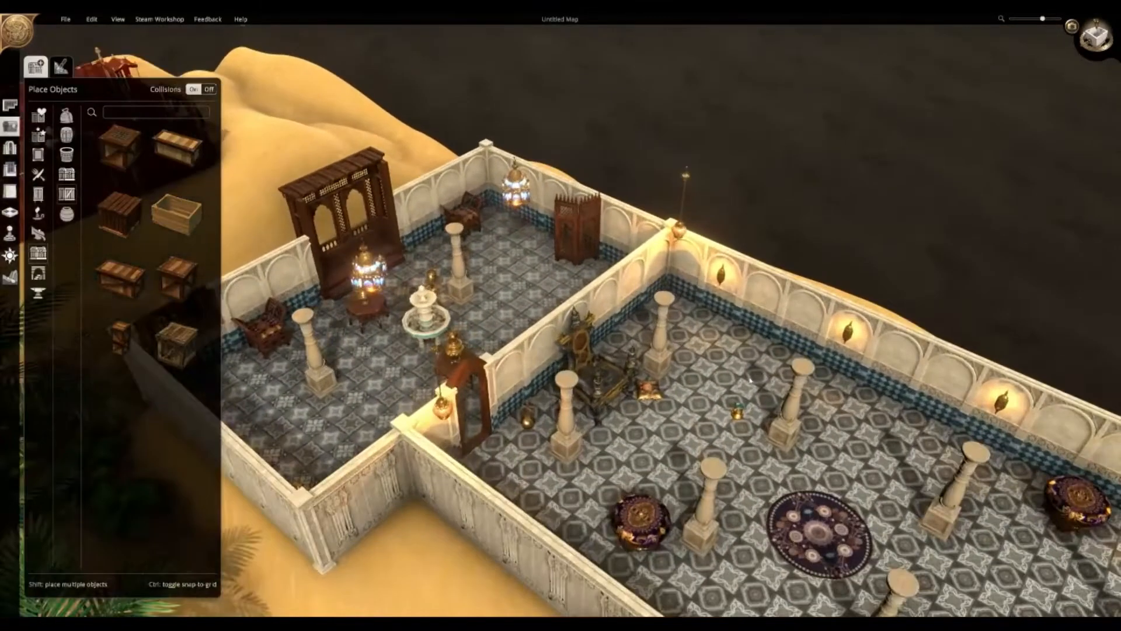
key("e")
middle_click_drag(771, 371, 599, 392)
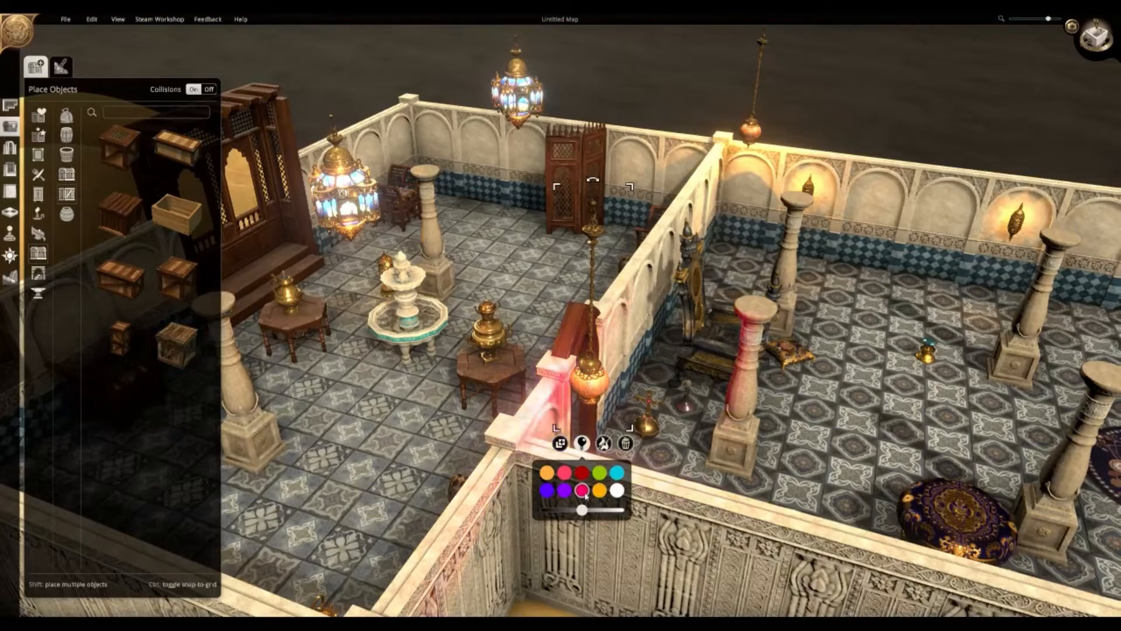
- Look over the newly tiled floors of the palace throne room and bath
middle_click_drag(844, 457, 923, 467)
key("w")
key("a")
scroll(718, 458, "down", 1)
key("d")
key("w")
key("d")
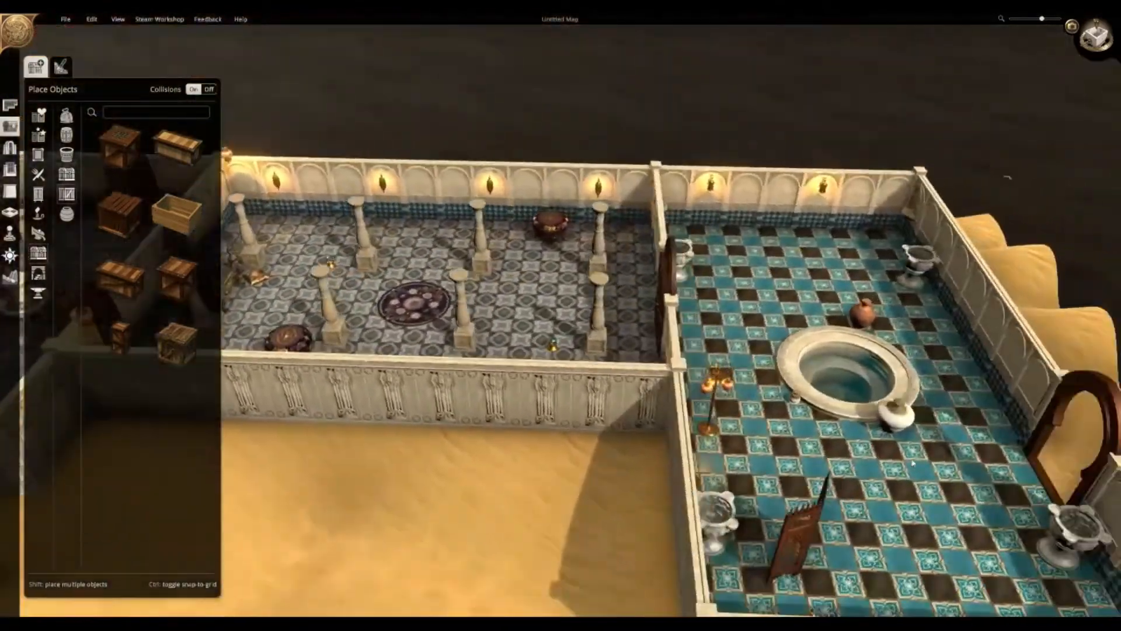
- Clear the round pool from the bath and move the white jug and clay pot beside the basins at the far wall
key("s")
scroll(565, 440, "down", 1)
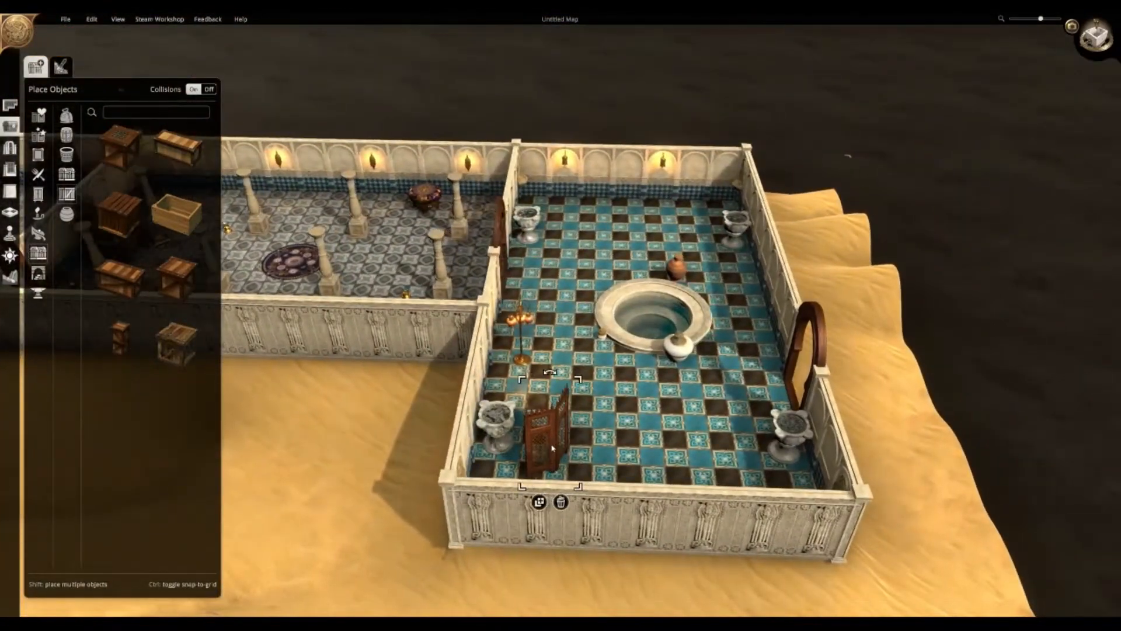
scroll(658, 431, "up", 1)
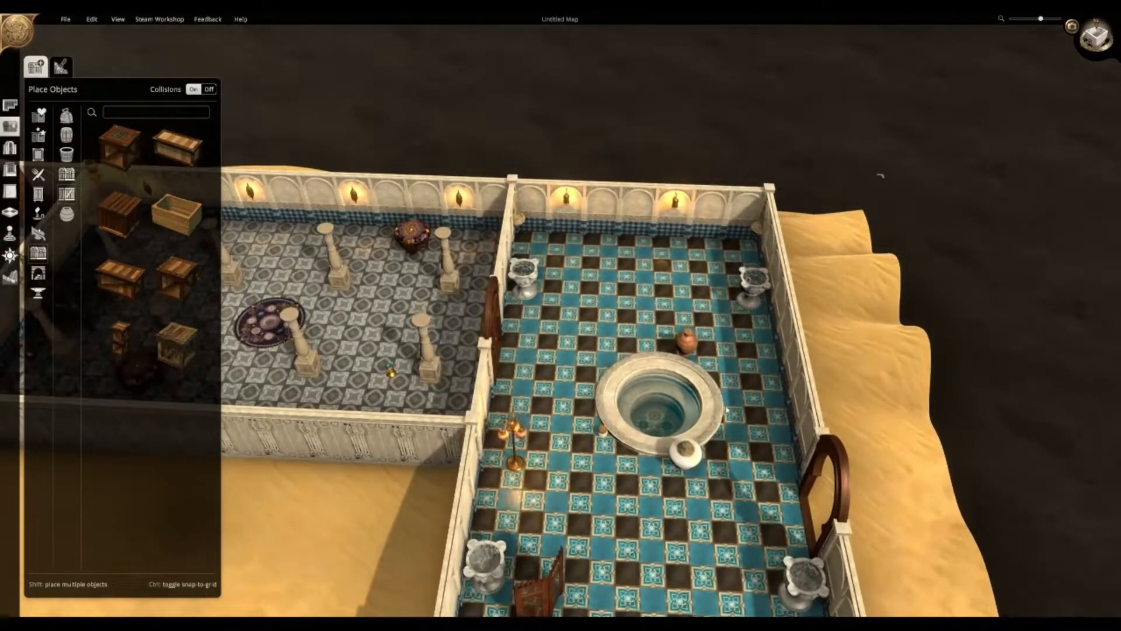
left_click_drag(687, 447, 520, 290)
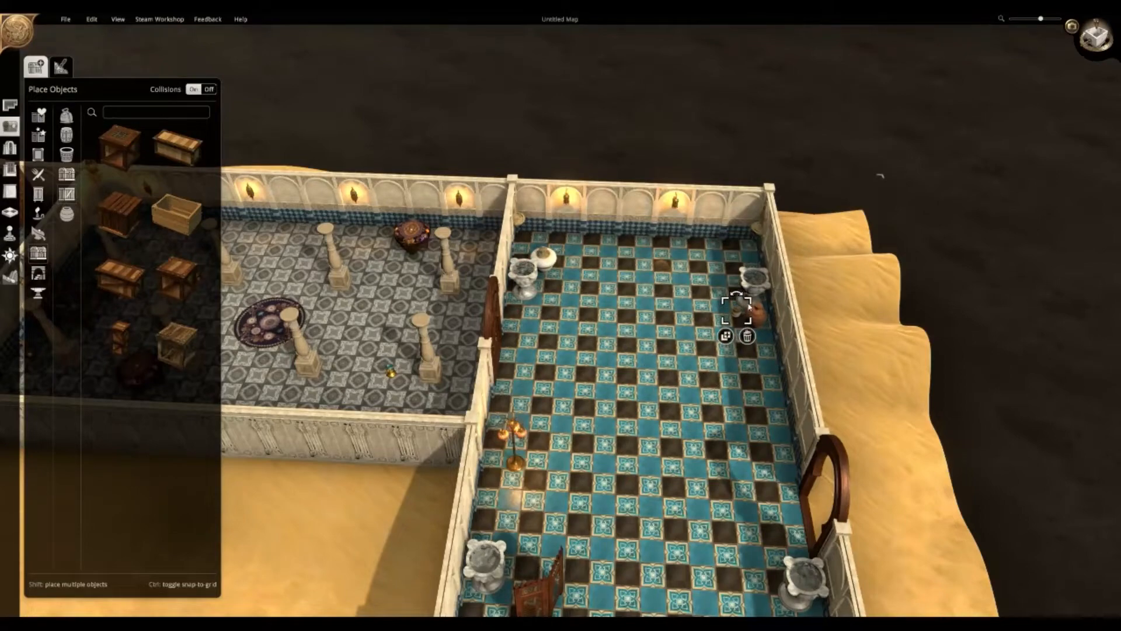
- Move the small golden goblet from the throne room floor onto the throne's platform
key("a")
key("e")
left_click_drag(596, 349, 517, 352)
key("w")
key("w")
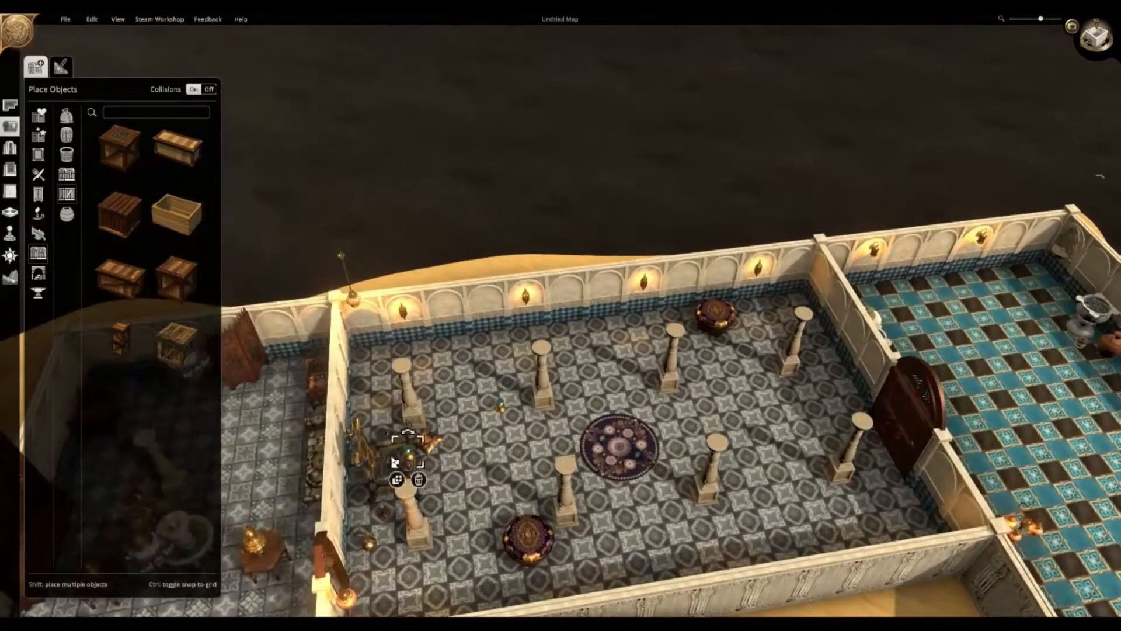
key("e")
key("w")
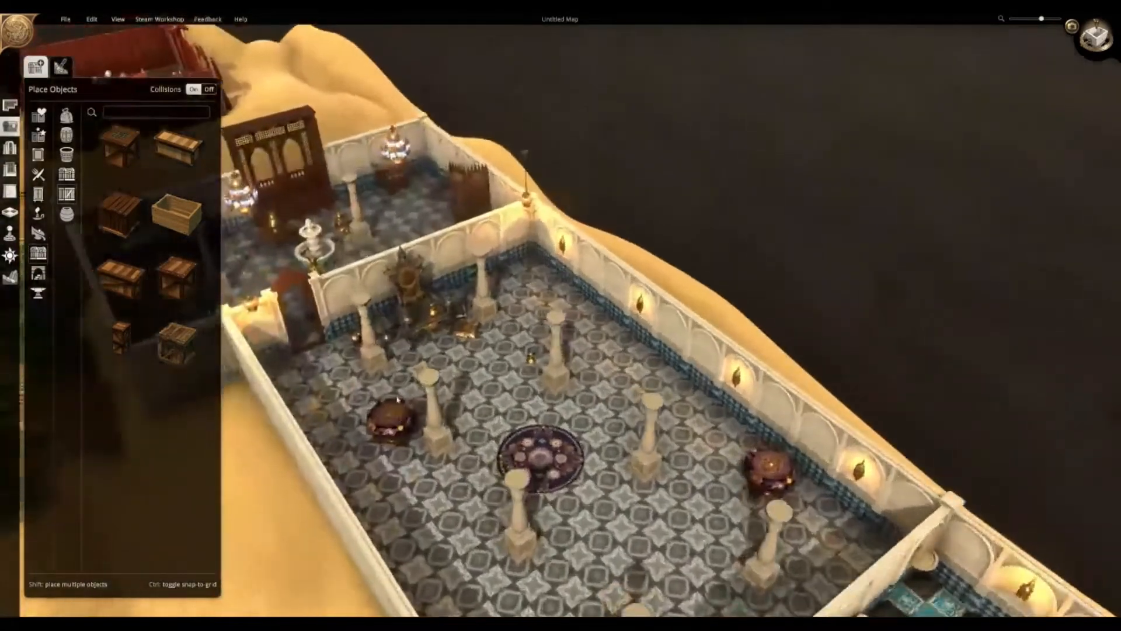
scroll(659, 417, "up", 3)
key("d")
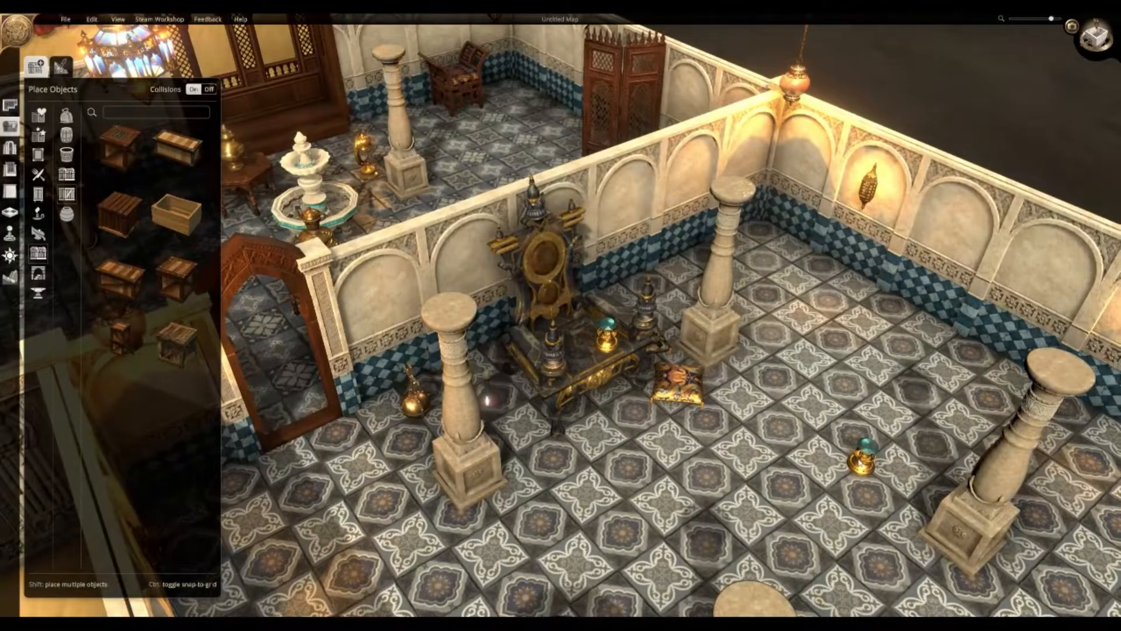
- Browse the door, arch and gate models for an entrance suited to the palace
scroll(761, 495, "down", 5)
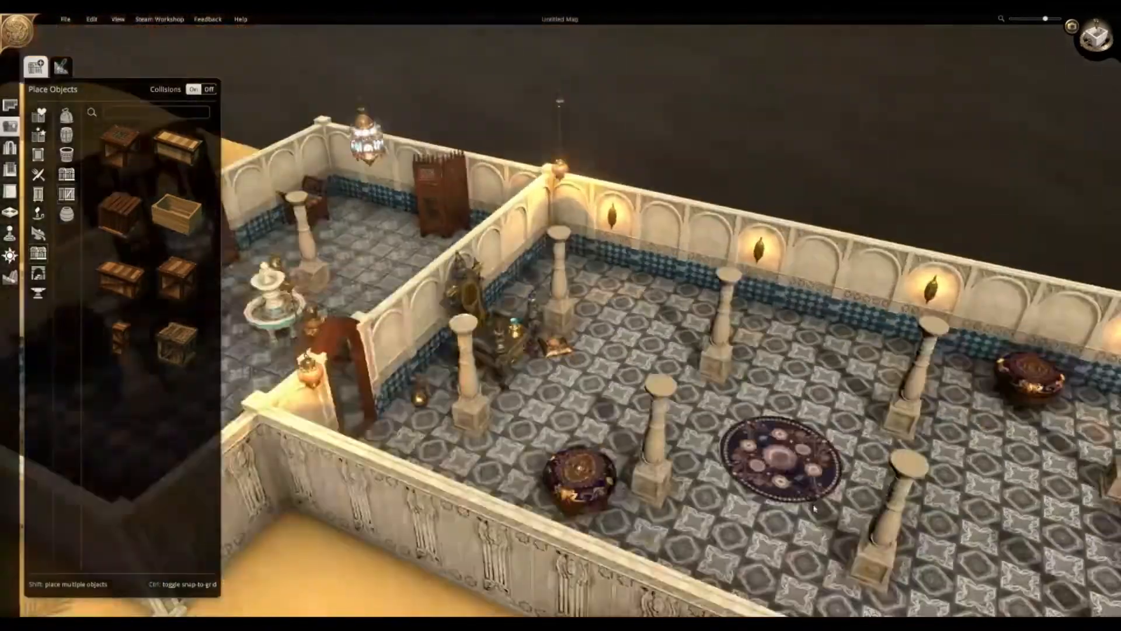
scroll(814, 508, "down", 3)
middle_click_drag(814, 508, 496, 467)
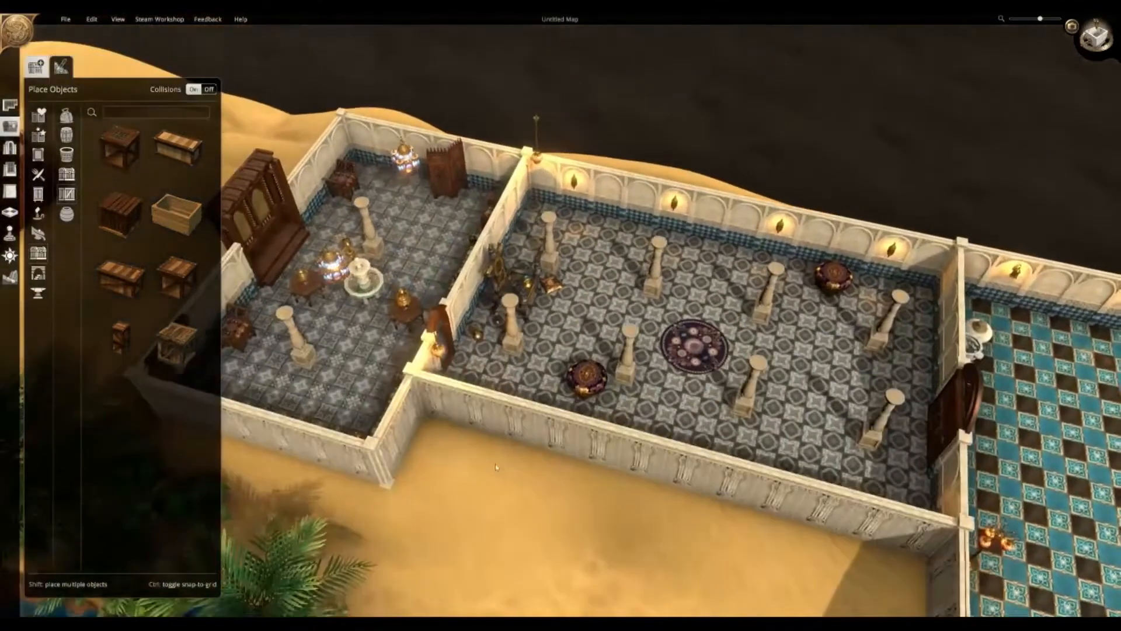
scroll(496, 466, "down", 3)
key("s")
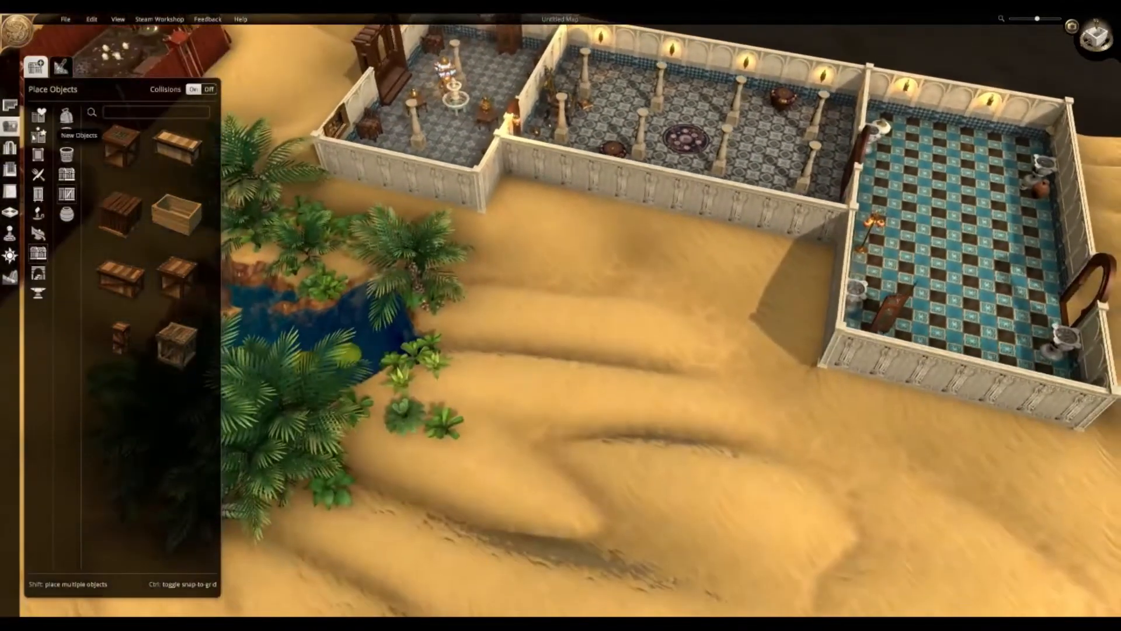
left_click(39, 136)
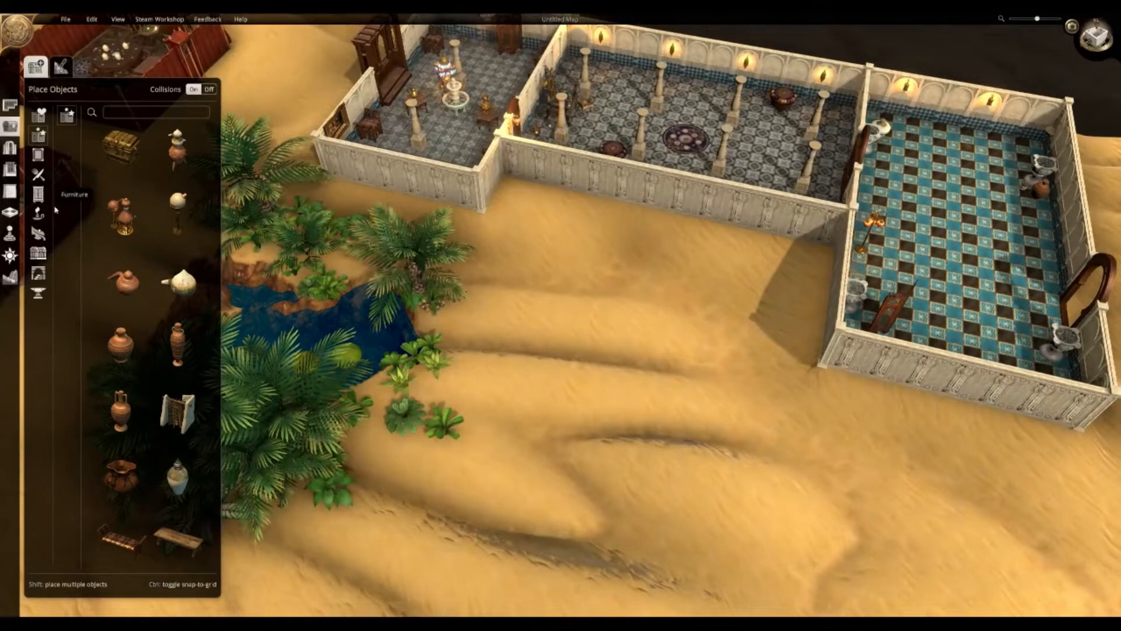
left_click(10, 149)
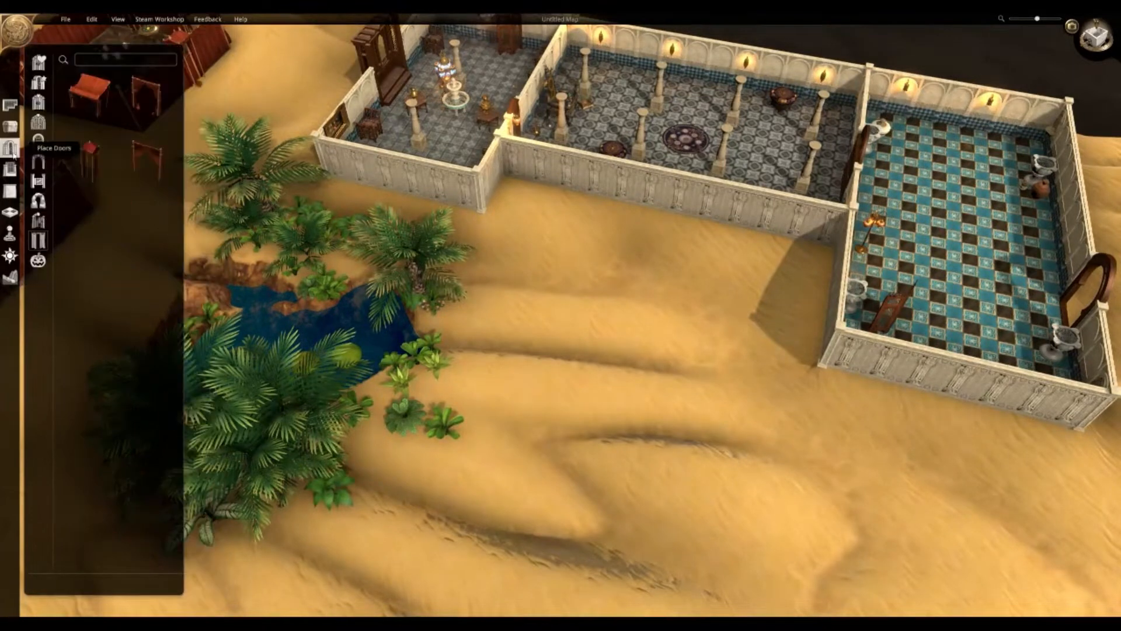
left_click(40, 166)
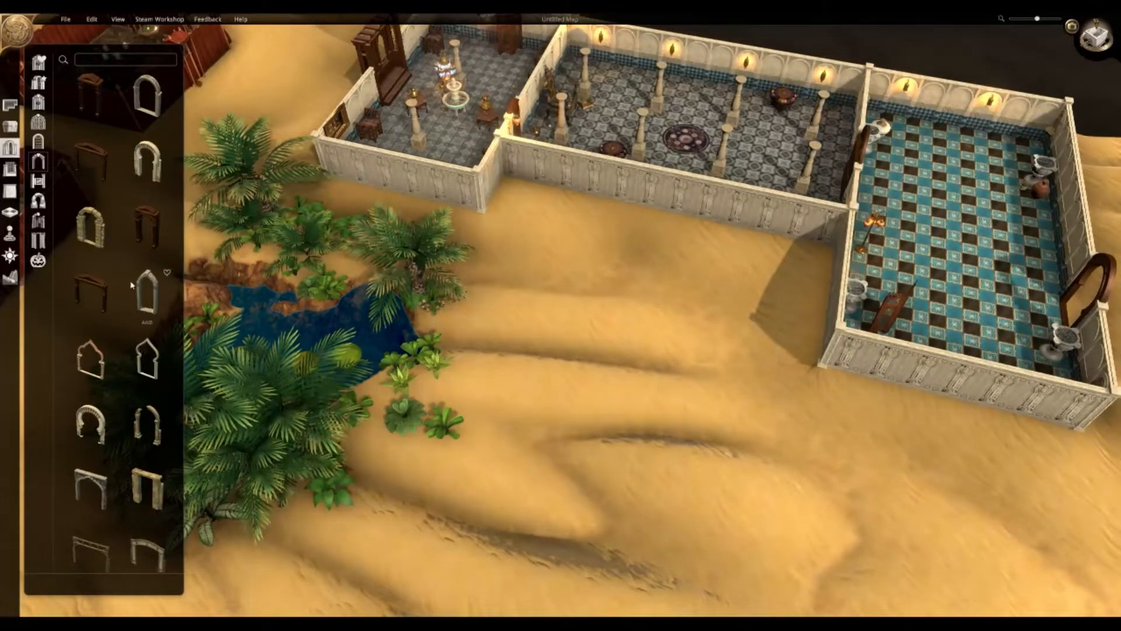
scroll(132, 284, "down", 6)
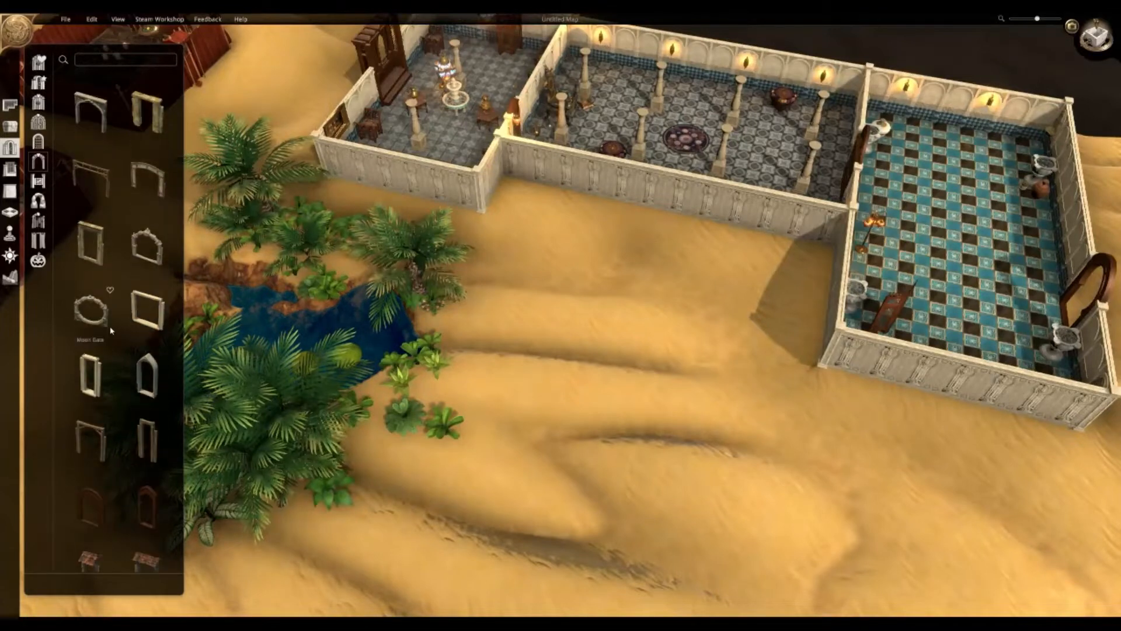
scroll(111, 331, "down", 5)
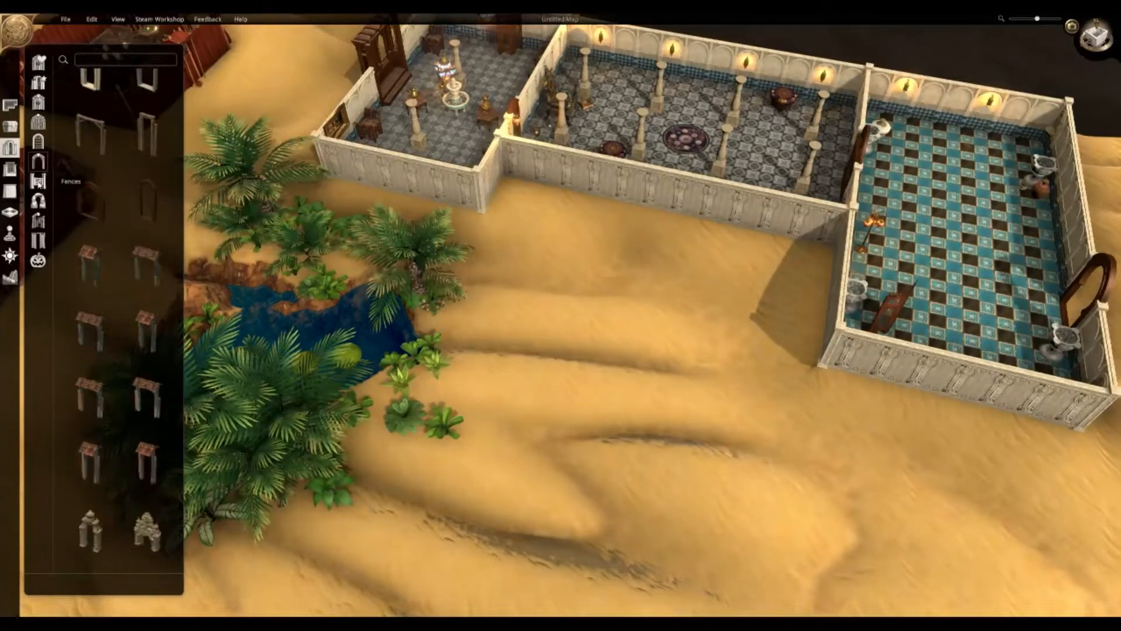
left_click(38, 200)
left_click(38, 122)
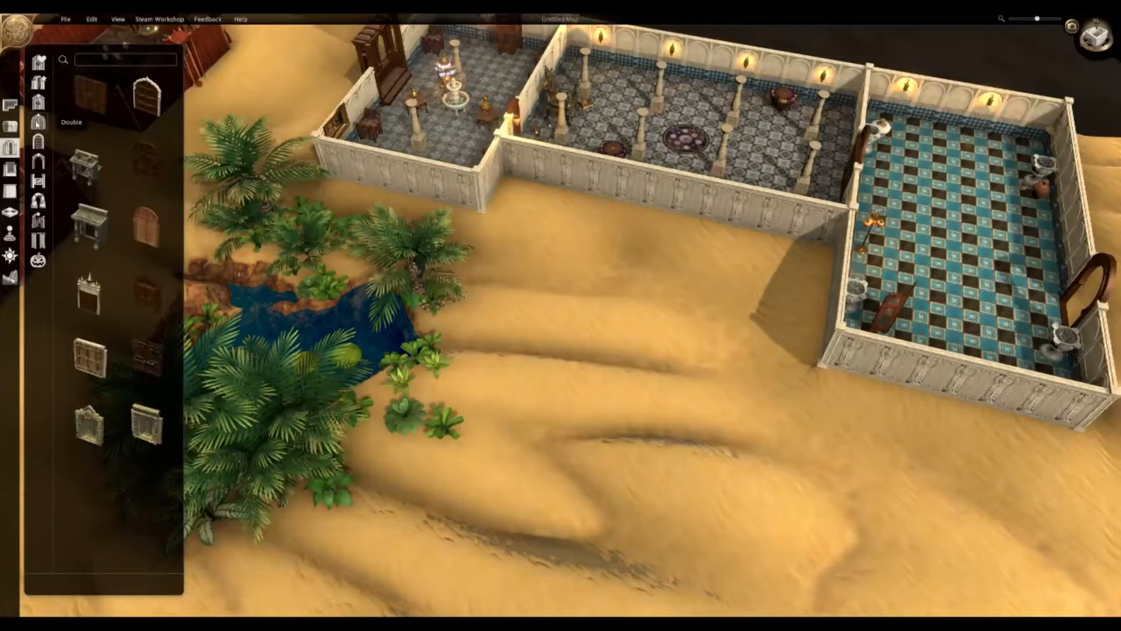
left_click(40, 87)
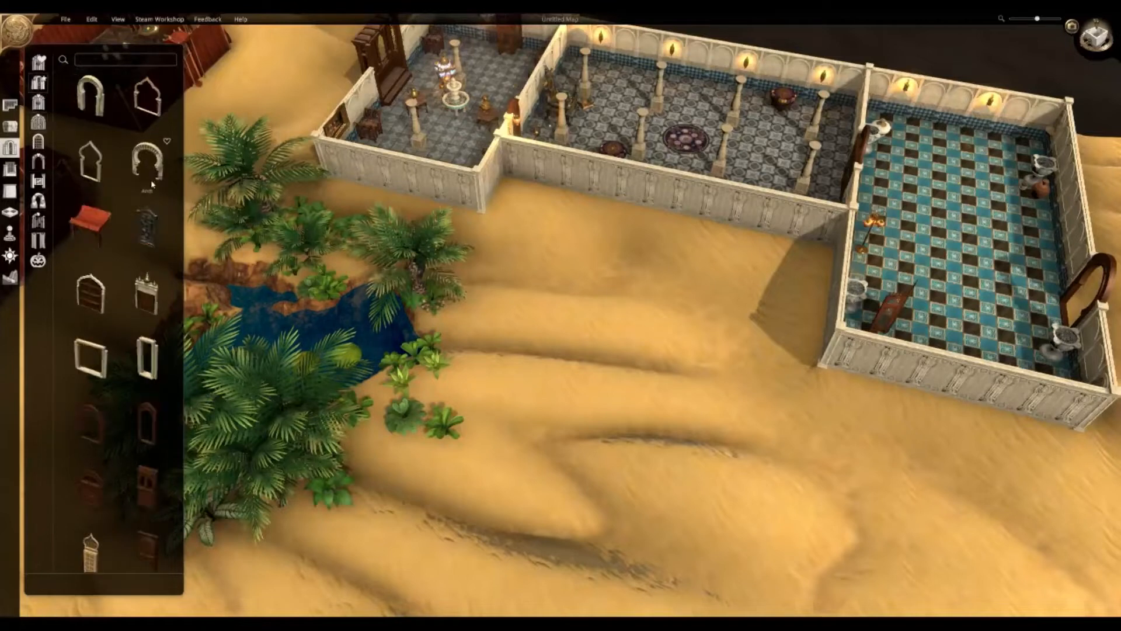
- Compare the Coffered Gate with the golden-domed gate and place the domed gate in the throne room's front wall
scroll(152, 184, "down", 2)
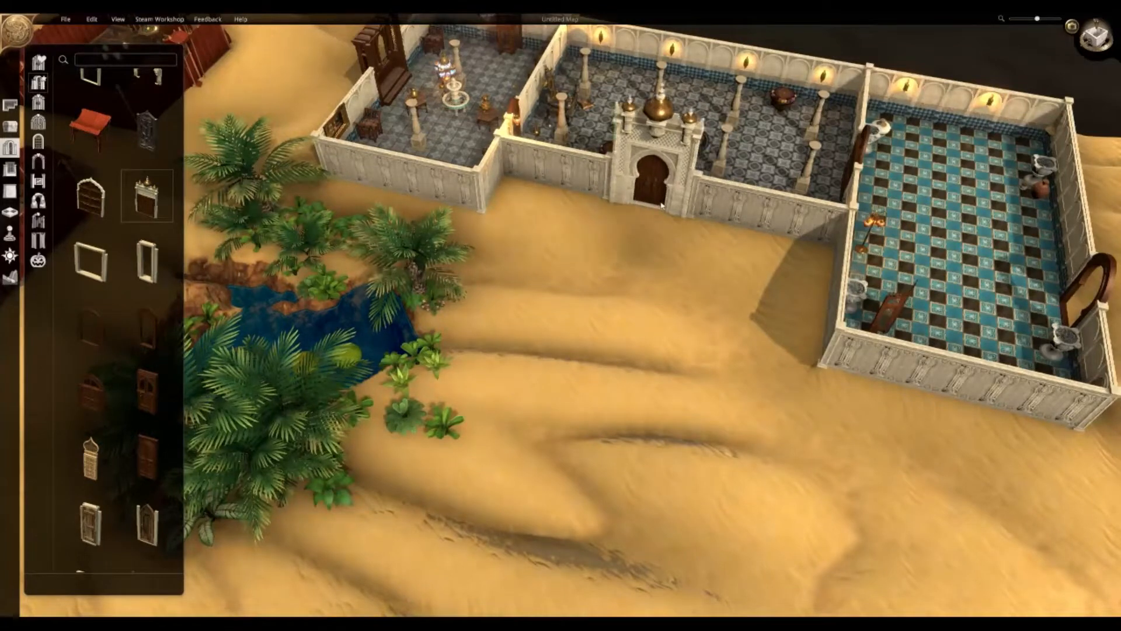
left_click(85, 203)
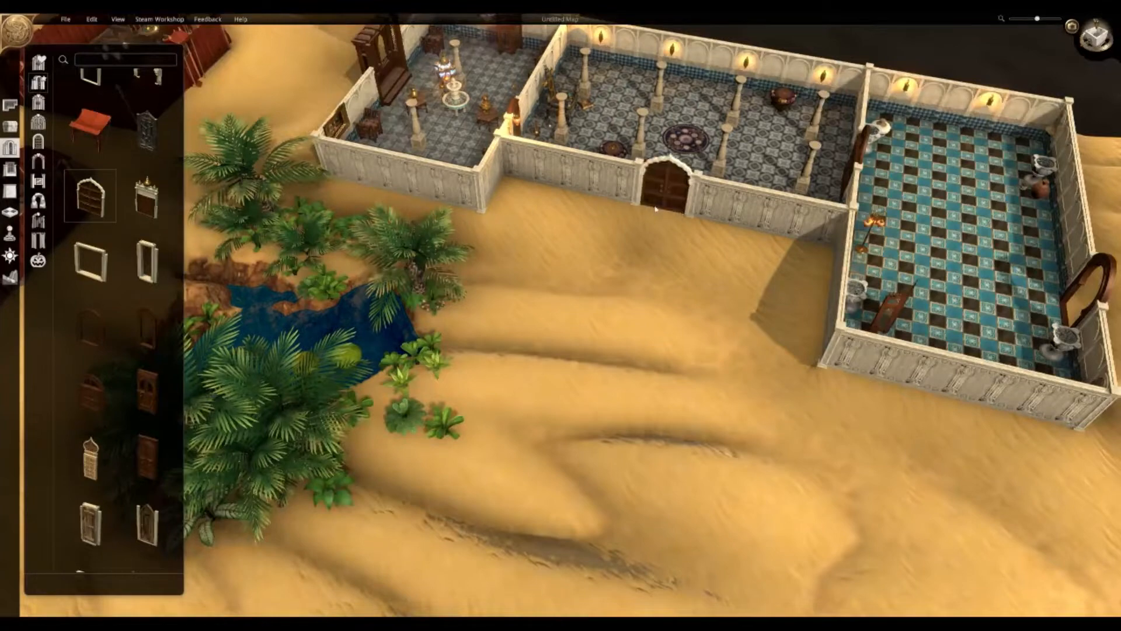
left_click(140, 211)
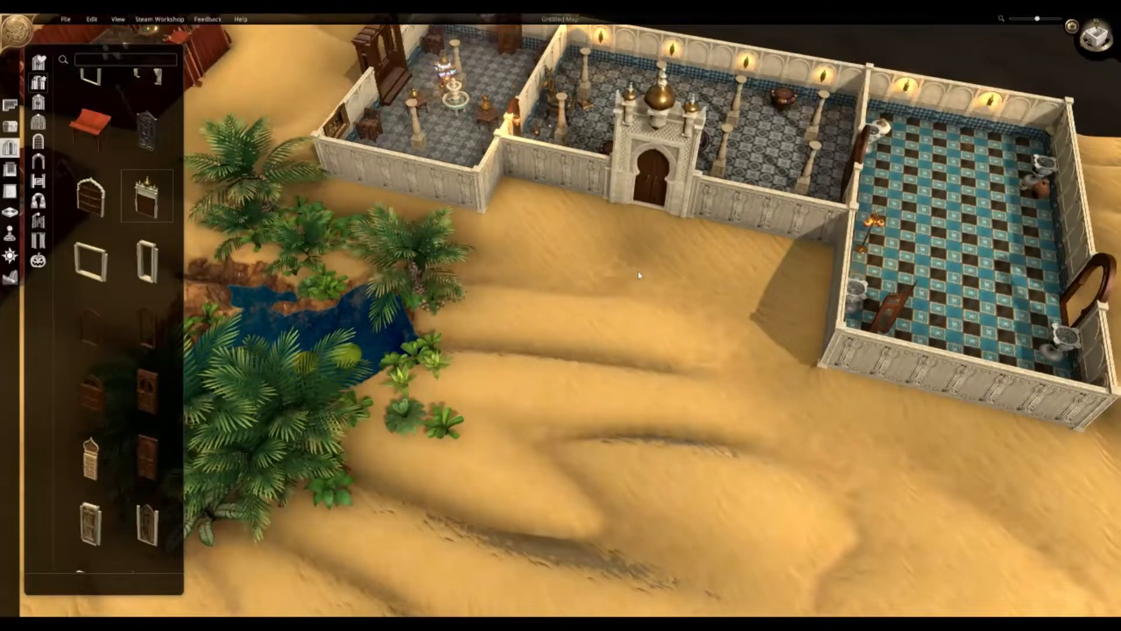
- Place a Coffered Gate in the bath's outer wall and delete the old arched doorway next to it
middle_click_drag(638, 275, 712, 253)
key("d")
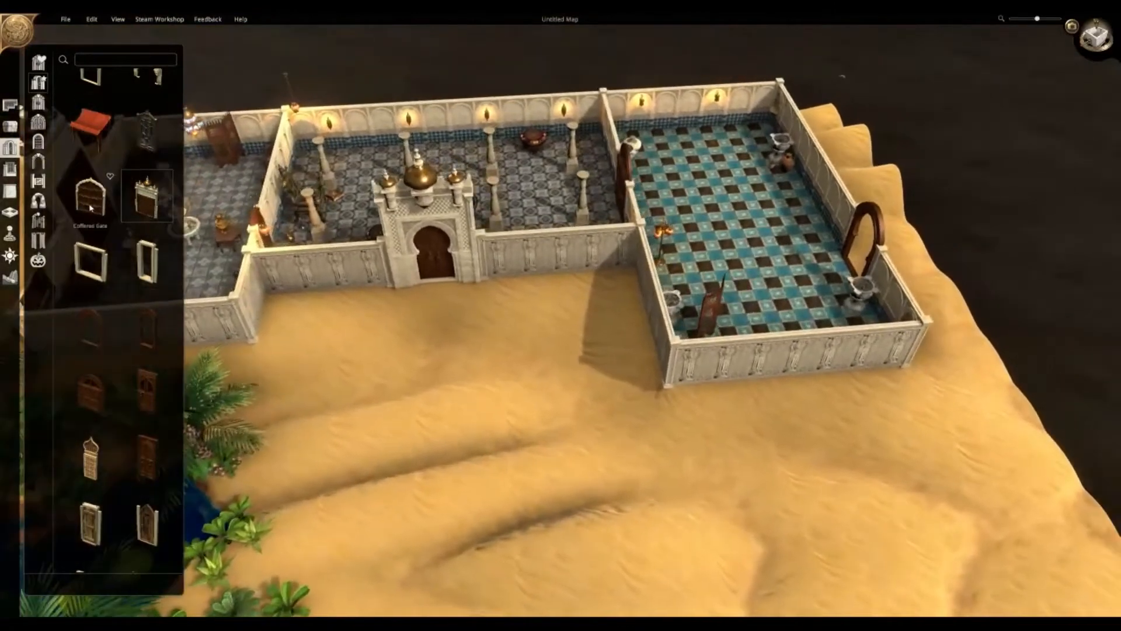
left_click(90, 207)
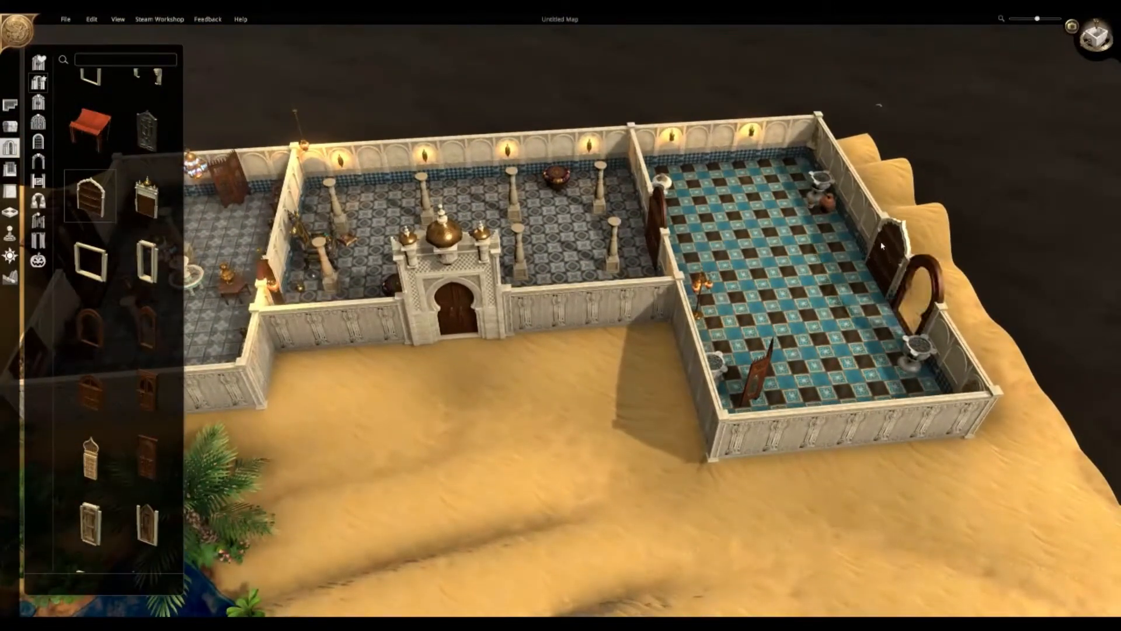
left_click(879, 238)
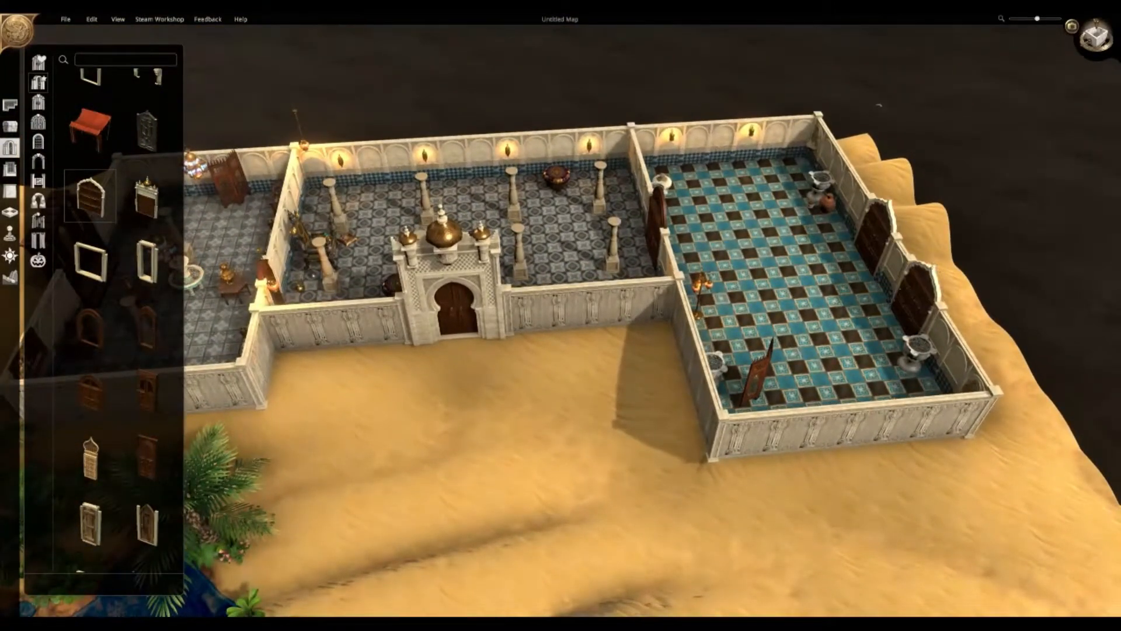
left_click(12, 125)
left_click(954, 368)
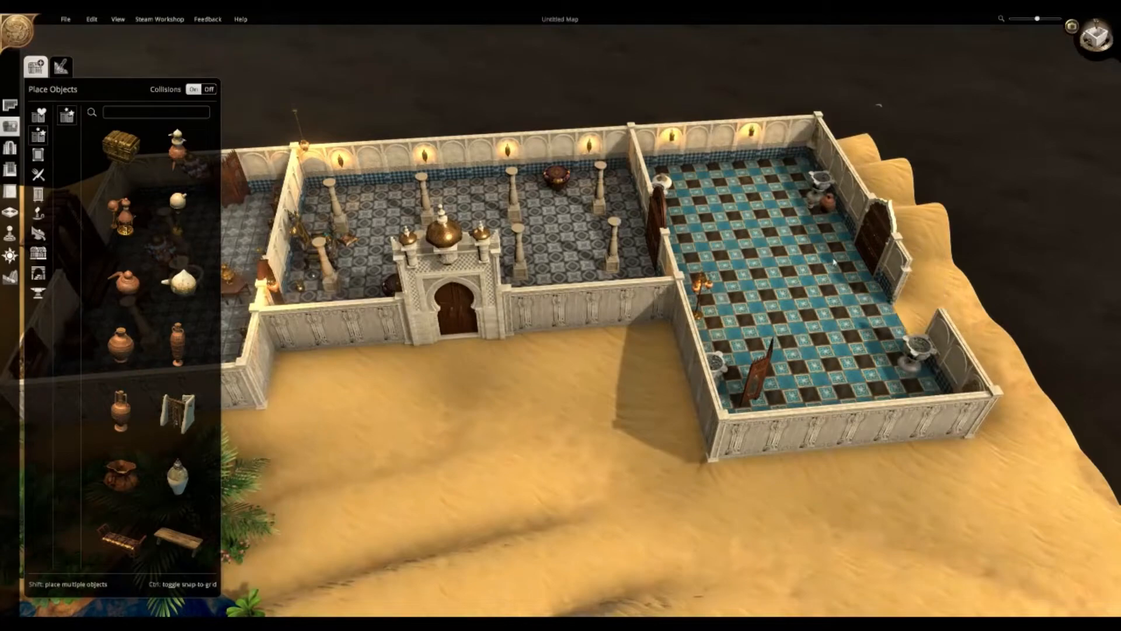
- Duplicate the Sculpted Door and place copies at both ends of the wall between tearoom and throne room
right_click_drag(542, 331, 397, 318)
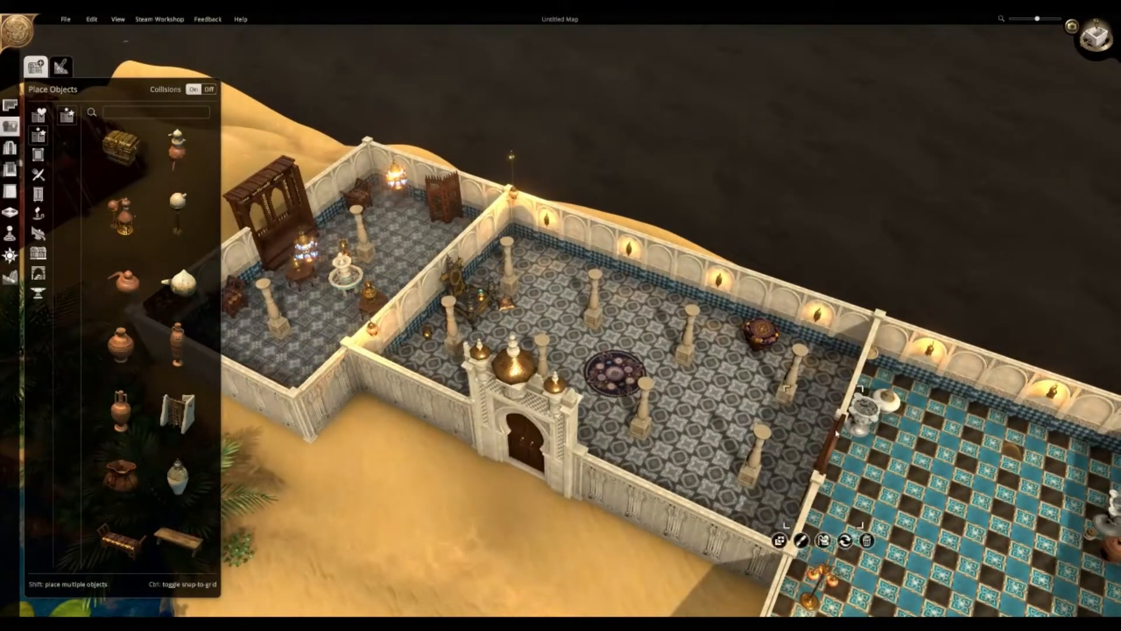
left_click(779, 540)
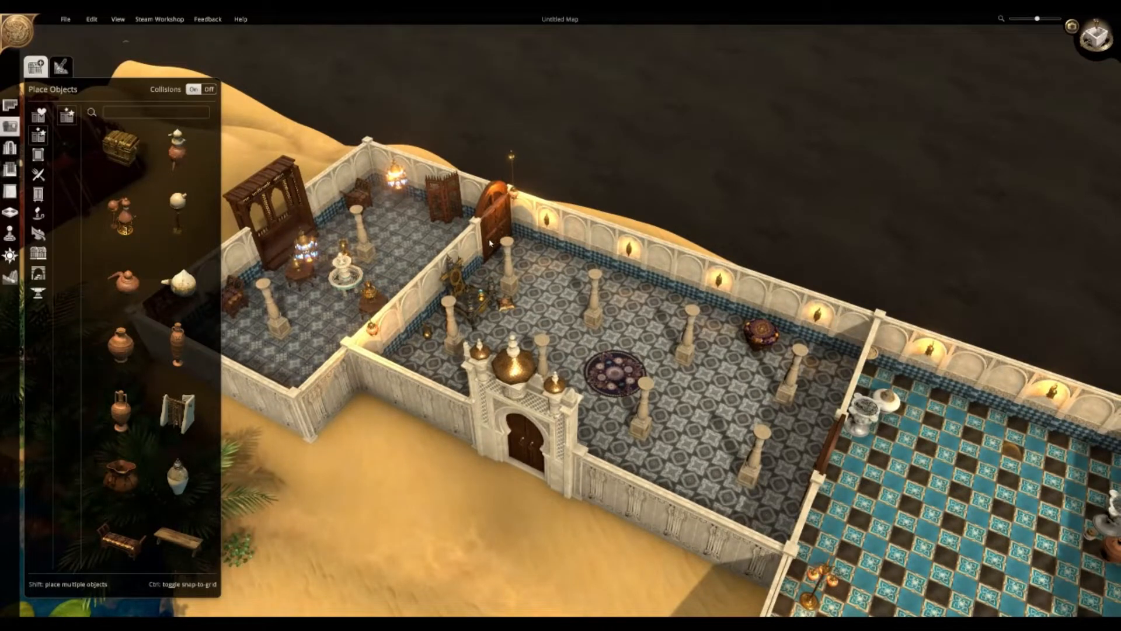
left_click(490, 244)
right_click_drag(491, 243, 504, 251)
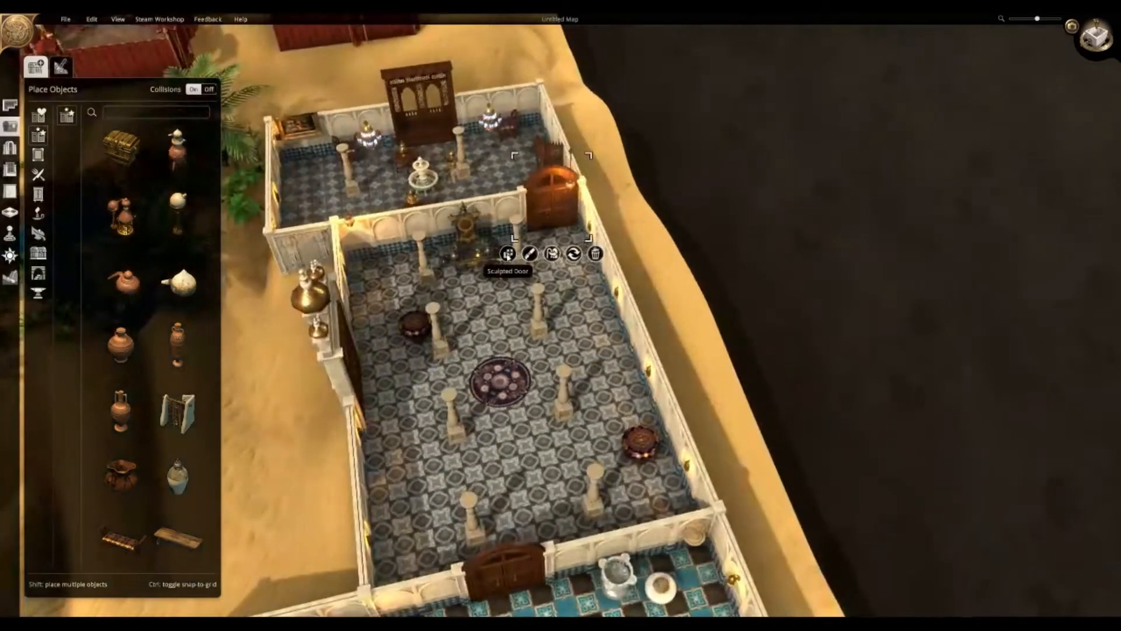
left_click(506, 253)
left_click(382, 247)
scroll(553, 318, "up", 2)
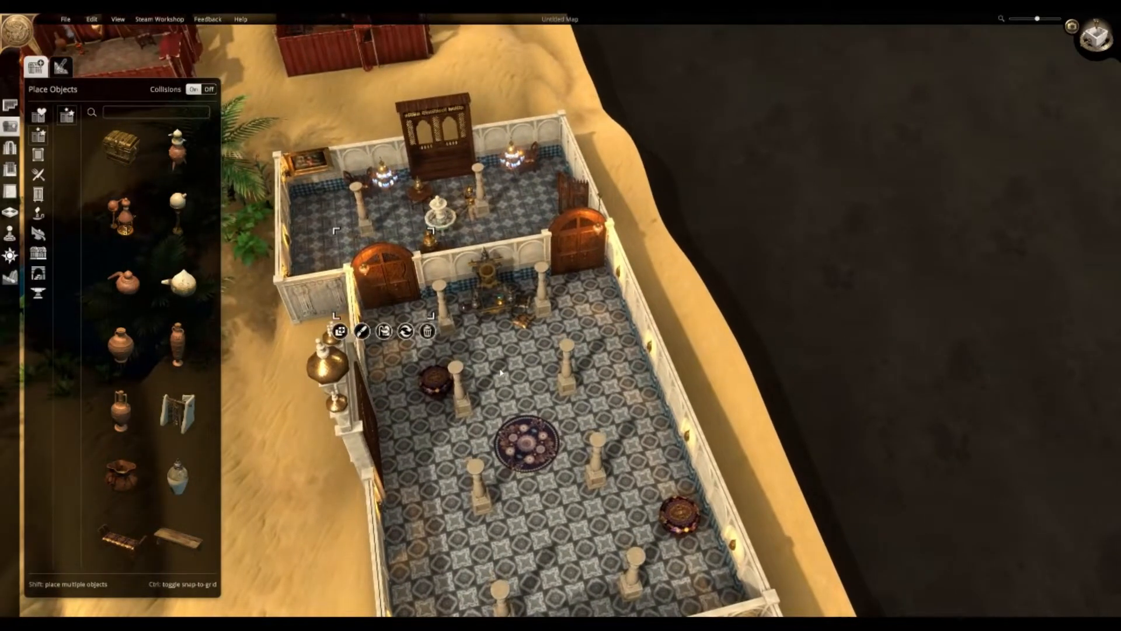
- Set the tint of the sculpted door beside the pink hanging lantern to the red end of the colour range
scroll(511, 367, "up", 5)
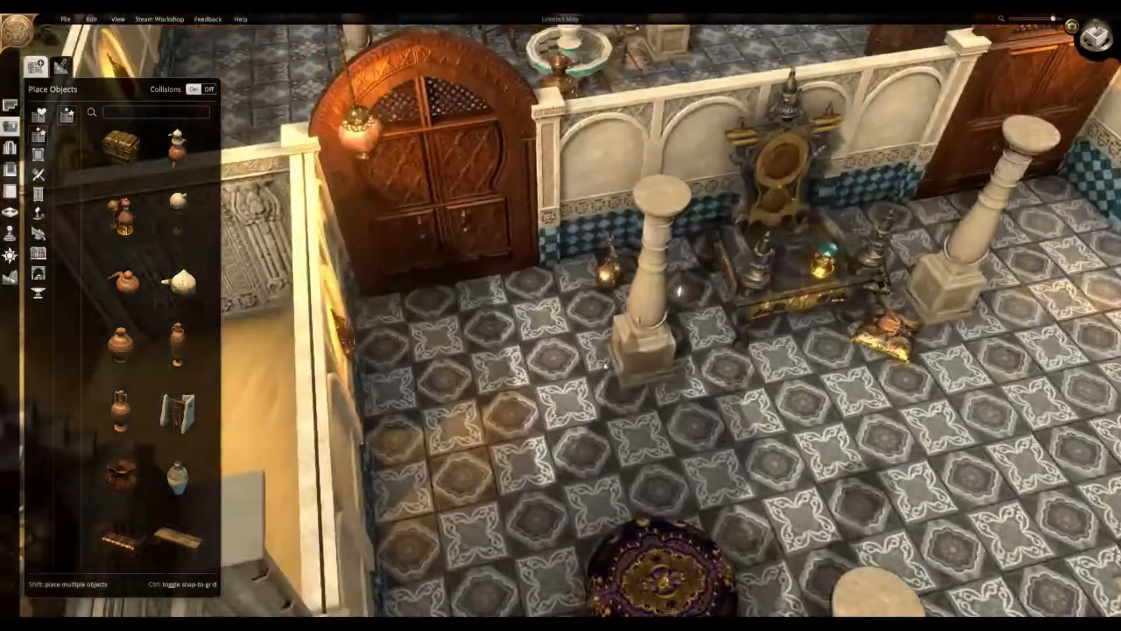
scroll(509, 328, "down", 2)
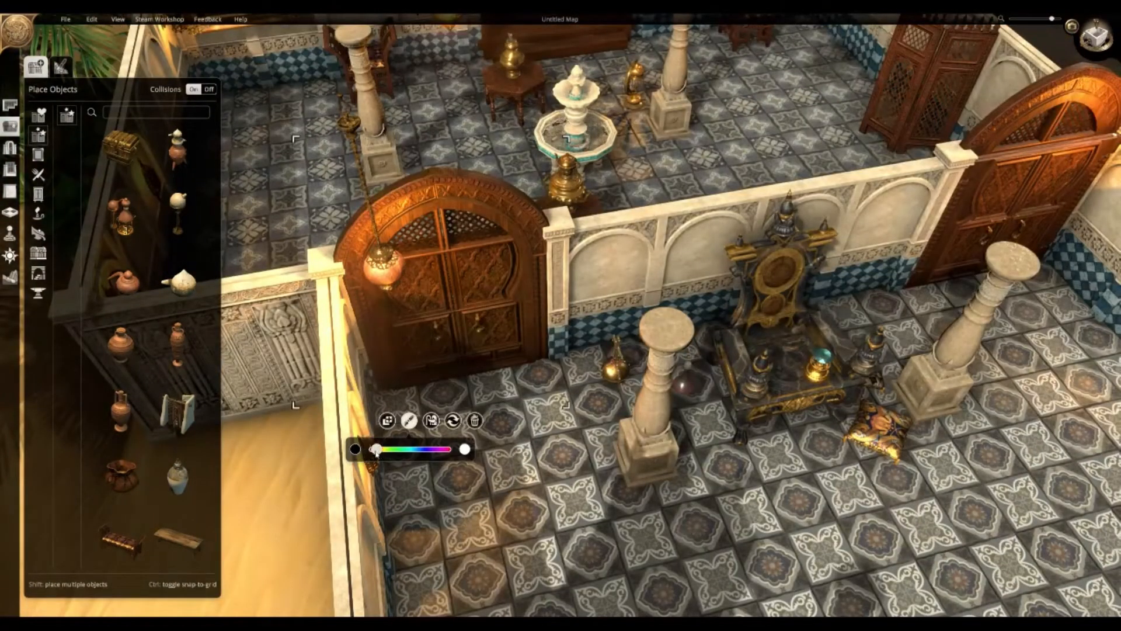
mouse_move(377, 449)
left_mouse_down()
mouse_move(444, 450)
mouse_move(359, 458)
left_mouse_up()
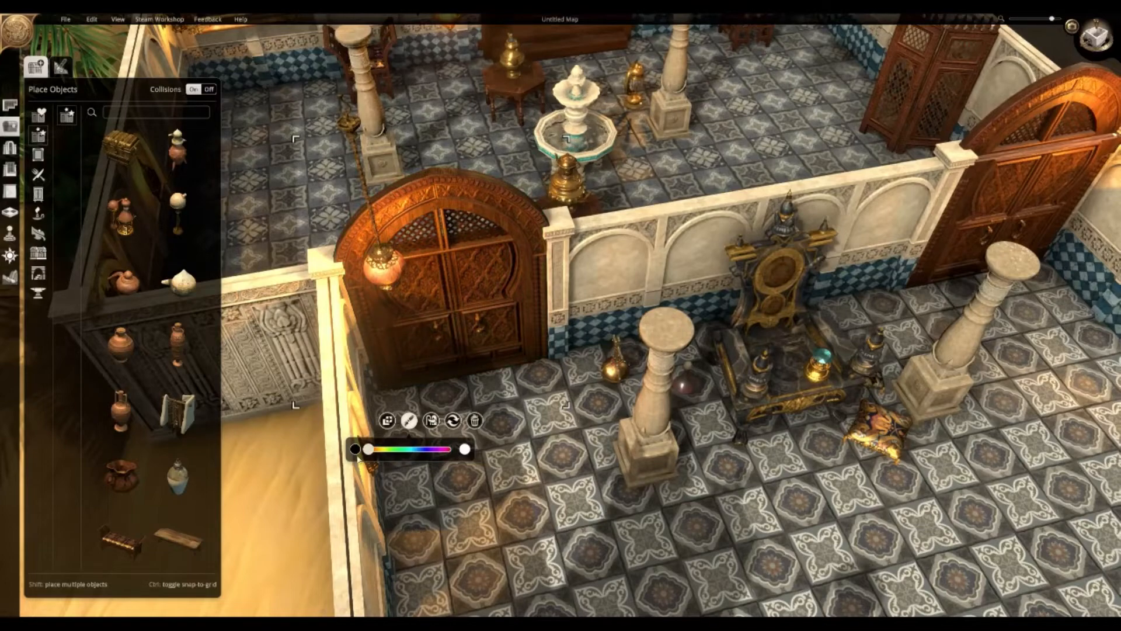
left_click(548, 476)
- Look over the palace exterior, the bath and the open sand beside the oasis
scroll(548, 476, "down", 5)
middle_click_drag(549, 476, 942, 449)
key("d")
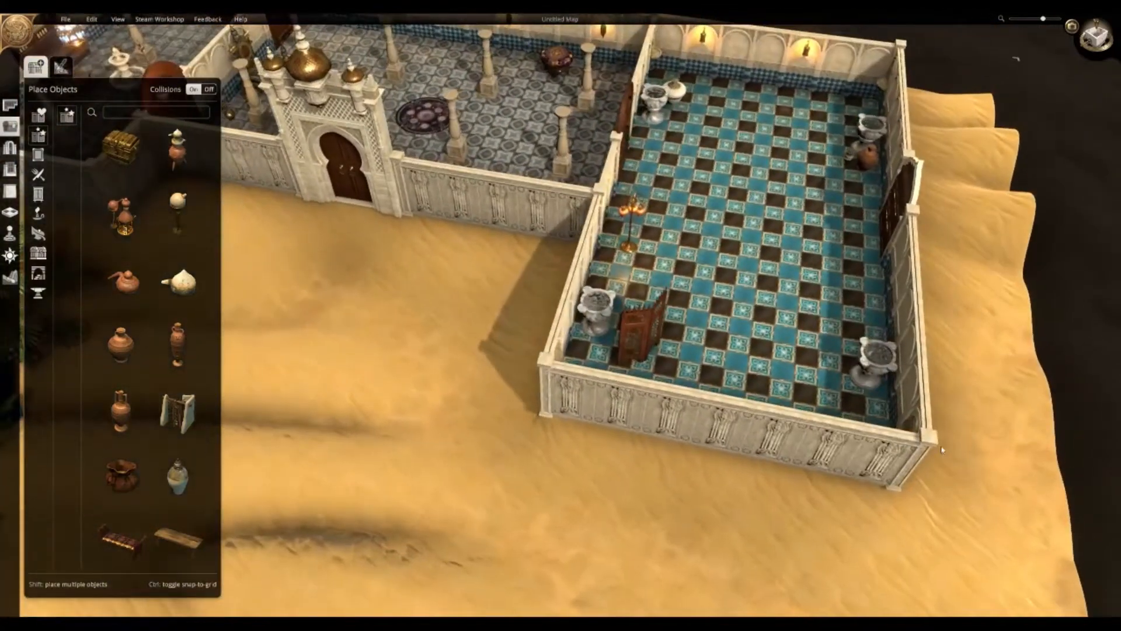
key("d")
scroll(671, 417, "down", 3)
key("s")
key("a")
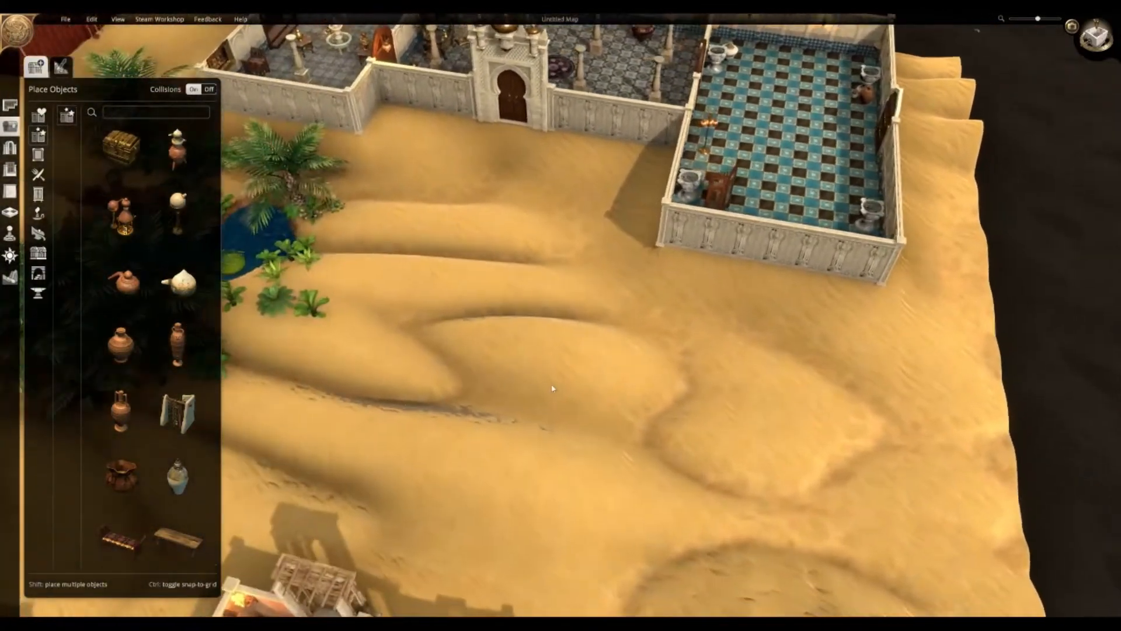
key("a")
scroll(486, 320, "up", 2)
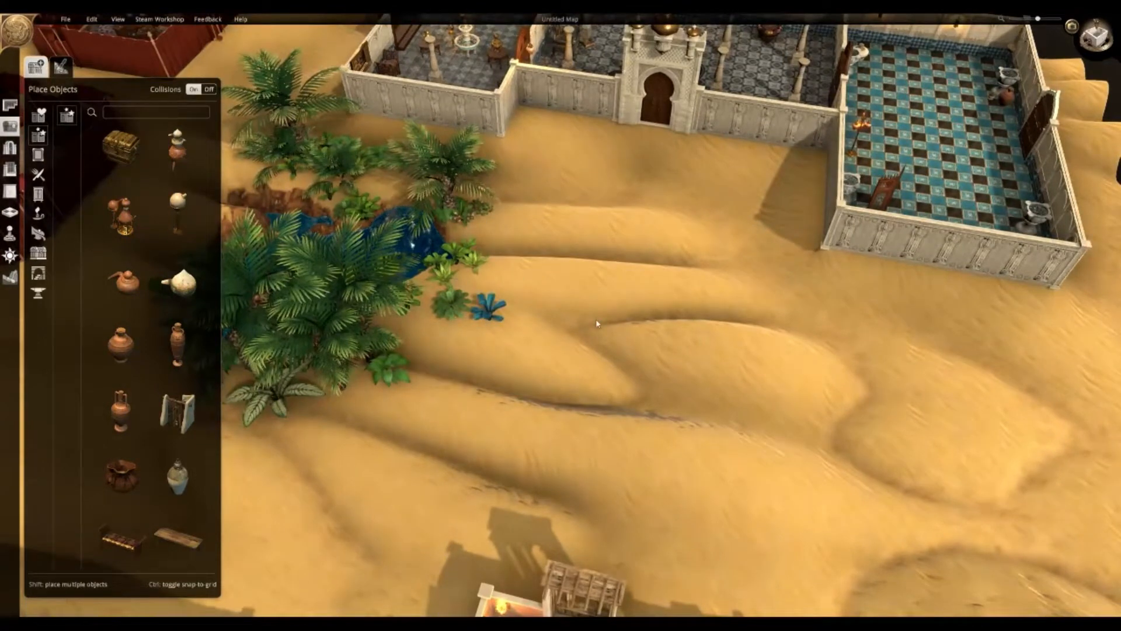
scroll(605, 352, "down", 2)
key("s")
middle_click_drag(606, 353, 670, 301)
key("w")
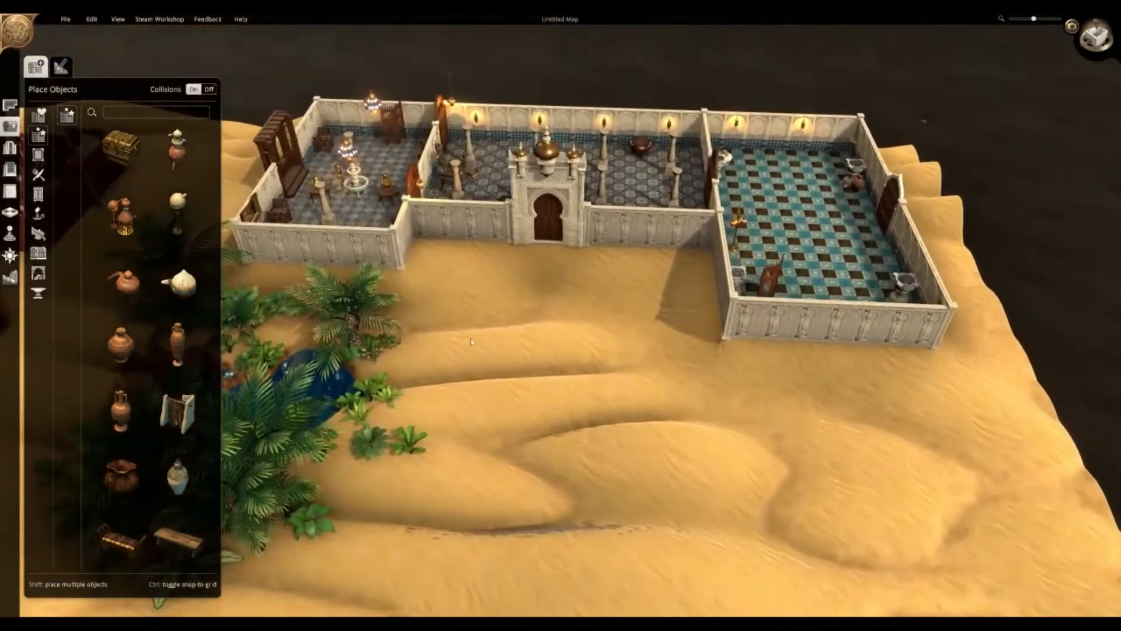
scroll(481, 335, "up", 1)
scroll(152, 396, "down", 1)
key("w")
left_click(167, 395)
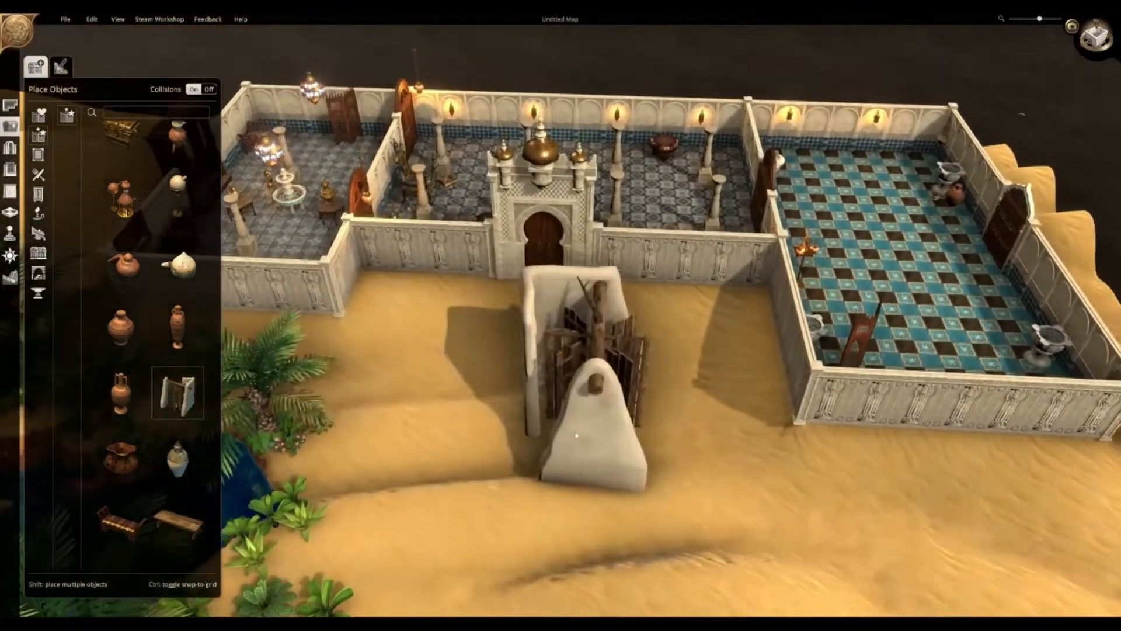
key("s")
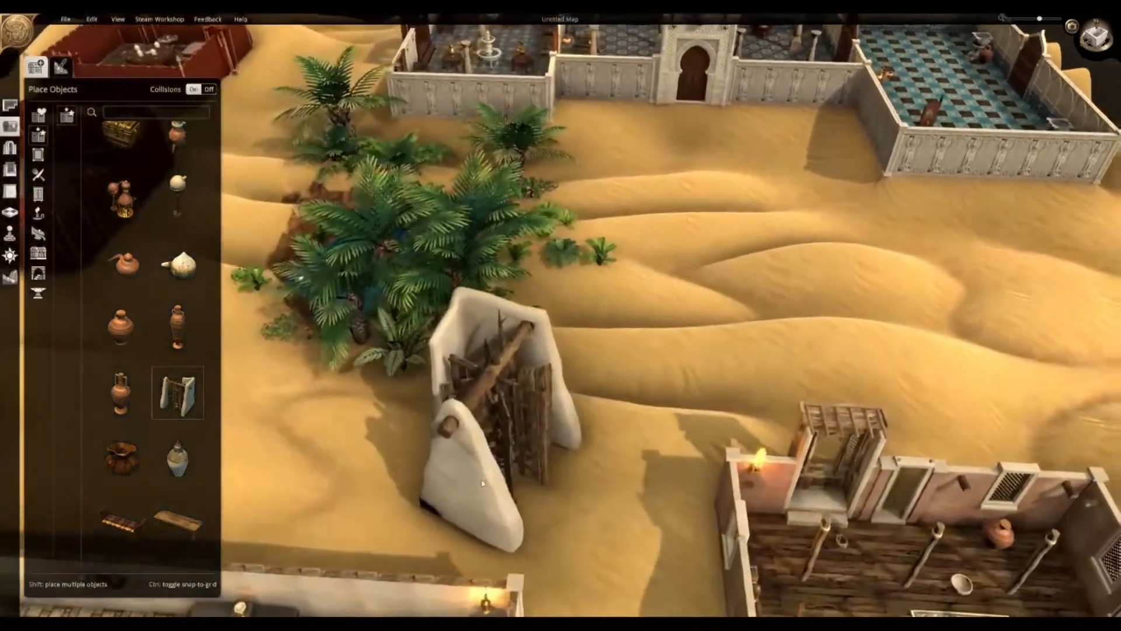
middle_click_drag(483, 483, 934, 181)
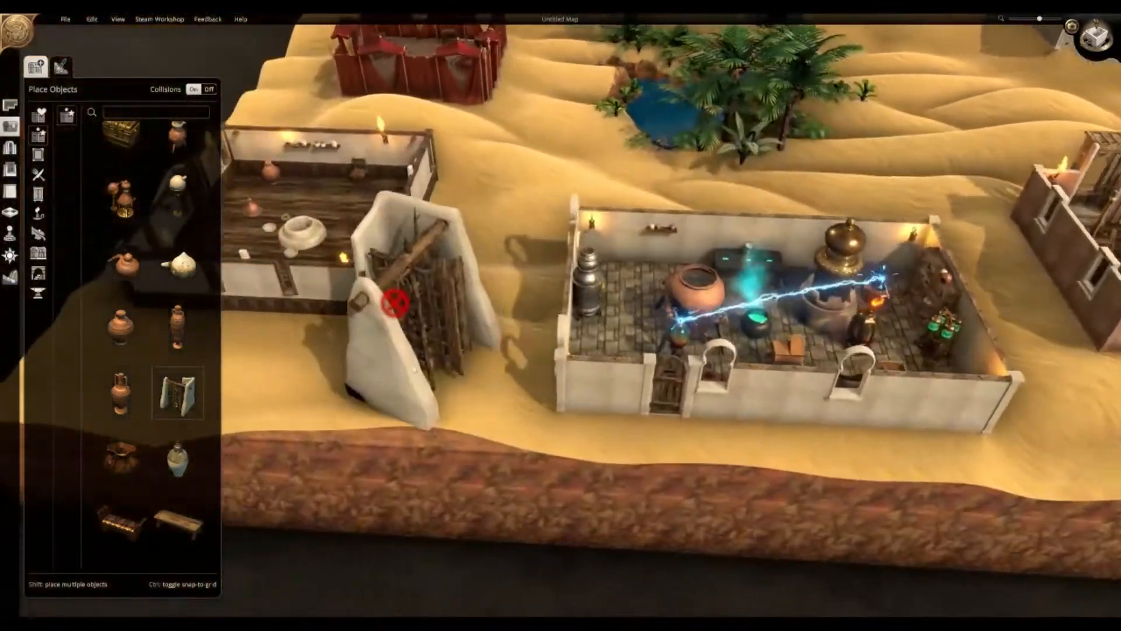
middle_click_drag(406, 360, 514, 399)
key("a")
right_click(621, 430)
- Try several plain and broken plaster wall styles on all walls of the hovel with the wooden porch
key("d")
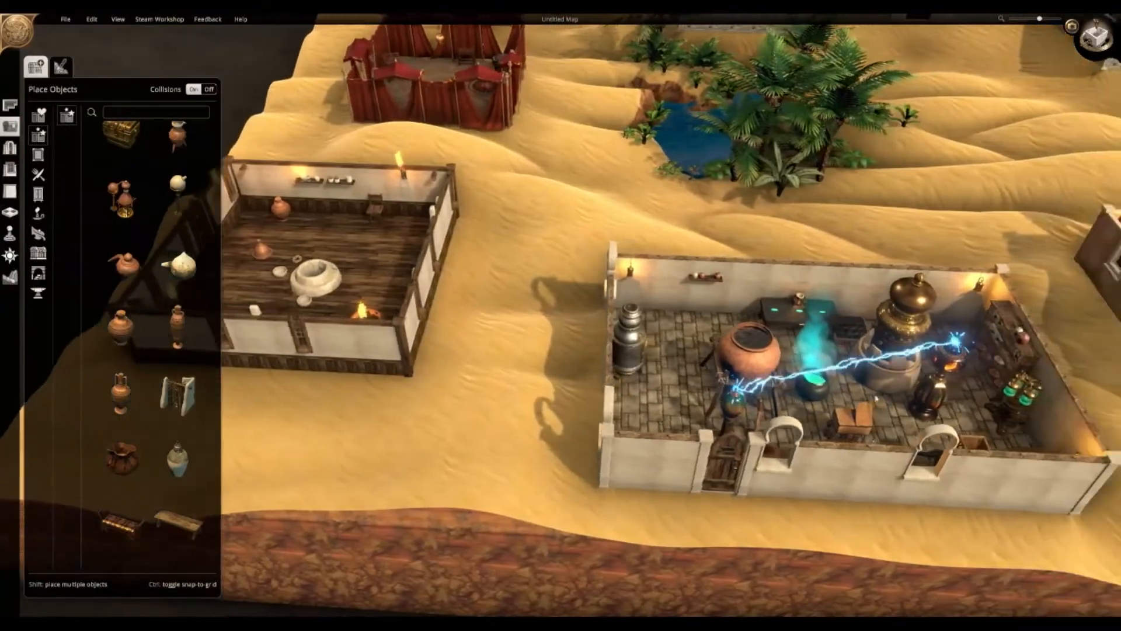
key("e")
right_click_drag(657, 385, 447, 365)
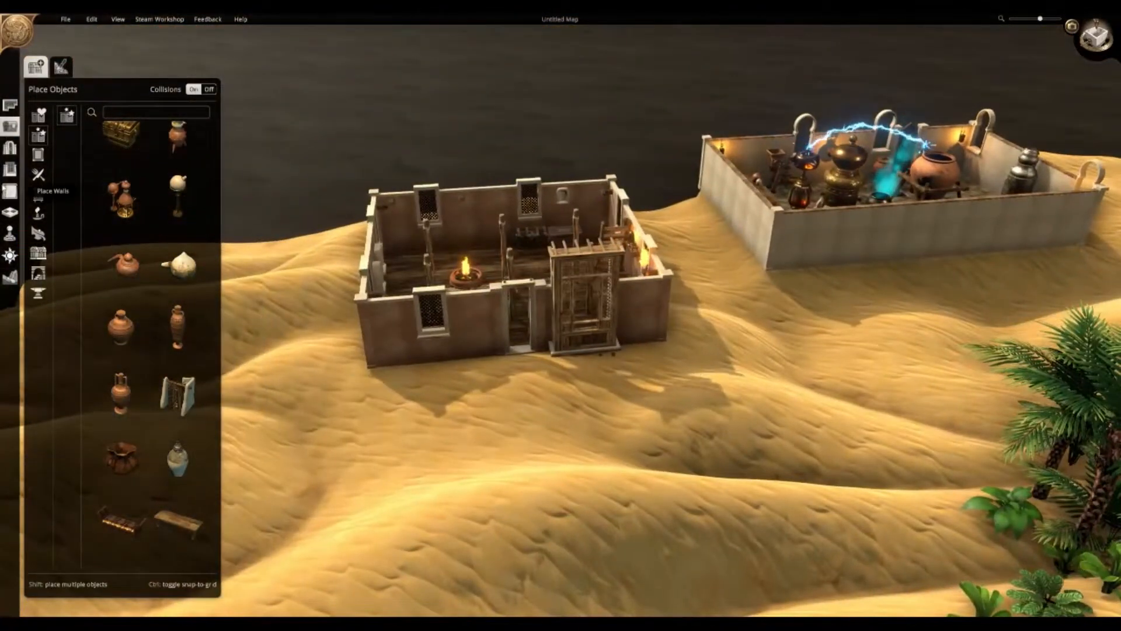
left_click(10, 190)
scroll(117, 350, "down", 3)
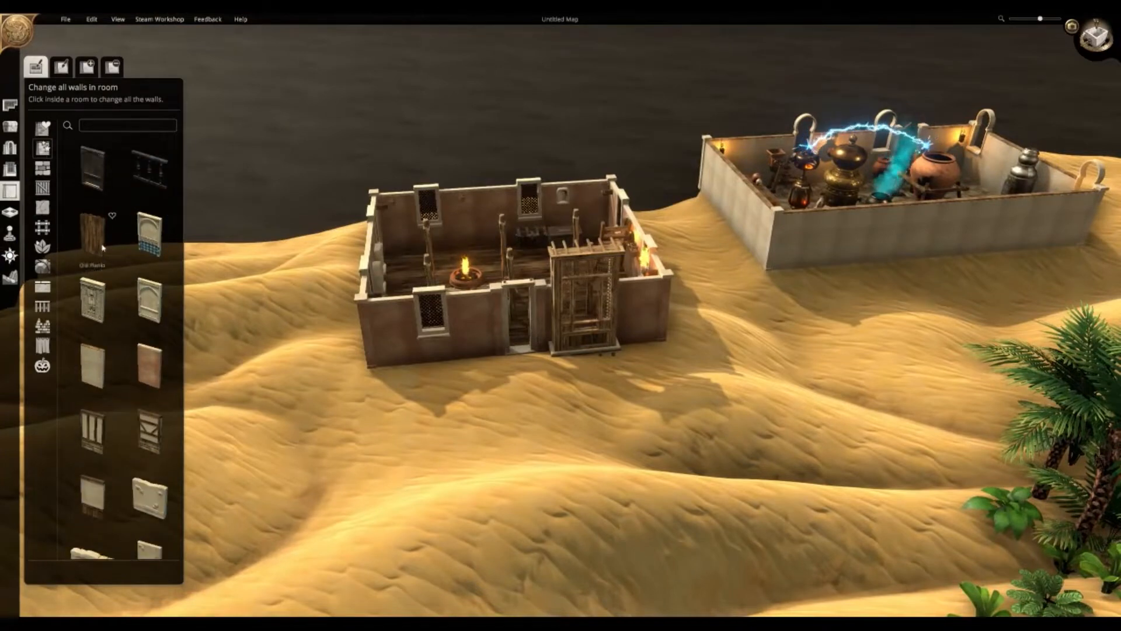
scroll(102, 248, "down", 5)
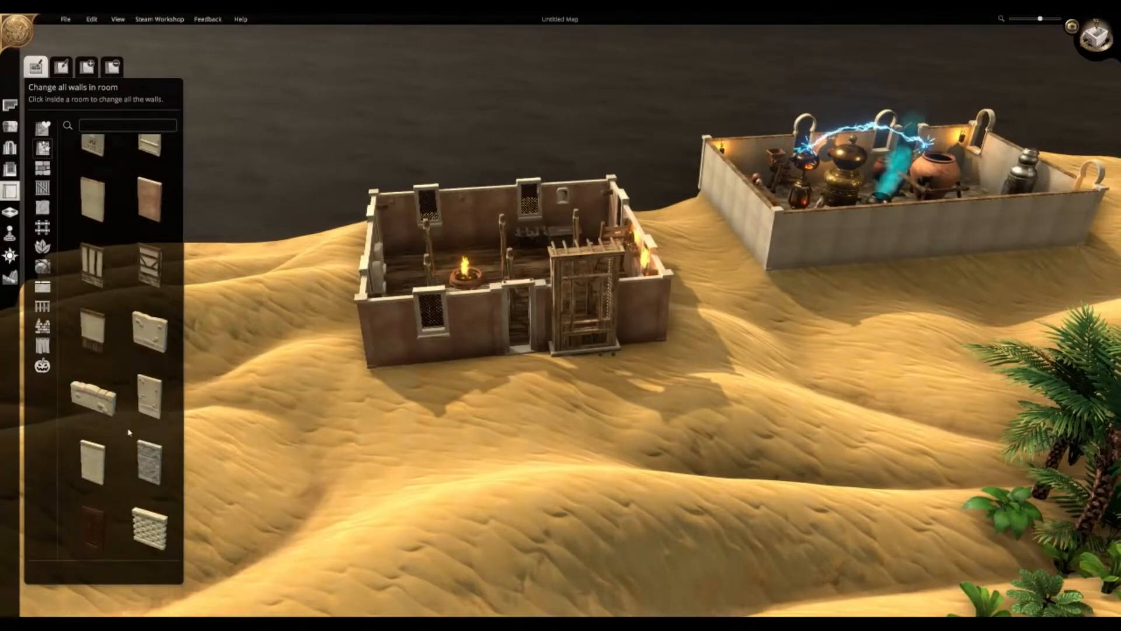
scroll(129, 432, "down", 2)
left_click(147, 357)
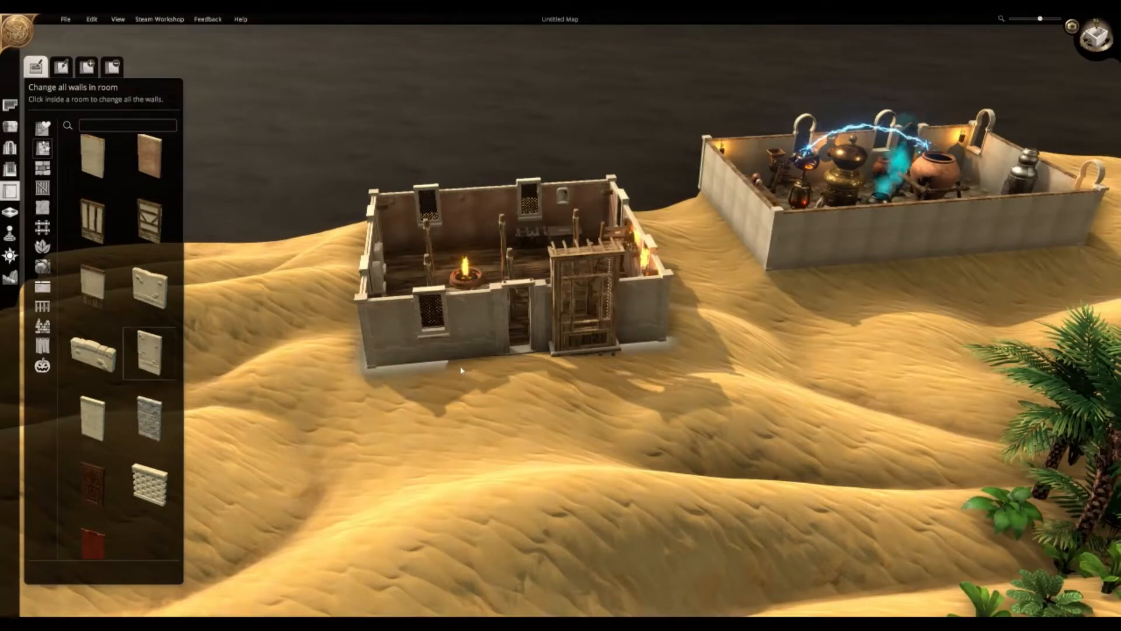
left_click(159, 298)
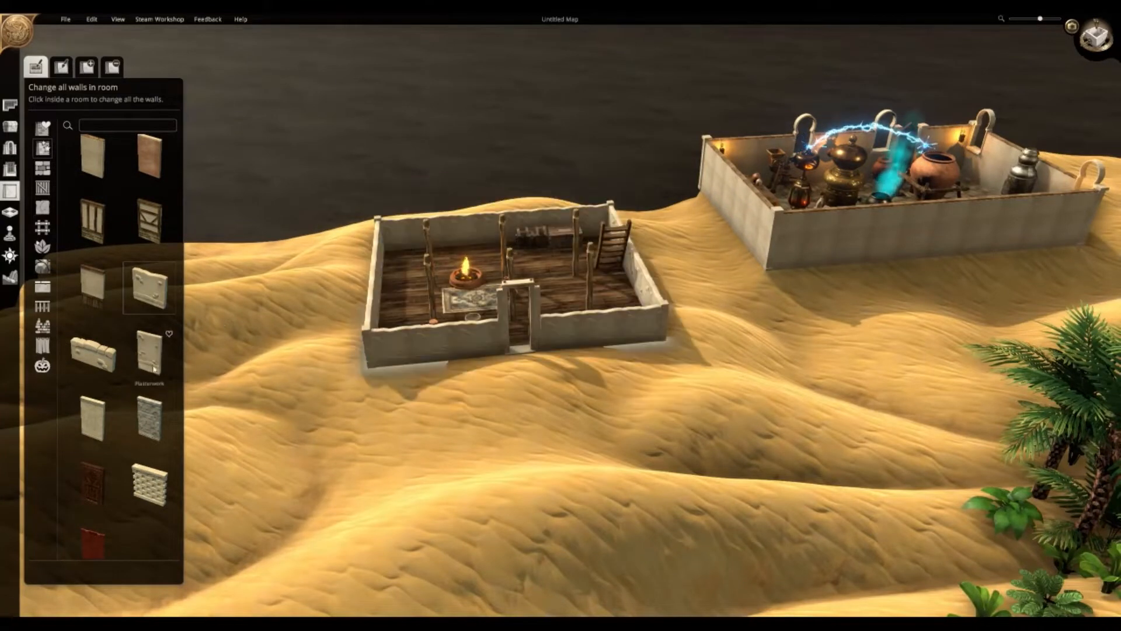
left_click(102, 354)
left_click(477, 369)
left_click(94, 422)
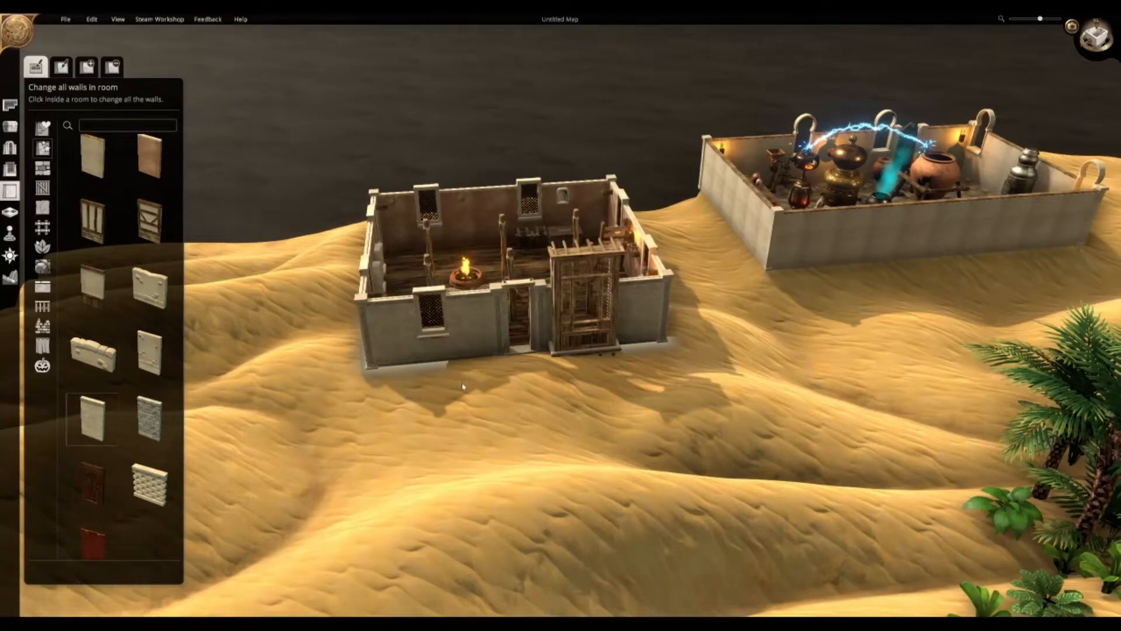
scroll(141, 418, "down", 1)
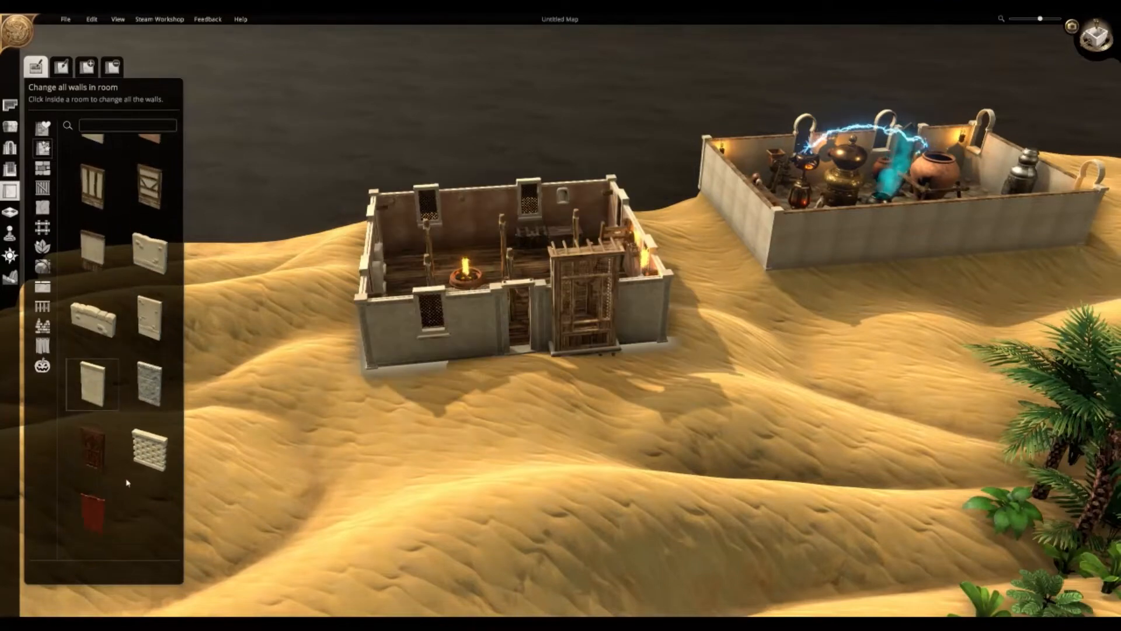
- Try the low, wide Plasterwork style on all walls of the porch hovel and undo the change
scroll(128, 482, "up", 3)
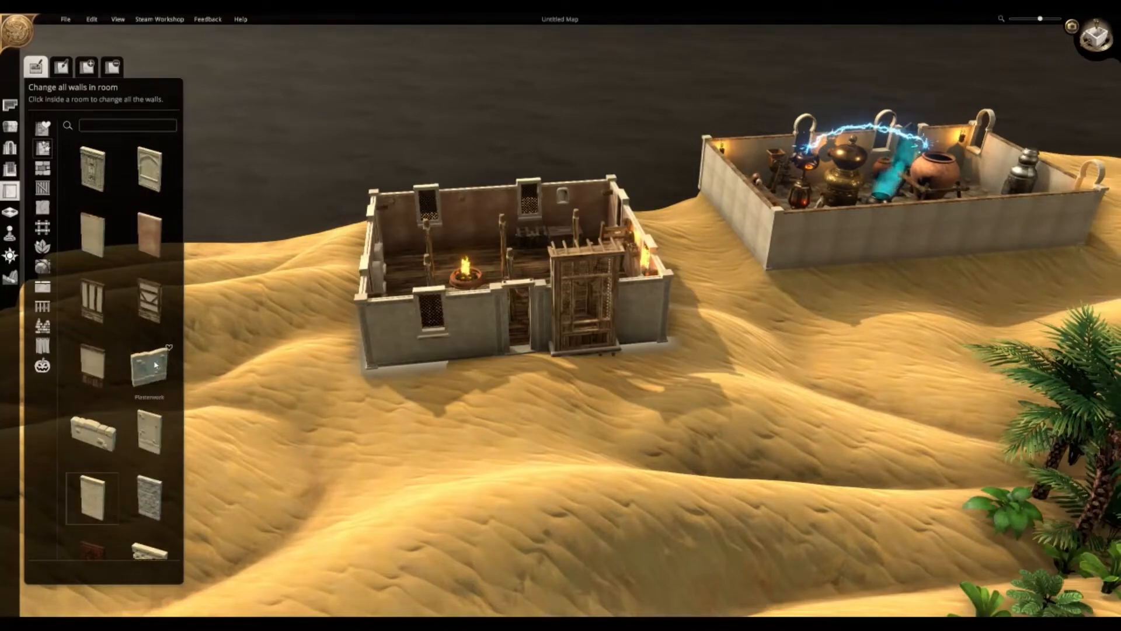
left_click(156, 365)
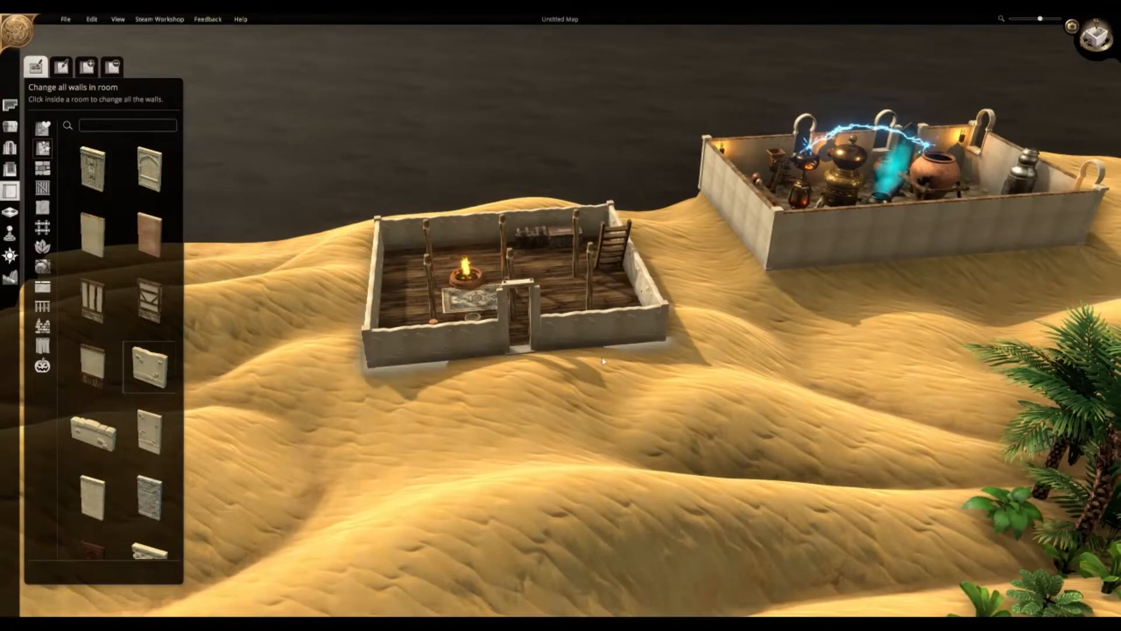
left_click(620, 317)
right_click_drag(334, 383, 409, 456)
key("ctrl+z")
- Change all outer walls of the hovel with the wooden porch to the full-height narrow Plasterwork style
left_click(62, 68)
right_click_drag(607, 421, 568, 352)
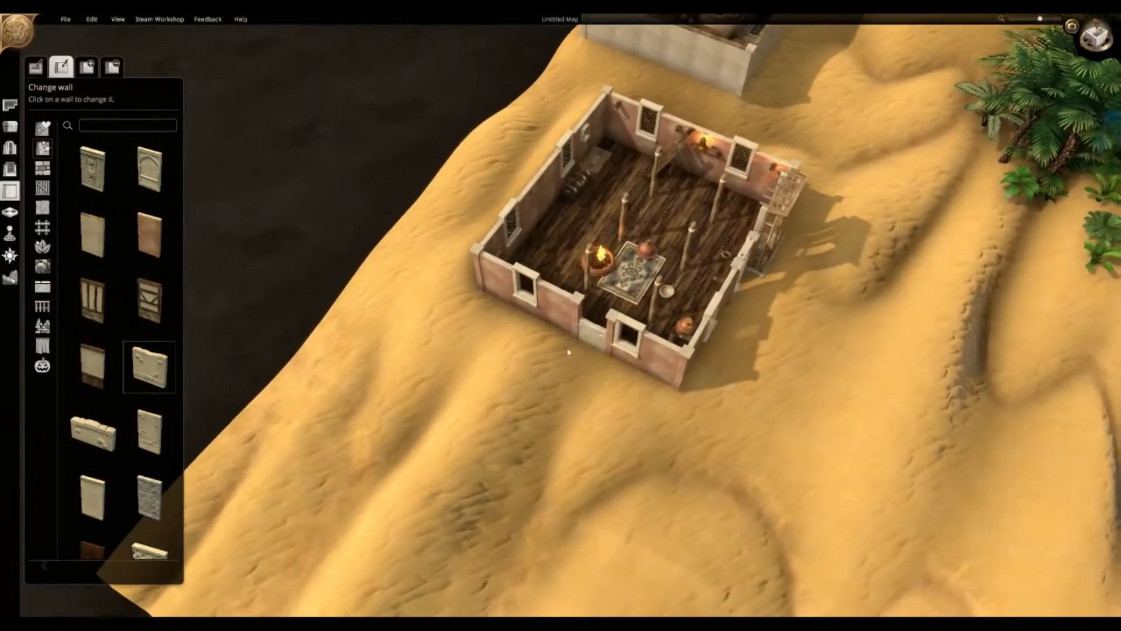
left_click(34, 69)
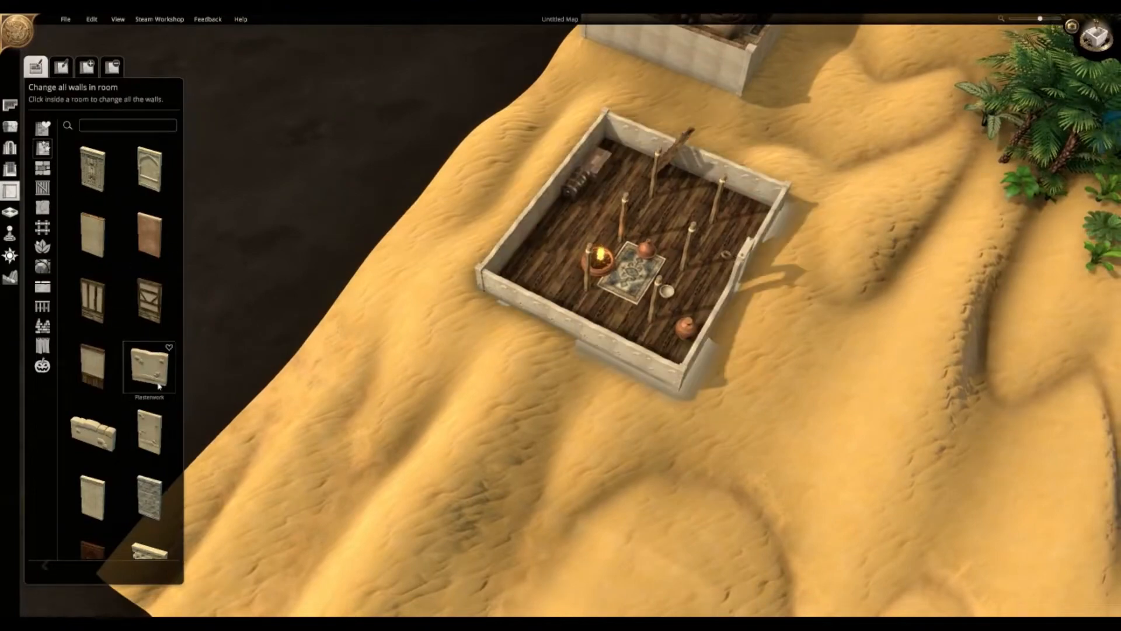
left_click(171, 446)
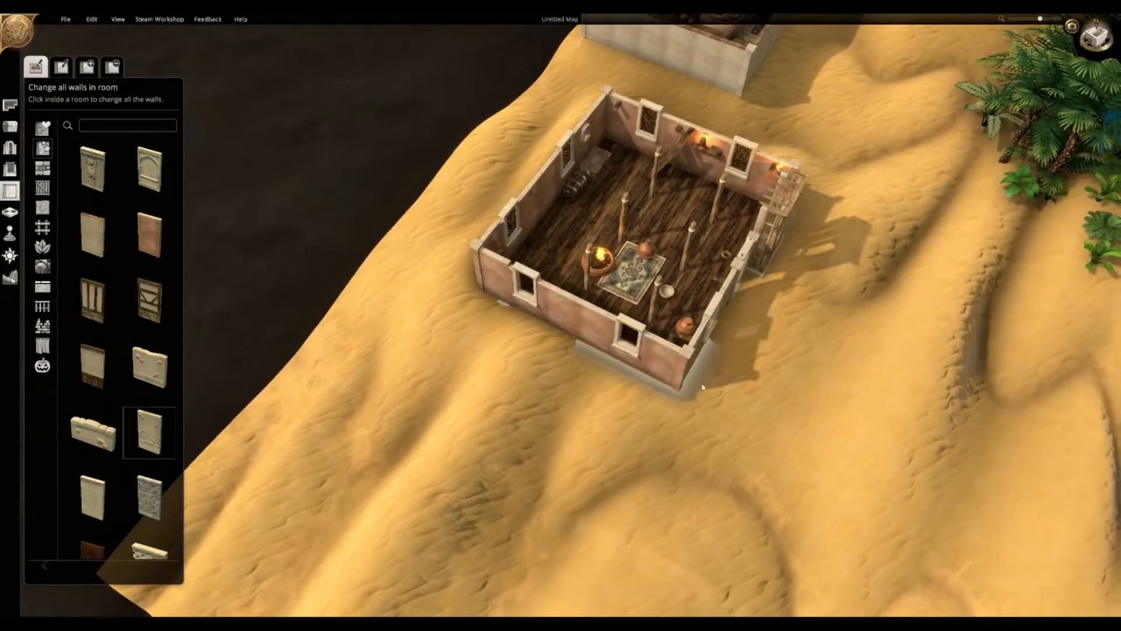
right_click_drag(567, 346, 549, 379)
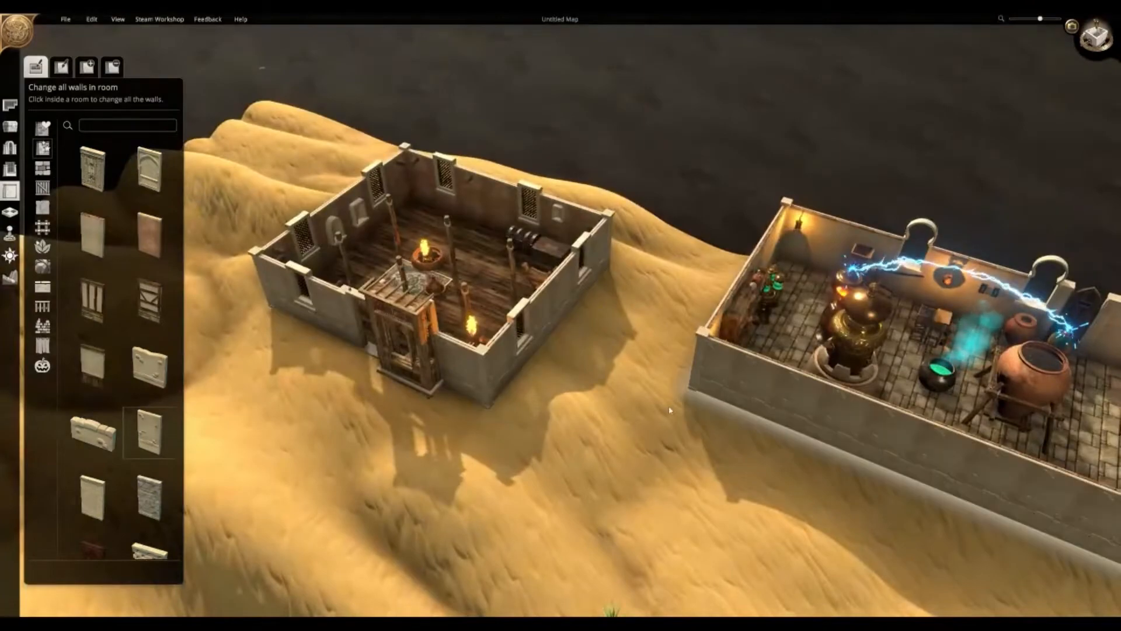
- Apply the same Plasterwork to the timber-framed hovel's outer walls and the Home Broken Orange style to the laboratory's
right_click_drag(671, 410, 703, 400)
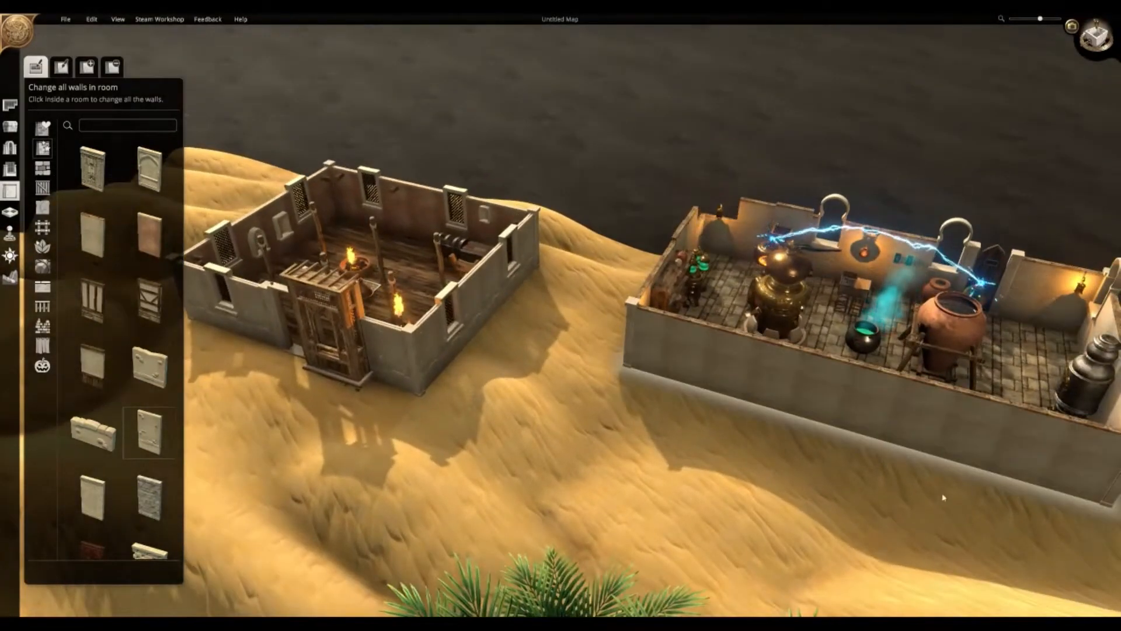
right_click_drag(833, 444, 915, 313)
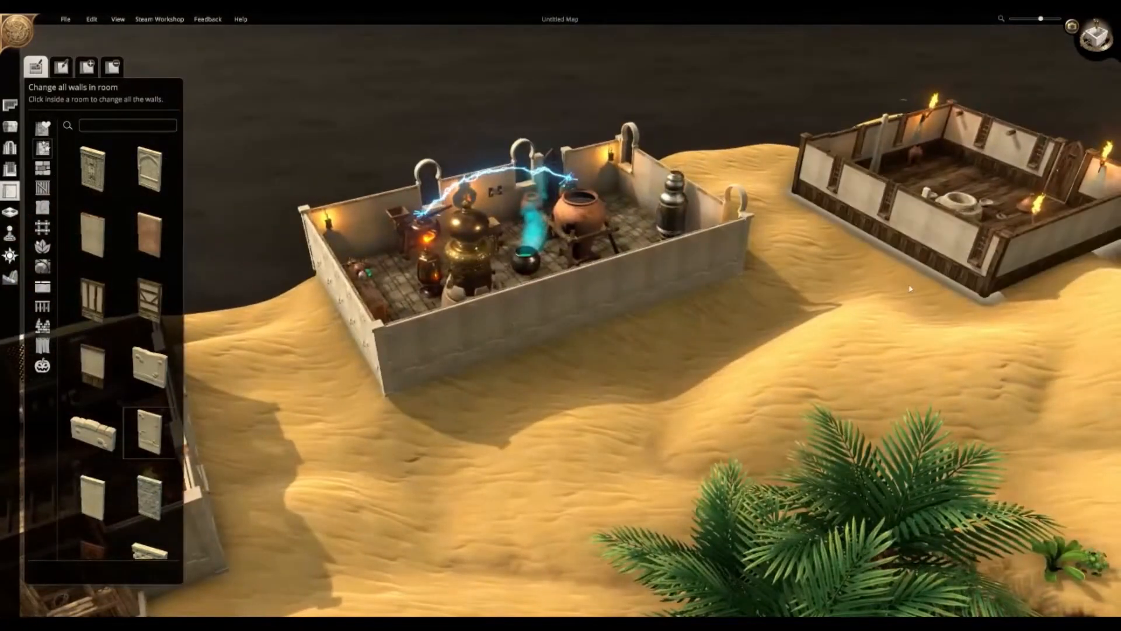
key("s")
key("a")
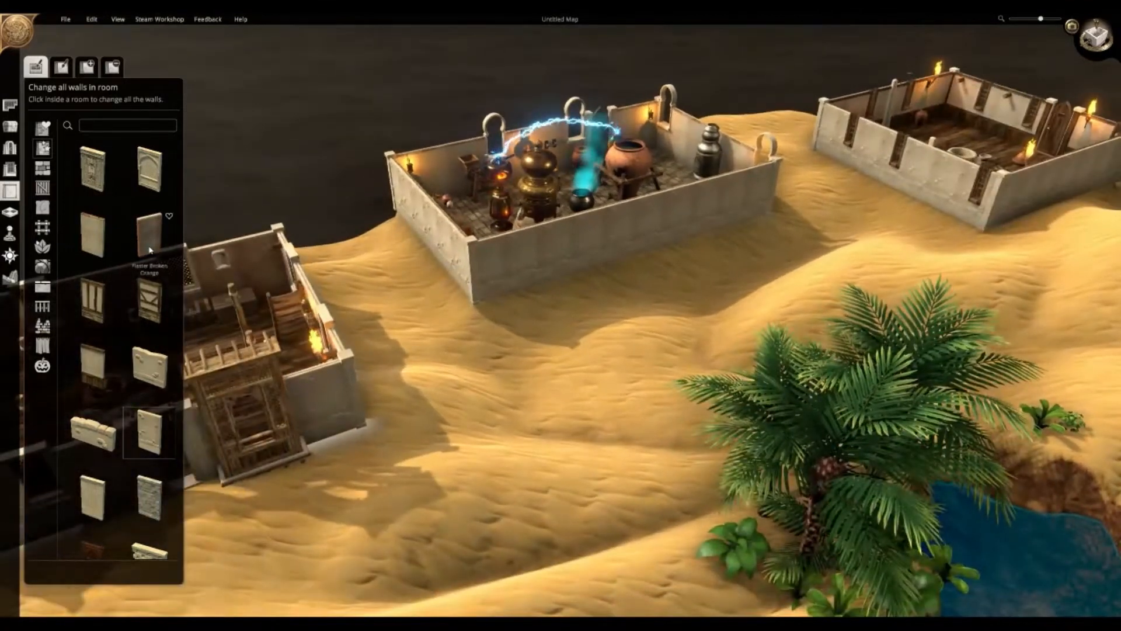
left_click(148, 236)
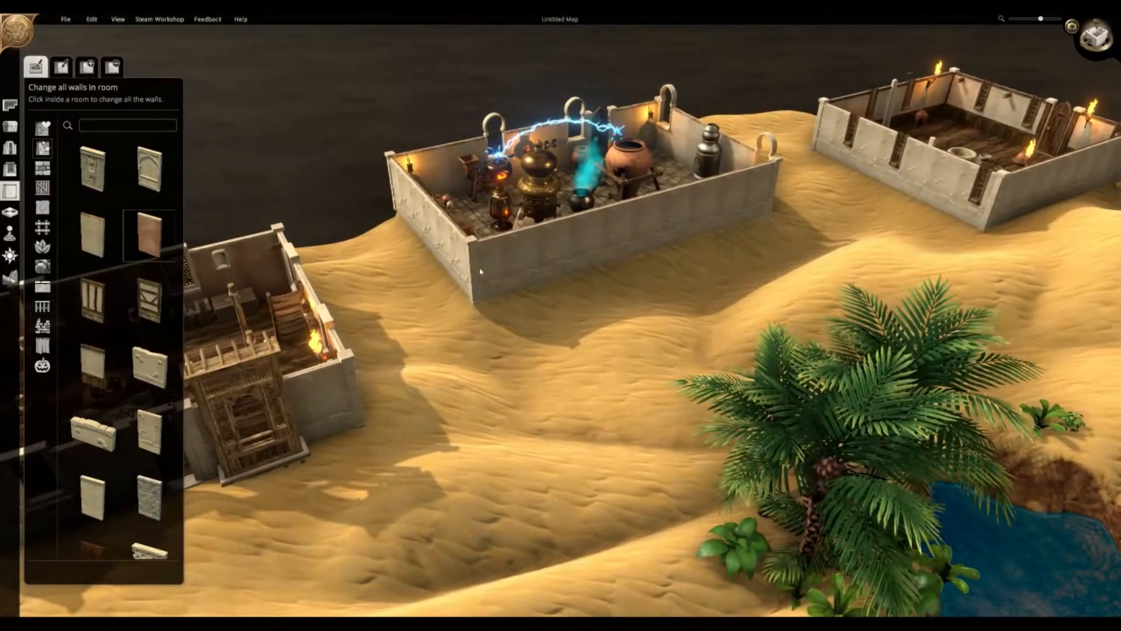
left_click(596, 284)
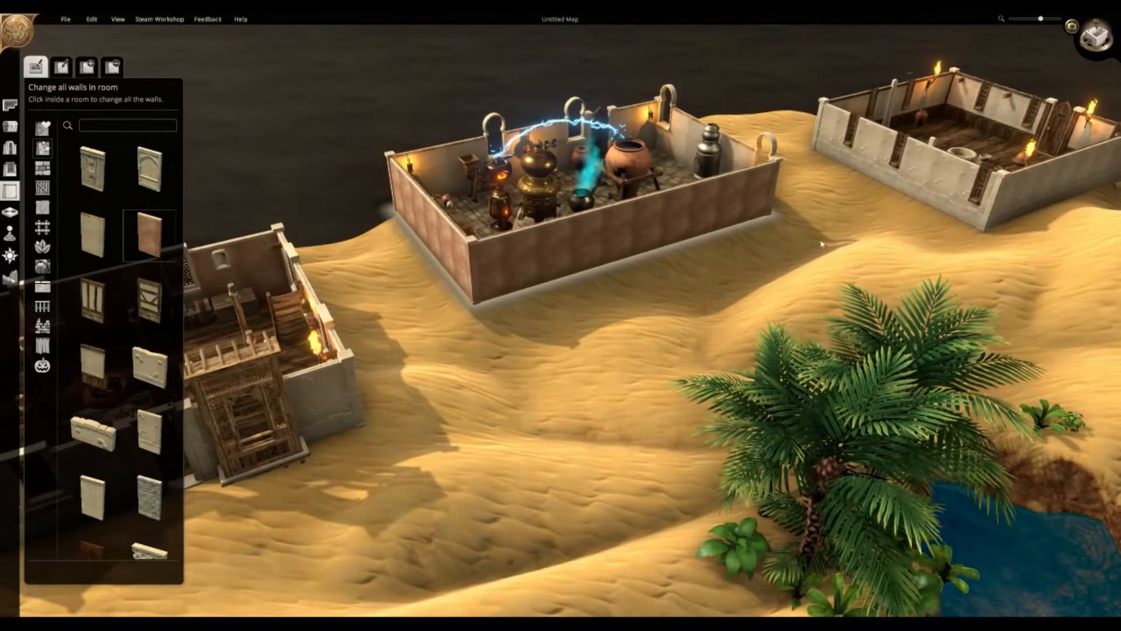
- Smooth the sand around the laboratory and the porch hovel with the brush at full size and strength
mouse_move(744, 291)
middle_mouse_down()
mouse_move(456, 273)
mouse_move(672, 289)
middle_mouse_up()
left_click(11, 277)
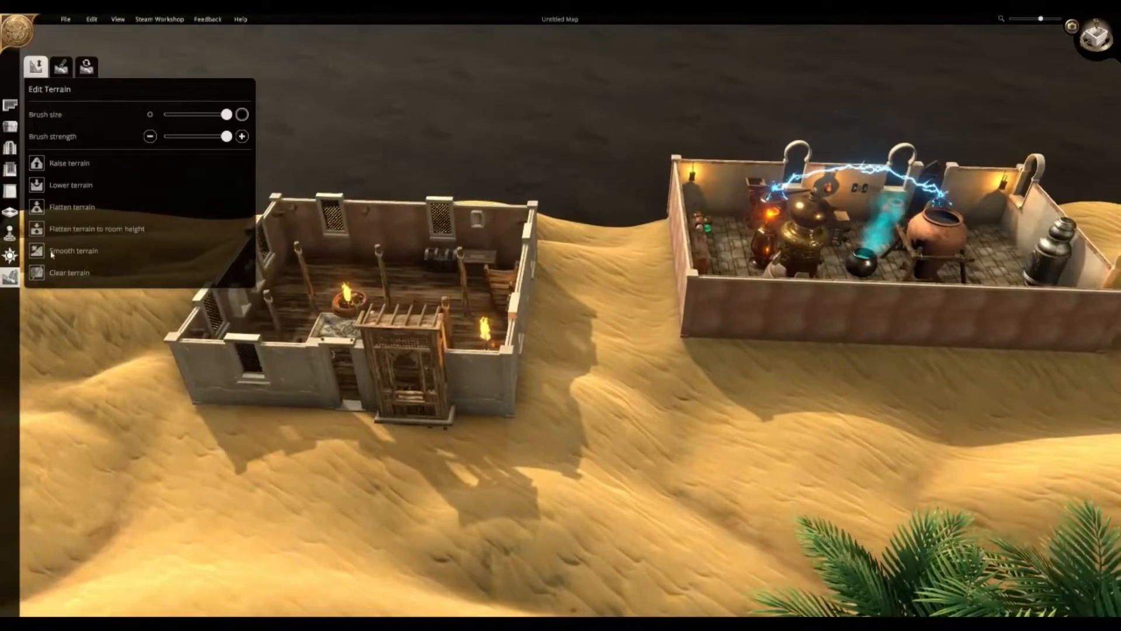
left_click(51, 252)
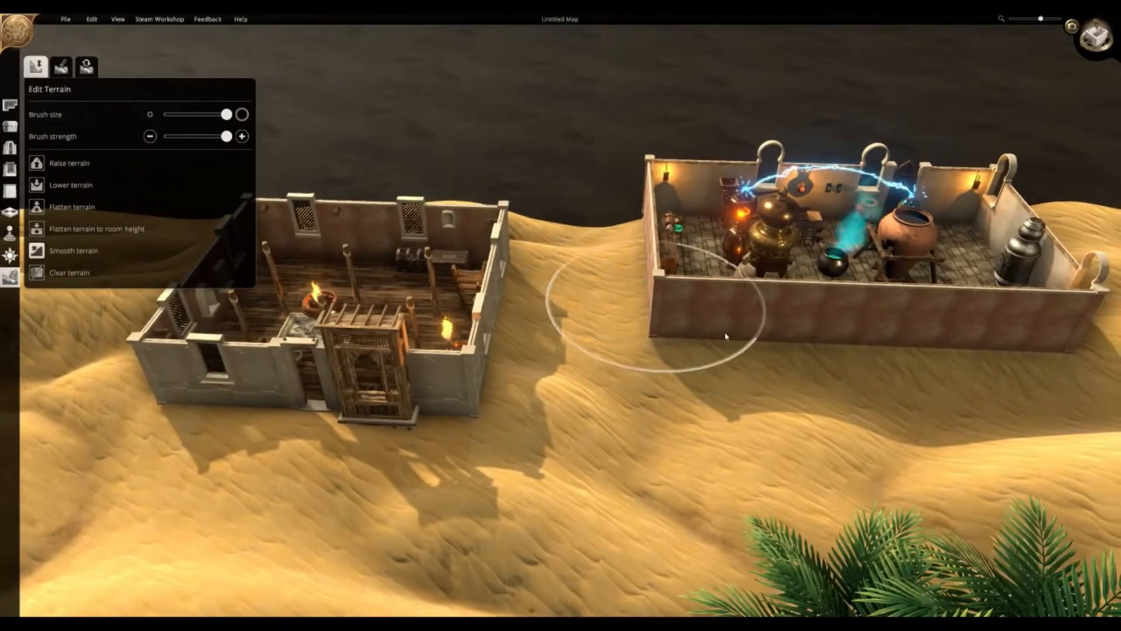
key("d")
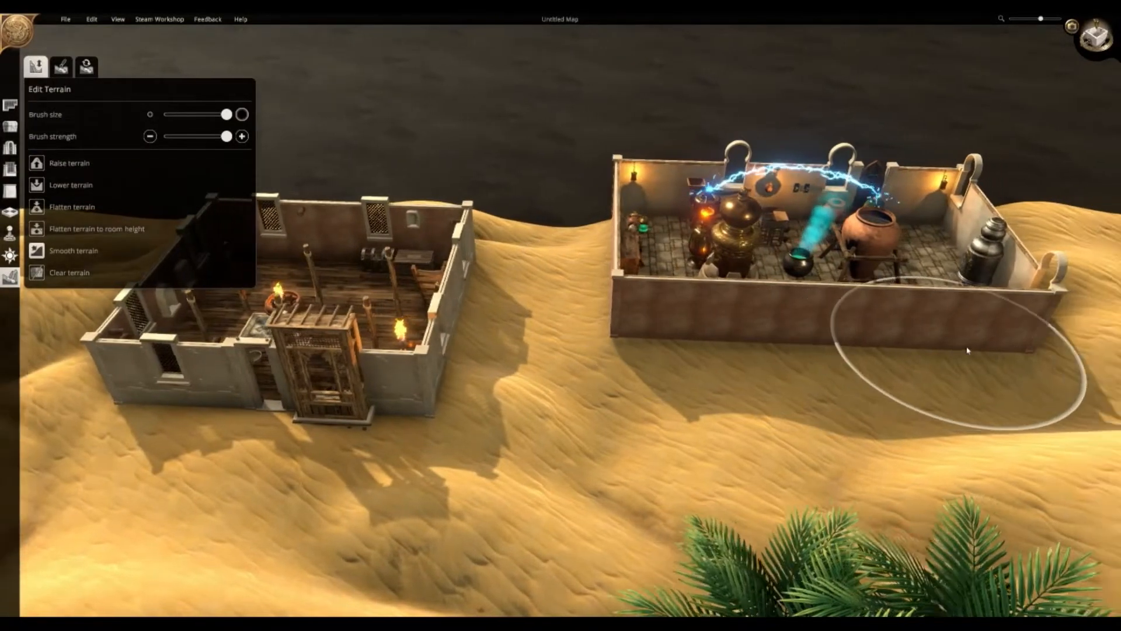
key("q")
key("a")
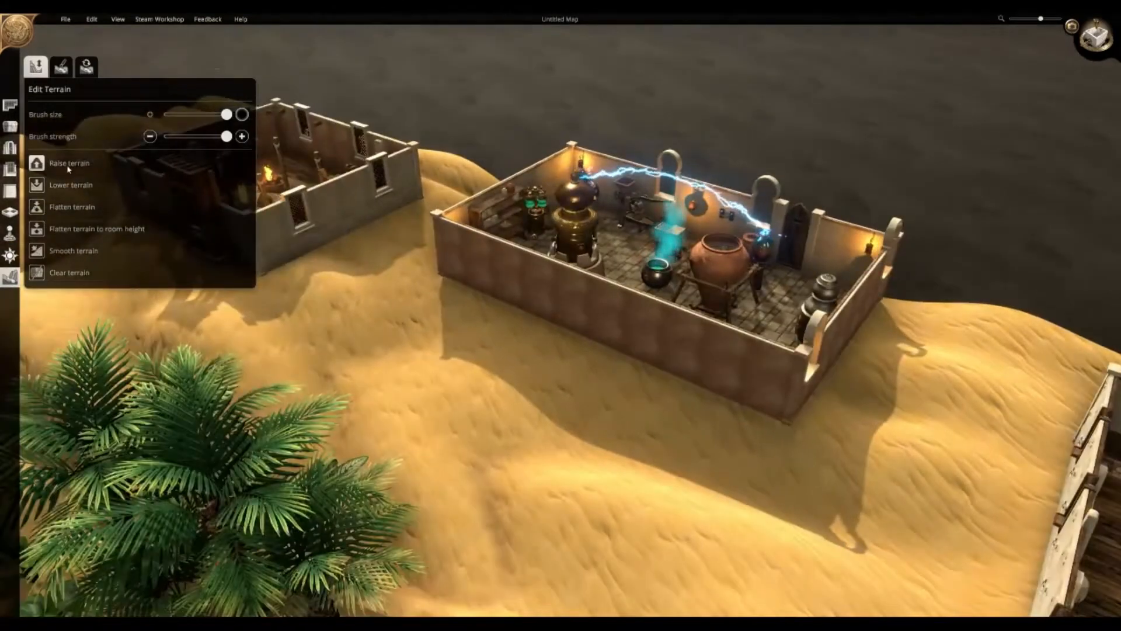
key("a")
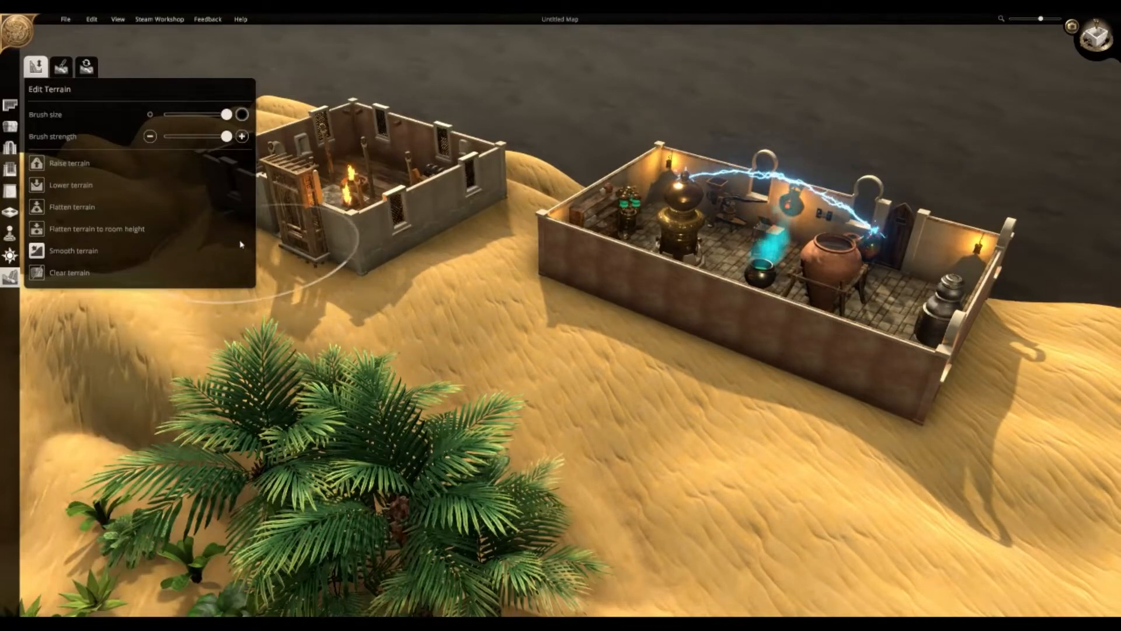
mouse_move(240, 245)
middle_mouse_down()
mouse_move(646, 362)
mouse_move(578, 296)
middle_mouse_up()
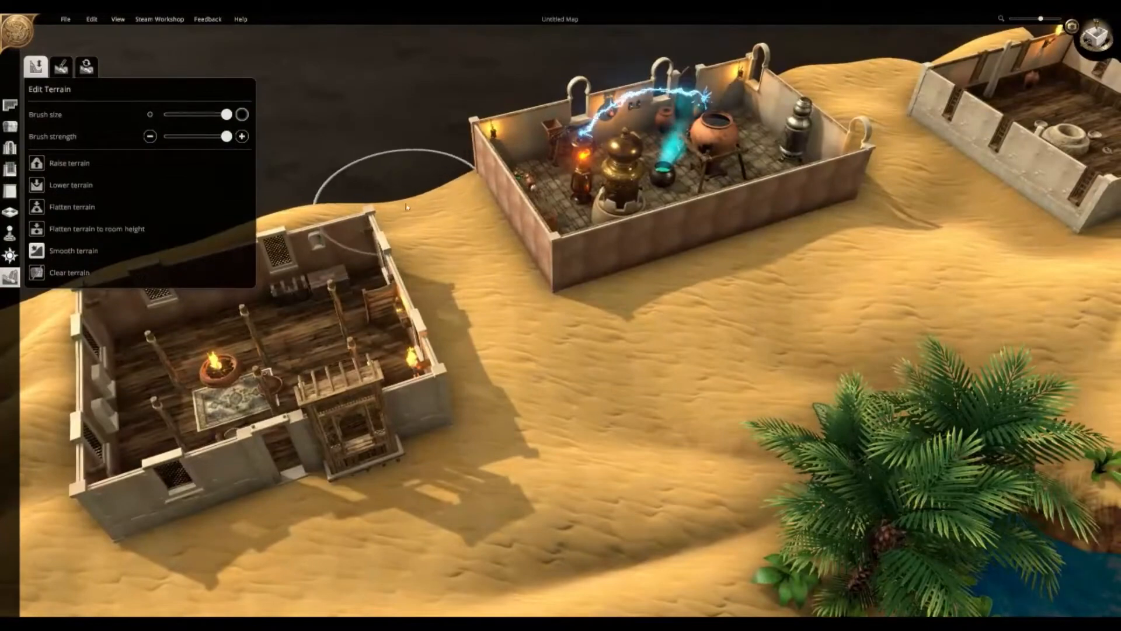
middle_click_drag(407, 207, 165, 178)
- Place the white clay-walled structure with the wooden beam against the rear corner of the porch hovel
left_click(10, 126)
middle_click_drag(327, 234, 591, 490)
scroll(525, 489, "up", 2)
left_click(186, 396)
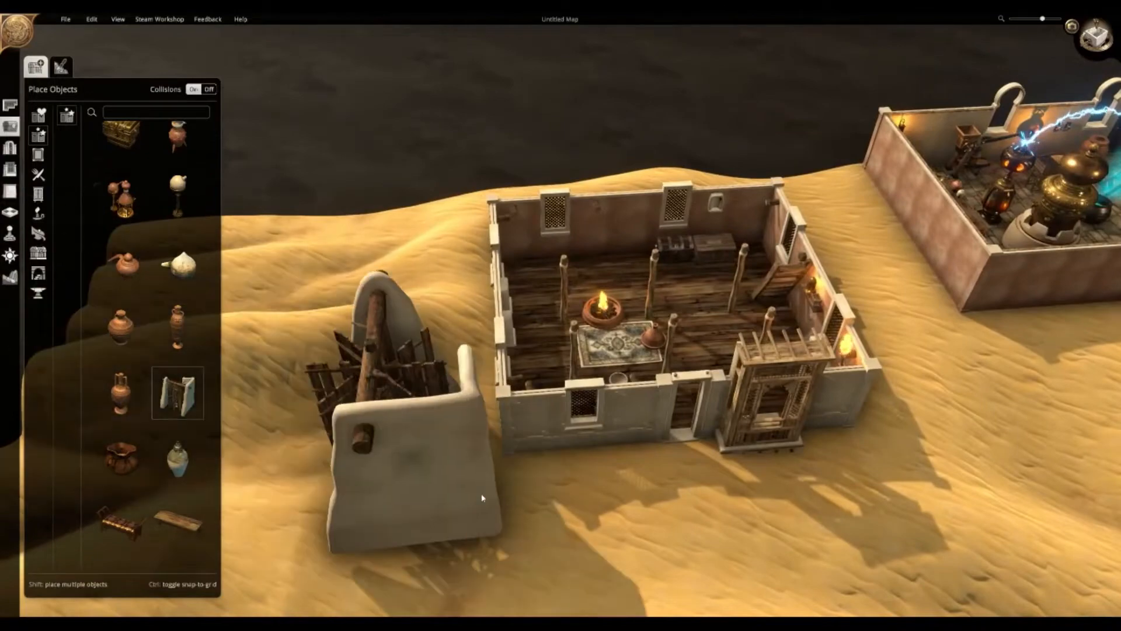
middle_click_drag(460, 489, 688, 430)
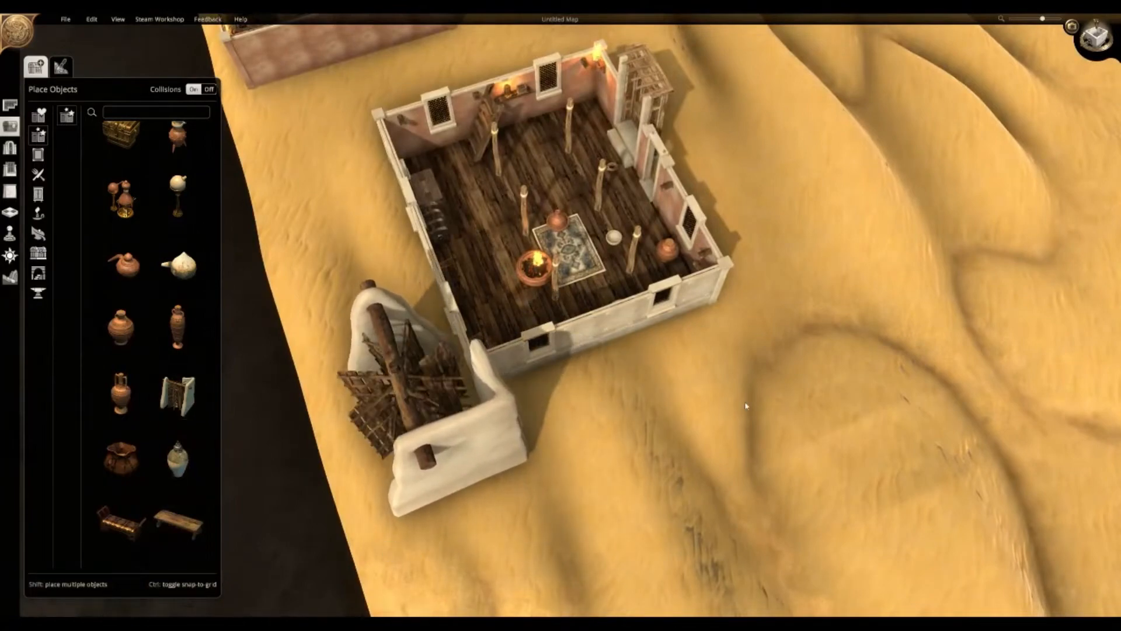
- Raise the sand at the base of the clay-walled structure and flatten it to room height
middle_click_drag(745, 405, 380, 344)
scroll(379, 345, "down", 1)
right_click_drag(379, 344, 461, 391)
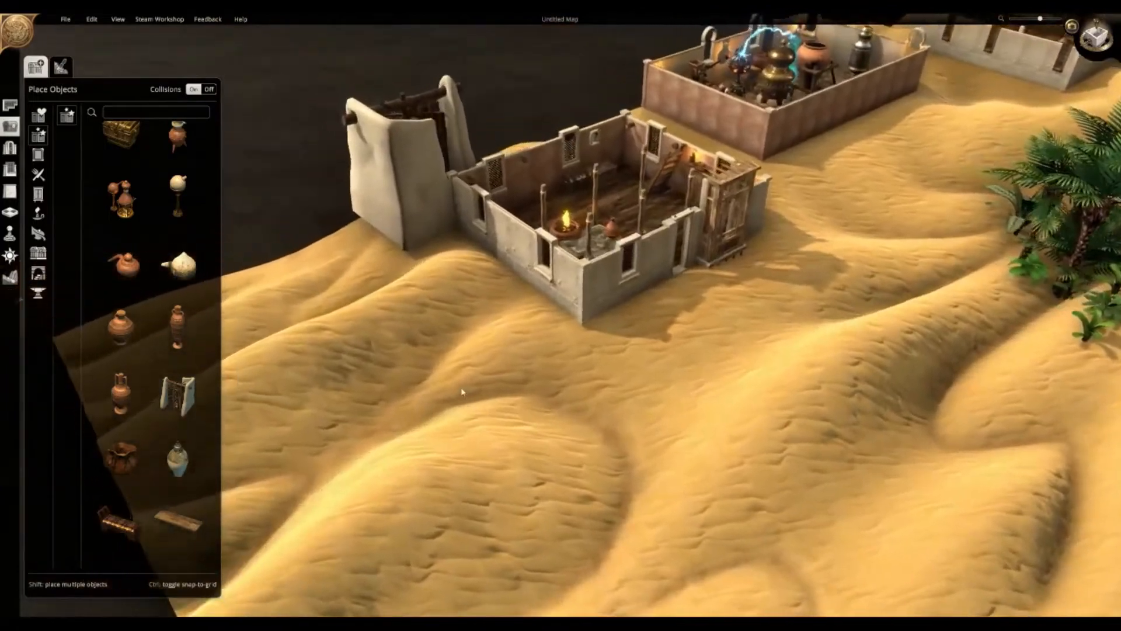
key("w")
key("a")
left_click(10, 276)
left_click(69, 170)
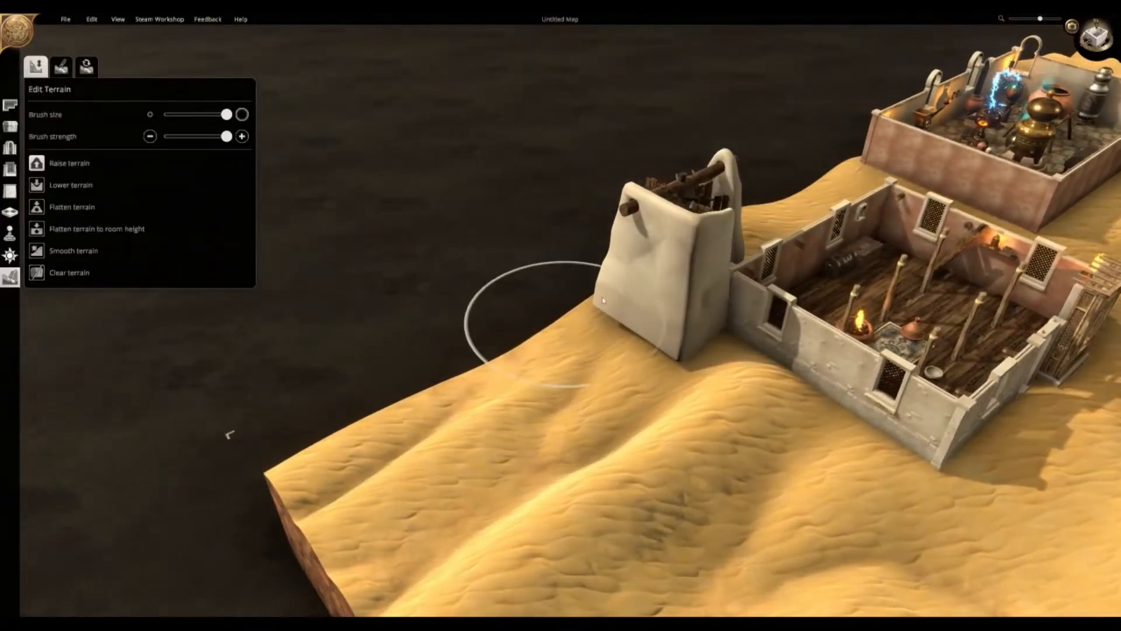
left_click(603, 301)
key("d")
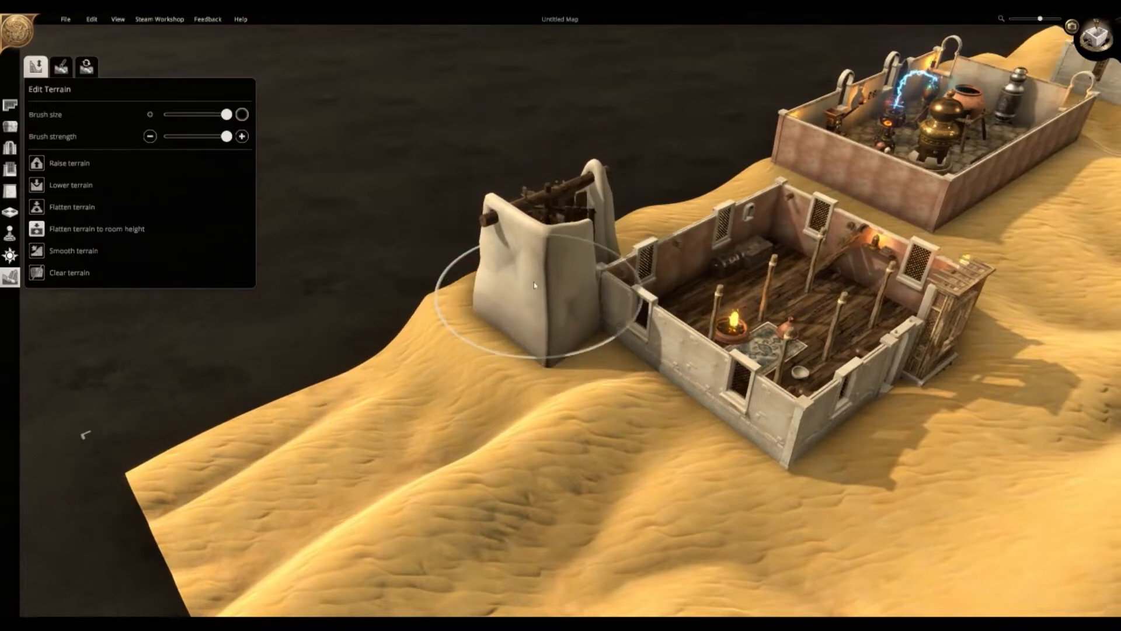
- Smooth the sand slope between the clay-walled structure and the map's edge
key("s")
key("a")
left_click(68, 254)
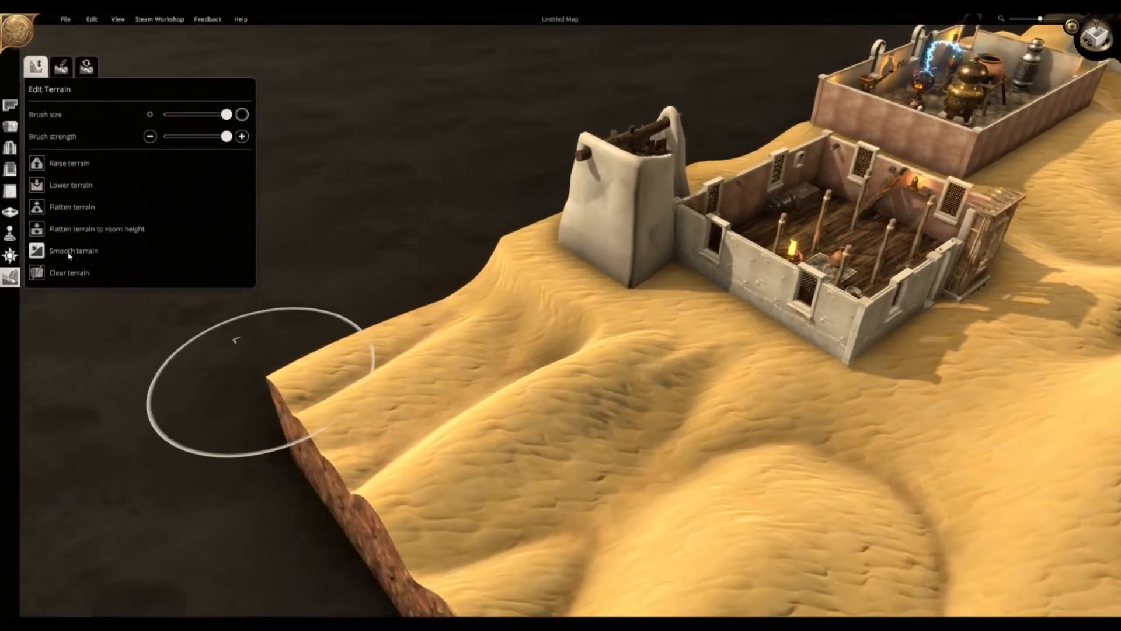
key("d")
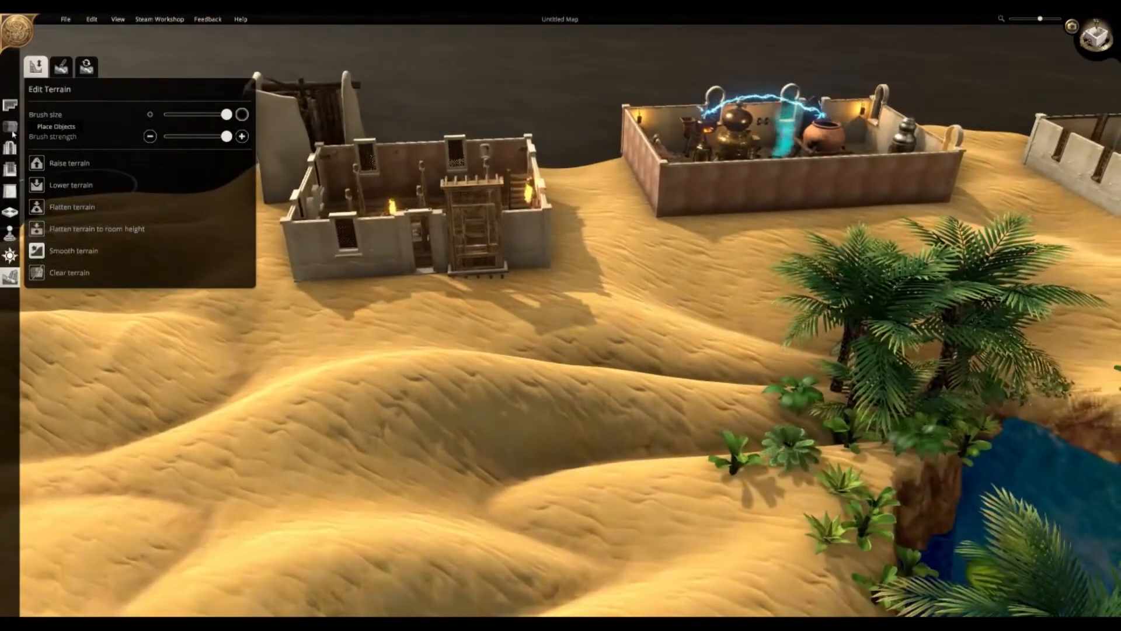
- Place a terracotta amphora on the wooden floor inside the porch hovel
left_click(11, 131)
left_click(121, 358)
key("w")
key("a")
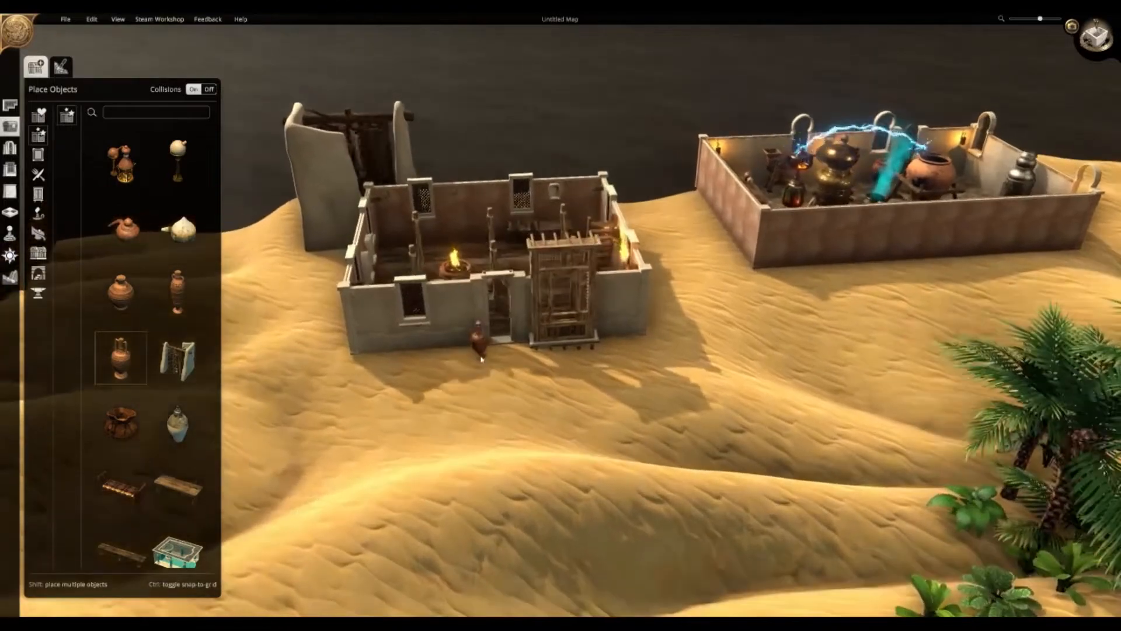
key("w")
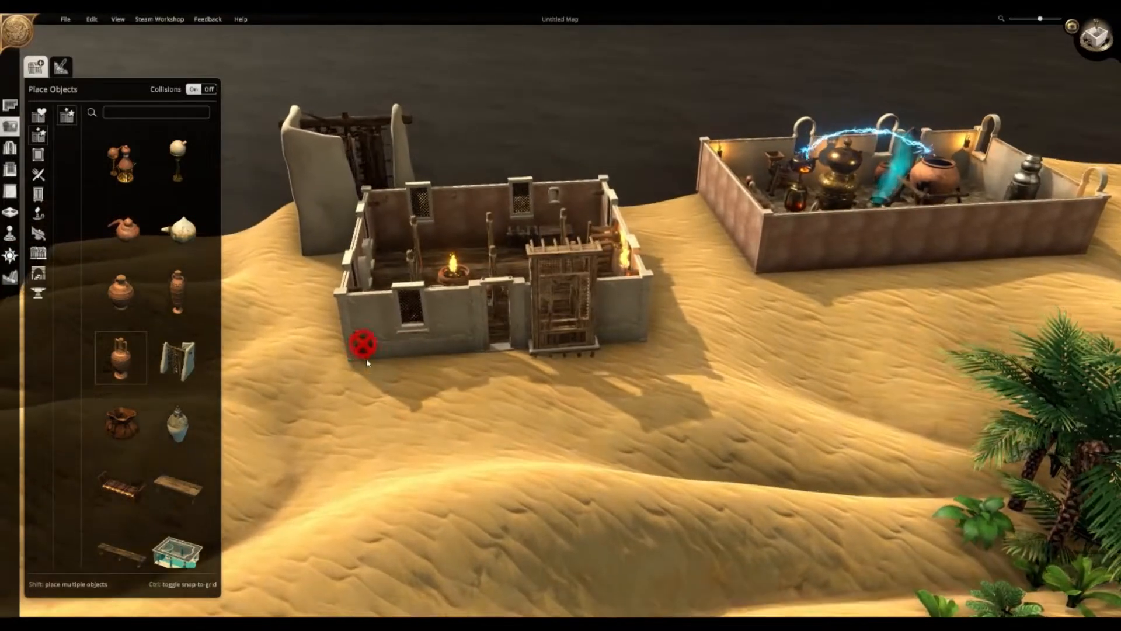
key("s")
key("d")
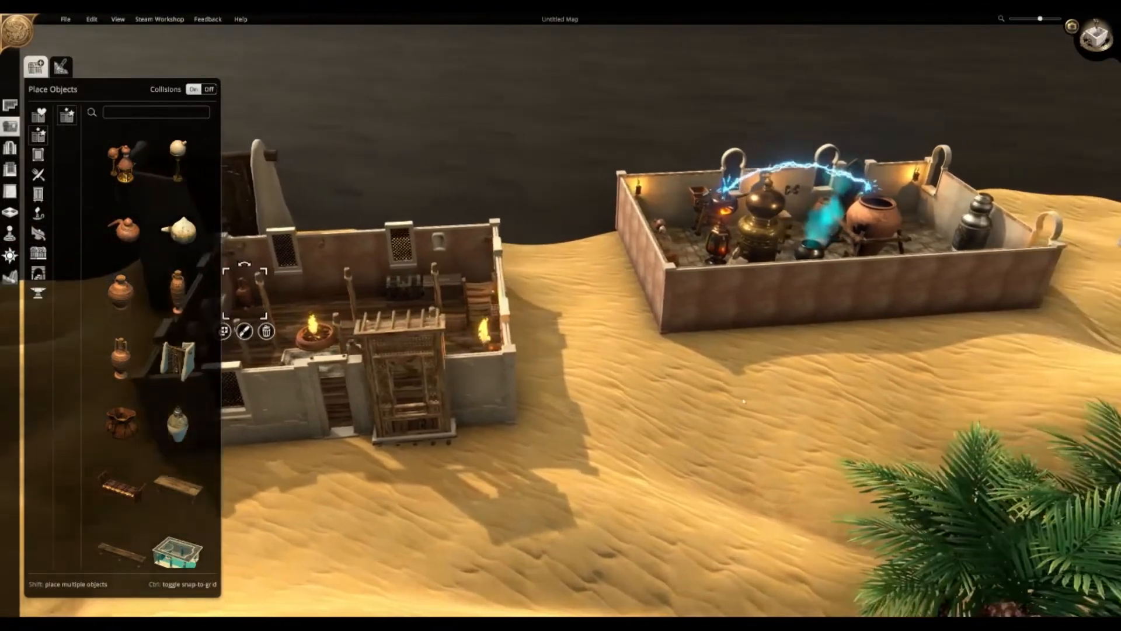
middle_click_drag(400, 343, 930, 373)
key("w")
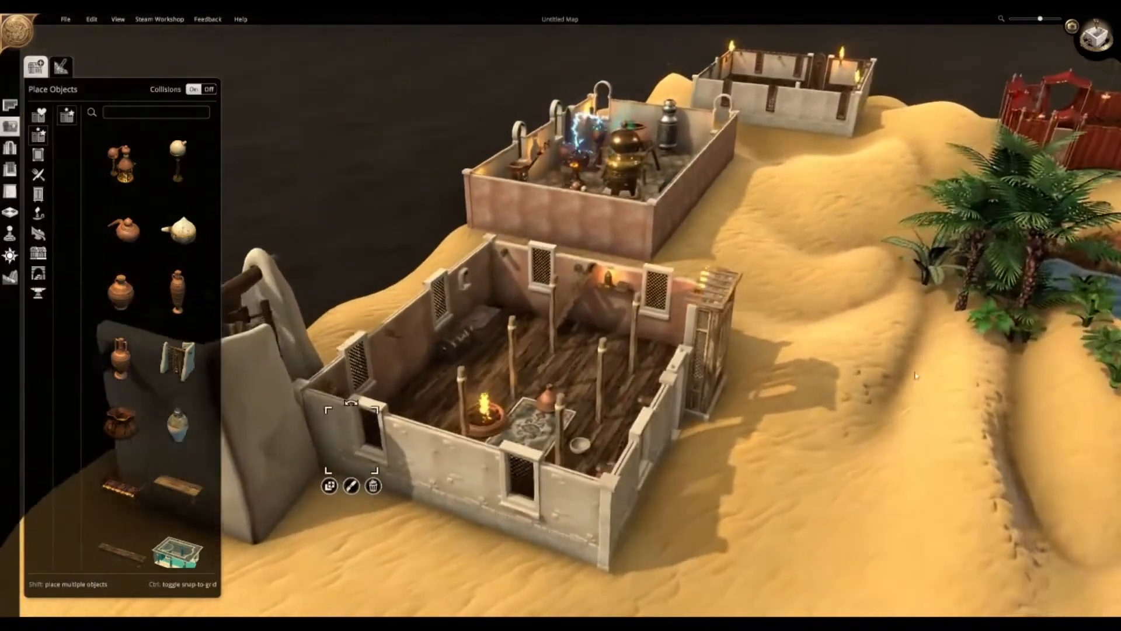
- Change the laboratory's inner walls to the reddish plaster wall and its outer walls to the pale worn plaster wall
key("s")
key("a")
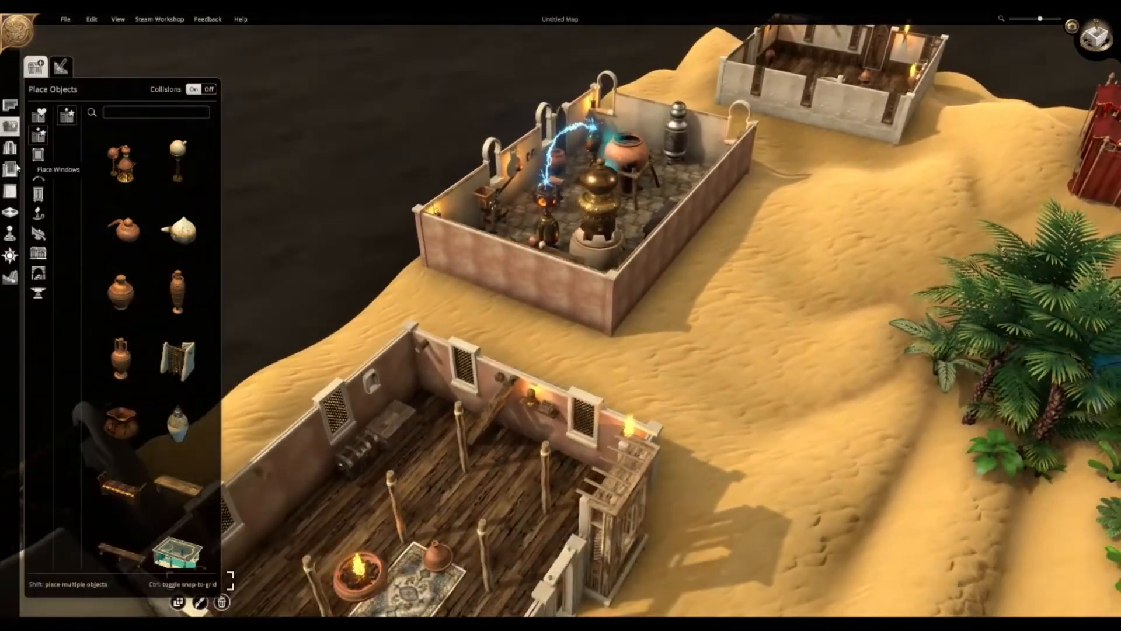
left_click(19, 196)
left_click(150, 237)
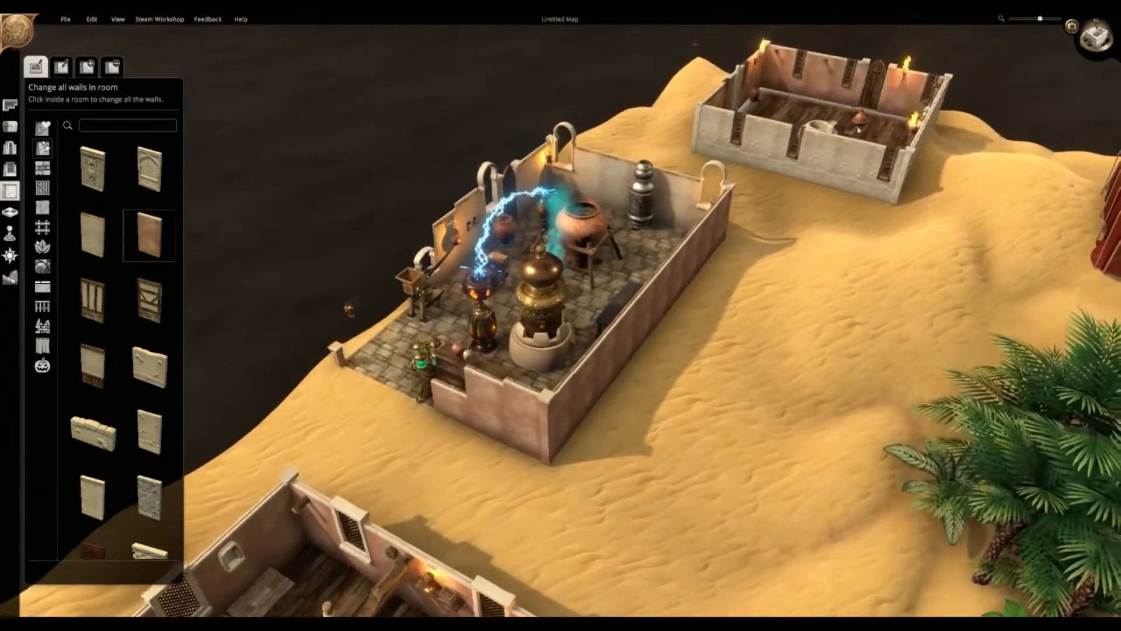
left_click(826, 117)
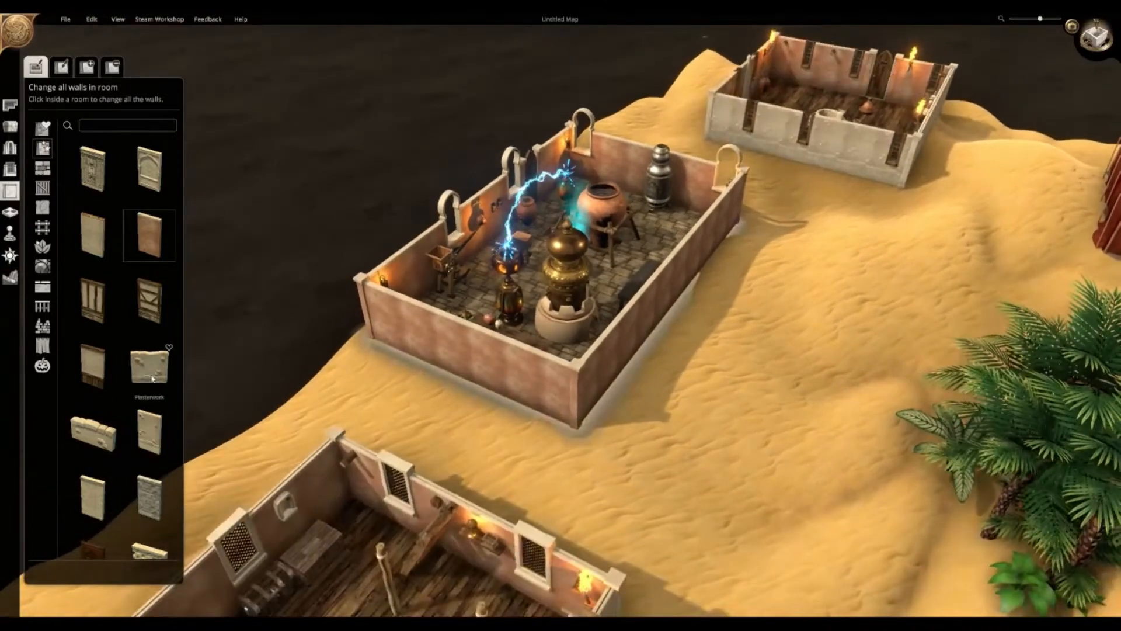
left_click(150, 374)
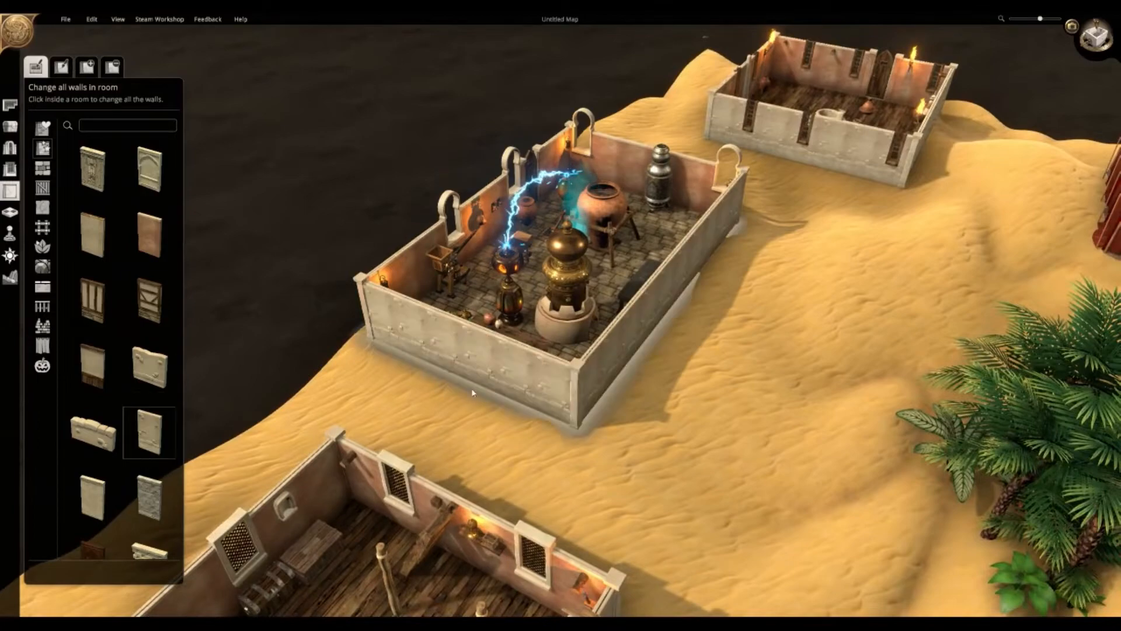
left_click(561, 384)
- Examine the red tents, the neighbouring hovel and the surrounding sand from several sides
middle_click_drag(561, 383, 439, 371)
key("s")
key("d")
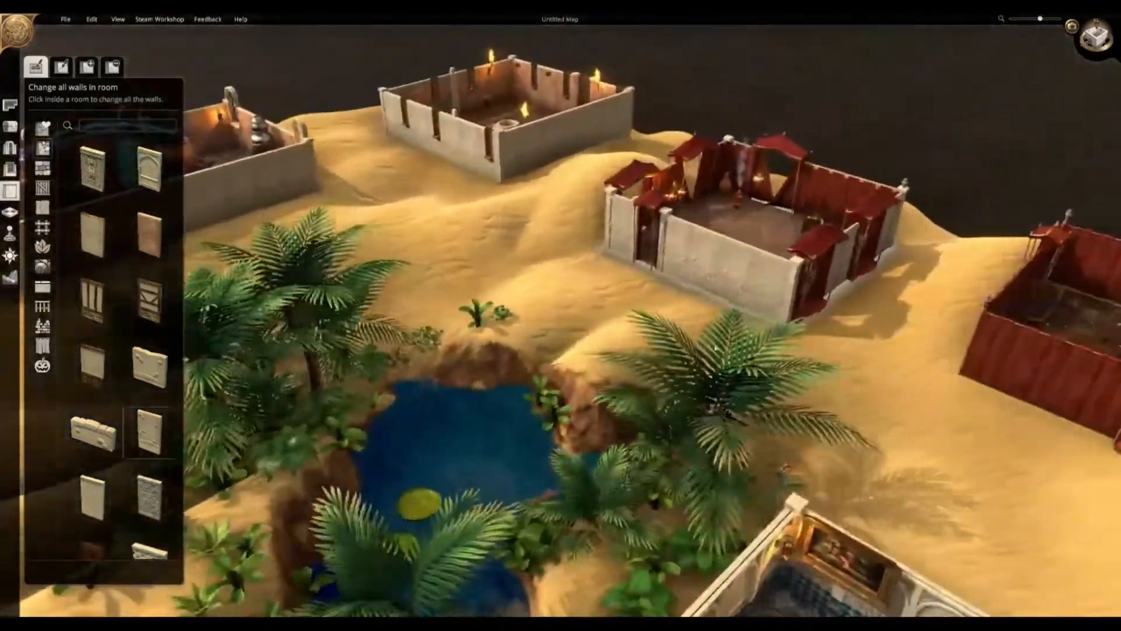
key("s")
key("d")
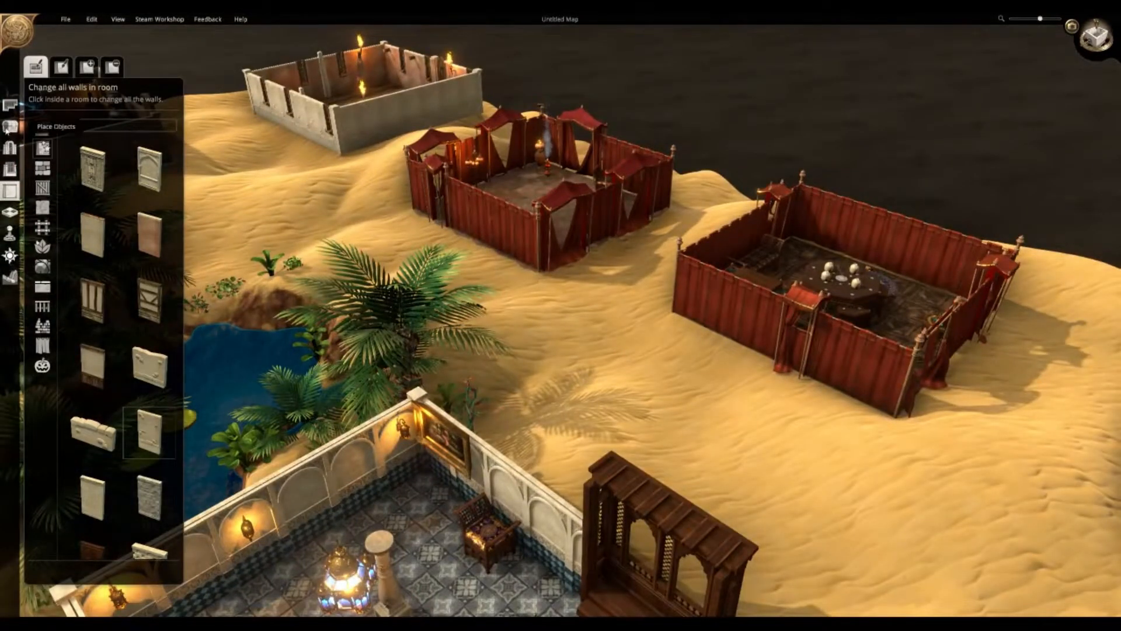
key("s")
middle_click_drag(613, 294, 689, 317)
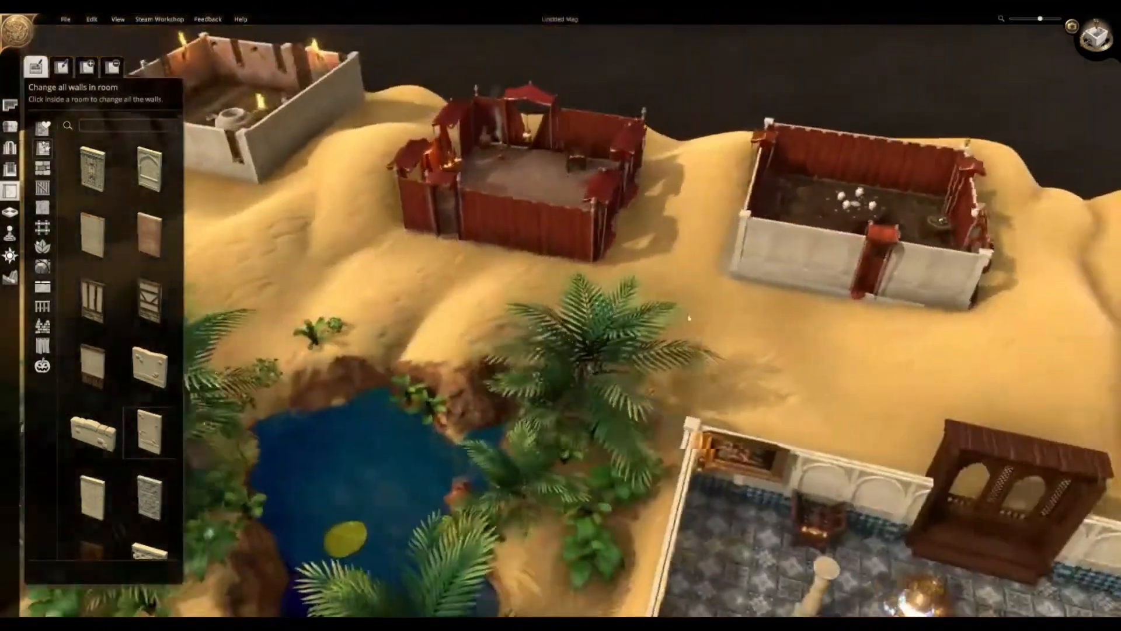
key("w")
key("w")
key("d")
key("a")
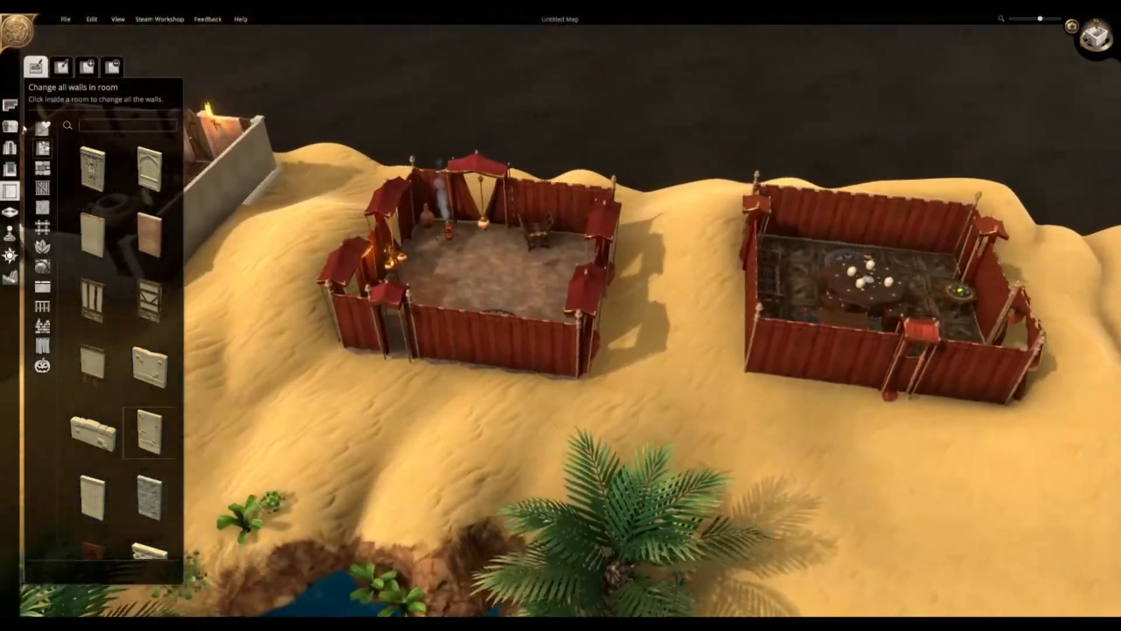
left_click(10, 126)
key("d")
middle_click_drag(783, 367, 727, 342)
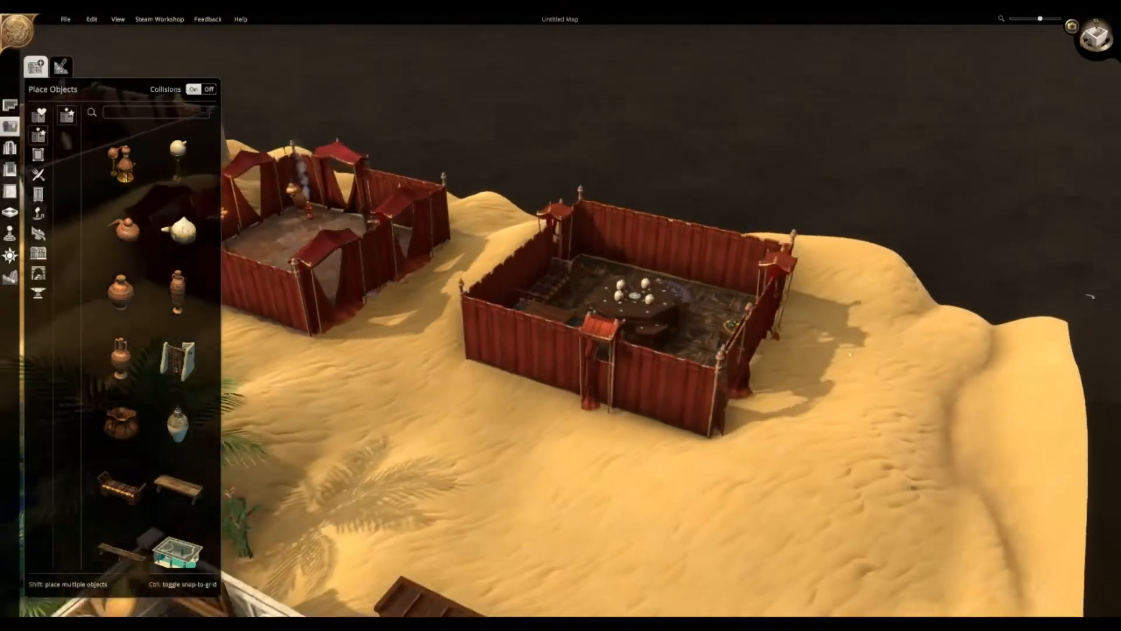
left_click(795, 434)
key("a")
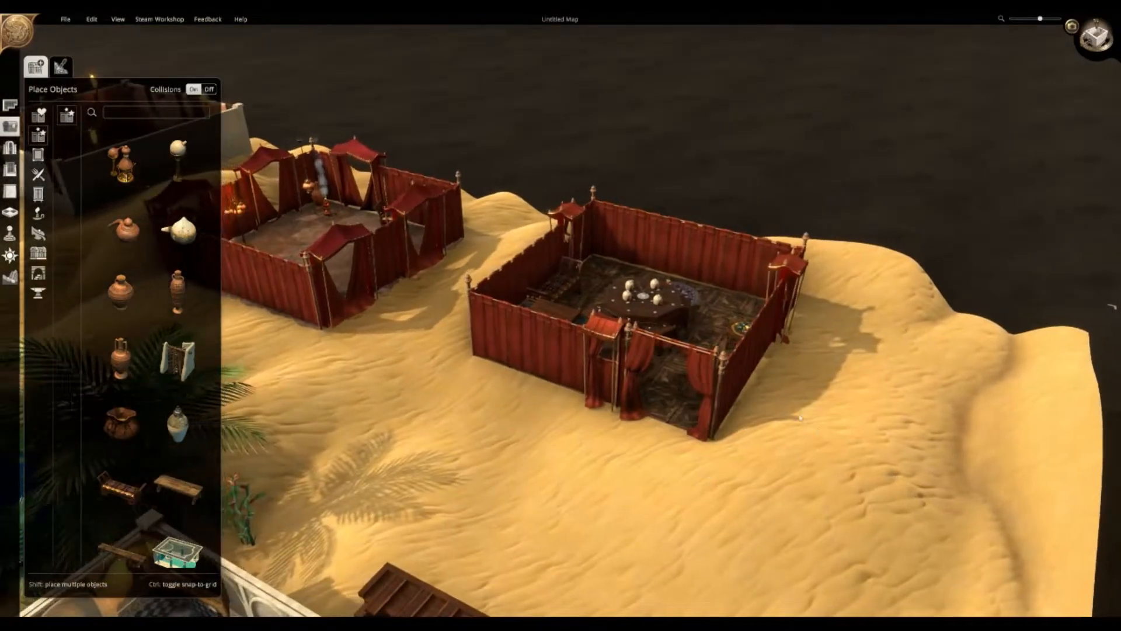
middle_click_drag(491, 379, 775, 245)
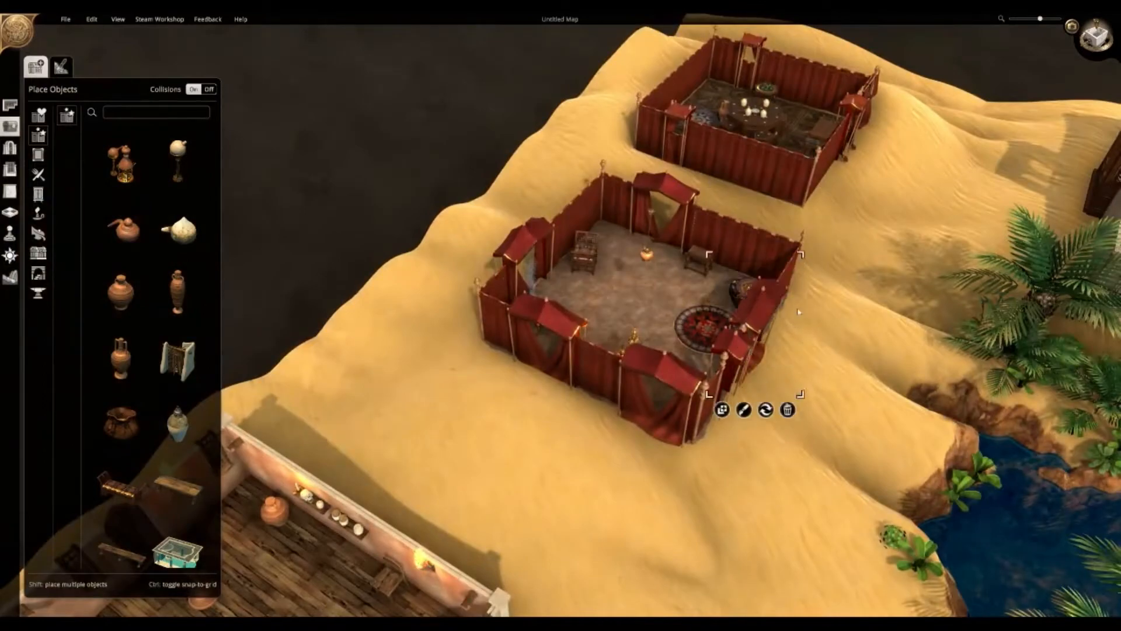
middle_click_drag(885, 297, 857, 426)
key("s")
scroll(656, 406, "down", 2)
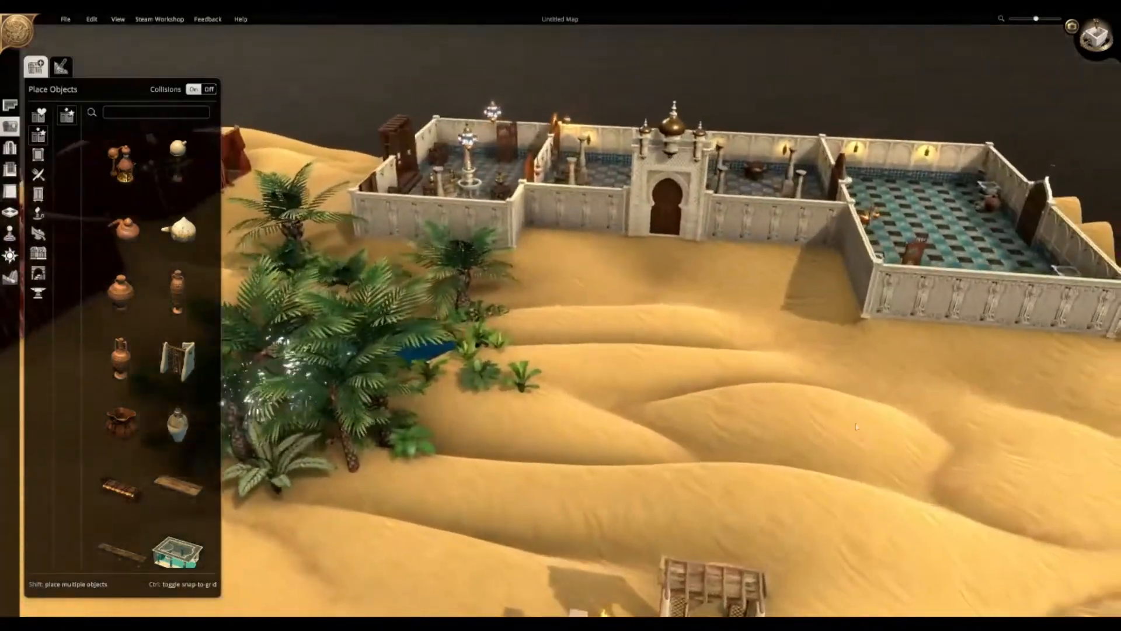
scroll(178, 359, "down", 2)
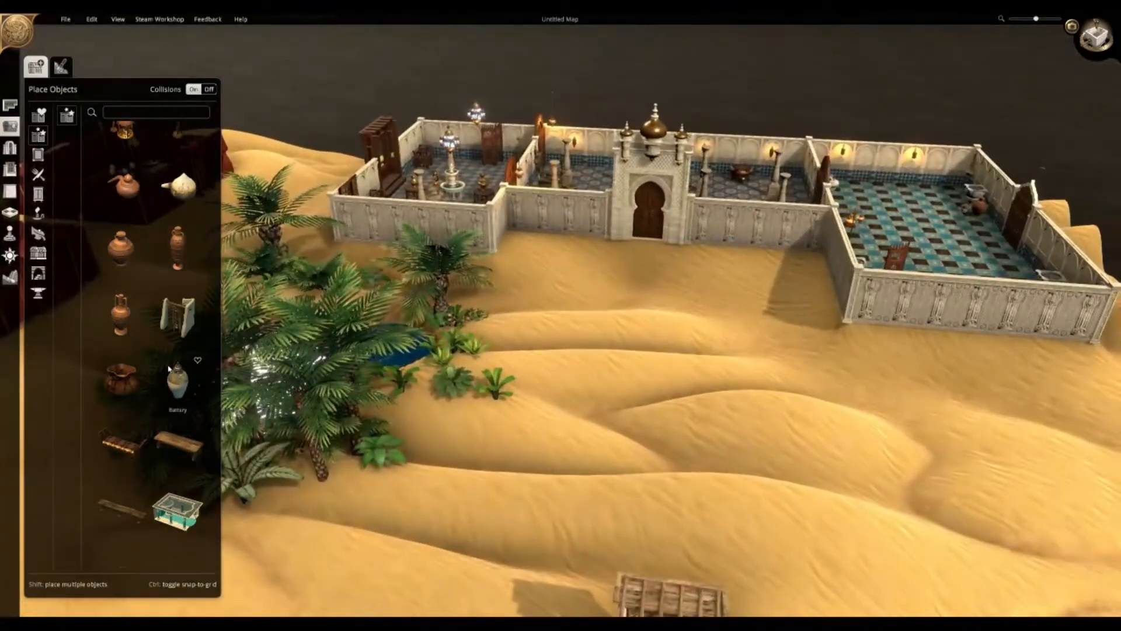
left_click(178, 336)
key("w")
key("w")
middle_click_drag(479, 397, 524, 417)
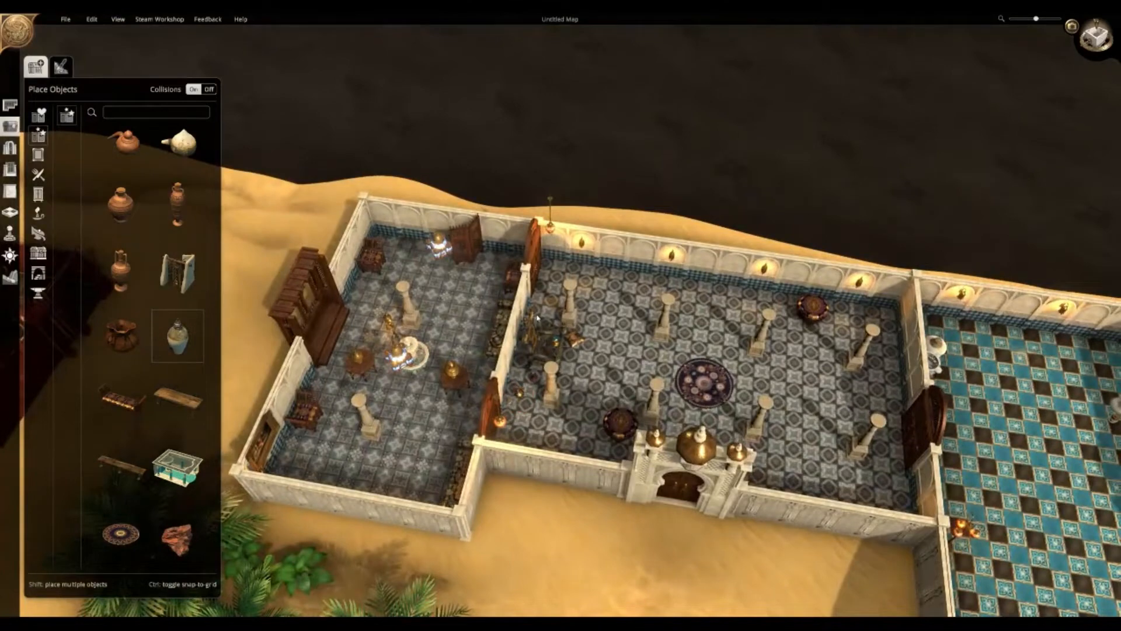
key("w")
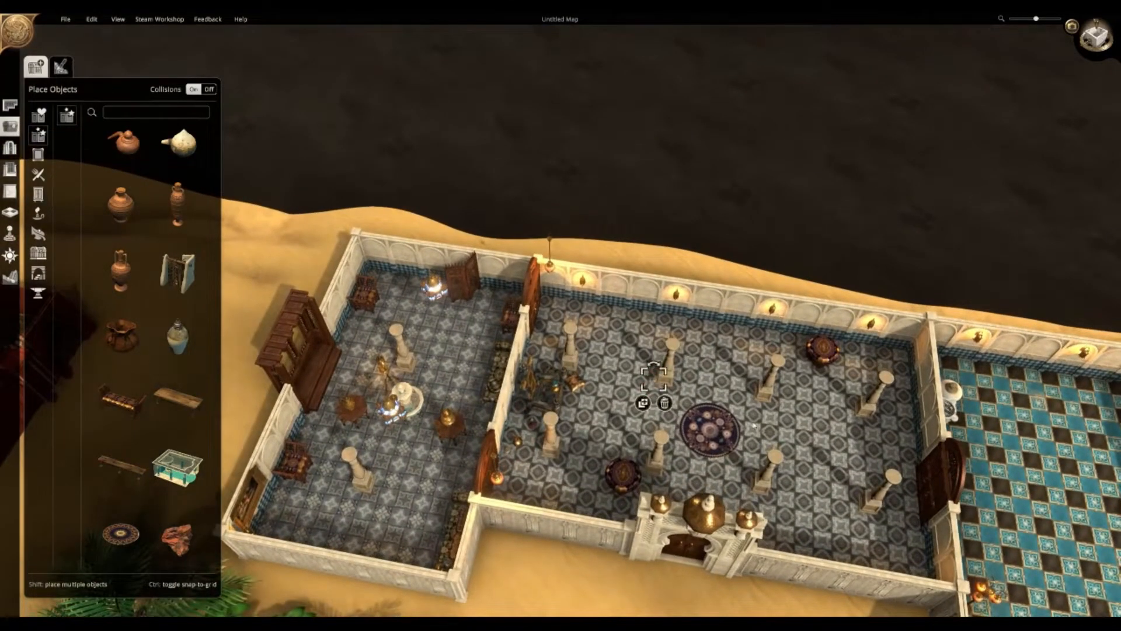
key("d")
key("s")
left_click(177, 467)
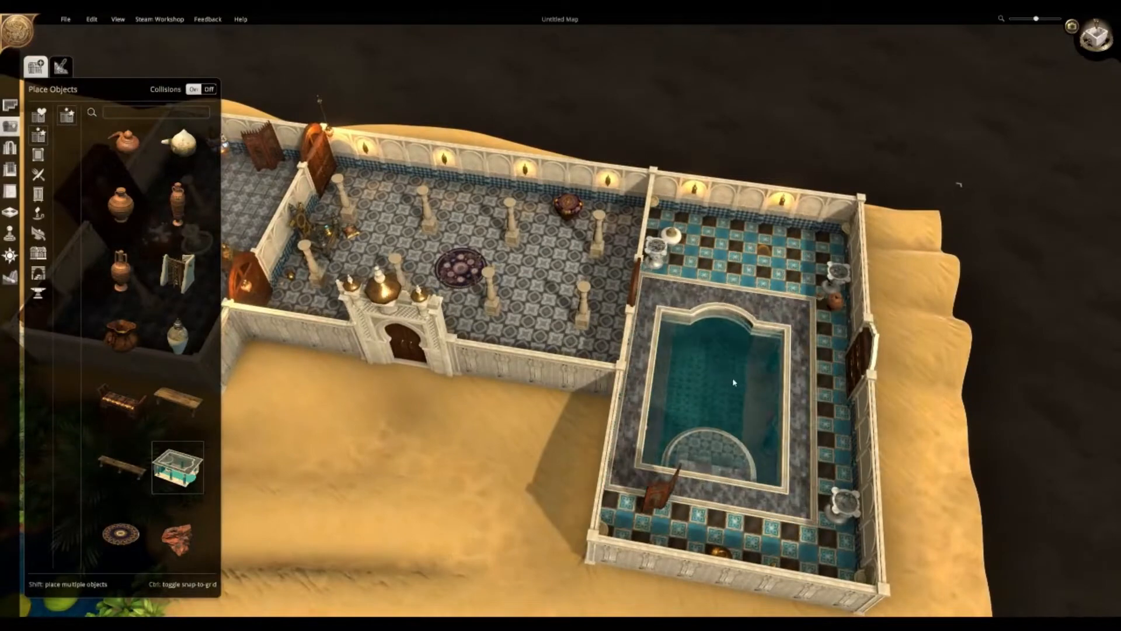
- Place one cushioned bench against the palace hall's rear wall and another against the rear wall of the blue-tiled room
left_click(112, 425)
key("w")
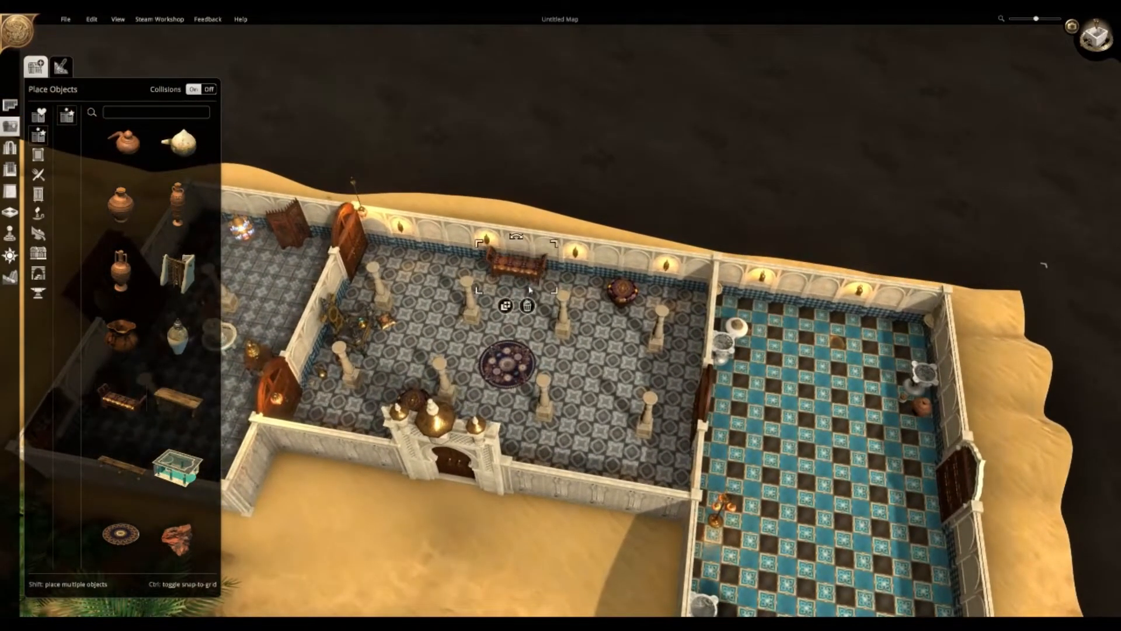
key("a")
left_click(554, 265)
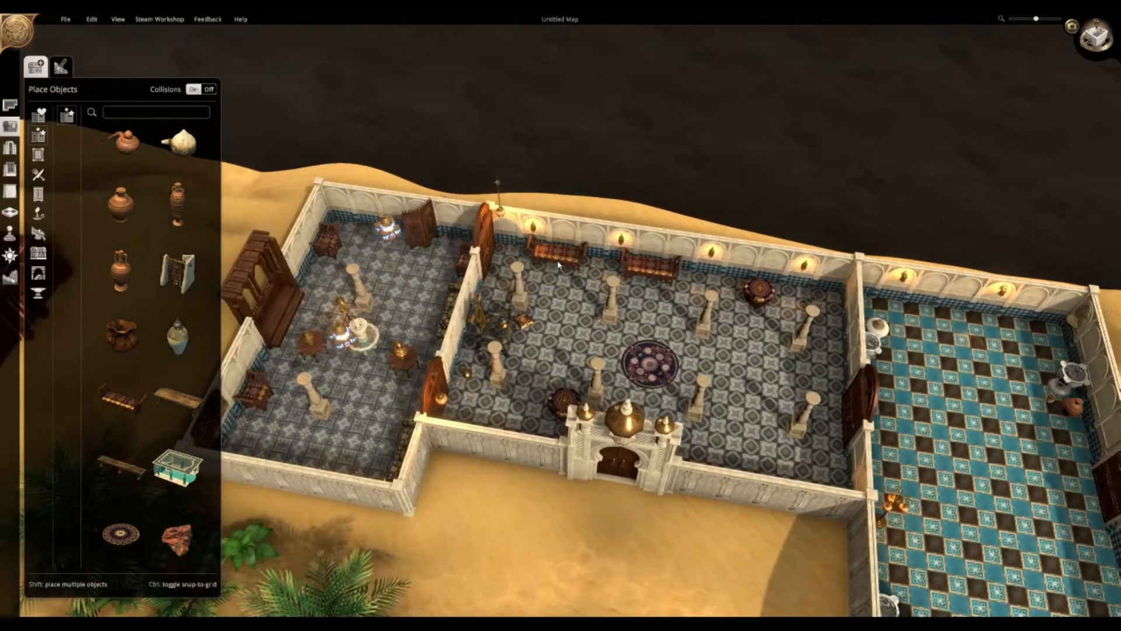
key("a")
key("d")
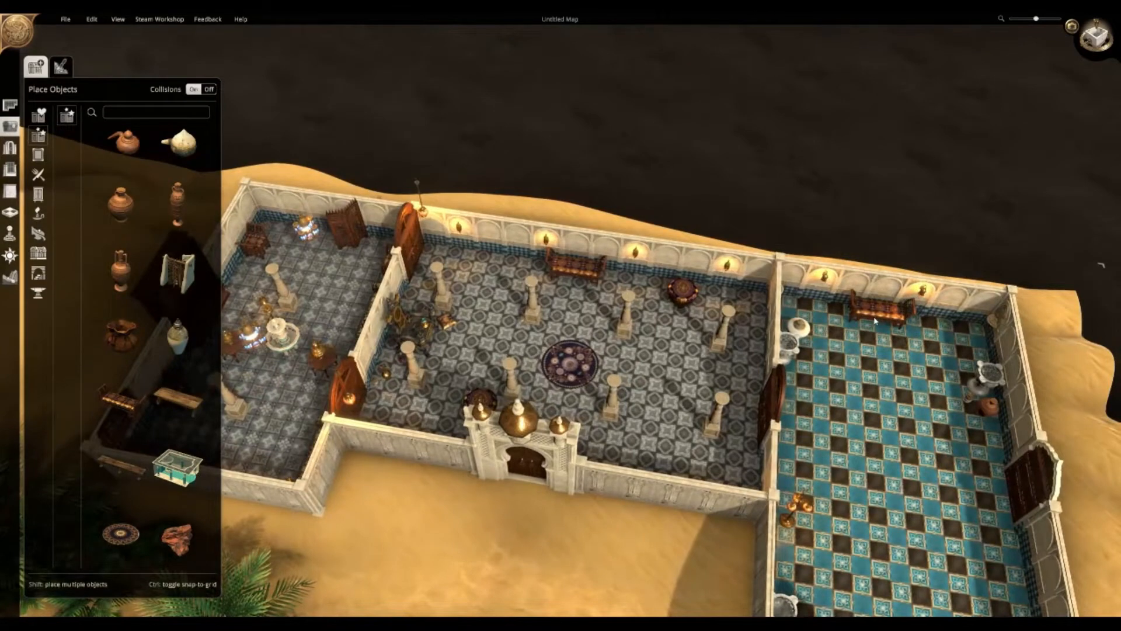
left_click(874, 320)
- Place the round patterned rug on the wooden floor of the hovel between the laboratory and the red tent
key("s")
scroll(136, 464, "down", 3)
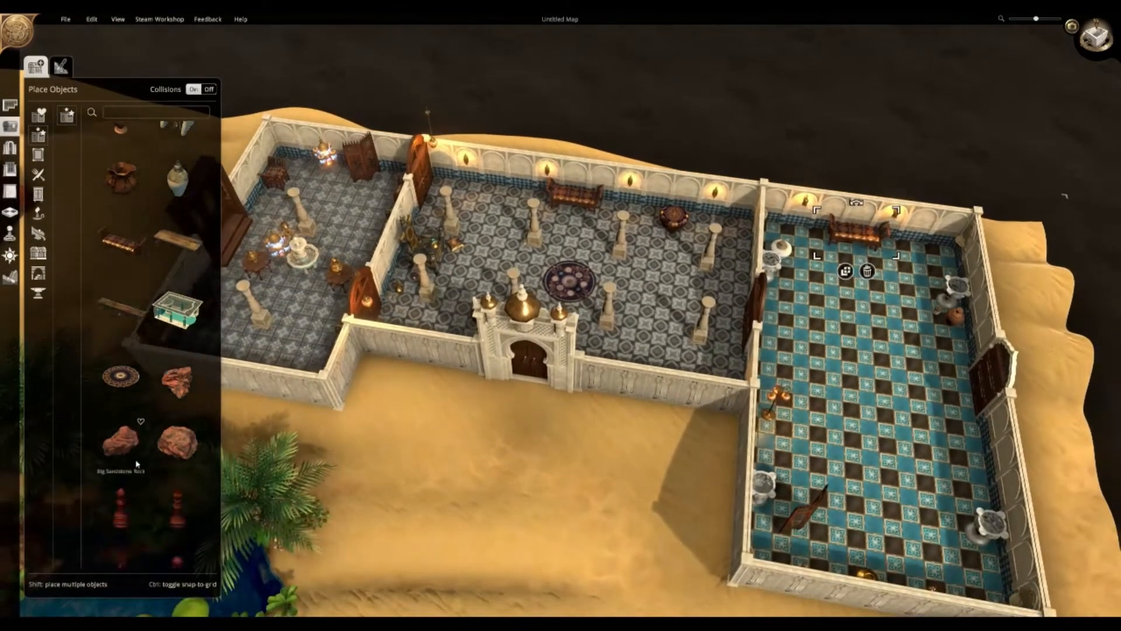
left_click(132, 383)
key("s")
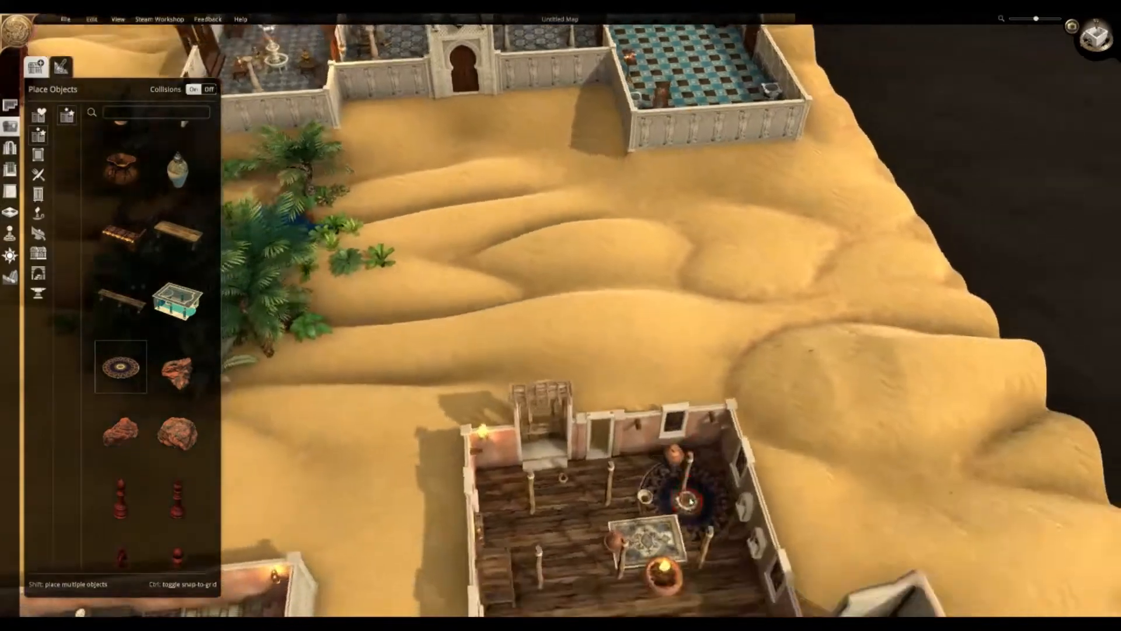
key("s")
mouse_move(690, 500)
middle_mouse_down()
mouse_move(719, 503)
mouse_move(755, 480)
mouse_move(653, 511)
mouse_move(676, 503)
middle_mouse_up()
key("a")
key("a")
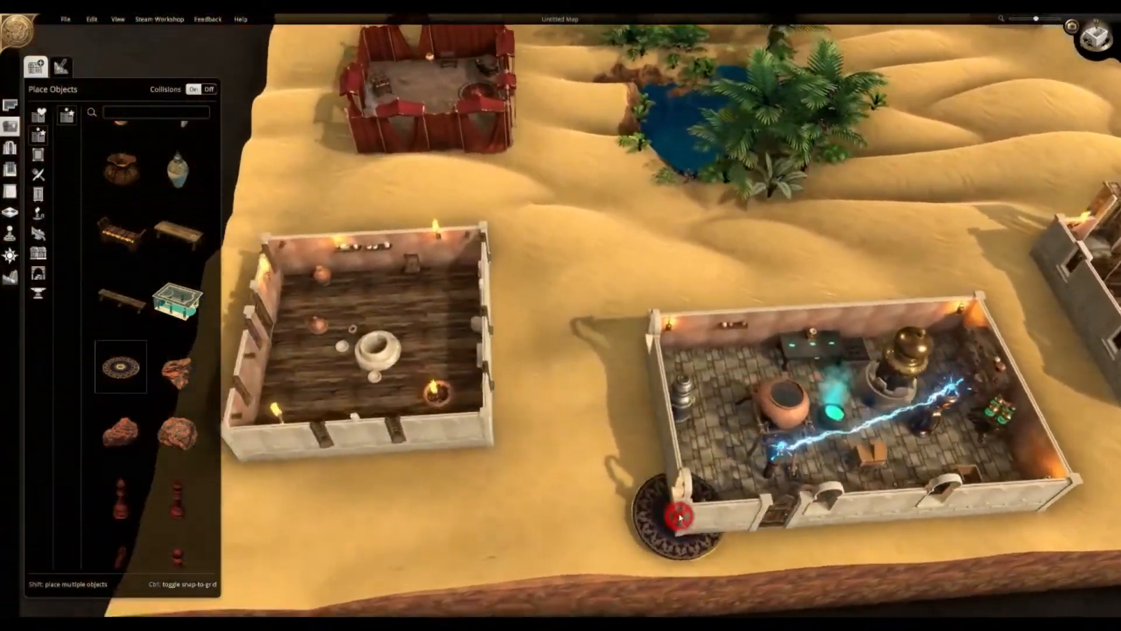
key("w")
key("w")
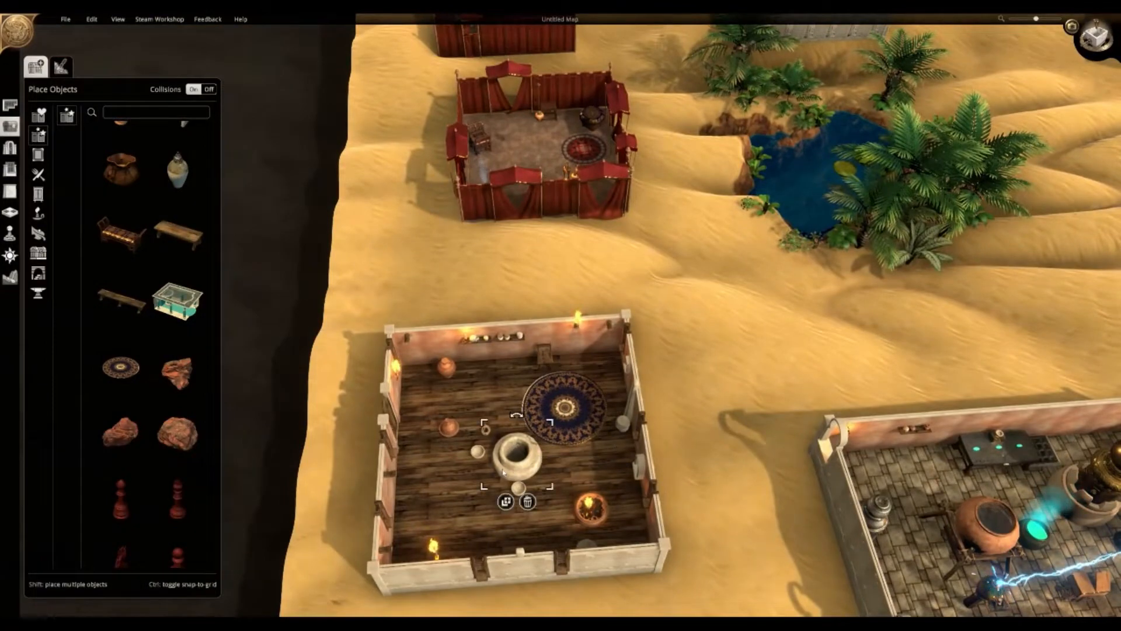
- Move the large white stone pot out of the hovel onto the open sand towards the oasis pond
key("s")
left_click_drag(503, 472, 643, 437)
key("d")
key("d")
key("w")
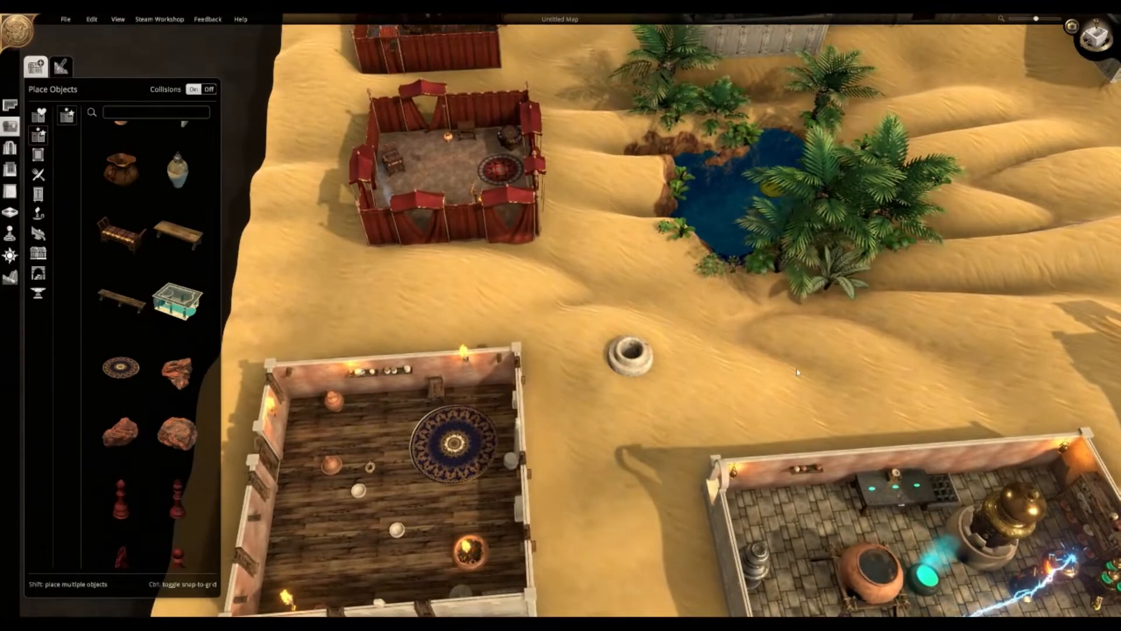
- Place the wooden cabinet against the palace hall's rear wall, between two wall lamps beside the cushioned bench
key("s")
key("a")
scroll(175, 409, "down", 3)
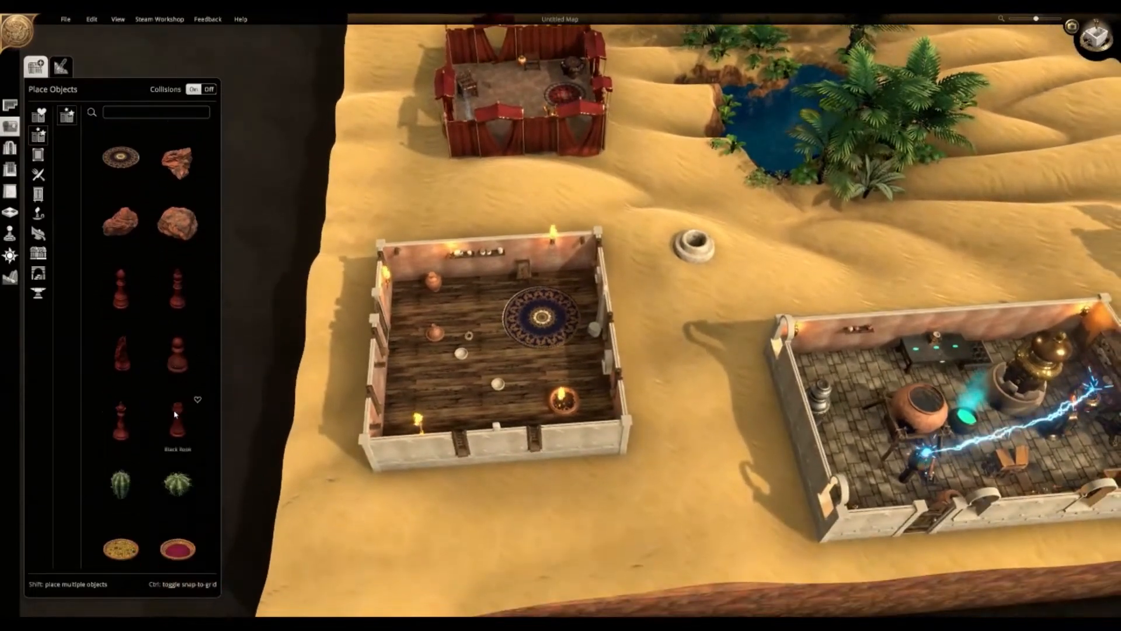
scroll(175, 415, "down", 5)
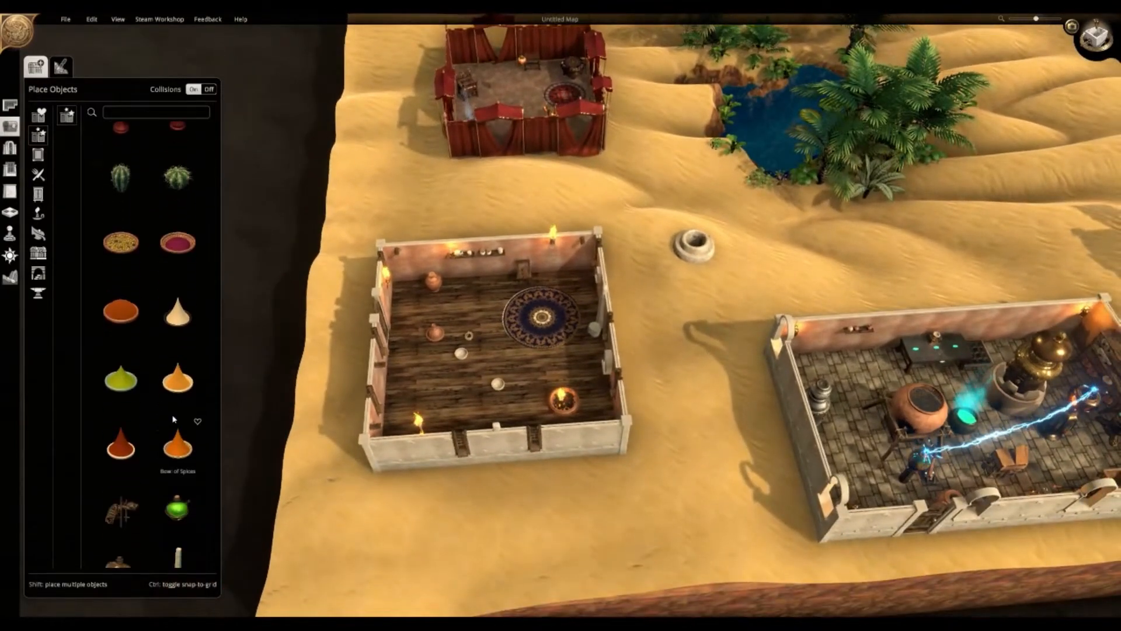
scroll(174, 418, "down", 2)
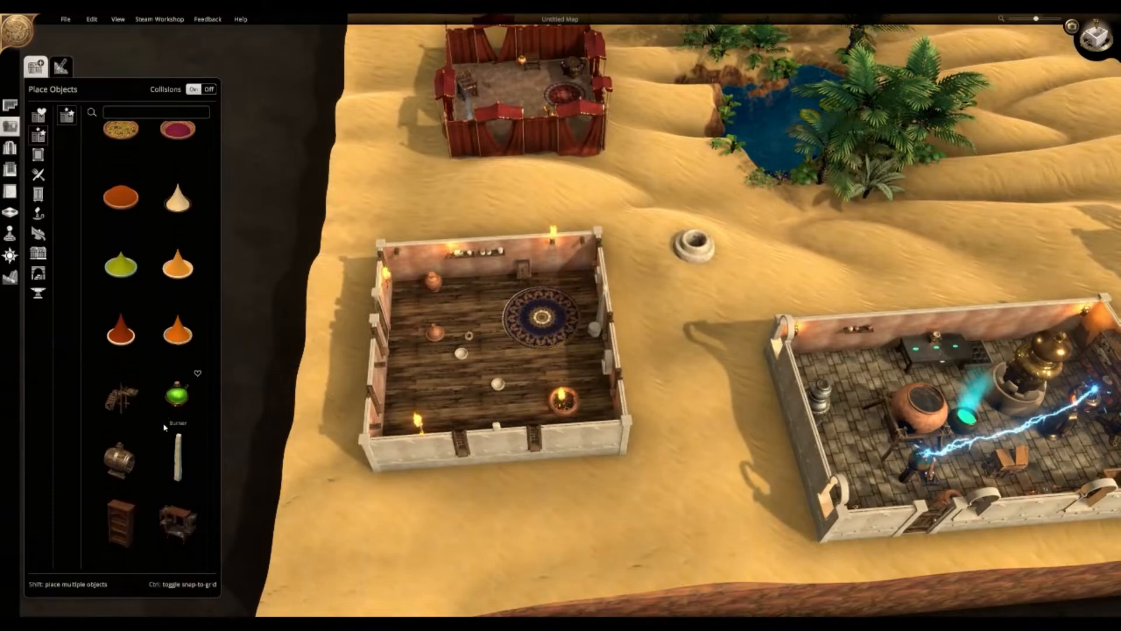
scroll(146, 425, "down", 1)
scroll(163, 438, "down", 1)
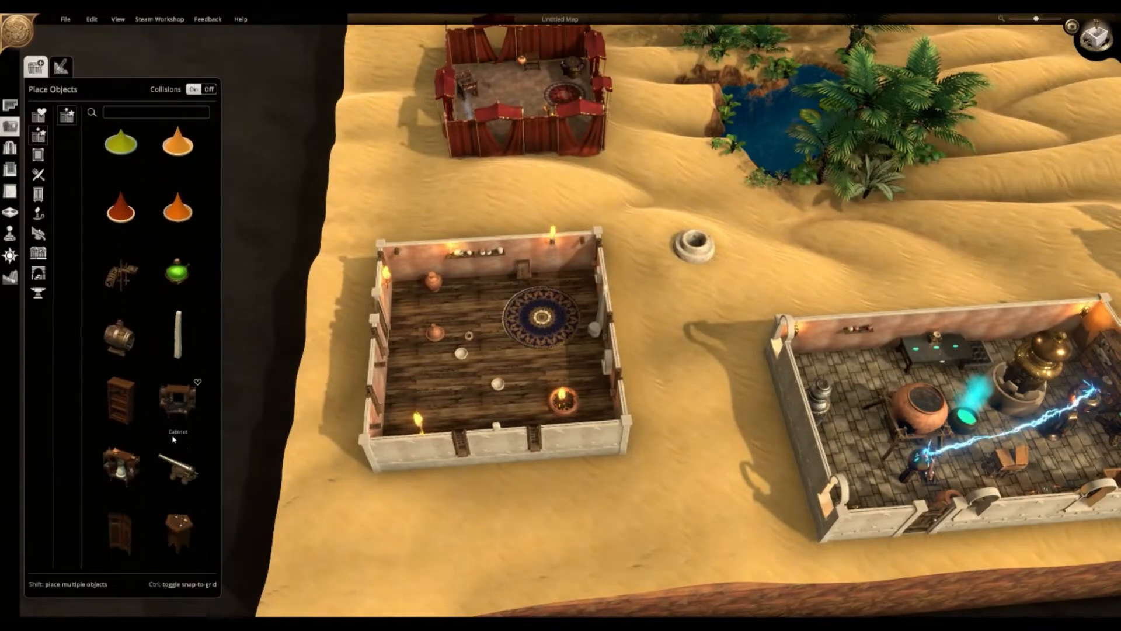
left_click(178, 417)
key("w")
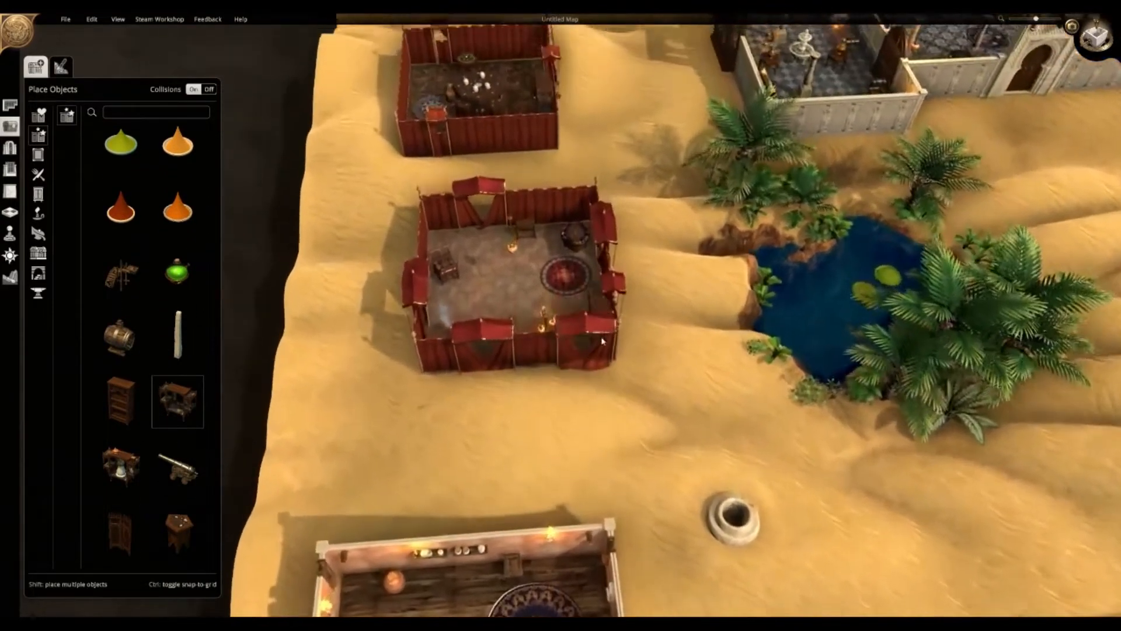
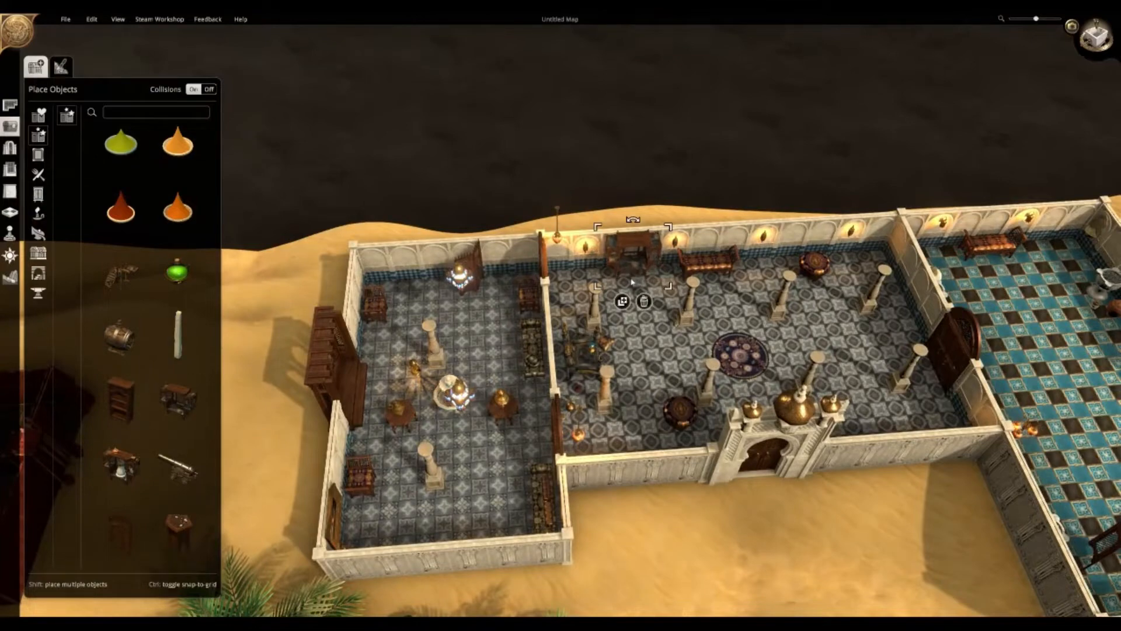
middle_click_drag(659, 355, 602, 345)
scroll(601, 344, "up", 3)
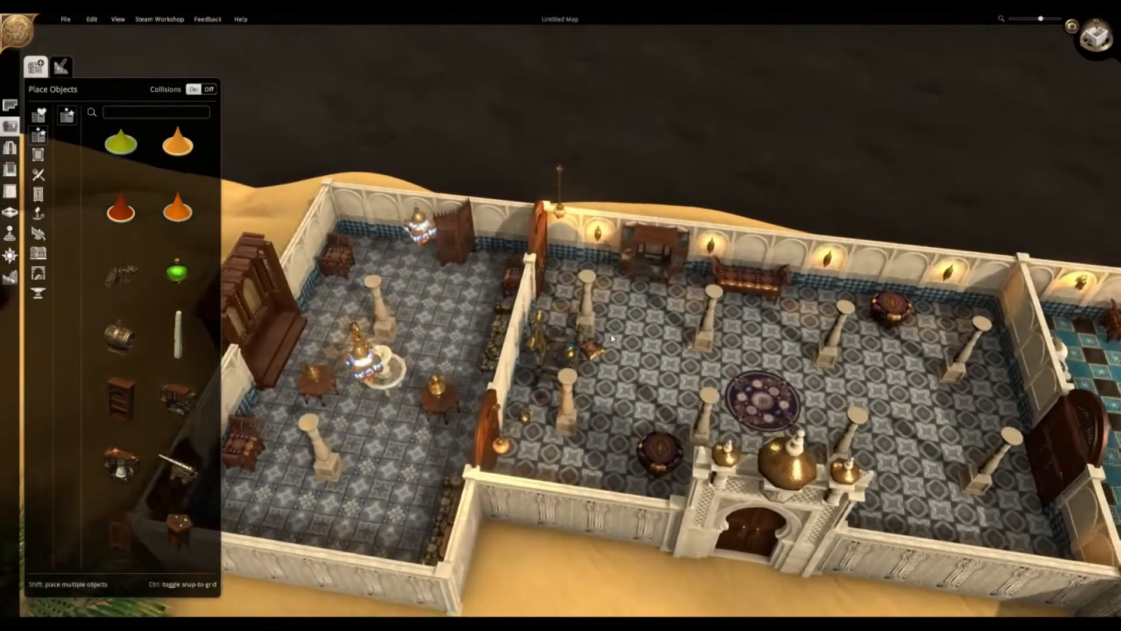
scroll(155, 436, "down", 3)
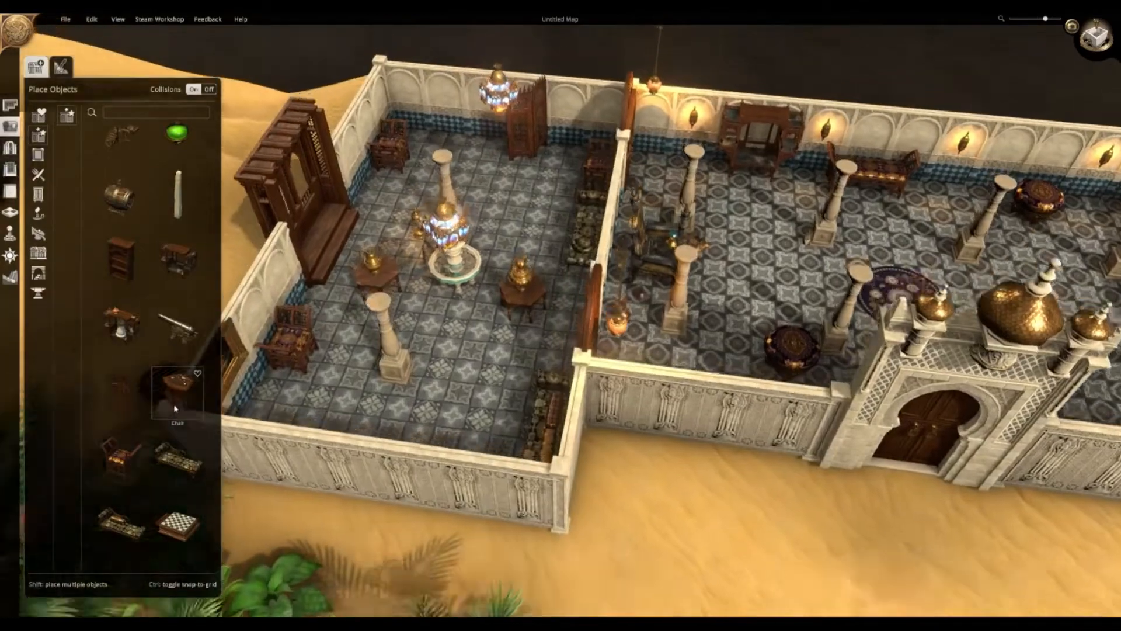
left_click(176, 409)
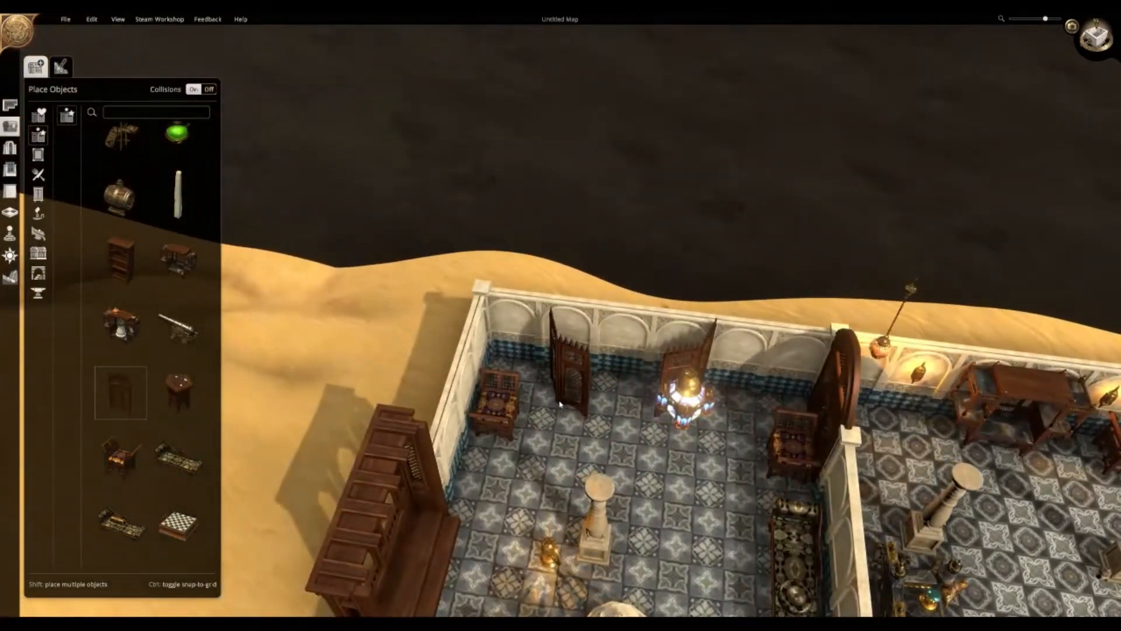
key("s")
key("a")
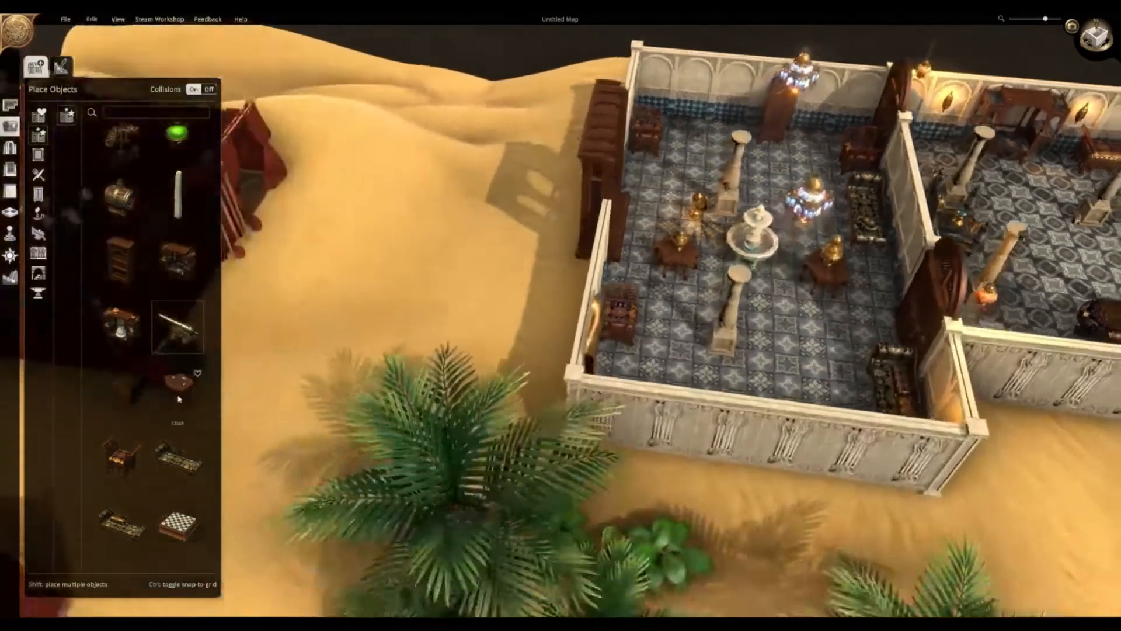
- Place the cushioned wooden chair in the palace hall's rear corner, against the wall shared with the blue-tiled room
left_click(133, 458)
key("d")
key("w")
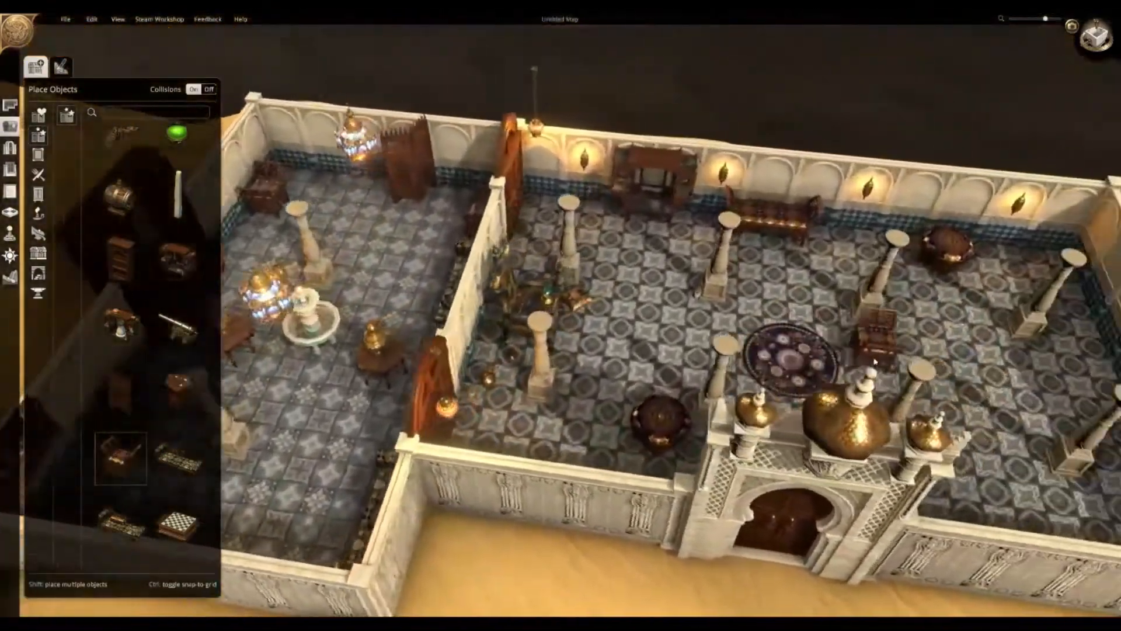
middle_click_drag(874, 362, 842, 403)
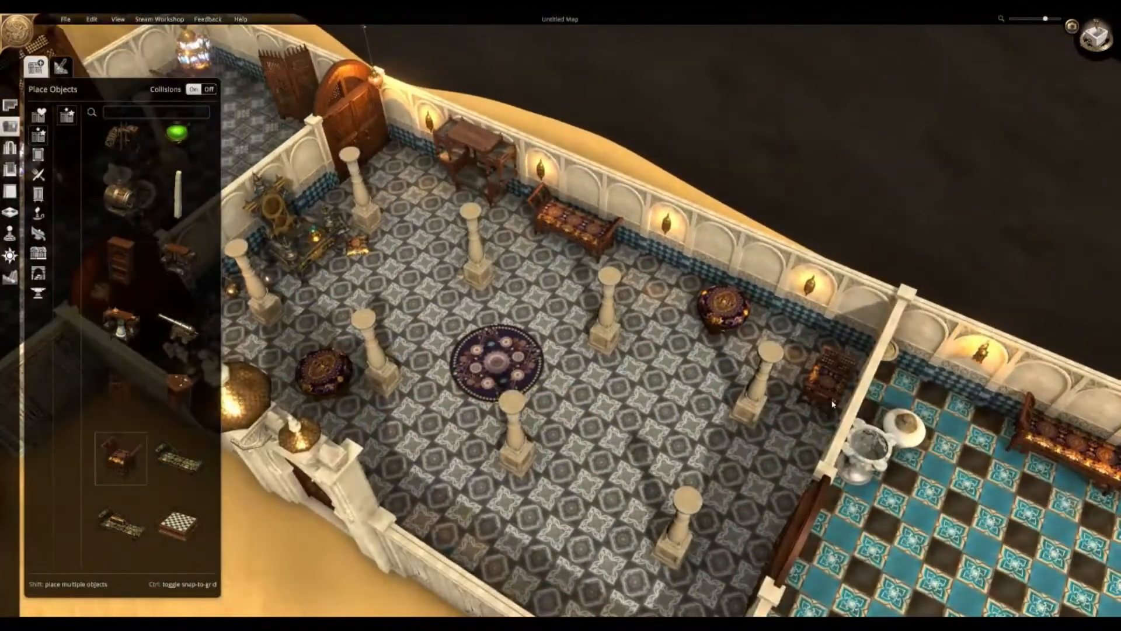
middle_click_drag(690, 452, 298, 447)
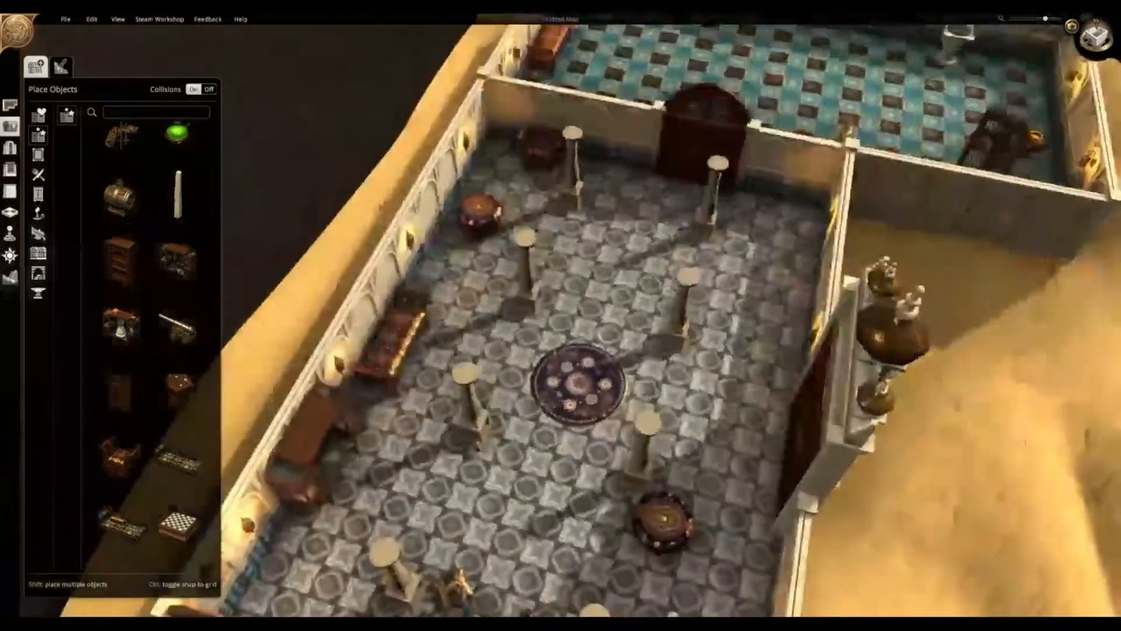
- Place the small carved wooden table in the palace hall's front corner, beside the door to the blue-tiled room
left_click(190, 397)
key("w")
key("d")
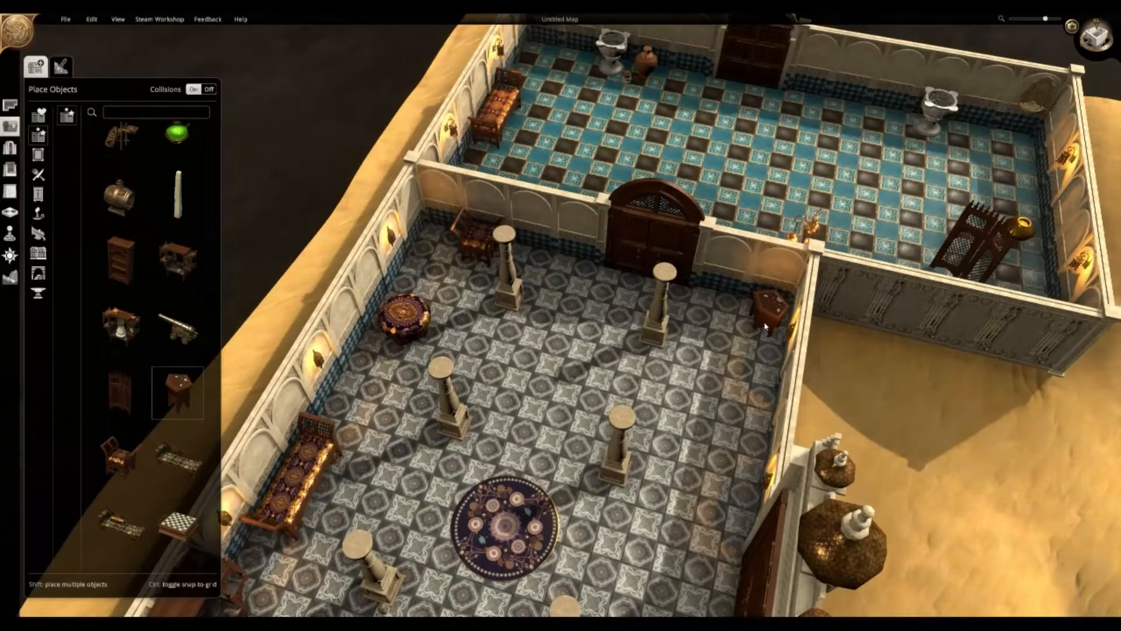
key("s")
- Place the Burnished Chaise Longue against the outer wall of the blue-tiled room, between its wooden door and a stone basin
scroll(158, 522, "down", 1)
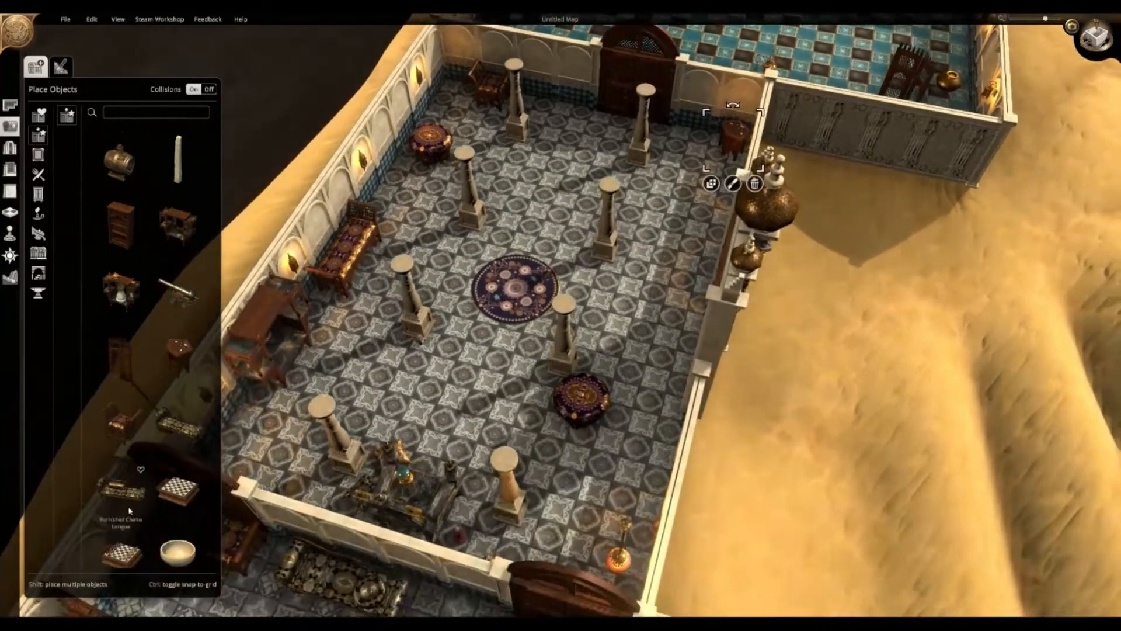
left_click(129, 491)
key("a")
key("e")
key("w")
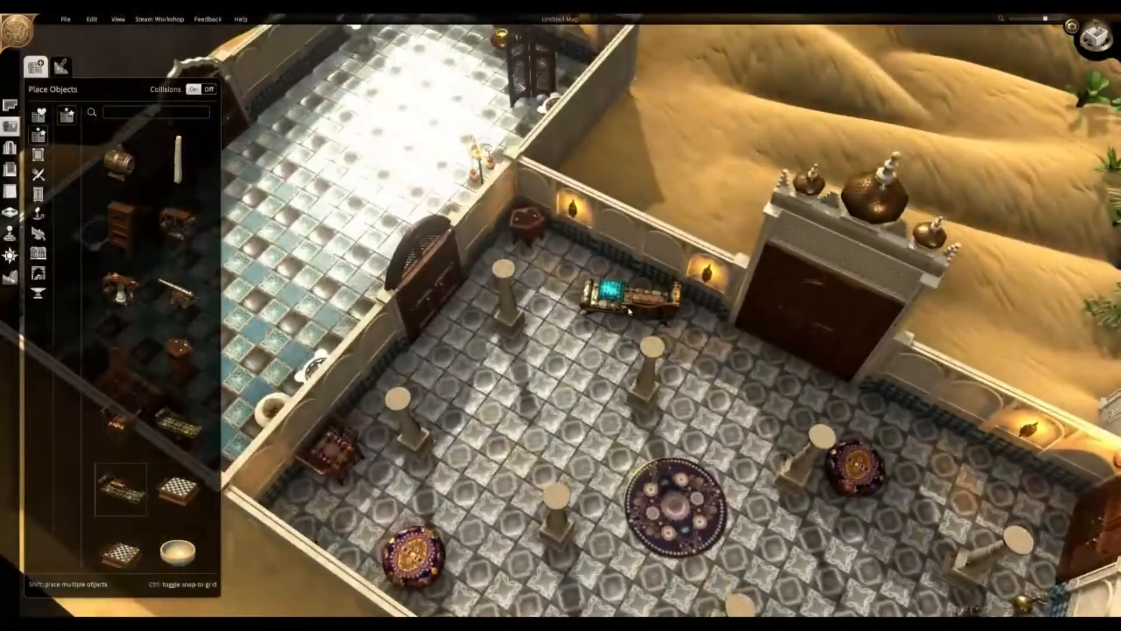
key("a")
key("a")
key("w")
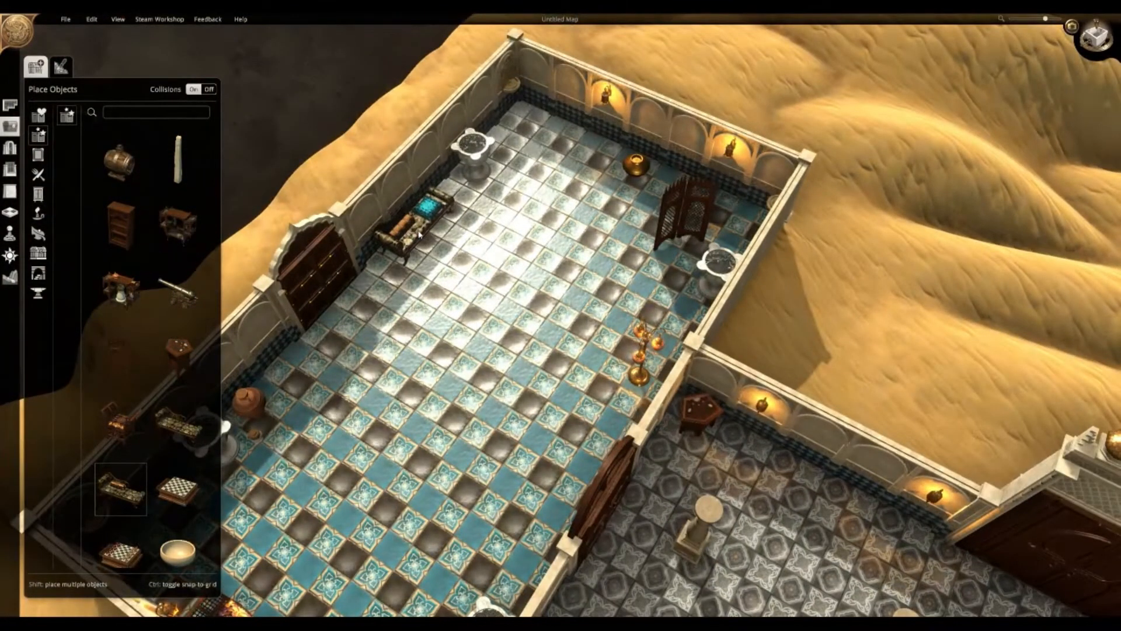
- Place a Clay Bowl on the floor of the blue-tiled room, between the chaise longue and the stone basin
key("s")
key("a")
scroll(193, 525, "down", 1)
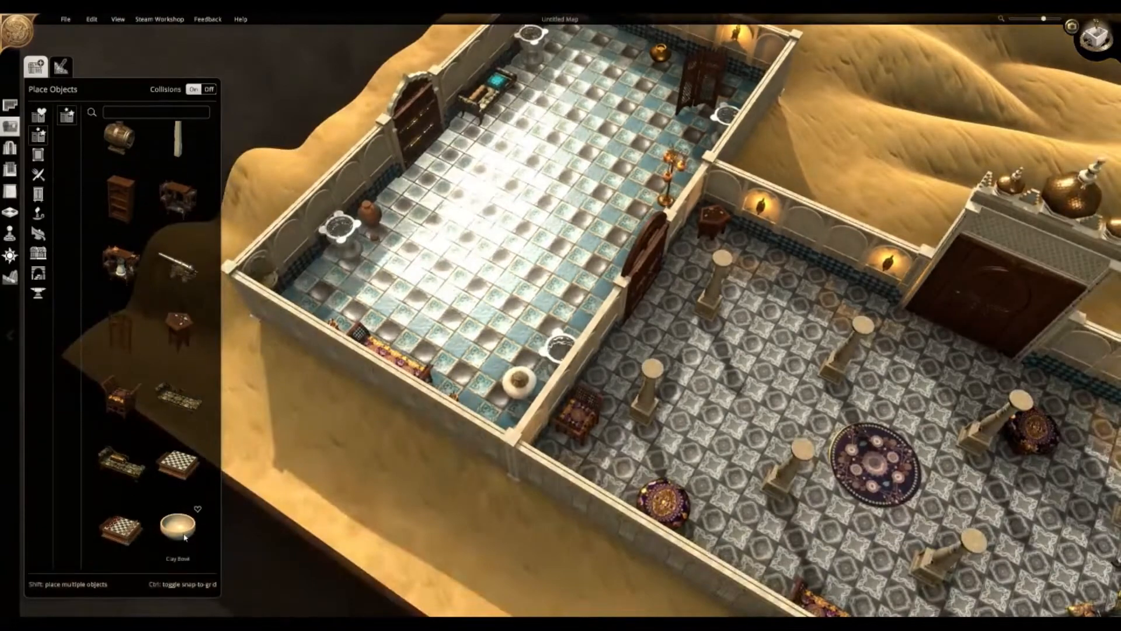
left_click(183, 532)
key("w")
key("d")
key("w")
key("d")
key("e")
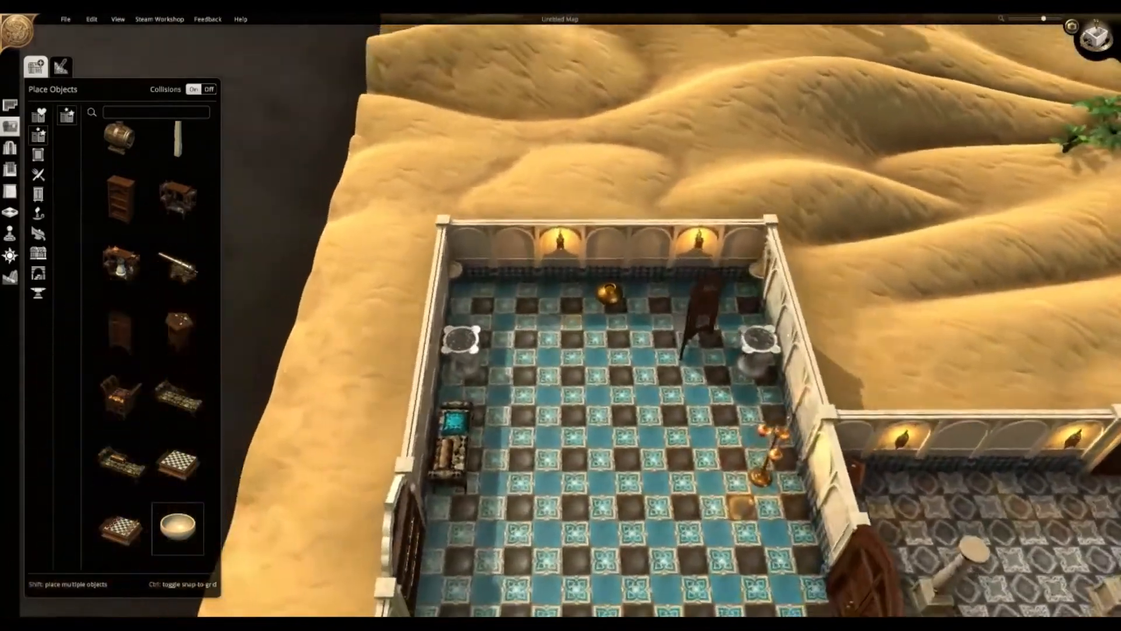
key("w")
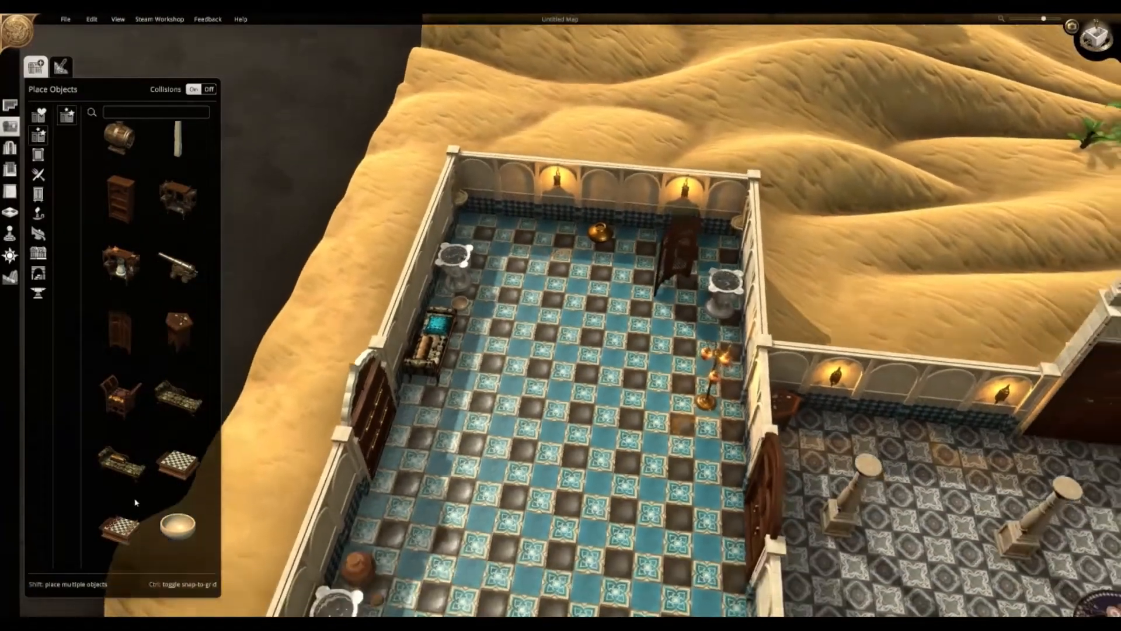
- Place a glowing clay pot lamp on the sand outside the fire-pit hovel, beside its front door
scroll(140, 385, "down", 3)
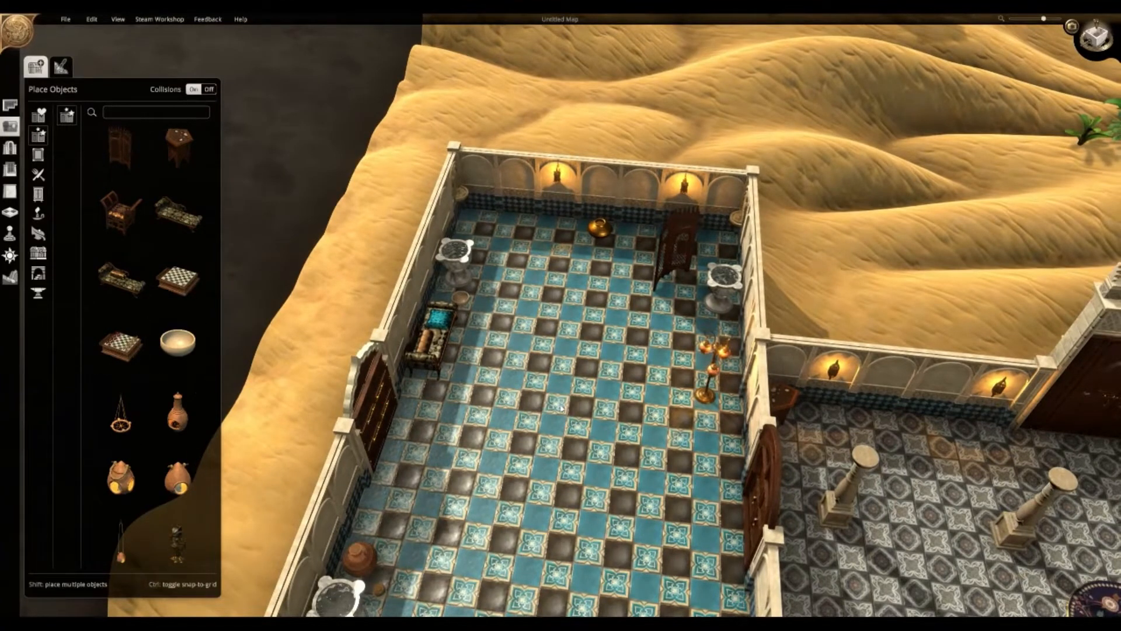
scroll(146, 343, "down", 3)
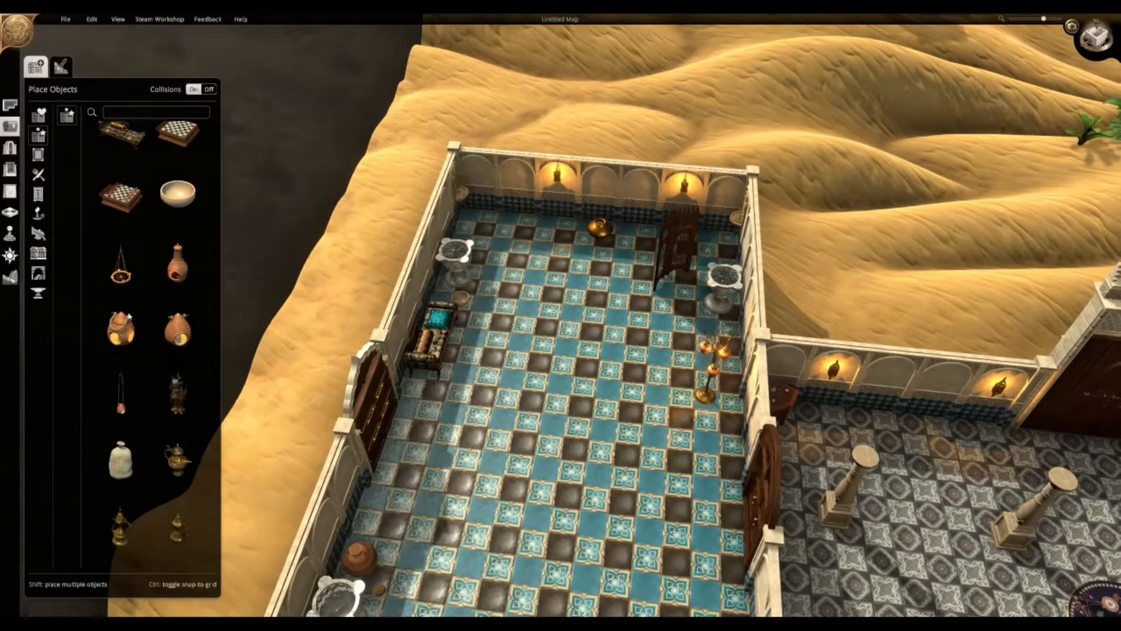
left_click(129, 316)
key("s")
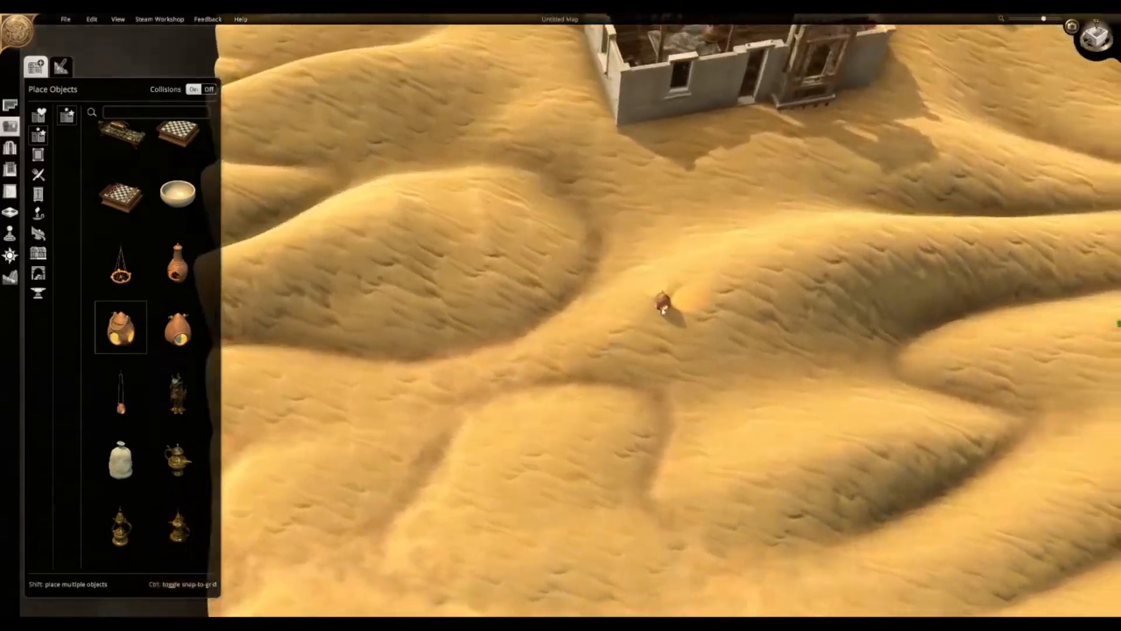
key("w")
key("d")
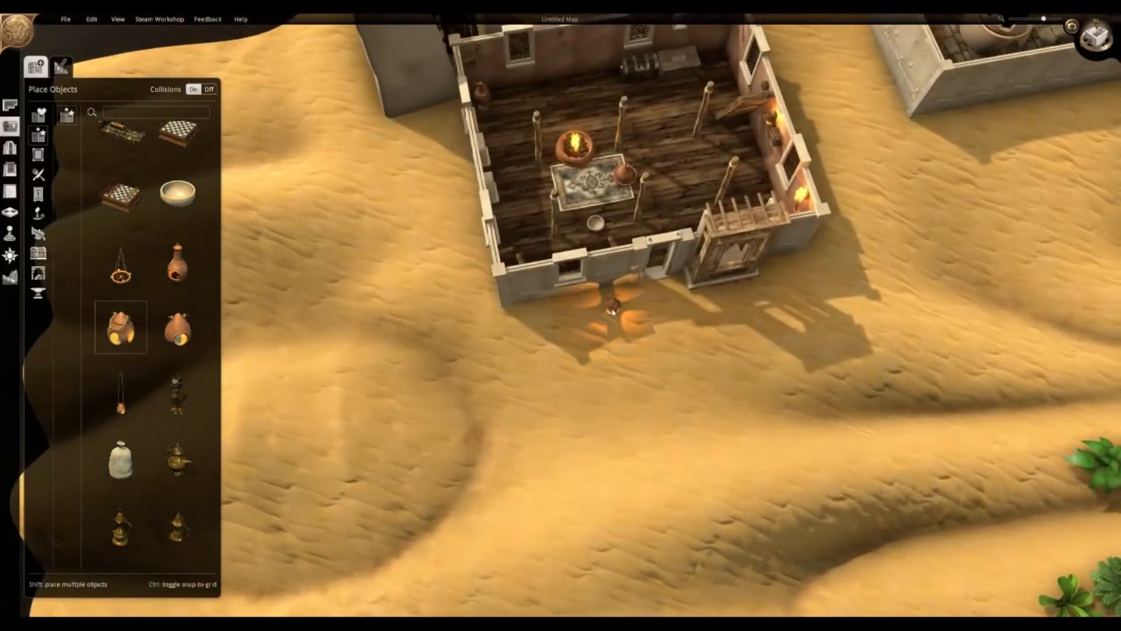
middle_click_drag(738, 321, 822, 296)
- Hang the small corded lamp inside the laboratory
key("w")
key("s")
key("d")
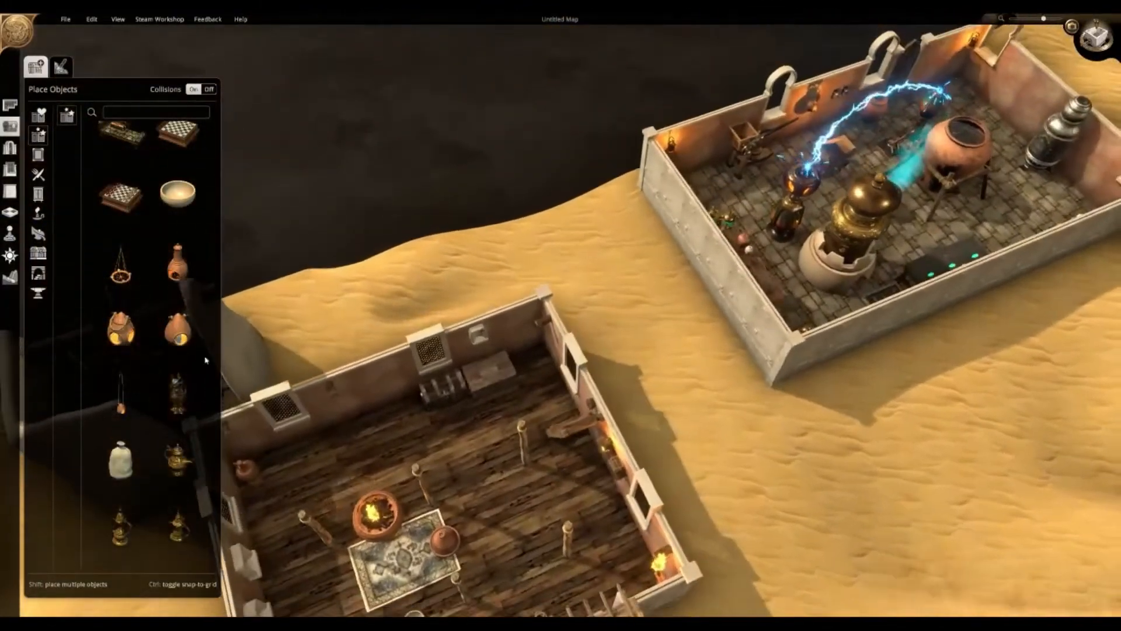
left_click(122, 411)
key("d")
key("w")
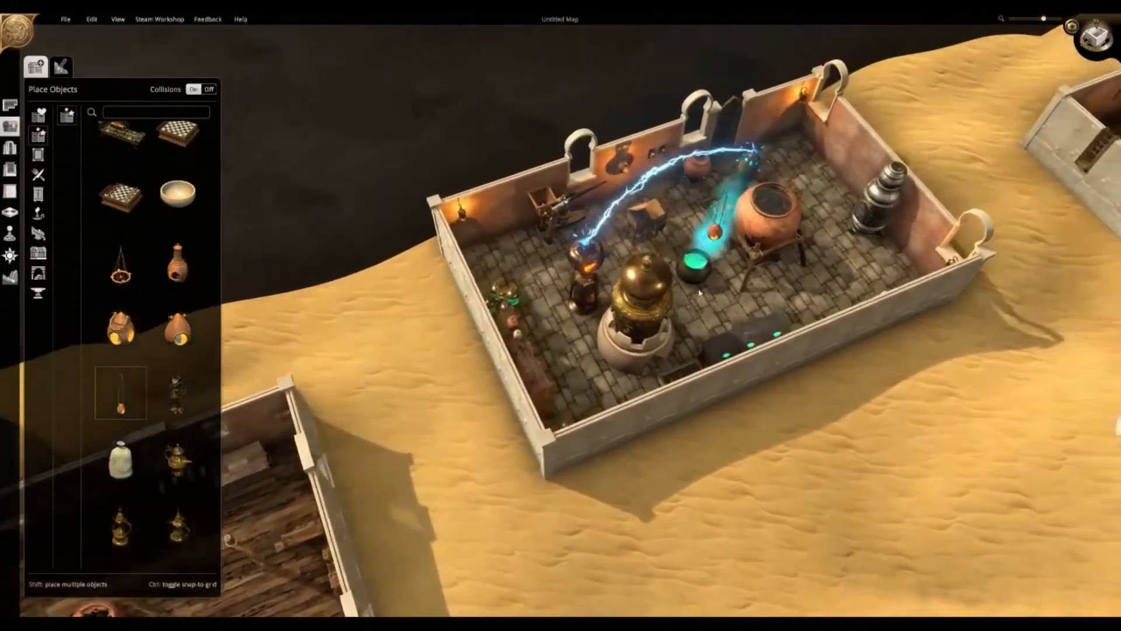
middle_click_drag(753, 297, 667, 298)
key("d")
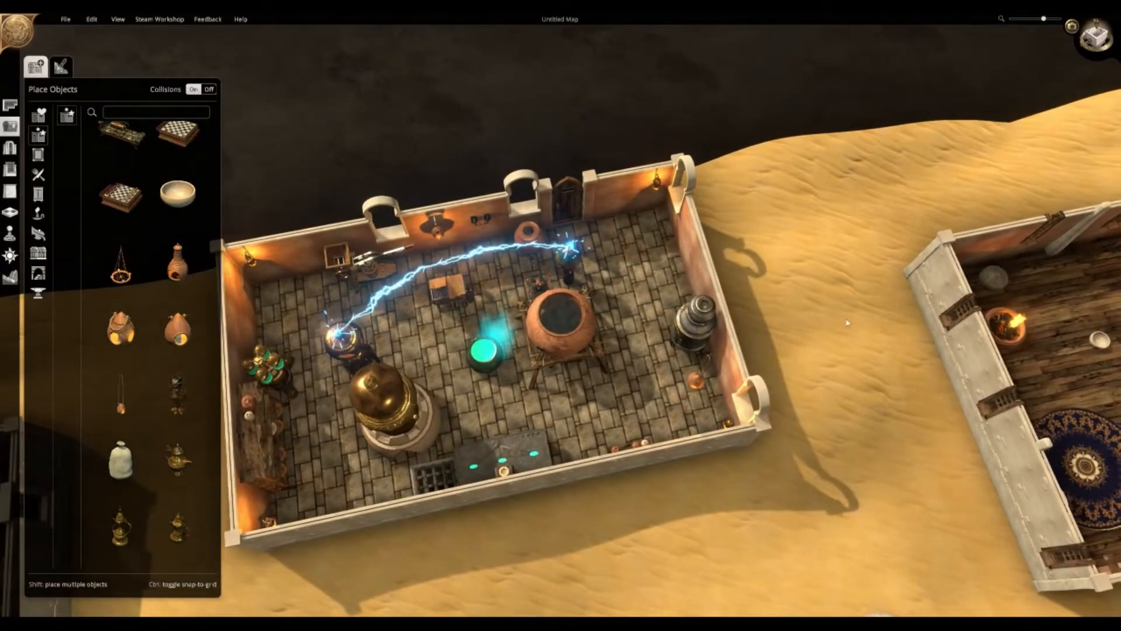
- Place the Clepsydra on the hovel's wooden floor, between the fire pit and the rear wall near the chests
key("s")
key("a")
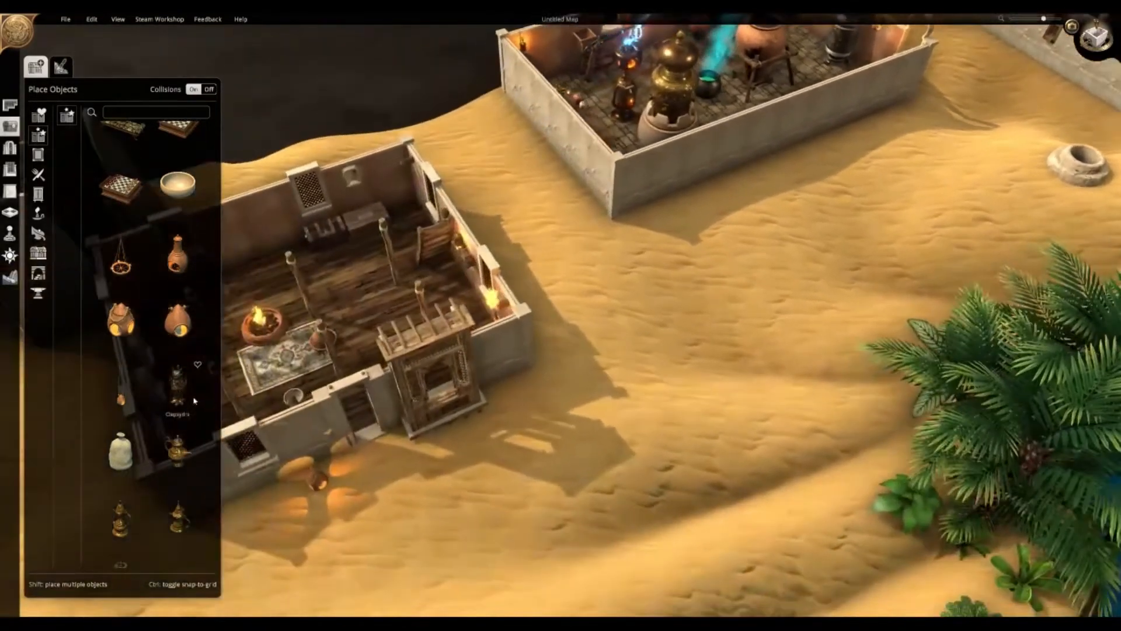
key("a")
left_click(193, 401)
key("a")
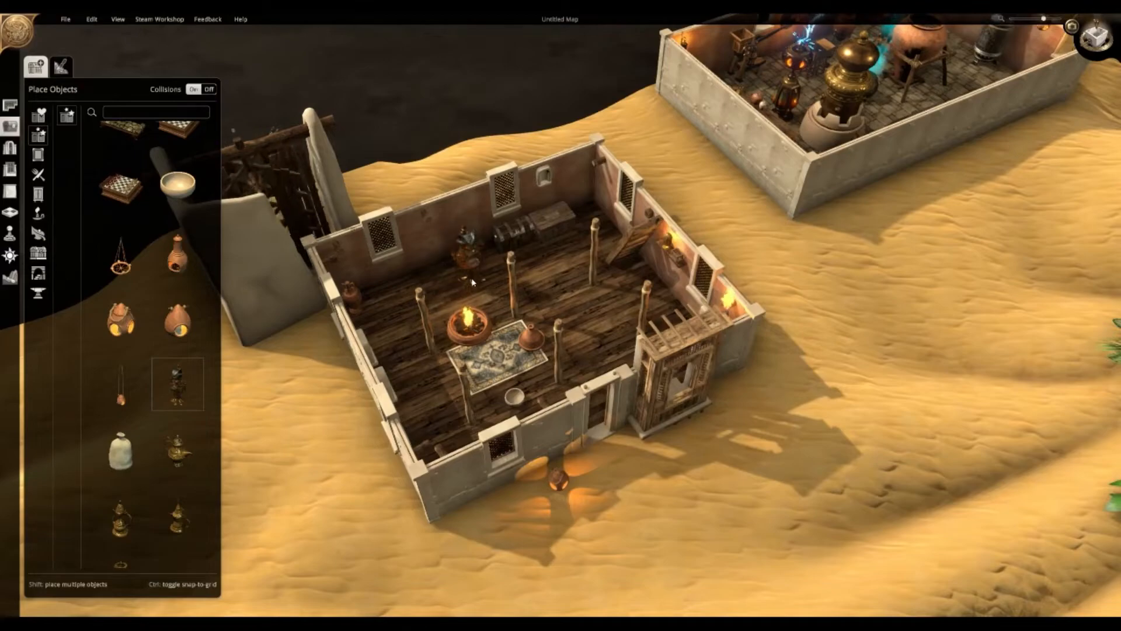
- Examine the clepsydra up close by rotating it through a full turn
scroll(562, 310, "up", 6)
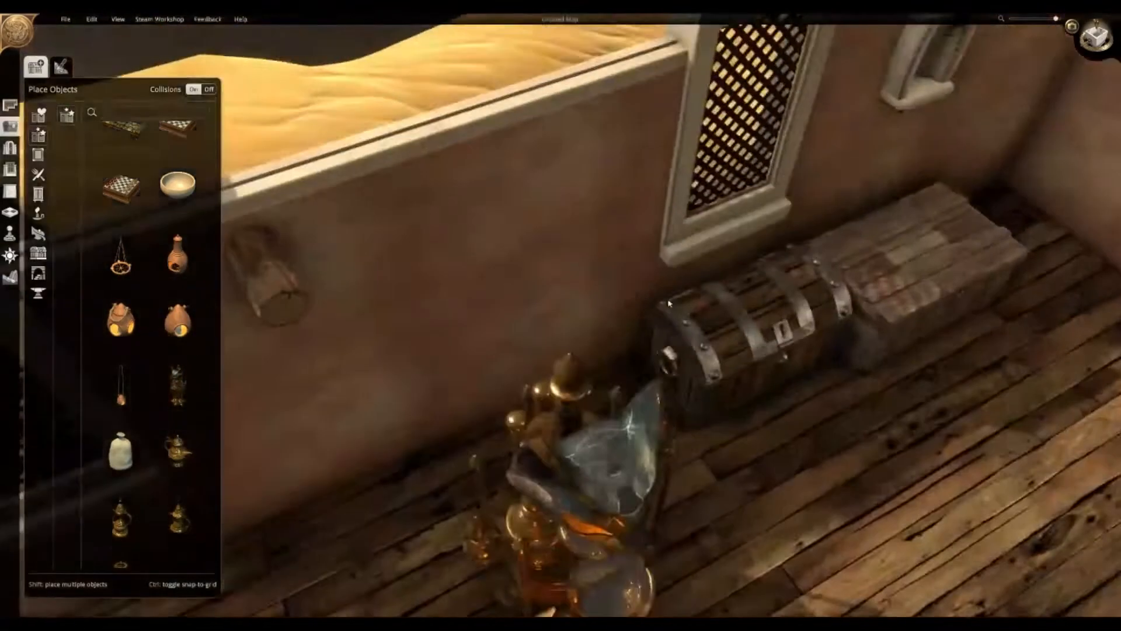
middle_click_drag(669, 303, 720, 363)
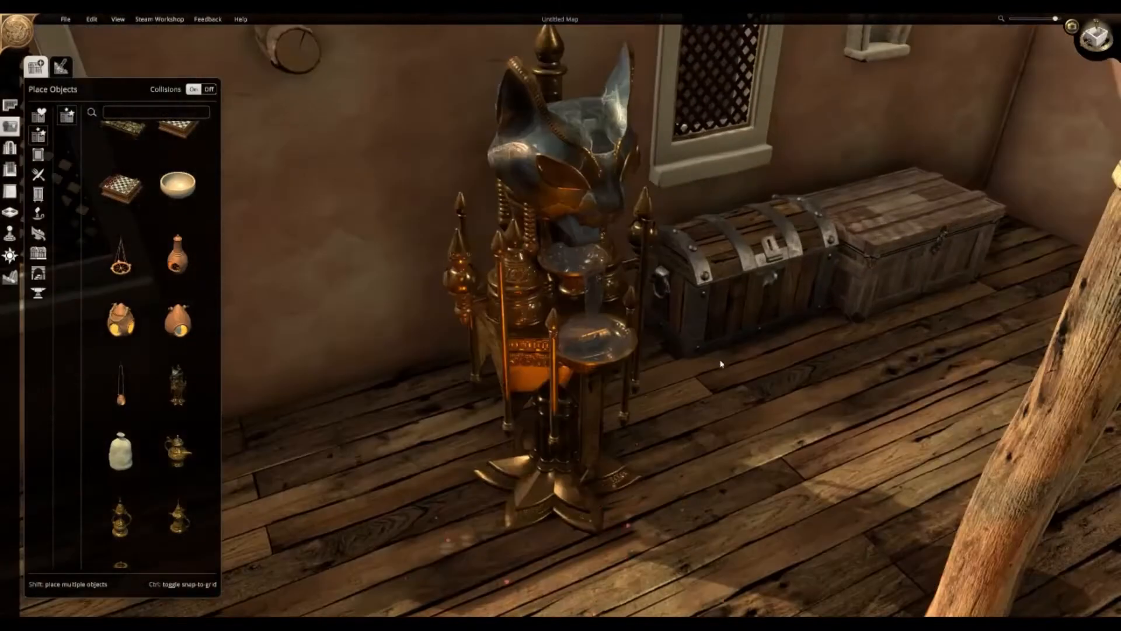
left_click(588, 383)
key("r")
key("r")
key("r")
key("r")
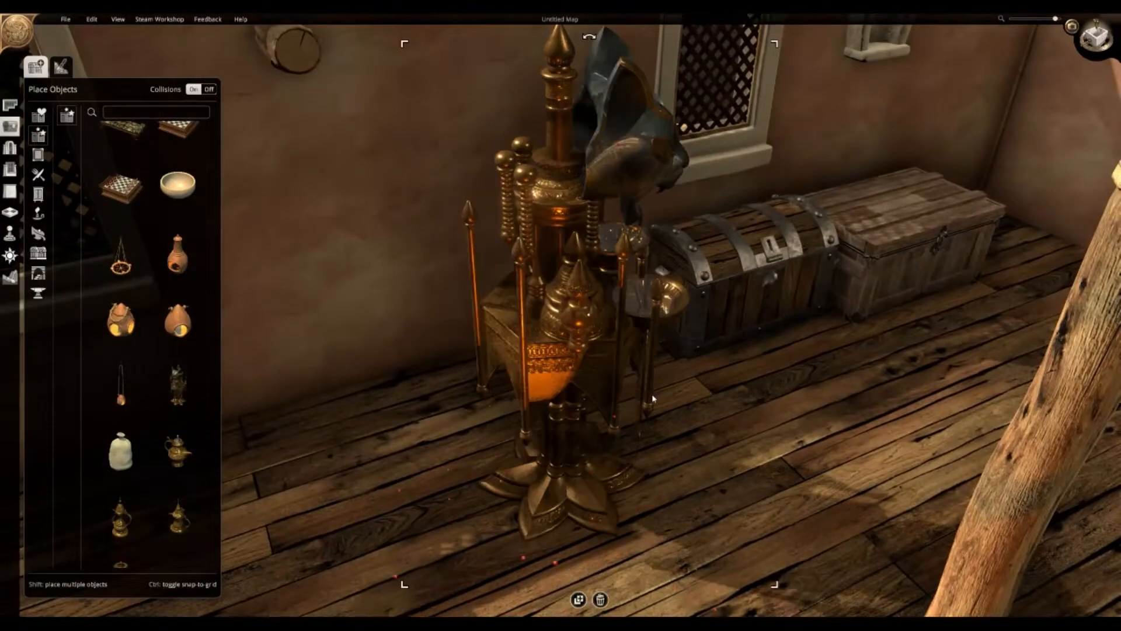
key("r")
key("r")
key("r")
key("r")
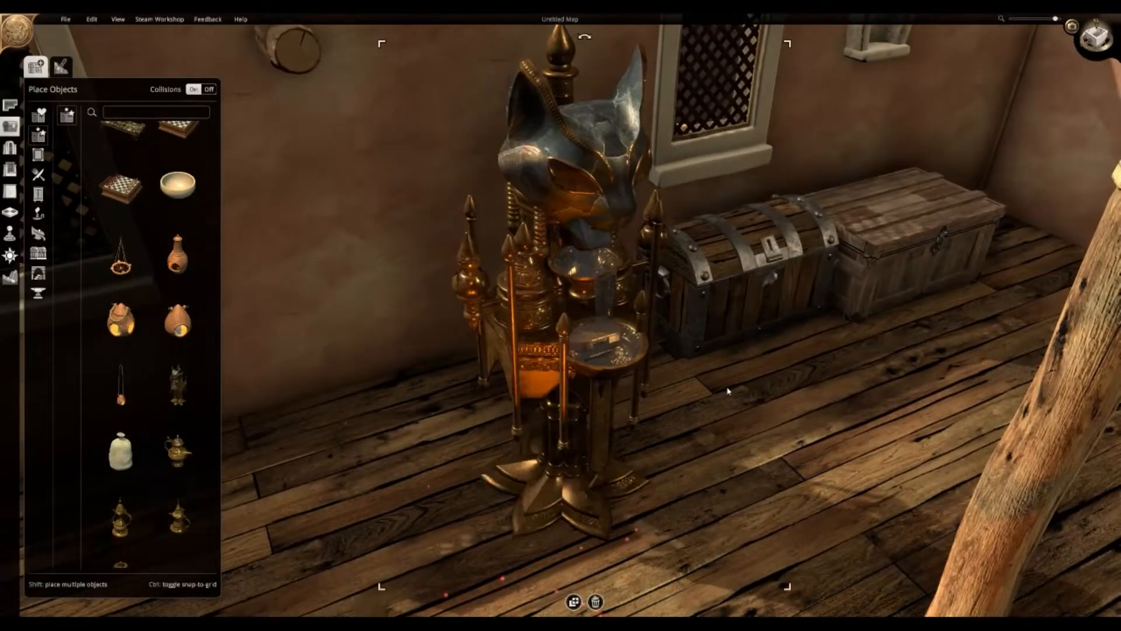
- Move the clepsydra from the hovel into the palace hall, against the front wall between two wall lamps beside the domed gate
scroll(768, 395, "down", 10)
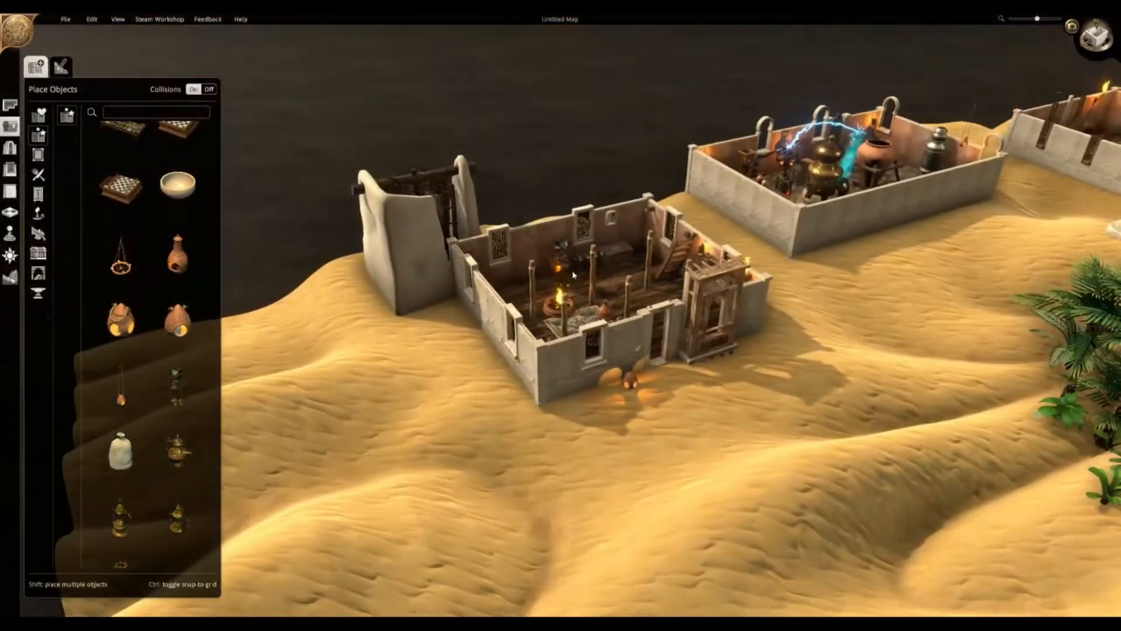
left_click_drag(564, 266, 714, 439)
key("s")
key("d")
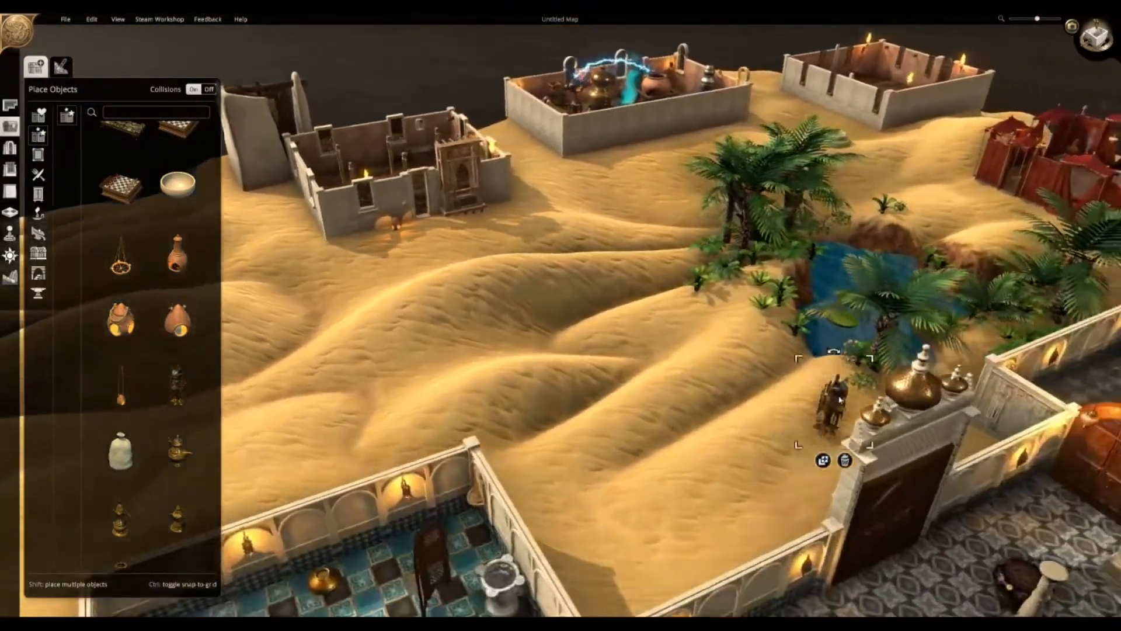
key("s")
key("d")
left_click_drag(566, 445, 564, 442)
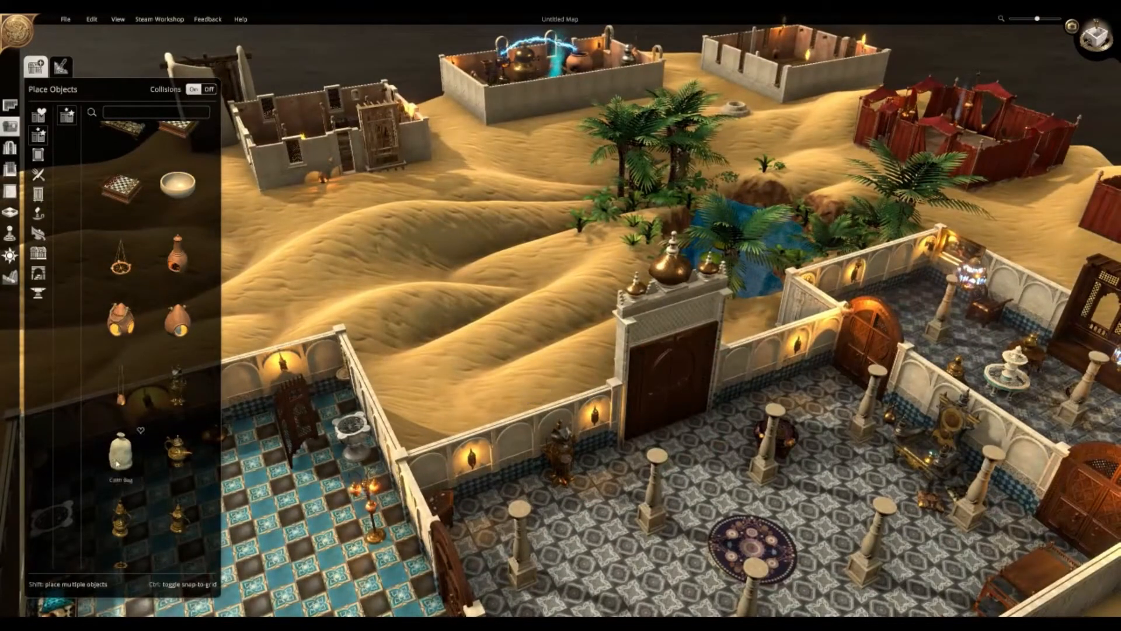
- Place a Cloth Bag on the sand outside the fire-pit hovel, beside the glowing pot under the front window
scroll(116, 463, "down", 1)
left_click(120, 408)
scroll(456, 362, "up", 5)
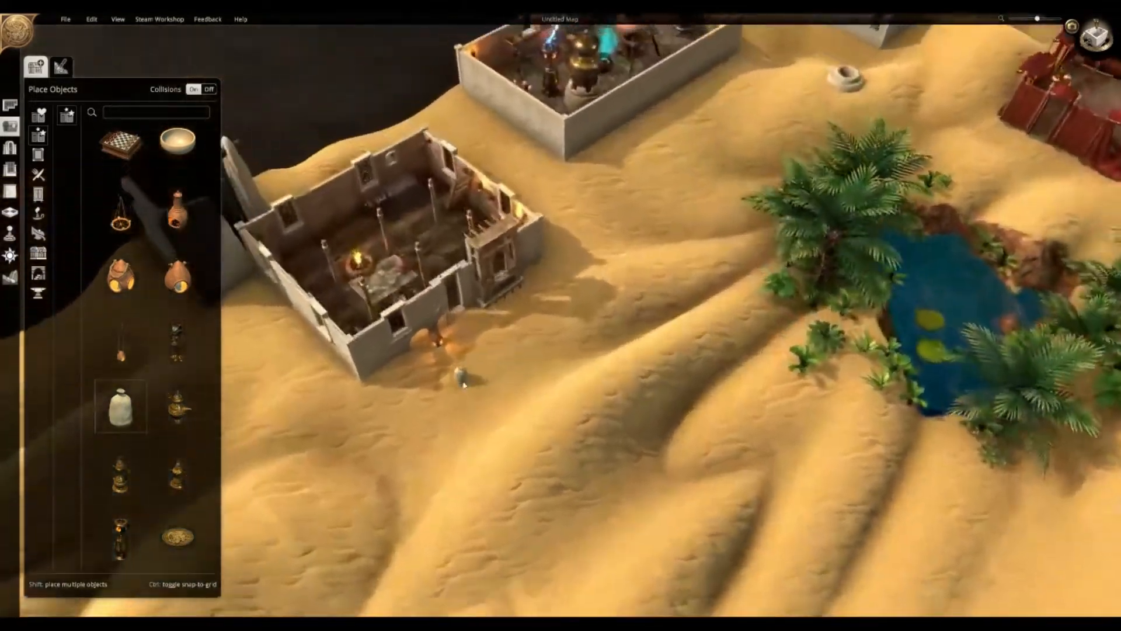
key("a")
left_click(552, 365)
left_click(624, 382)
scroll(624, 382, "up", 1)
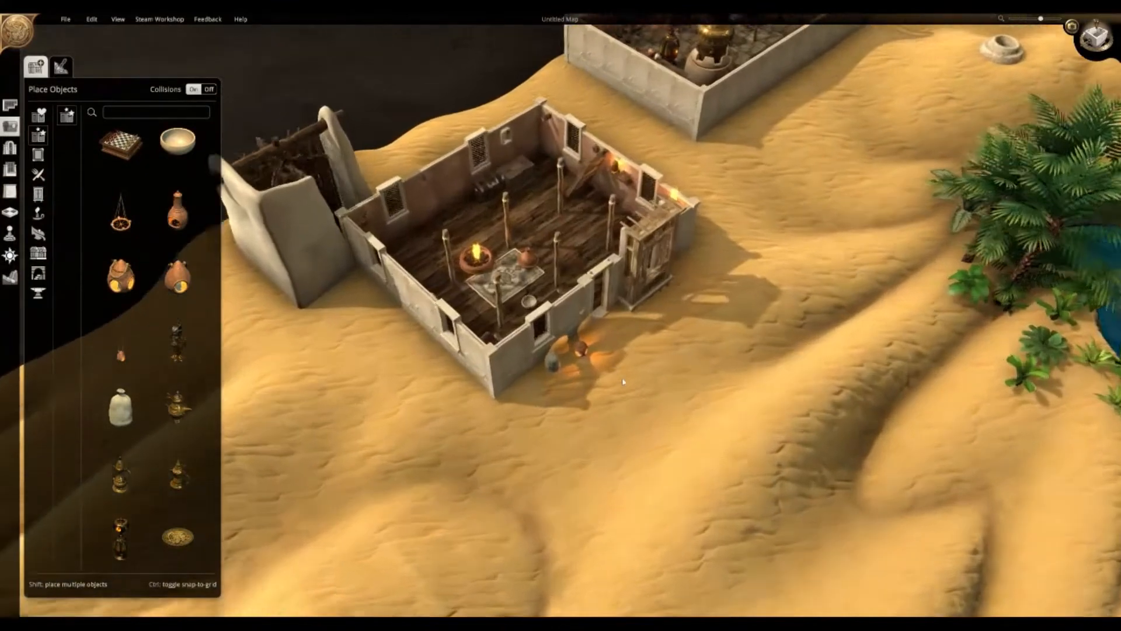
scroll(622, 381, "up", 2)
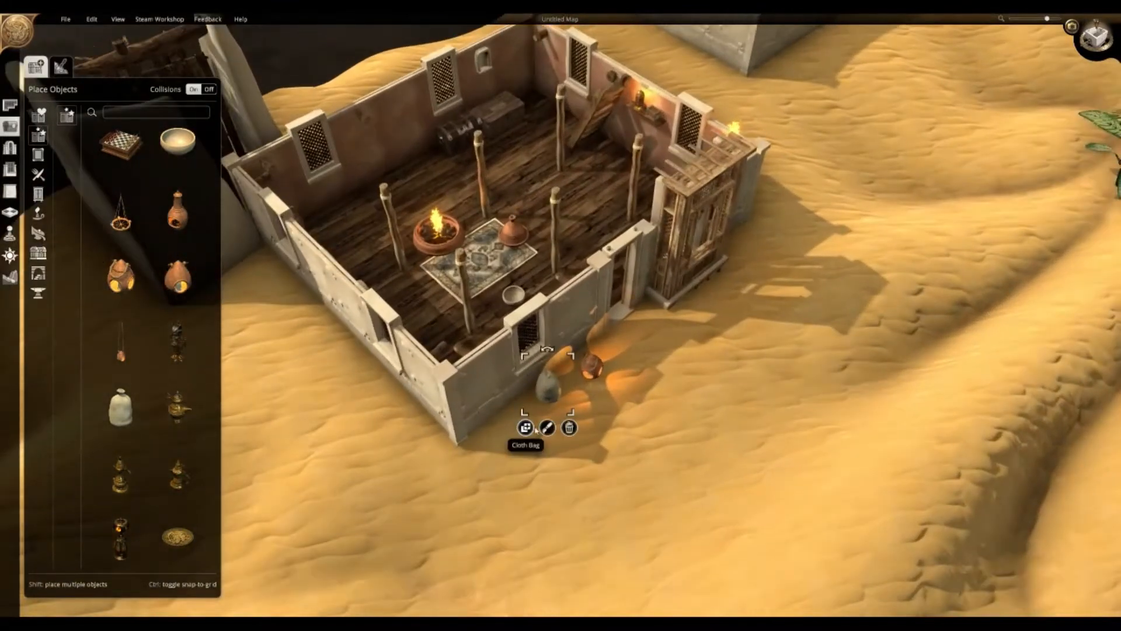
- Add two smaller copies of the cloth bag beside the house wall, tinting one pinkish purple and the other green
left_click(528, 428)
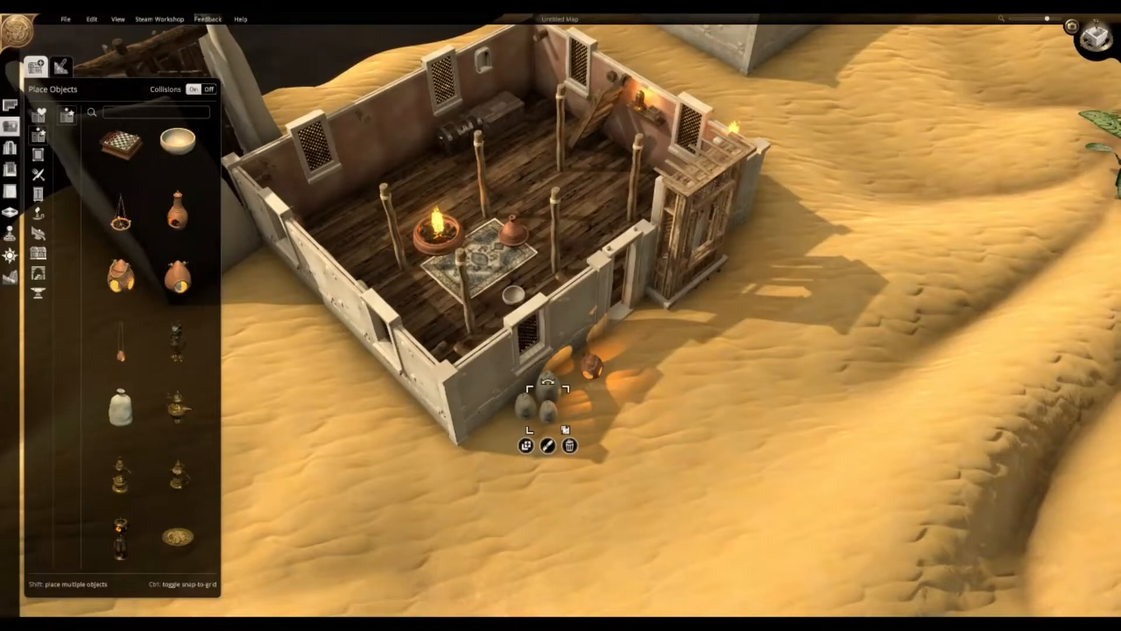
left_click(548, 445)
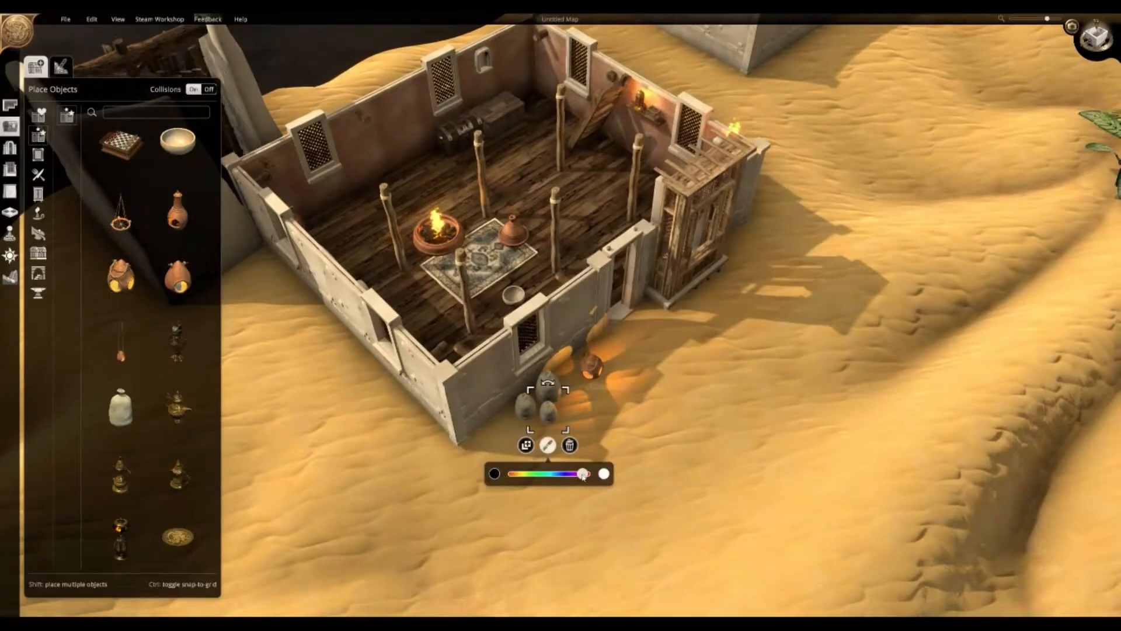
left_click(532, 402)
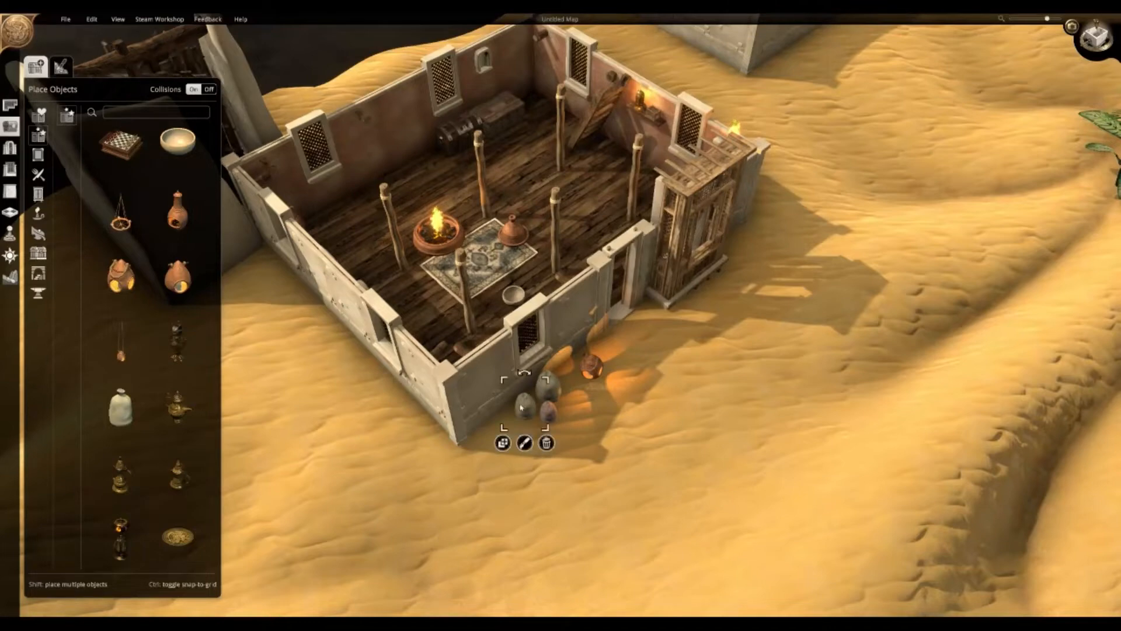
left_click(524, 443)
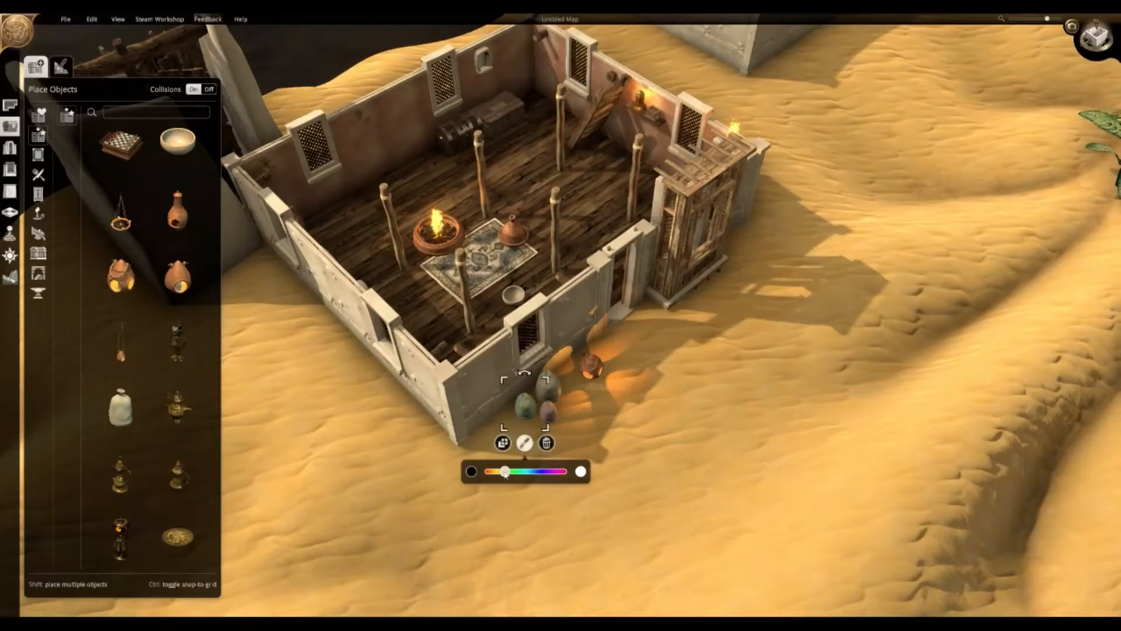
left_click(646, 423)
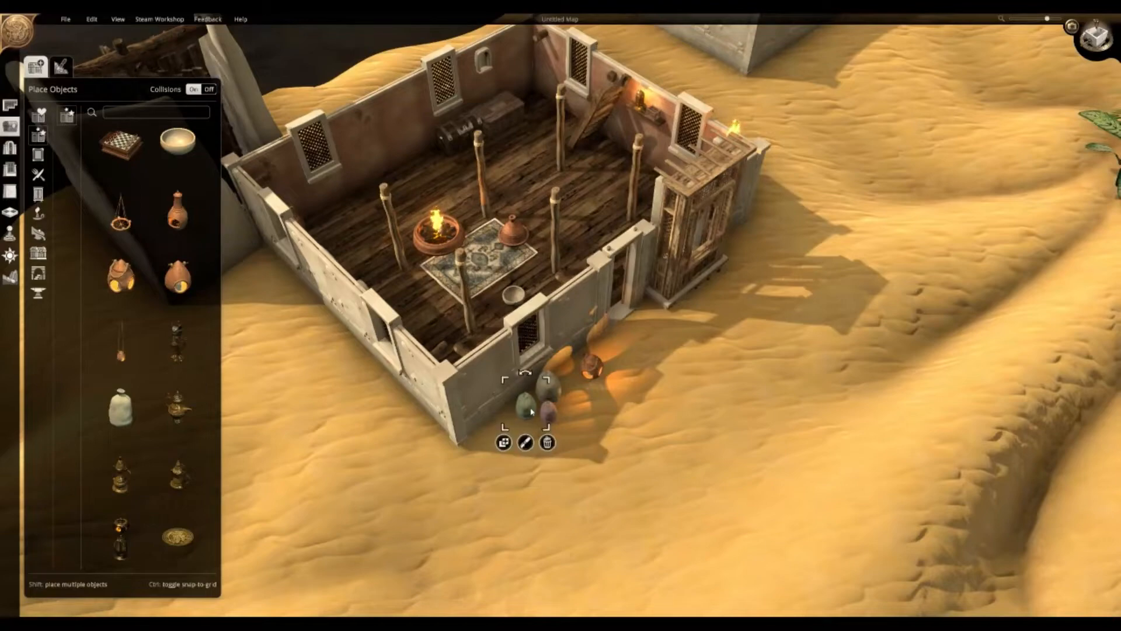
- Brighten the light of the clay lantern standing beside the cloth bags
scroll(647, 416, "up", 10)
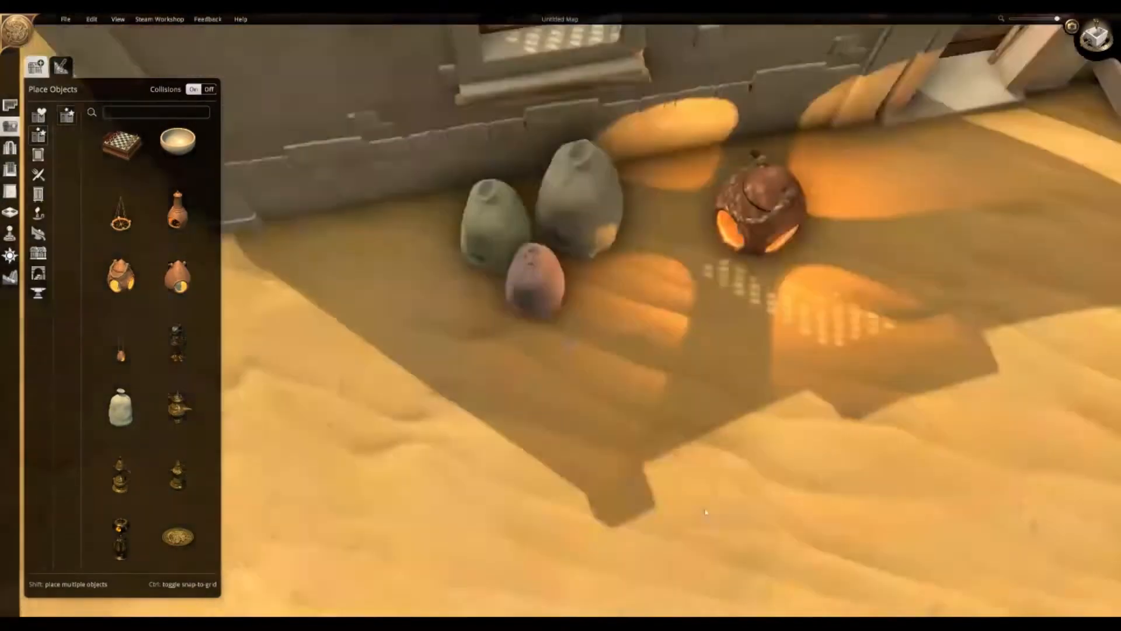
middle_click_drag(706, 512, 891, 356)
scroll(730, 409, "down", 4)
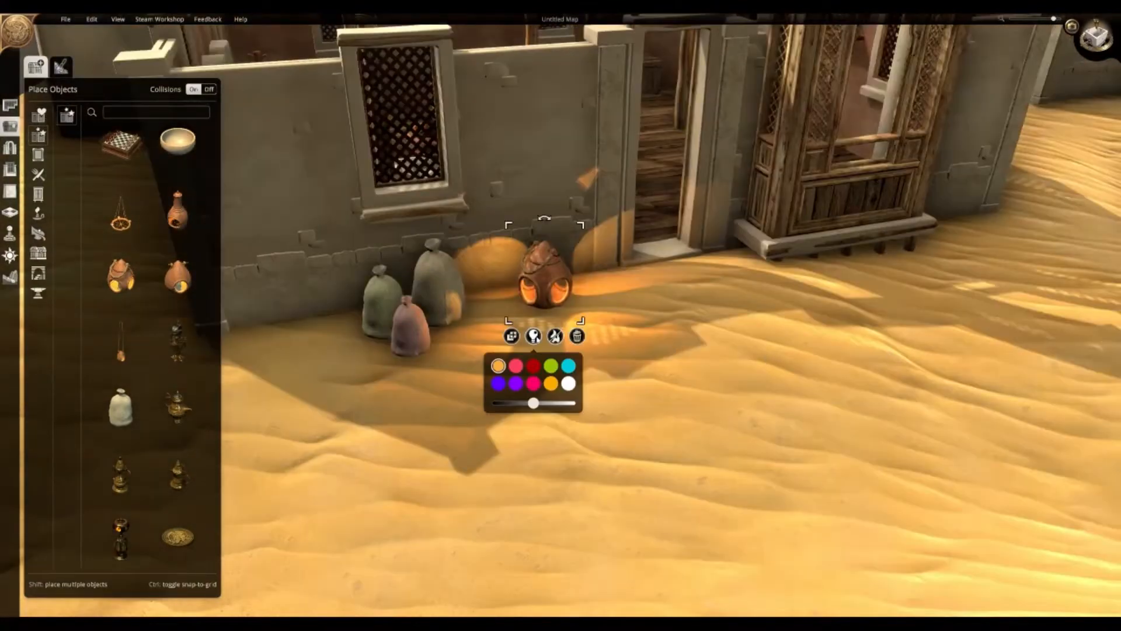
left_click_drag(534, 403, 549, 404)
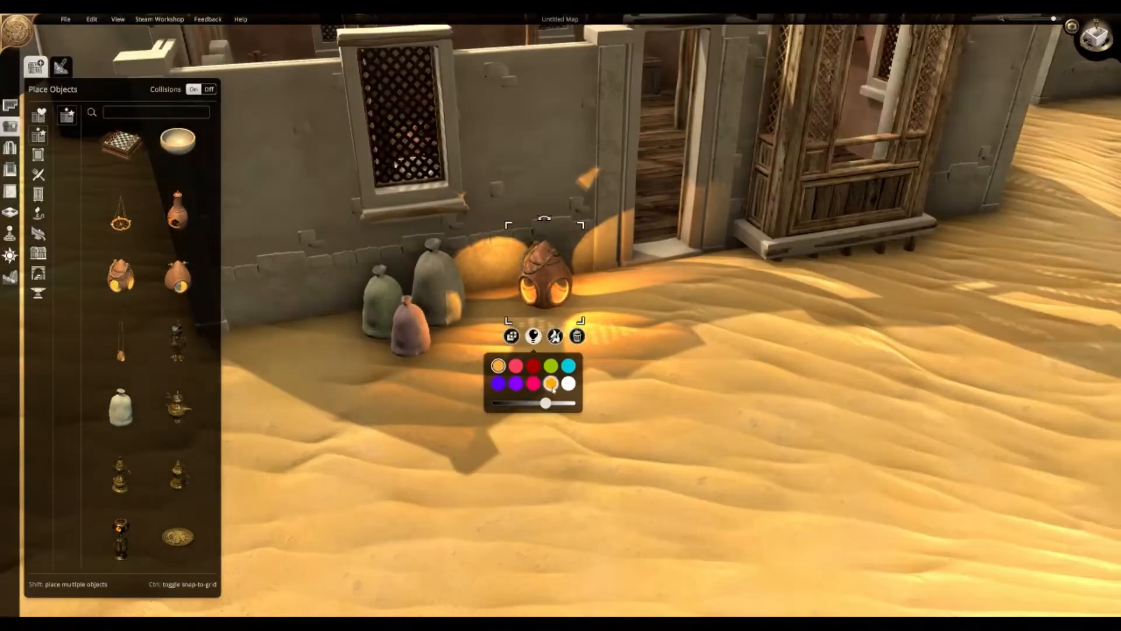
scroll(656, 383, "down", 8)
middle_click_drag(657, 383, 376, 416)
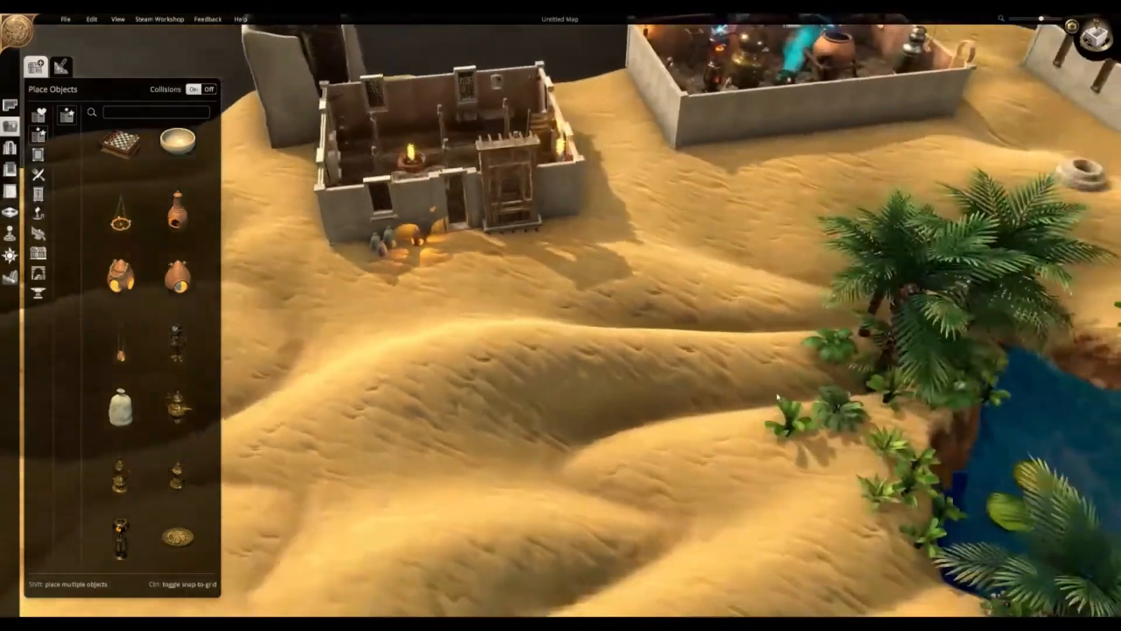
key("s")
key("s")
scroll(185, 523, "down", 1)
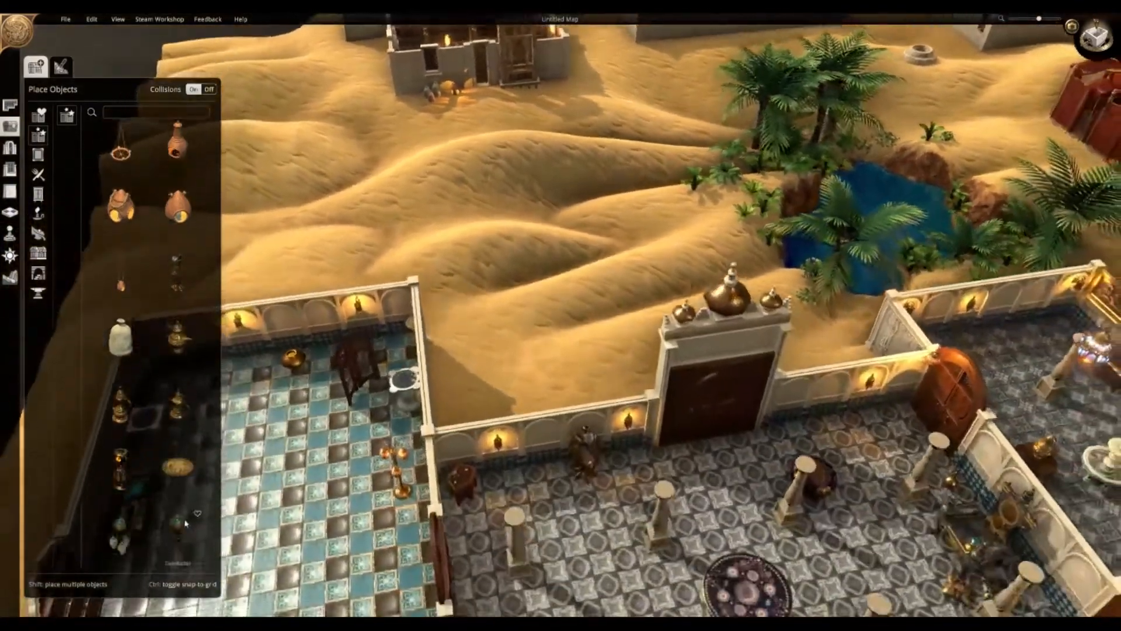
scroll(184, 523, "down", 1)
key("s")
key("a")
left_click(120, 429)
key("w")
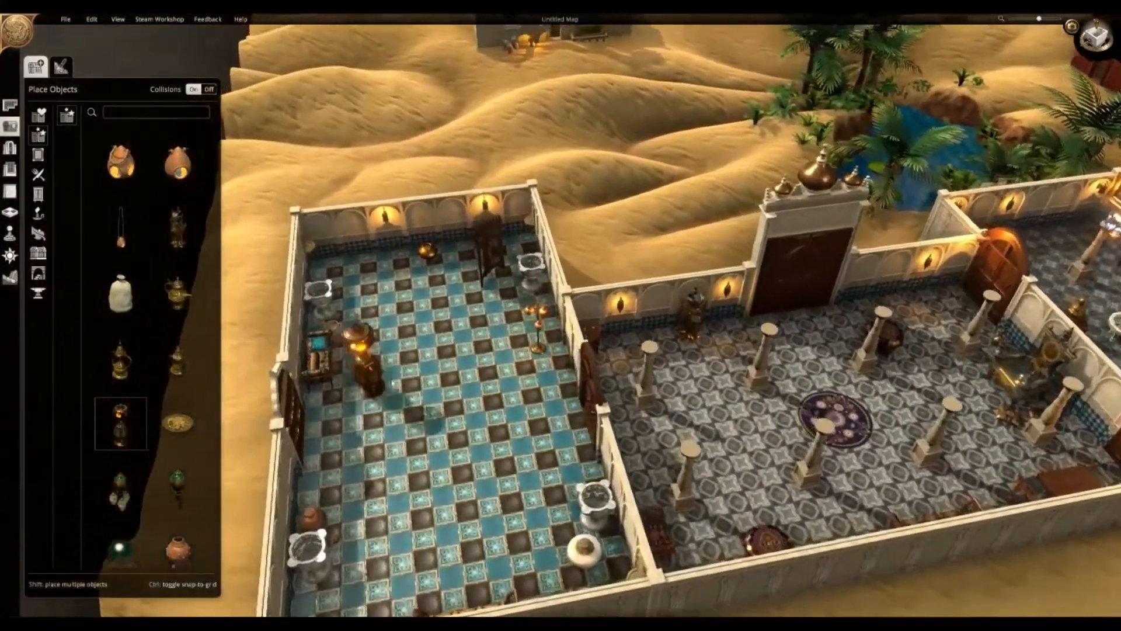
key("w")
key("w")
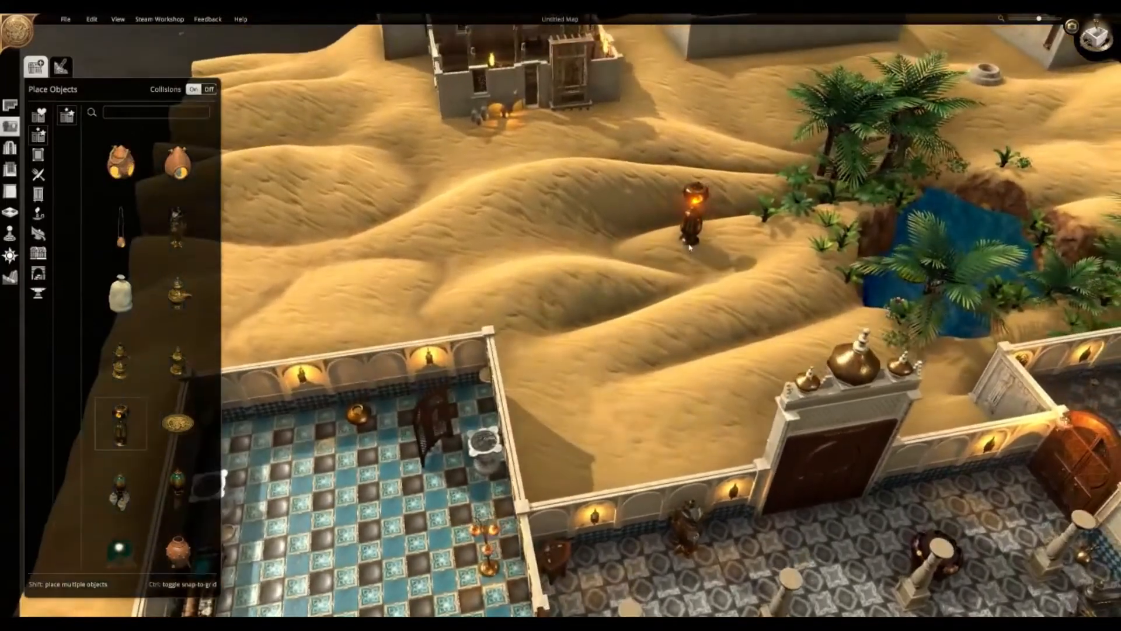
key("w")
key("d")
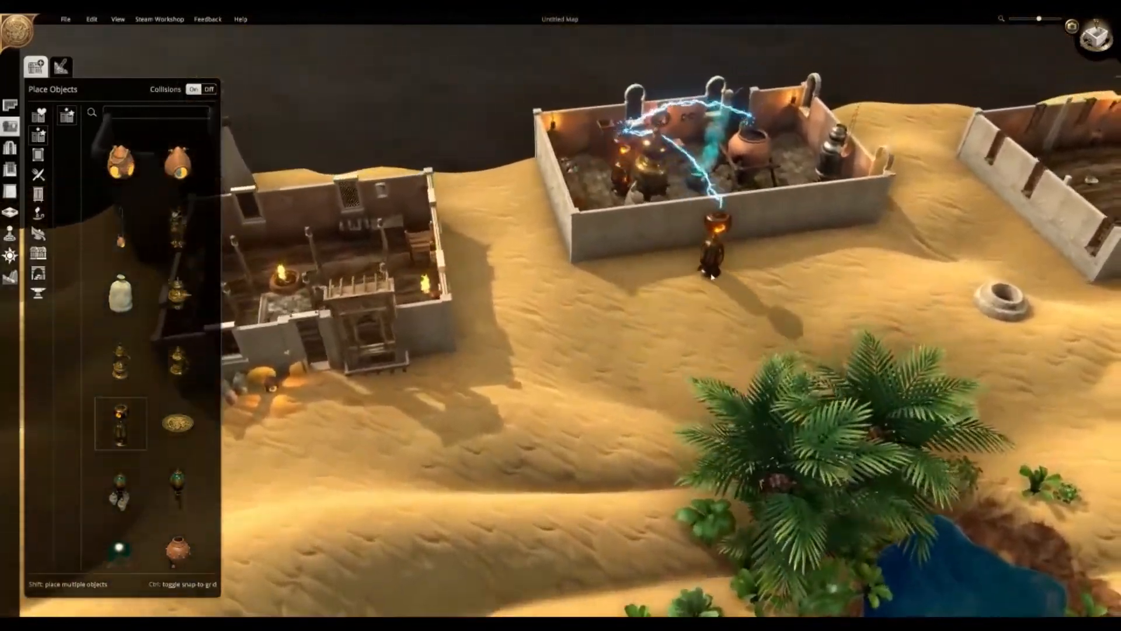
key("w")
key("d")
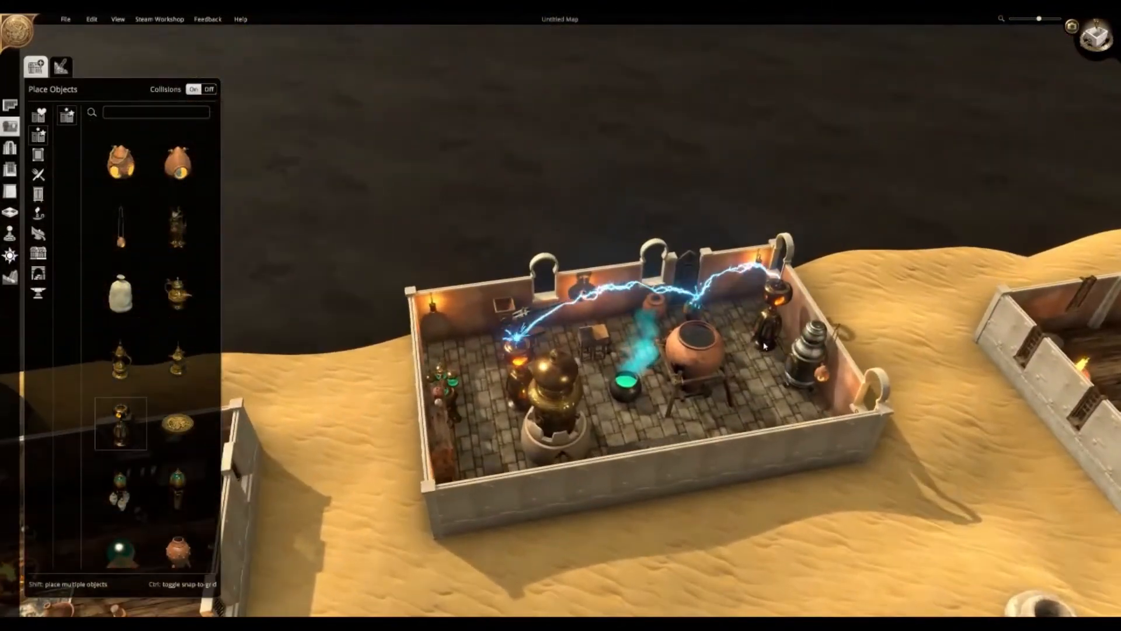
key("w")
key("q")
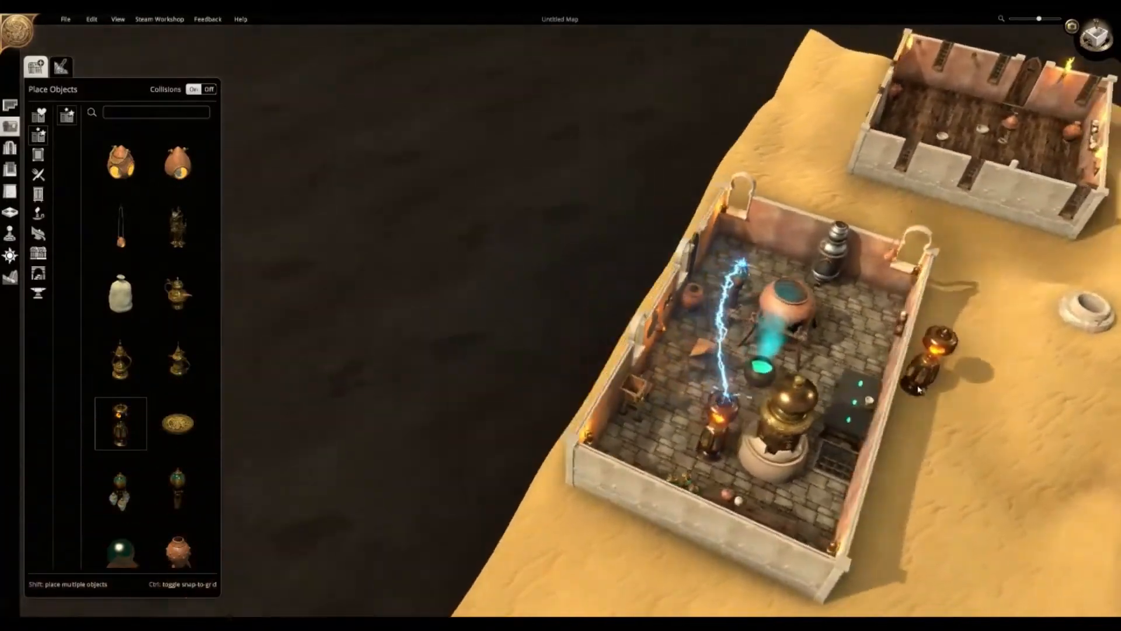
key("w")
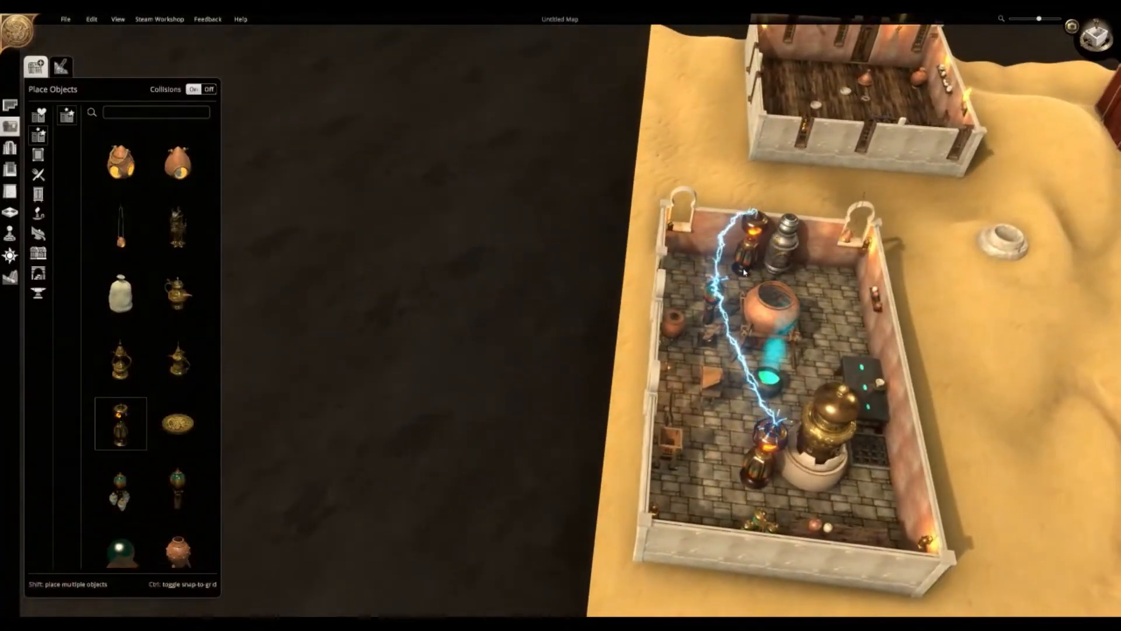
- Move the green-topped coil from the alchemist workshop's back wall to its front wall
key("d")
key("q")
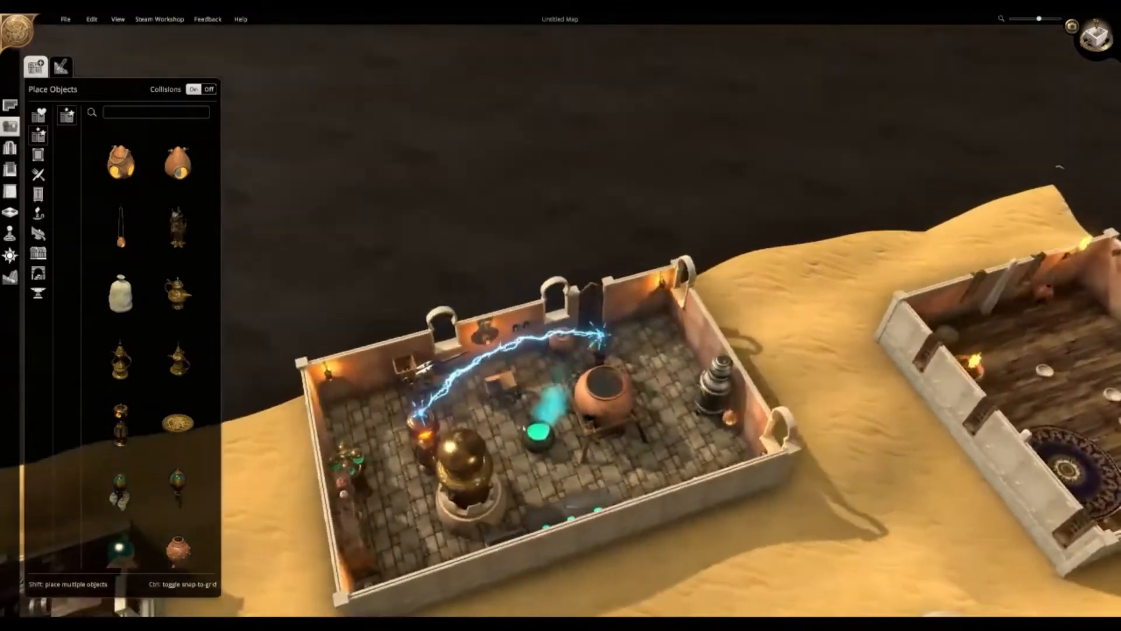
key("a")
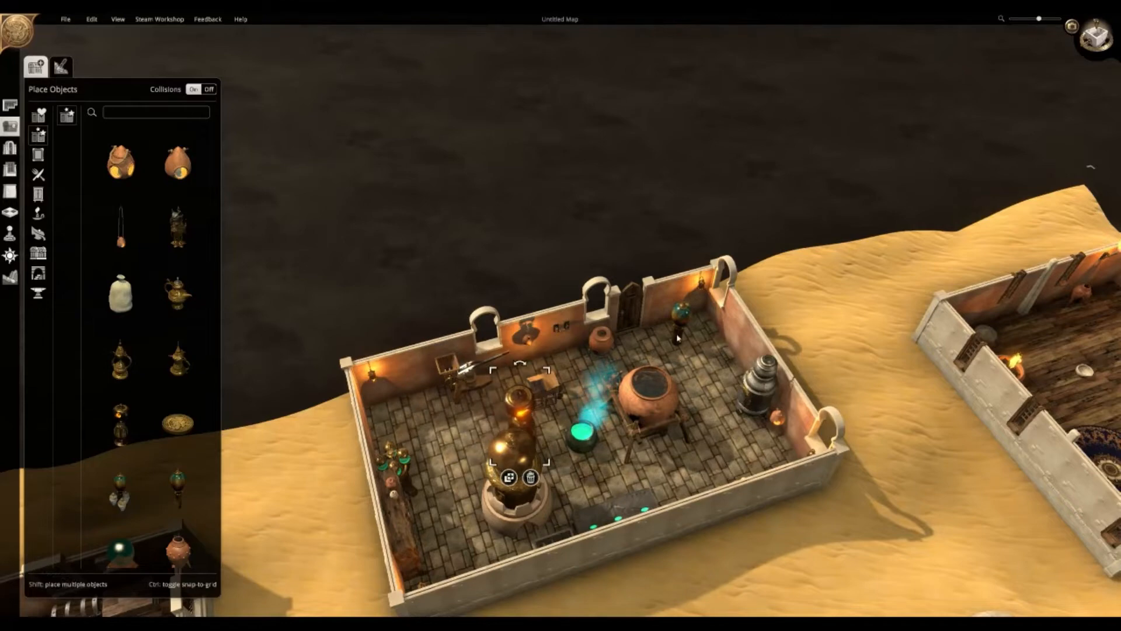
left_click_drag(640, 458, 662, 497)
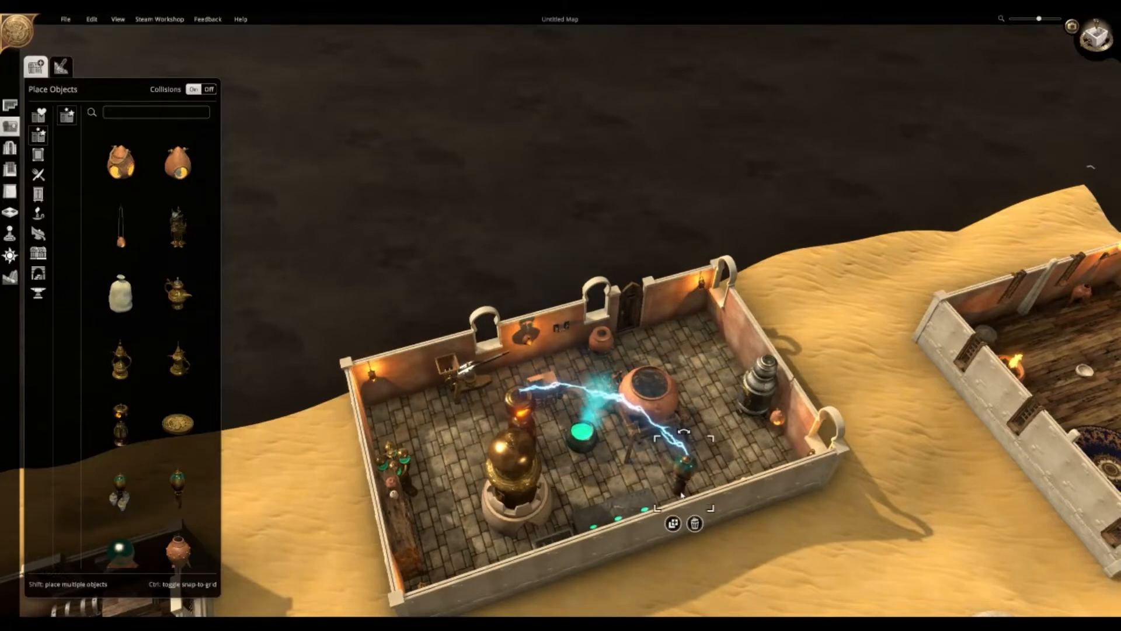
- Move the golden furnace out of the alchemist workshop into the back corner of the neighbouring wood-floored house
left_click_drag(515, 507, 639, 264)
key("s")
key("a")
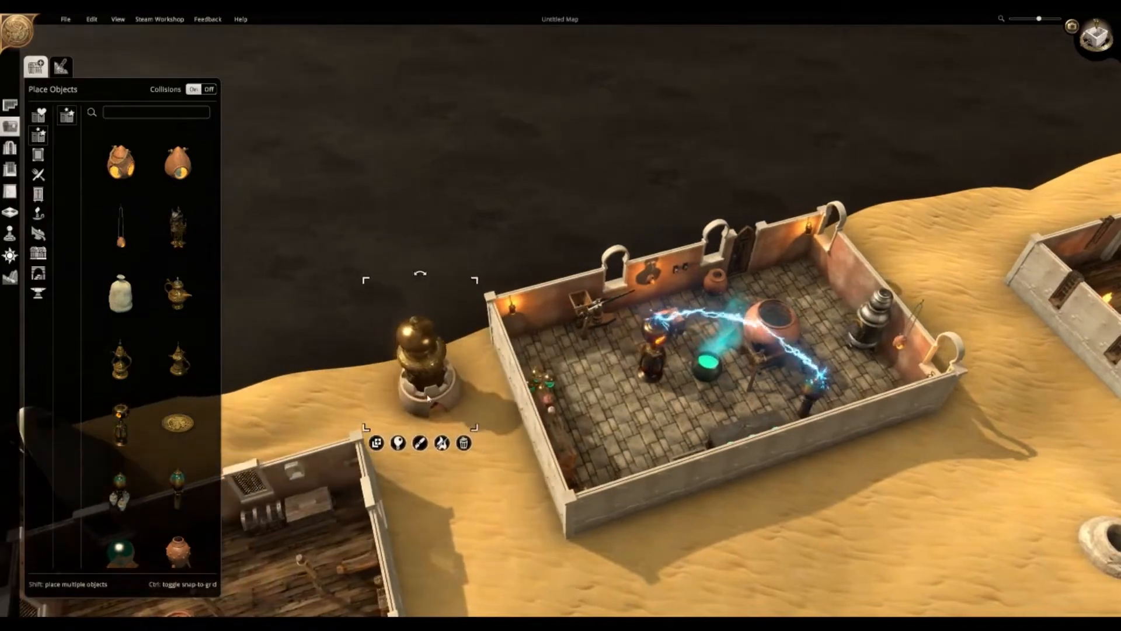
key("s")
key("d")
key("s")
key("d")
key("s")
middle_click_drag(767, 371, 733, 355)
key("w")
key("d")
key("s")
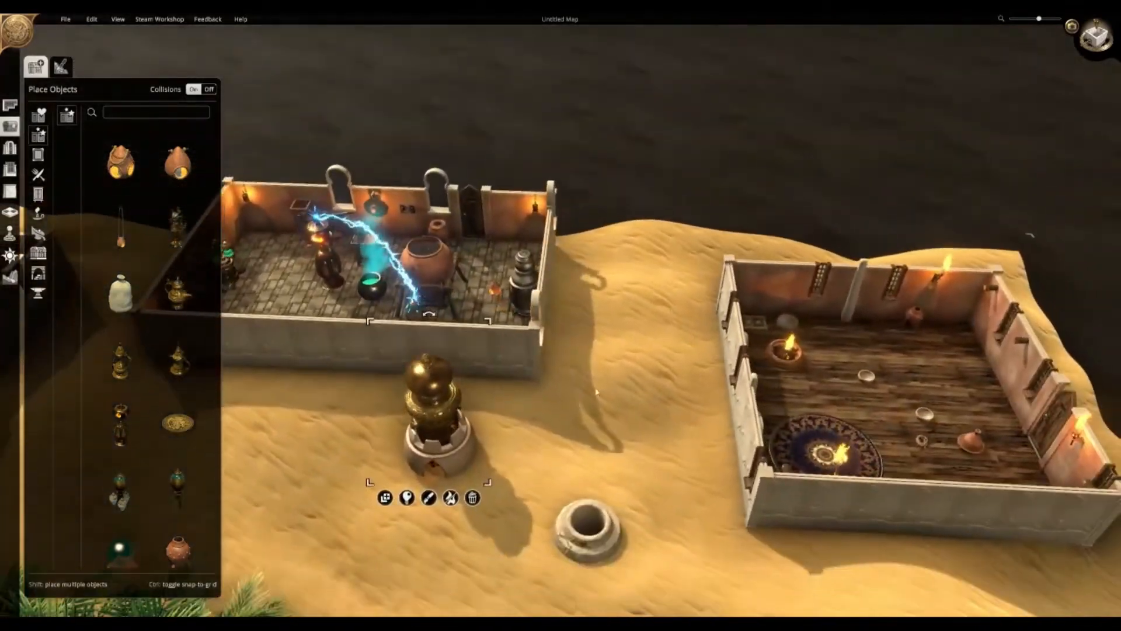
left_click_drag(435, 417, 968, 337)
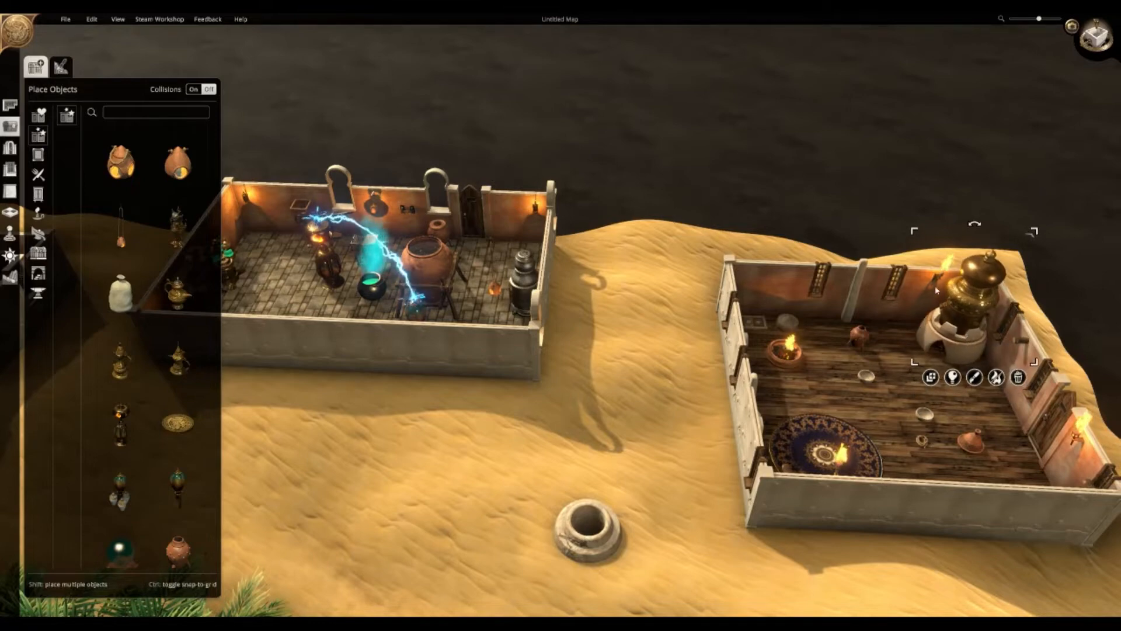
- Shift the back-wall torch away from the golden furnace and gather the bowls, tagine and clay pot around the furnace
left_click_drag(936, 290, 795, 285)
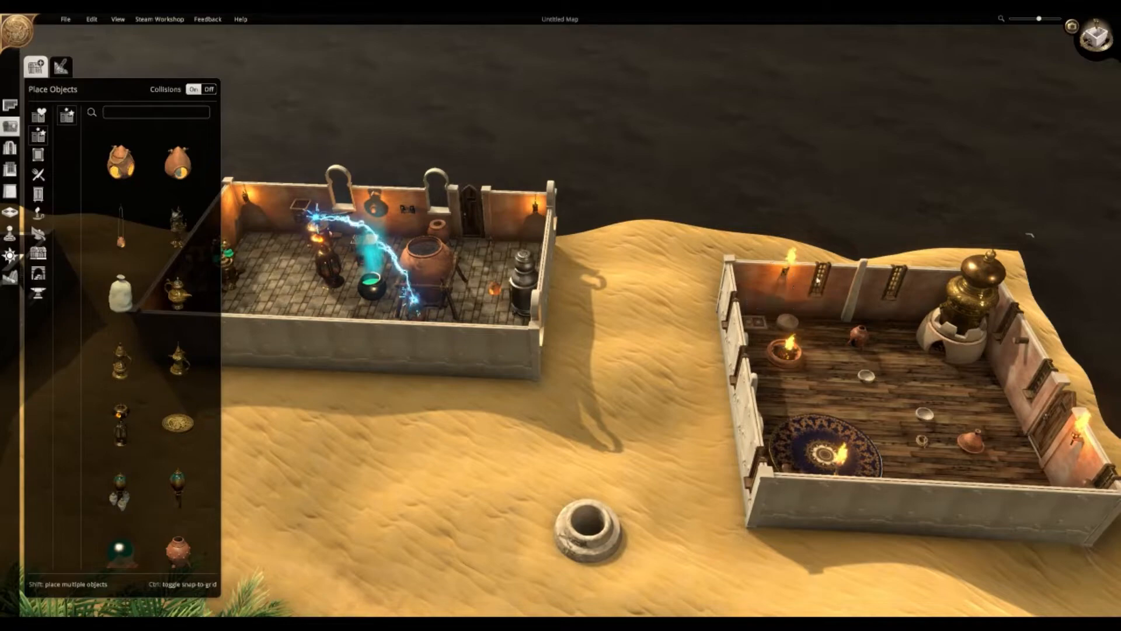
mouse_move(778, 282)
left_mouse_down()
mouse_move(738, 282)
mouse_move(786, 280)
left_mouse_up()
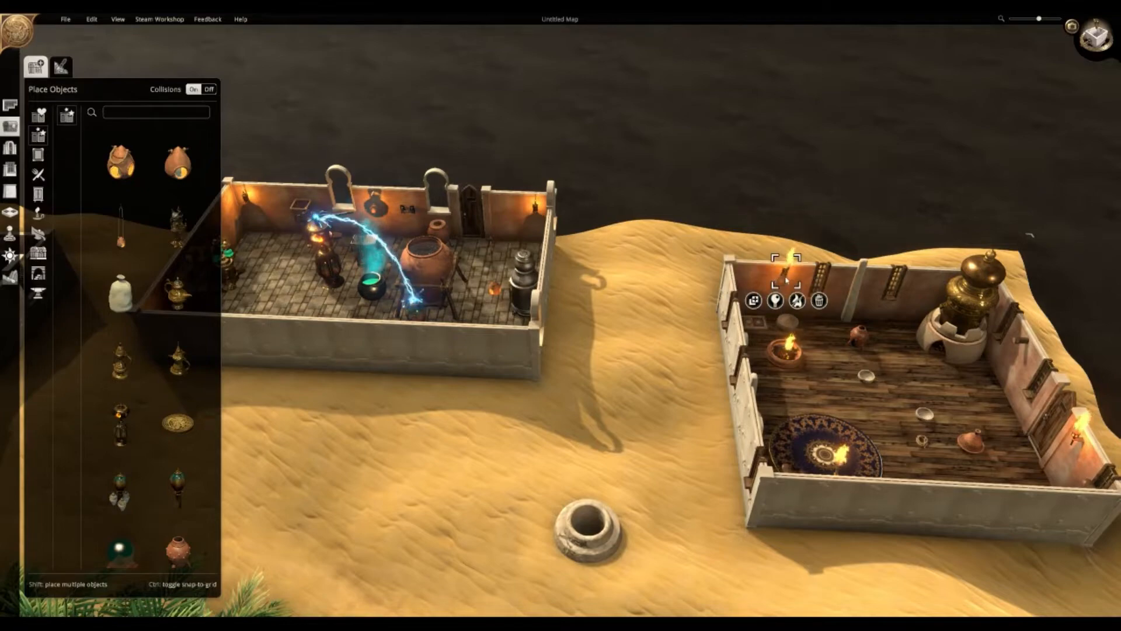
middle_click_drag(628, 367, 745, 304)
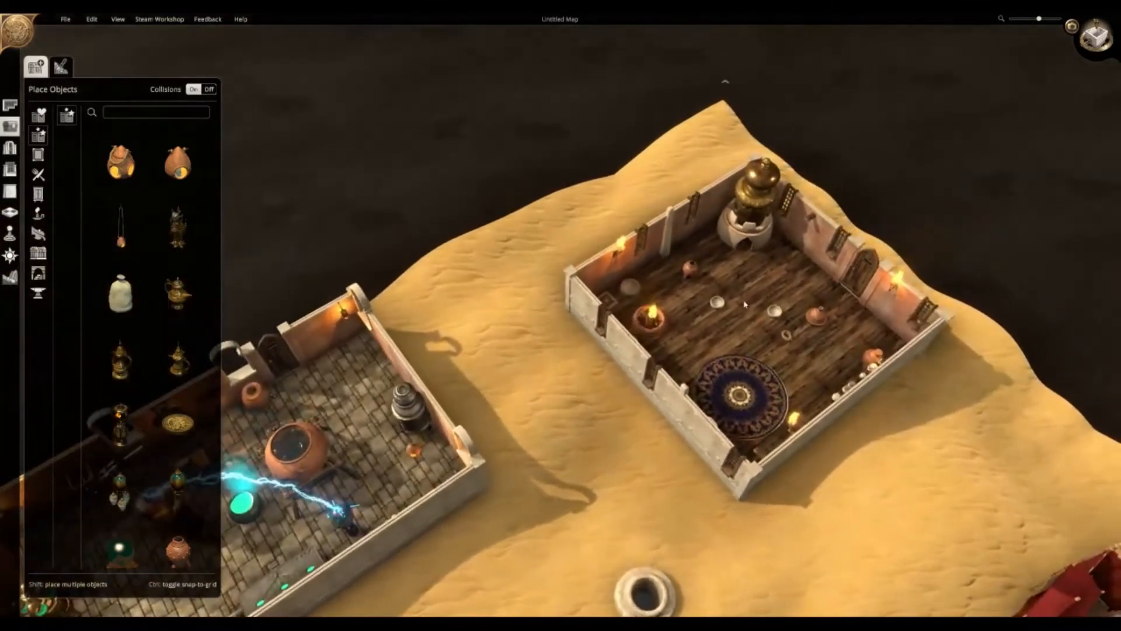
left_click_drag(728, 302, 728, 257)
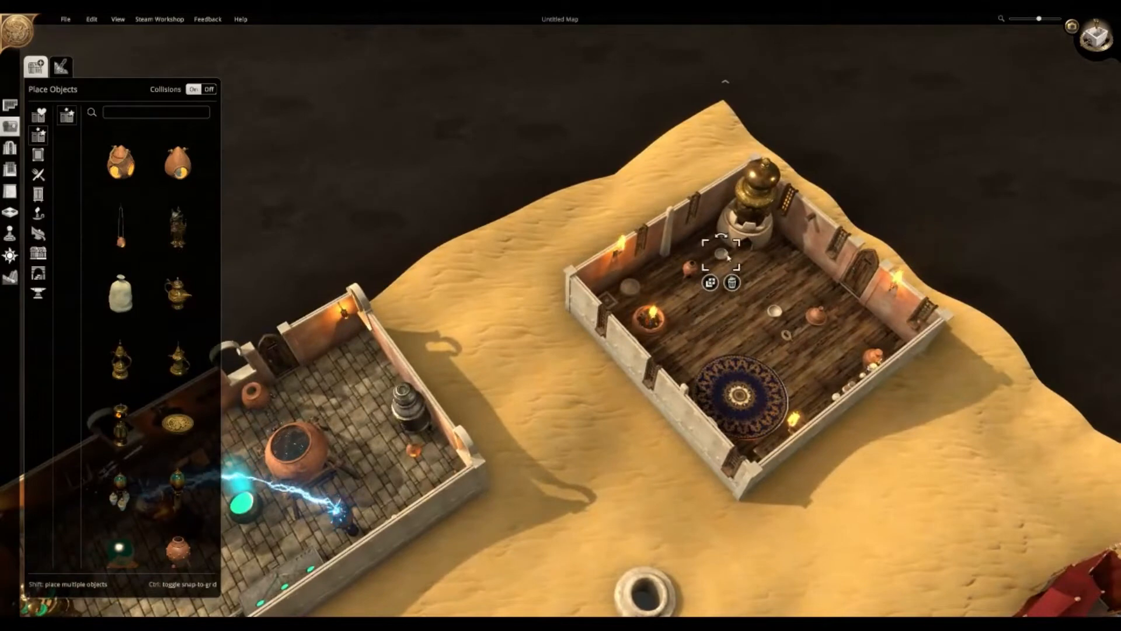
left_click_drag(810, 320, 778, 247)
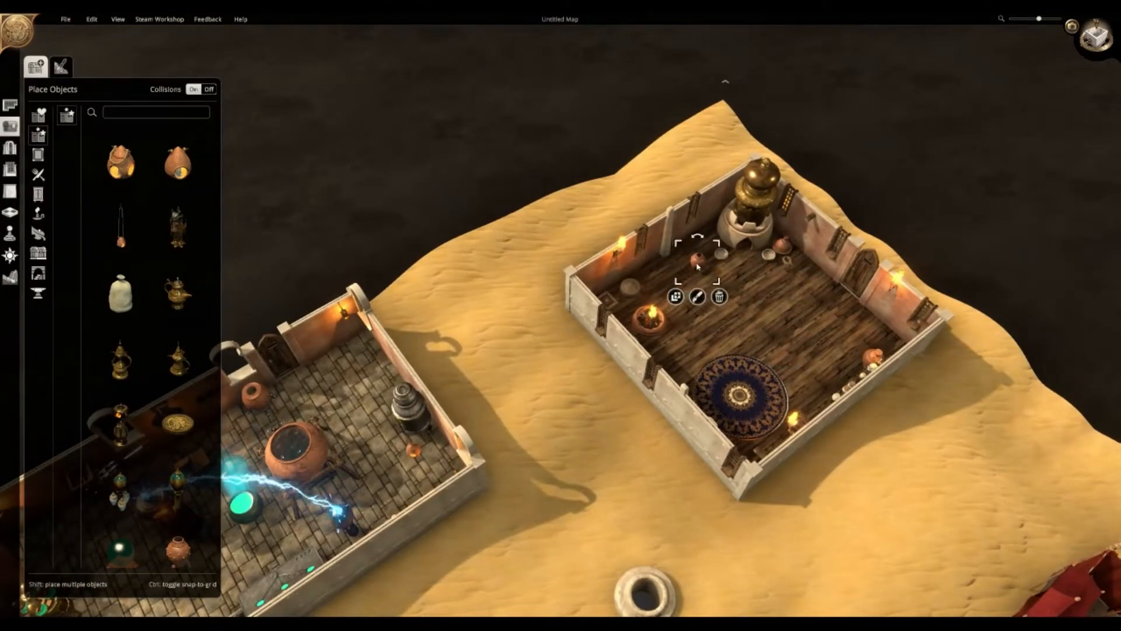
- Move the burning fire bowl out of the wood-floored house to the middle of the red tent
middle_click_drag(743, 331, 671, 326)
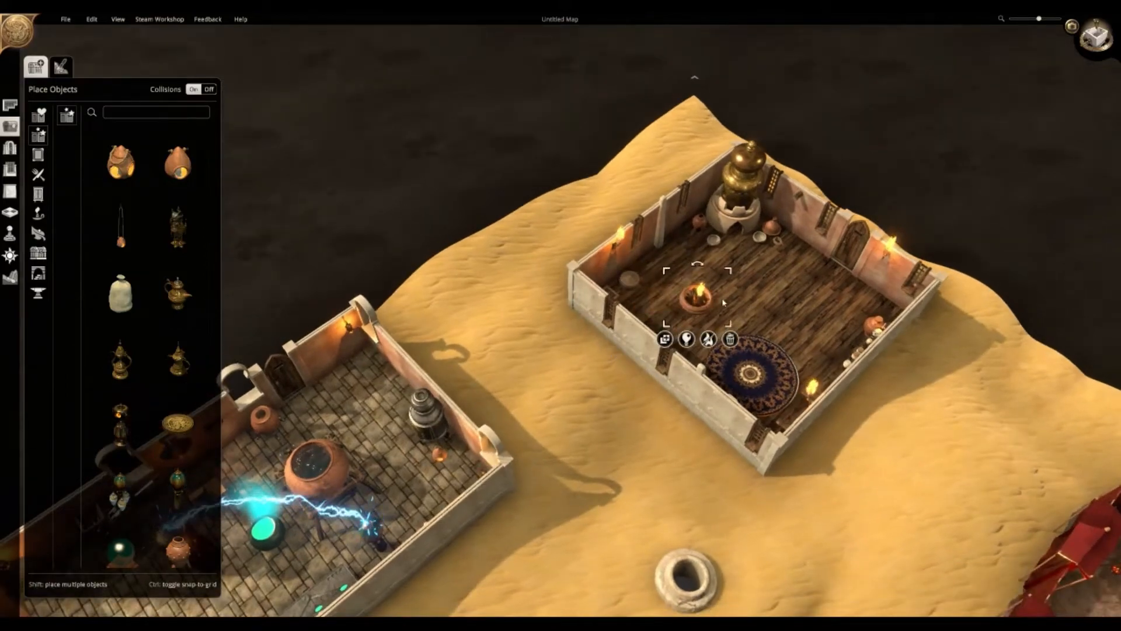
middle_click_drag(823, 318, 572, 267)
key("a")
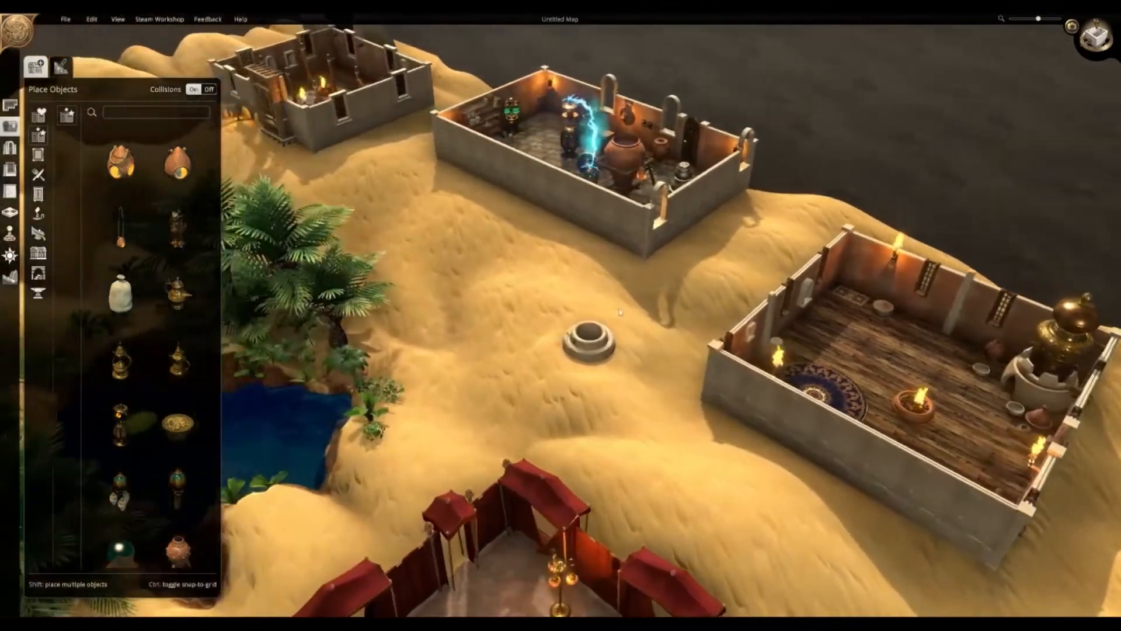
scroll(572, 267, "down", 2)
key("s")
left_click(596, 361)
key("s")
left_click_drag(615, 356, 636, 419)
key("w")
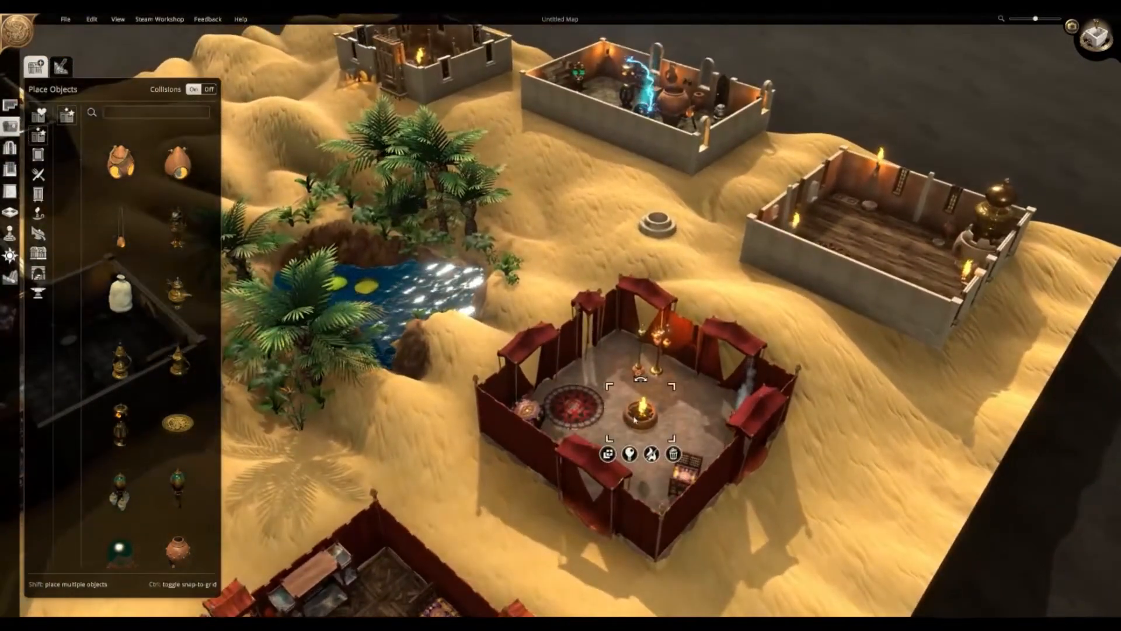
- Centre the round rug on the wood-floored house's floor and enlarge it slightly
left_click(670, 396)
middle_click_drag(670, 396, 695, 349)
key("w")
left_click(695, 348)
left_click_drag(695, 348, 764, 330)
key("s")
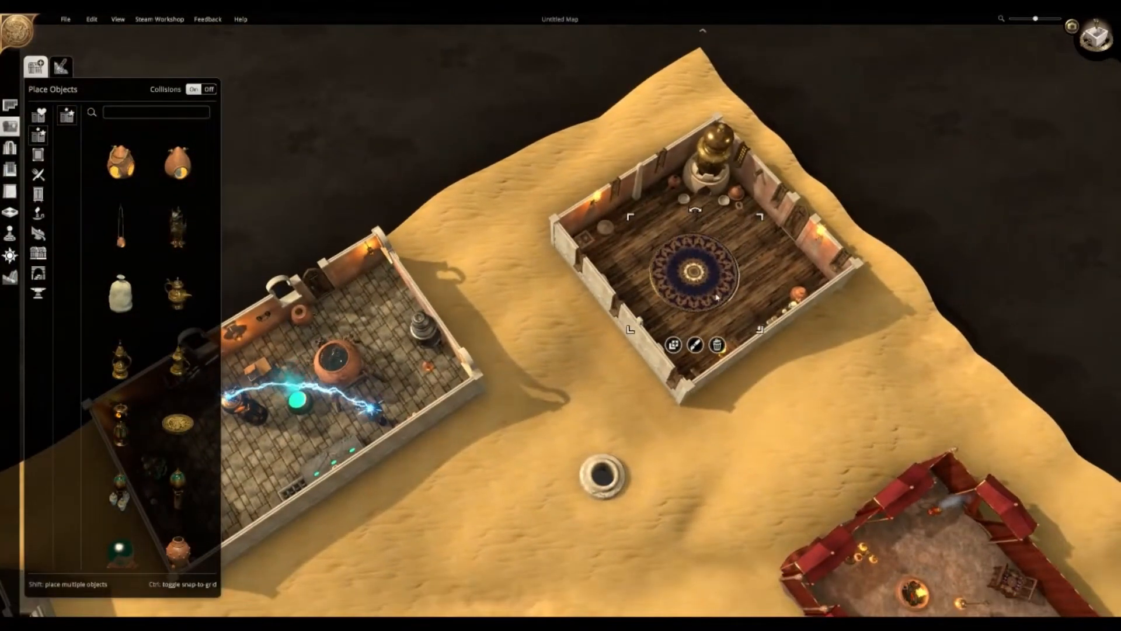
left_click_drag(716, 296, 720, 298)
left_click_drag(769, 338, 773, 341)
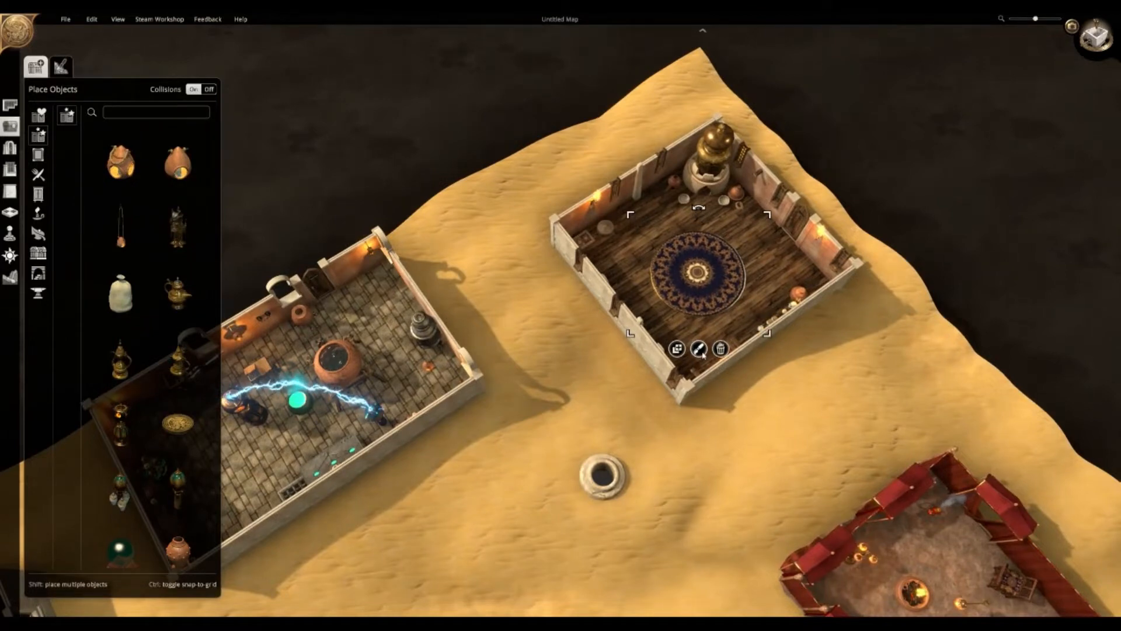
- Recolour the round rug's pattern to a reddish-orange tint
left_click(699, 347)
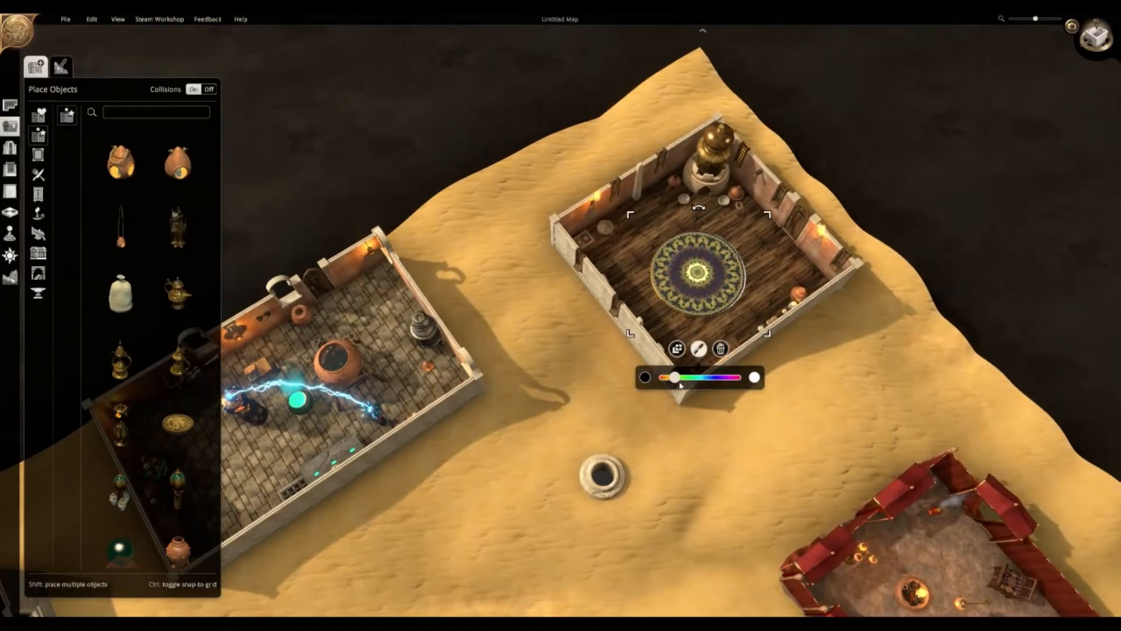
left_click_drag(697, 386, 713, 386)
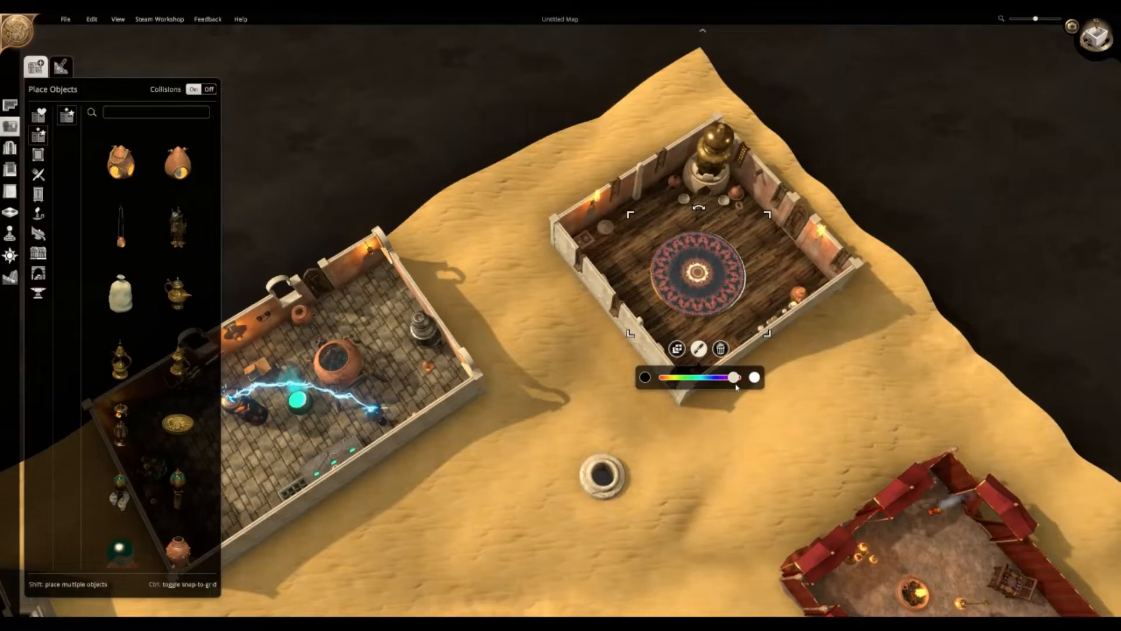
left_click(791, 392)
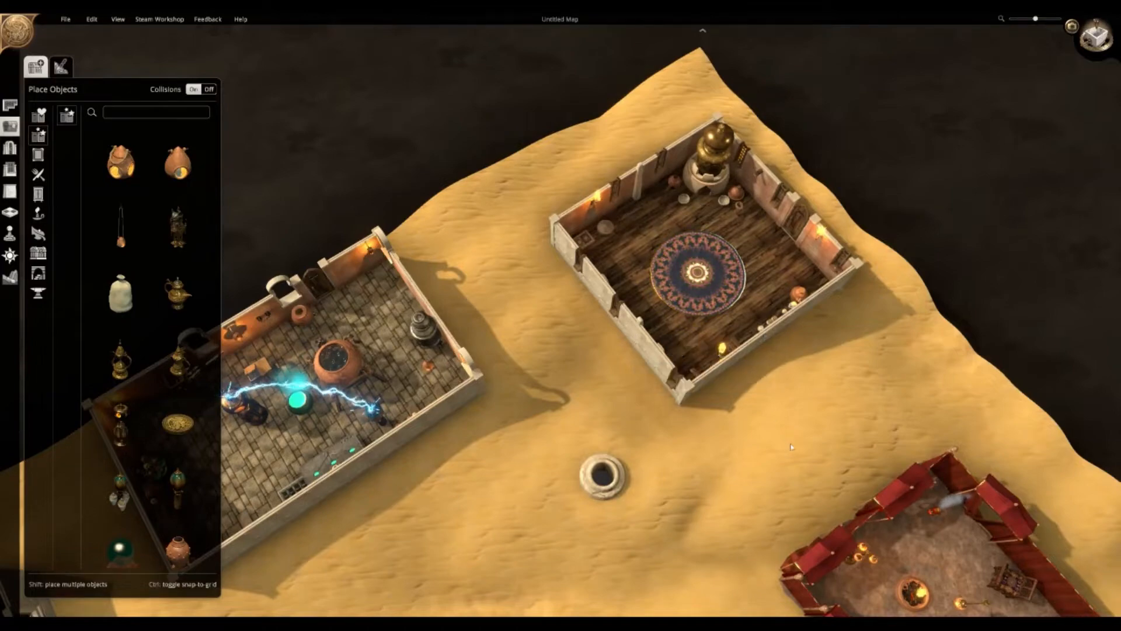
- Place a three-legged clay pot on the sand against the outer corner of the alchemy workshop
middle_click_drag(790, 391, 819, 403)
scroll(100, 416, "down", 4)
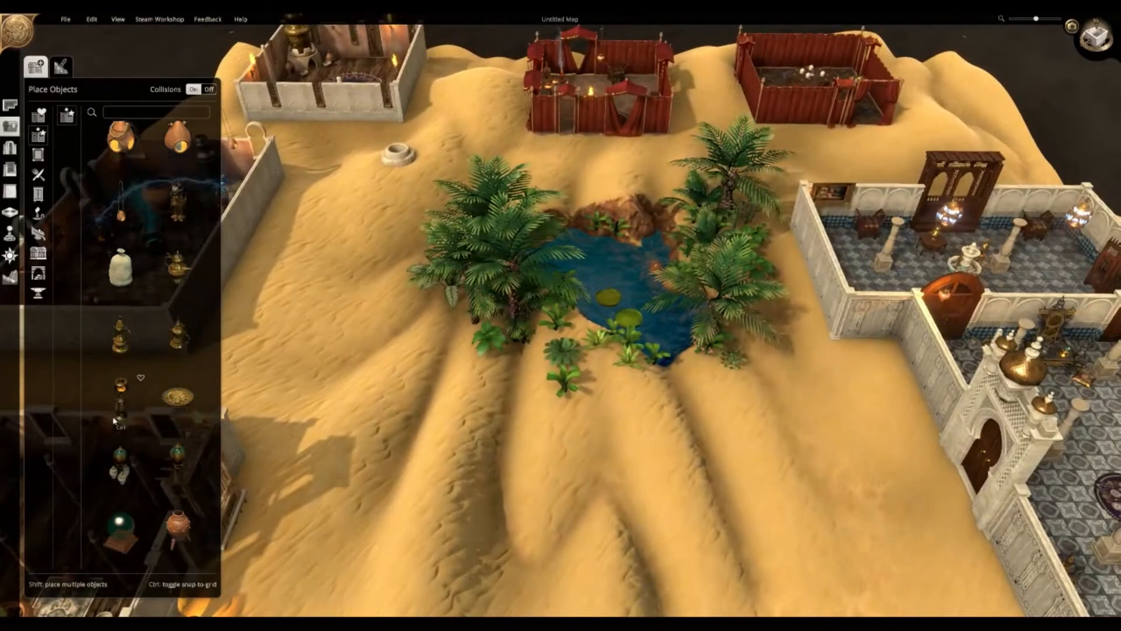
scroll(148, 427, "down", 2)
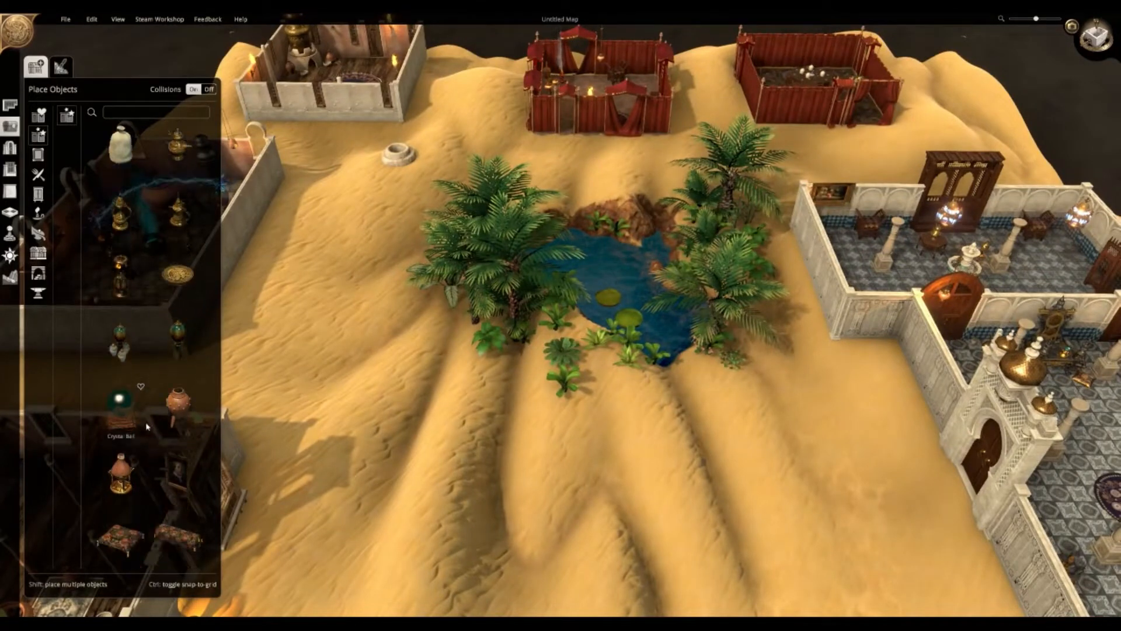
scroll(182, 459, "down", 1)
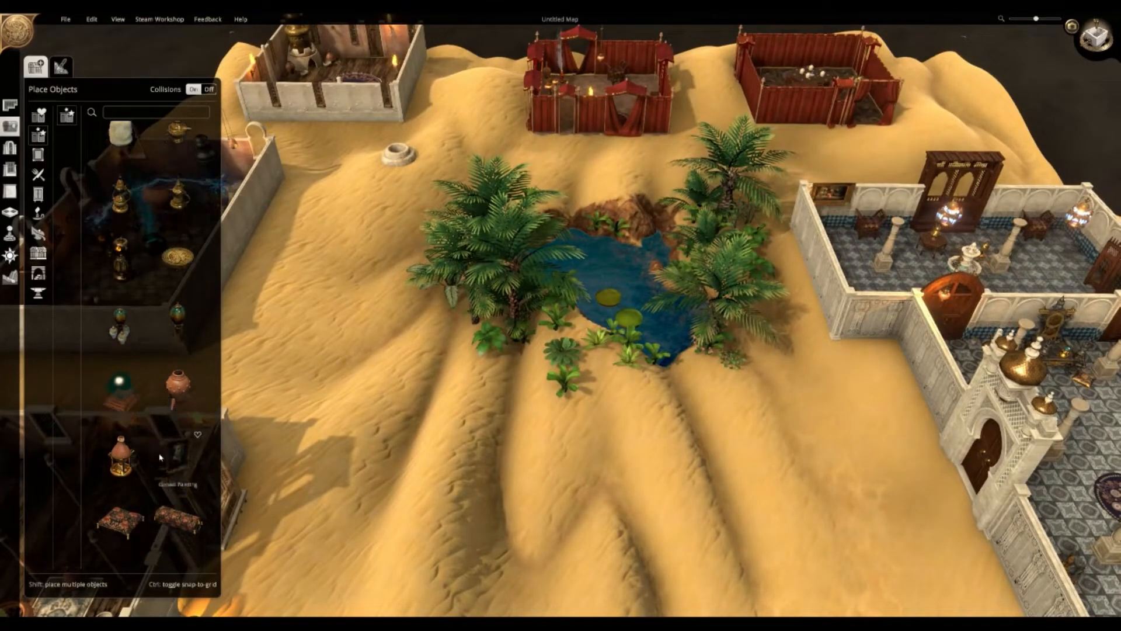
key("w")
key("d")
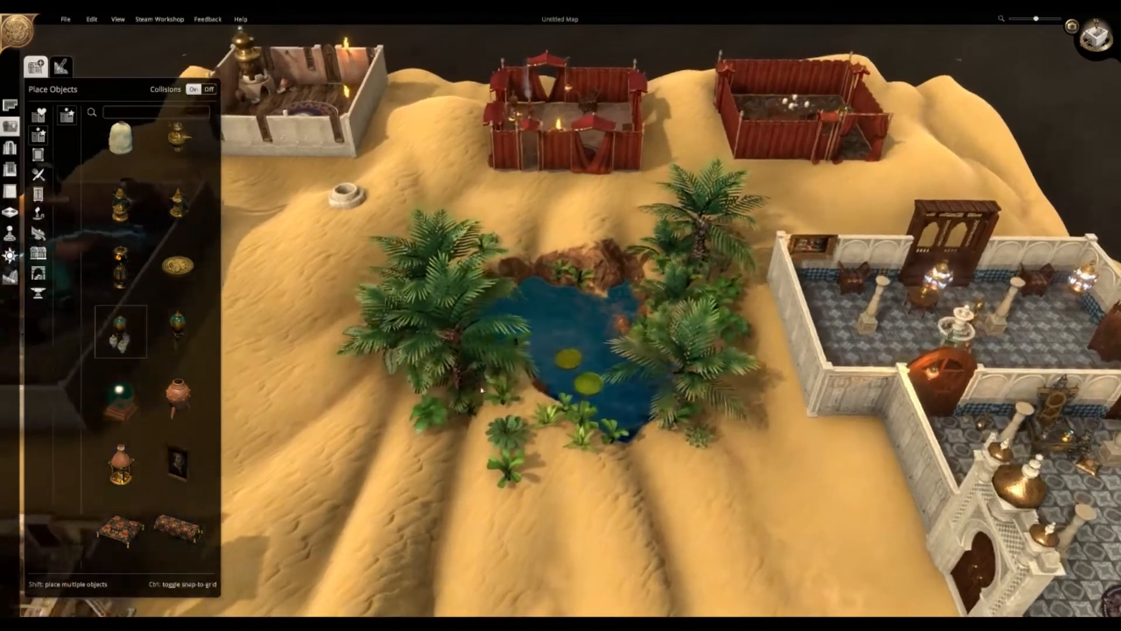
key("a")
left_click(182, 403)
scroll(254, 401, "up", 2)
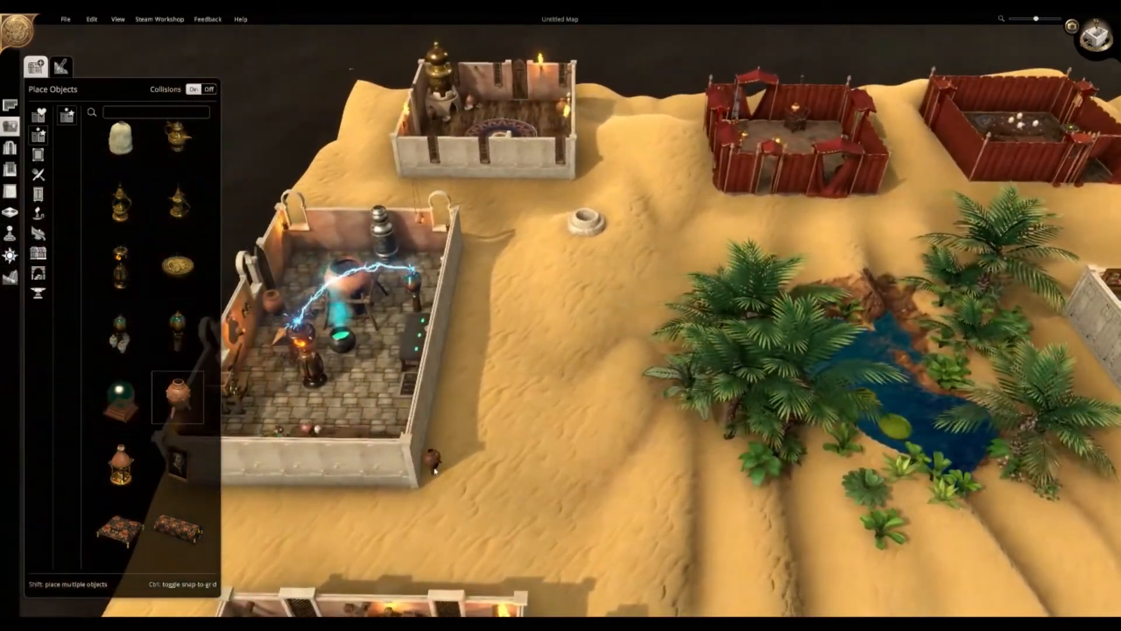
left_click(445, 465)
- Place upholstered benches along the outer walls of the palace's pillared hall and its blue-tiled room
key("s")
scroll(200, 514, "down", 1)
key("d")
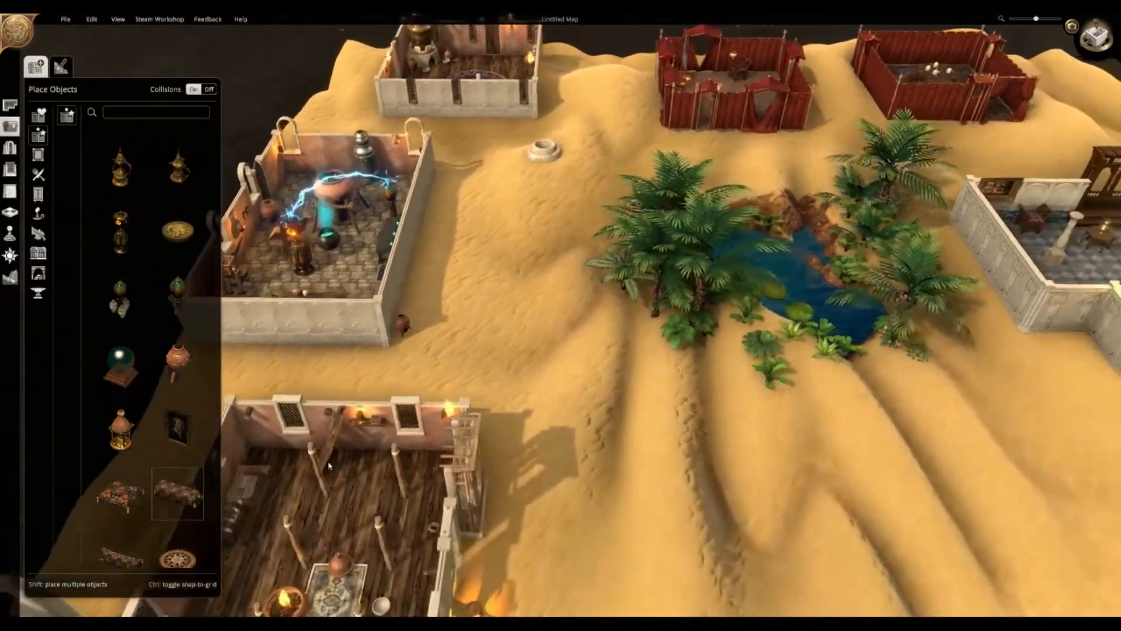
left_click(186, 501)
key("w")
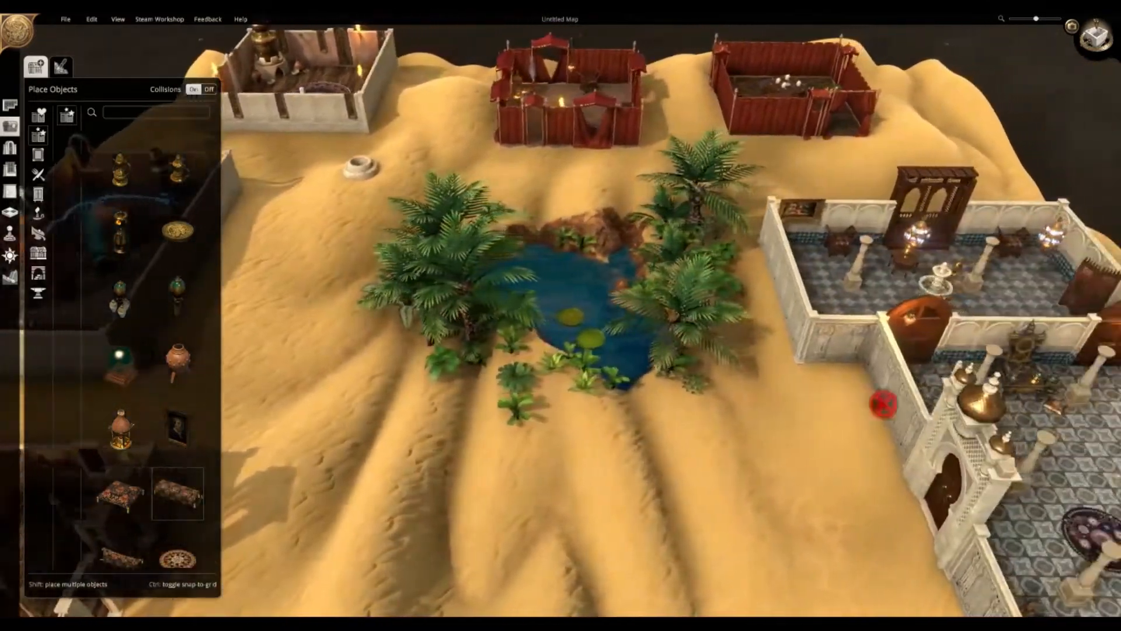
key("d")
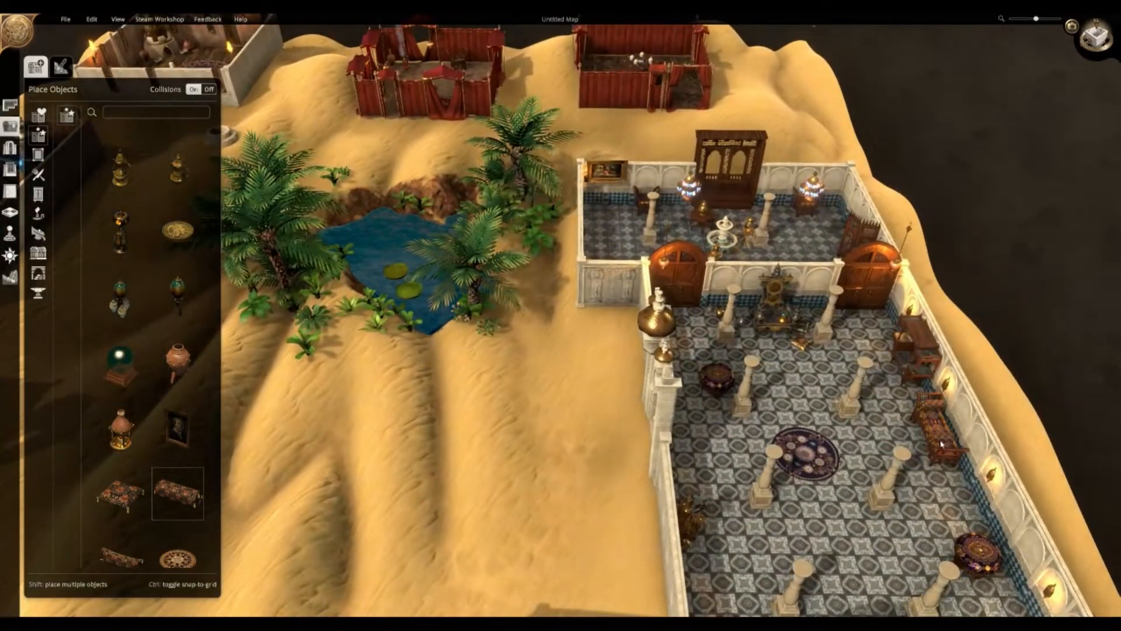
key("s")
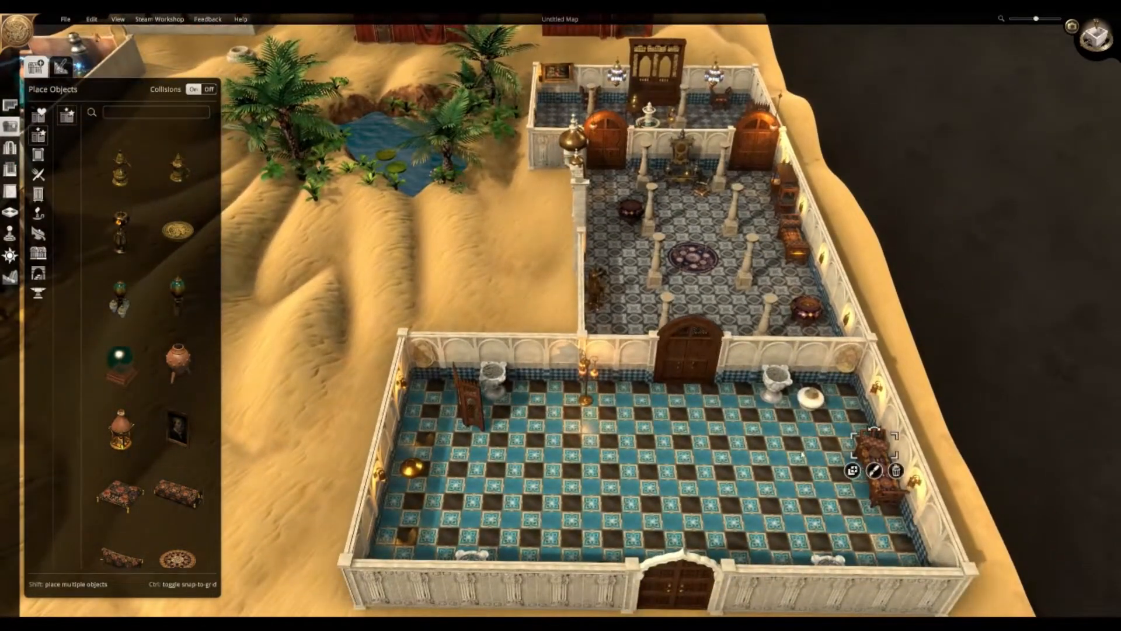
- Place a square cushioned stool beside the standing lamp in the red tent with the fire bowl and recolour it green
scroll(148, 458, "down", 1)
left_click(121, 414)
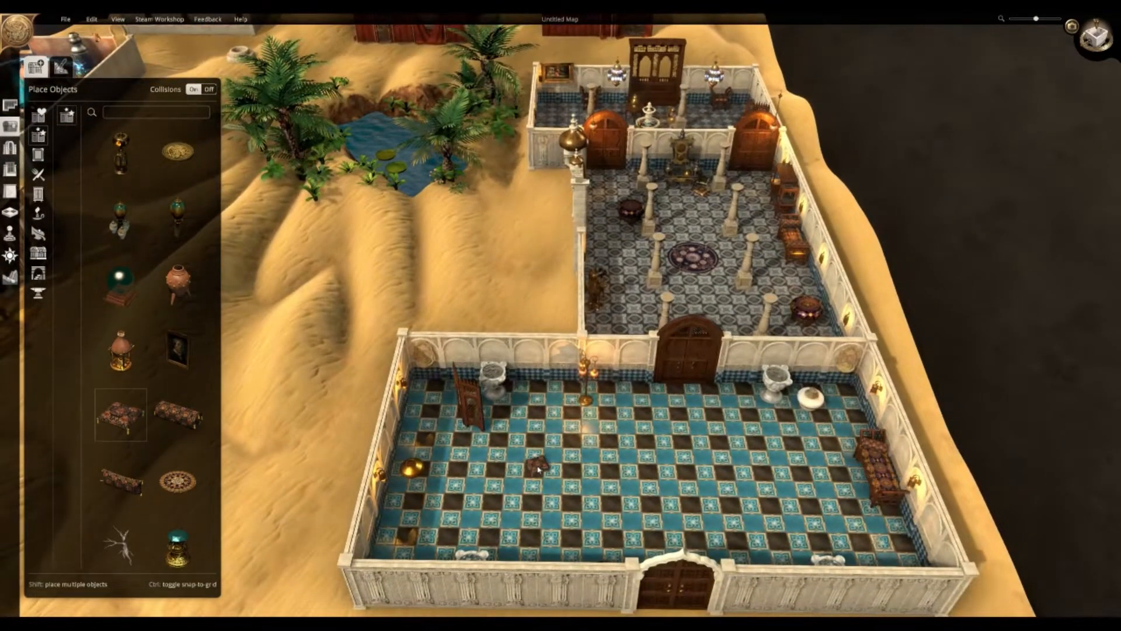
middle_click_drag(538, 469, 358, 405)
key("a")
key("w")
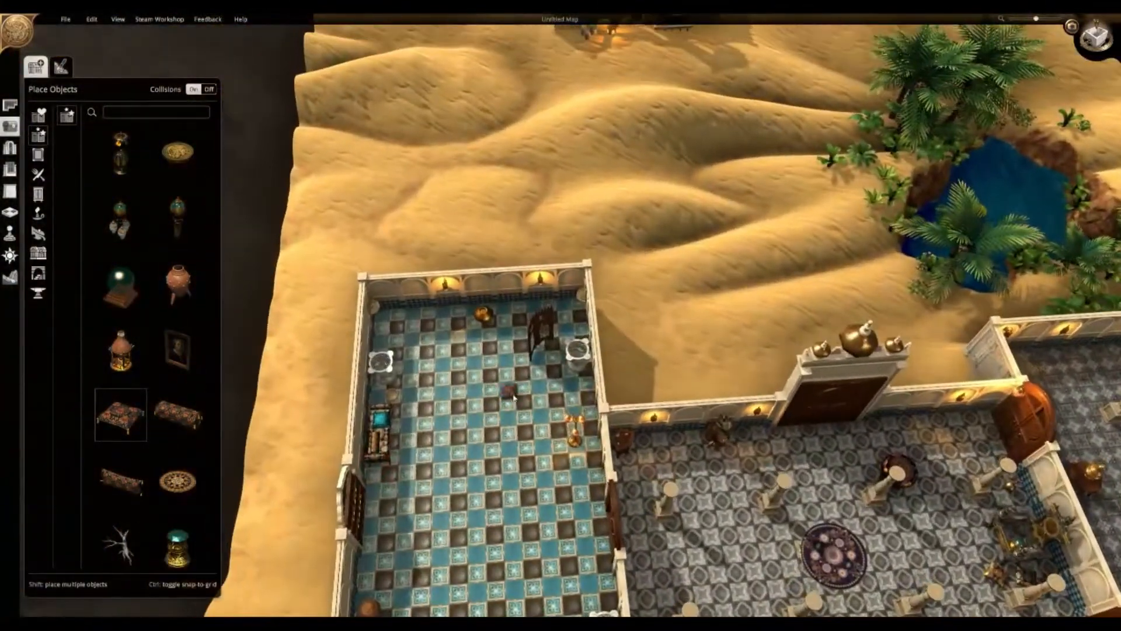
key("w")
key("d")
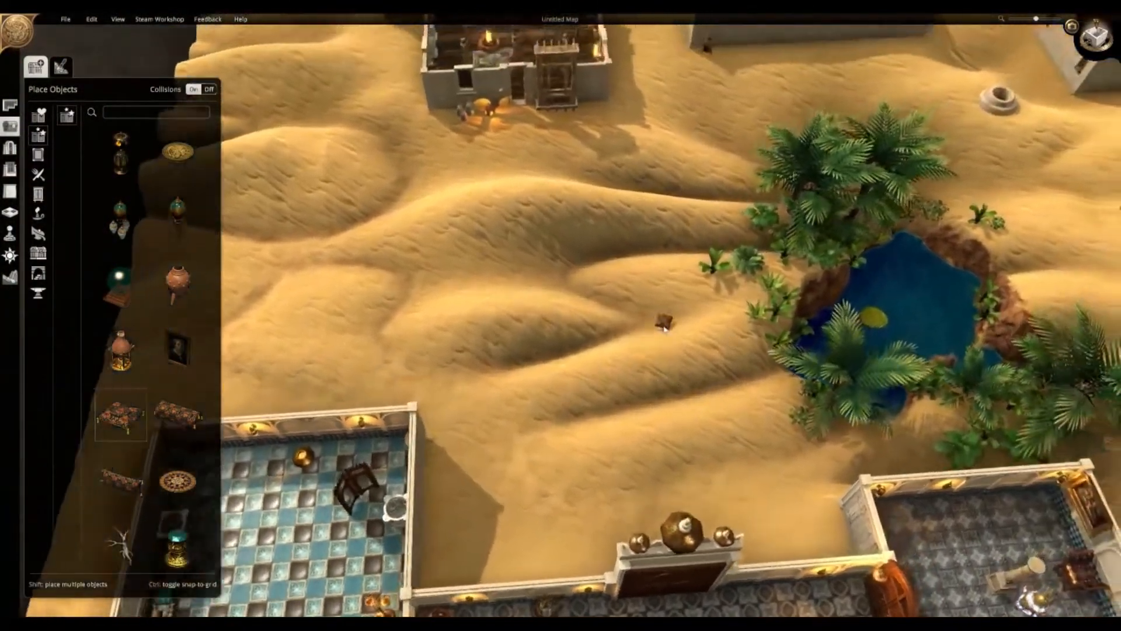
key("d")
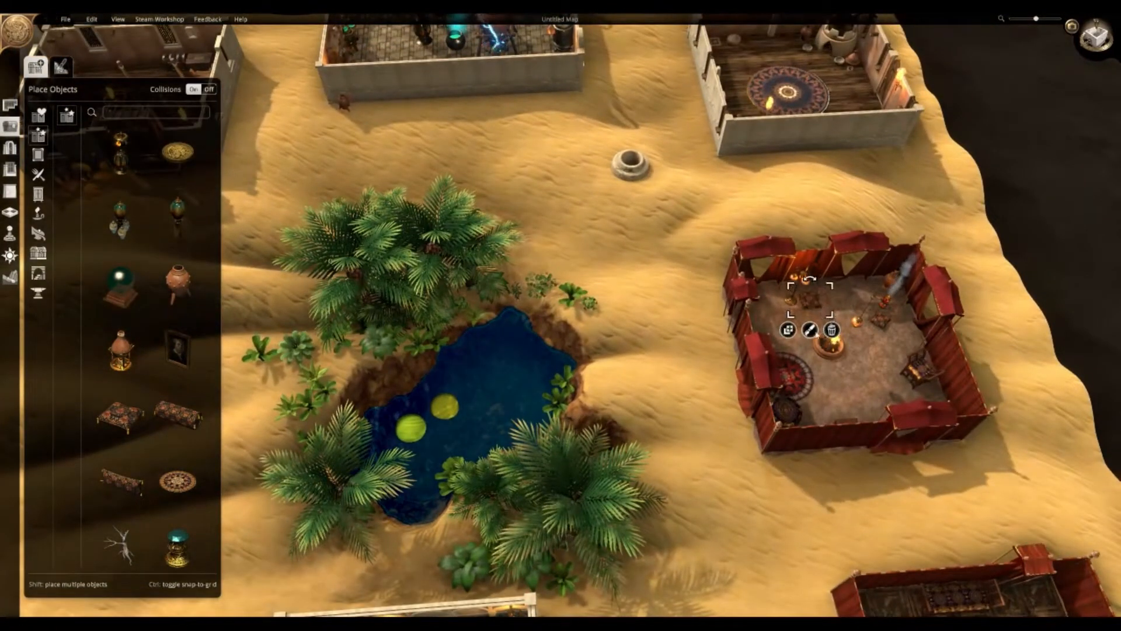
left_click(809, 330)
left_click(672, 385)
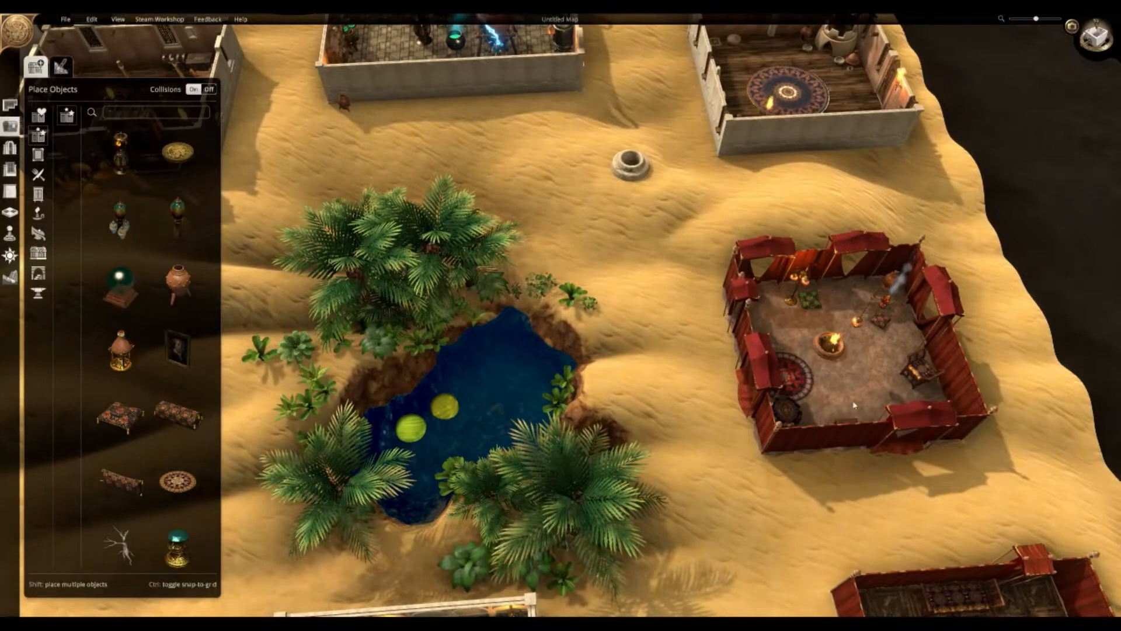
- Place two white stone basins against the palace's outer wall, one on each side of the domed gate
middle_click_drag(672, 385, 619, 263)
scroll(114, 492, "down", 3)
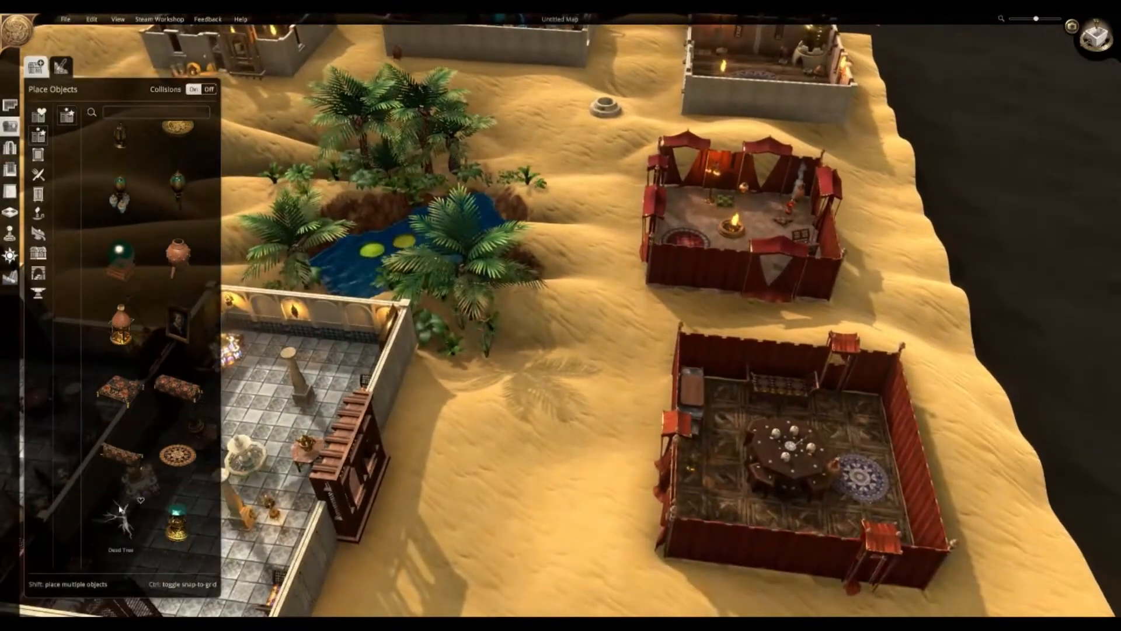
scroll(179, 421, "down", 3)
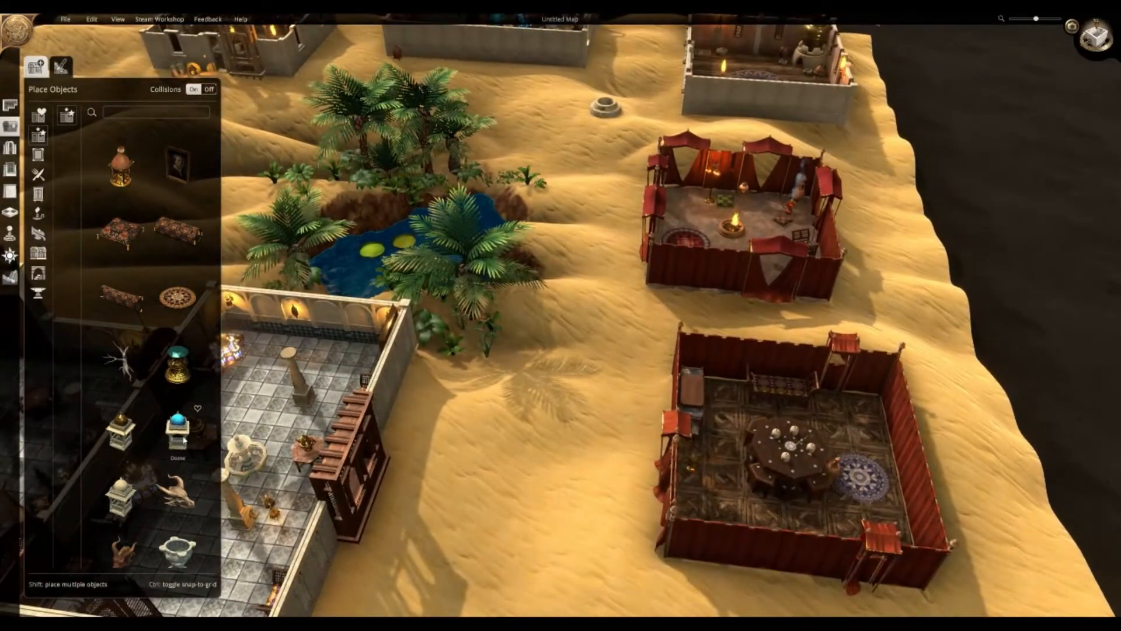
key("w")
key("a")
scroll(180, 458, "down", 3)
key("w")
key("d")
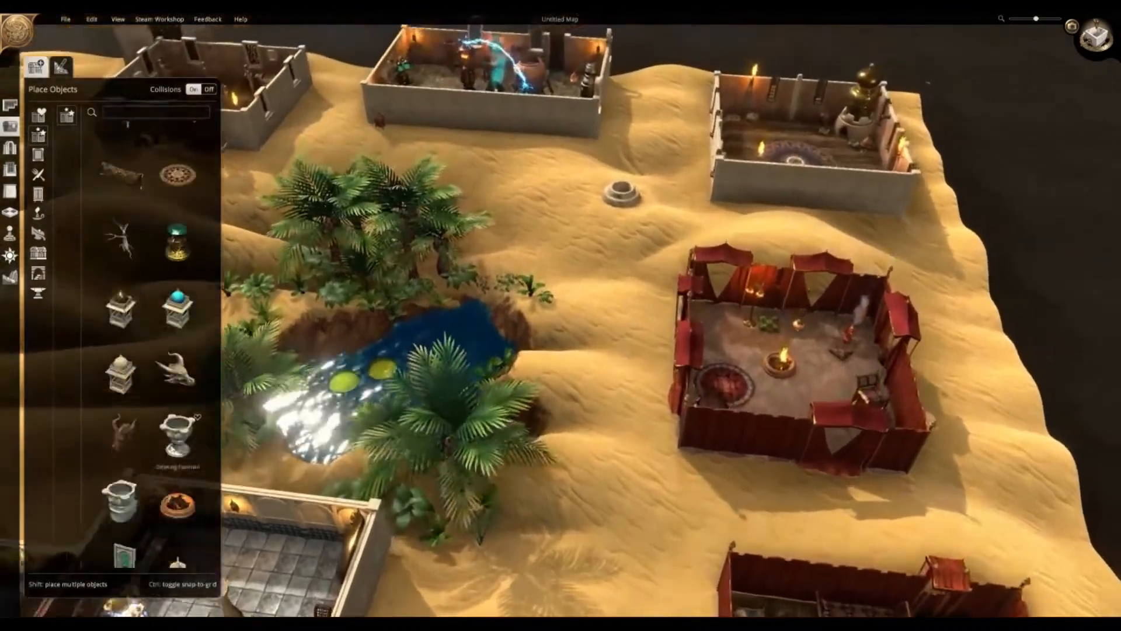
key("s")
key("a")
key("s")
key("a")
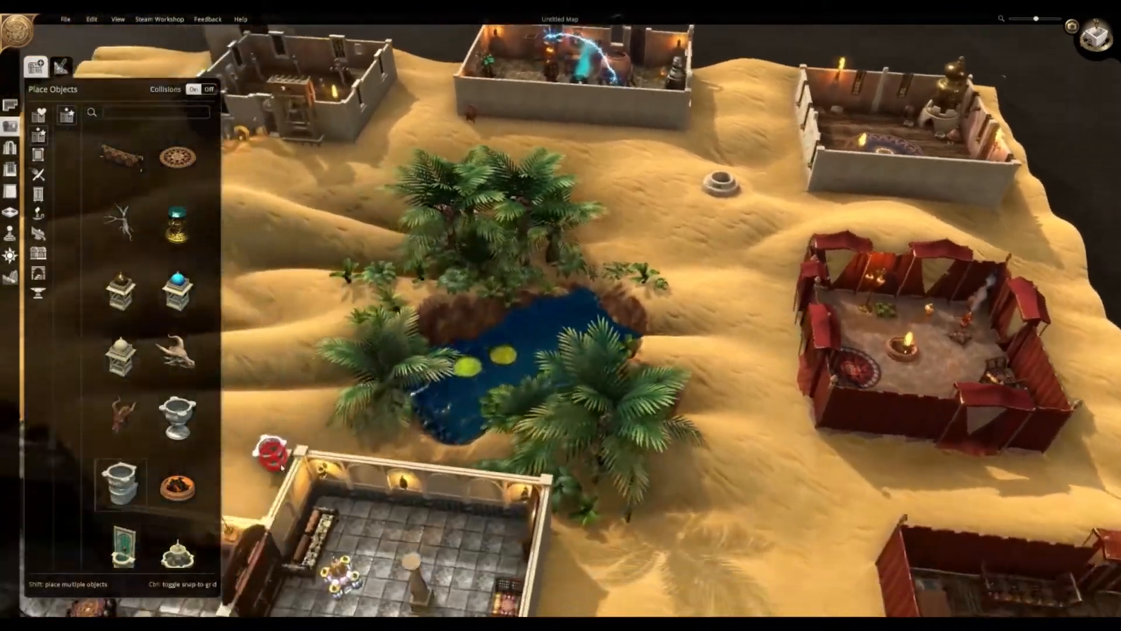
left_click(119, 487)
middle_click_drag(323, 423, 771, 486)
key("w")
key("d")
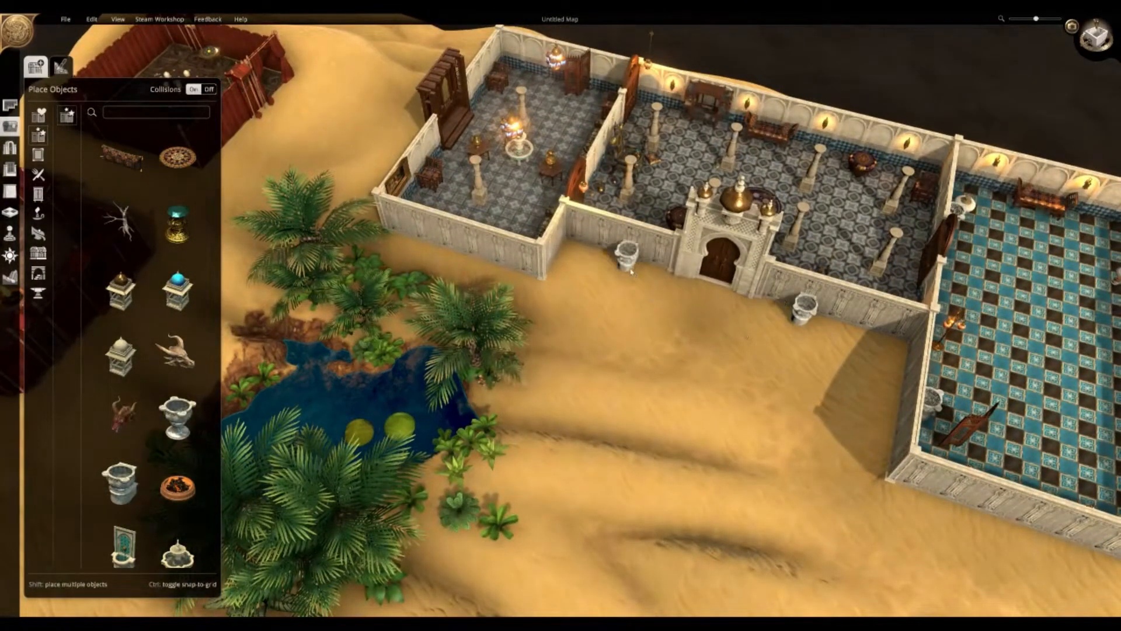
- Place a turquoise wall fountain in the corner of the blue-tiled room and another in the corner of the small palace room
left_click(134, 545)
key("d")
key("w")
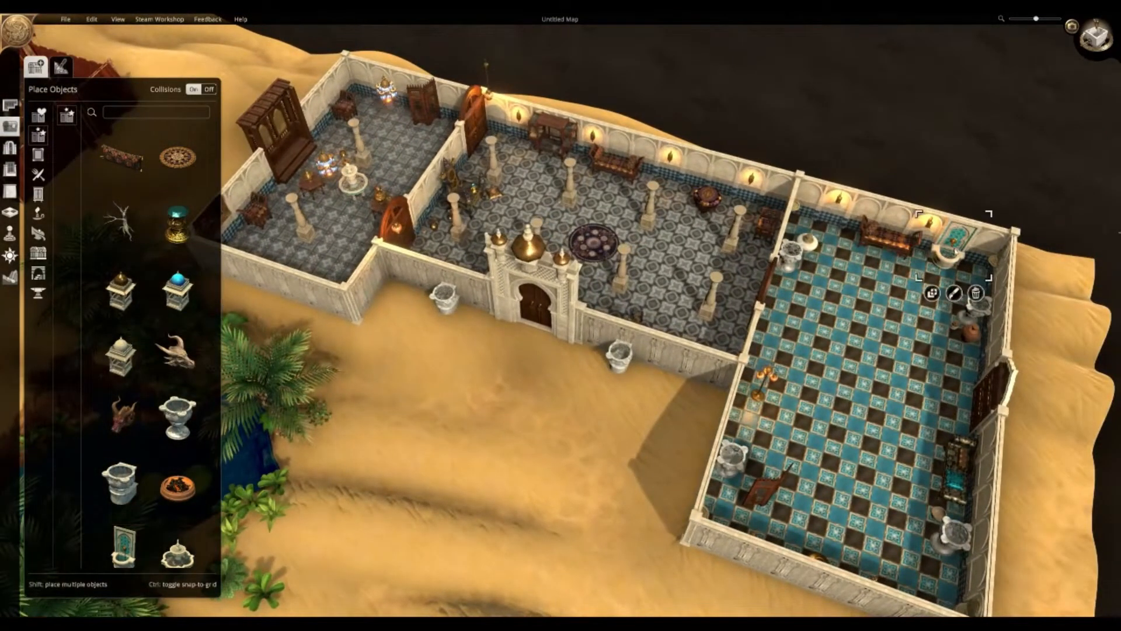
left_click(936, 295)
key("a")
key("w")
key("q")
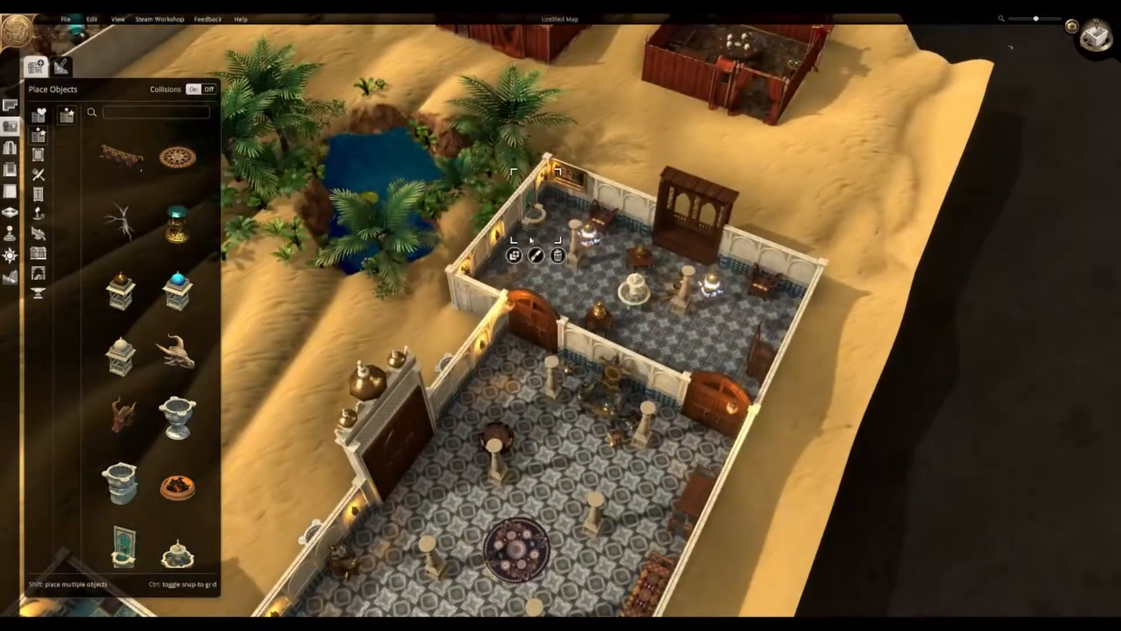
middle_click_drag(531, 240, 947, 159)
left_click(585, 214)
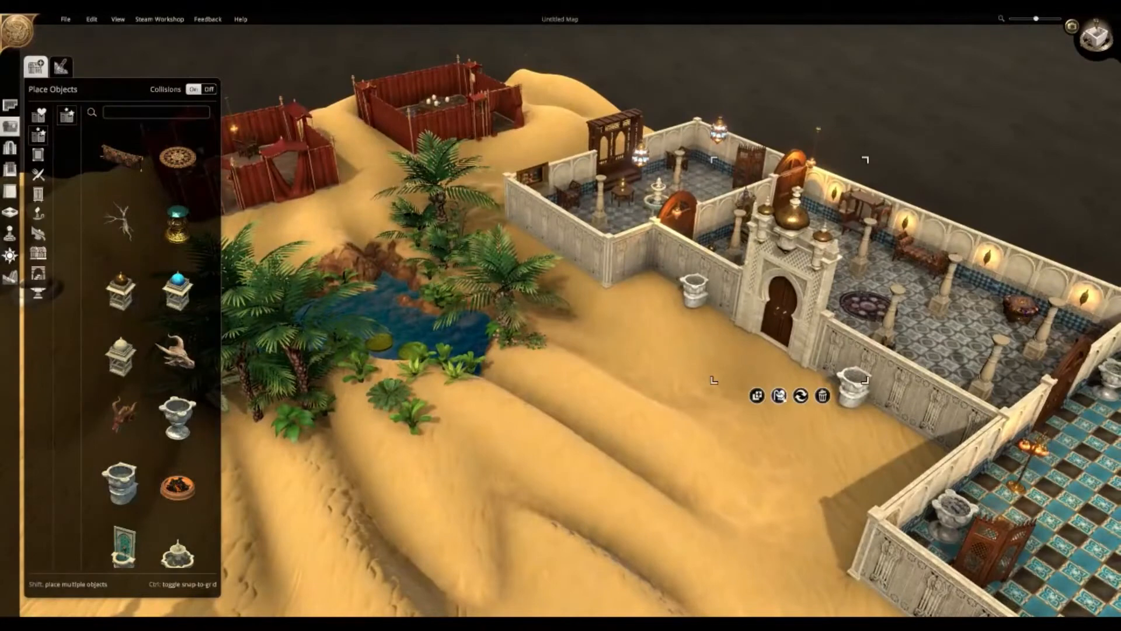
left_click(778, 396)
middle_click_drag(778, 400, 664, 319)
scroll(175, 394, "down", 5)
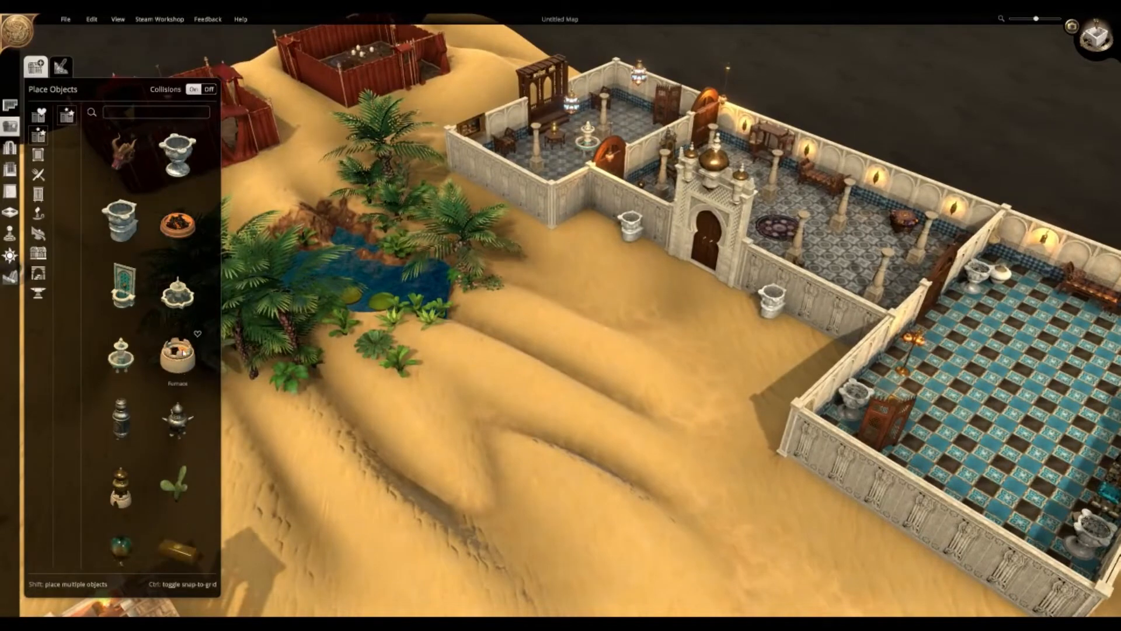
left_click(180, 305)
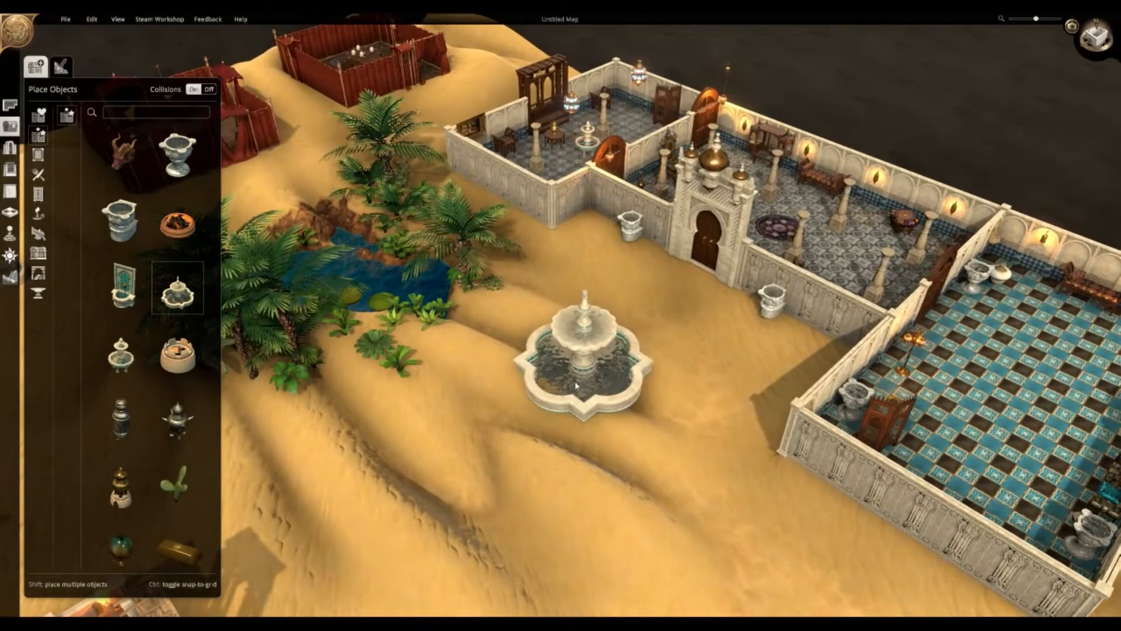
middle_click_drag(575, 385, 184, 362)
key("a")
left_click(122, 360)
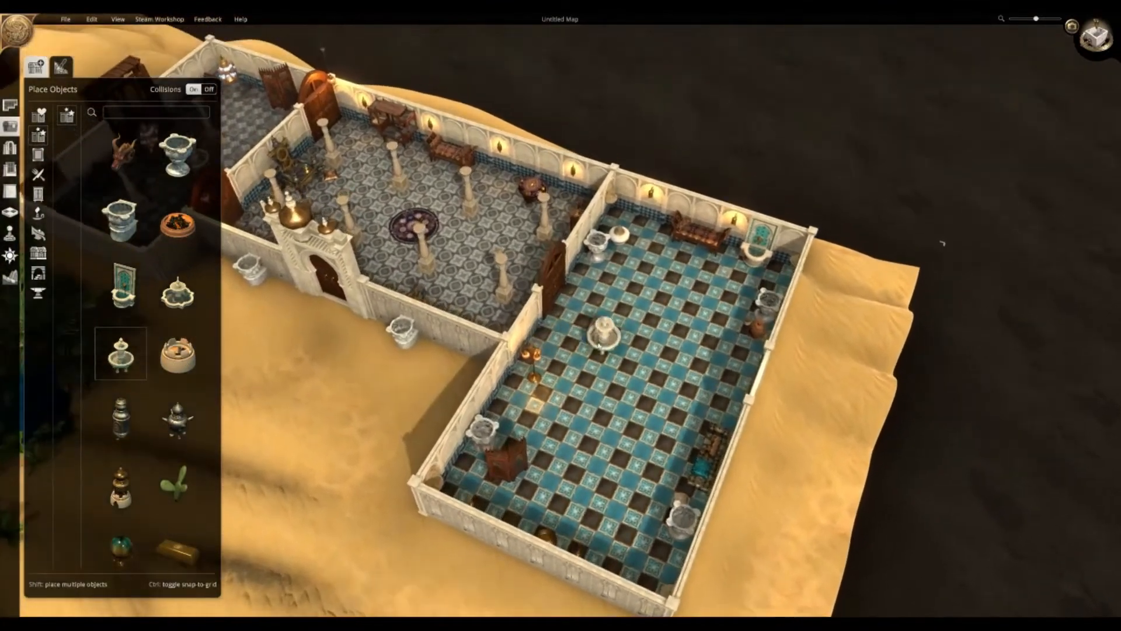
middle_click_drag(629, 345, 182, 431)
scroll(132, 462, "down", 3)
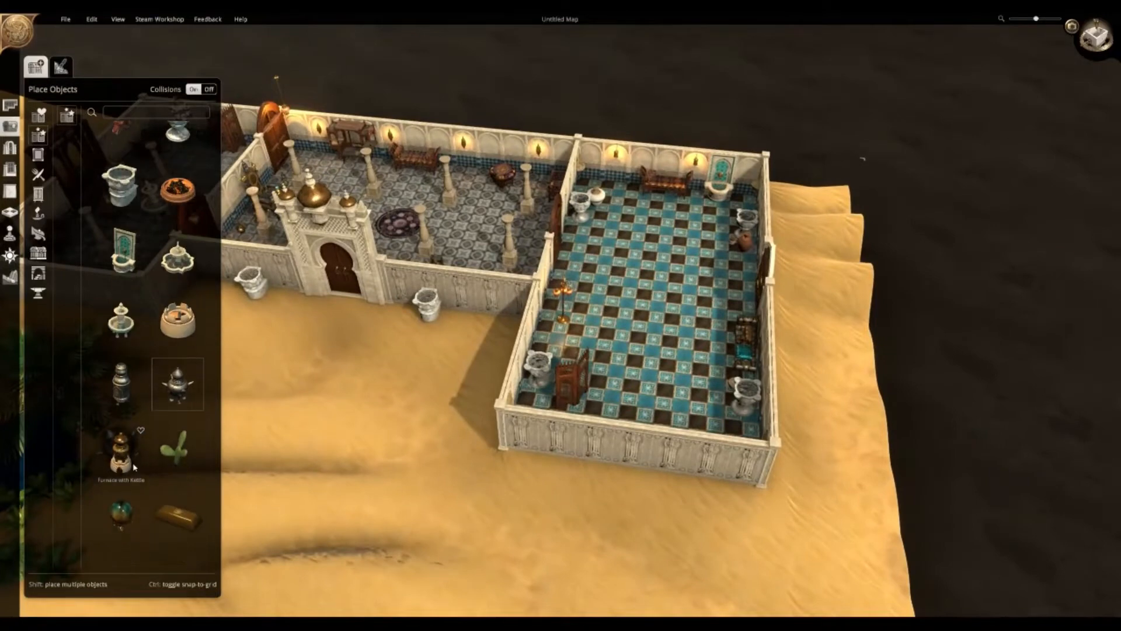
- Mount a hanging wall lamp on the palace's outer wall on each side of the domed gate
scroll(167, 473, "down", 4)
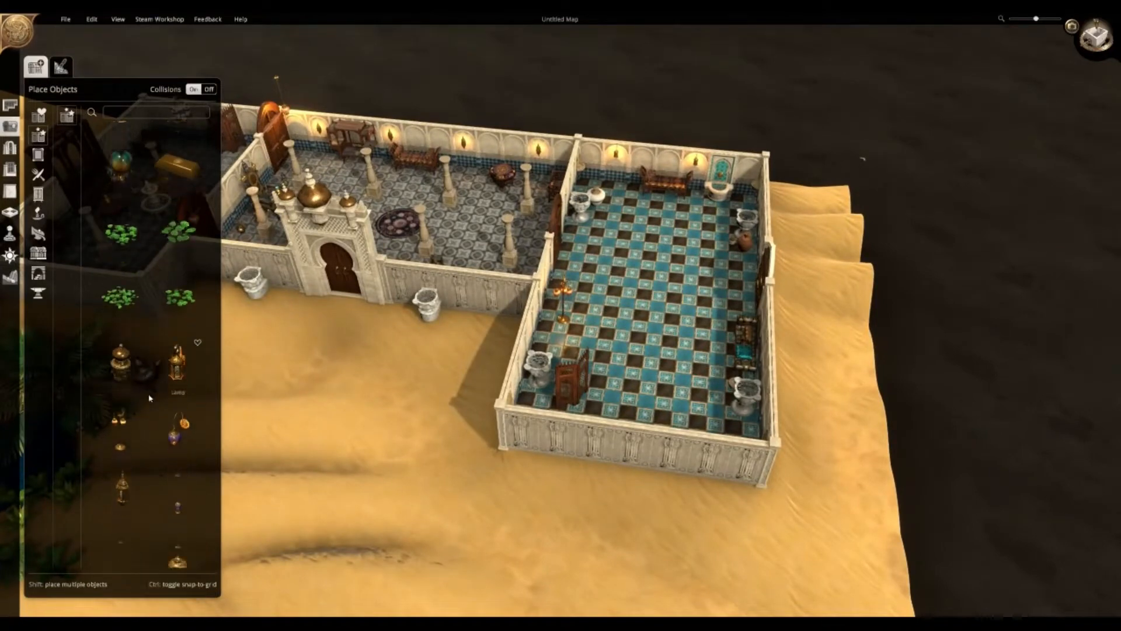
scroll(149, 398, "down", 1)
left_click(177, 412)
key("w")
key("a")
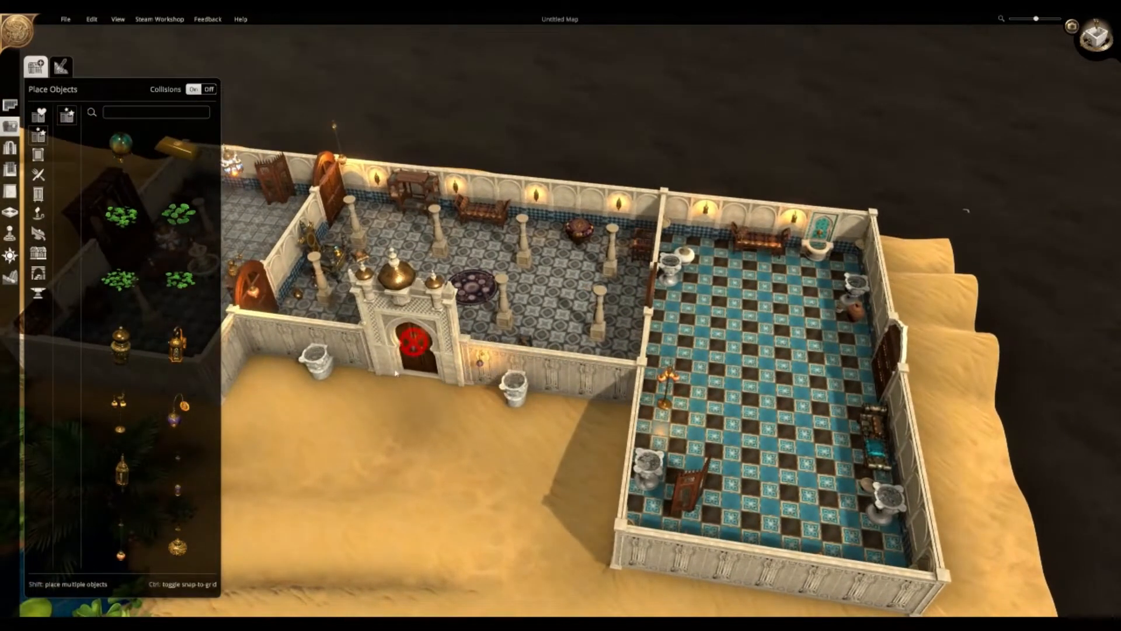
- Change the light of both gate lamps to purple and raise it to full brightness
left_click(334, 371)
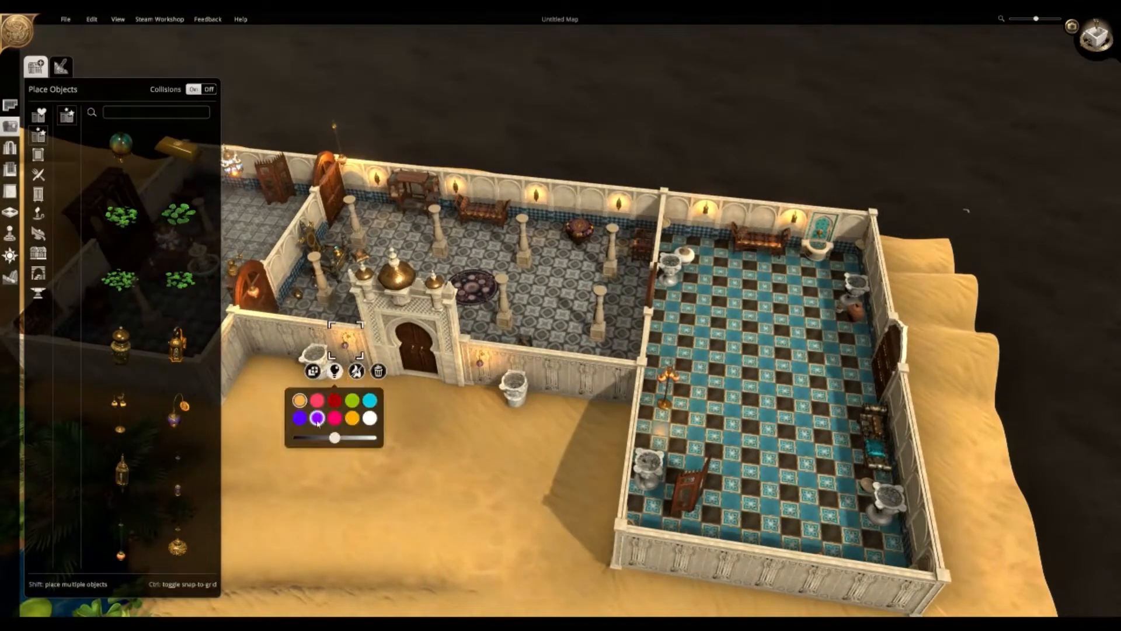
left_click(473, 368)
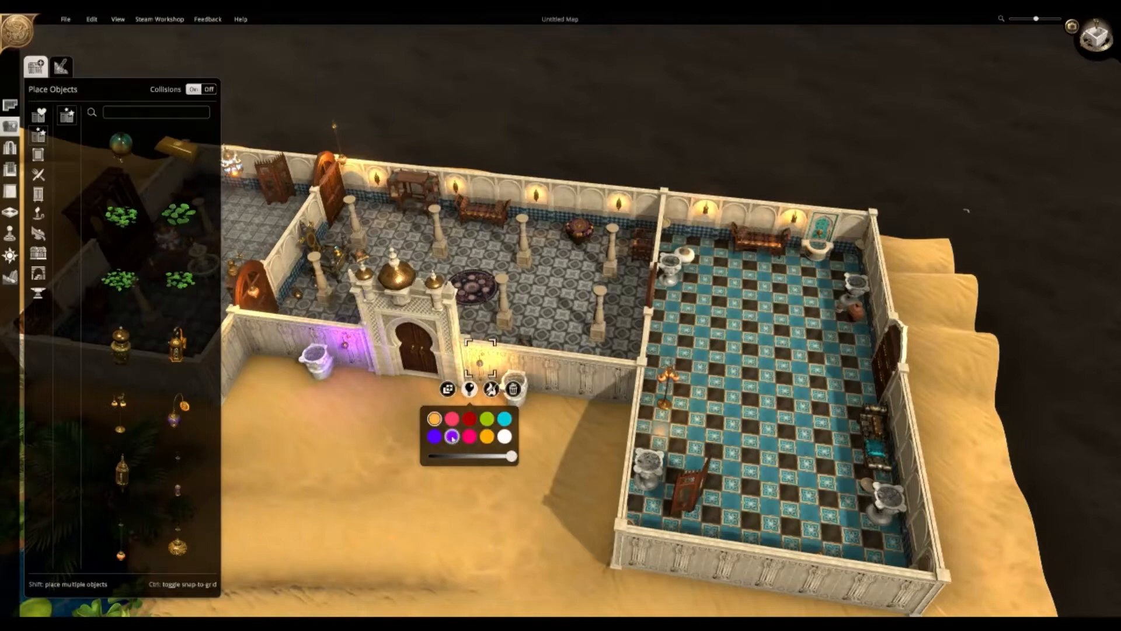
left_click(452, 437)
middle_click_drag(453, 439, 508, 397)
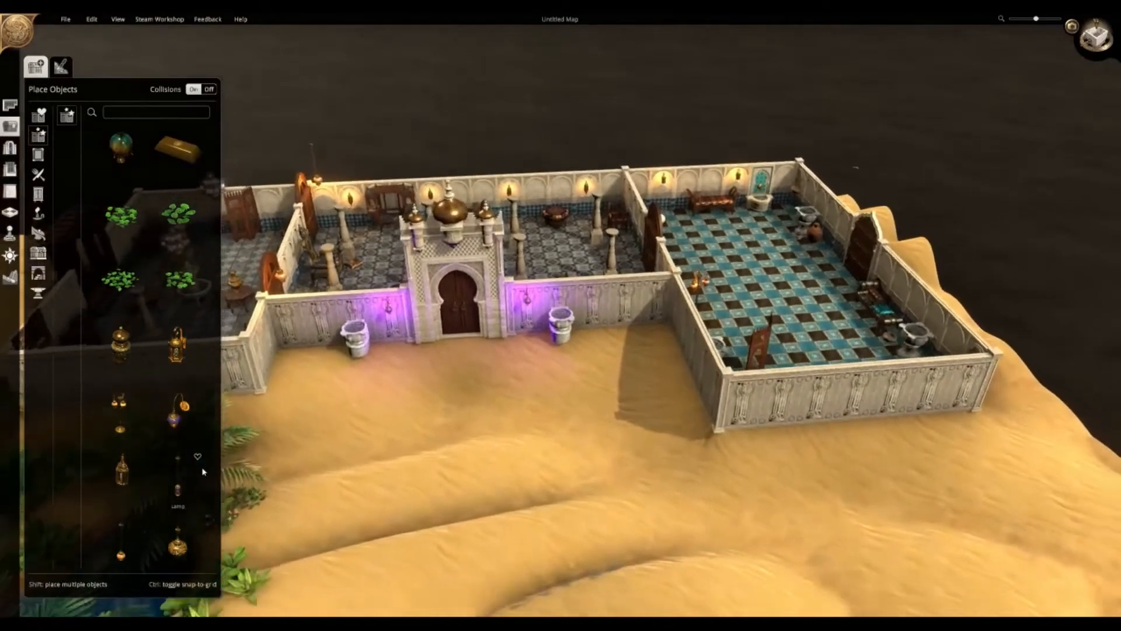
- Hang two ring-shaped lamps with blue lights in the pillared hall, over the back-wall desk and over the round copper vessel
scroll(187, 475, "down", 3)
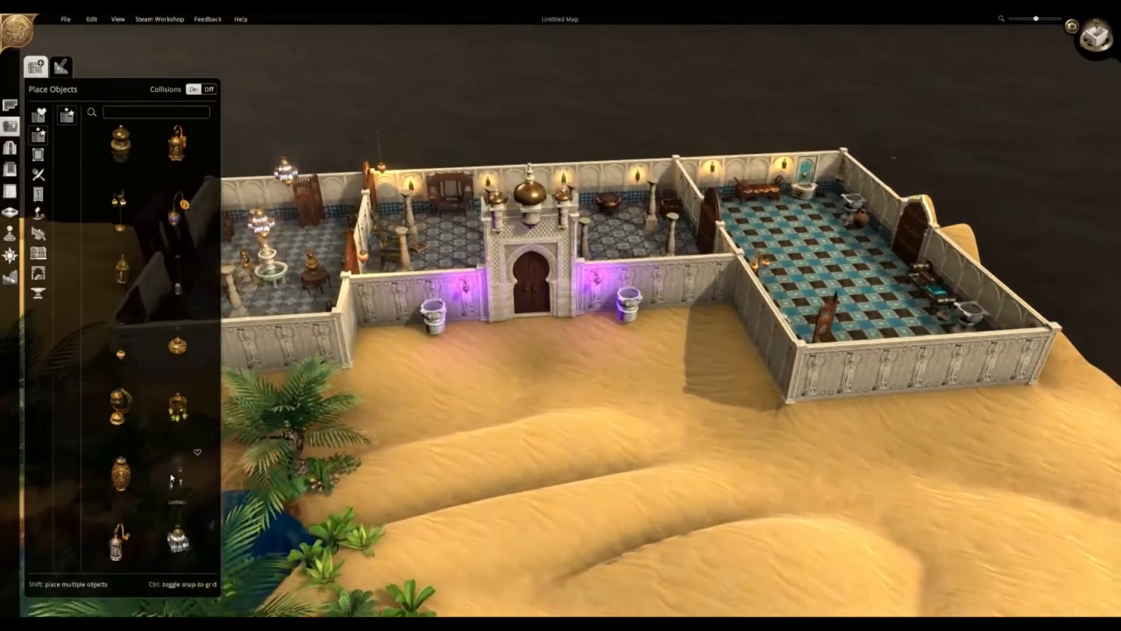
key("w")
left_click(175, 460)
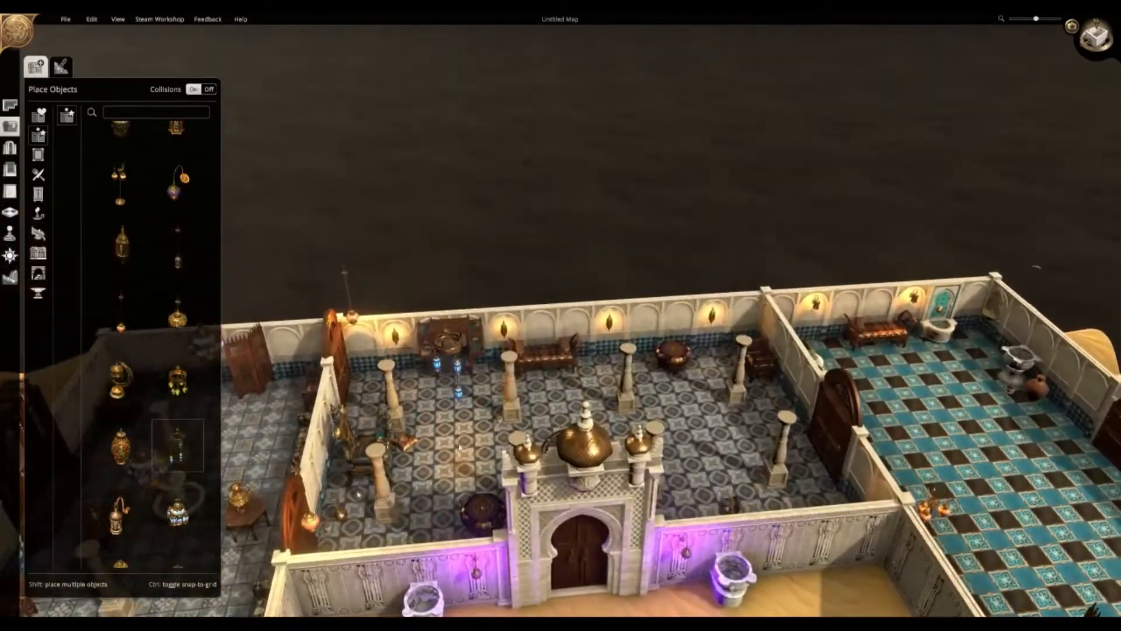
left_click(417, 420)
key("w")
key("d")
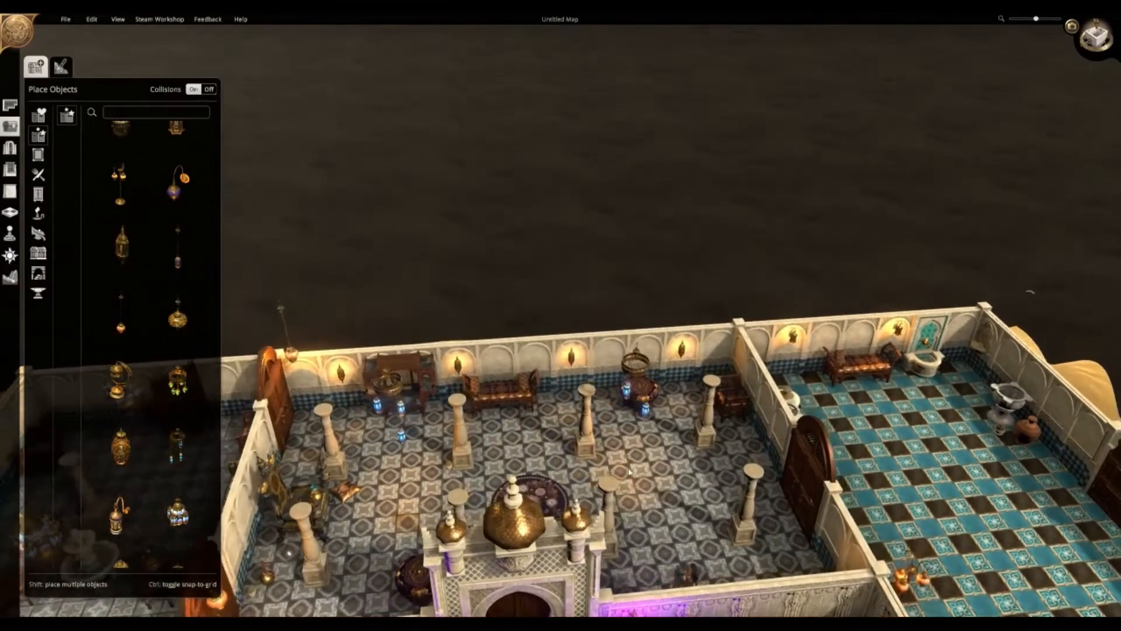
key("s")
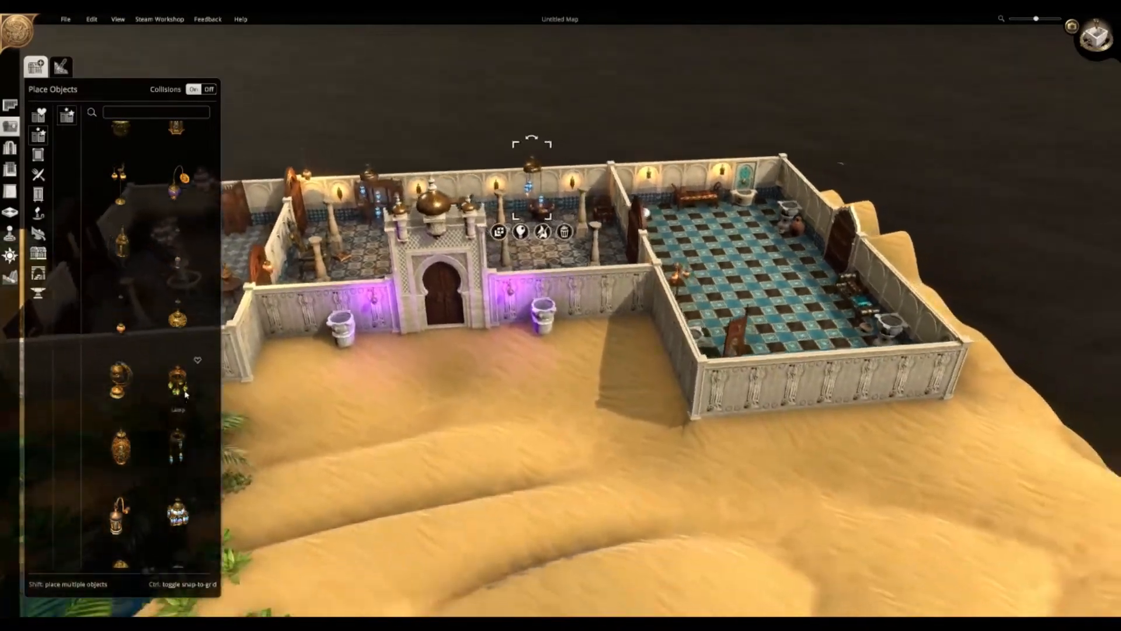
- Hang two ring-shaped lamps with green pendant lights along the middle of the blue-tiled room
left_click(186, 395)
key("w")
key("d")
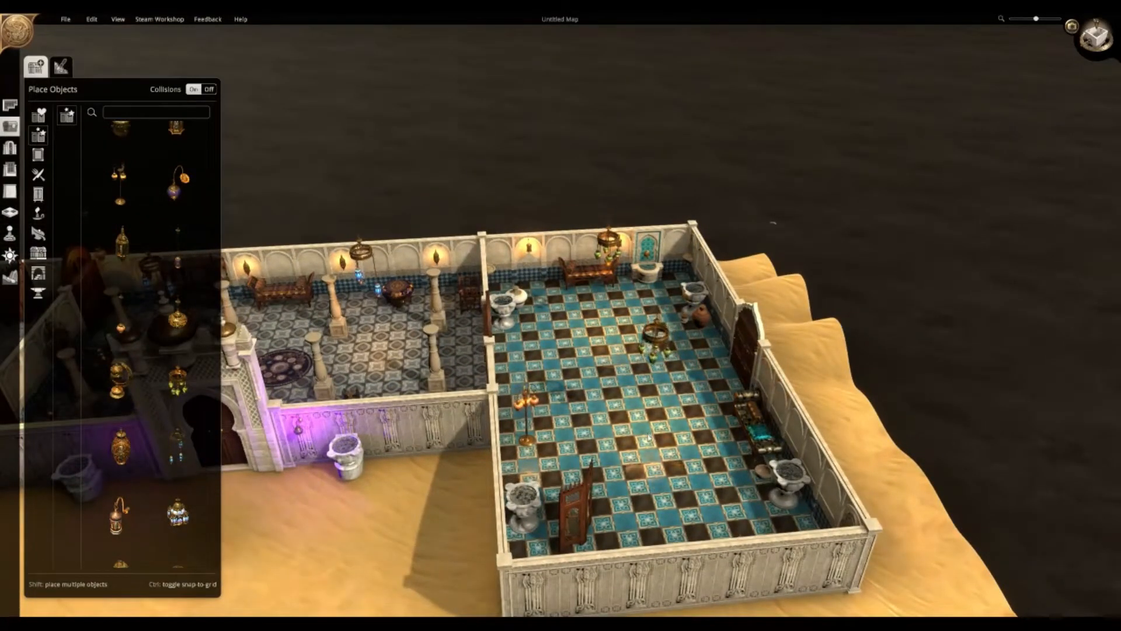
middle_click_drag(581, 376, 576, 502)
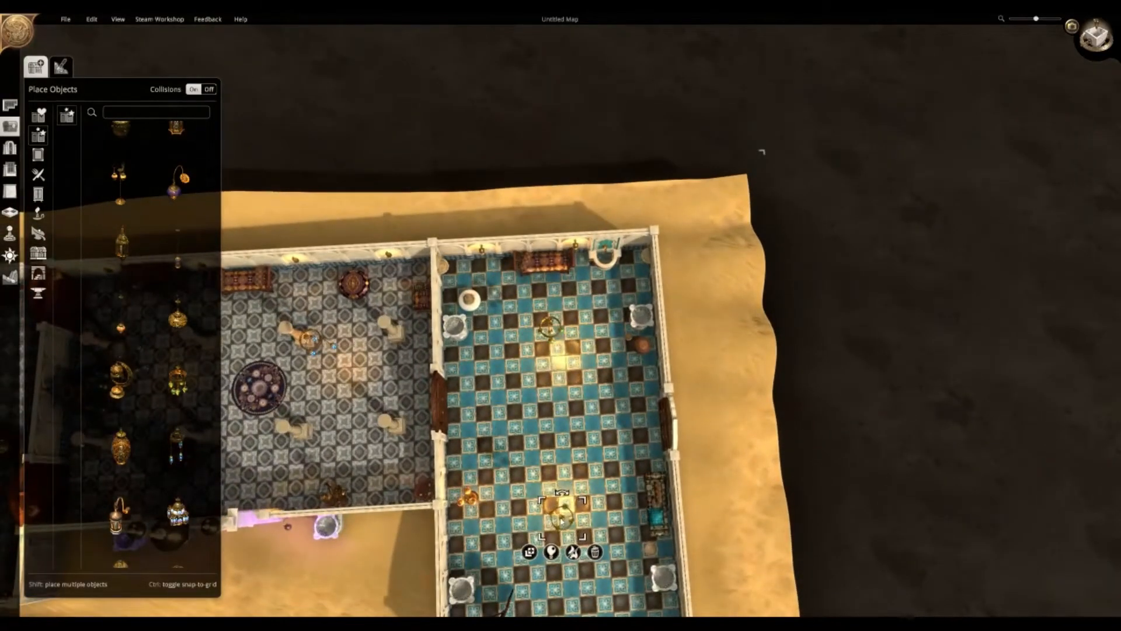
- Place two long white marble benches outside the palace, one against the blue-tiled room's outer wall and one along the fountain room's front wall
key("s")
scroll(182, 430, "down", 4)
key("a")
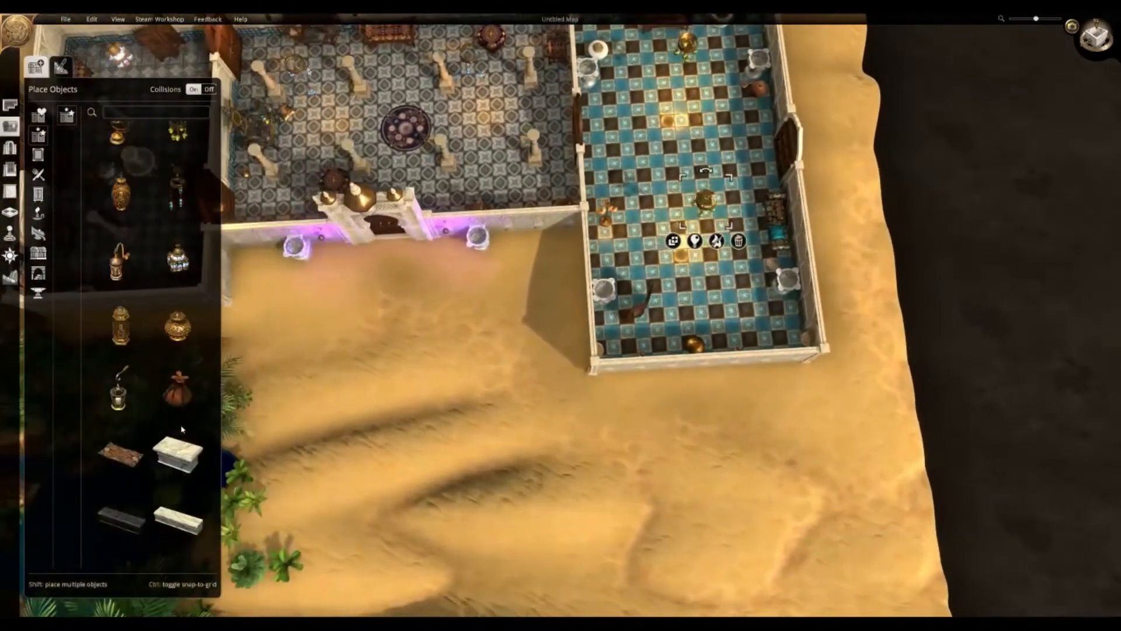
scroll(182, 430, "down", 1)
left_click(169, 421)
key("a")
key("w")
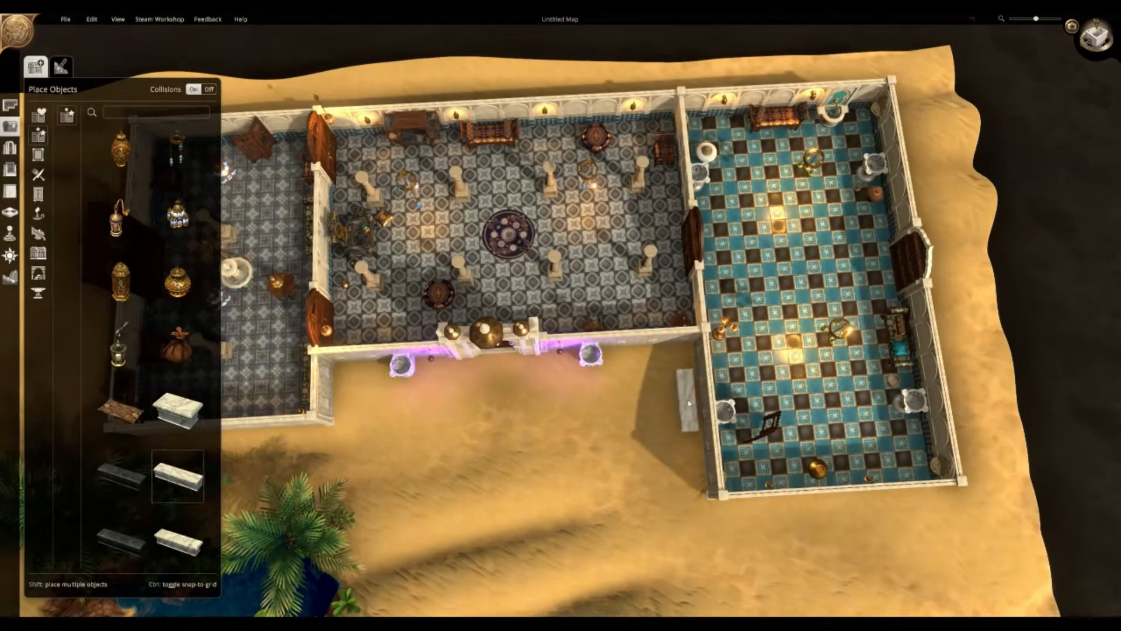
left_click(676, 451)
key("a")
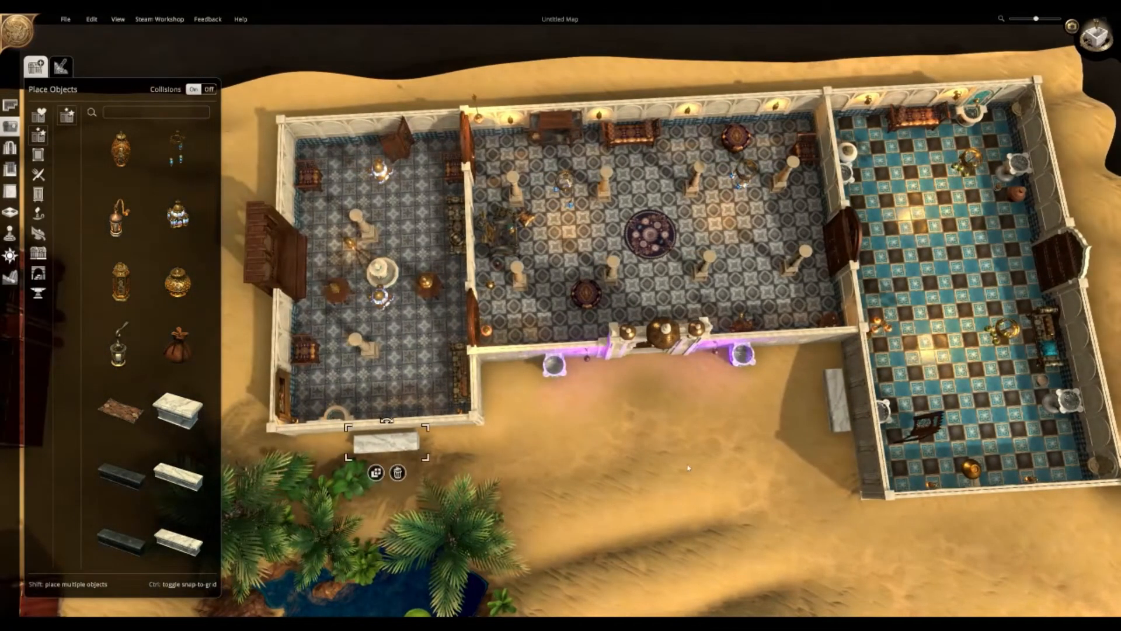
middle_click_drag(688, 467, 647, 350)
left_click(647, 350)
- Preview the dark staircase and sunken stairway props on the sand in front of the palace gate
key("d")
scroll(180, 414, "down", 2)
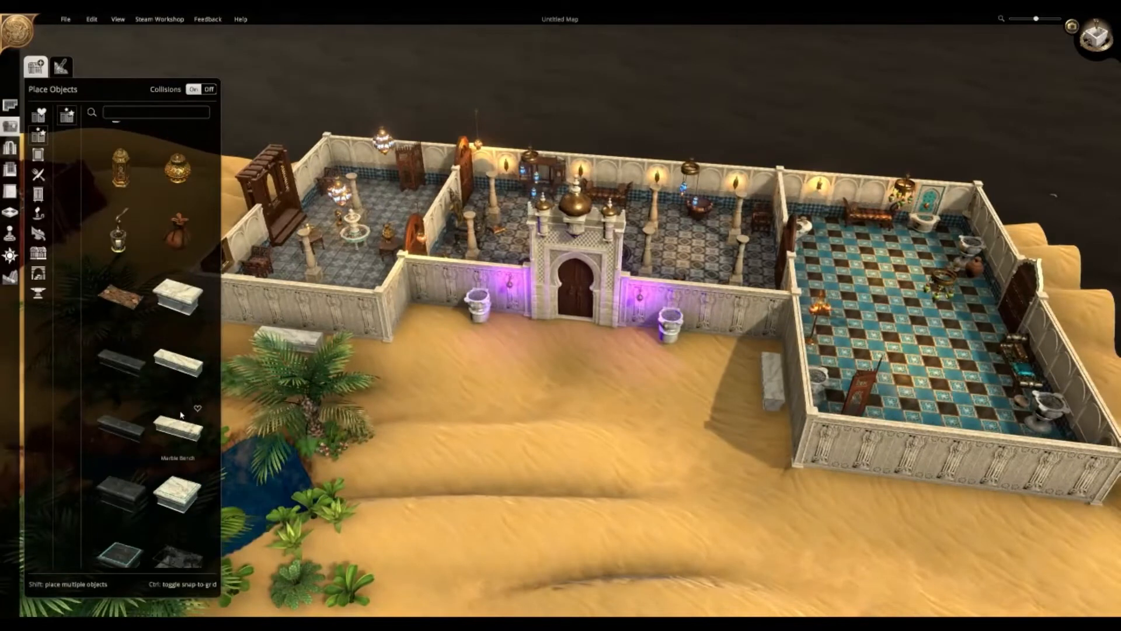
scroll(181, 414, "down", 4)
left_click(178, 406)
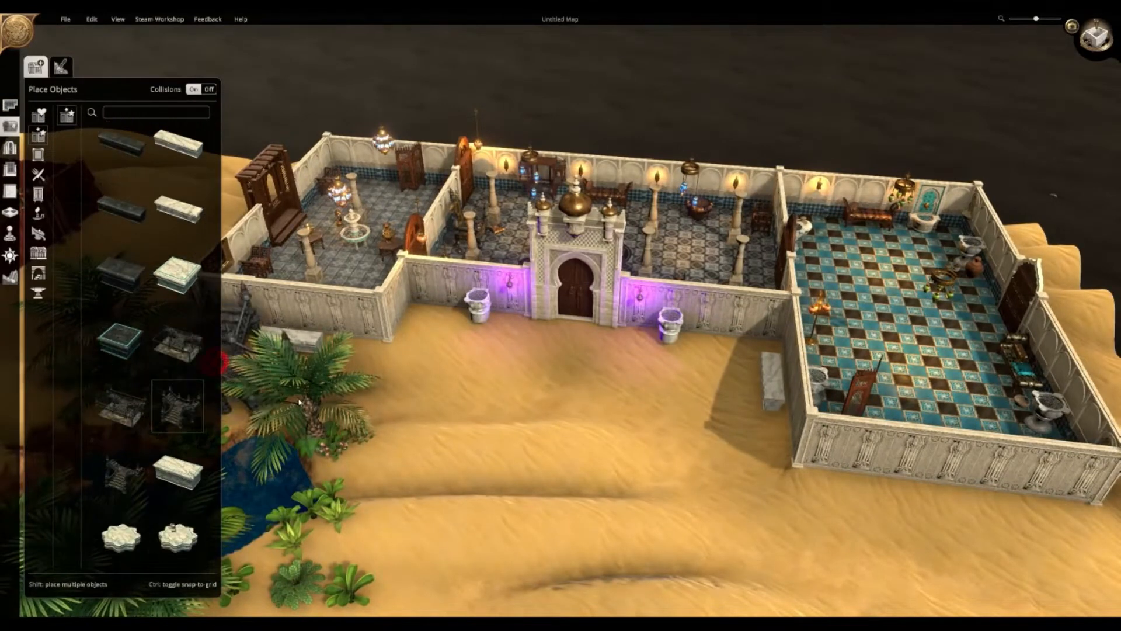
scroll(496, 441, "down", 4)
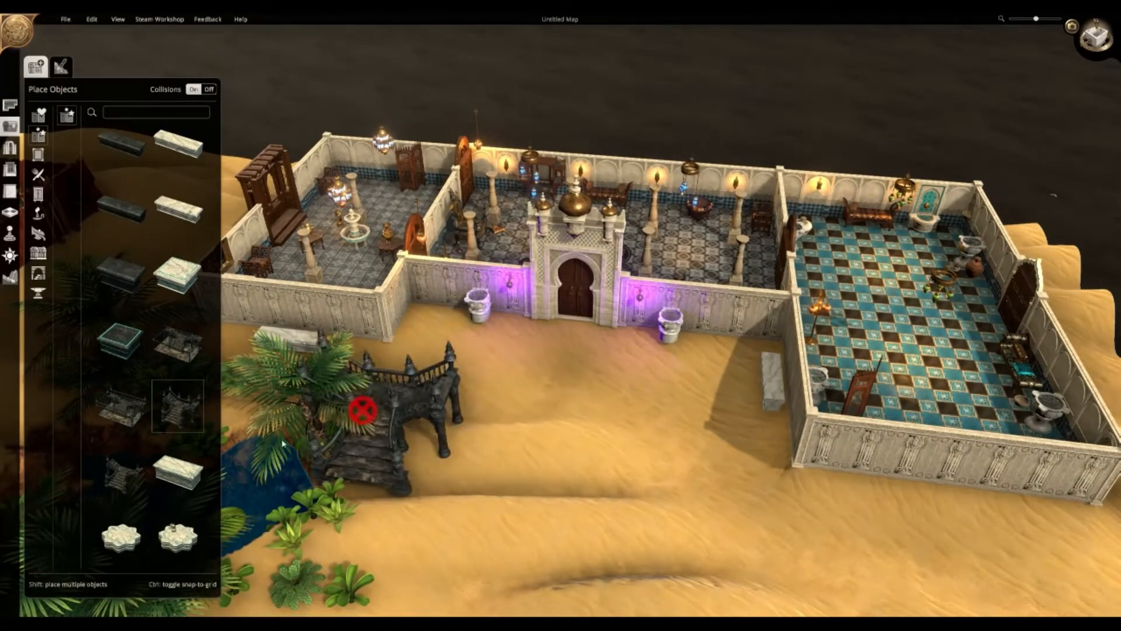
left_click(178, 341)
scroll(543, 429, "down", 2)
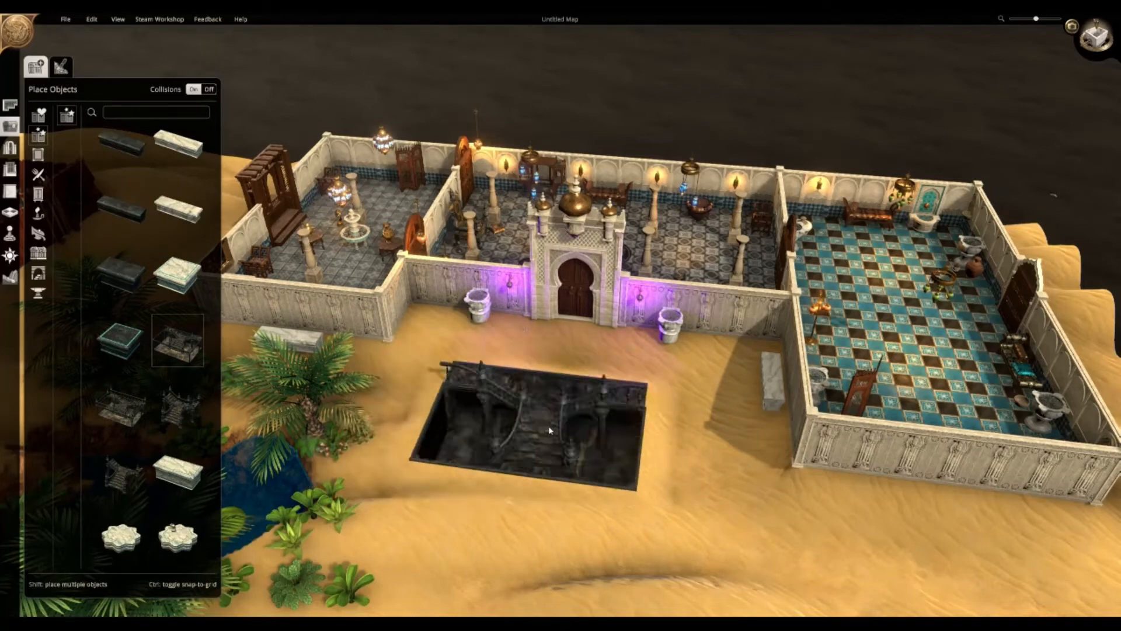
left_click(121, 472)
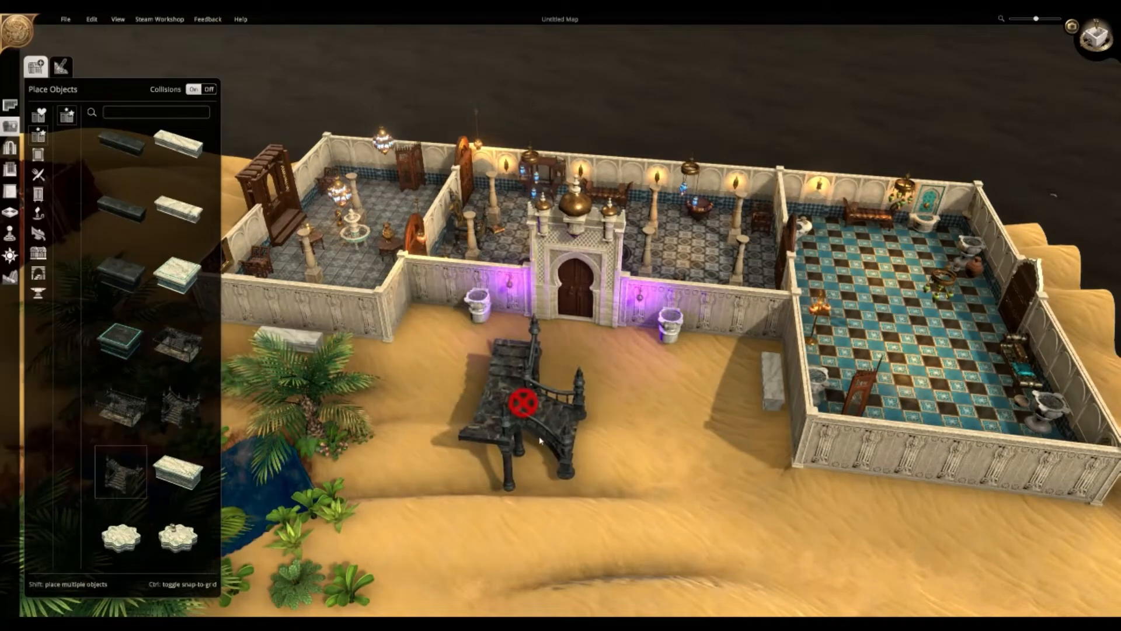
scroll(541, 441, "down", 2)
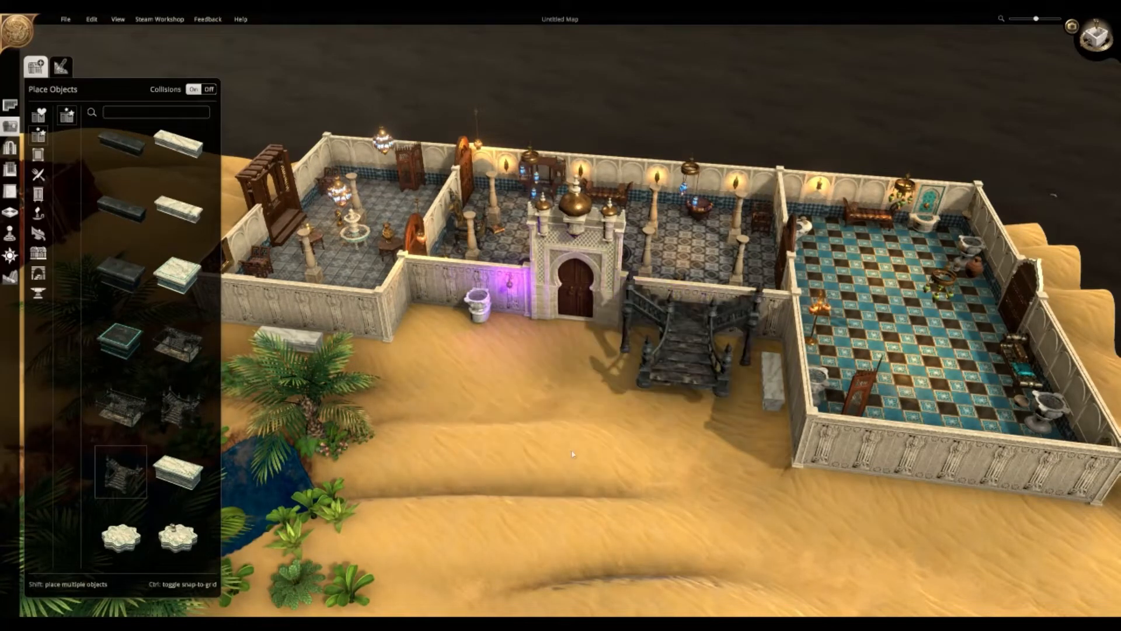
scroll(177, 430, "down", 3)
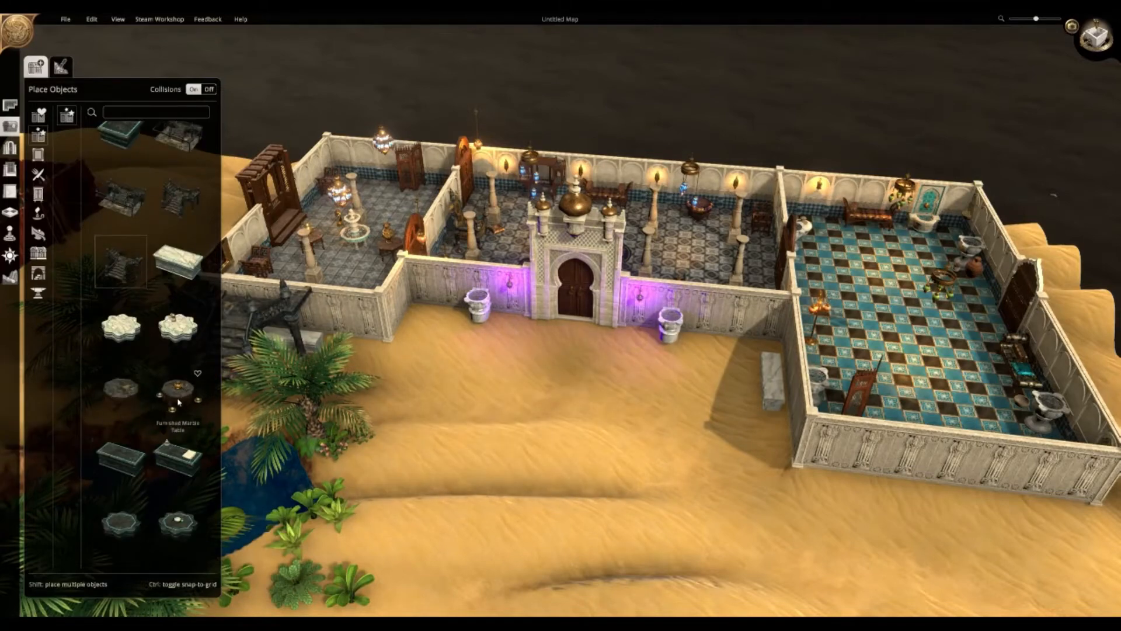
left_click(174, 402)
key("w")
key("d")
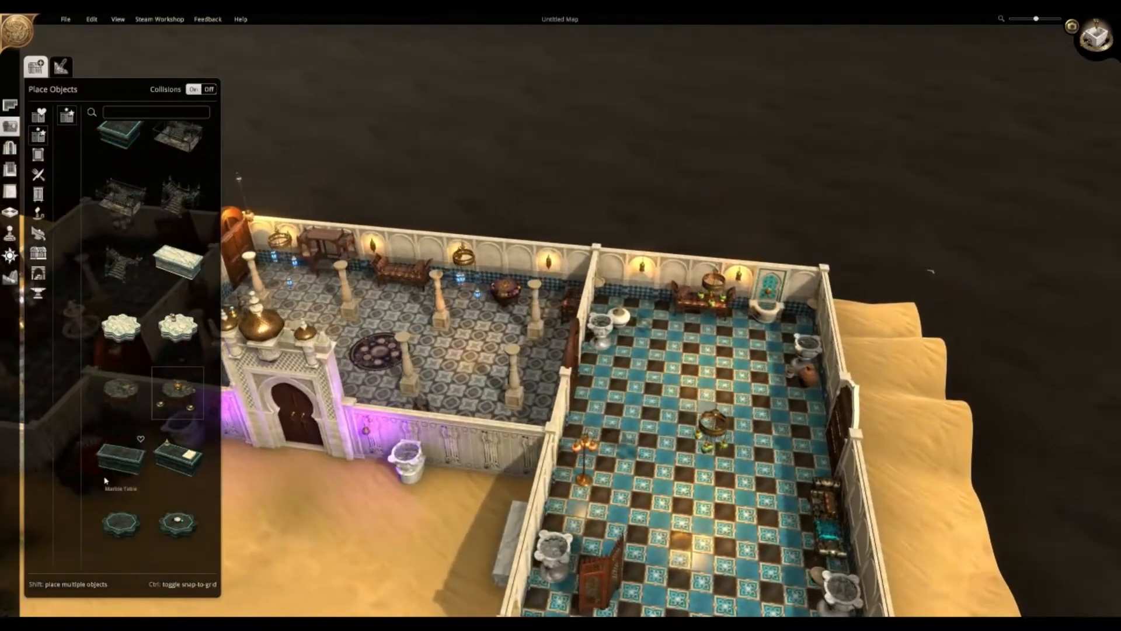
scroll(175, 432, "down", 5)
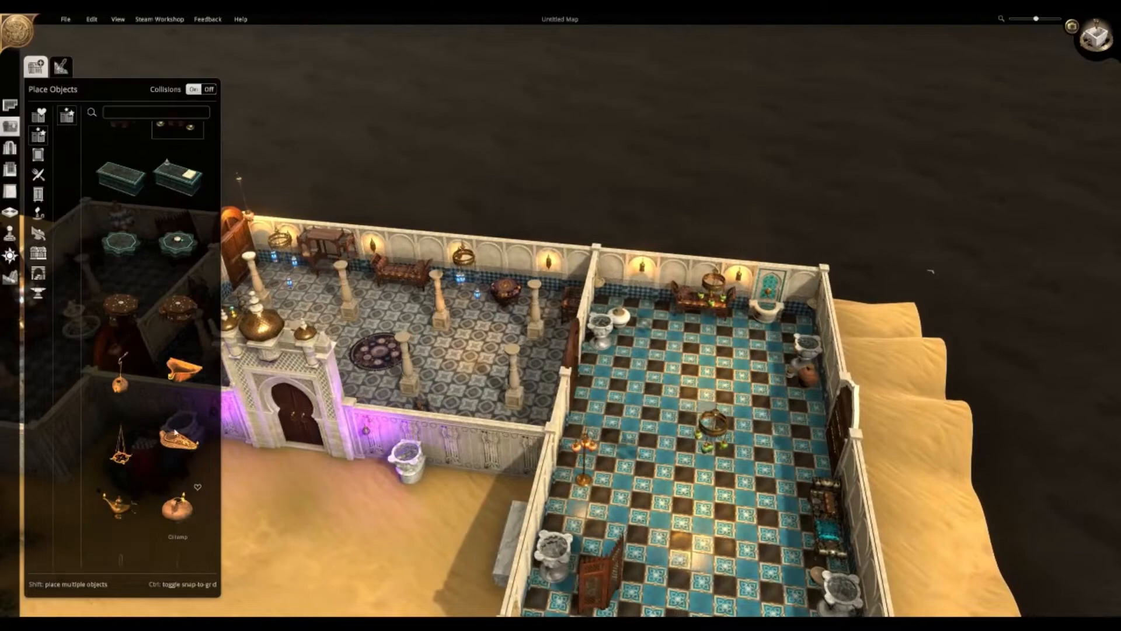
- Mount a copper wall oil lamp between two windows on the back wall of the house with the fire bowl
left_click(178, 369)
middle_click_drag(444, 455, 283, 334)
key("w")
key("a")
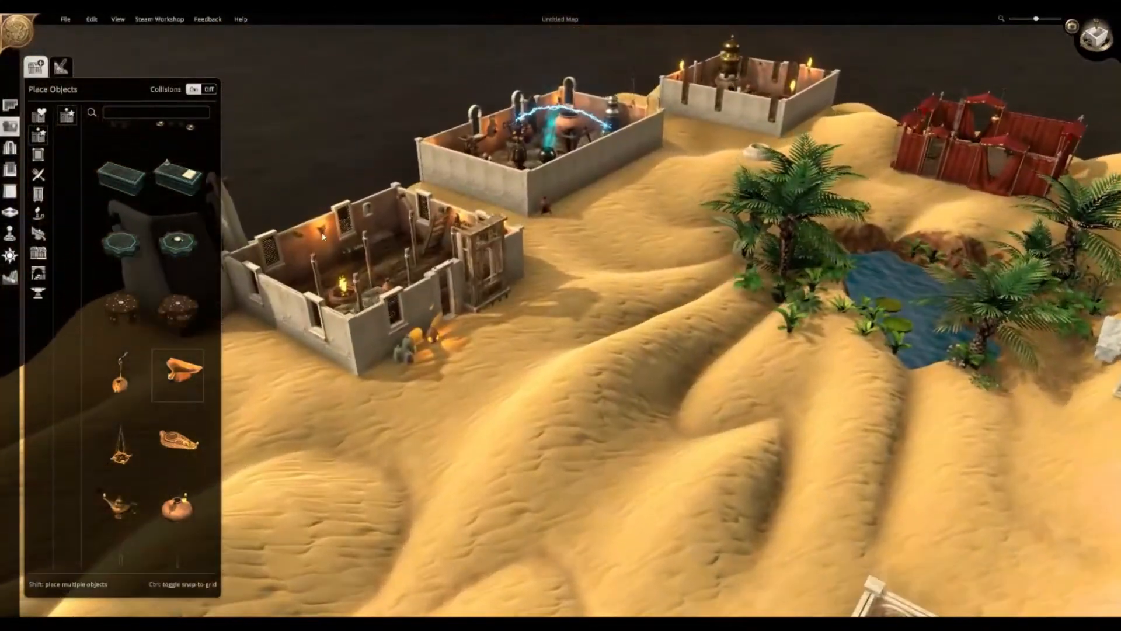
left_click(321, 237)
key("w")
key("a")
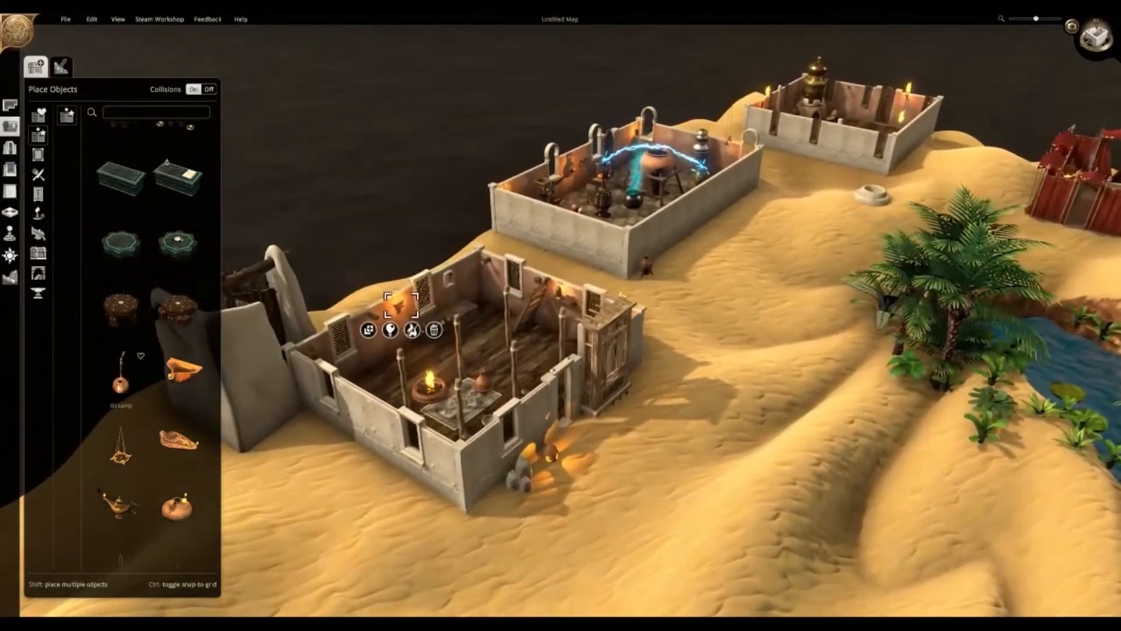
- Mount a round hanging oil lamp on the side wall of the same house
left_click(120, 375)
middle_click_drag(495, 367, 347, 317)
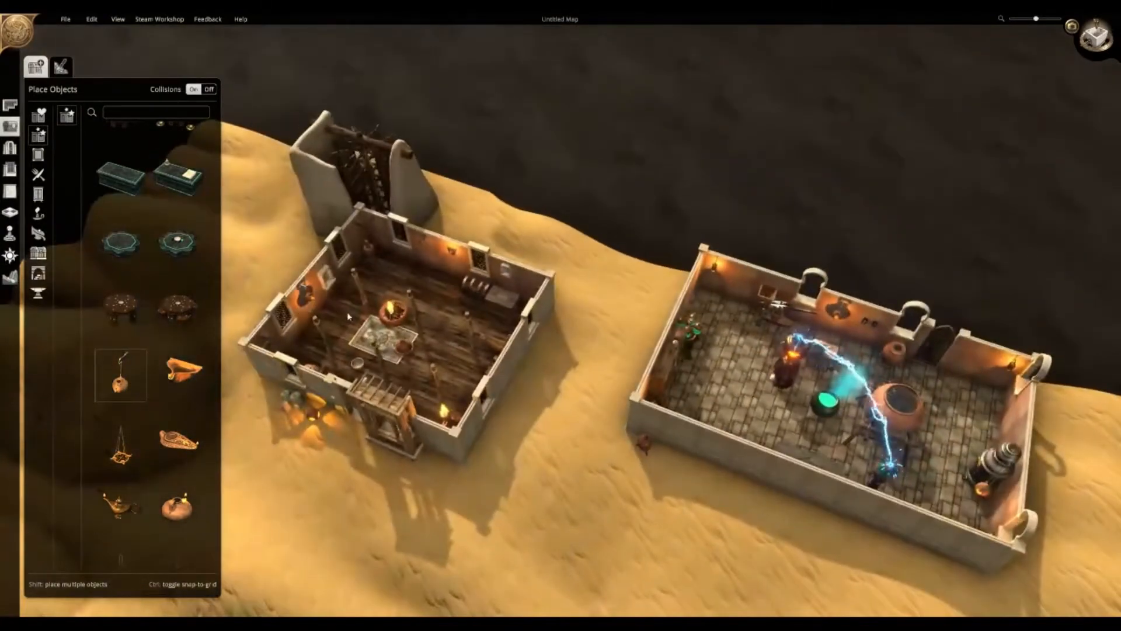
left_click(325, 298)
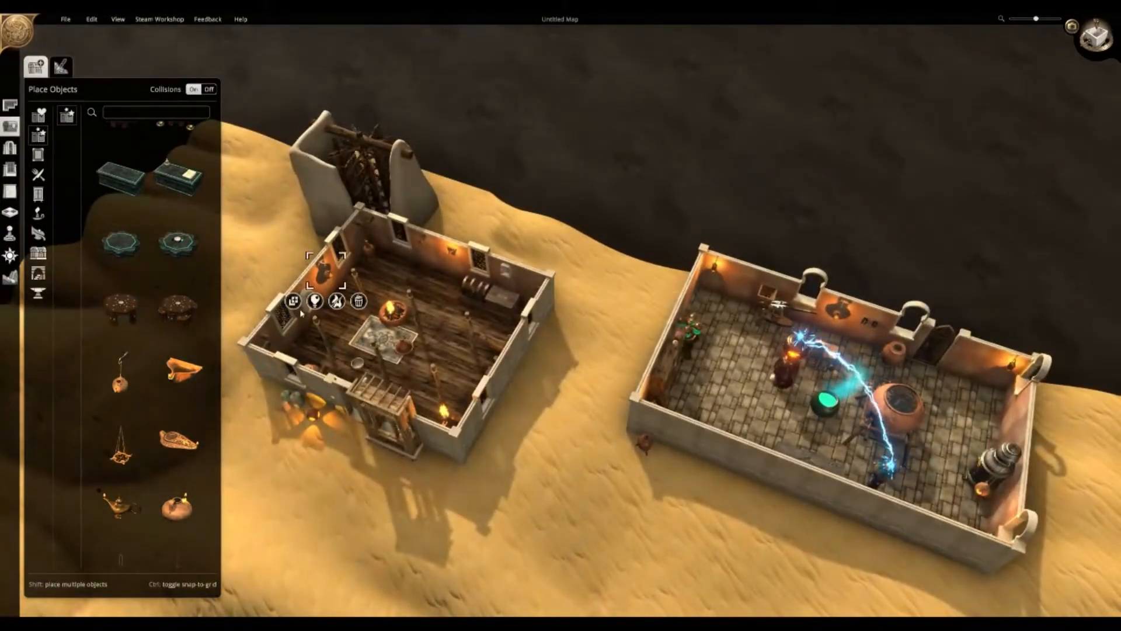
middle_click_drag(296, 354, 333, 310)
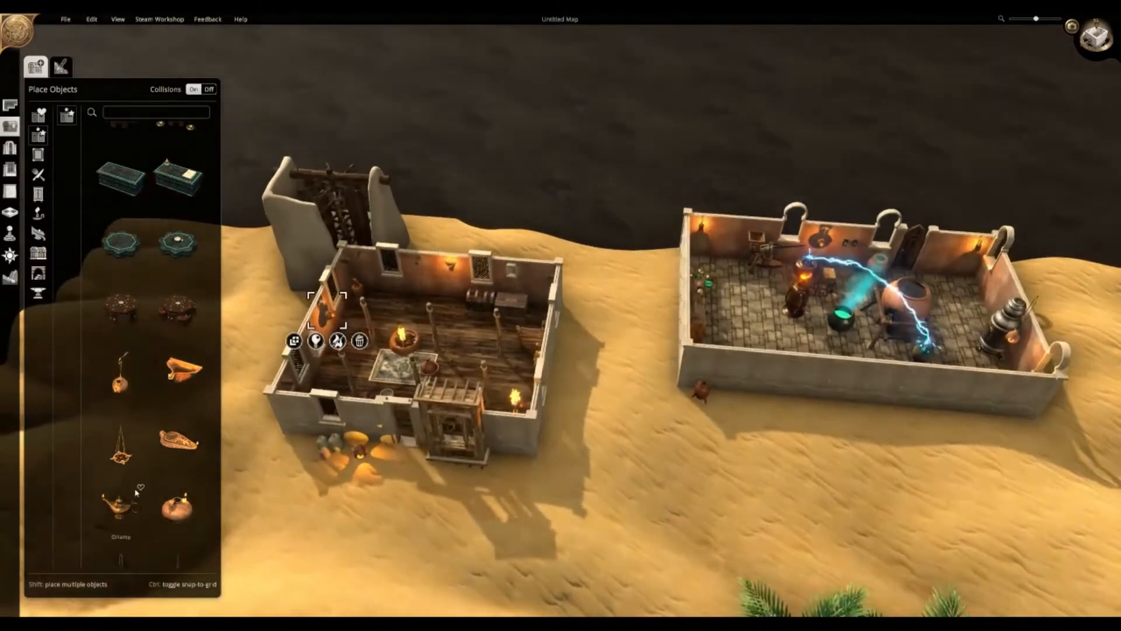
- Place a round clay oil lamp on the floor beside the chests in the house with the fire bowl
left_click(184, 515)
scroll(452, 361, "up", 2)
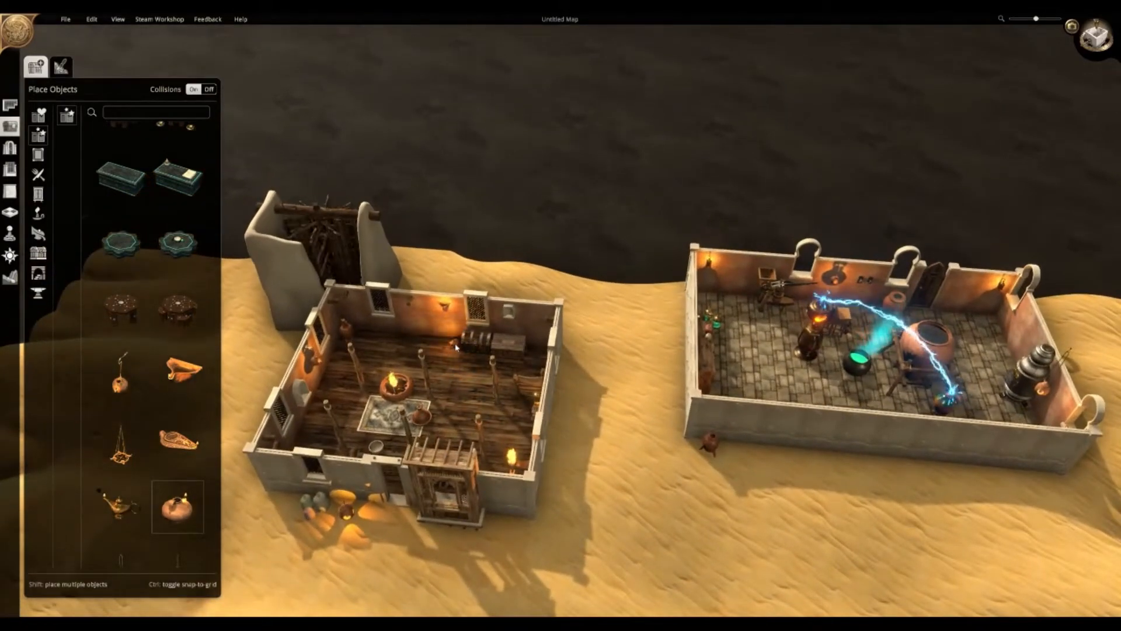
scroll(452, 394, "up", 4)
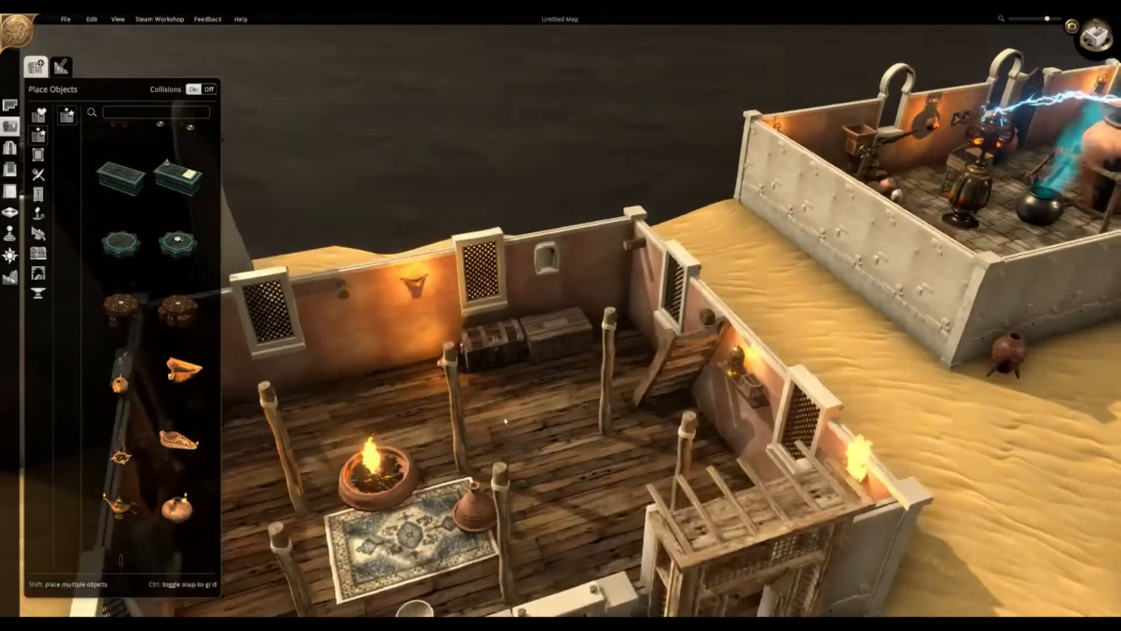
middle_click_drag(505, 421, 508, 357)
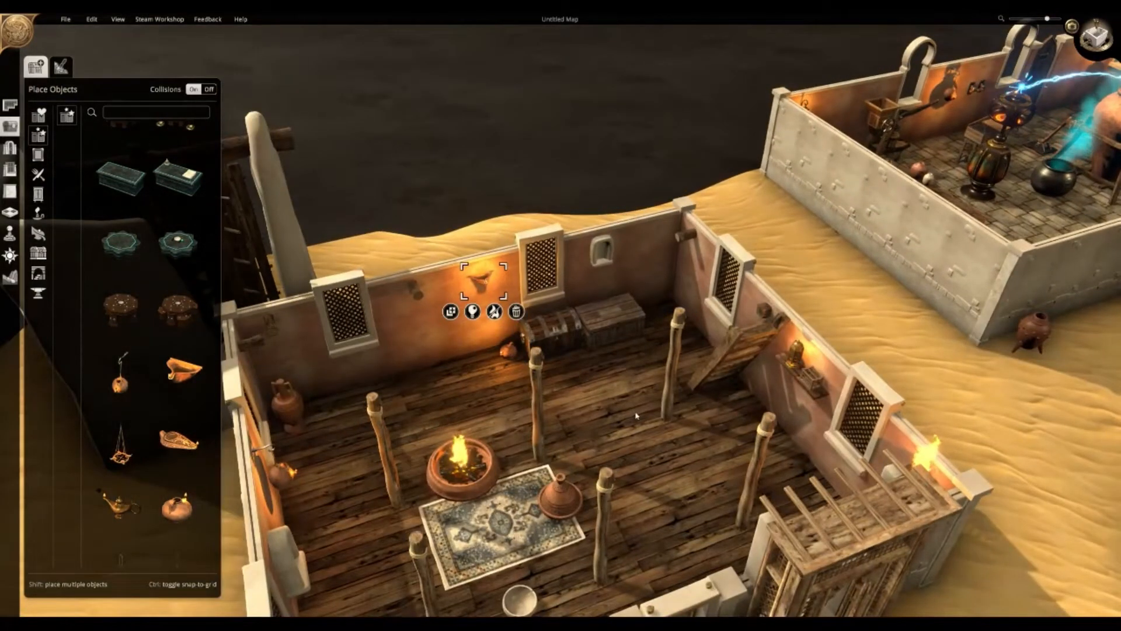
- Hang a chained ring of oil lamps above the round rug in the house with the gold-domed oven
scroll(636, 415, "down", 2)
middle_click_drag(637, 415, 549, 304)
scroll(162, 477, "down", 2)
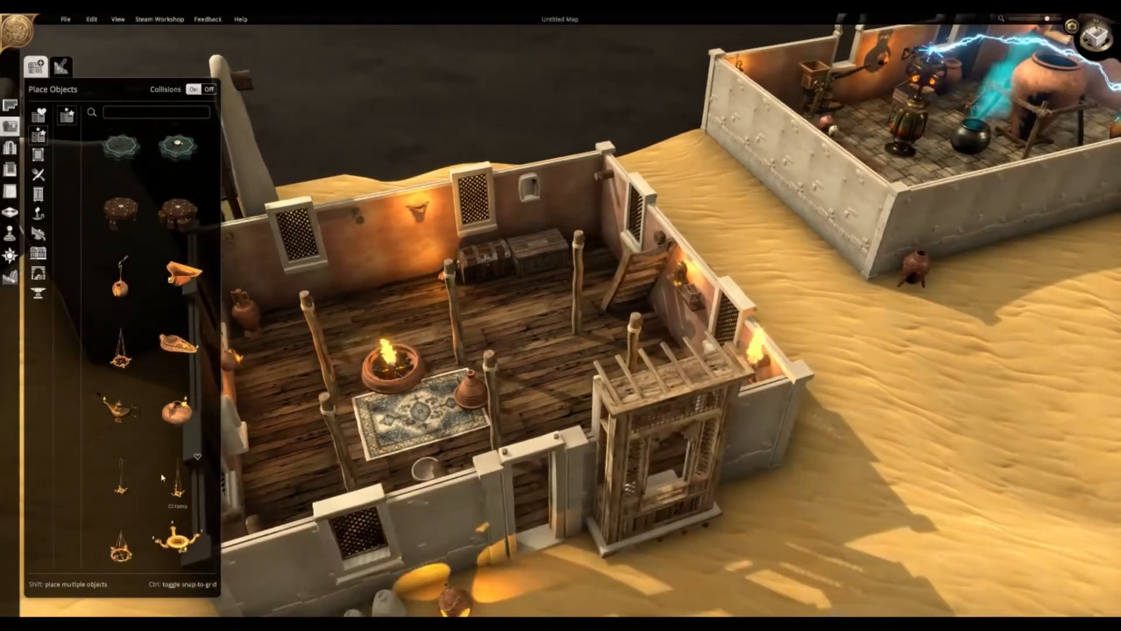
scroll(162, 478, "down", 1)
key("a")
key("a")
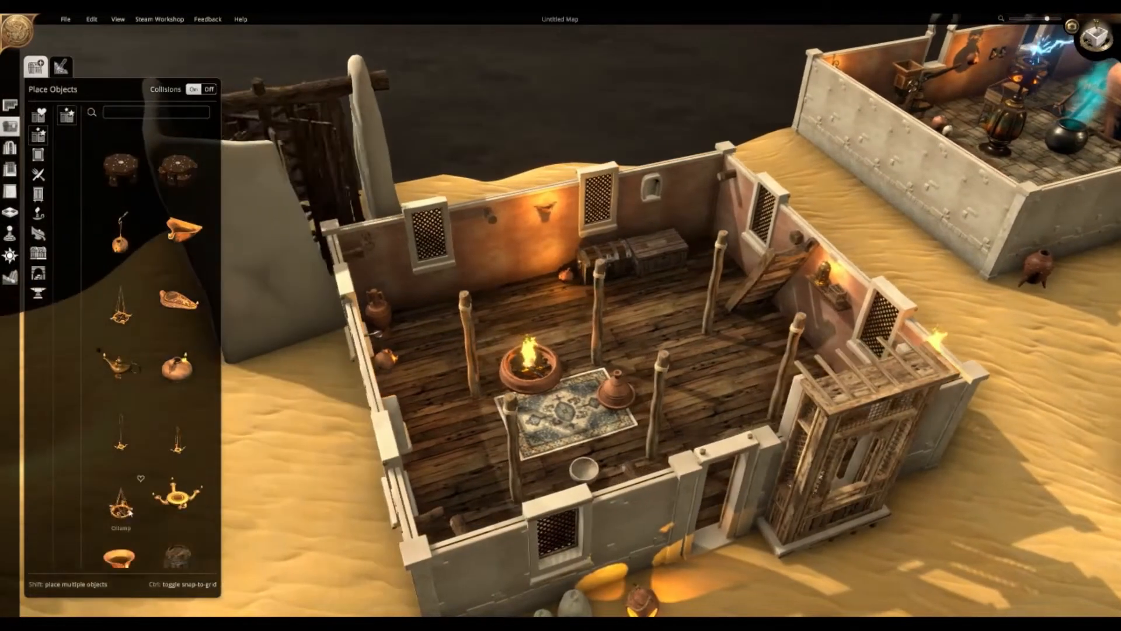
key("d")
key("w")
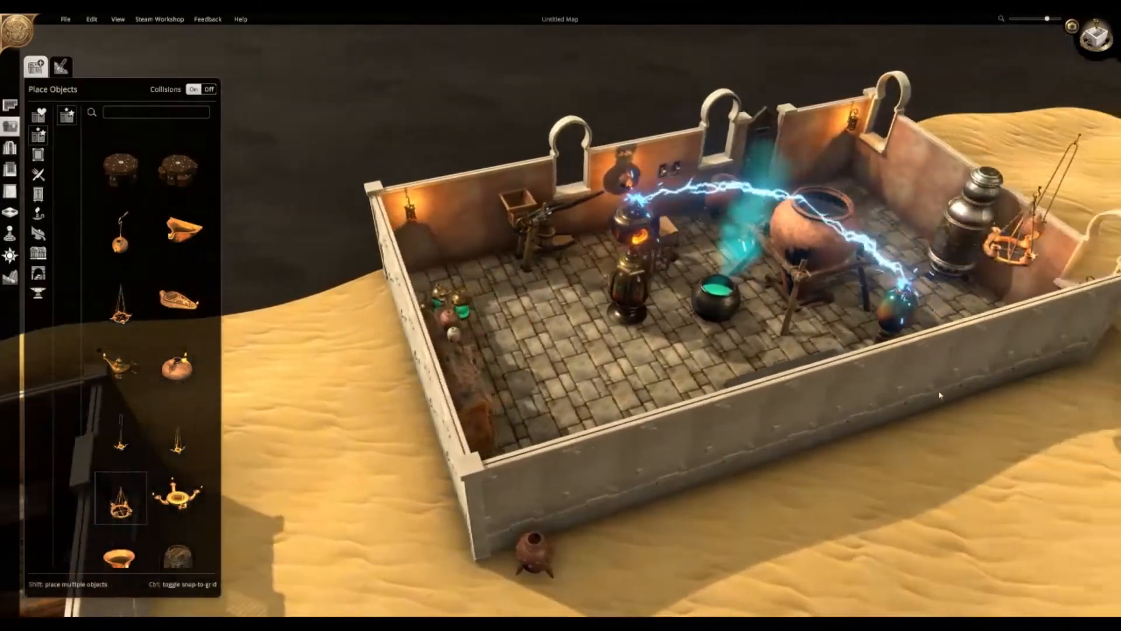
middle_click_drag(940, 395, 993, 327)
key("w")
key("d")
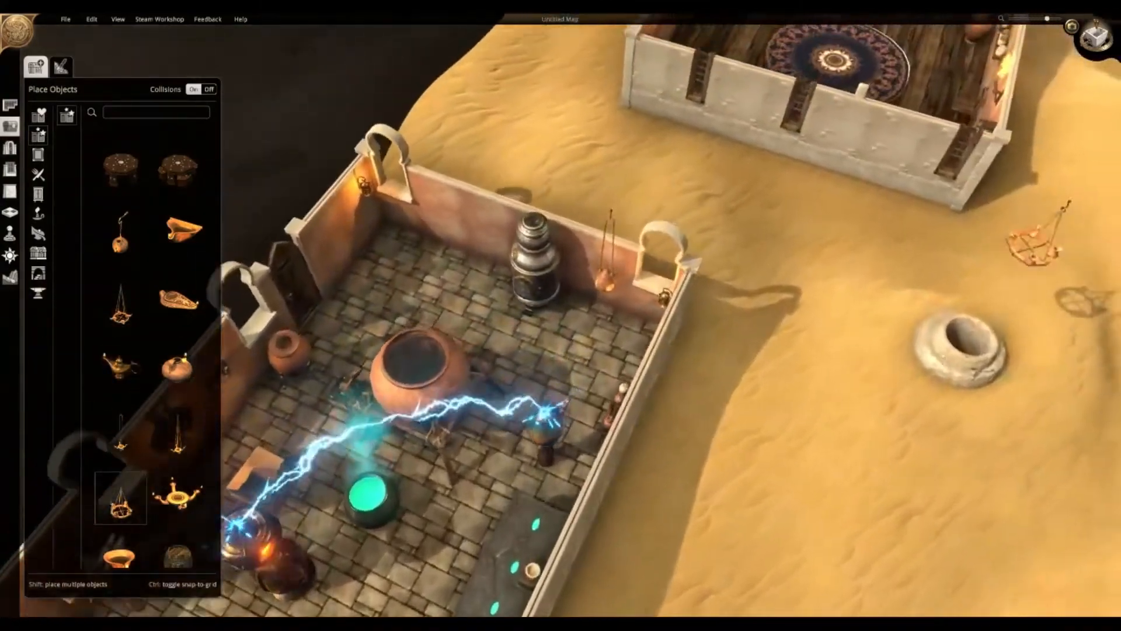
middle_click_drag(856, 348, 804, 407)
key("w")
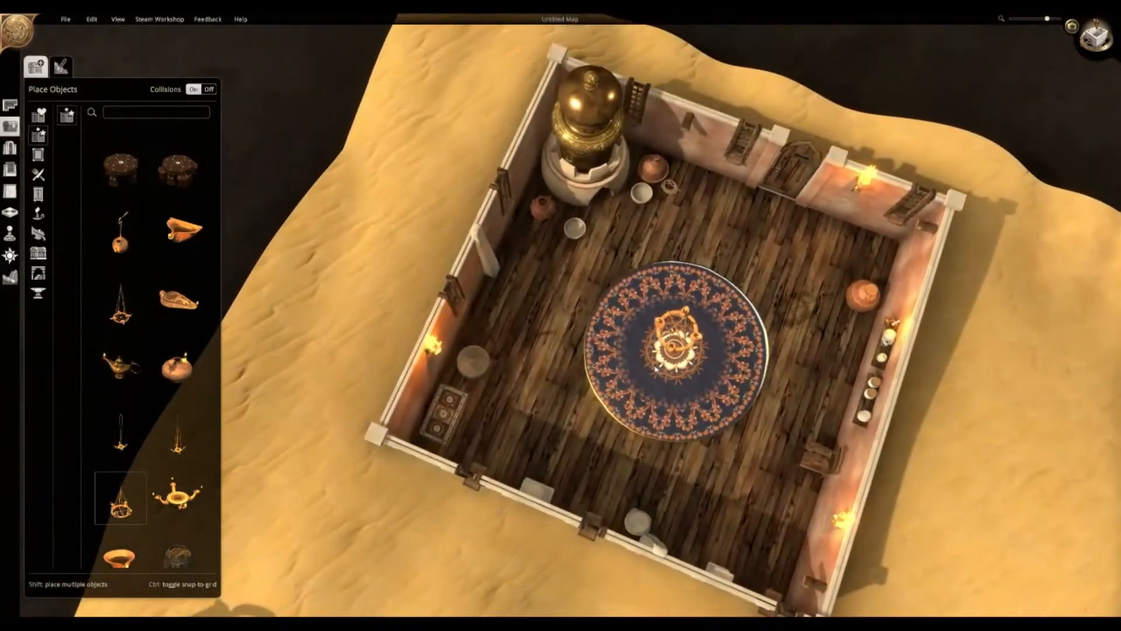
- Enlarge the chained ring lamp and keep it centred over the round rug
key("s")
key("d")
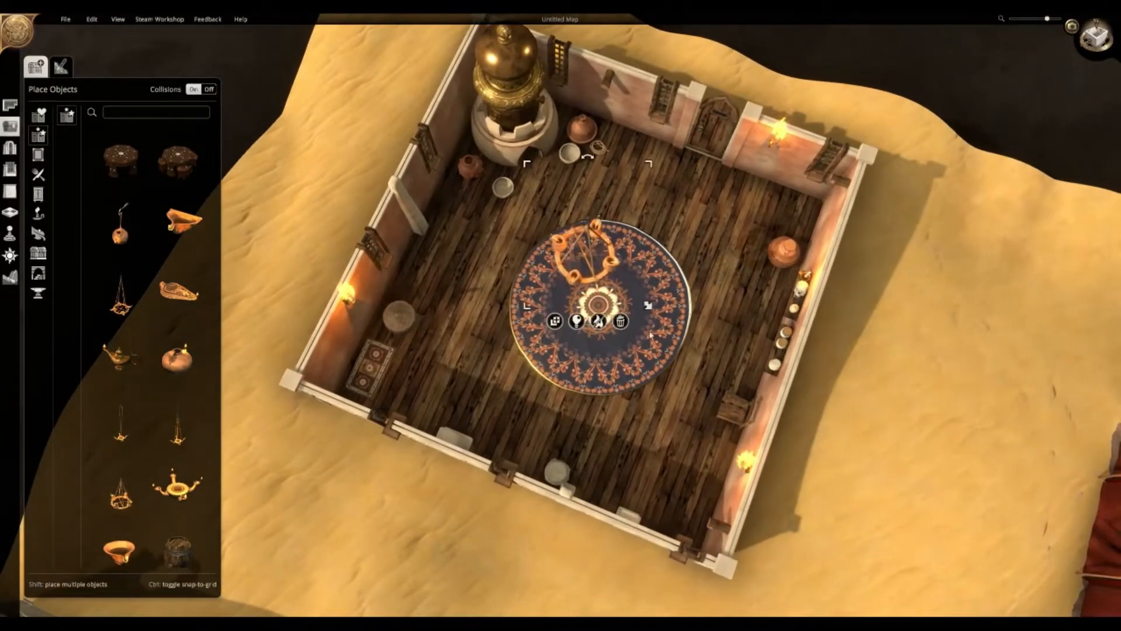
left_click(728, 317)
middle_click_drag(728, 317, 730, 380)
key("w")
key("d")
key("s")
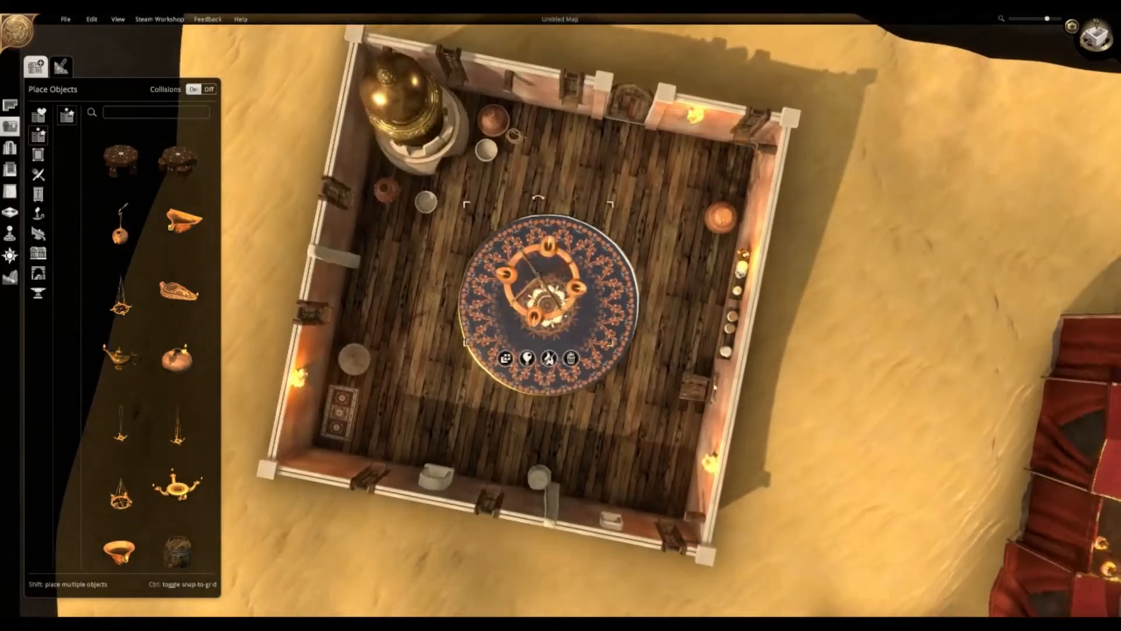
- Place two old barrels outside the workshop's corner near the clay pot and tint the smaller one magenta
scroll(179, 418, "down", 2)
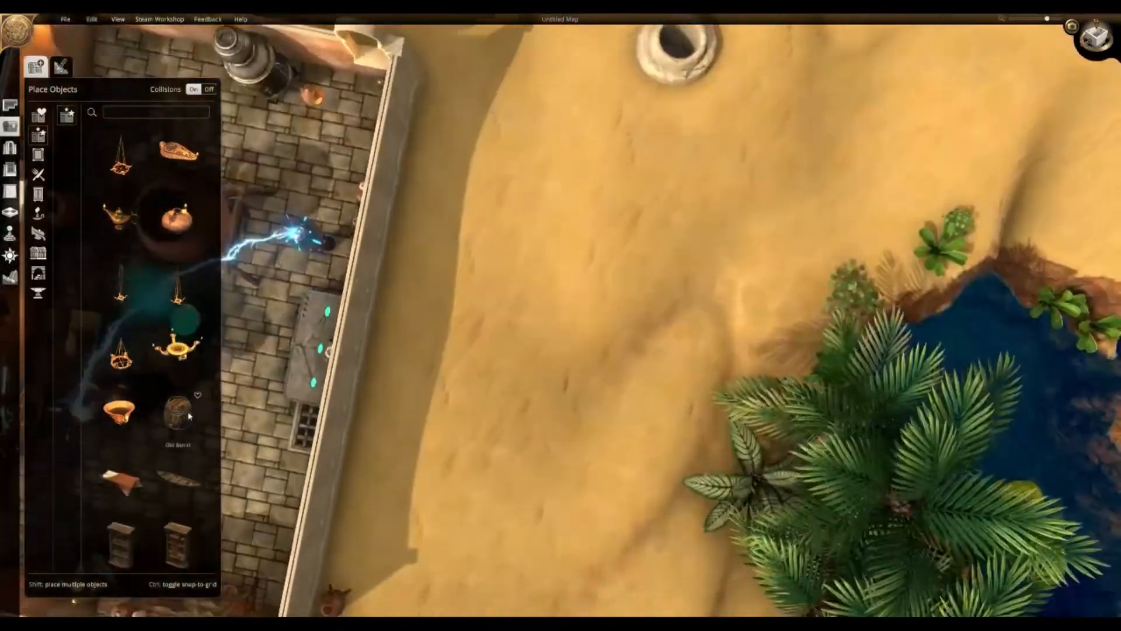
left_click(179, 418)
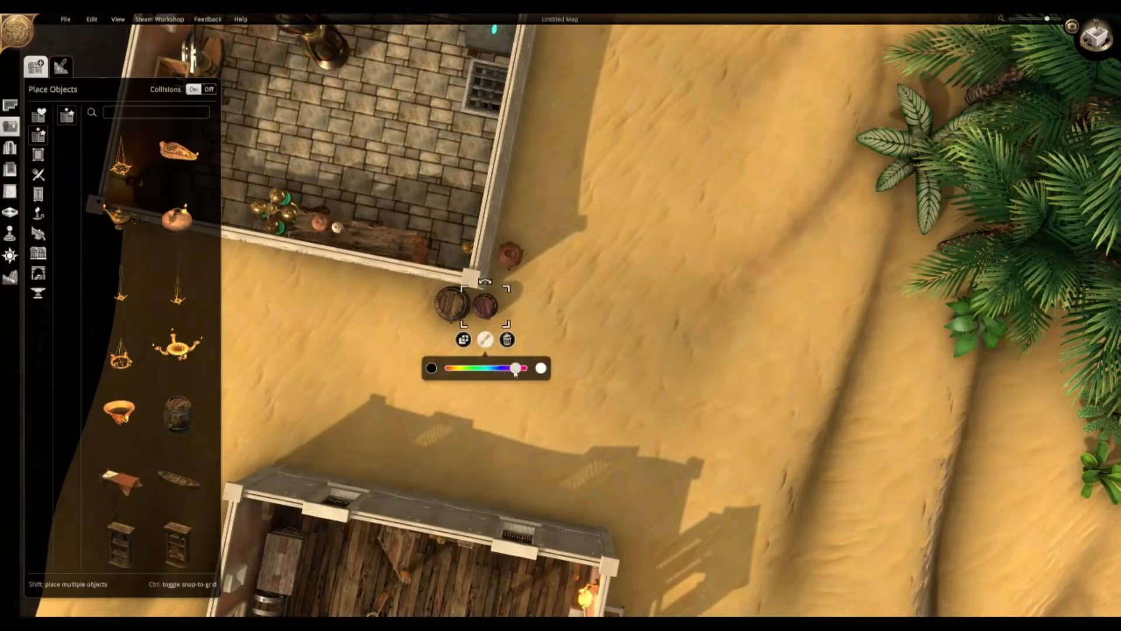
left_click(671, 366)
- Look over the palace rooms and browse the object library for further furnishings
key("s")
scroll(671, 366, "down", 3)
middle_click_drag(671, 365, 603, 285)
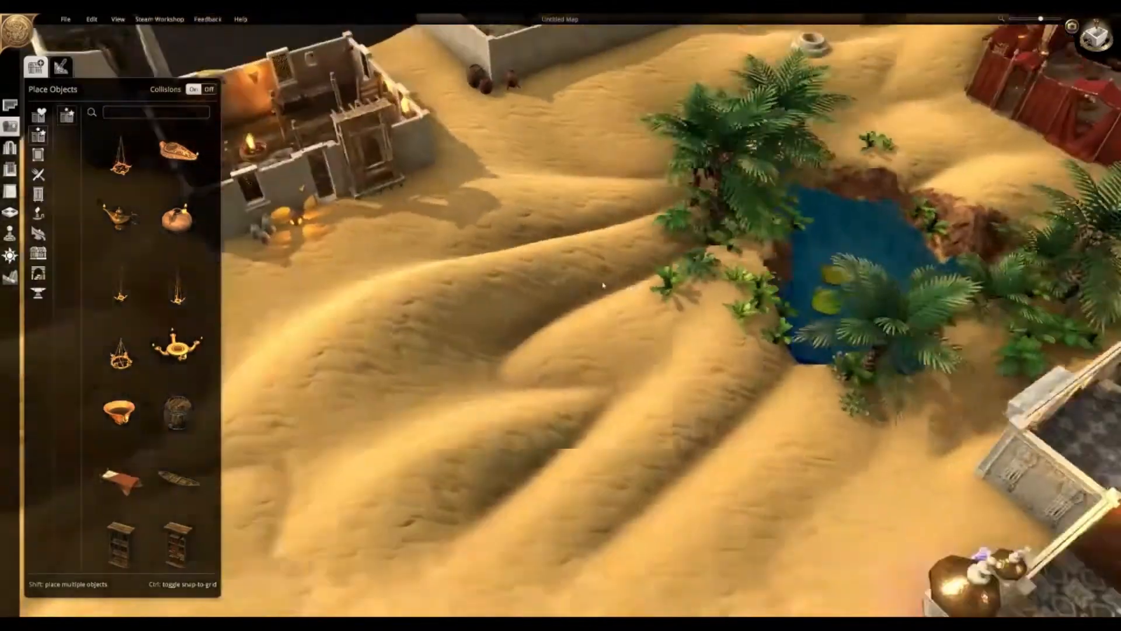
key("d")
key("s")
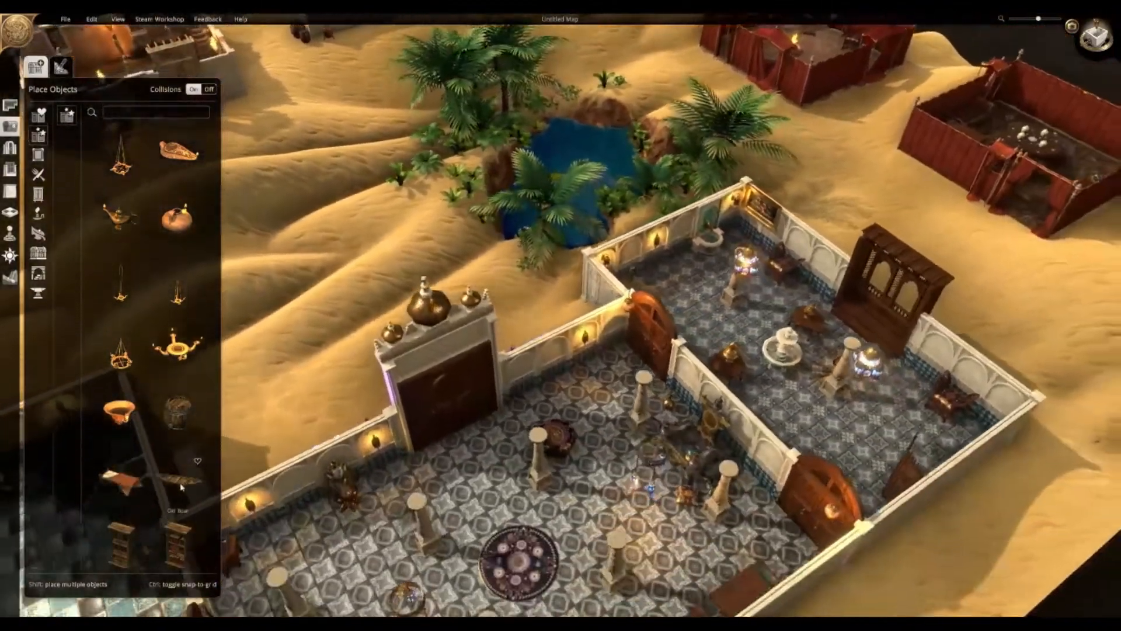
key("s")
scroll(181, 487, "down", 3)
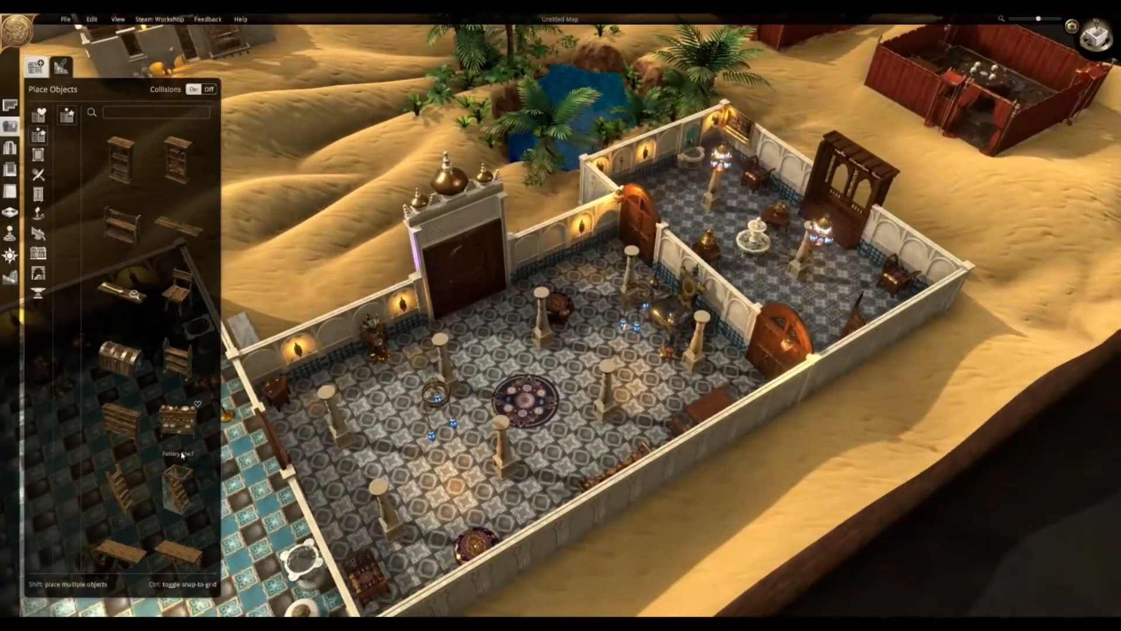
key("a")
- Place an olive press outside the corner of the house with the gold-domed oven, near the map's edge
left_click(178, 392)
key("w")
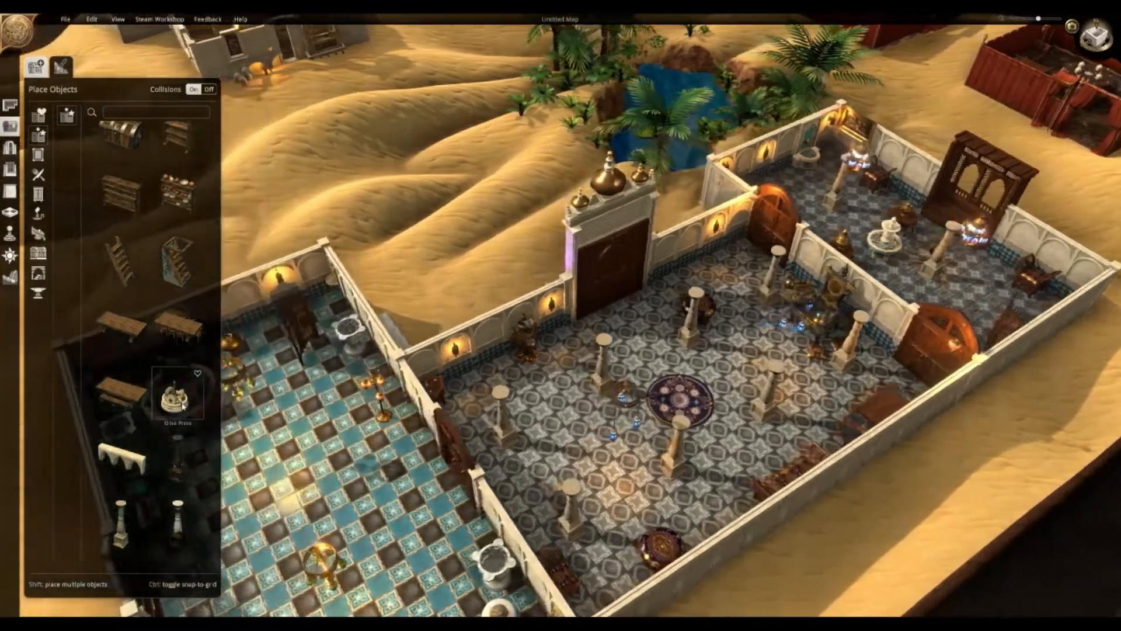
middle_click_drag(421, 208, 376, 196)
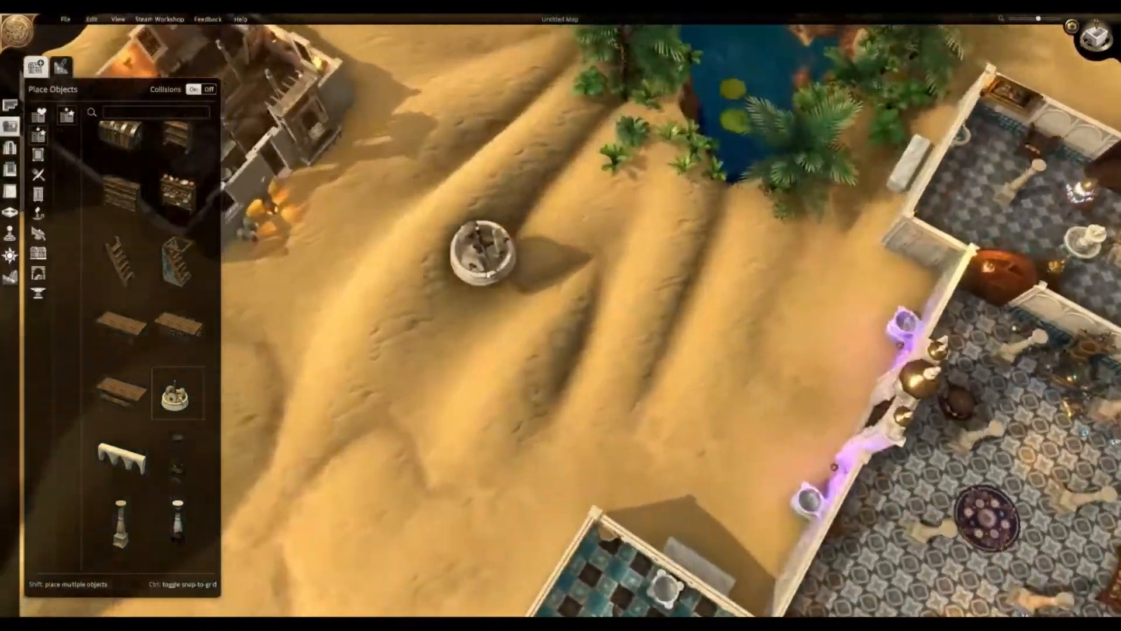
key("w")
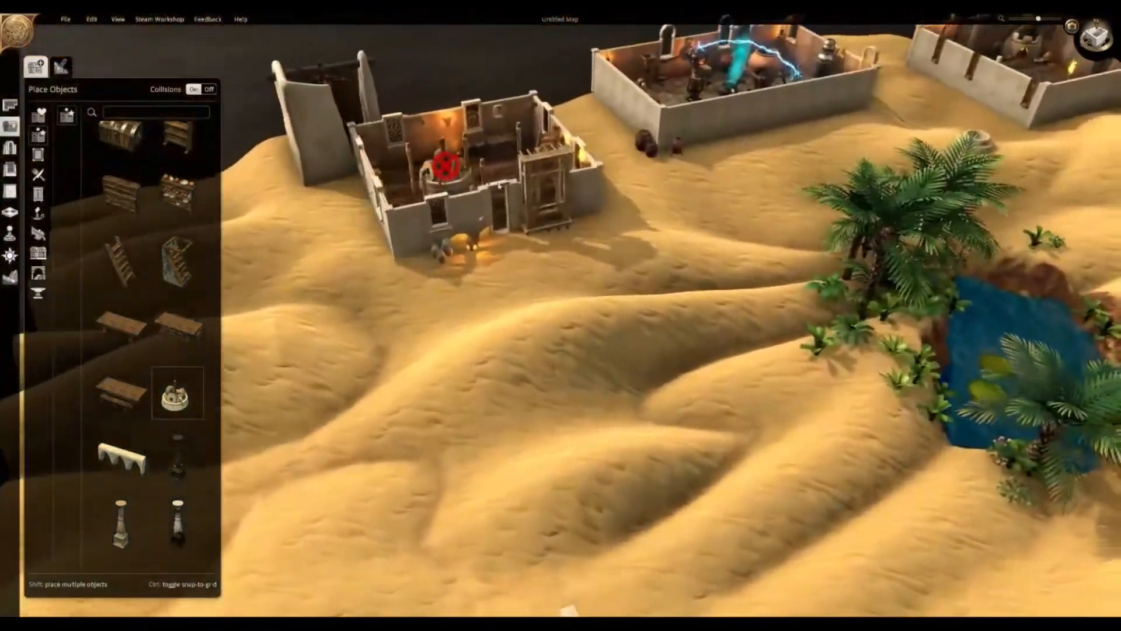
key("d")
key("d")
key("w")
middle_click_drag(815, 294, 845, 266)
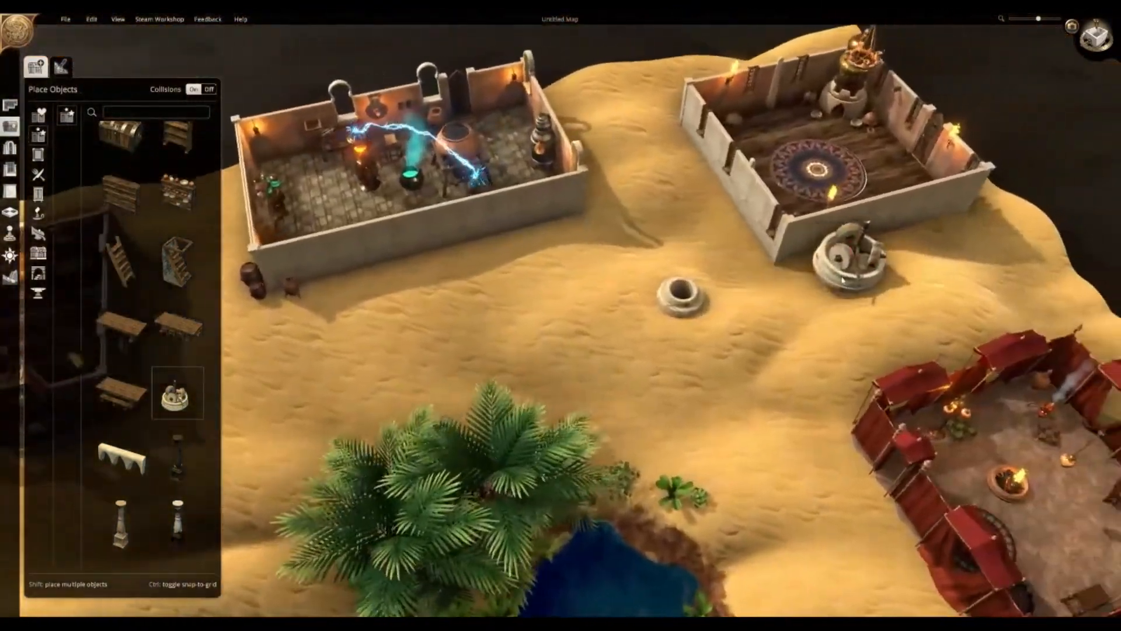
key("w")
key("a")
key("d")
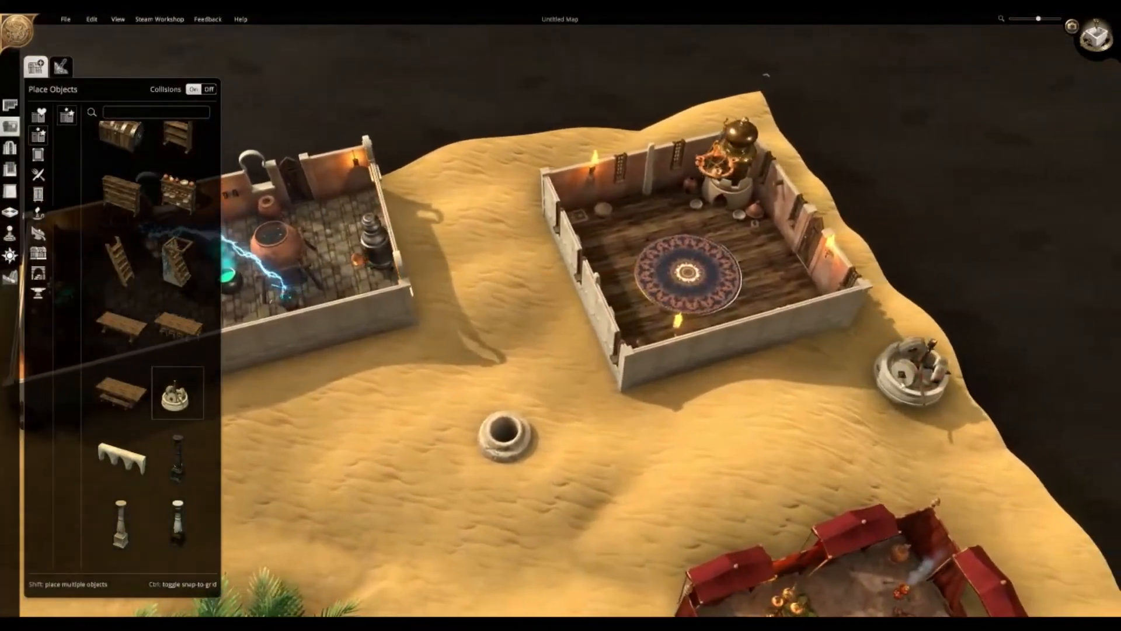
left_click(908, 390)
- Smooth the sand around the olive press beside the house with the gold-domed oven
key("s")
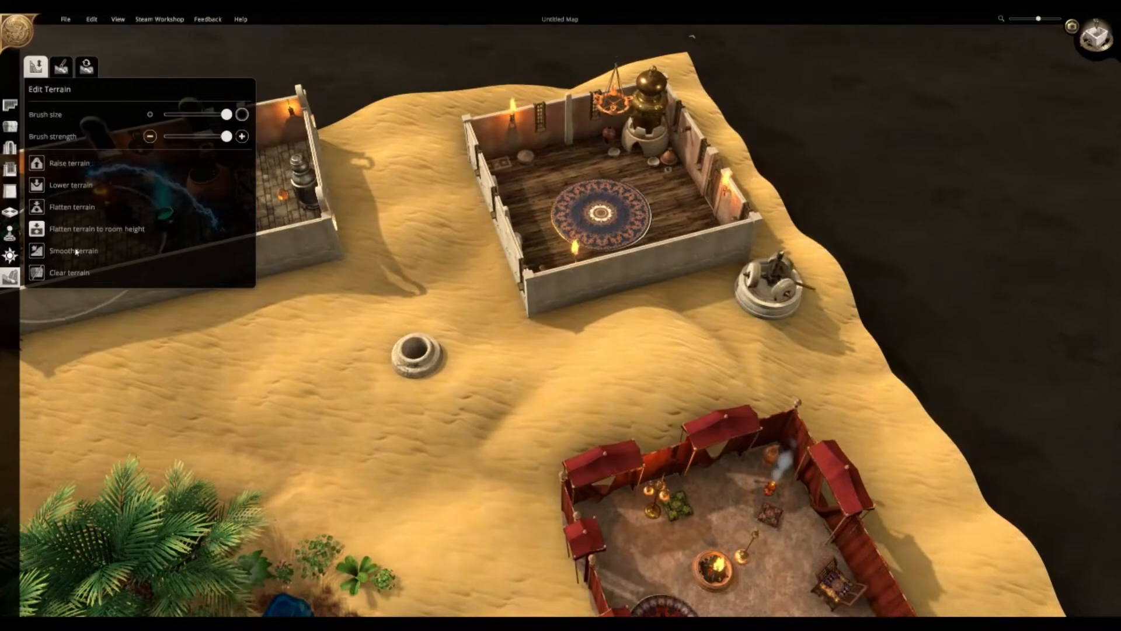
key("a")
key("s")
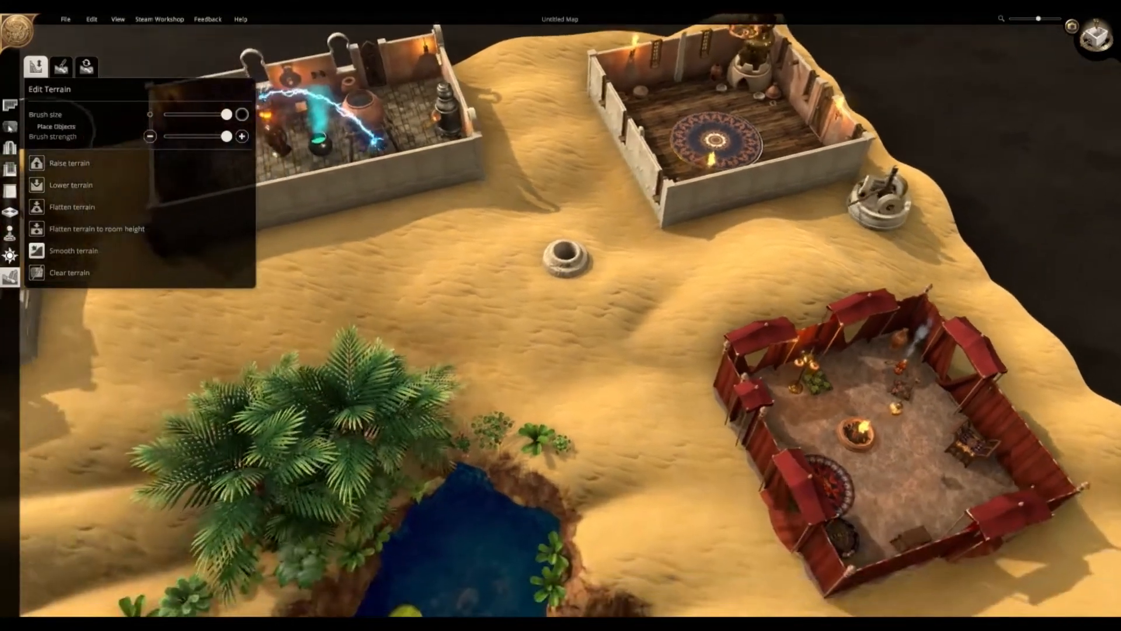
- Line the outer walls of the stone-floored workshop with white scalloped trim along their upper edges
left_click(10, 126)
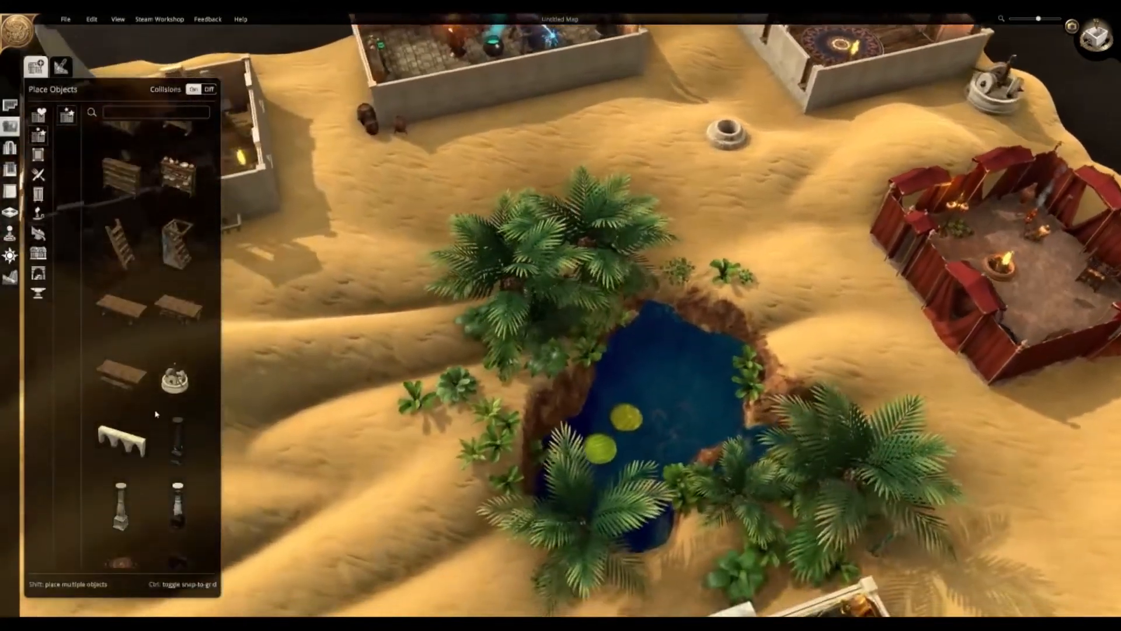
key("a")
key("w")
left_click(126, 438)
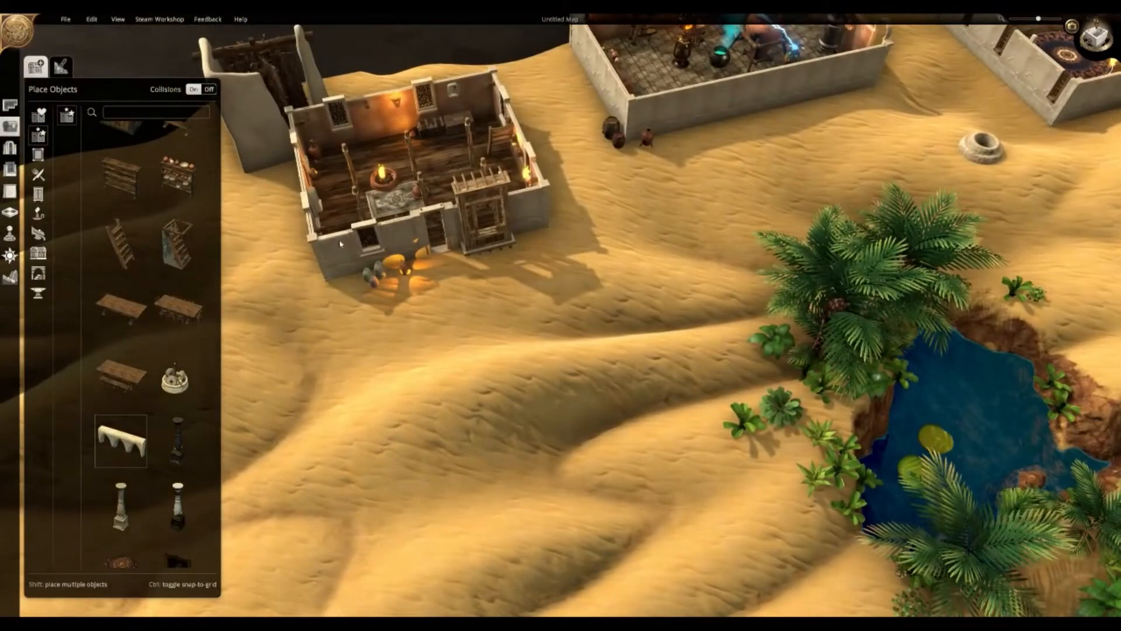
key("w")
middle_click_drag(340, 243, 597, 268)
key("d")
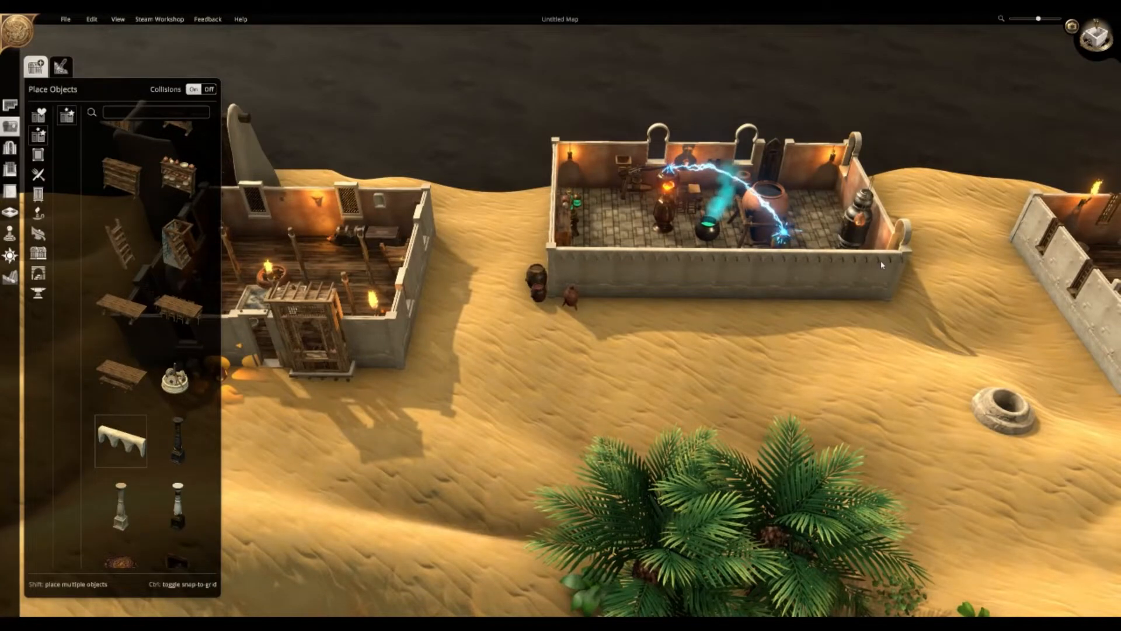
middle_click_drag(794, 289, 598, 307)
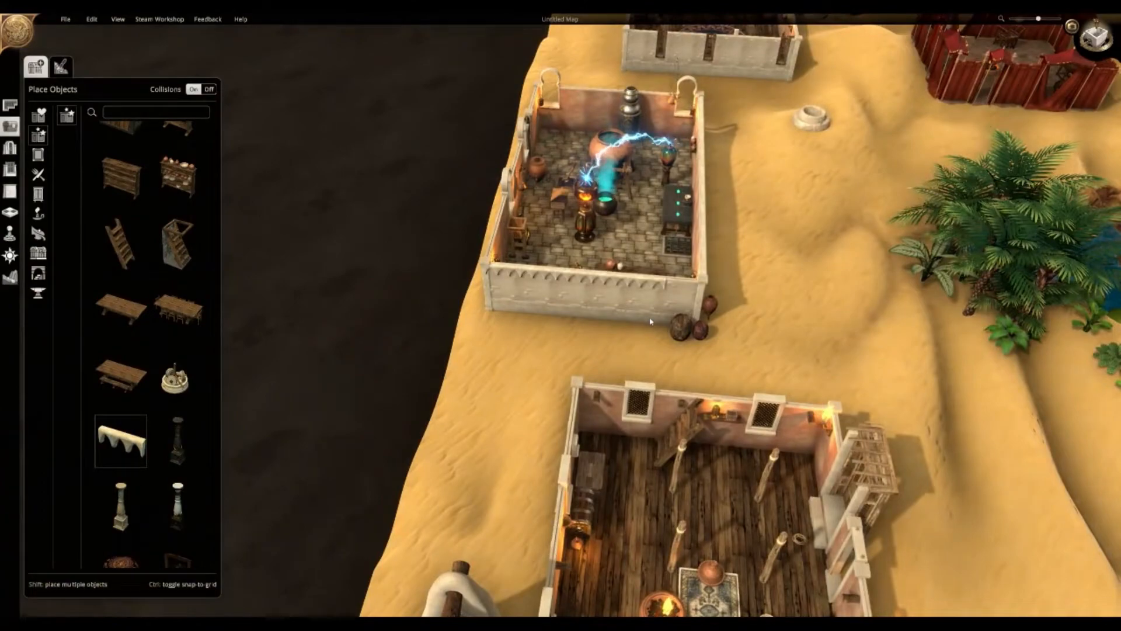
middle_click_drag(695, 321, 547, 308)
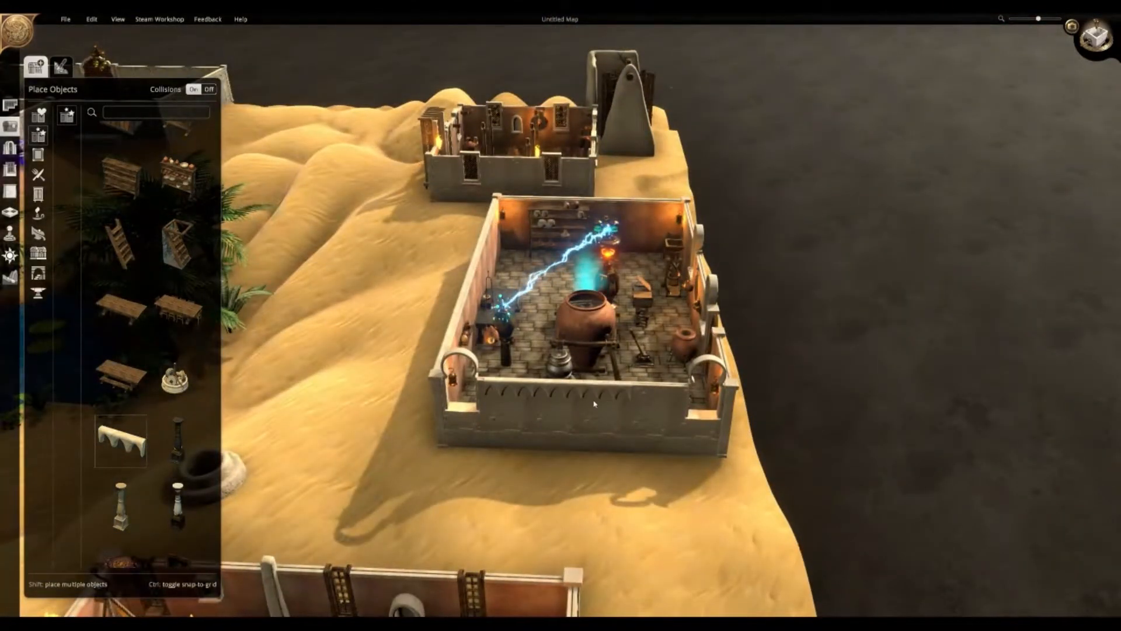
mouse_move(654, 404)
middle_mouse_down()
mouse_move(678, 376)
mouse_move(761, 389)
middle_mouse_up()
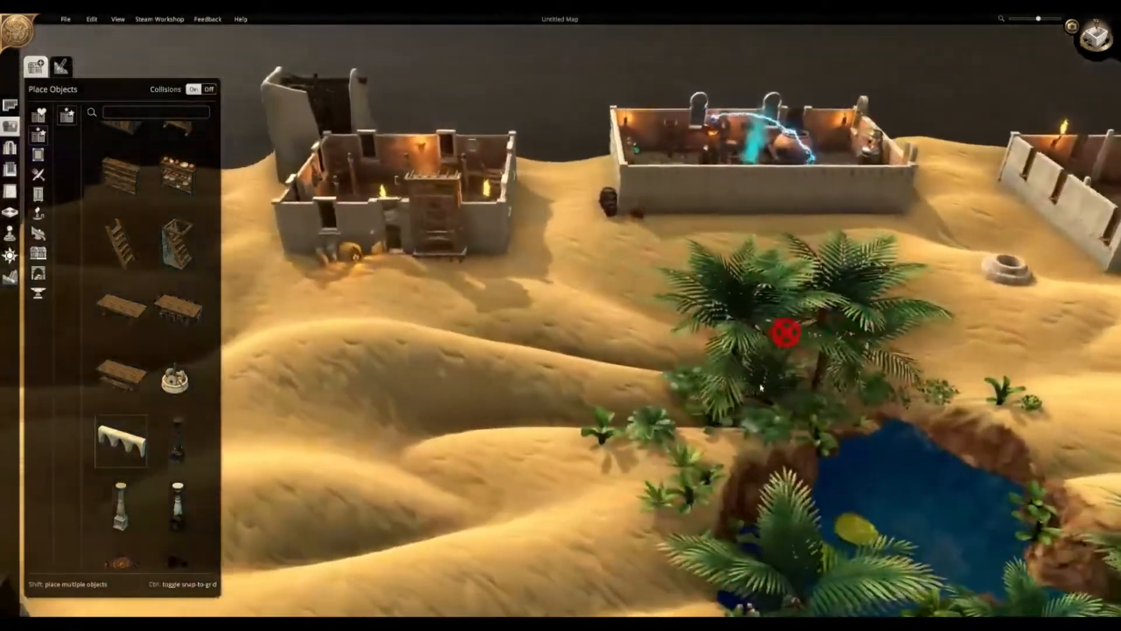
- Set rounded plasterwork niches into the outer walls of the house with the fire bowl, beside its door and between two windows
scroll(160, 348, "down", 4)
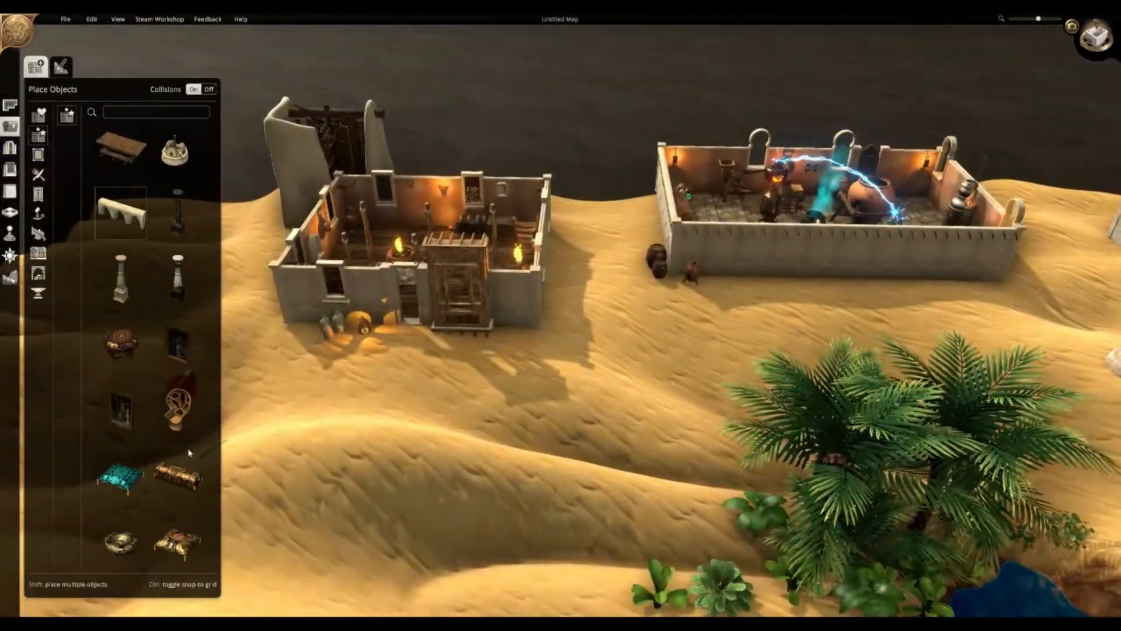
key("a")
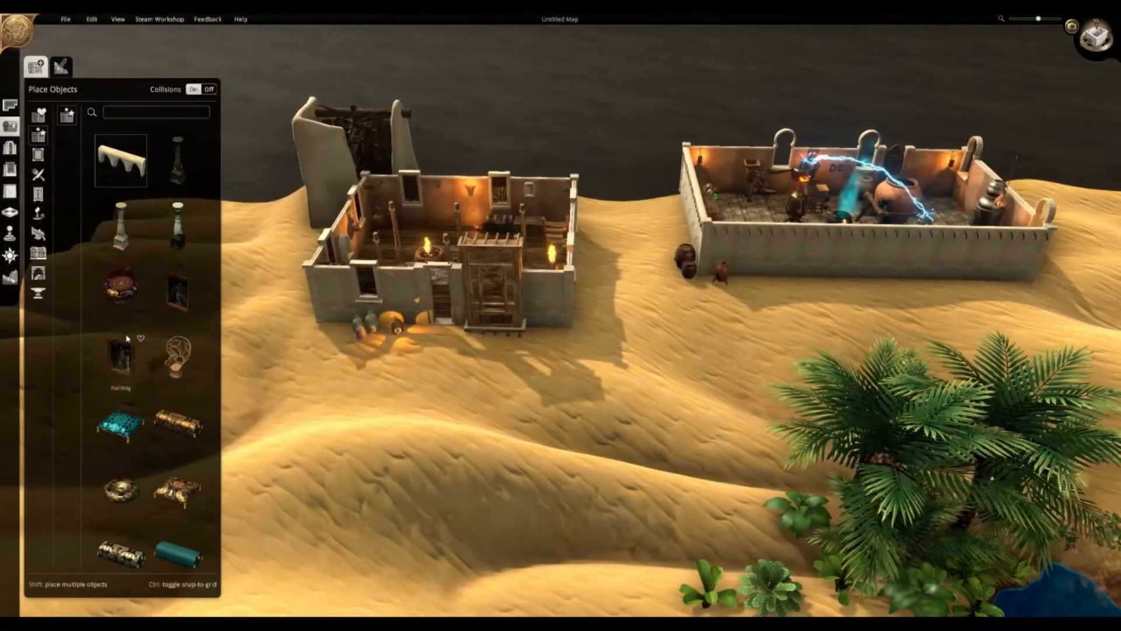
scroll(146, 403, "down", 5)
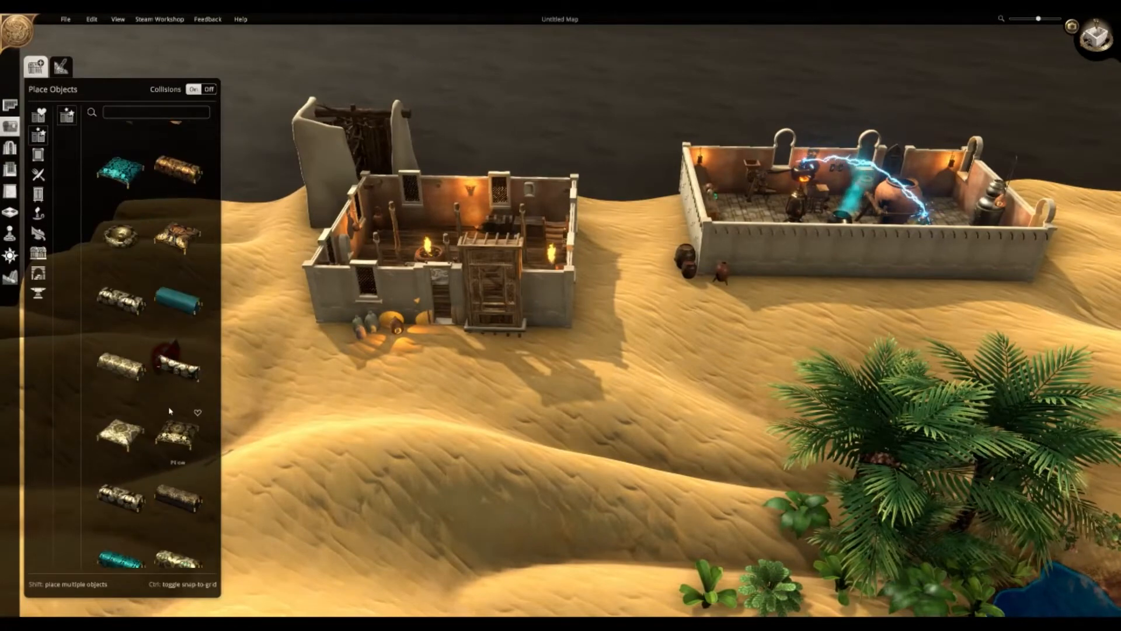
scroll(162, 404, "down", 5)
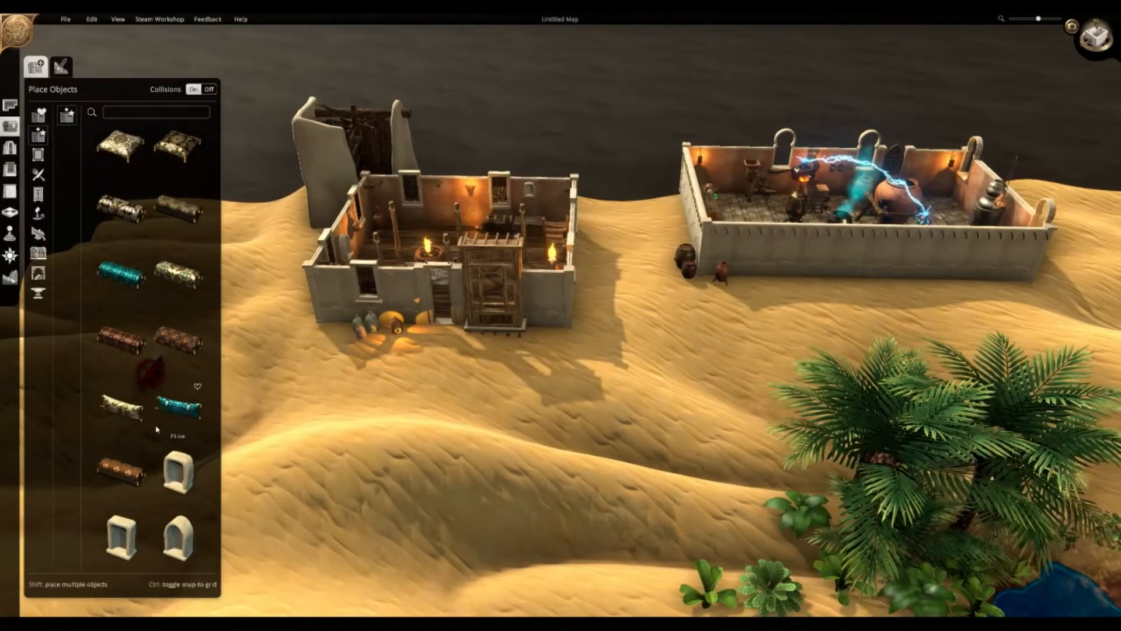
left_click(184, 468)
key("w")
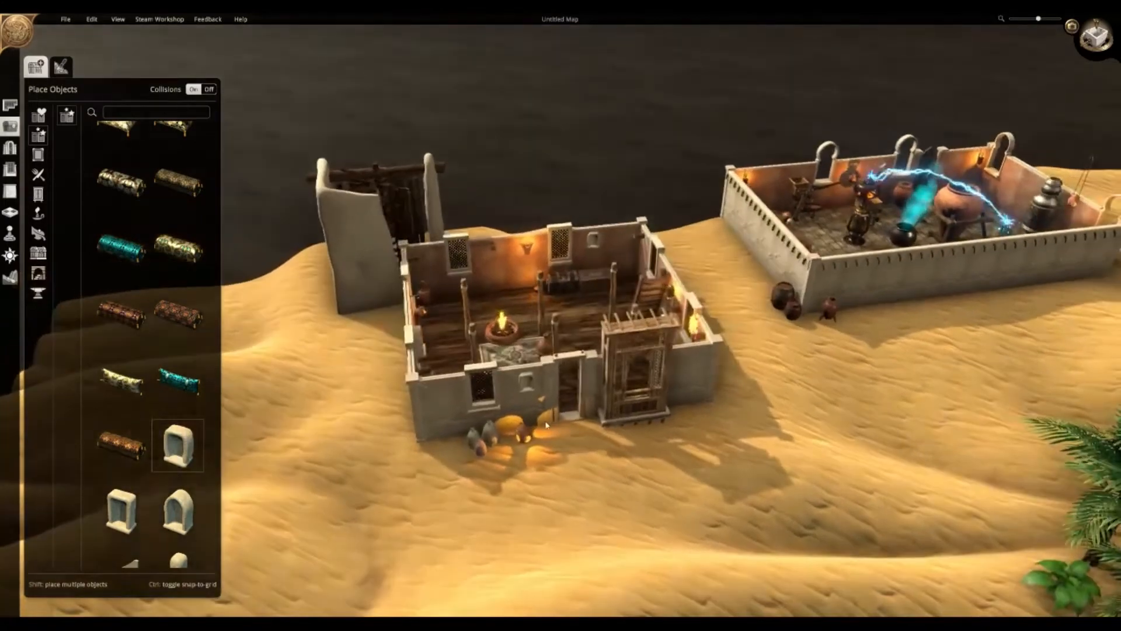
key("q")
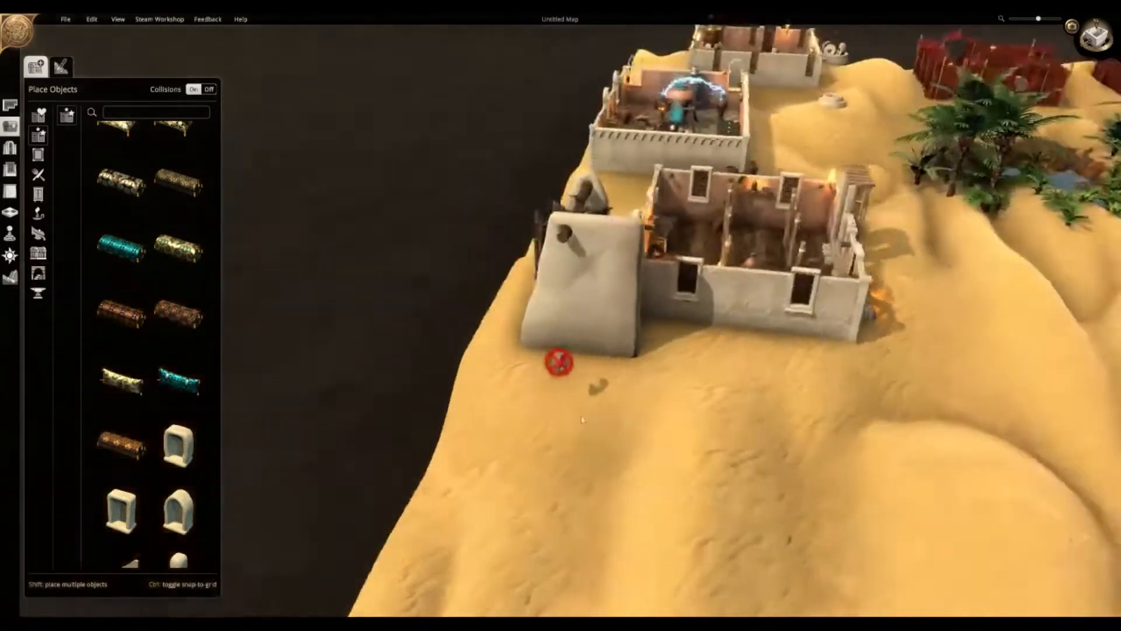
key("w")
key("d")
key("d")
key("w")
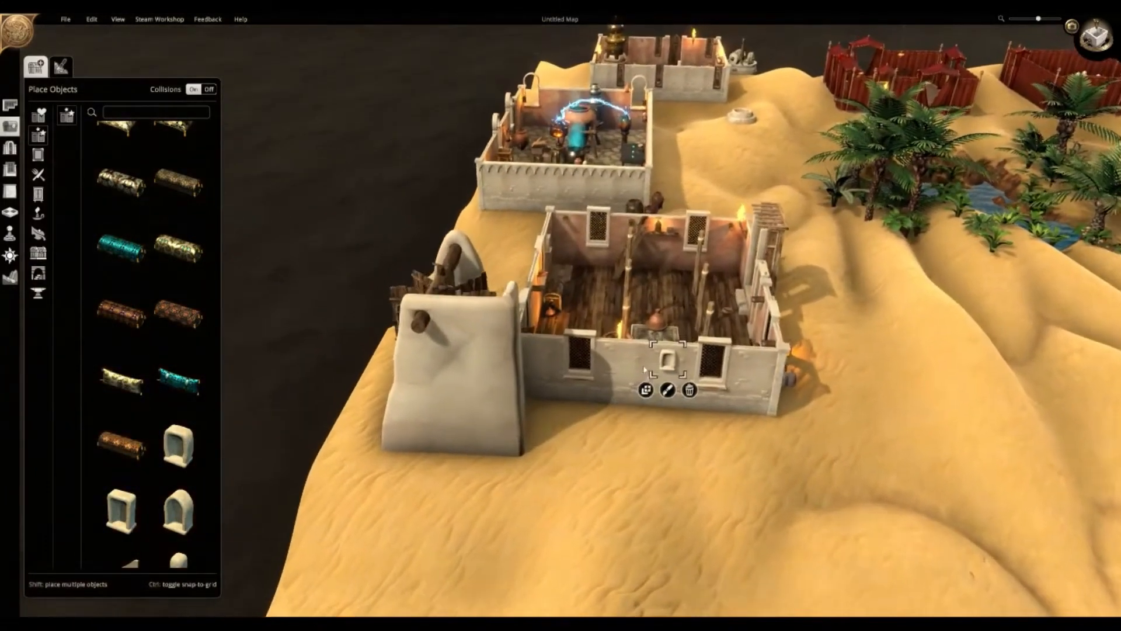
- Add rounded and arched plasterwork niches to the two visible outer walls of the house with the gold-domed oven
key("e")
key("q")
key("w")
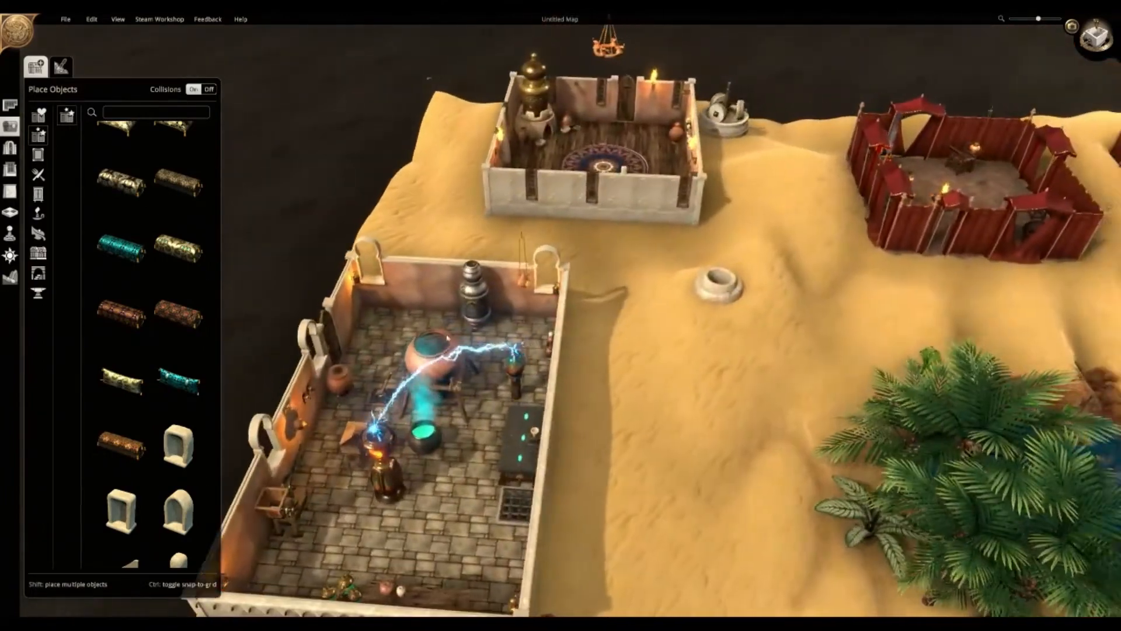
key("d")
key("w")
left_click(179, 510)
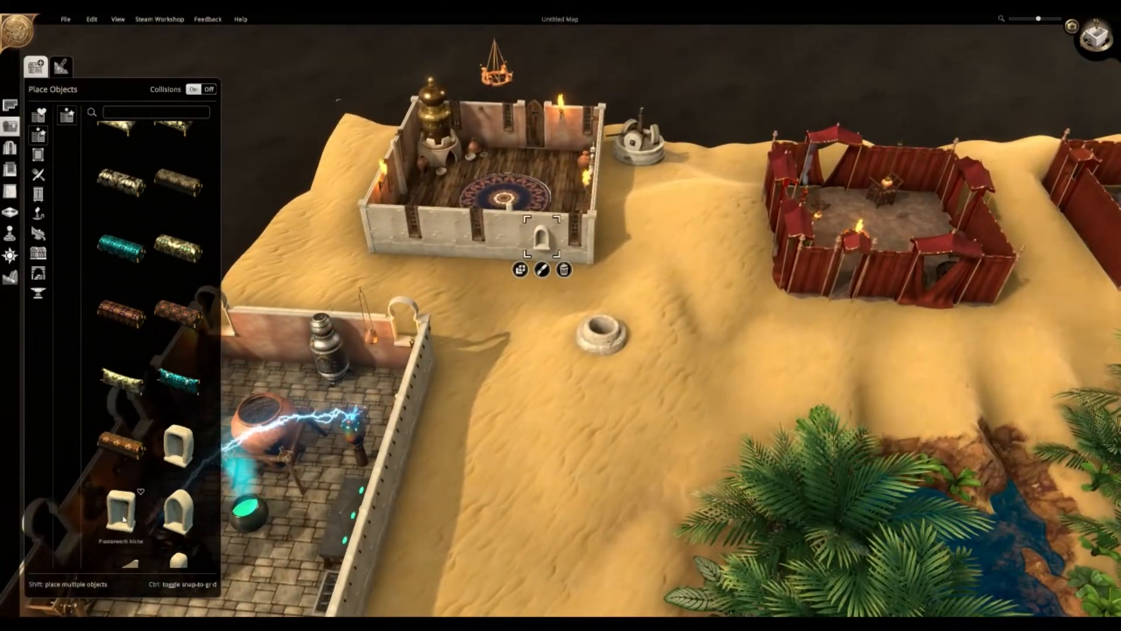
key("a")
key("q")
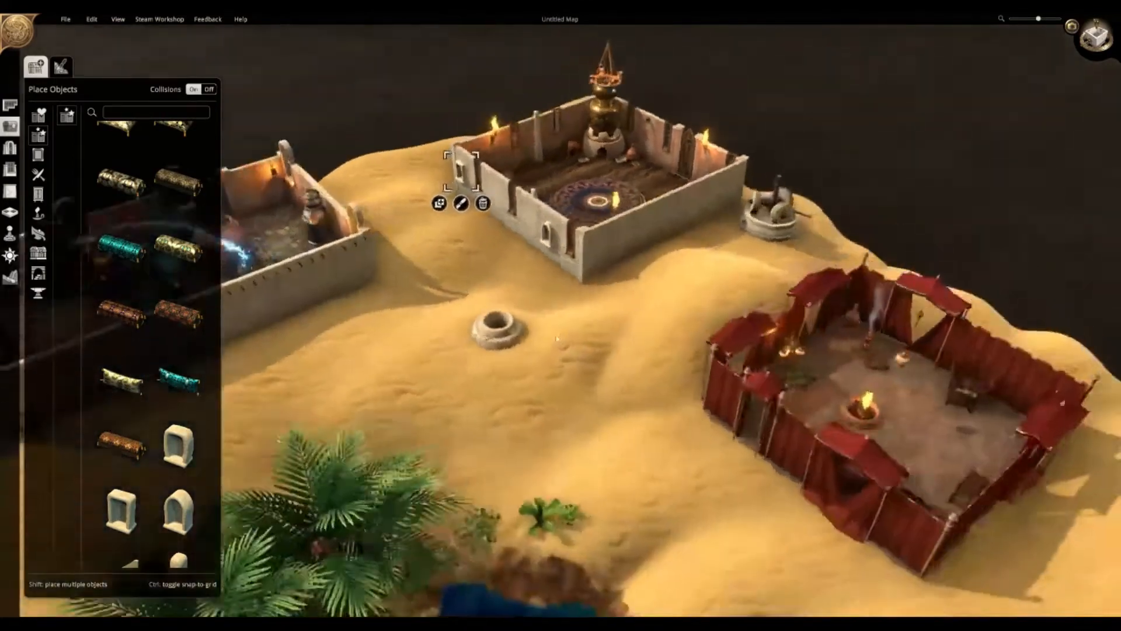
key("e")
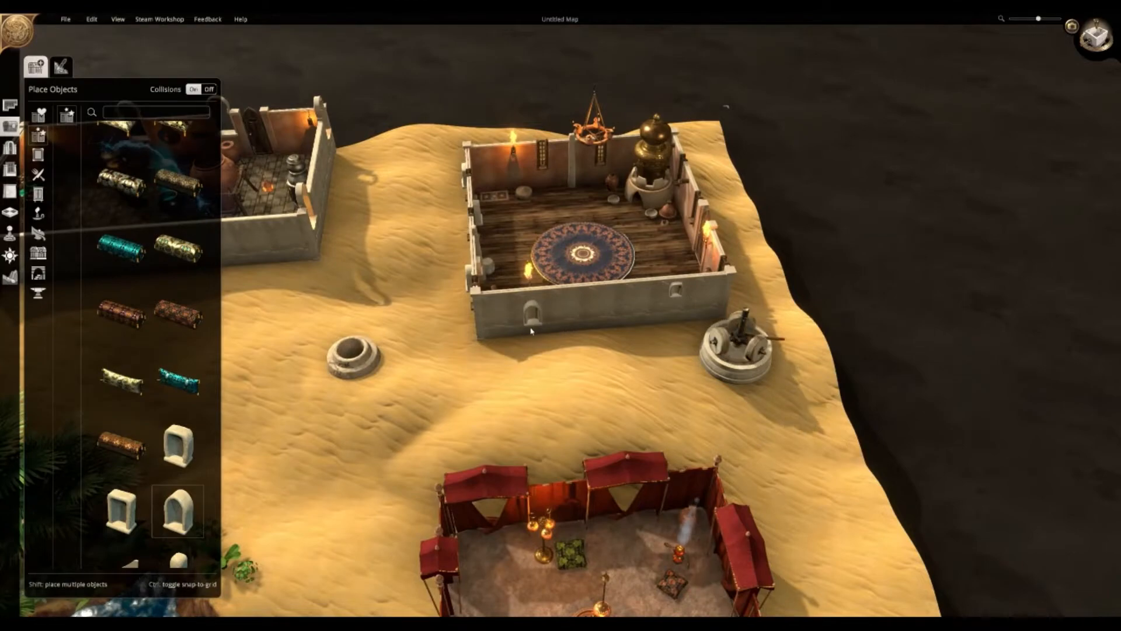
- Try the solid rounded plasterwork block and the plasterwork steps around the outer walls of the houses
key("s")
key("a")
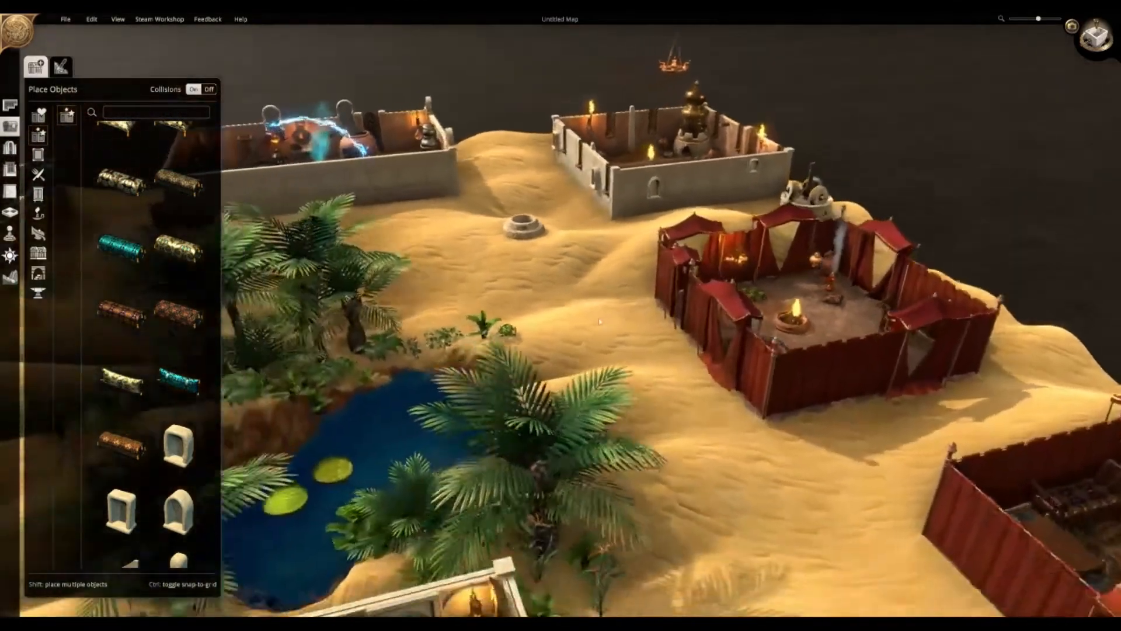
scroll(85, 500, "down", 3)
key("s")
key("a")
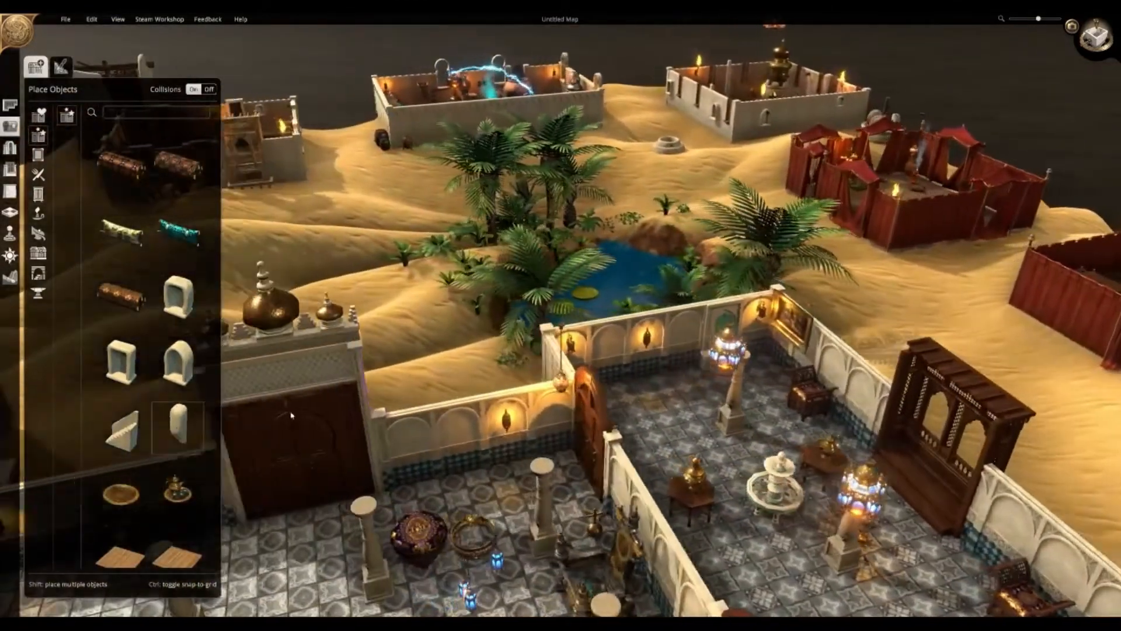
key("a")
mouse_move(292, 415)
middle_mouse_down()
mouse_move(438, 265)
mouse_move(619, 292)
middle_mouse_up()
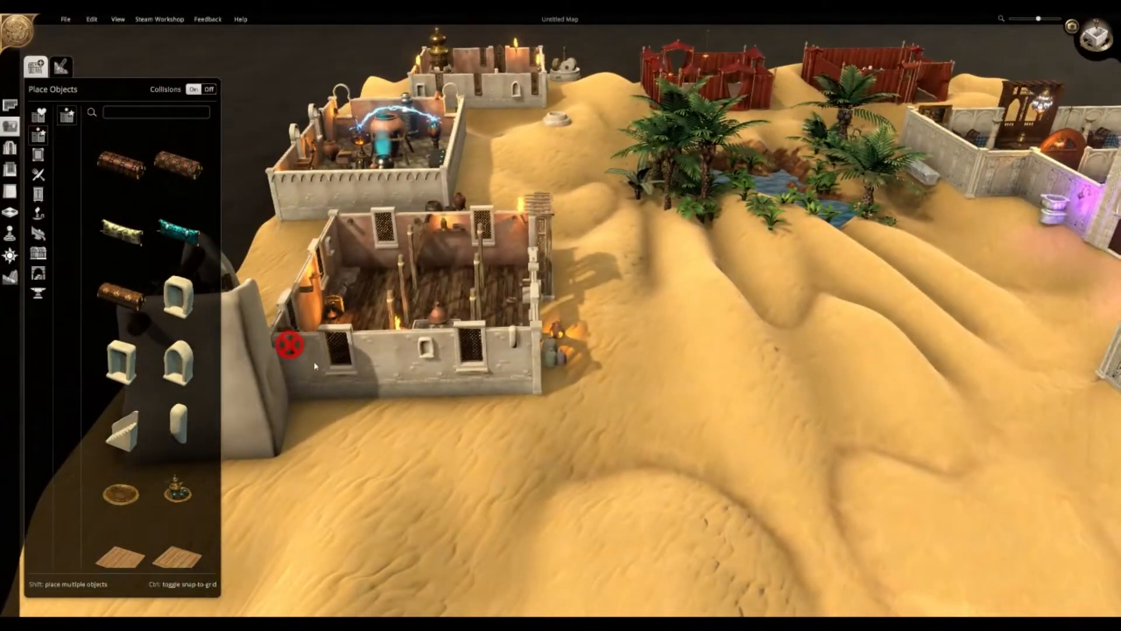
mouse_move(299, 355)
middle_mouse_down()
mouse_move(763, 308)
mouse_move(374, 319)
mouse_move(280, 332)
mouse_move(262, 380)
middle_mouse_up()
left_click(764, 318)
key("w")
left_click(738, 283)
middle_click_drag(563, 316, 651, 357)
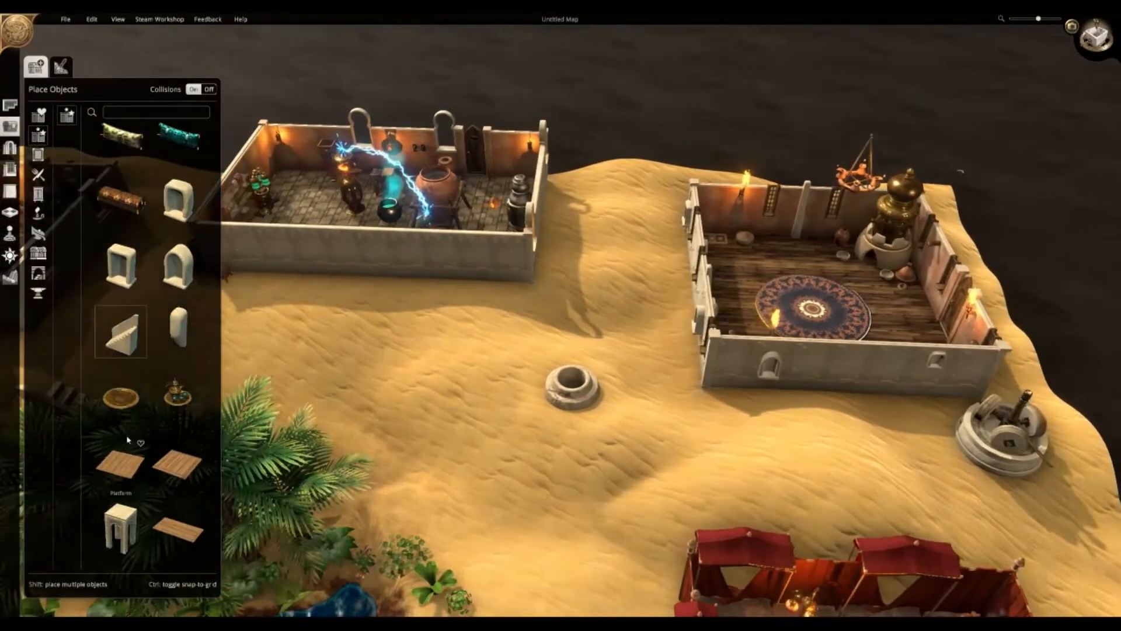
- Place a tea tray on the floor beside the couch in the palace's fountain room
scroll(182, 404, "down", 1)
key("s")
key("a")
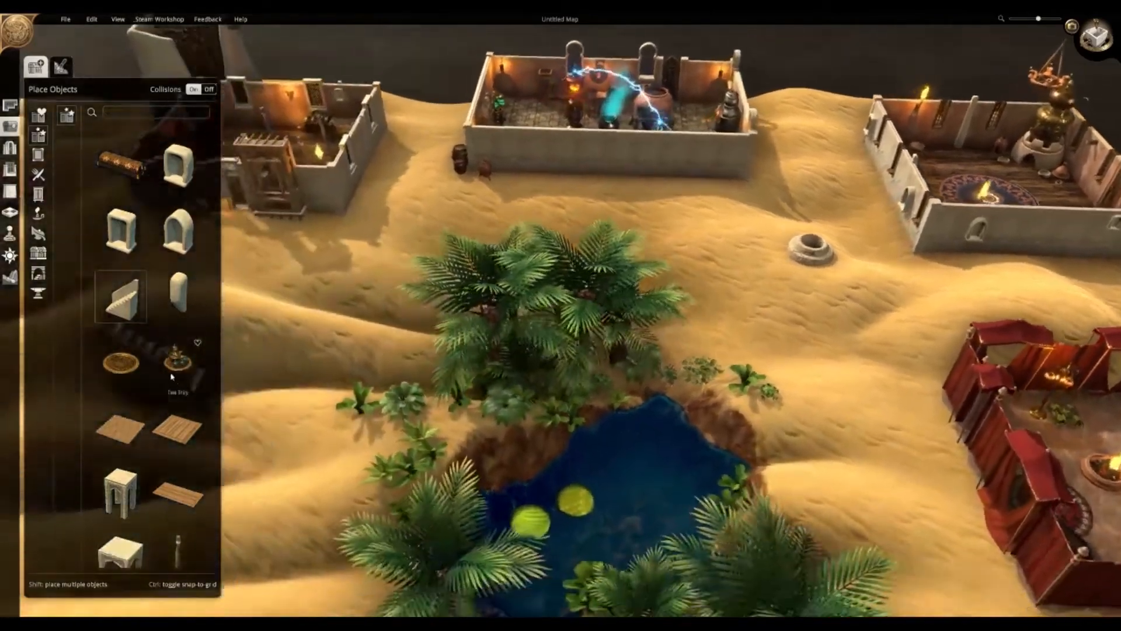
left_click(180, 365)
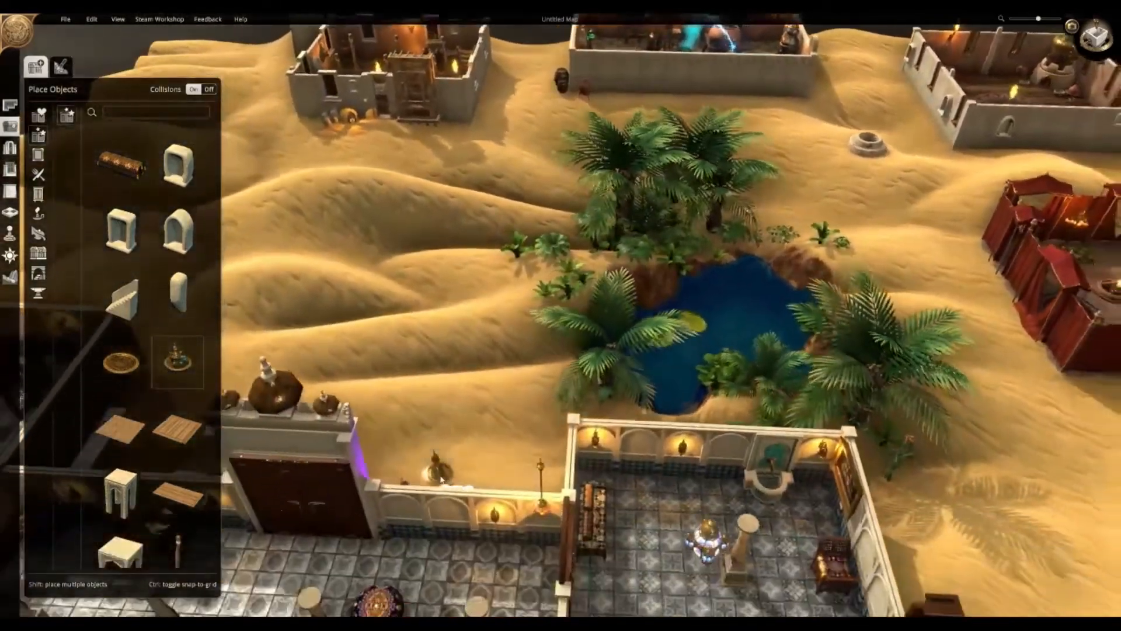
key("s")
key("d")
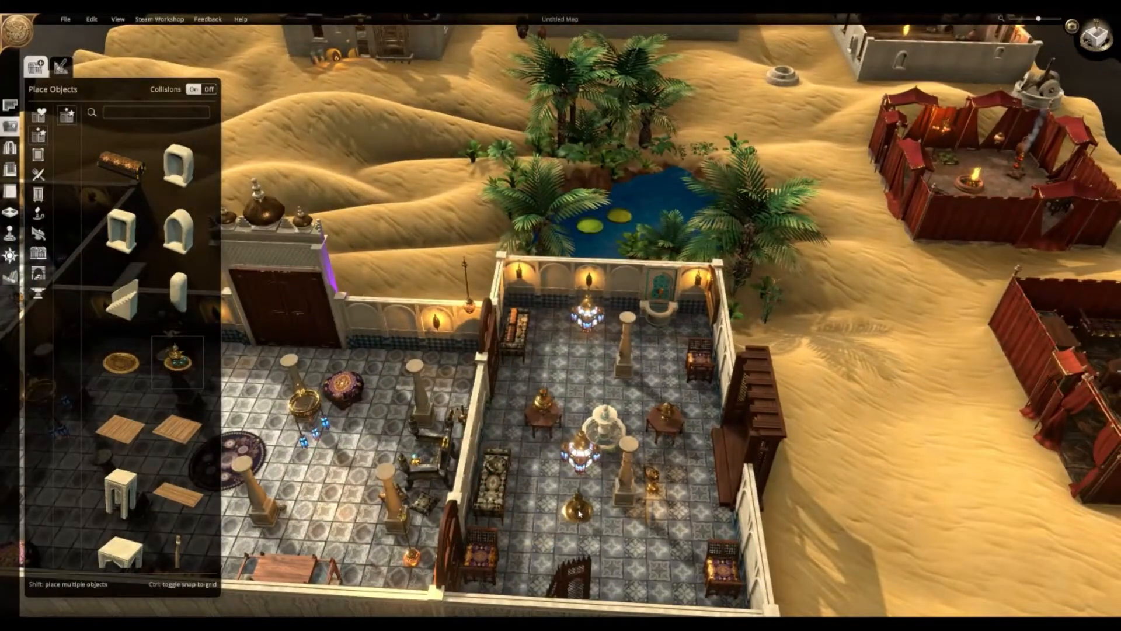
key("w")
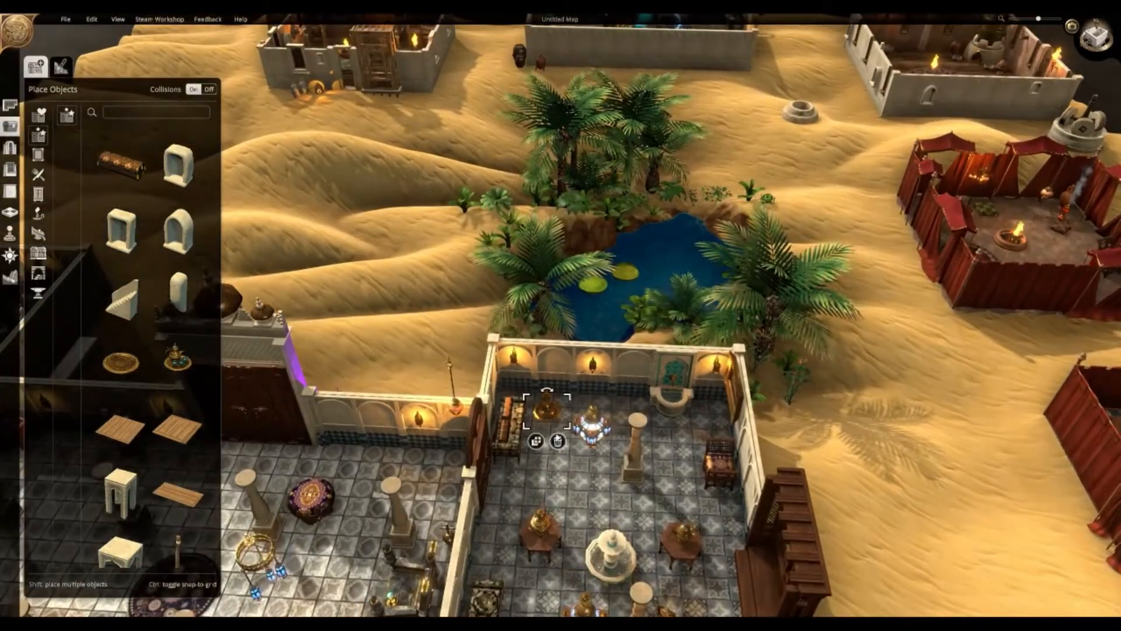
- Place the wide arched plasterwork table on the sand near the well, in front of the magic workshop
key("s")
key("a")
scroll(120, 444, "down", 1)
key("w")
key("d")
left_click(120, 445)
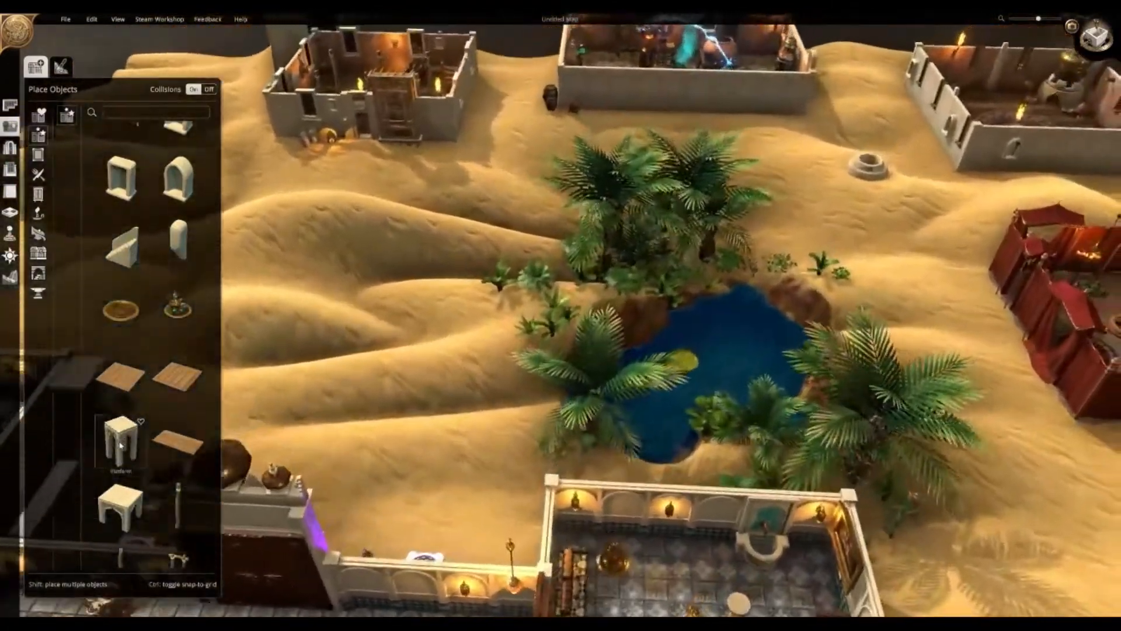
key("w")
key("d")
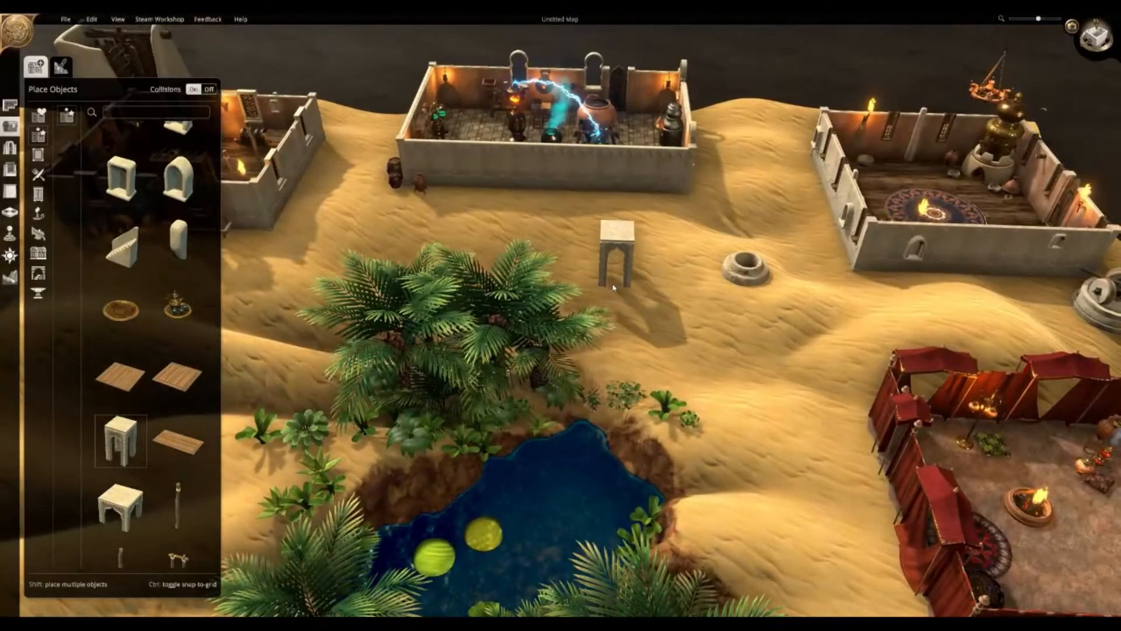
left_click(140, 507)
key("d")
left_click(534, 283)
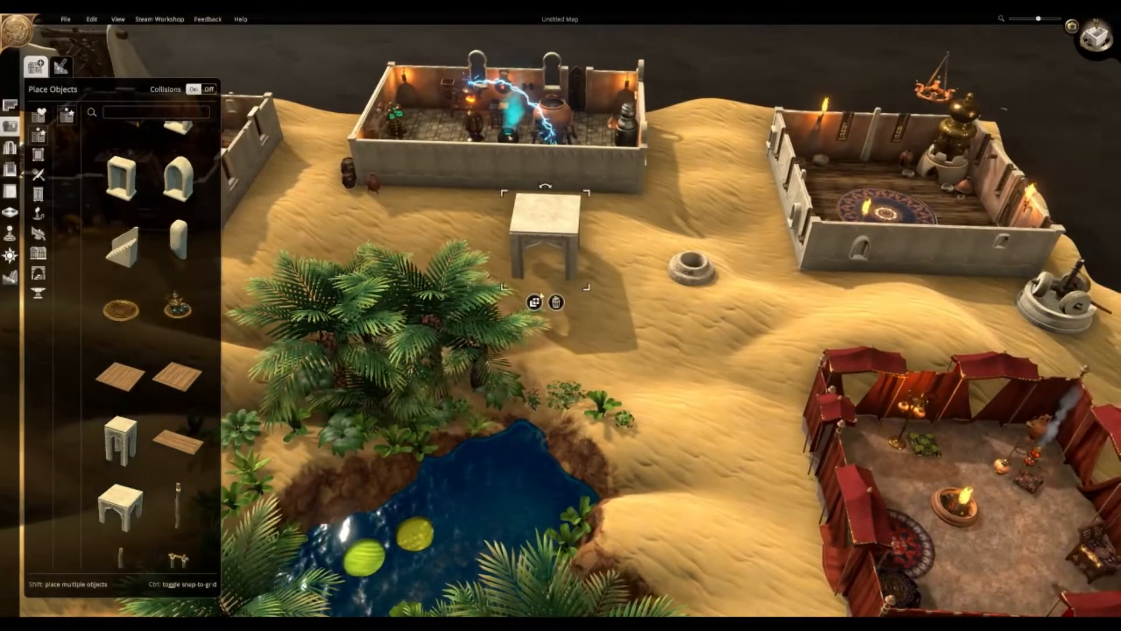
- Line the outer side wall of the house with the fire bowl with joined wooden poles and a single post
scroll(187, 429, "down", 3)
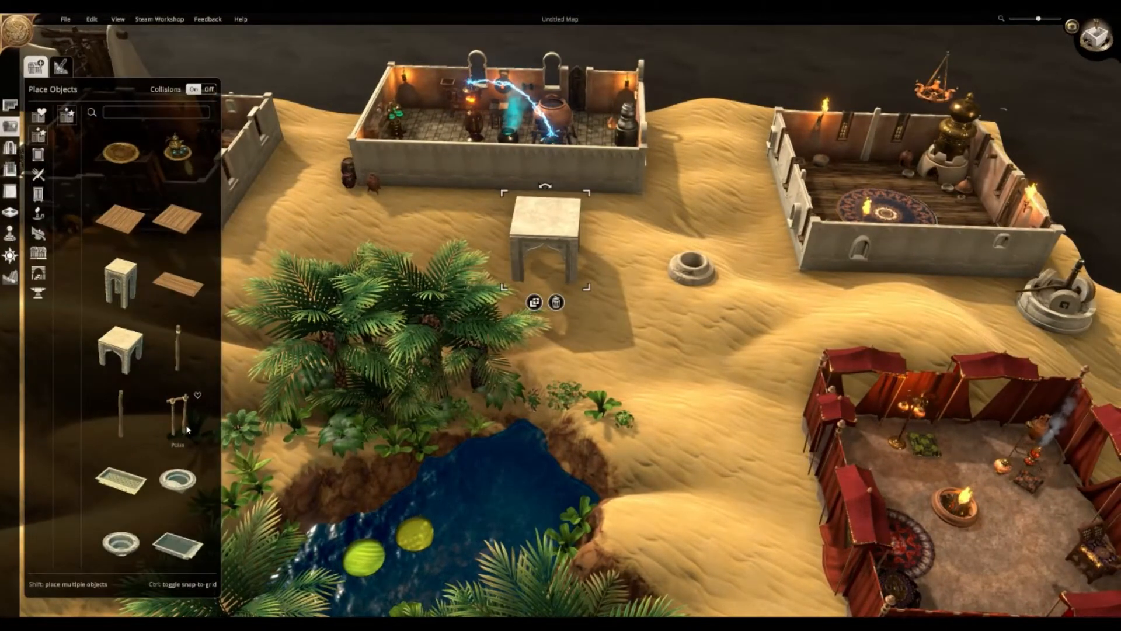
left_click(187, 429)
key("a")
key("a")
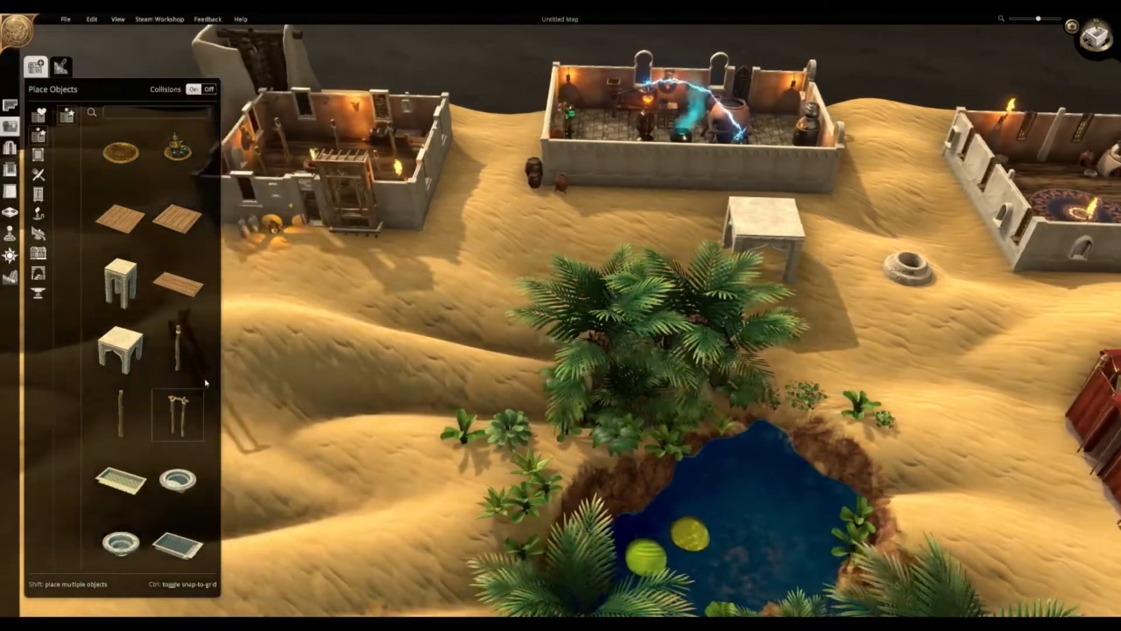
key("a")
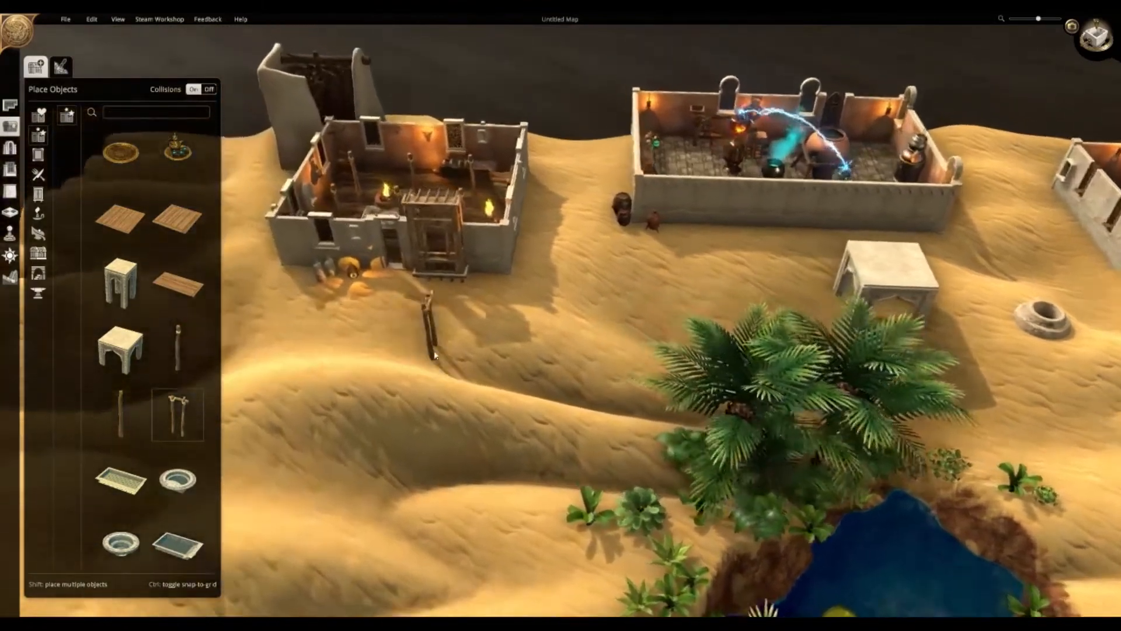
key("e")
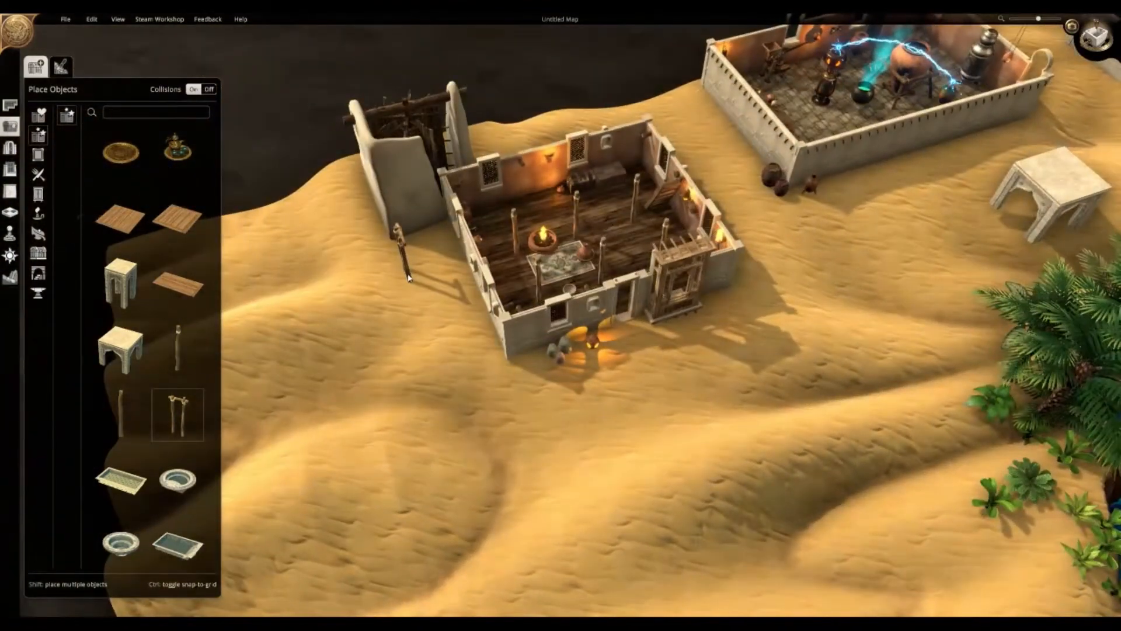
key("w")
key("a")
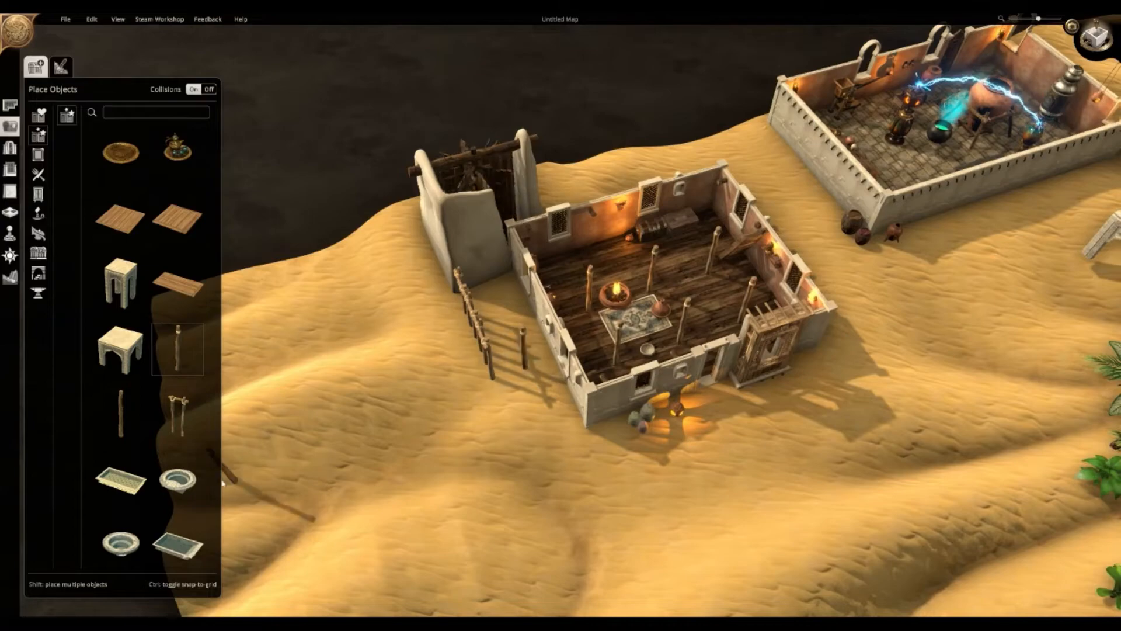
- Try the large rectangular tiled pool with steps on the dunes and in the palace's blue-tiled room
scroll(126, 380, "down", 2)
key("d")
key("s")
left_click(126, 382)
key("s")
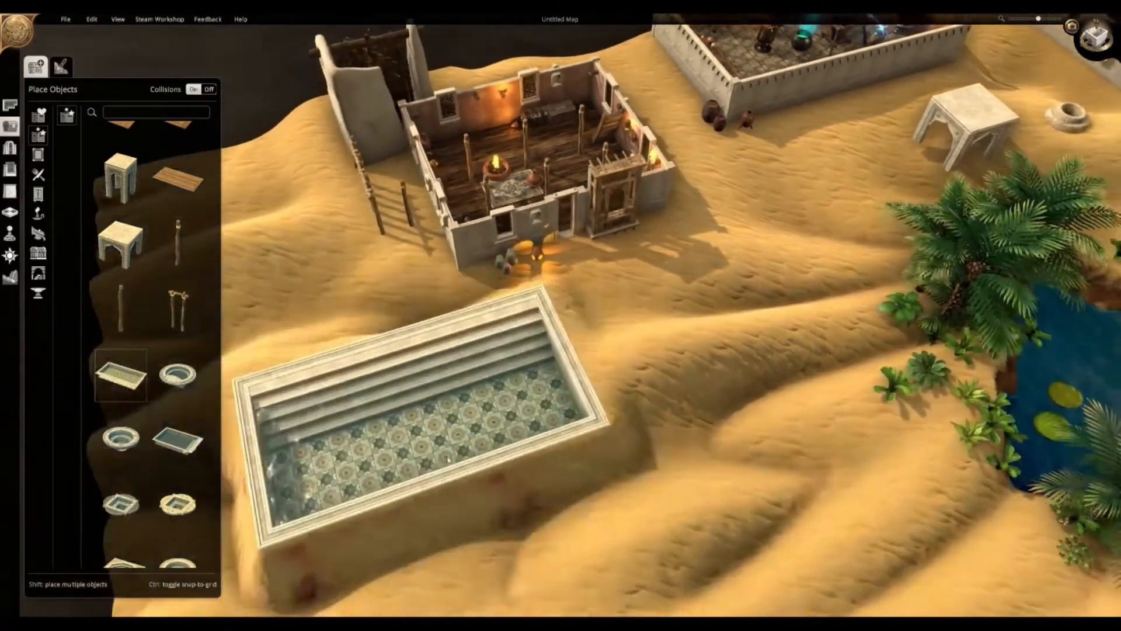
key("s")
key("d")
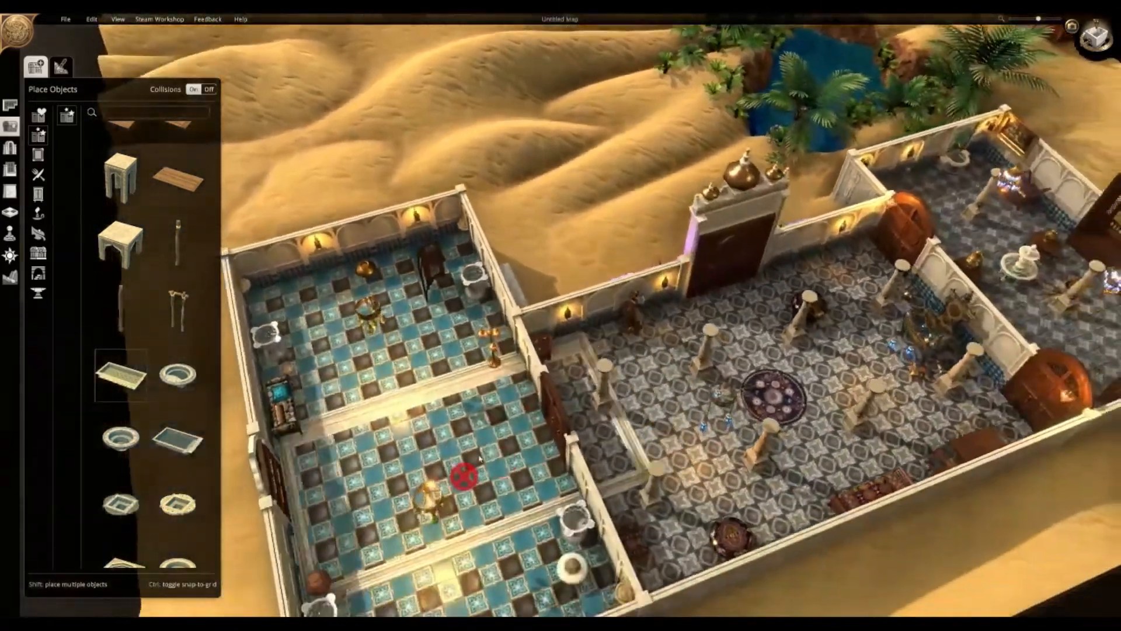
key("a")
key("s")
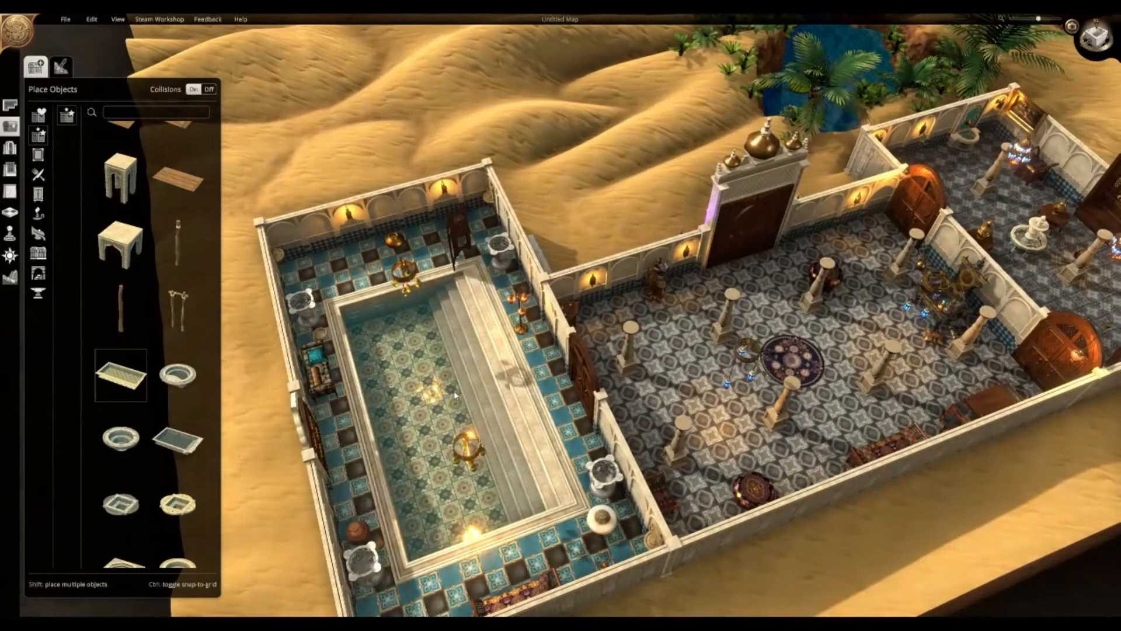
- Try the round pools and the rectangular marble-edged pool in the palace's blue-tiled room
left_click(178, 375)
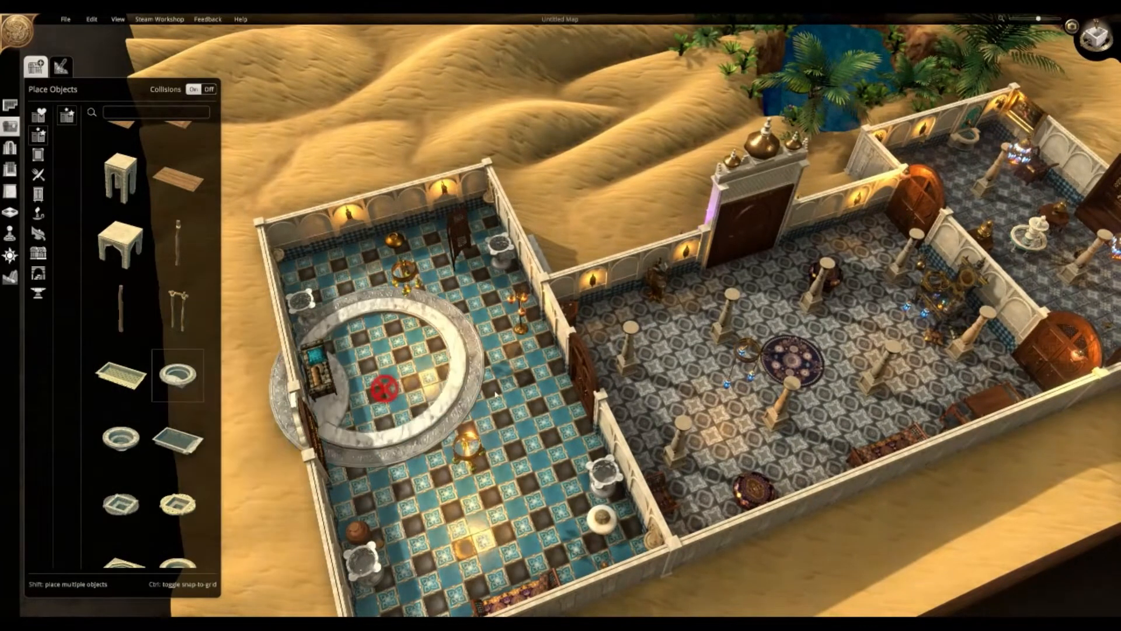
left_click(178, 441)
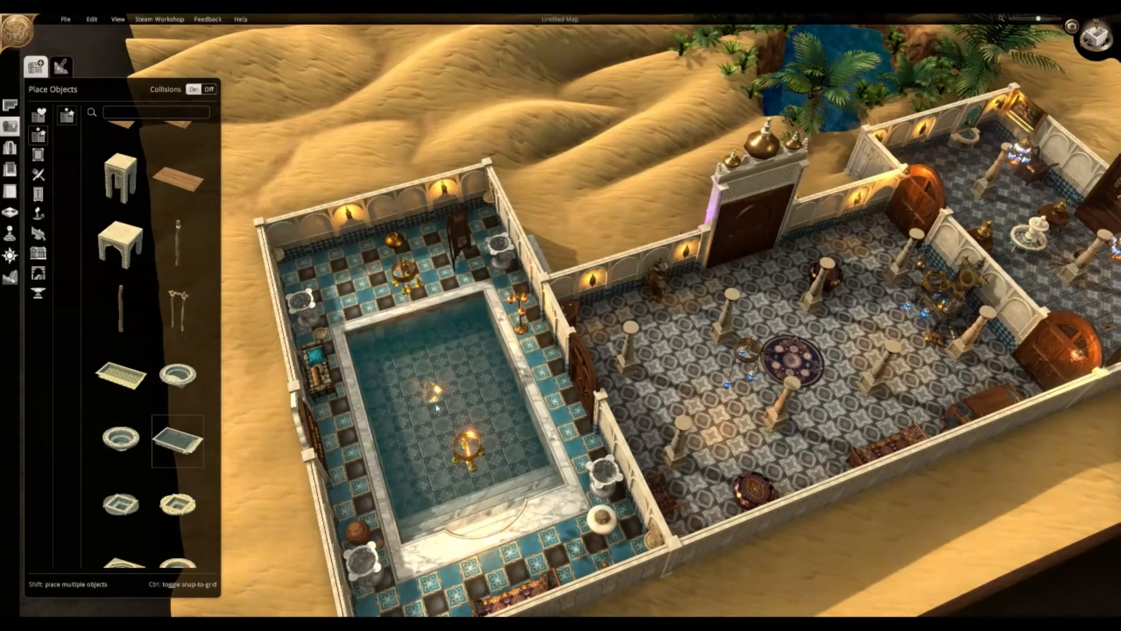
scroll(188, 489, "down", 5)
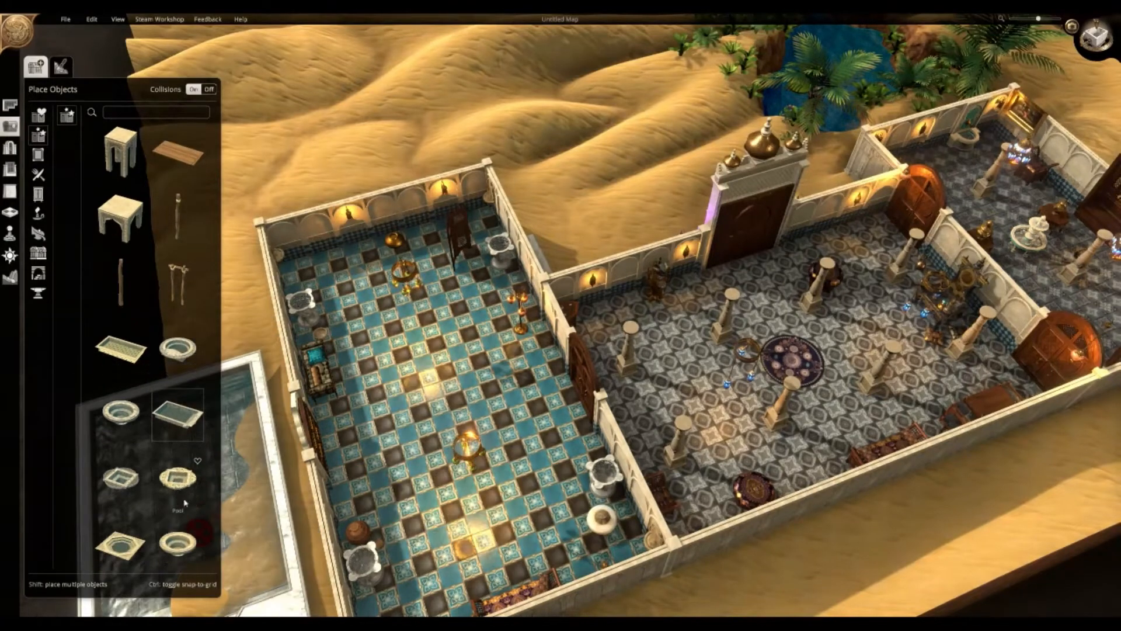
scroll(188, 490, "down", 1)
left_click(121, 426)
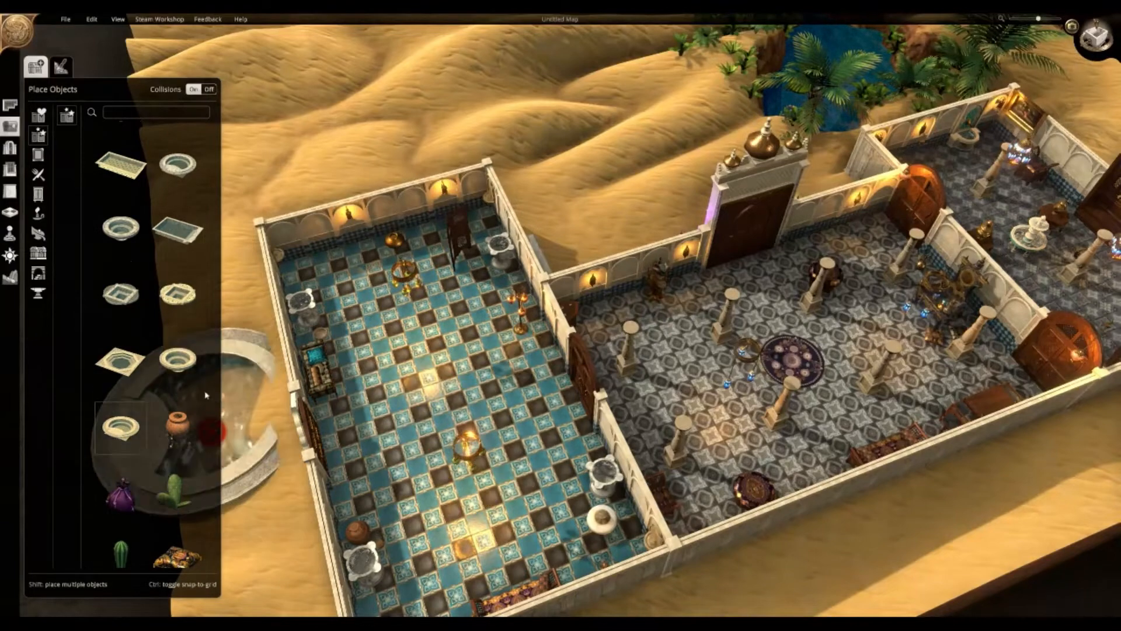
left_click(184, 366)
- Place two square marble pools with round mosaic surrounds side by side on the palace's blue-tiled floor
left_click(121, 294)
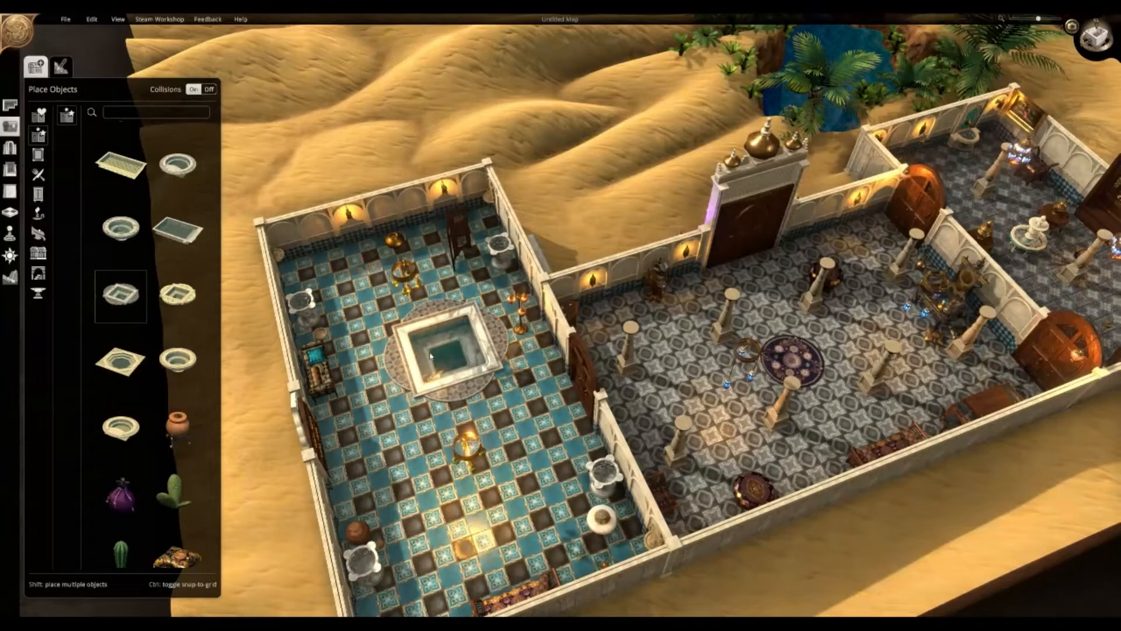
middle_click_drag(419, 348, 558, 385)
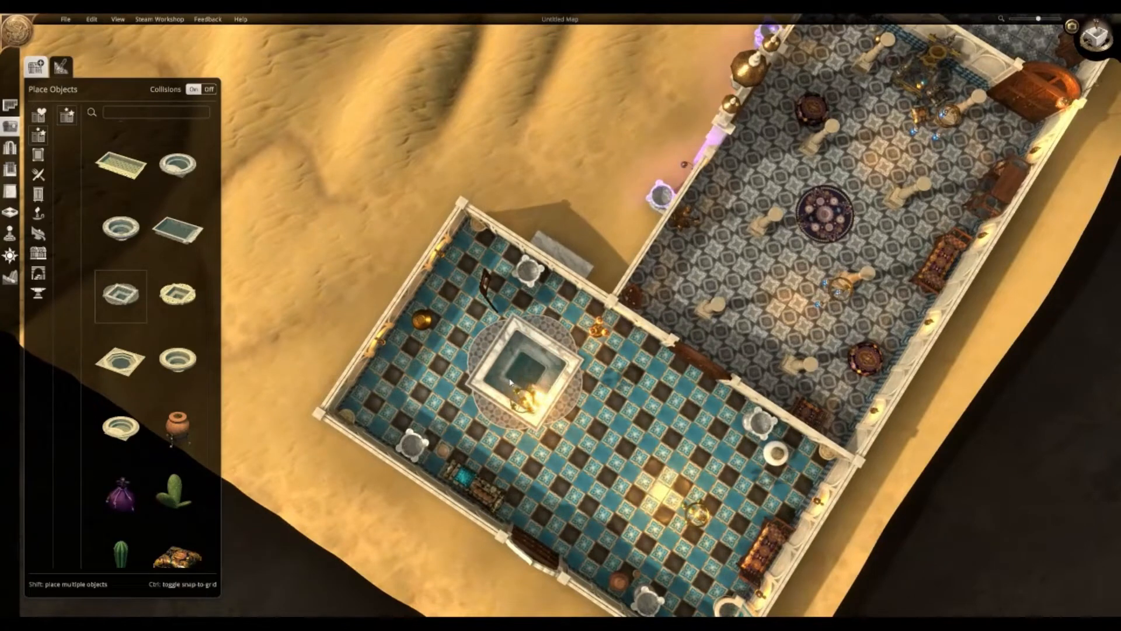
left_click(519, 390)
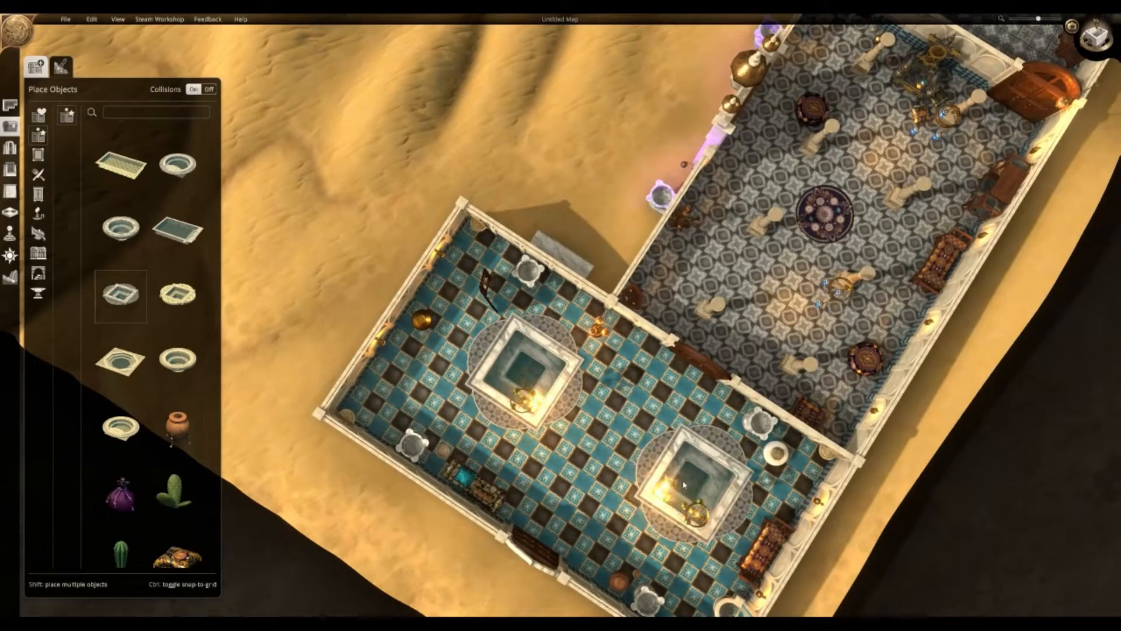
left_click(684, 484)
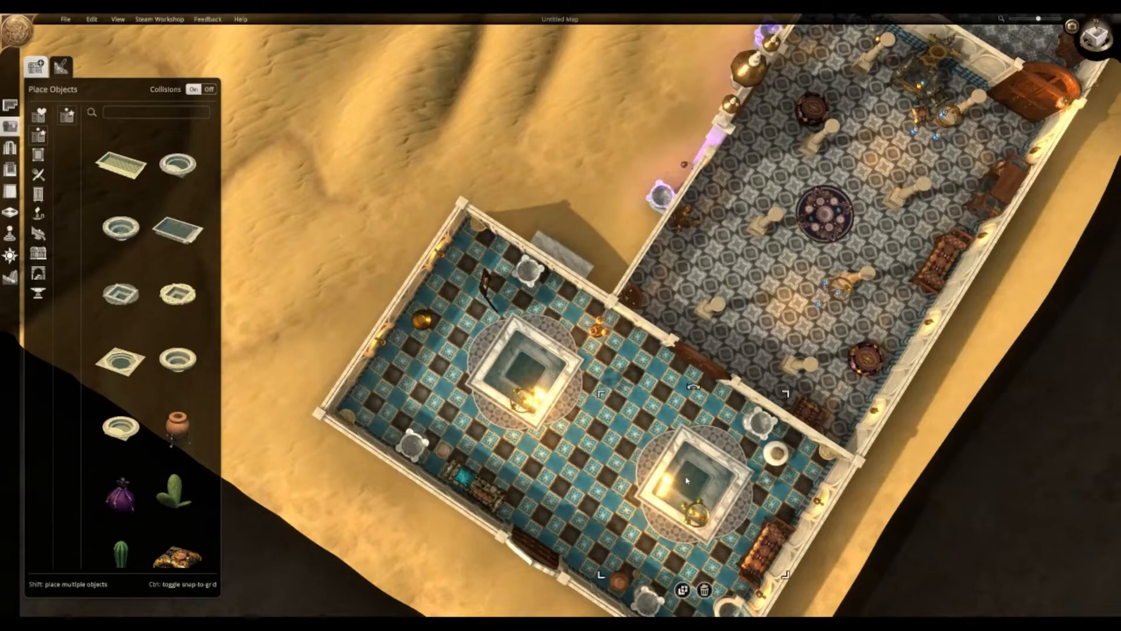
- Shift the wooden door between the blue-tiled room and the columned hall along its wall, towards the gap between the pools
middle_click_drag(683, 485, 490, 409)
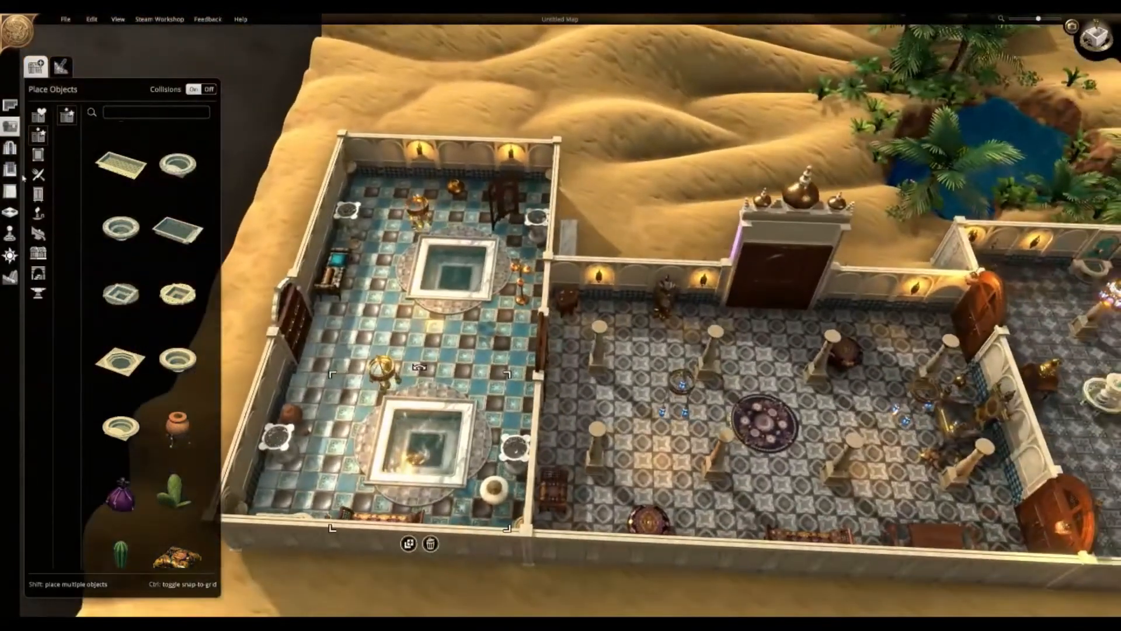
left_click(11, 126)
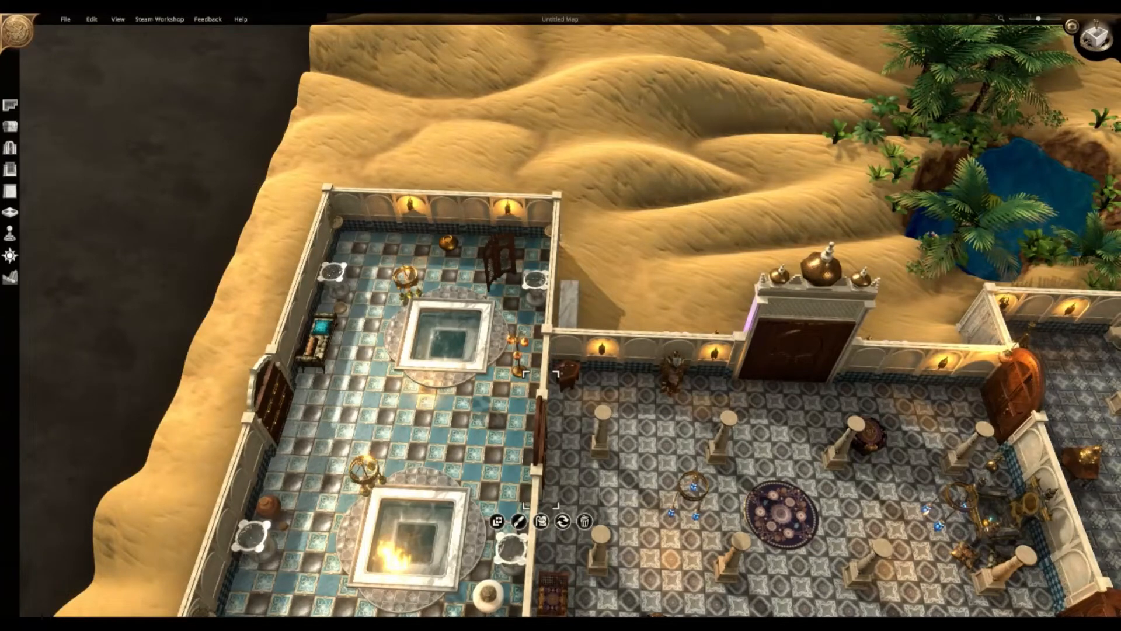
middle_click_drag(633, 424, 751, 415)
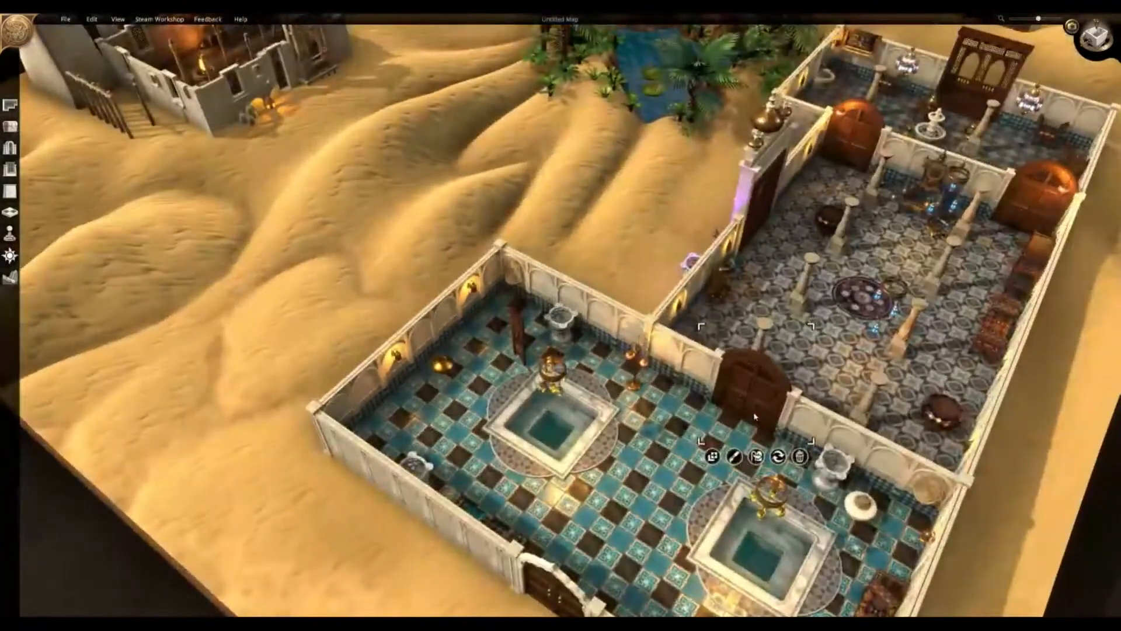
left_click_drag(751, 416, 720, 400)
- Center the two hanging gold lamps over the square pools in the blue-tiled room
middle_click_drag(838, 379, 751, 571)
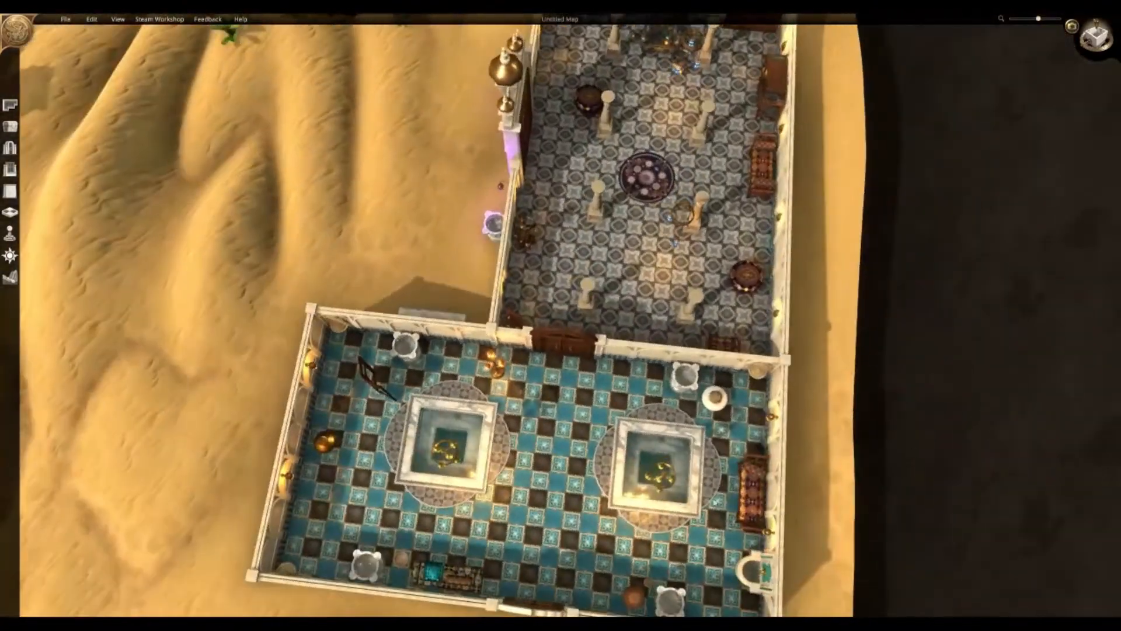
left_click(664, 466)
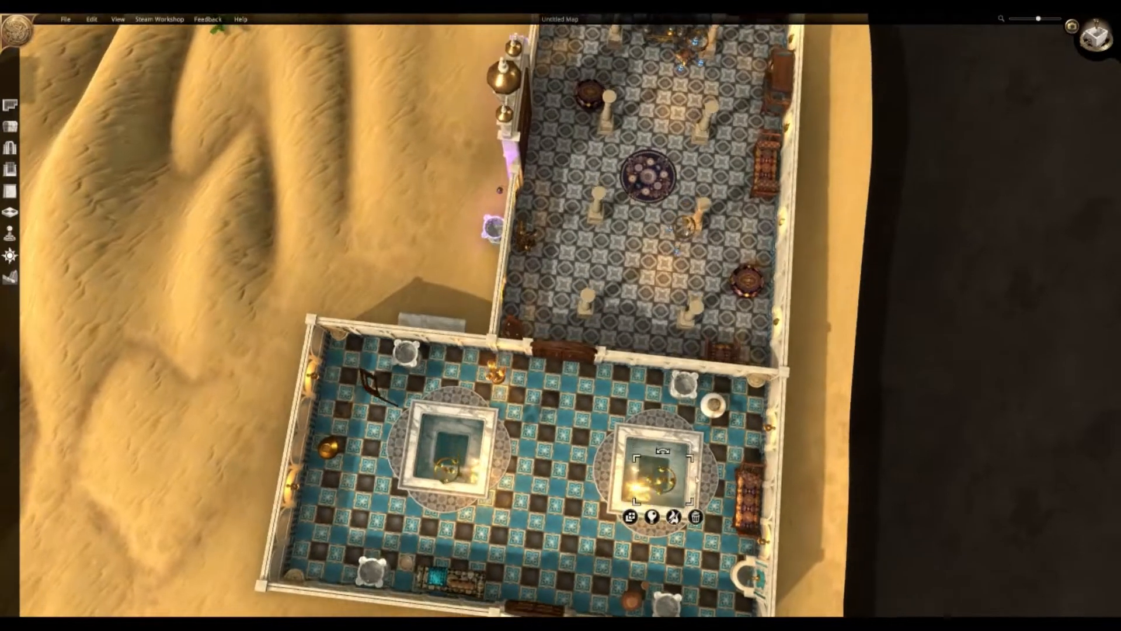
middle_click_drag(664, 465, 634, 467)
left_click(413, 378)
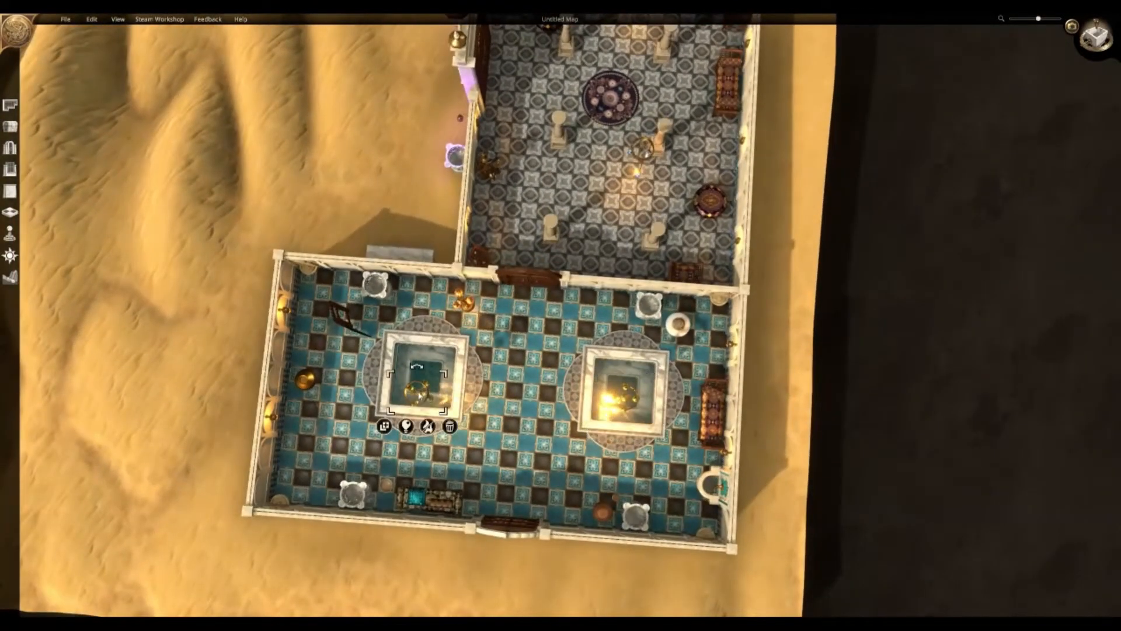
middle_click_drag(557, 447, 380, 309)
- Recolor the small purple sack beside the pillar in the palace's columned hall to blue
middle_click_drag(467, 251, 1039, 243)
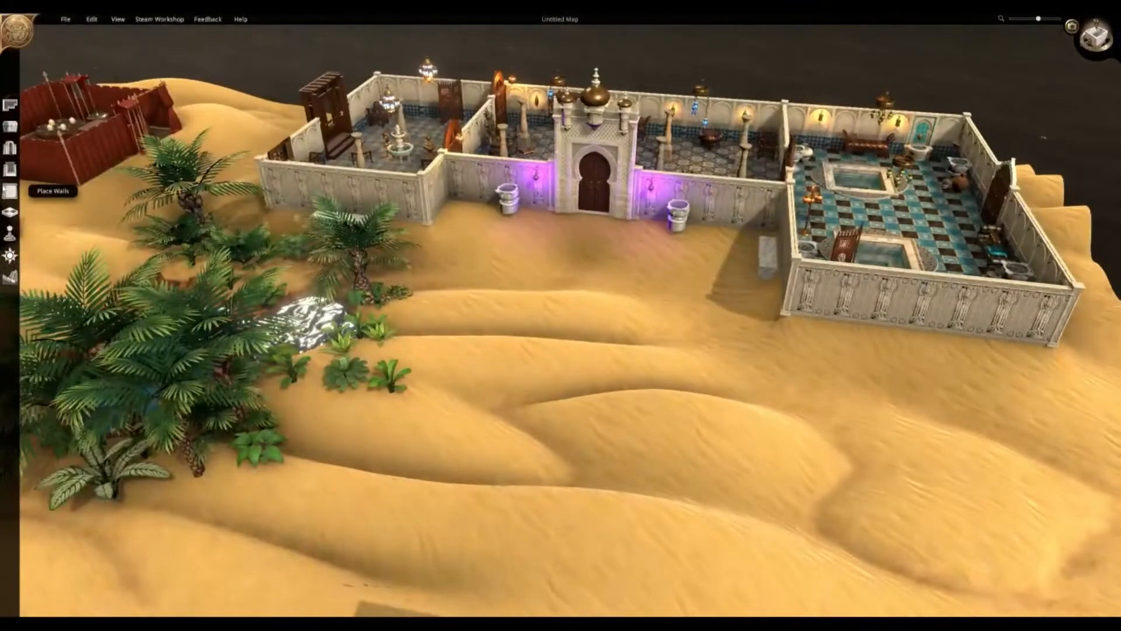
left_click(10, 126)
scroll(158, 393, "down", 5)
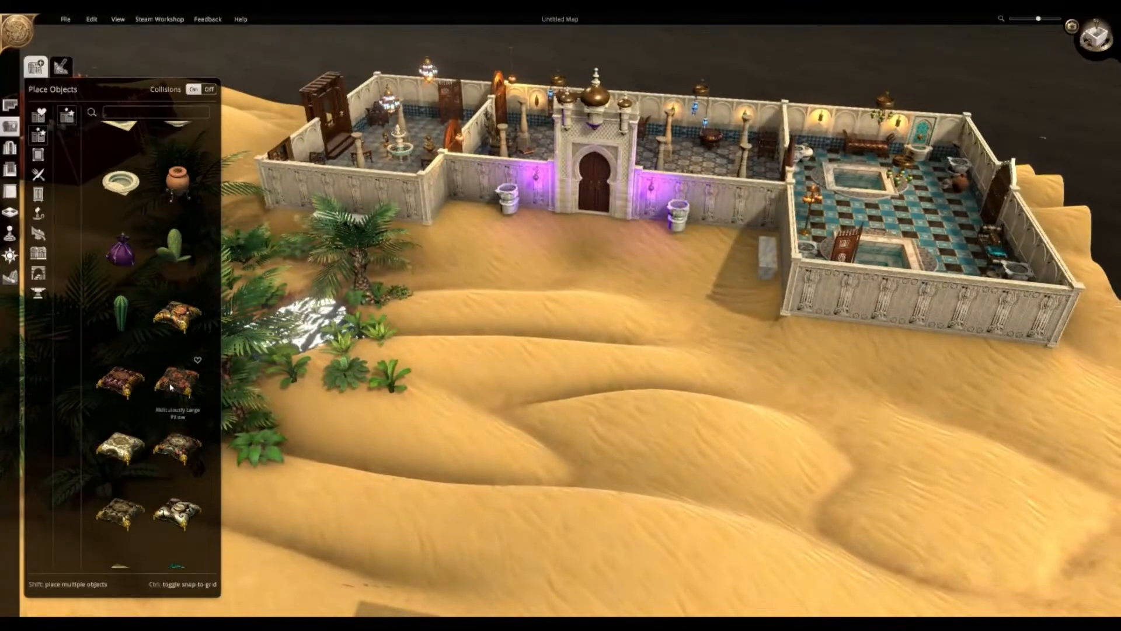
scroll(476, 273, "up", 3)
scroll(476, 273, "up", 5)
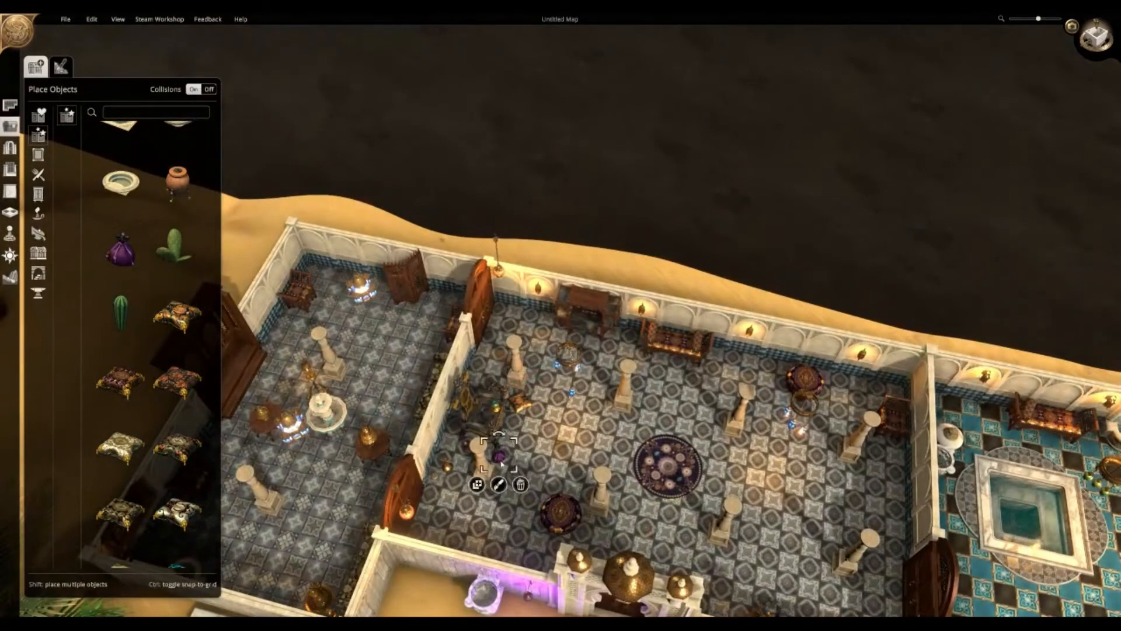
left_click(500, 486)
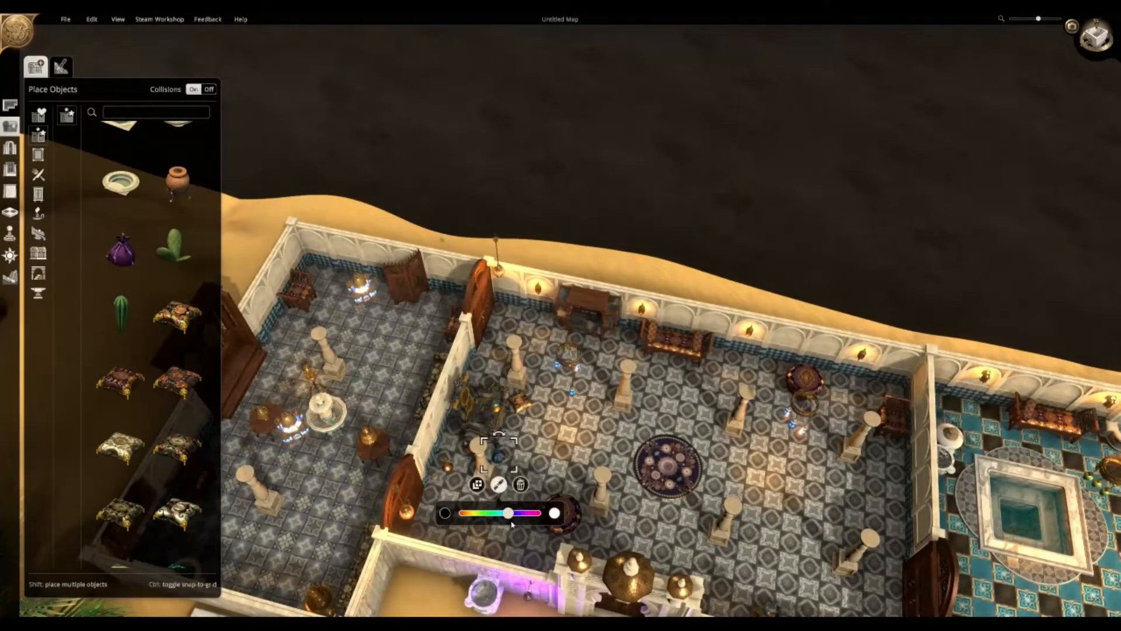
- Place a teal ridiculously large pillow in the palace's fountain room, shrink it to cushion size and set it by the tea tray
scroll(507, 524, "down", 8)
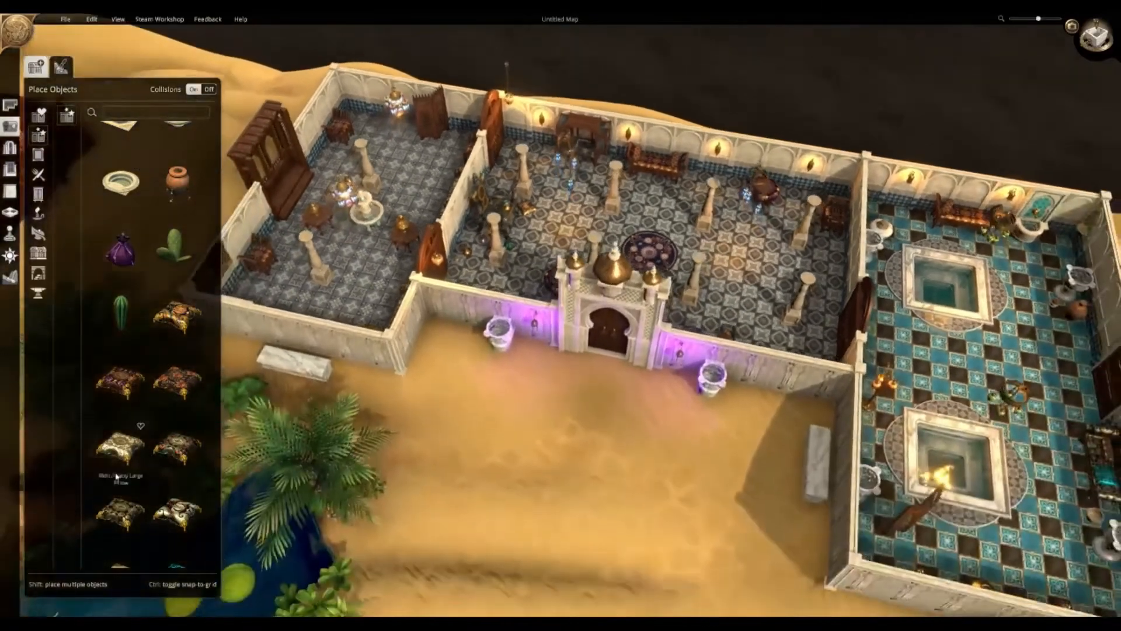
scroll(159, 455, "down", 3)
scroll(159, 455, "down", 2)
left_click(178, 340)
scroll(351, 338, "up", 4)
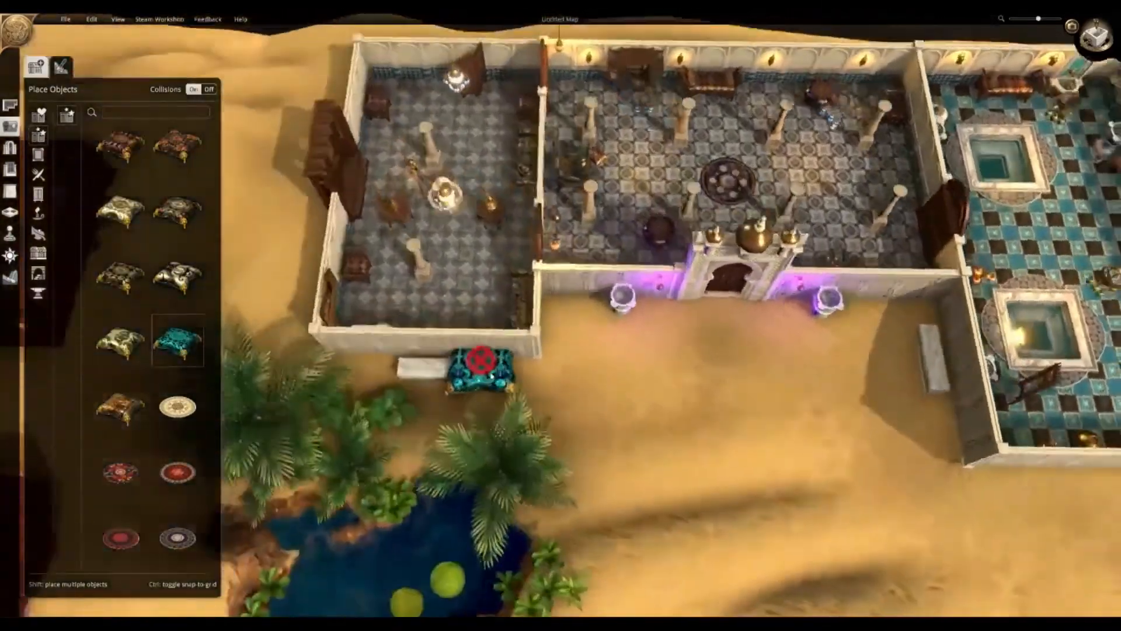
scroll(491, 377, "up", 3)
left_click(578, 426)
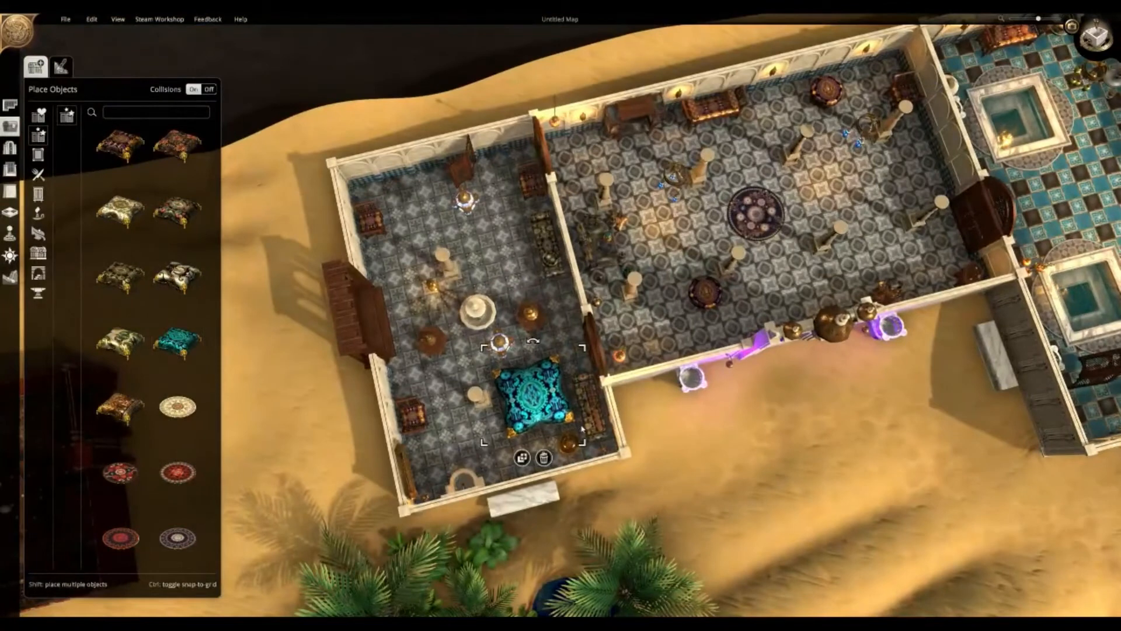
left_click_drag(582, 445, 552, 424)
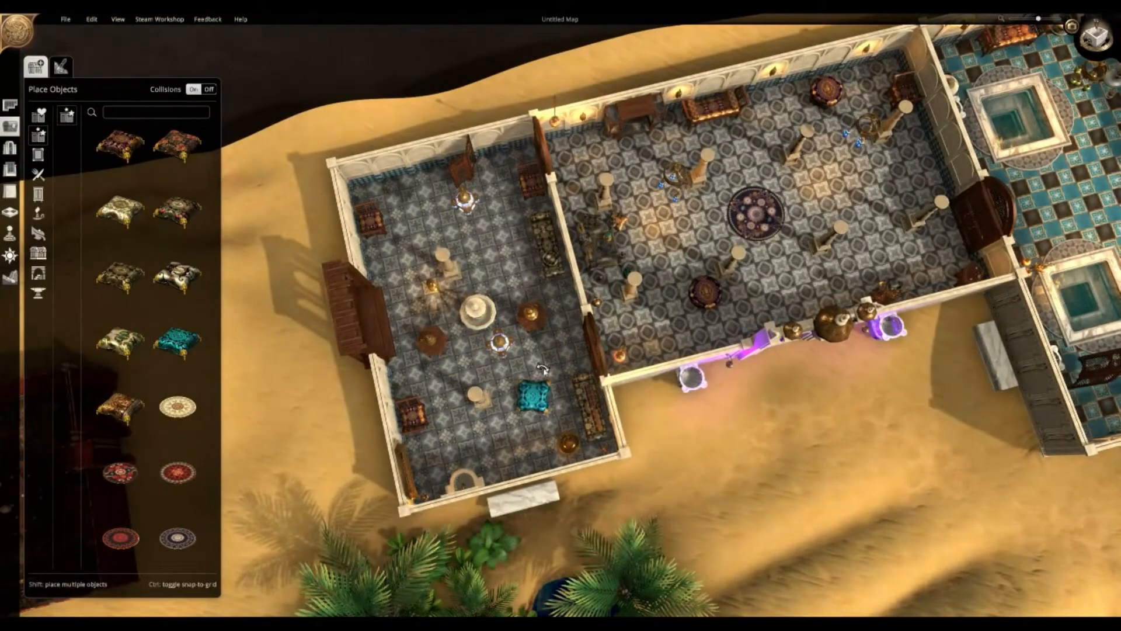
left_click_drag(531, 396, 516, 372)
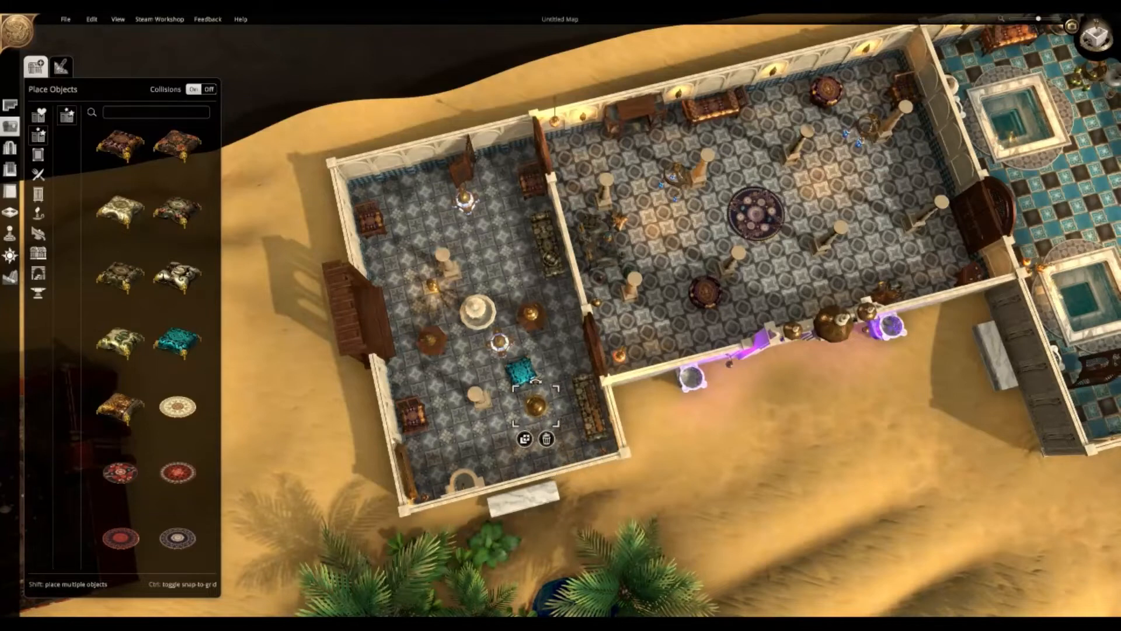
- Place a cream and a brown-gold pillow around the fountain room's tea tray, and rearrange the couch and armchair along the walls
left_click(102, 365)
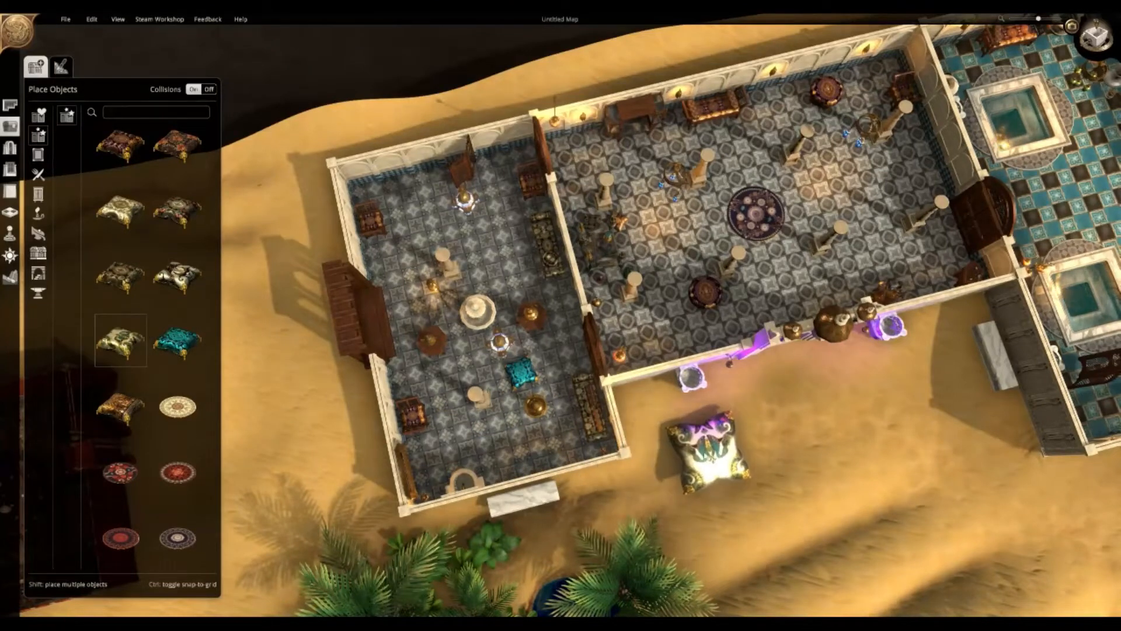
left_click_drag(763, 497, 498, 430)
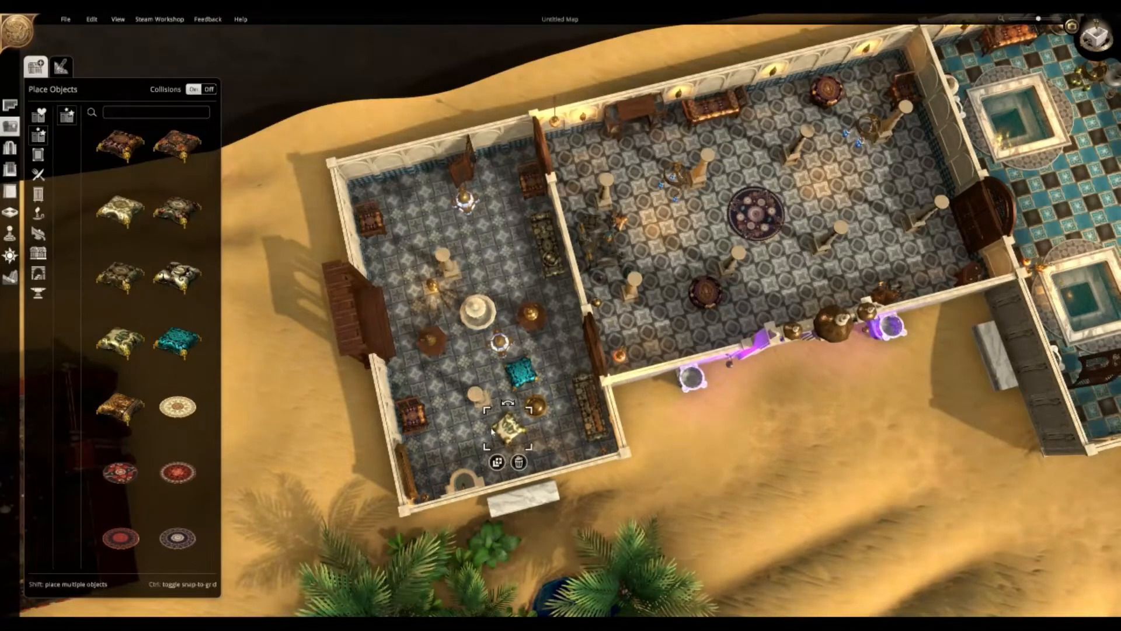
left_click(120, 407)
left_click_drag(760, 491, 395, 205)
left_click_drag(371, 244, 403, 279)
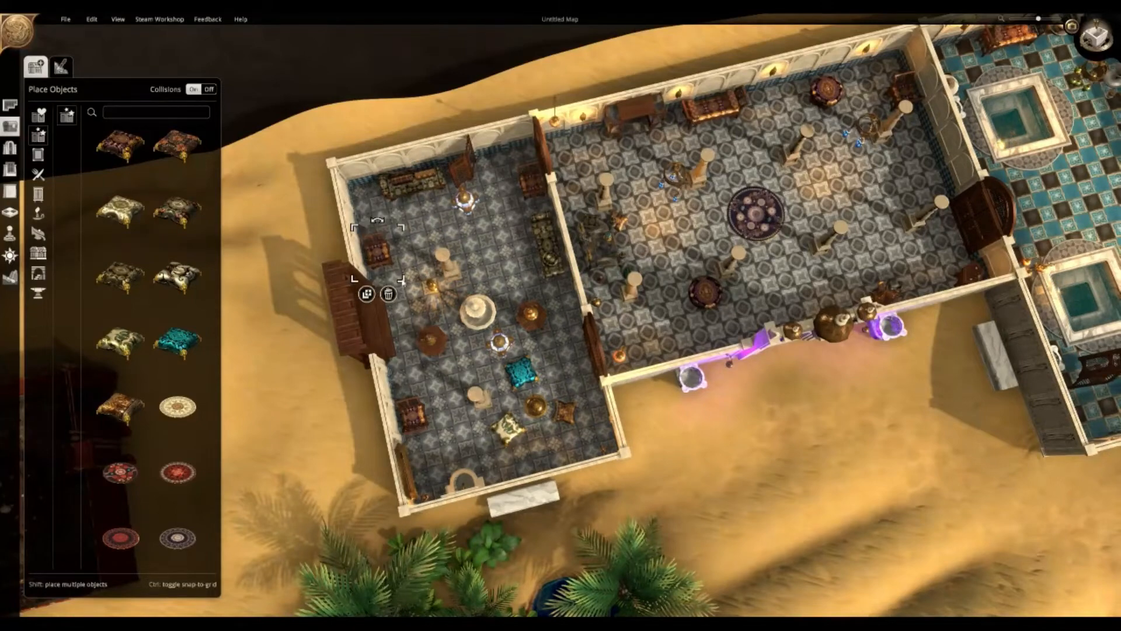
- Lay a green-patterned round carpet under the tea tray and pillows in the corner of the fountain room
middle_click_drag(576, 387, 409, 327)
scroll(176, 410, "down", 3)
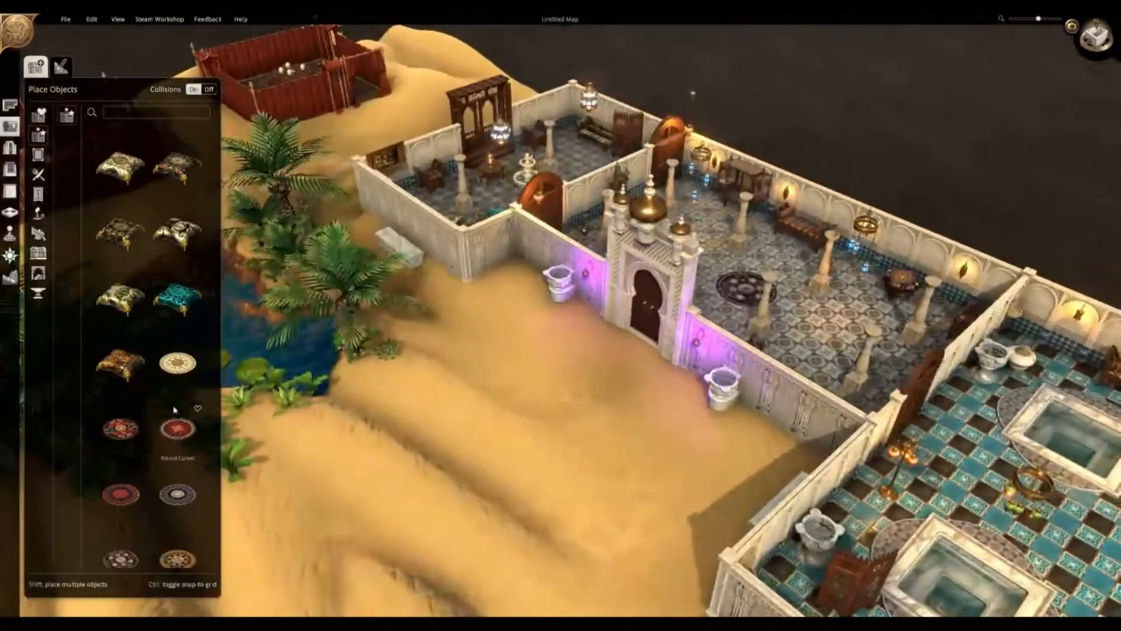
scroll(181, 416, "down", 3)
key("w")
key("a")
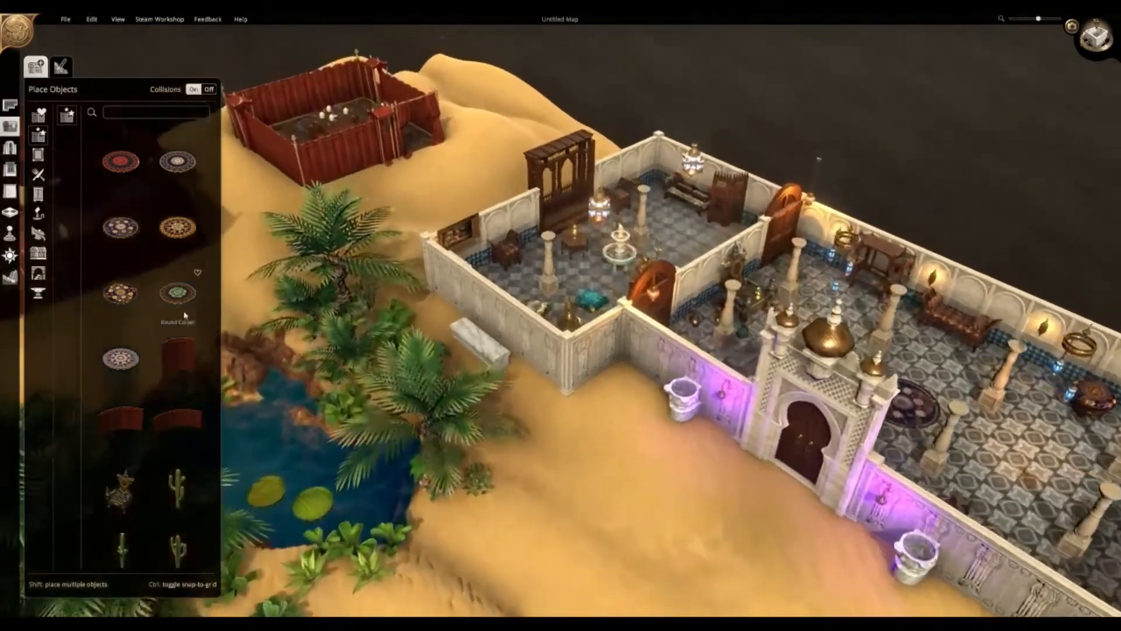
left_click(187, 316)
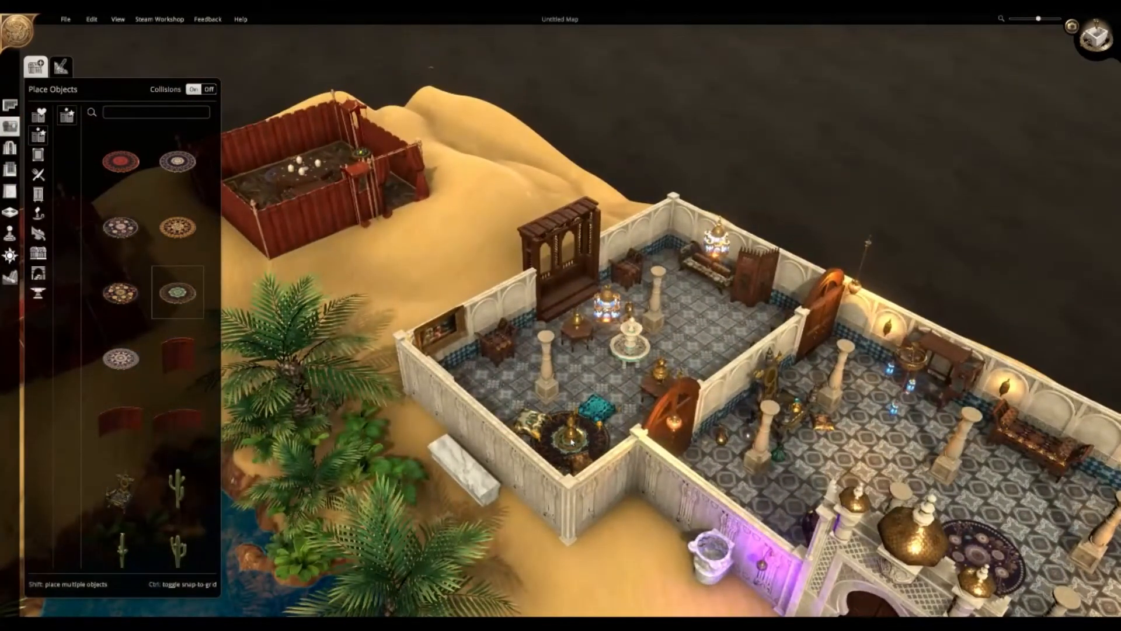
left_click_drag(642, 403, 658, 381)
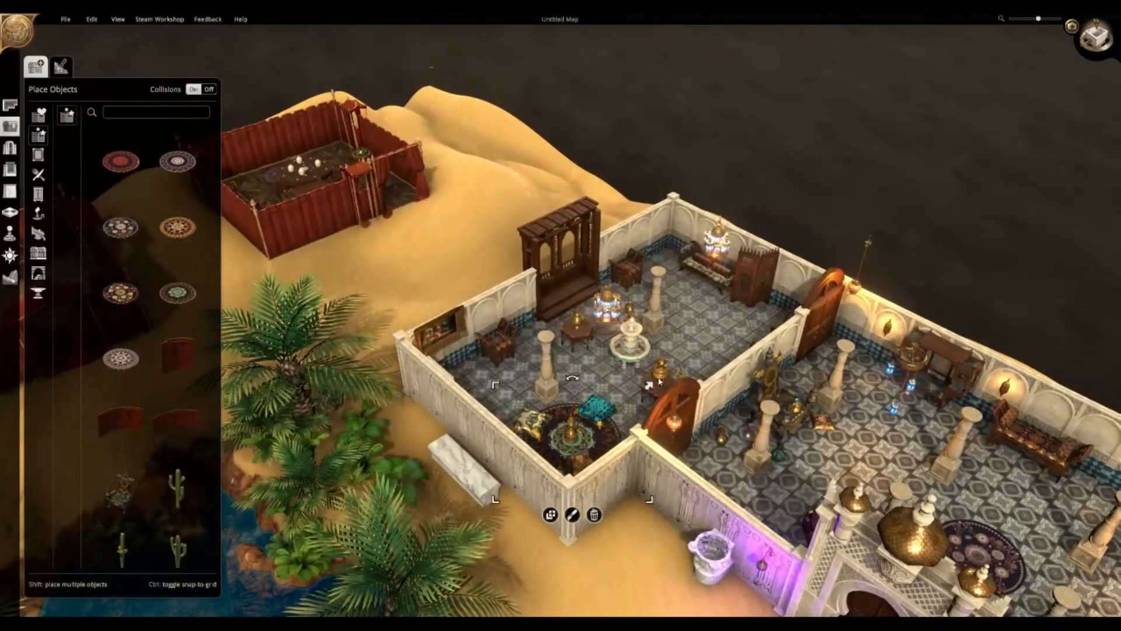
- Recolor the round carpet under the tea tray to blue-violet
left_click(573, 519)
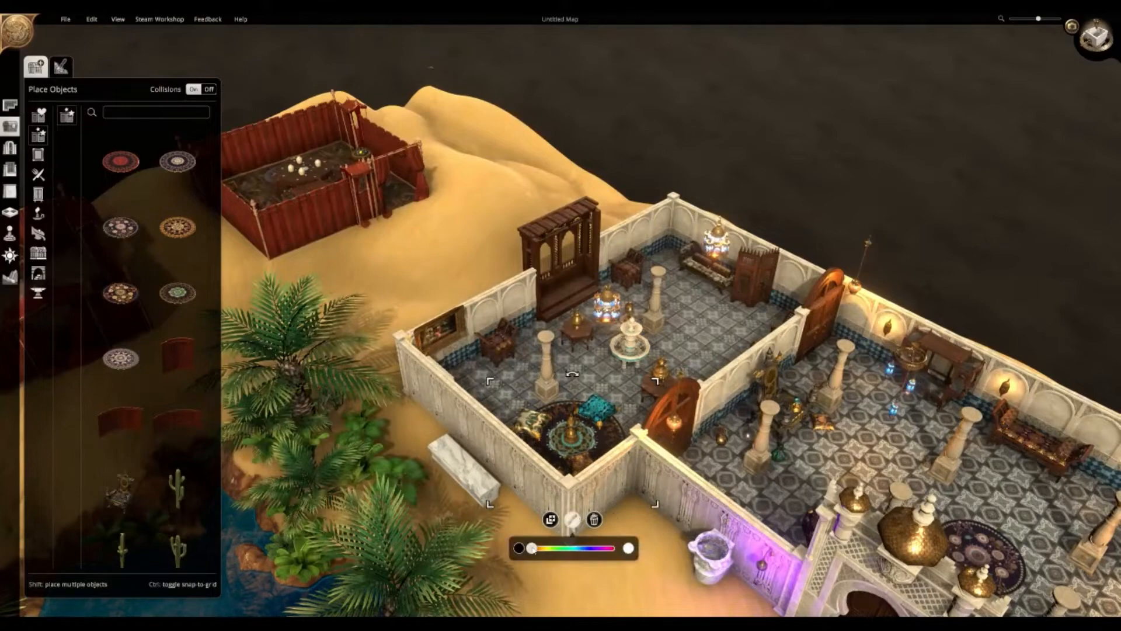
left_click_drag(532, 549, 566, 549)
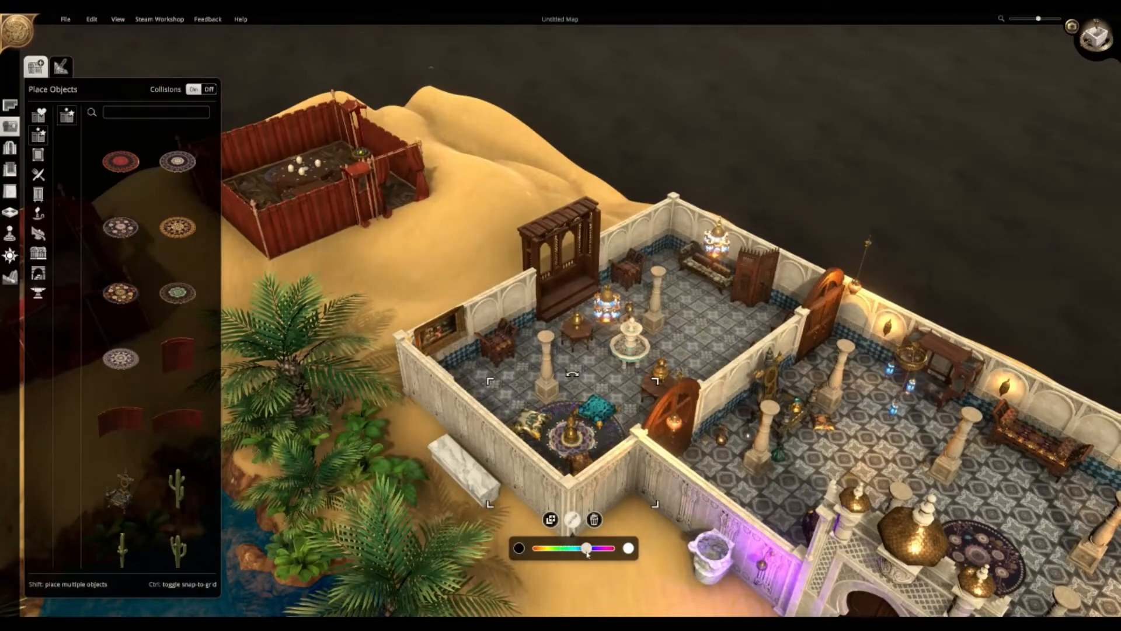
left_click(520, 520)
- Try placing a curved red Round Tent Wall 2x2 on the open sand beside the oasis and rotating it
middle_click_drag(520, 521, 374, 490)
scroll(163, 485, "down", 1)
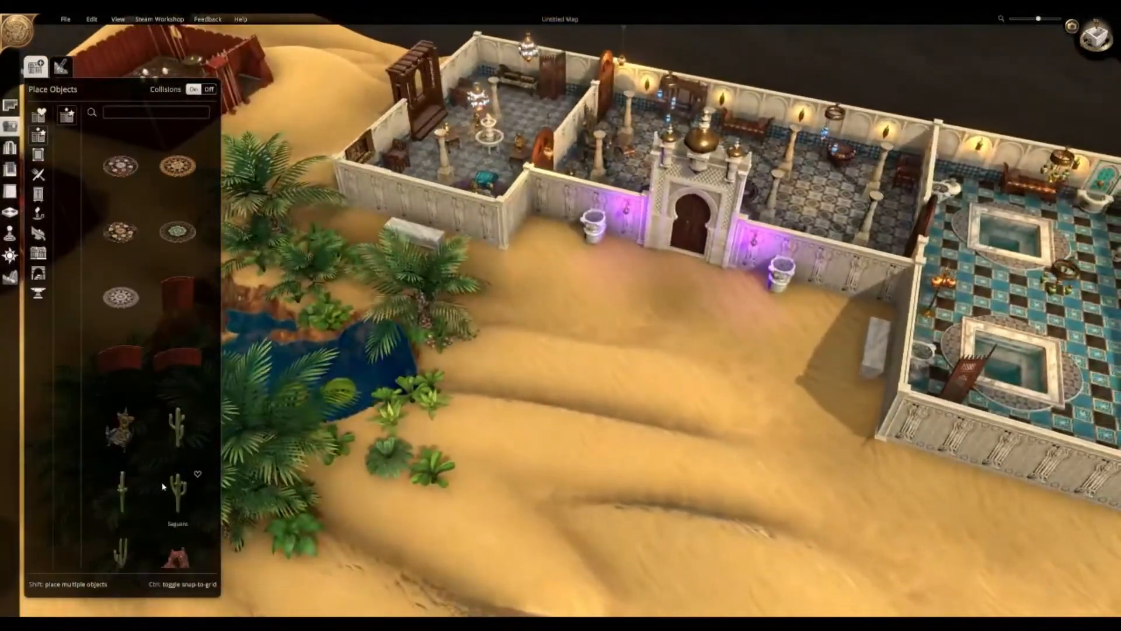
scroll(140, 409, "down", 1)
key("s")
key("a")
left_click(172, 314)
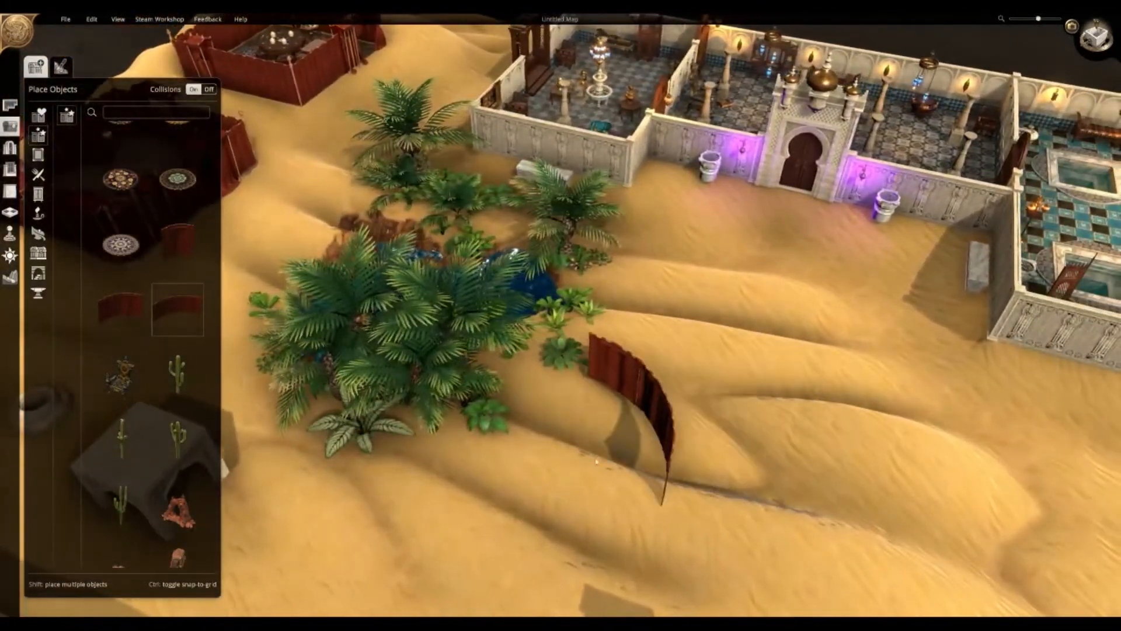
key("d")
left_click(124, 314)
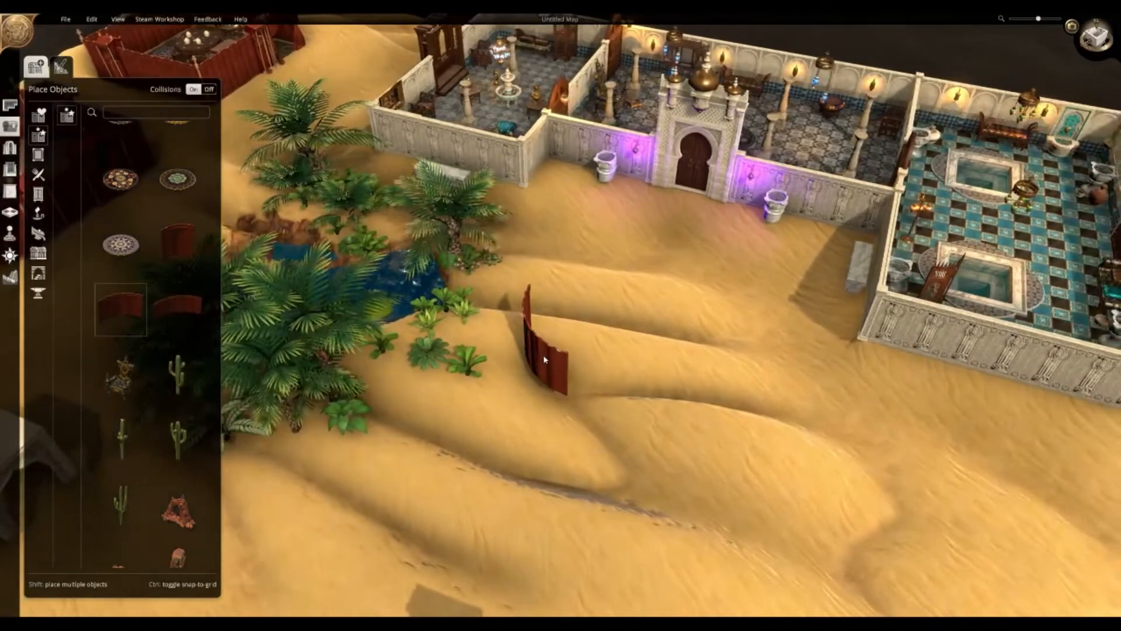
key("r")
key("r")
key("r")
key("w")
key("d")
left_click(481, 428)
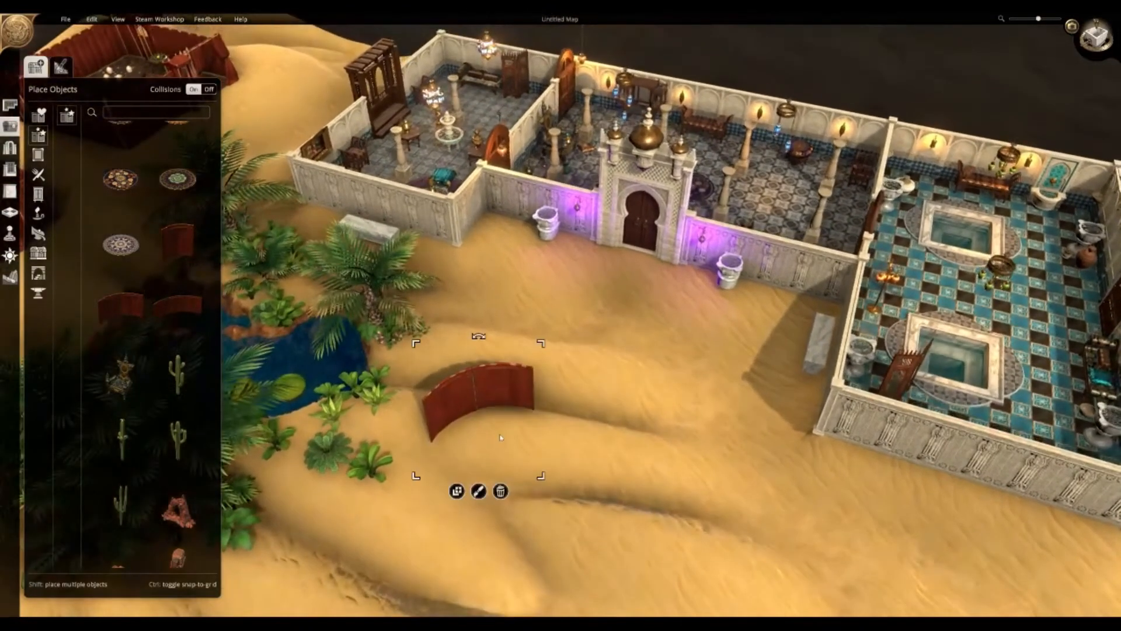
key("r")
key("r")
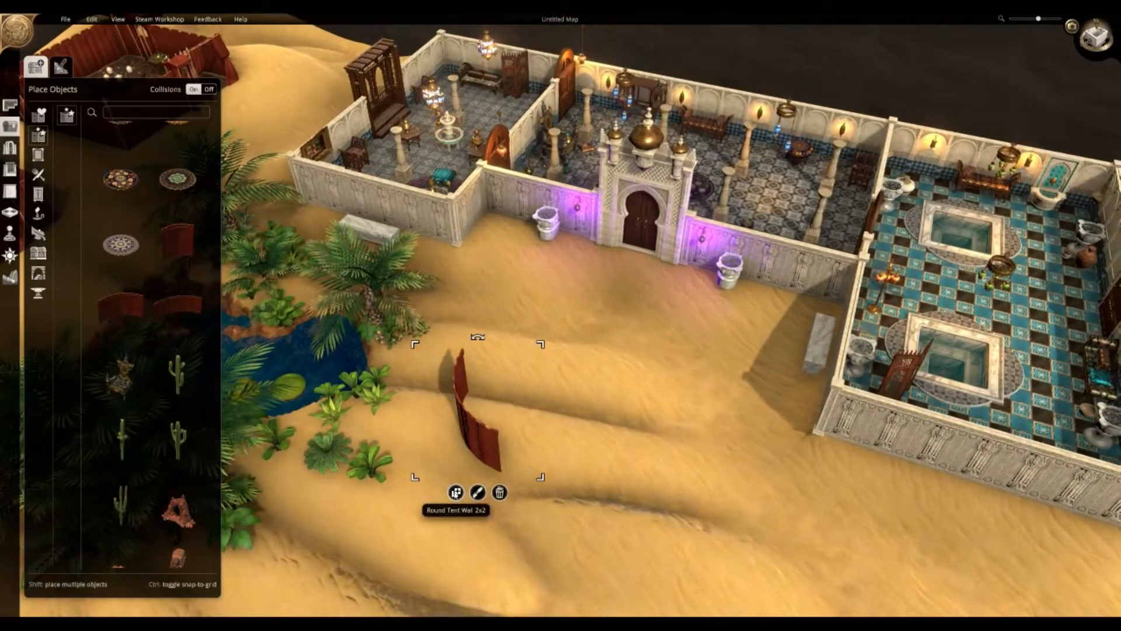
- Try extending the curved tent wall into a round tent with two rotated duplicates
left_click(456, 492)
key("r")
left_click(527, 413)
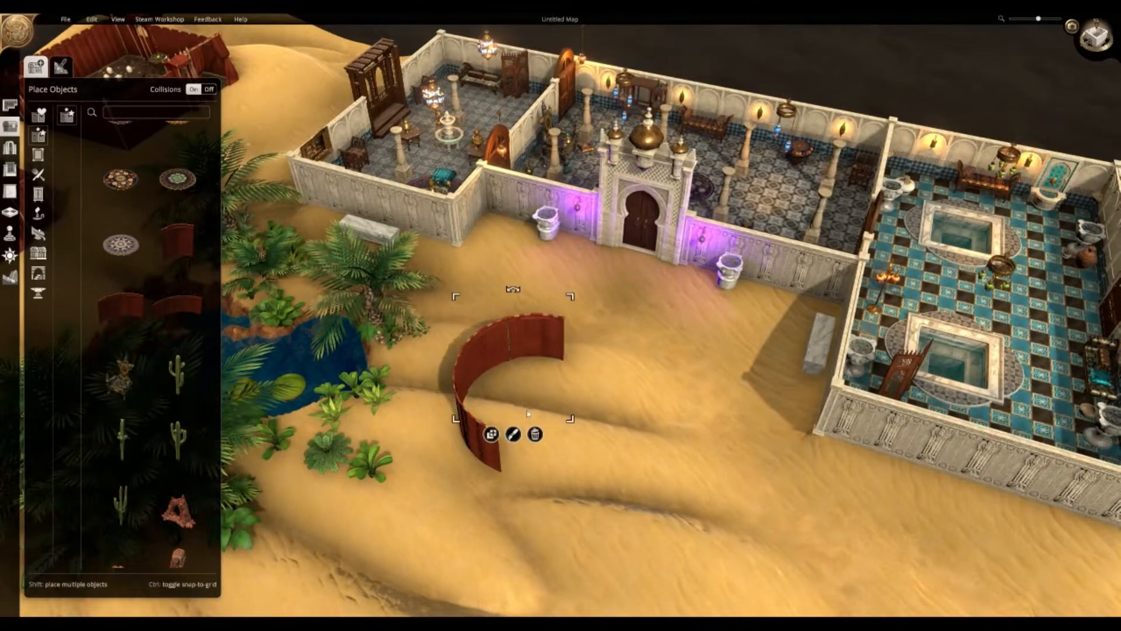
left_click(491, 434)
key("r")
left_click(600, 413)
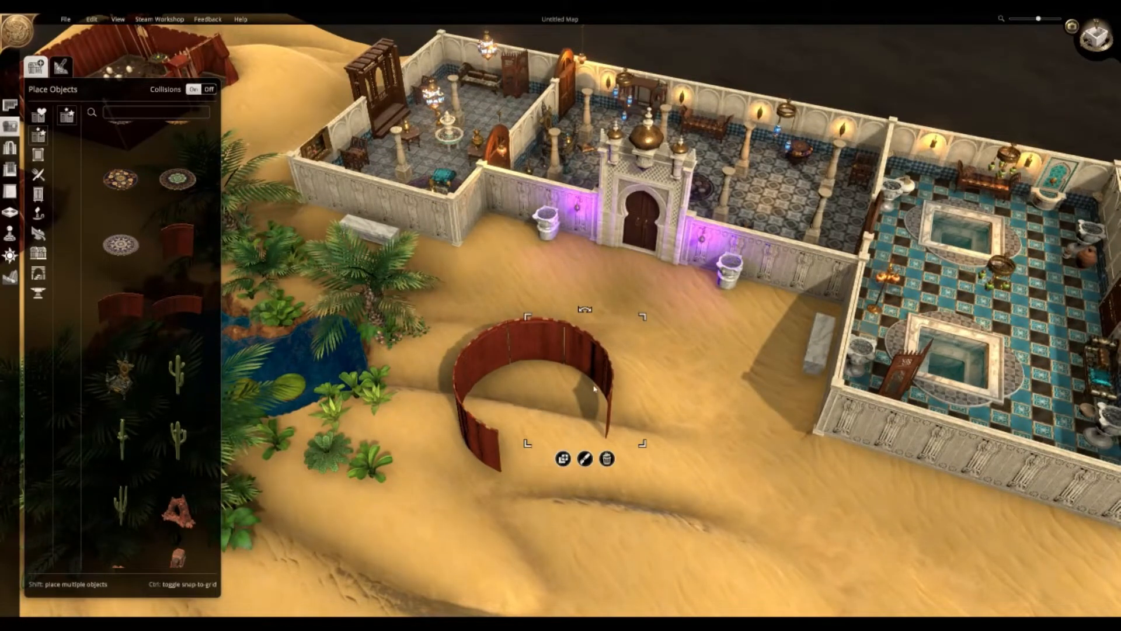
- Undo the round tent wall sections placed on the sand
key("ctrl+z")
key("ctrl+z")
key("ctrl+z")
key("ctrl+z")
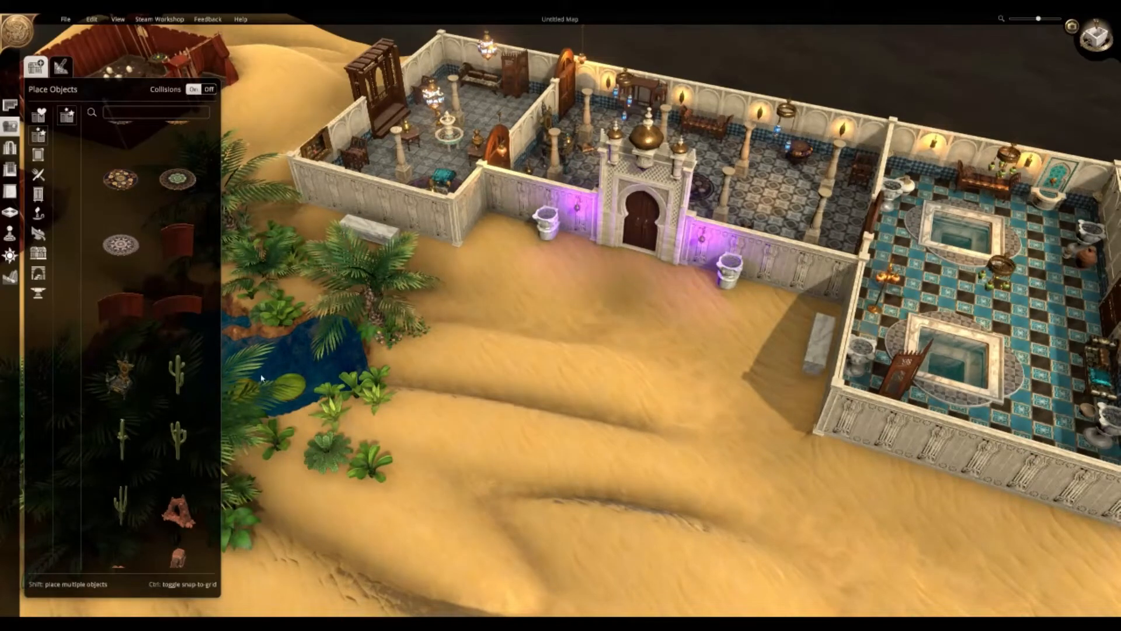
- Place a round red boulder beside the small plants at the oasis pond's edge facing the tents
scroll(263, 238, "down", 1)
scroll(155, 388, "down", 5)
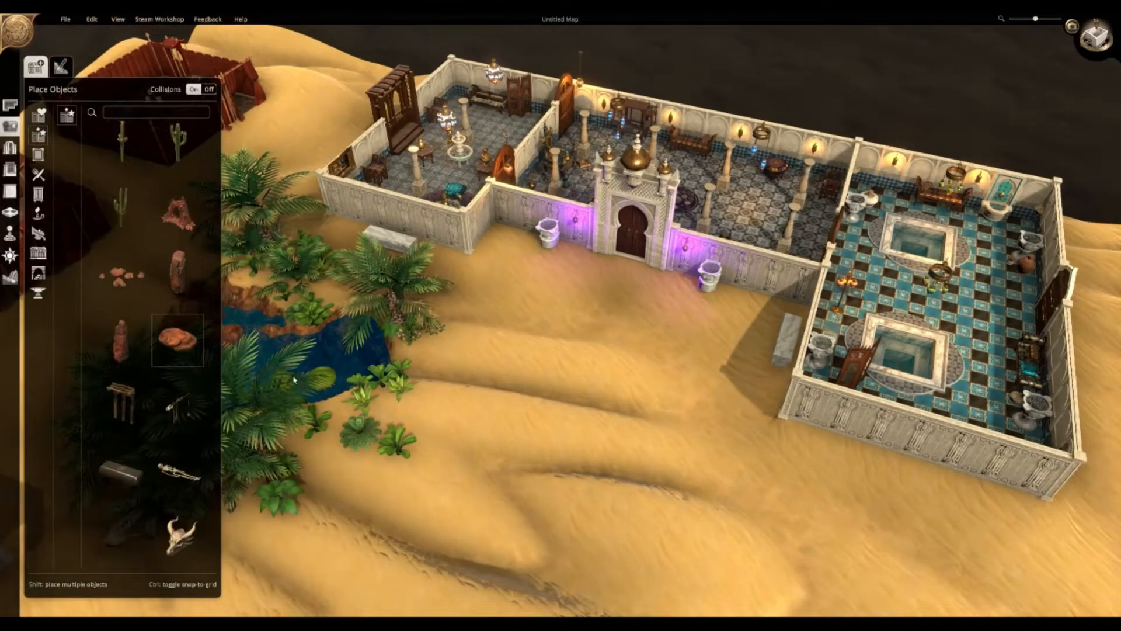
key("a")
right_click_drag(611, 426, 505, 435)
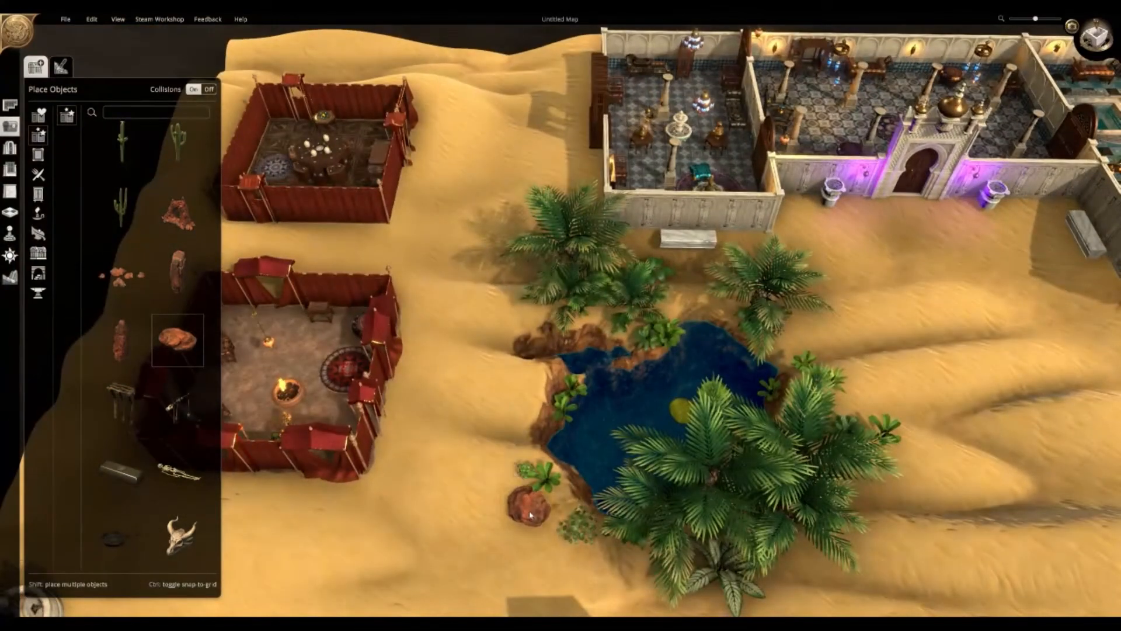
- Place a cluster of small red rocks by the plants on the pond's palace-side bank
left_click(132, 365)
key("w")
key("d")
right_click_drag(894, 403, 608, 397)
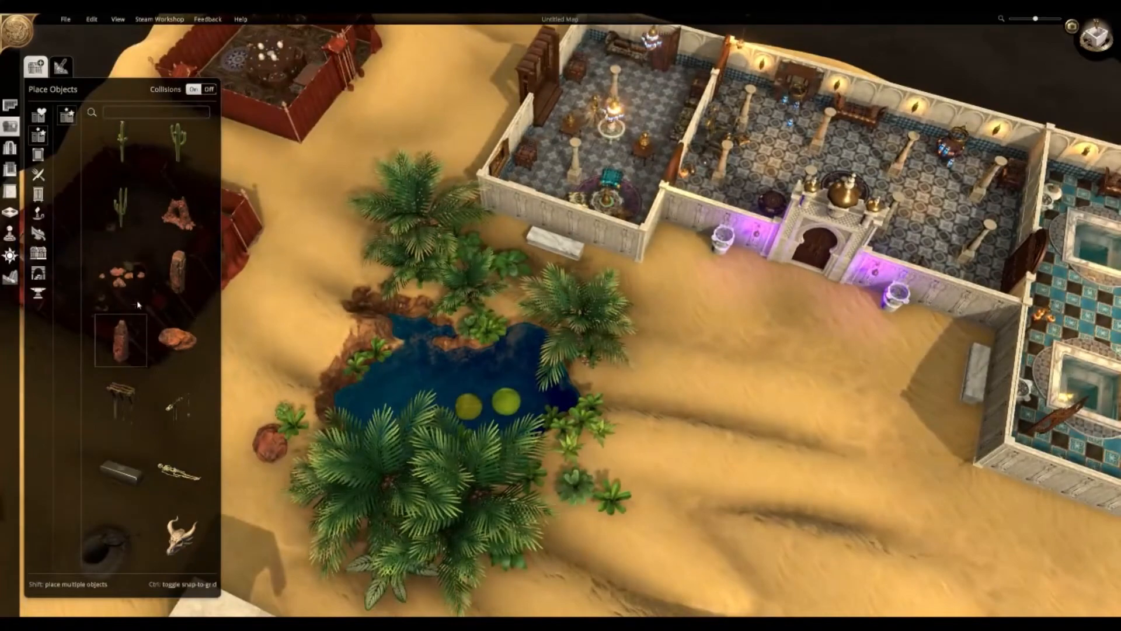
left_click(124, 276)
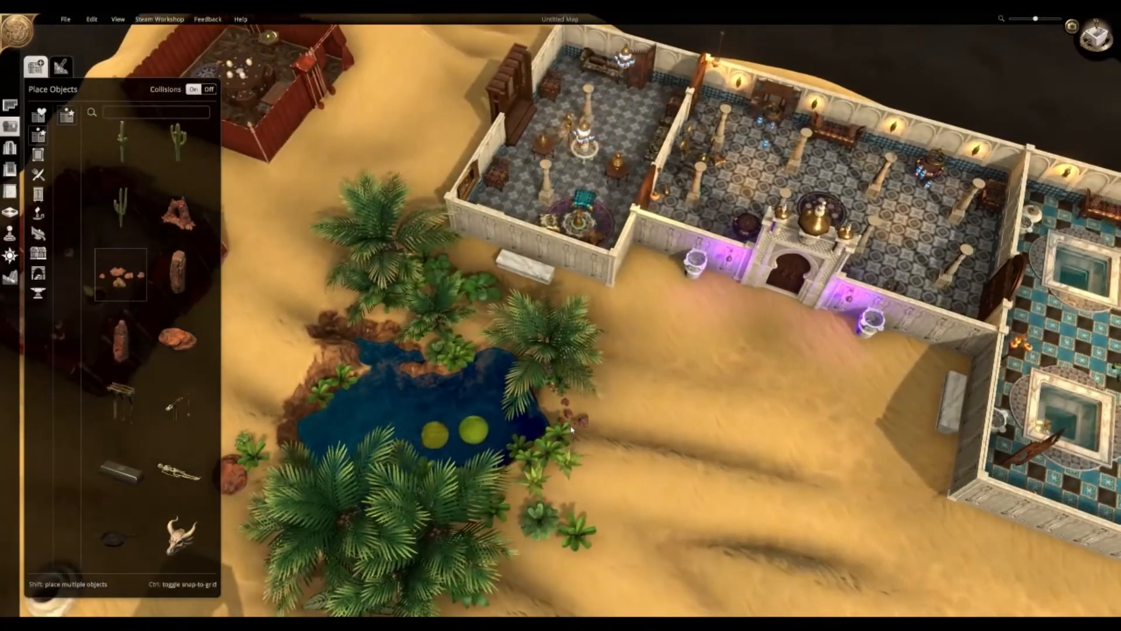
key("s")
key("a")
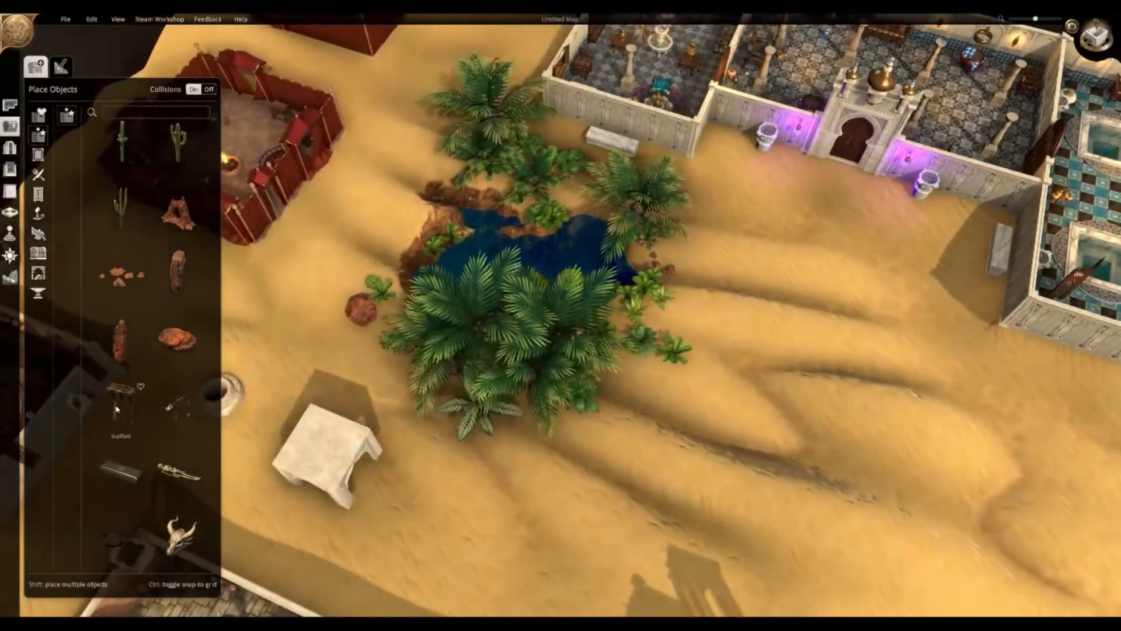
- Place a scaffold against the outside of the rug house's wall facing the workshop
left_click(121, 404)
key("s")
key("a")
right_click_drag(335, 400, 474, 438)
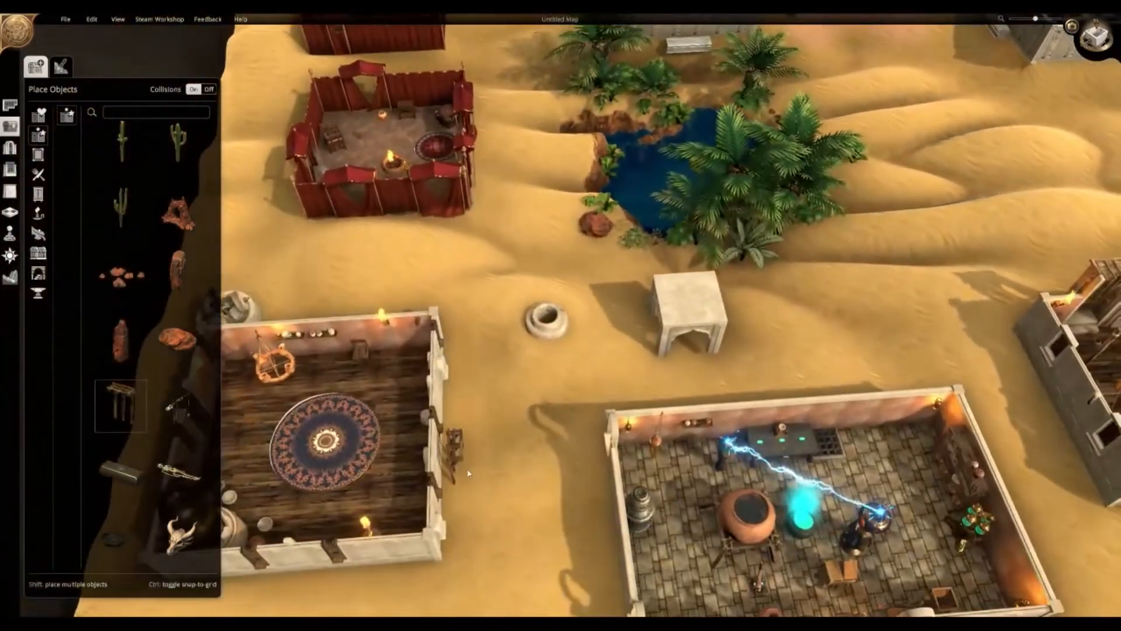
left_click(448, 472)
- Place a snake charmer's basket and the slender pipe-shaped prop beside the round carpet in the red tent
scroll(172, 408, "down", 5)
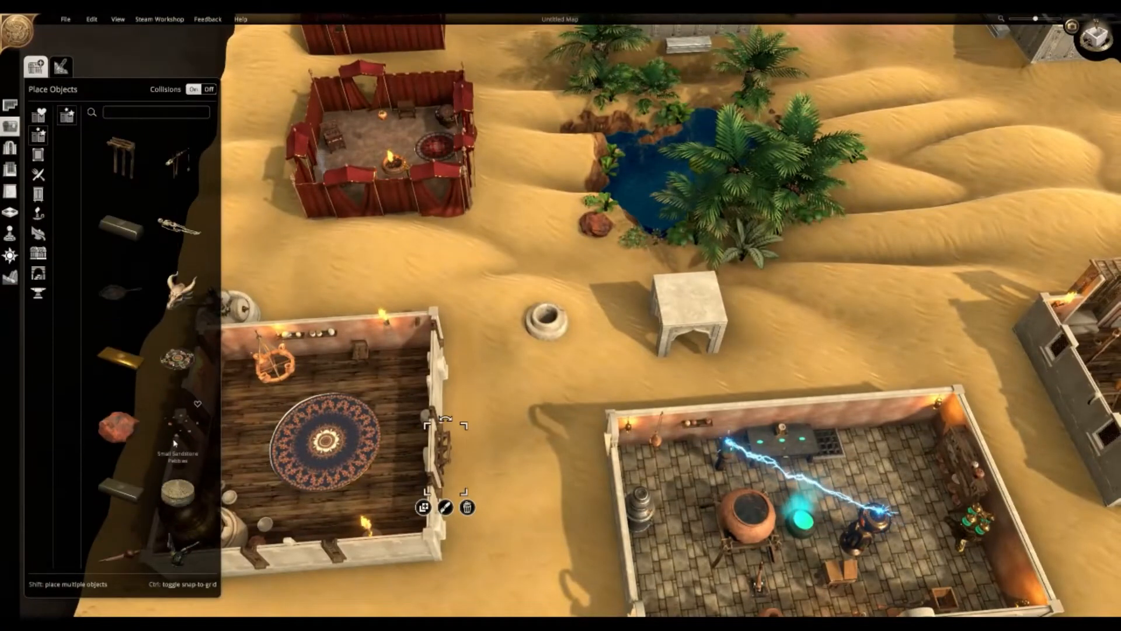
scroll(172, 409, "down", 3)
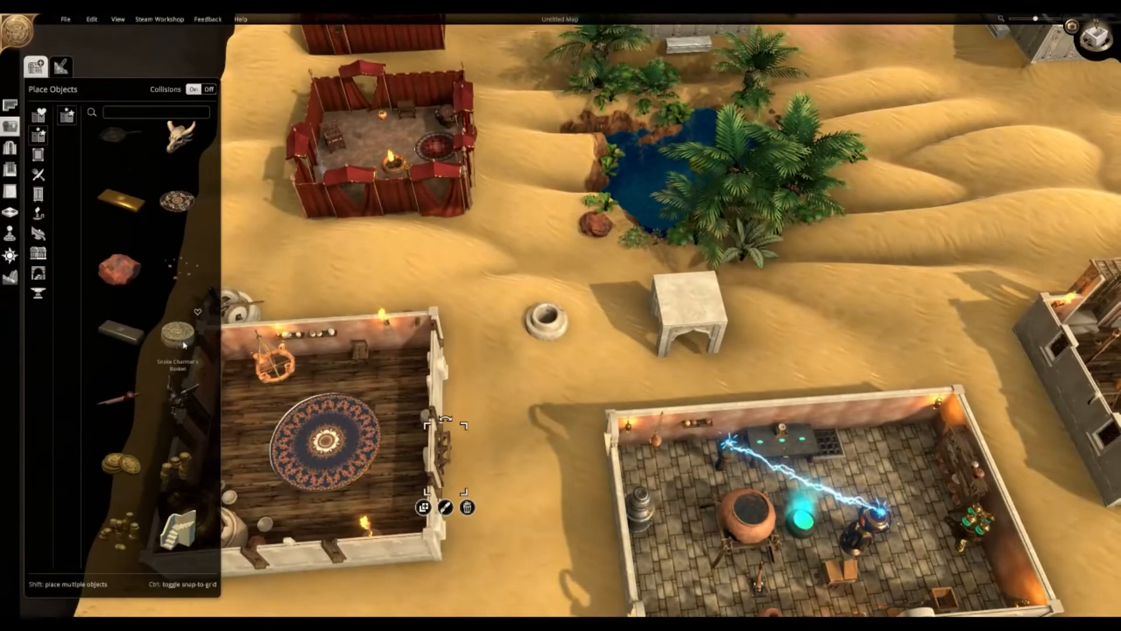
left_click(183, 345)
key("w")
key("a")
right_click_drag(398, 310, 432, 345)
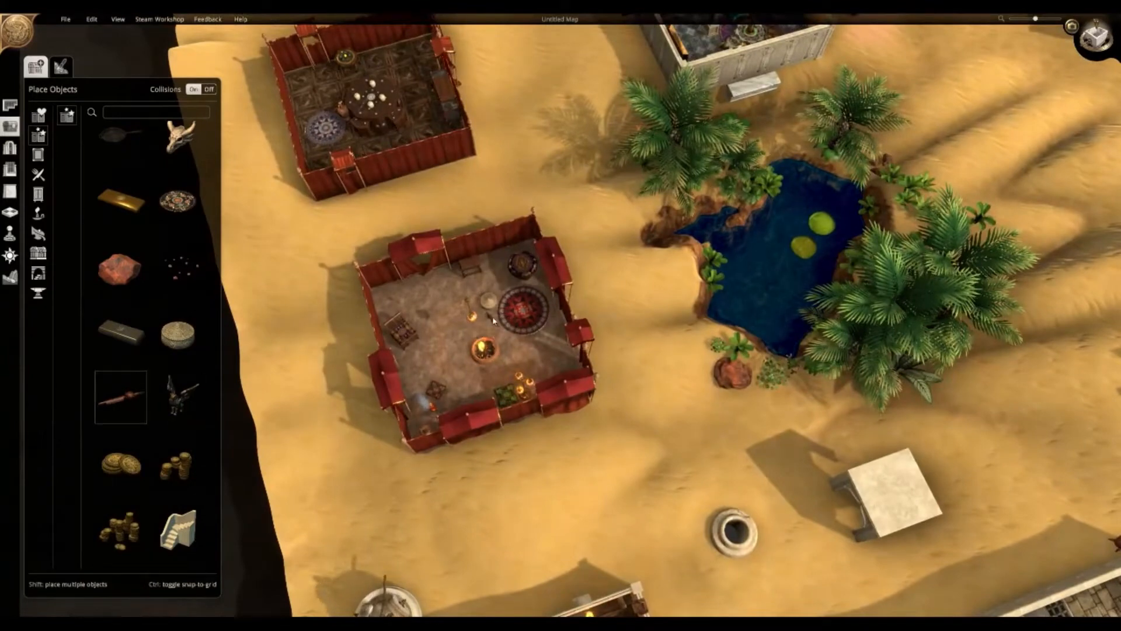
scroll(457, 385, "up", 3)
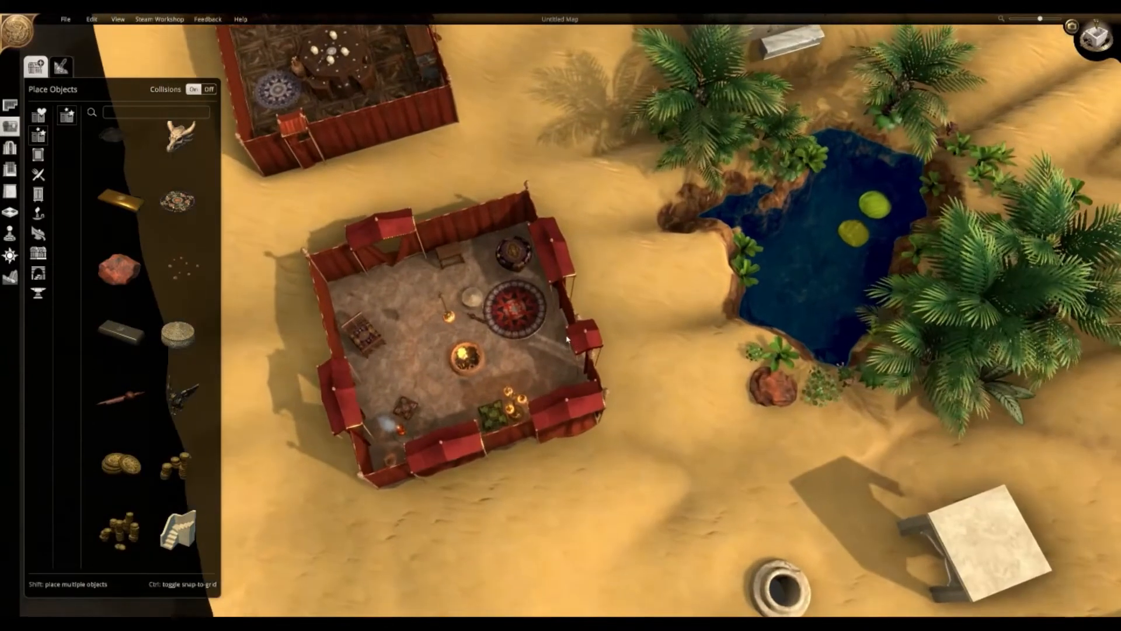
scroll(187, 452, "down", 2)
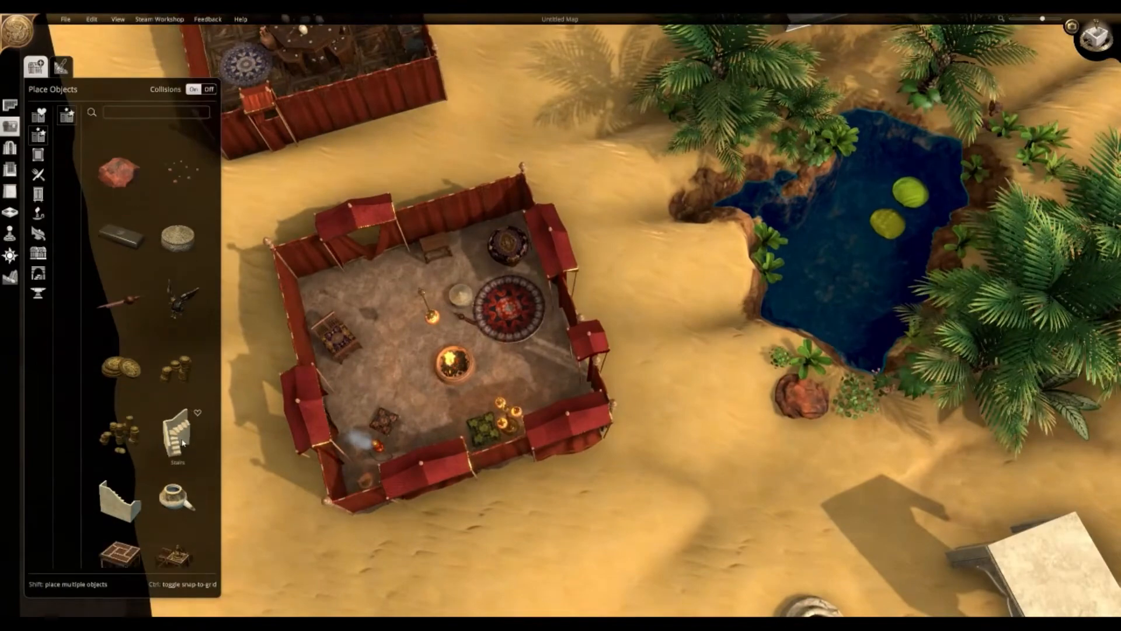
- Turn collisions off and place the curved white stairs against the outer corner of the rug house
left_click(183, 443)
key("s")
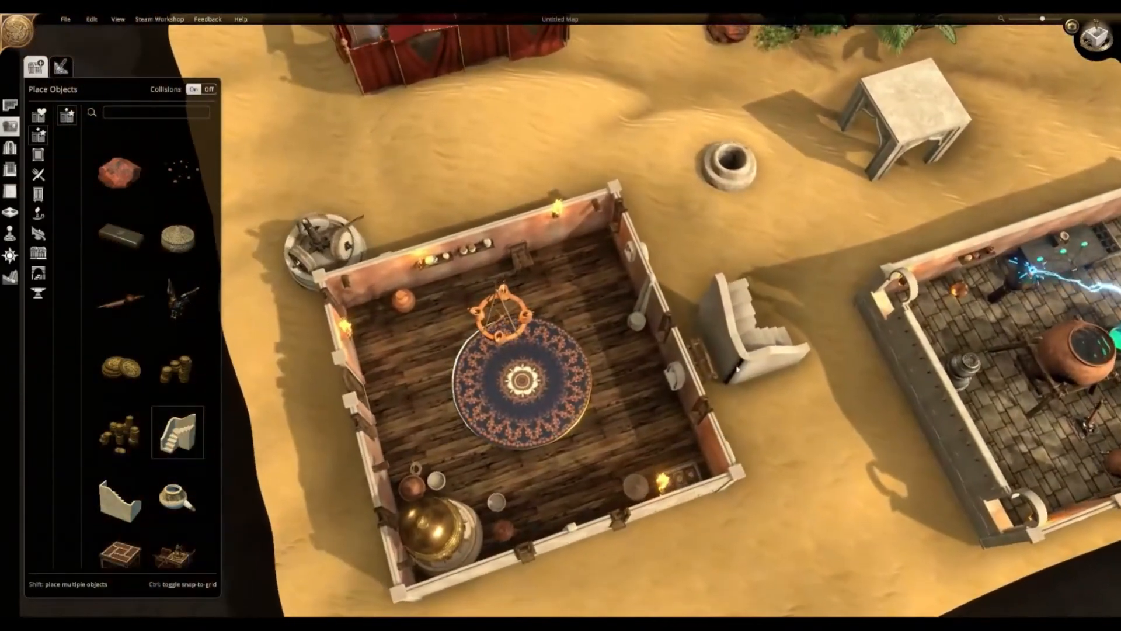
key("d")
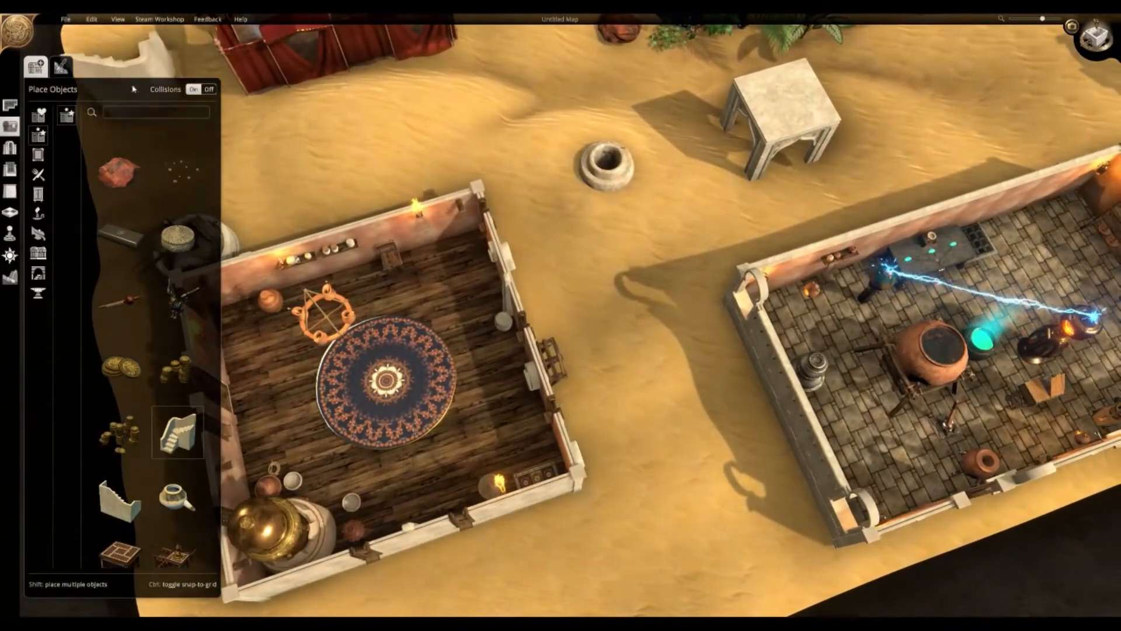
left_click(208, 89)
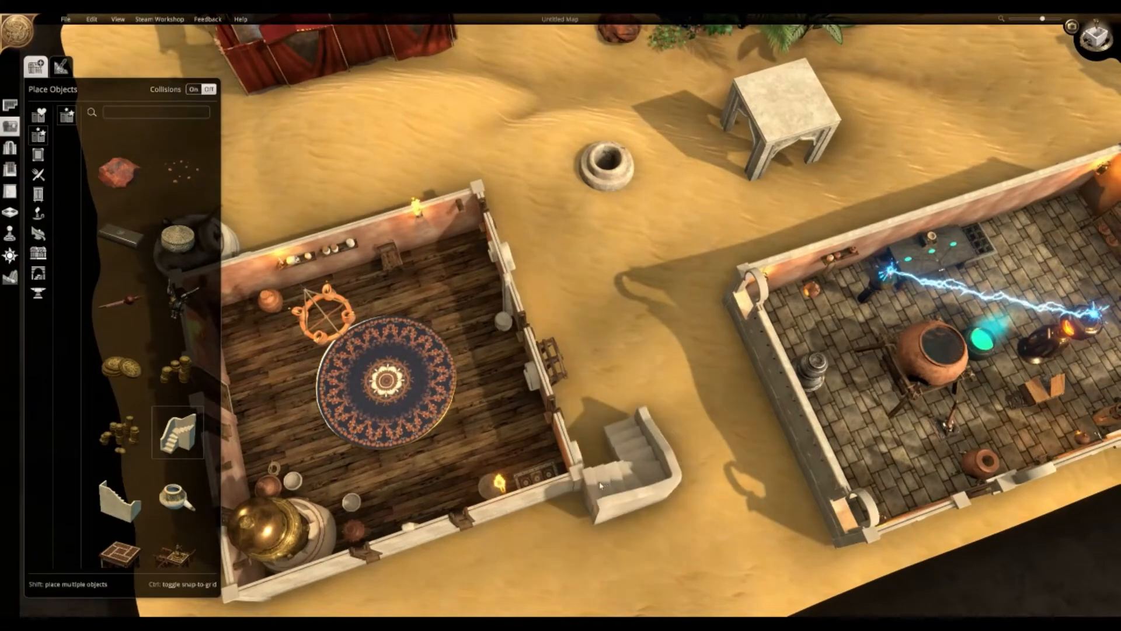
left_click(576, 474)
- Move the white arched stone canopy against the rug house beside the stairs, and delete the small wall fixture overlapping it
left_click_drag(636, 461, 599, 397)
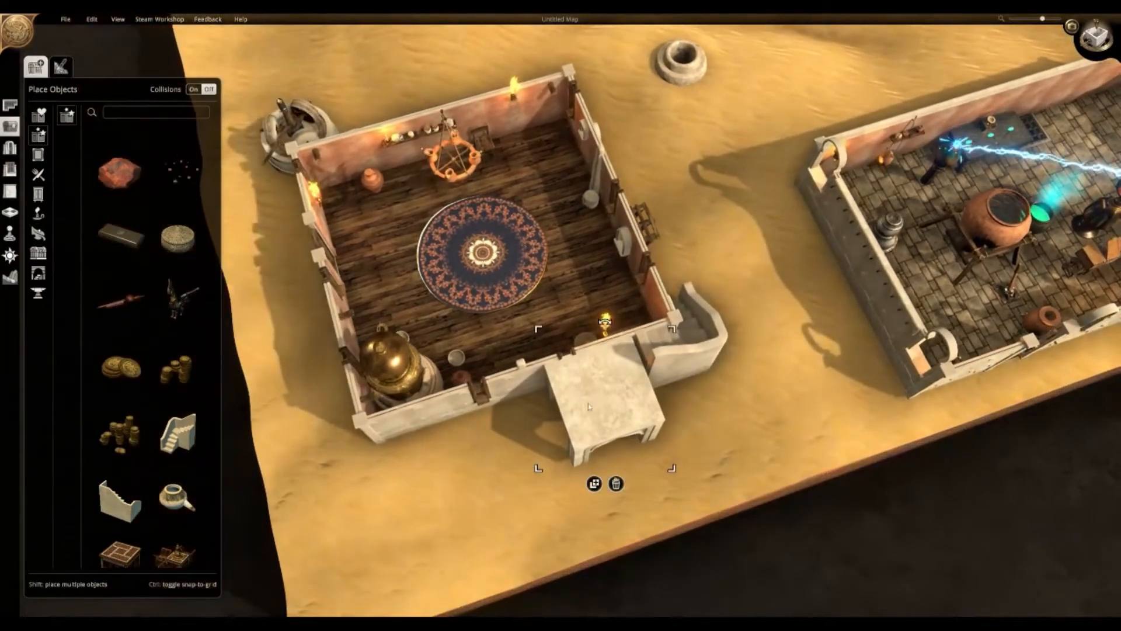
left_click(560, 365)
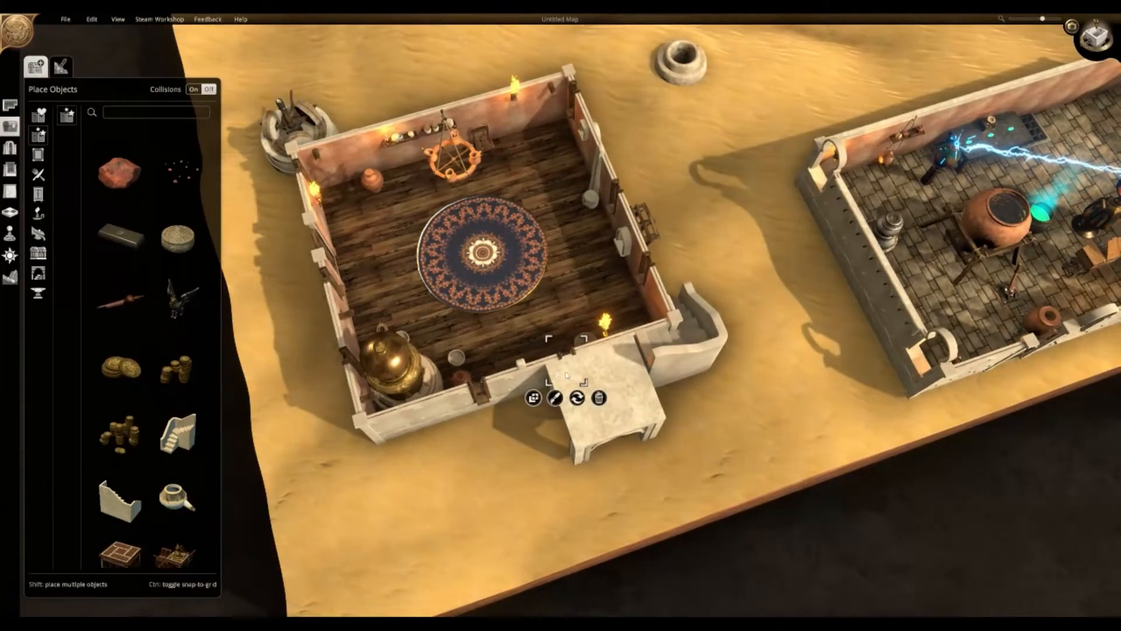
left_click(599, 398)
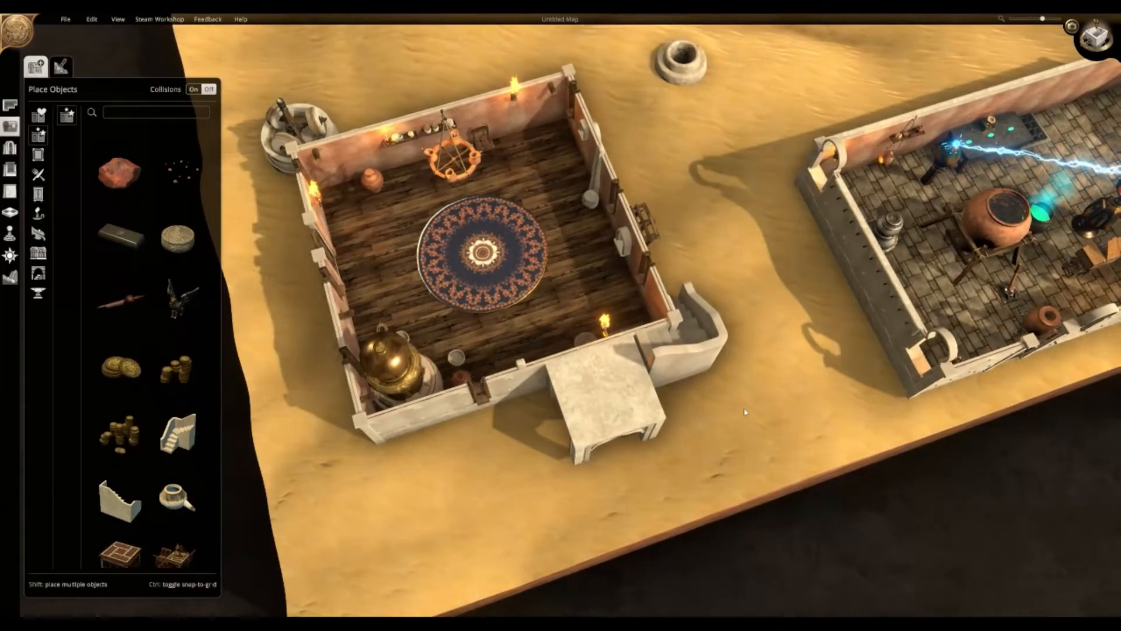
middle_click_drag(745, 412, 426, 359)
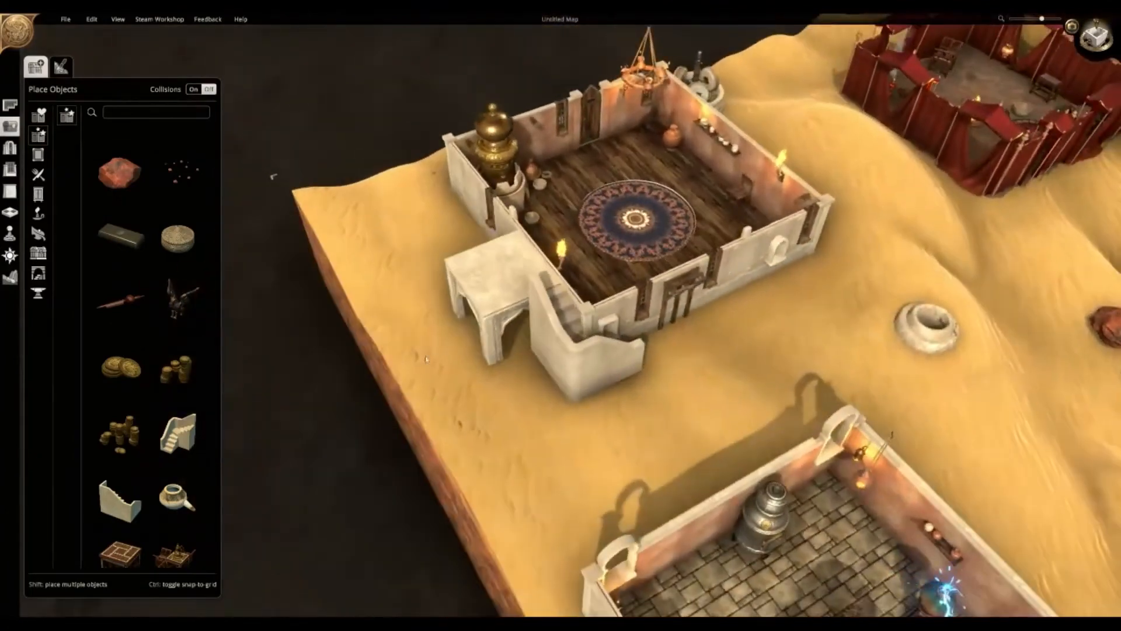
- Place a rounded white wall niche on the outside of the rug house's wall, next to the large brass vessel
left_click(10, 277)
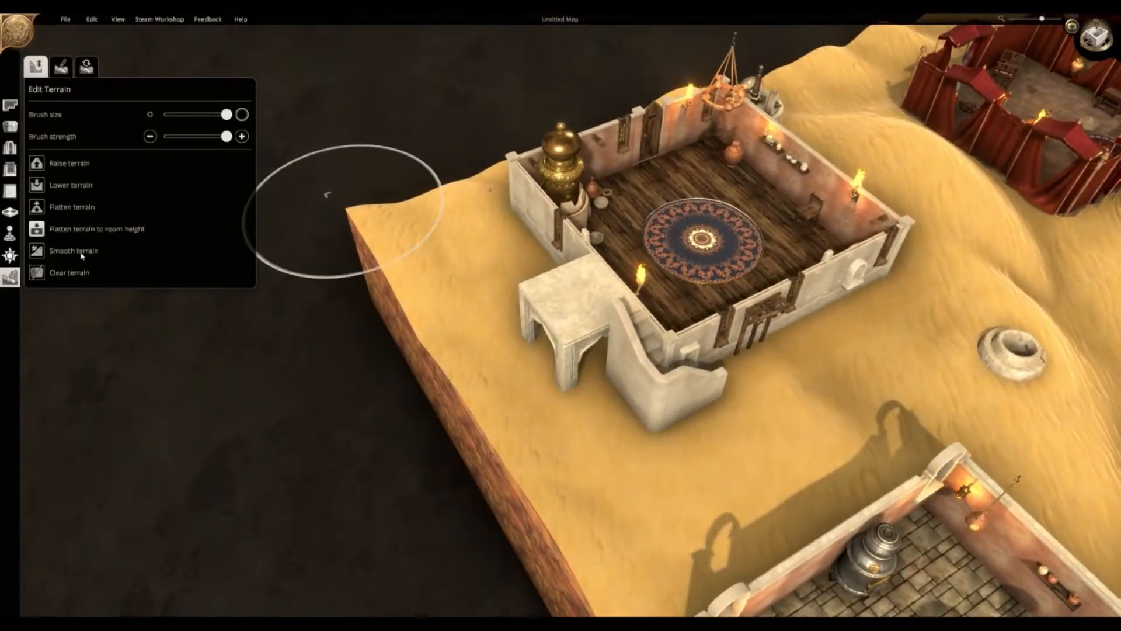
left_click(8, 129)
key("e")
key("a")
scroll(172, 459, "down", 3)
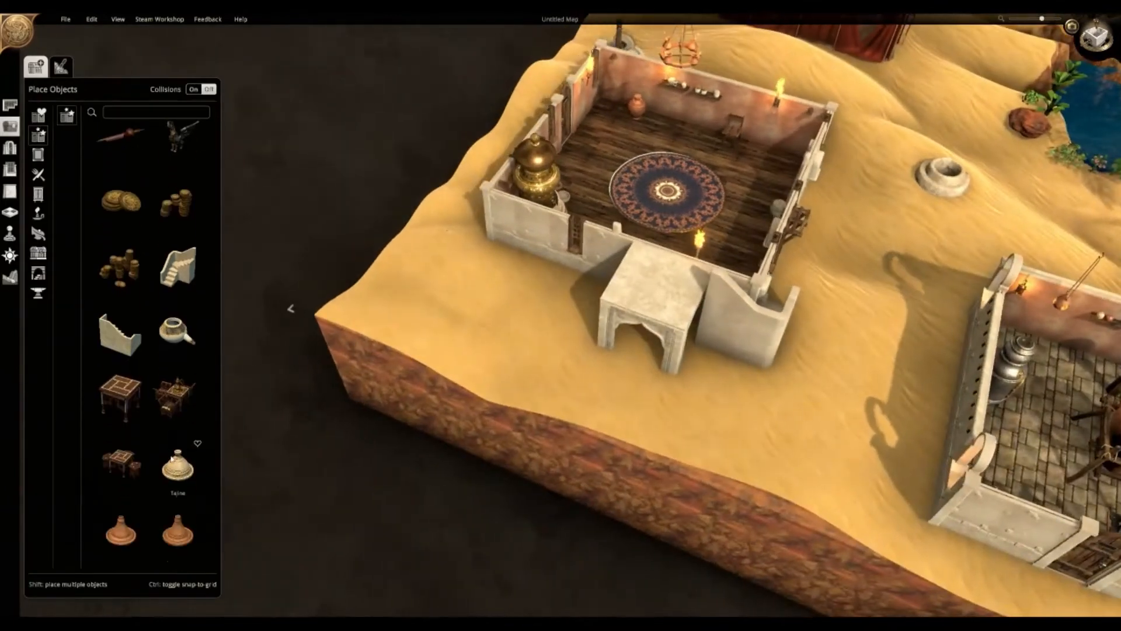
scroll(177, 459, "down", 10)
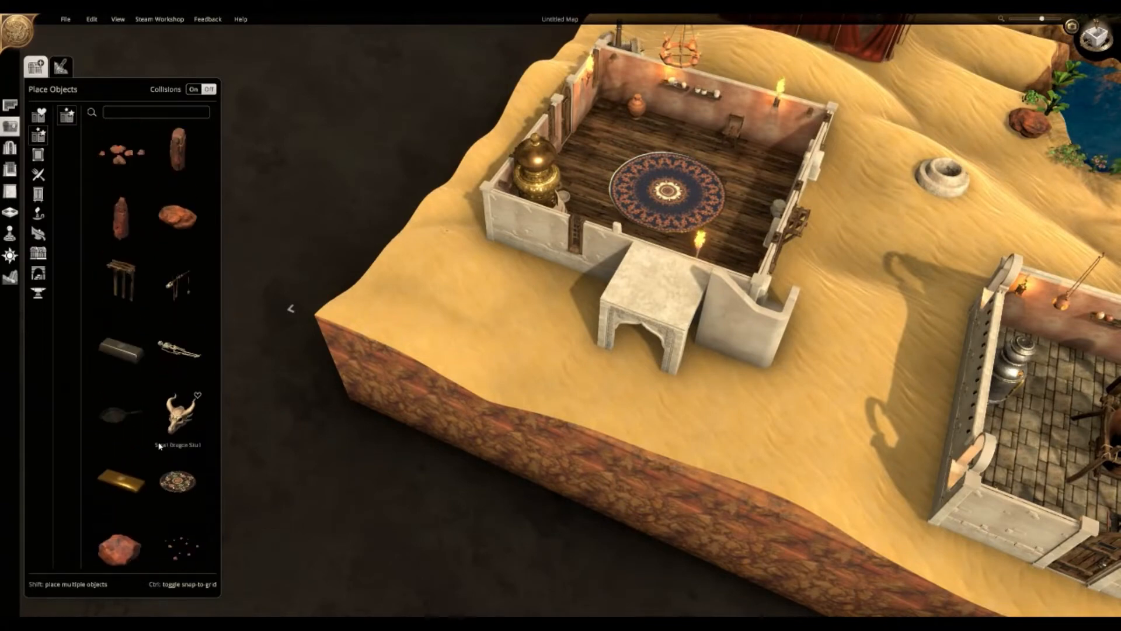
scroll(159, 445, "up", 2)
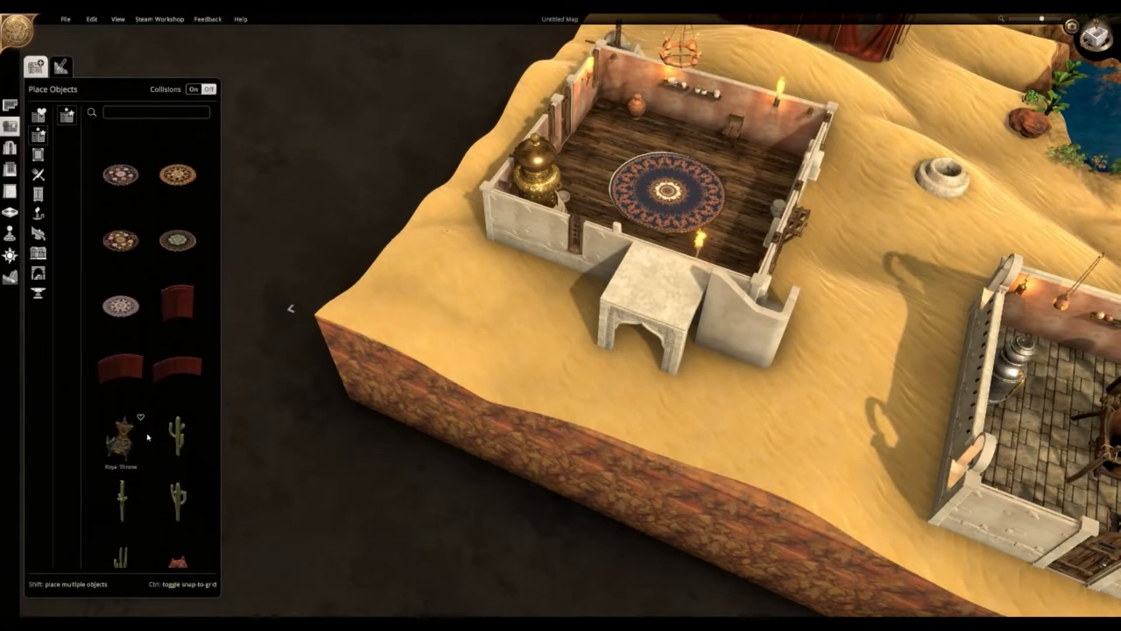
scroll(147, 437, "up", 6)
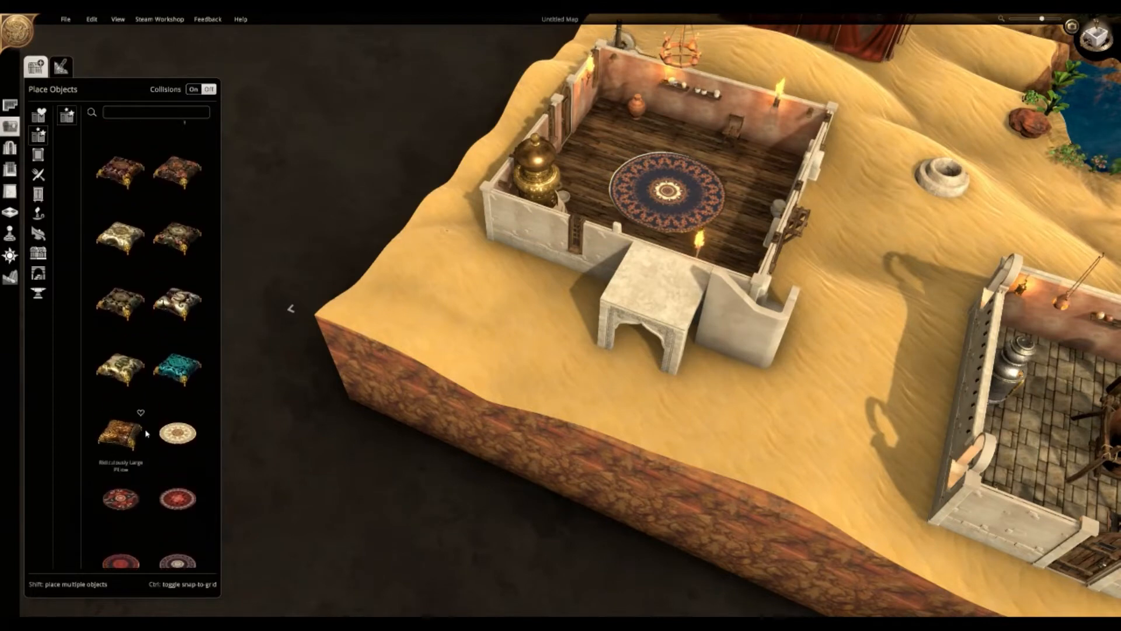
scroll(146, 433, "up", 4)
scroll(150, 435, "up", 6)
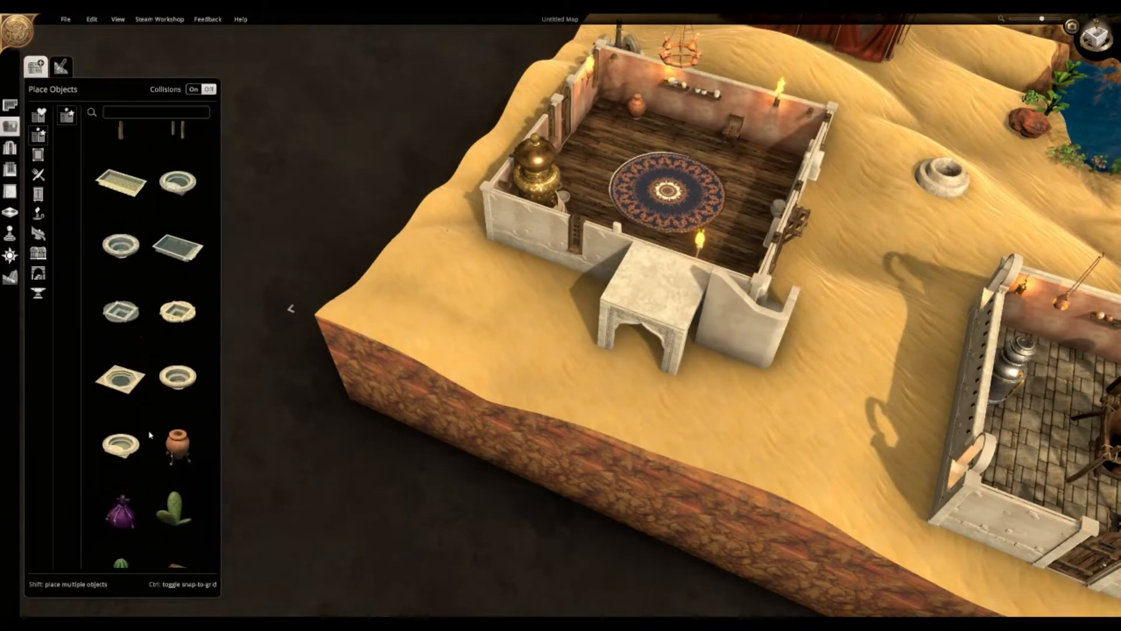
scroll(148, 426, "up", 5)
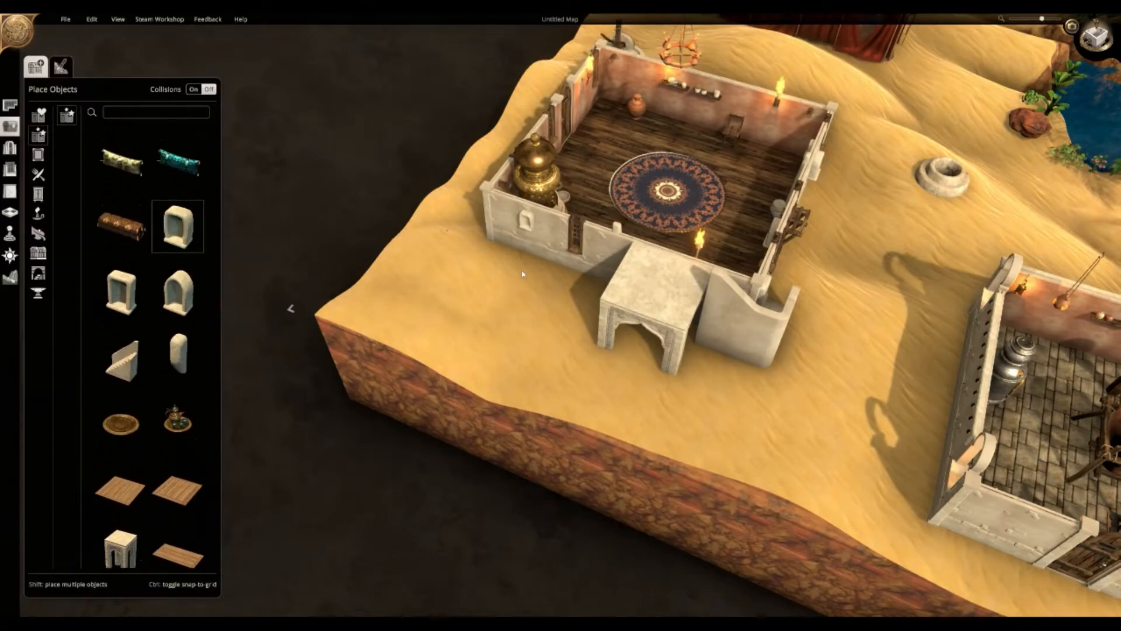
- Search the objects for "dome", turn collisions on, and stack the blue-domed pavilion on top of the white arched canopy beside the rug house
scroll(135, 356, "up", 6)
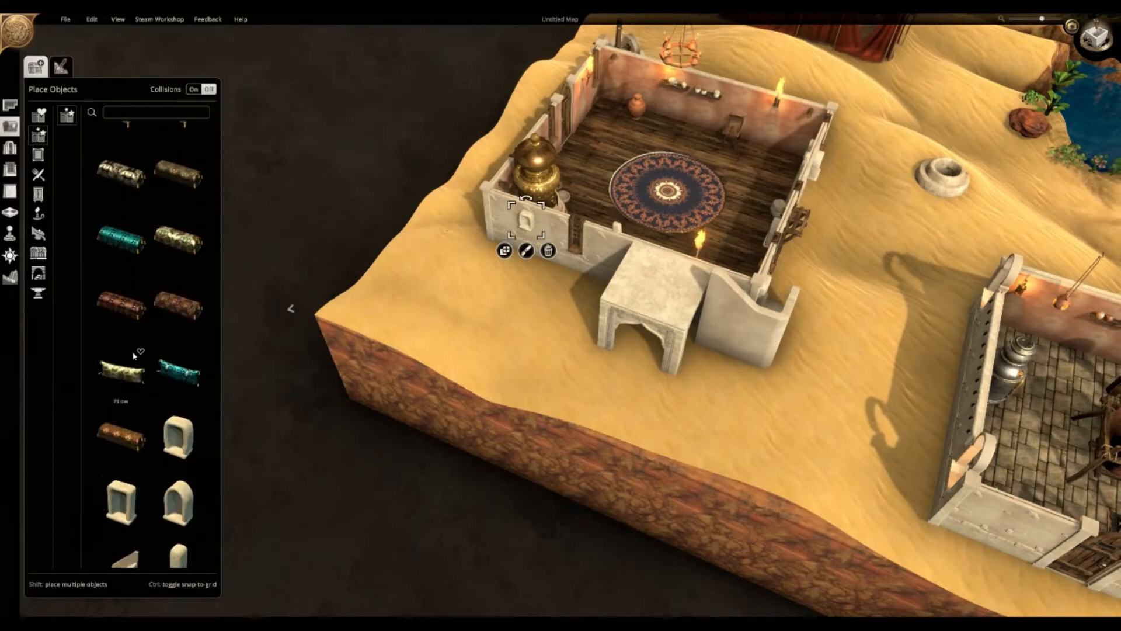
scroll(140, 359, "up", 8)
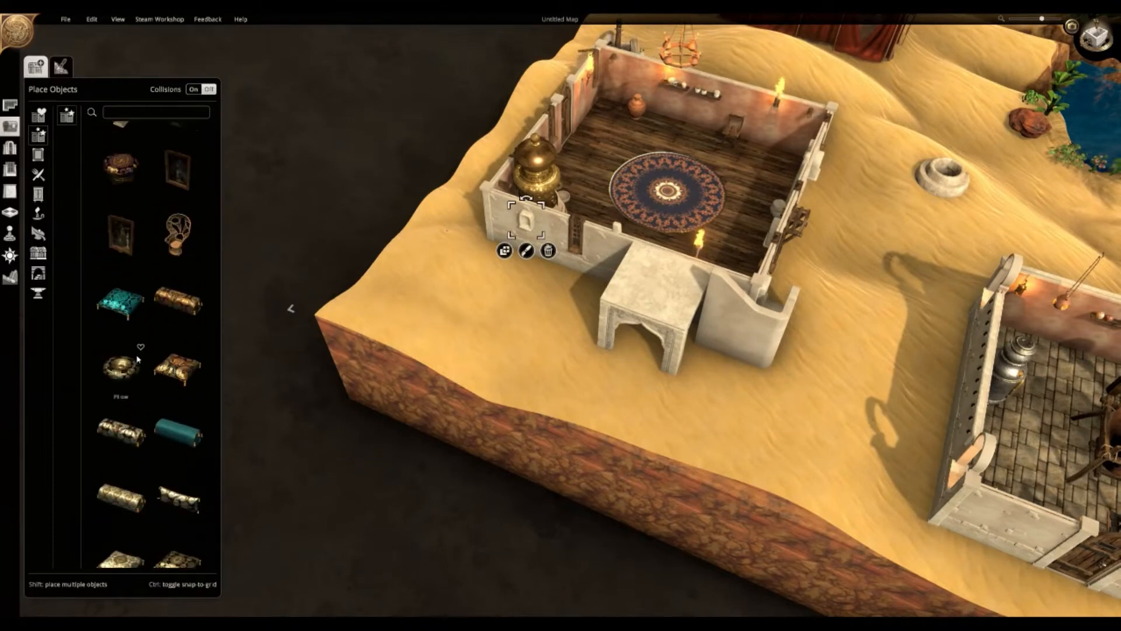
scroll(152, 363, "up", 8)
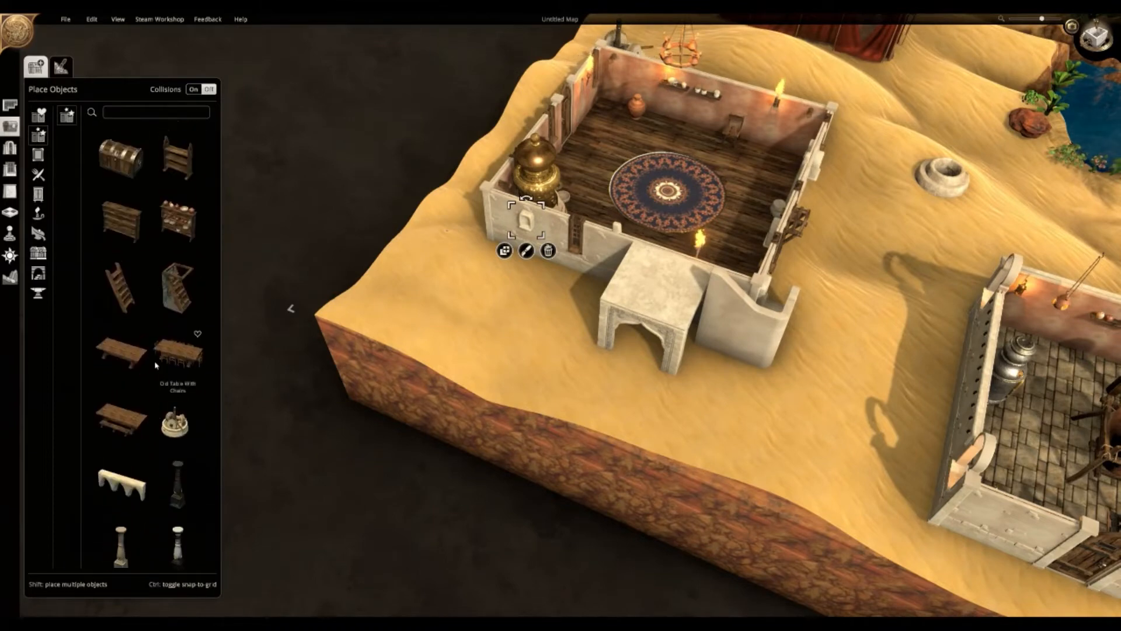
scroll(164, 368, "up", 8)
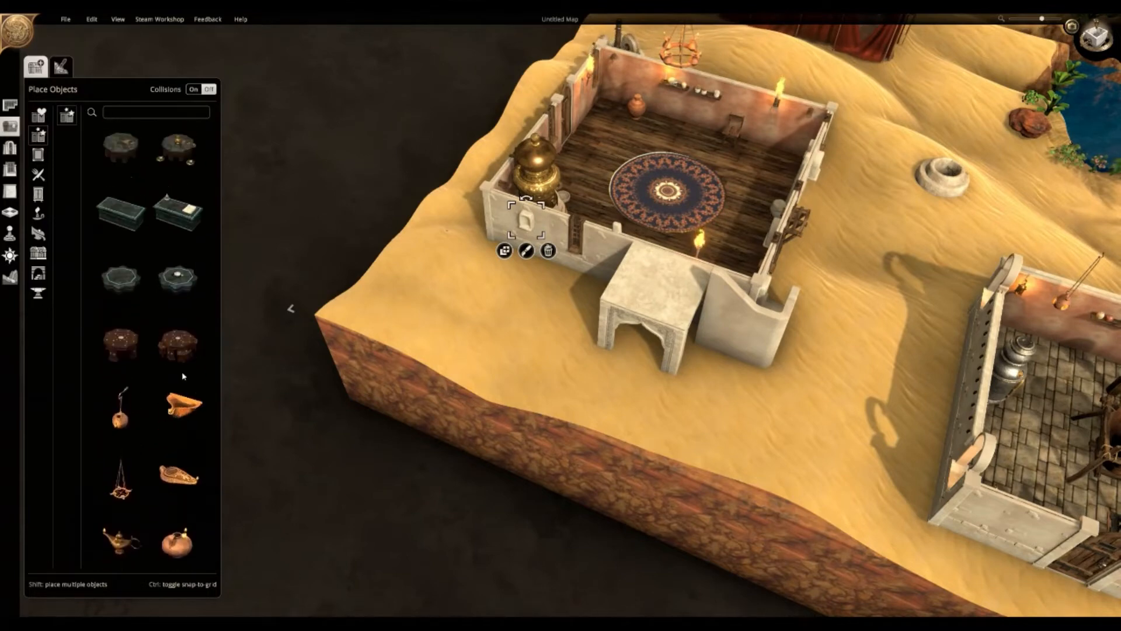
scroll(186, 378, "up", 8)
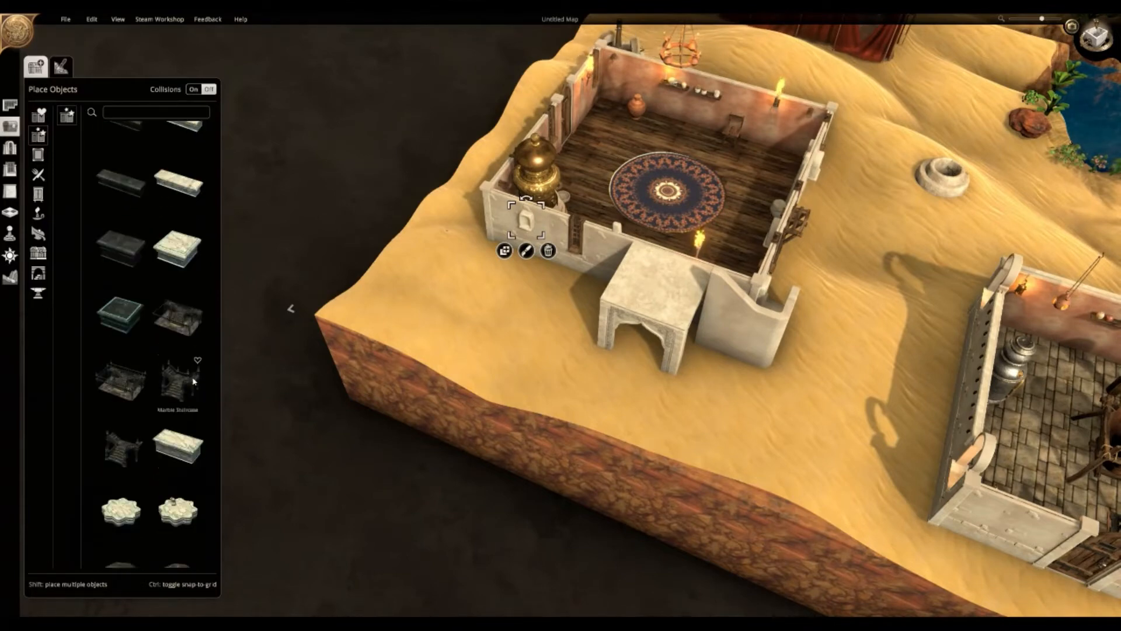
scroll(194, 381, "up", 8)
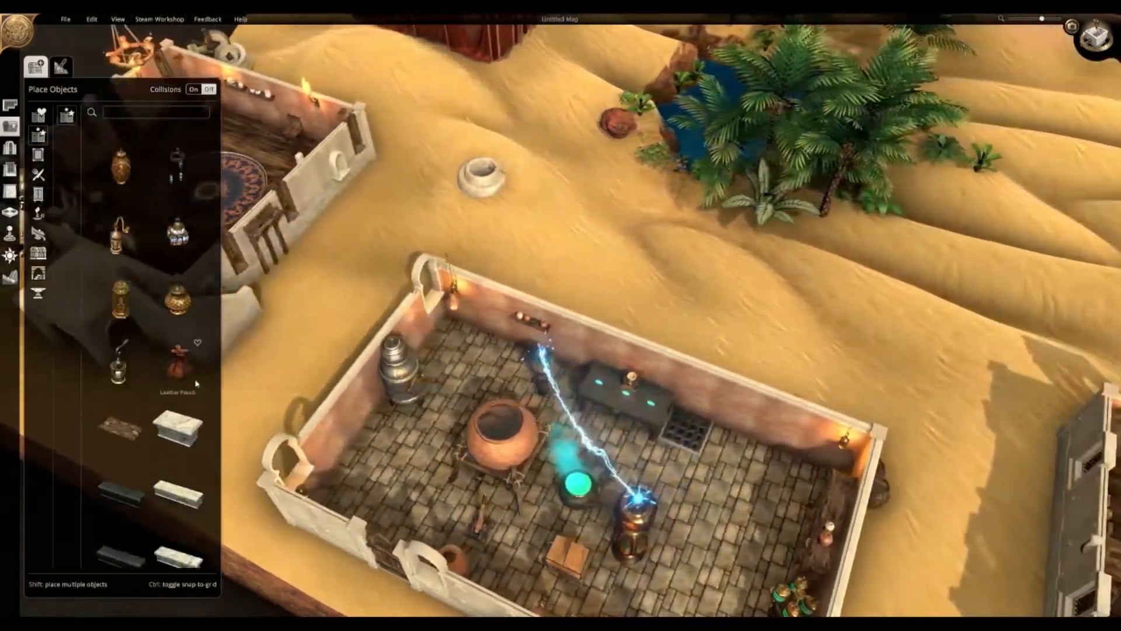
scroll(193, 374, "up", 5)
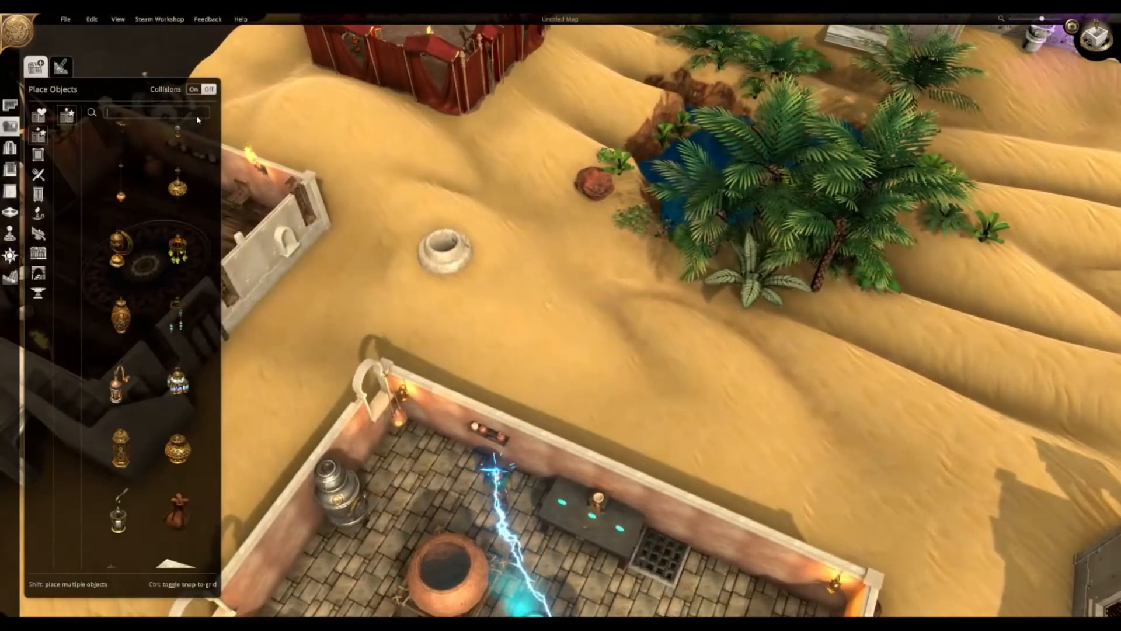
type("ome")
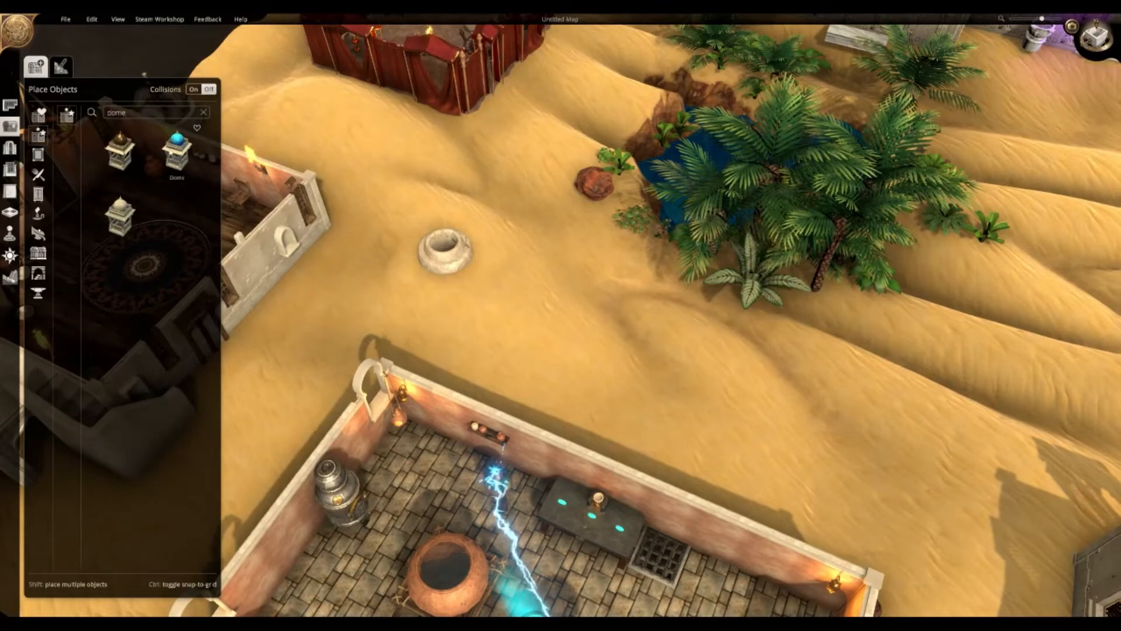
left_click(177, 150)
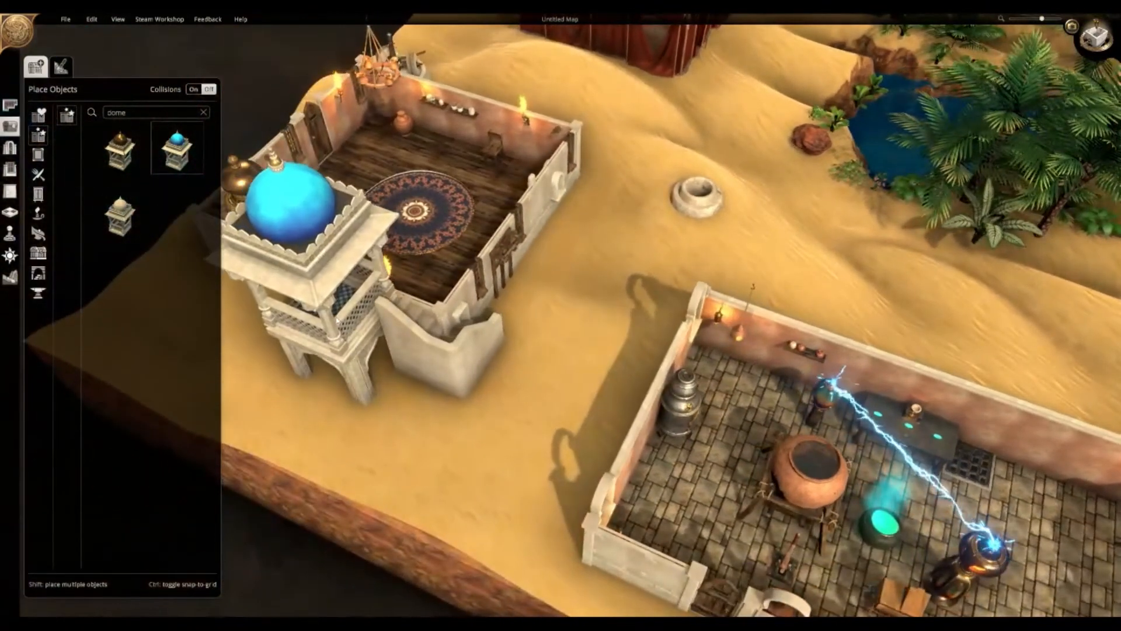
left_click(195, 90)
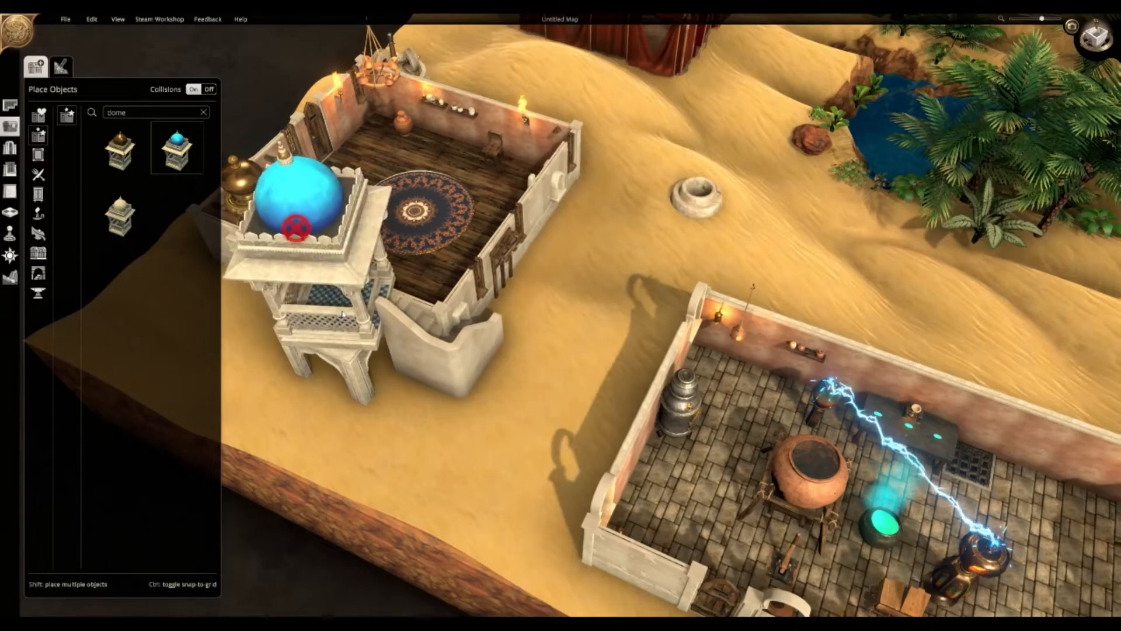
scroll(342, 314, "down", 2)
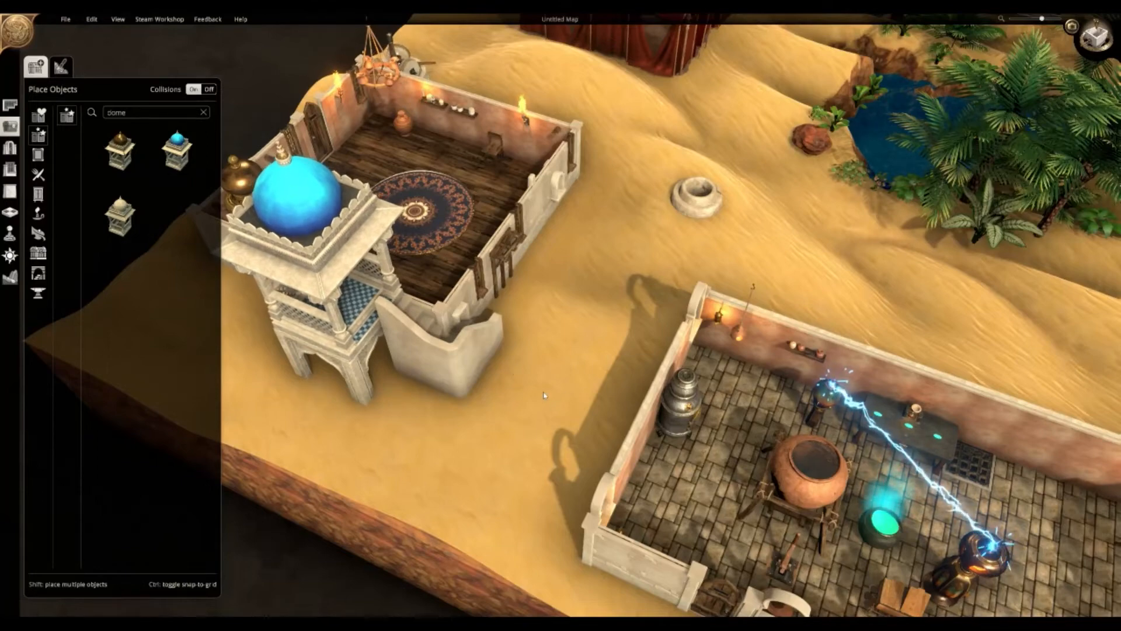
- Try to move the curved white stairs to the outer side of the domed tower and duplicate them
middle_click_drag(543, 395, 523, 368)
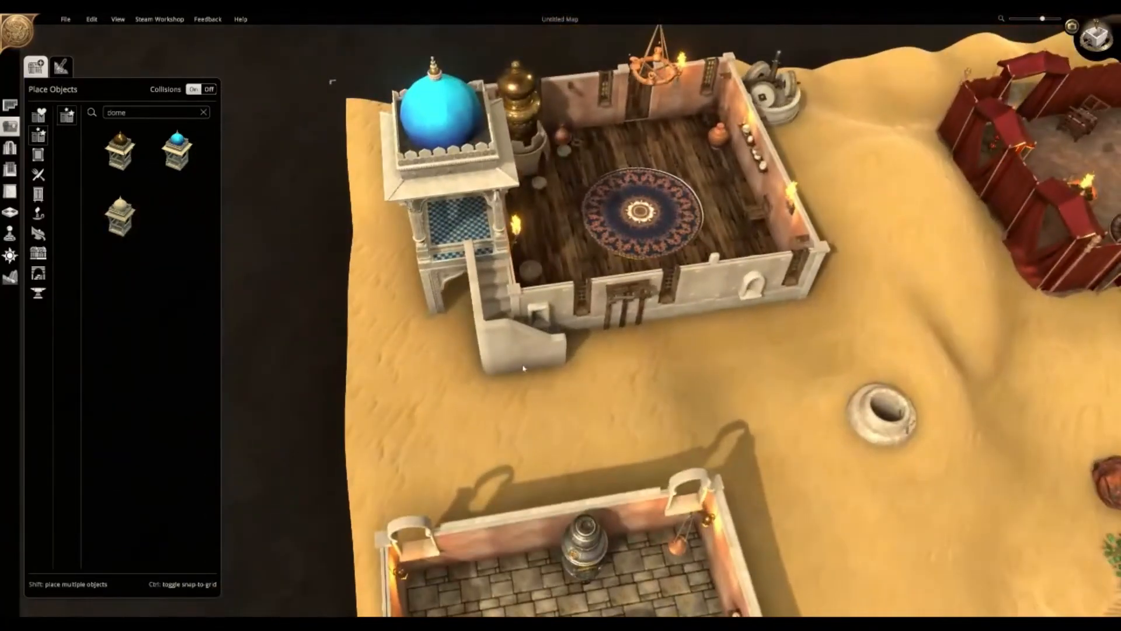
left_click_drag(523, 368, 406, 346)
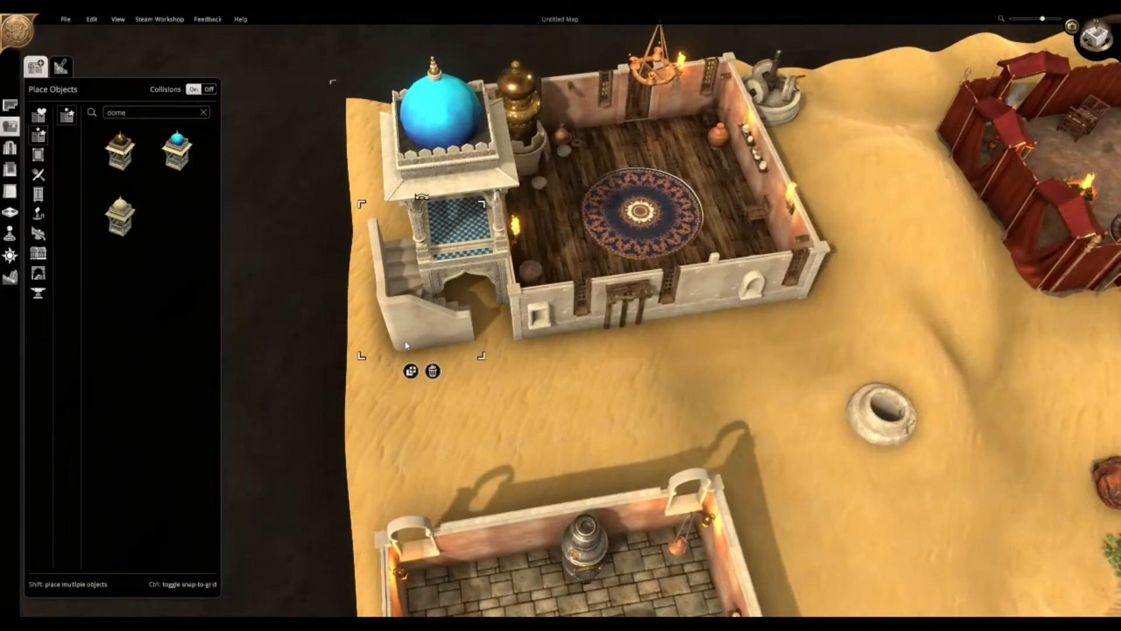
middle_click_drag(507, 390, 720, 374)
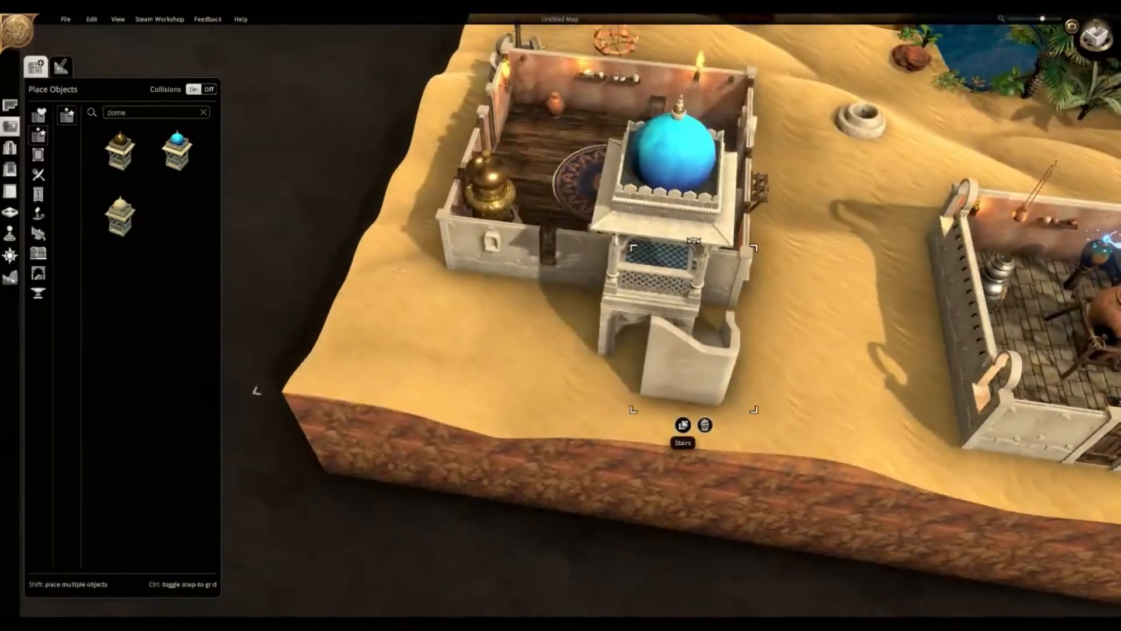
left_click(682, 424)
key("d")
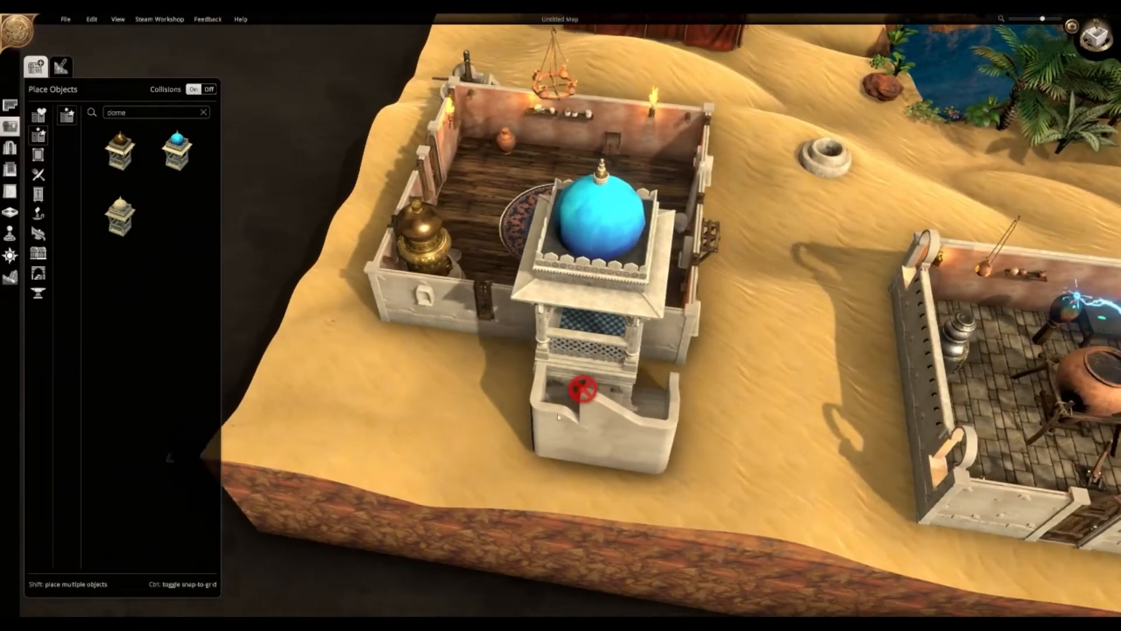
key("Escape")
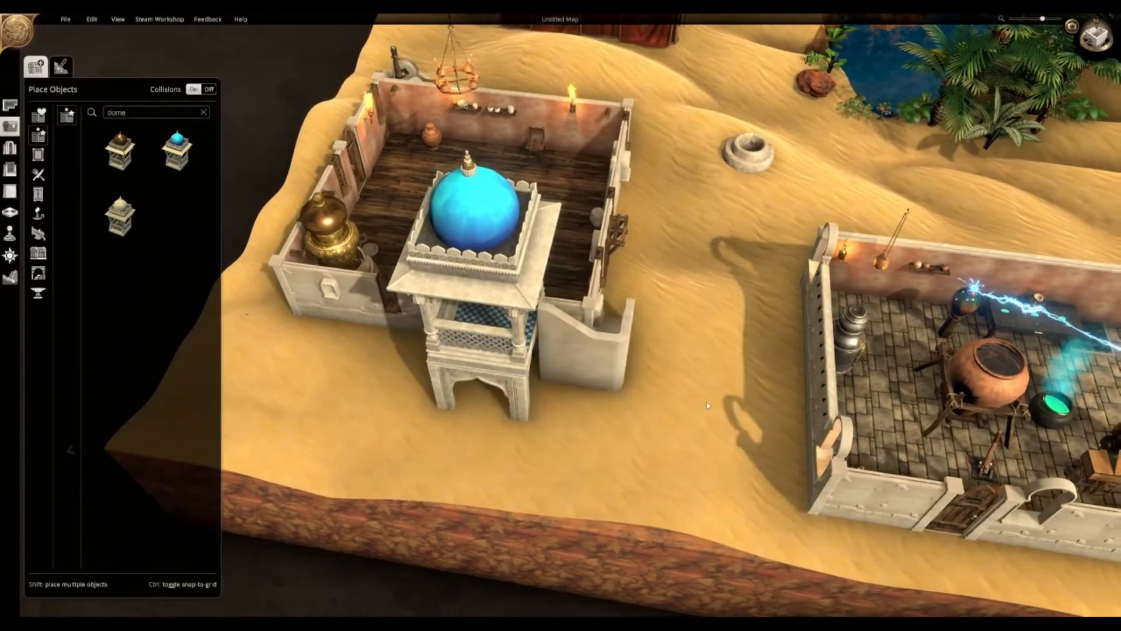
- Set the map's time of day to night and switch to the top-down view
middle_click_drag(706, 404, 1112, 45)
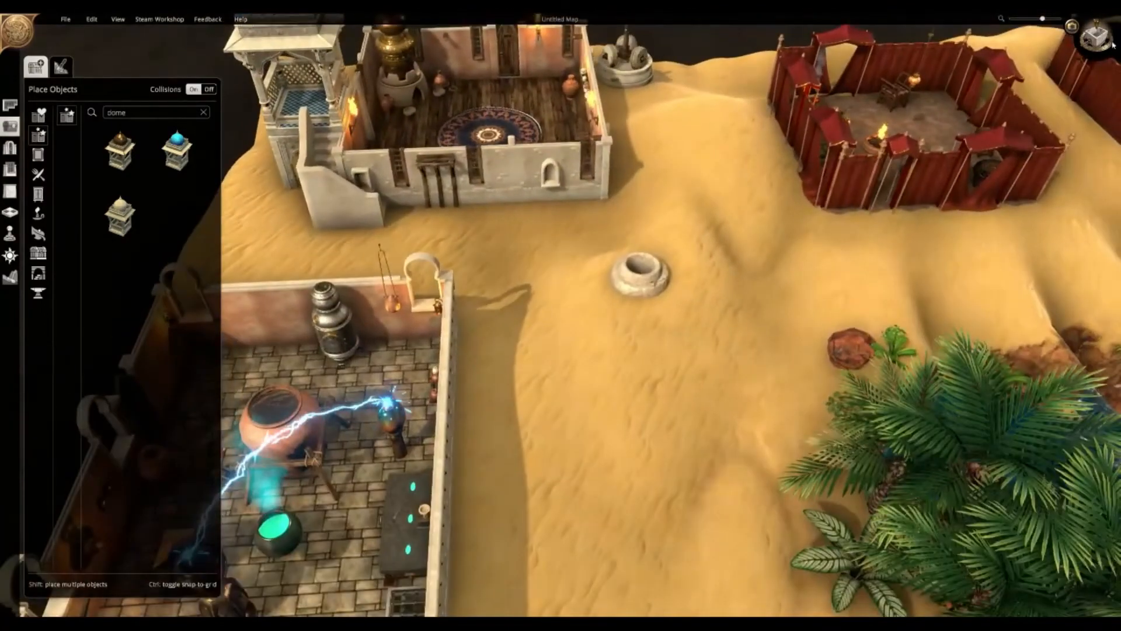
left_click(1100, 38)
middle_click_drag(876, 175, 656, 267)
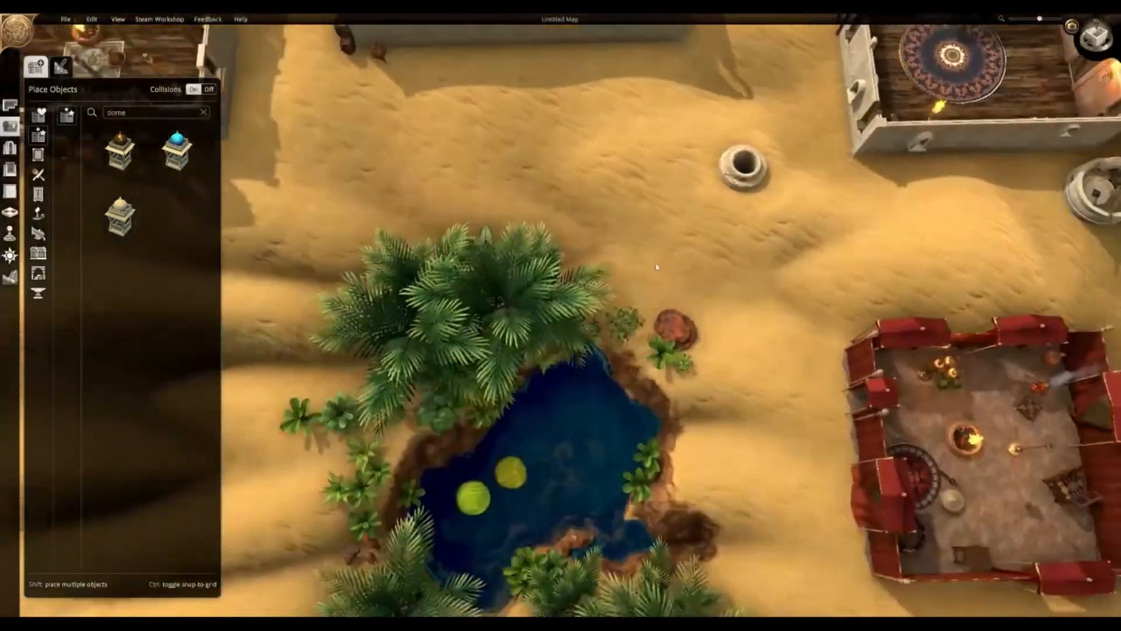
scroll(656, 267, "down", 10)
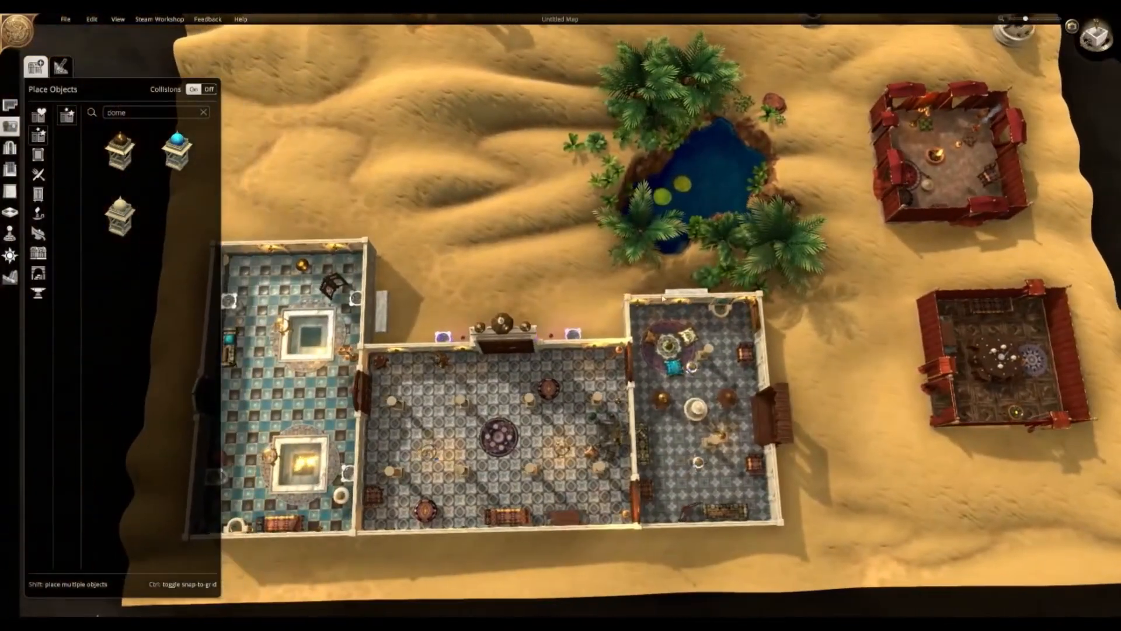
middle_click_drag(630, 290, 714, 217)
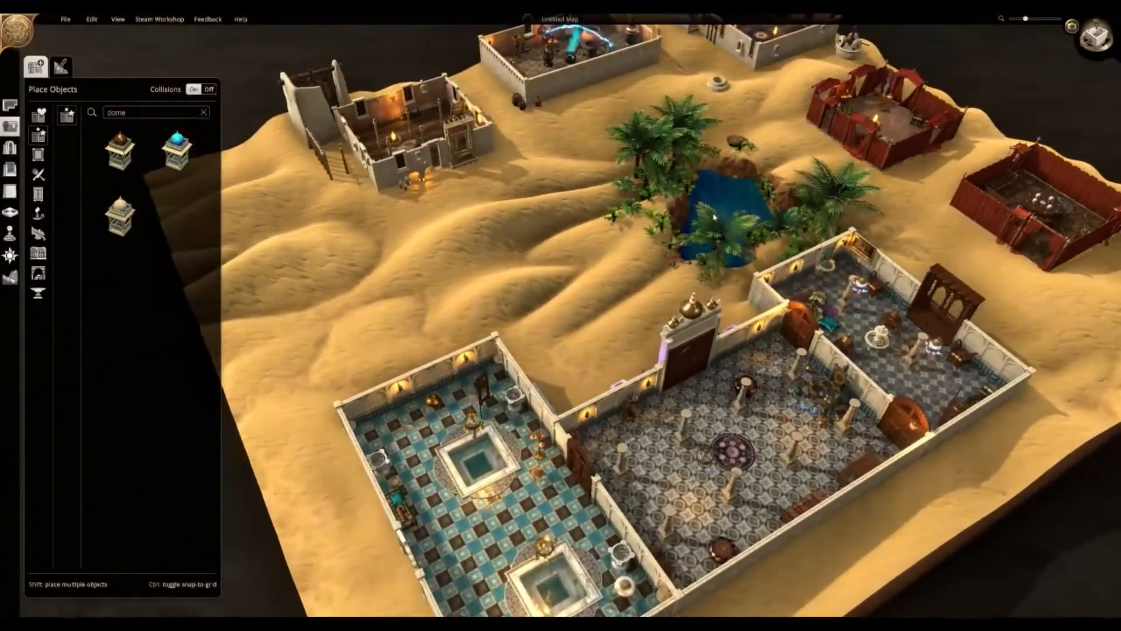
left_click(10, 255)
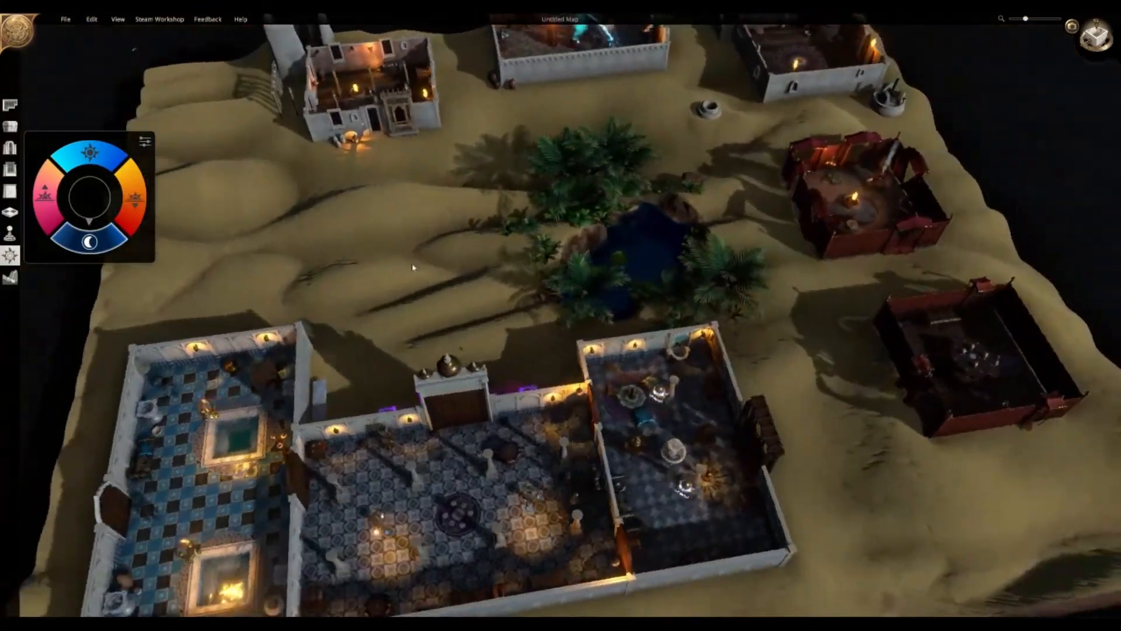
middle_click_drag(412, 267, 391, 262)
left_click(1085, 46)
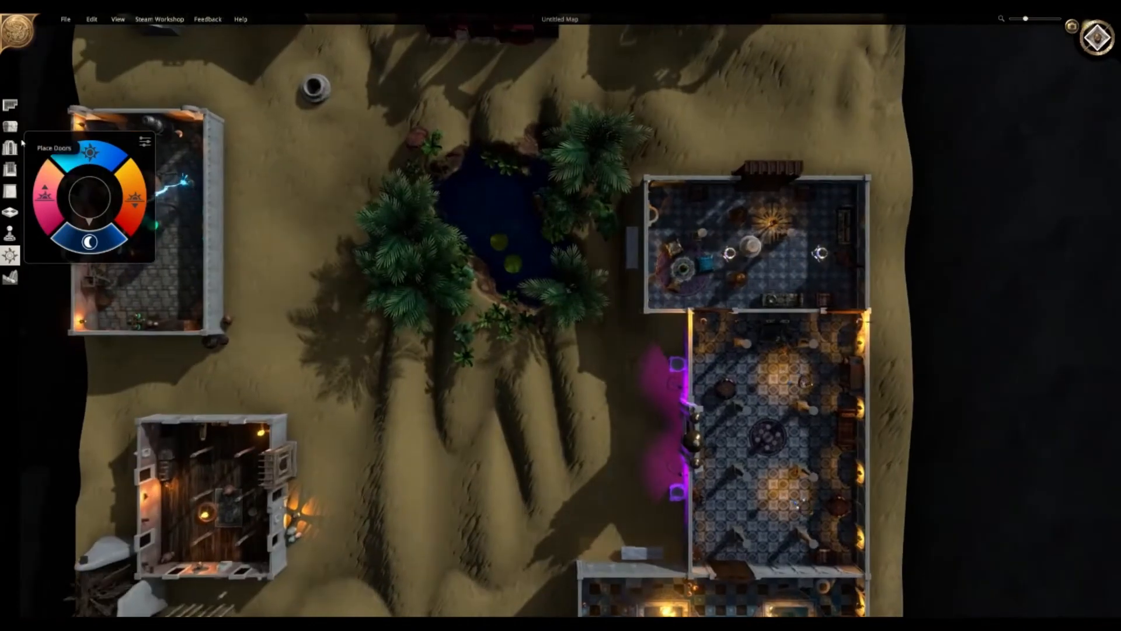
- Browse the object library from the pottery and spice bowls through the furniture and cushions to the domes and fountains
left_click(10, 126)
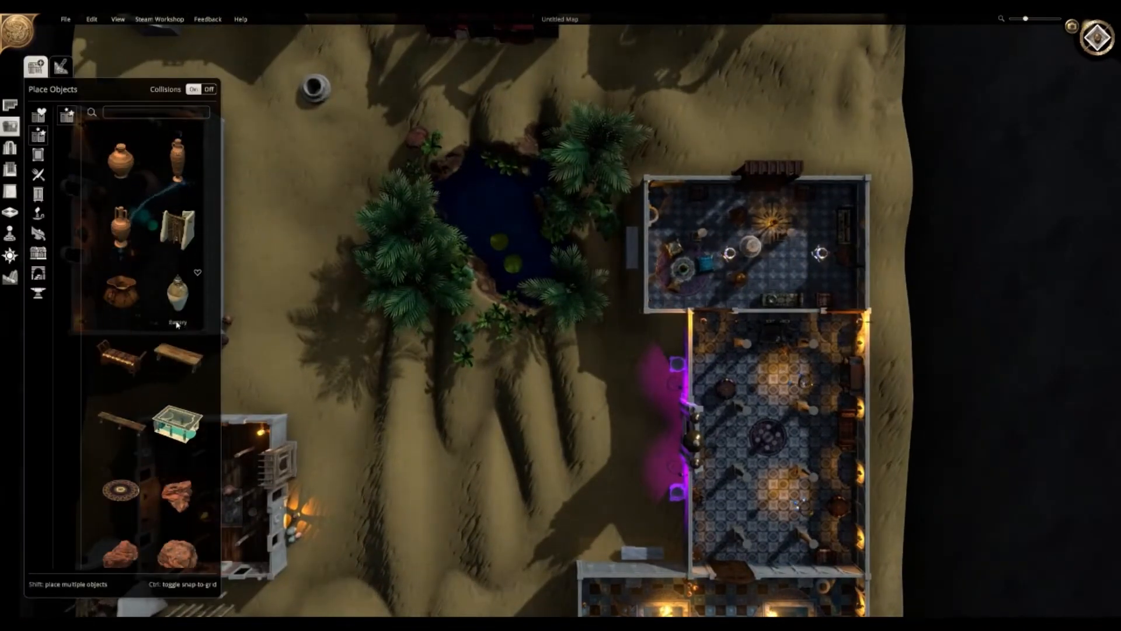
scroll(177, 325, "down", 3)
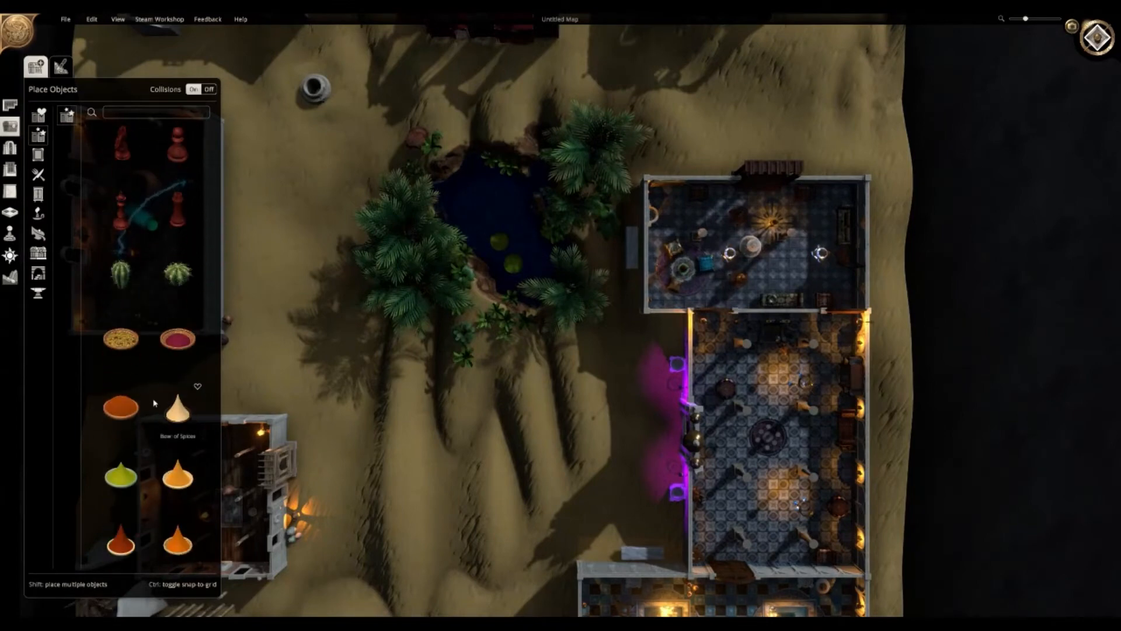
scroll(151, 398, "down", 10)
key("s")
key("a")
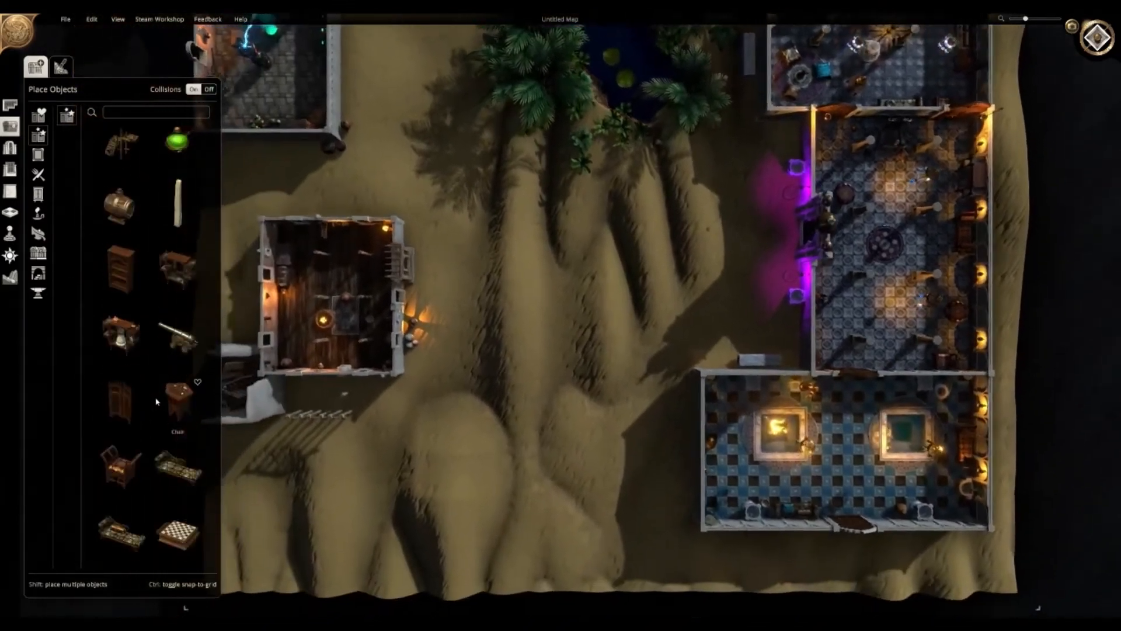
scroll(158, 401, "down", 9)
key("w")
key("d")
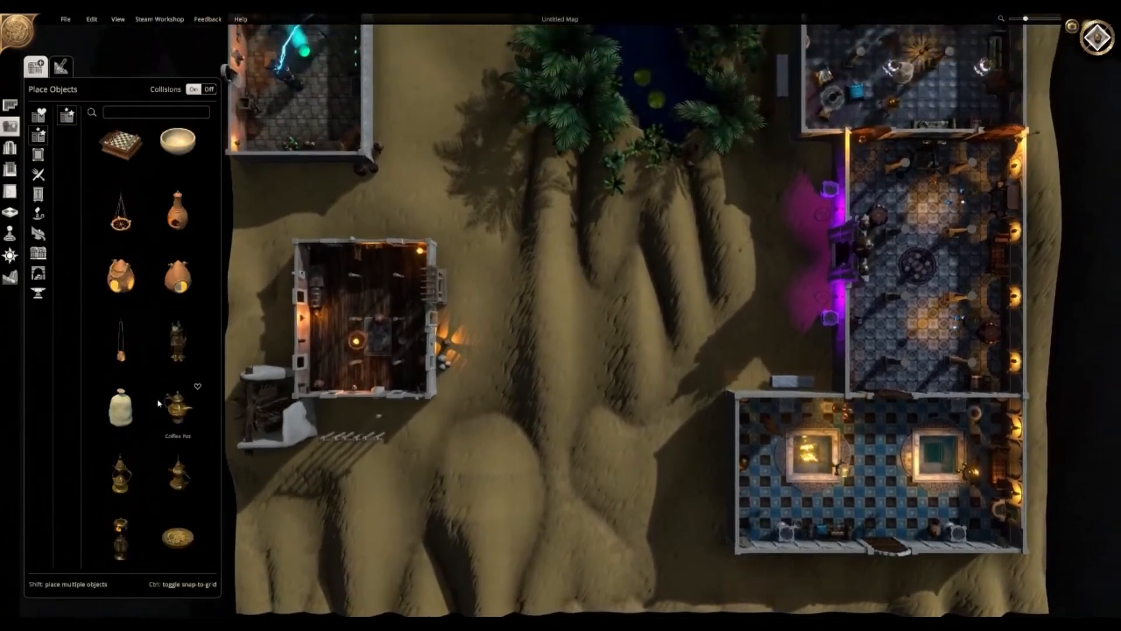
scroll(158, 404, "down", 7)
key("w")
key("s")
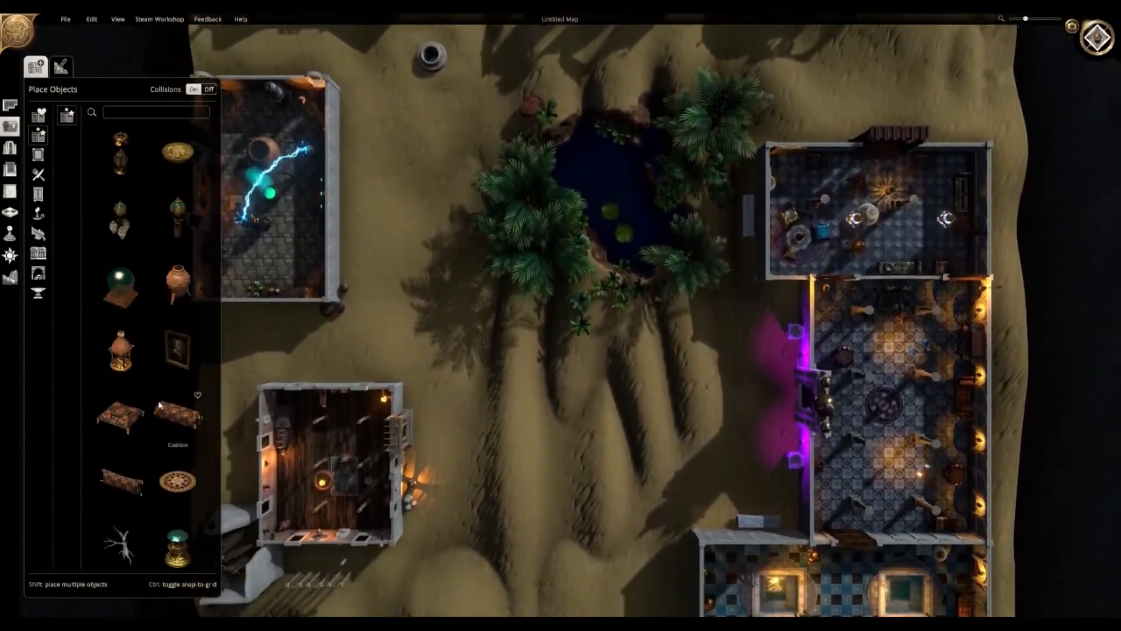
scroll(158, 404, "down", 8)
key("s")
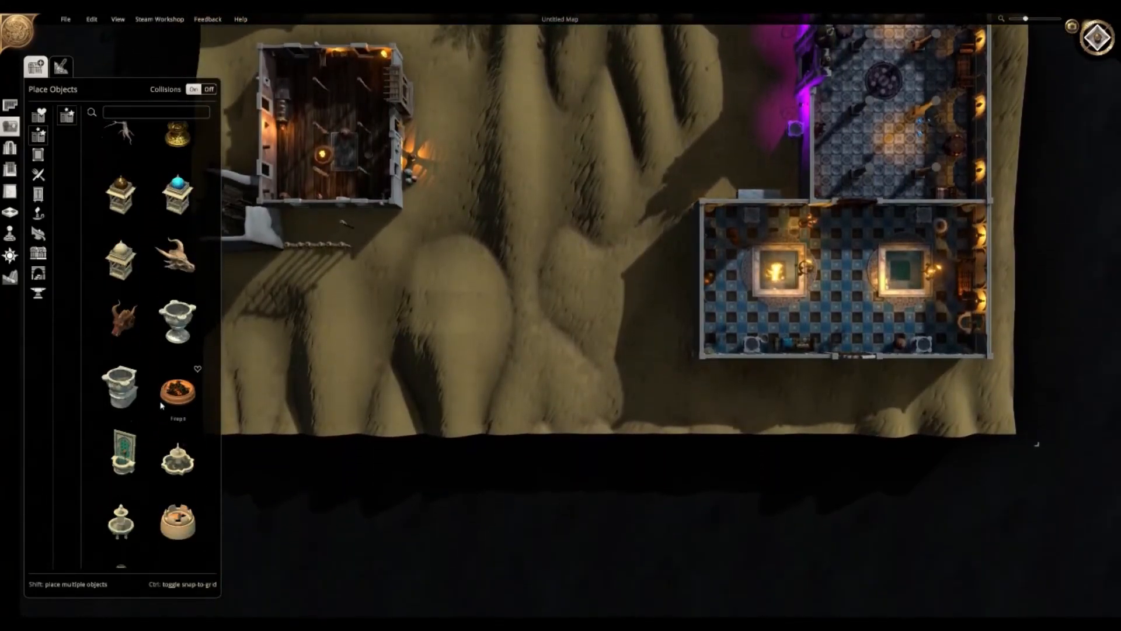
- Browse the object library from the fountains through the marble benches, bathhouse tables, oil lamps, shelves and columns to the cushions
scroll(162, 406, "down", 3)
key("w")
key("a")
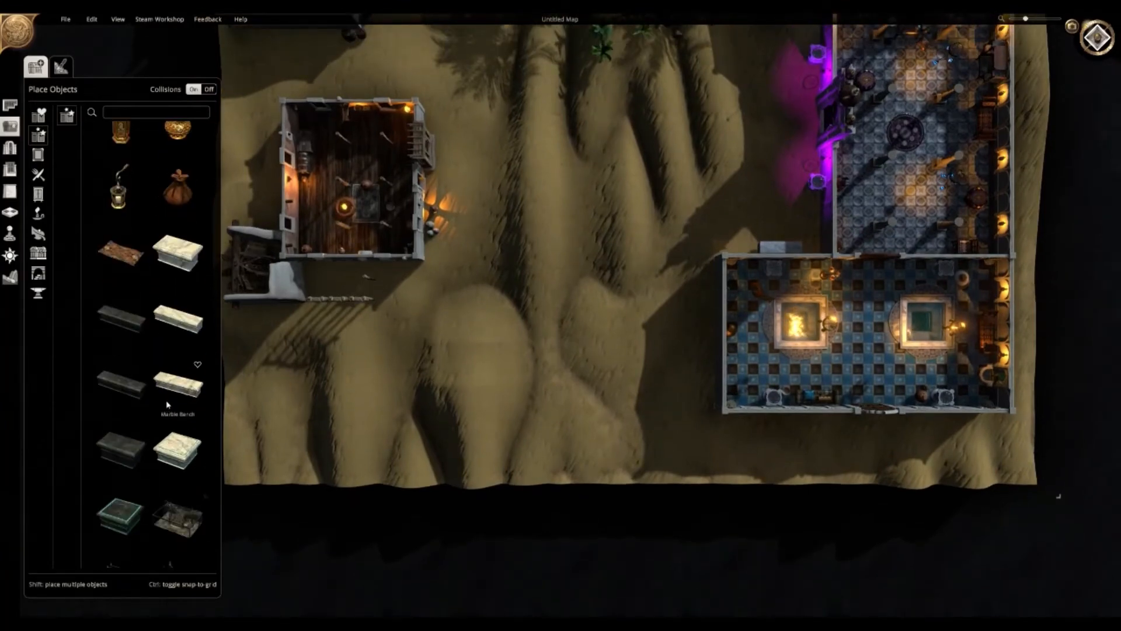
scroll(167, 404, "down", 5)
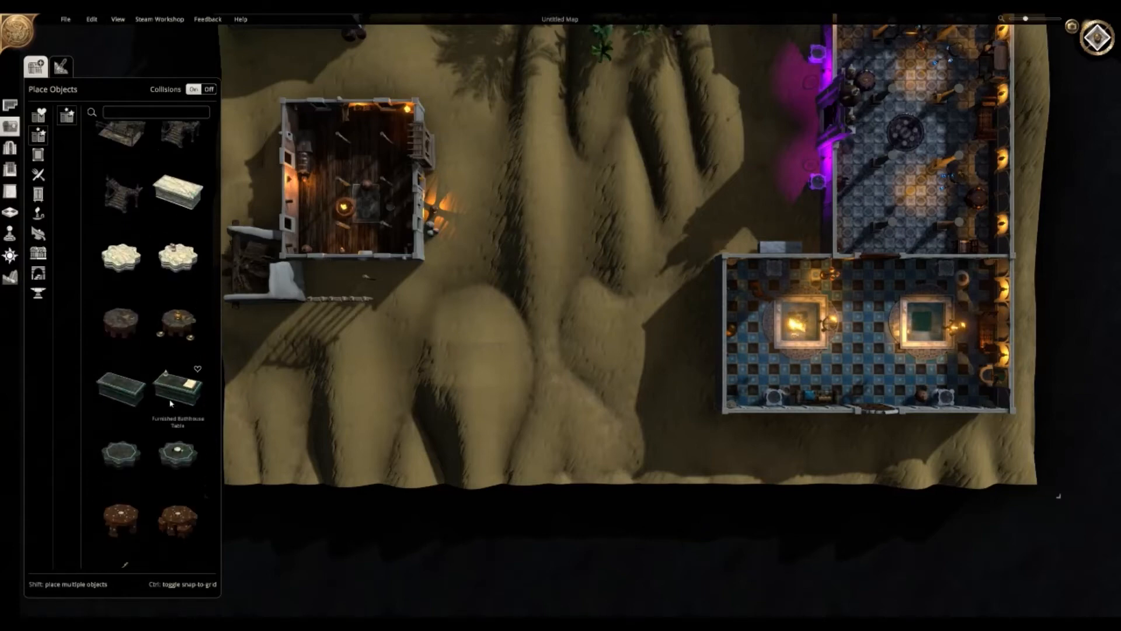
scroll(170, 403, "down", 3)
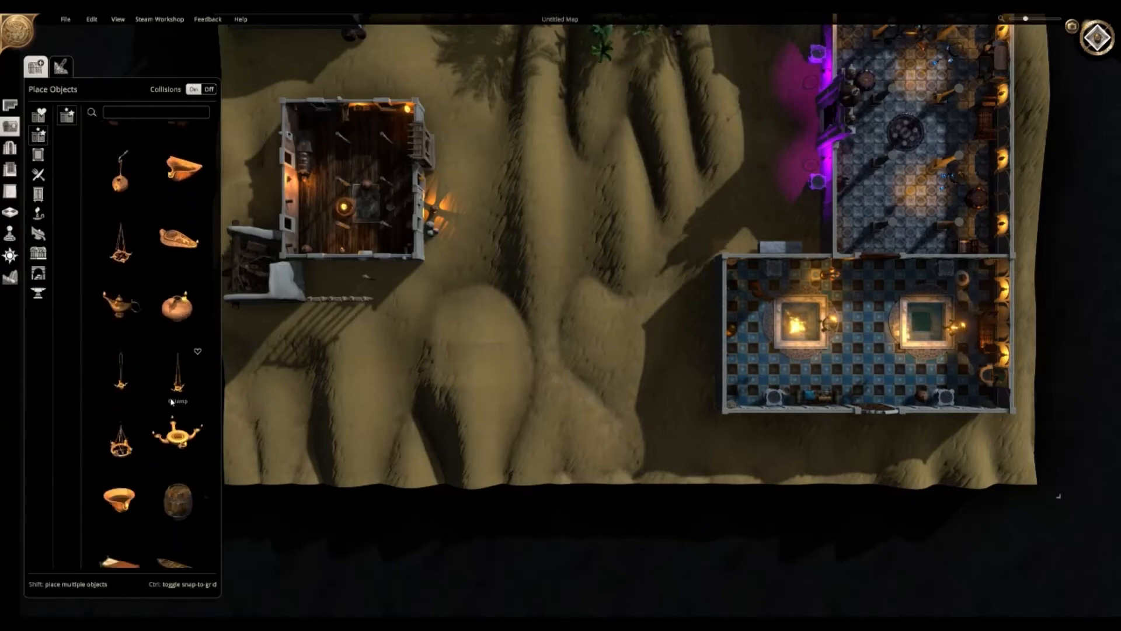
scroll(172, 404, "down", 3)
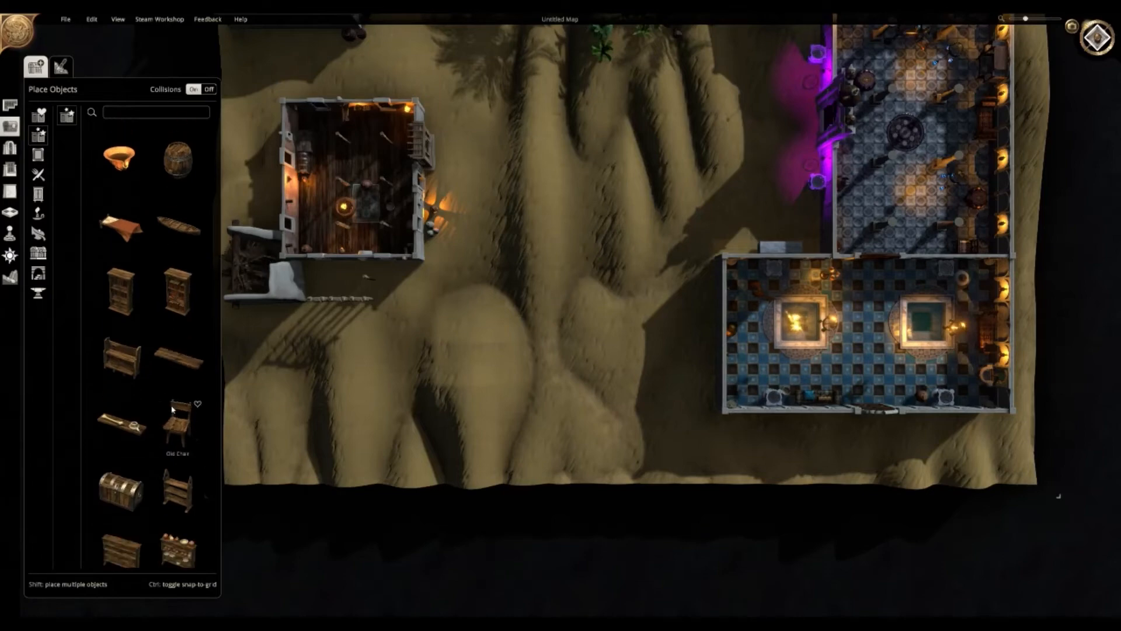
scroll(173, 408, "down", 5)
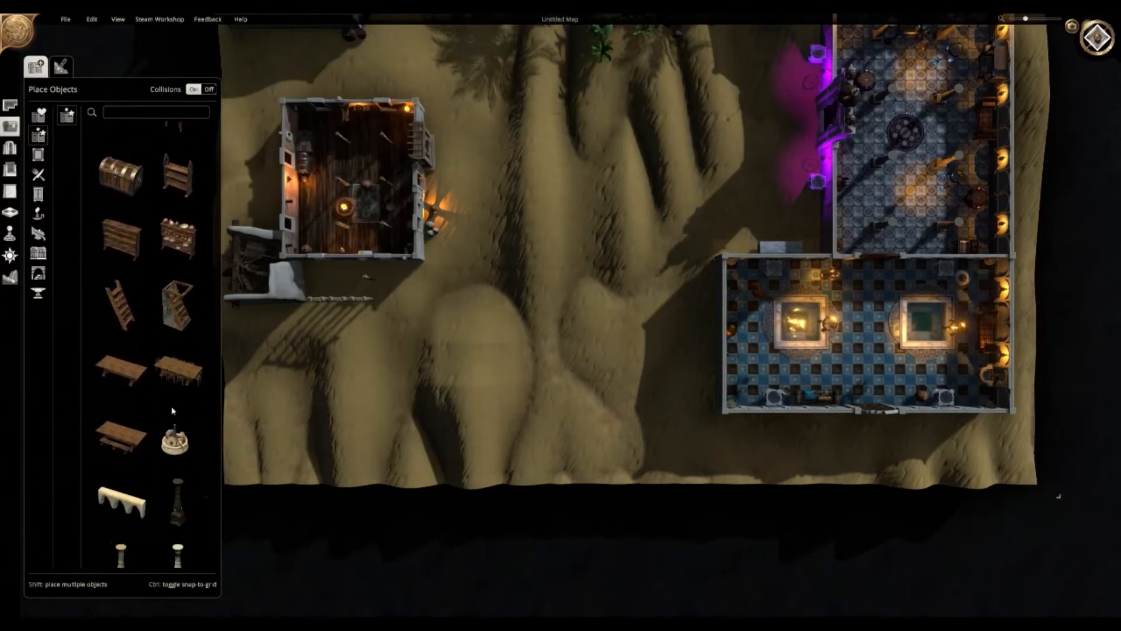
scroll(179, 412, "down", 3)
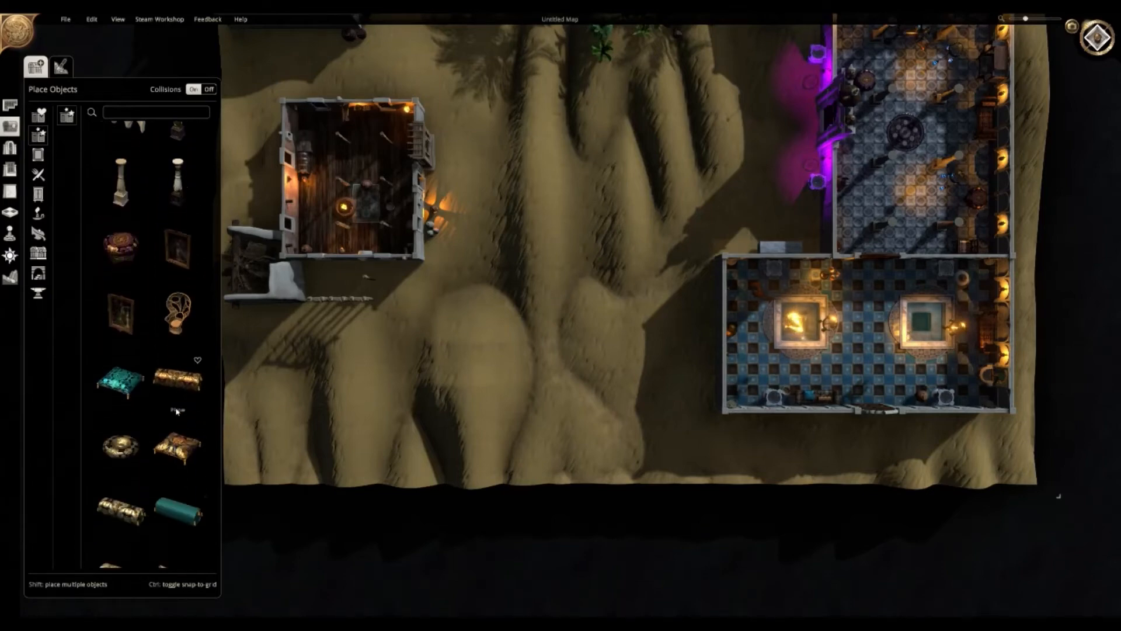
scroll(173, 410, "down", 4)
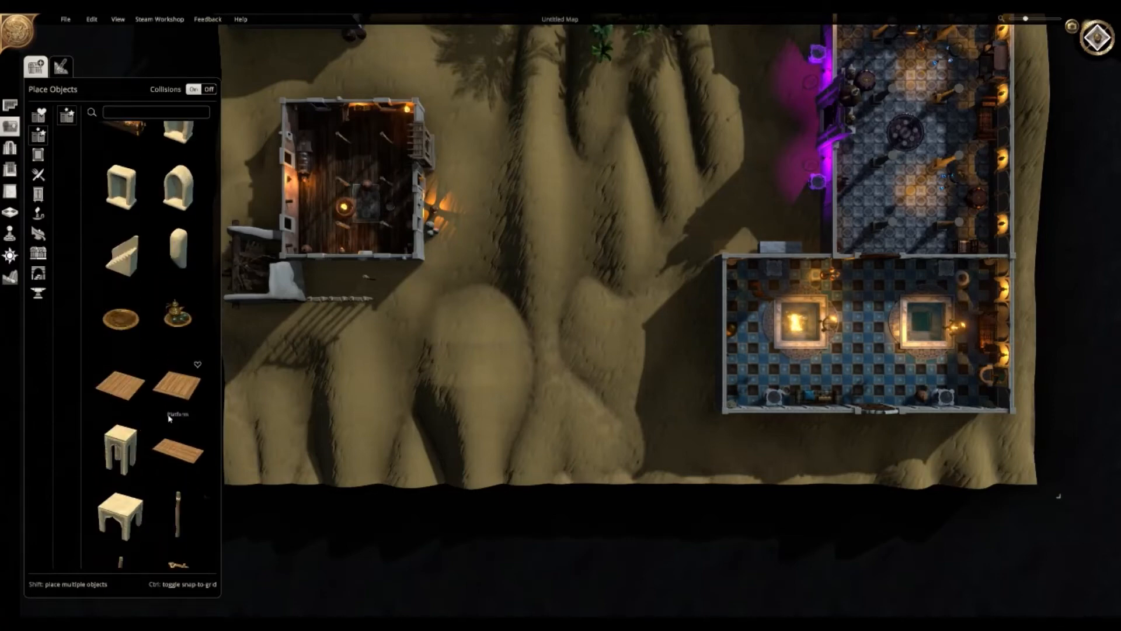
- Browse the object library from the platforms and bath pools through the pillows, carpets and cacti to the sandstone rocks
key("w")
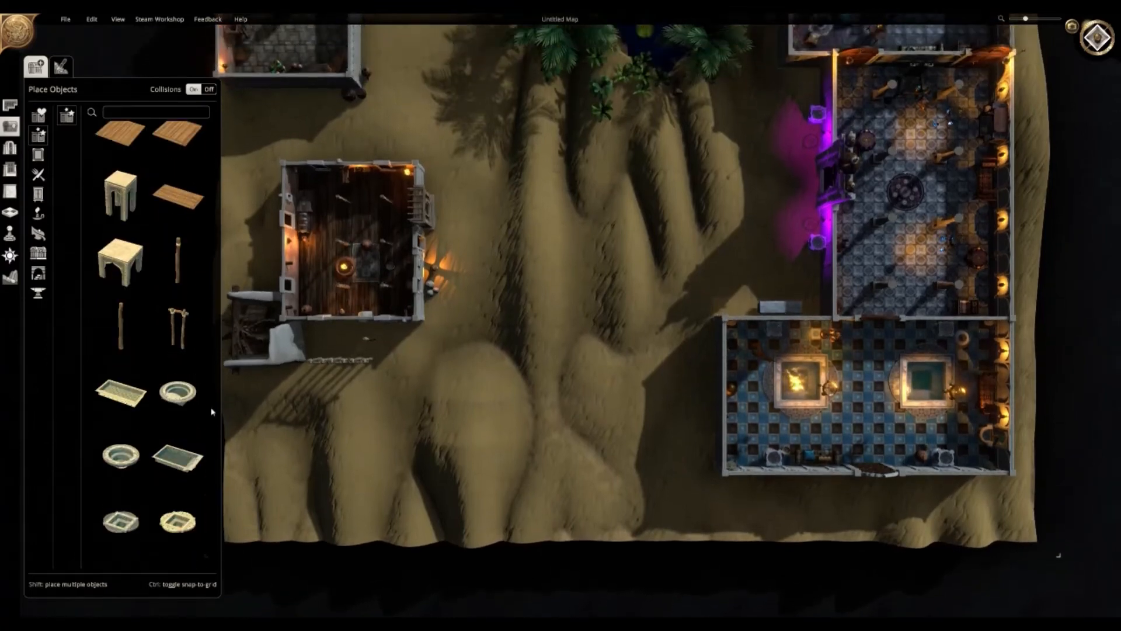
scroll(158, 426, "down", 5)
scroll(169, 442, "down", 7)
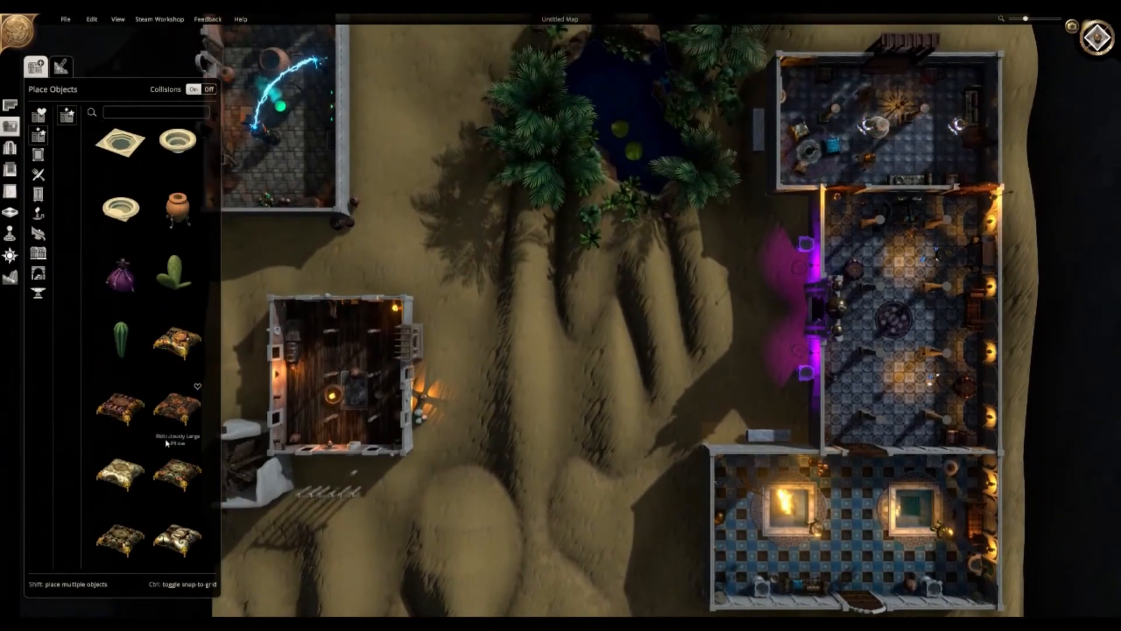
key("d")
scroll(168, 444, "down", 1)
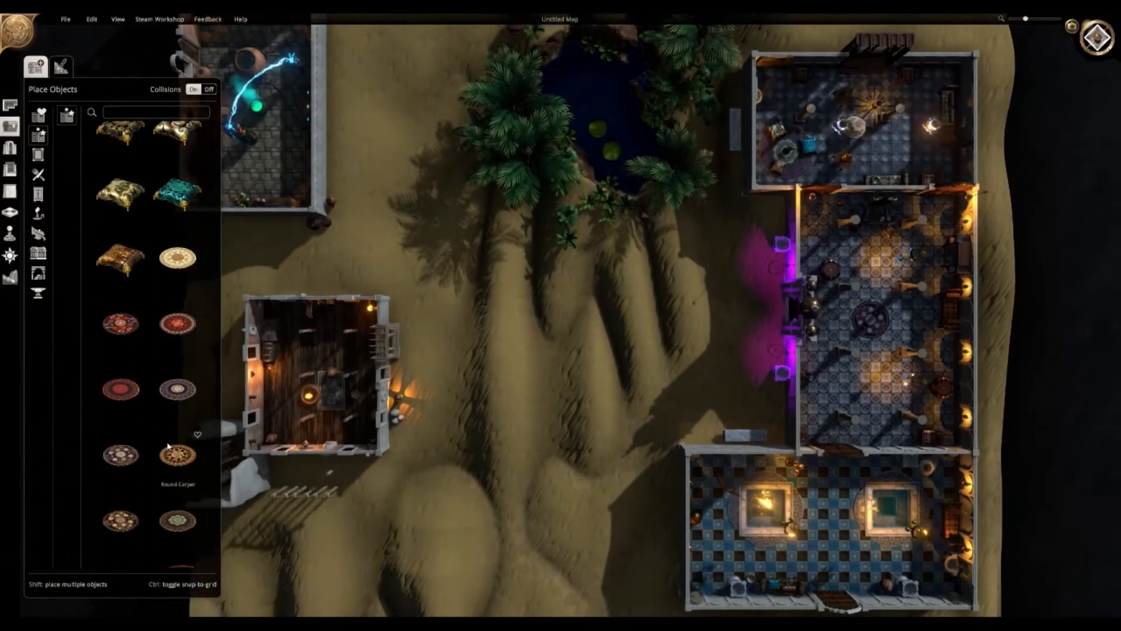
scroll(168, 455, "down", 3)
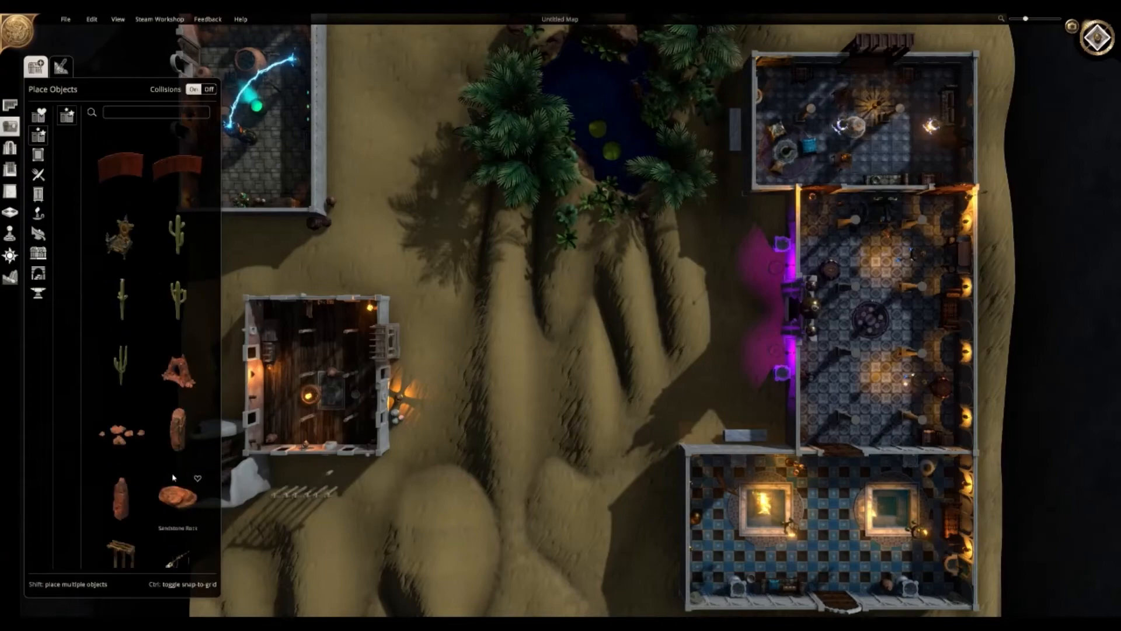
scroll(174, 478, "down", 4)
key("d")
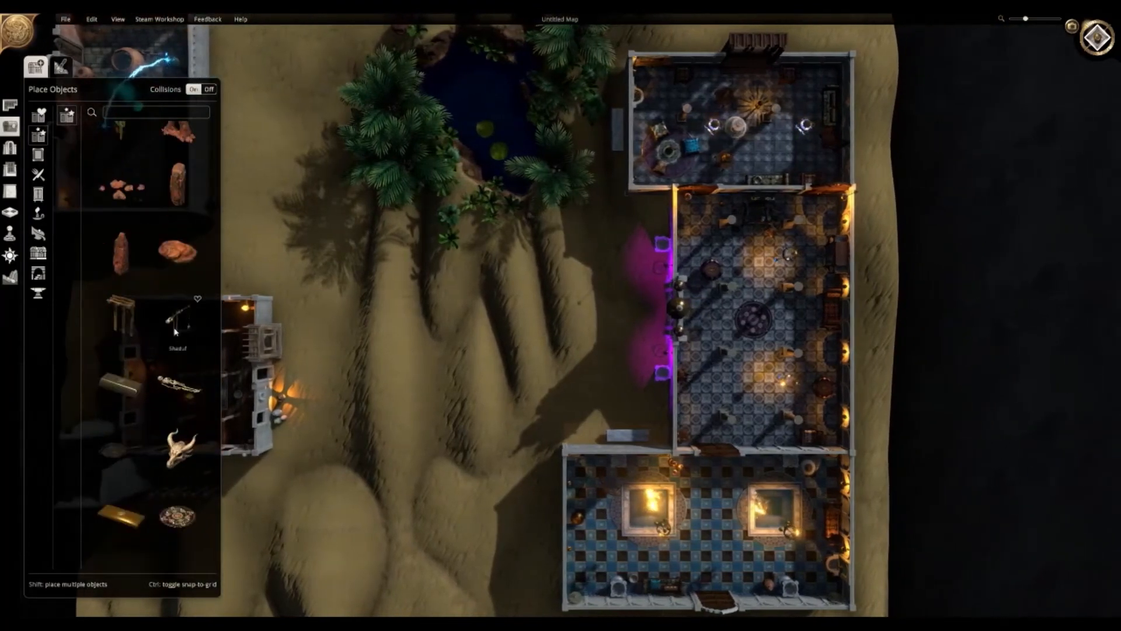
- Place the shaduf beside the round well between the rug house and the workshop, and check it in an angled view
left_click(177, 318)
key("a")
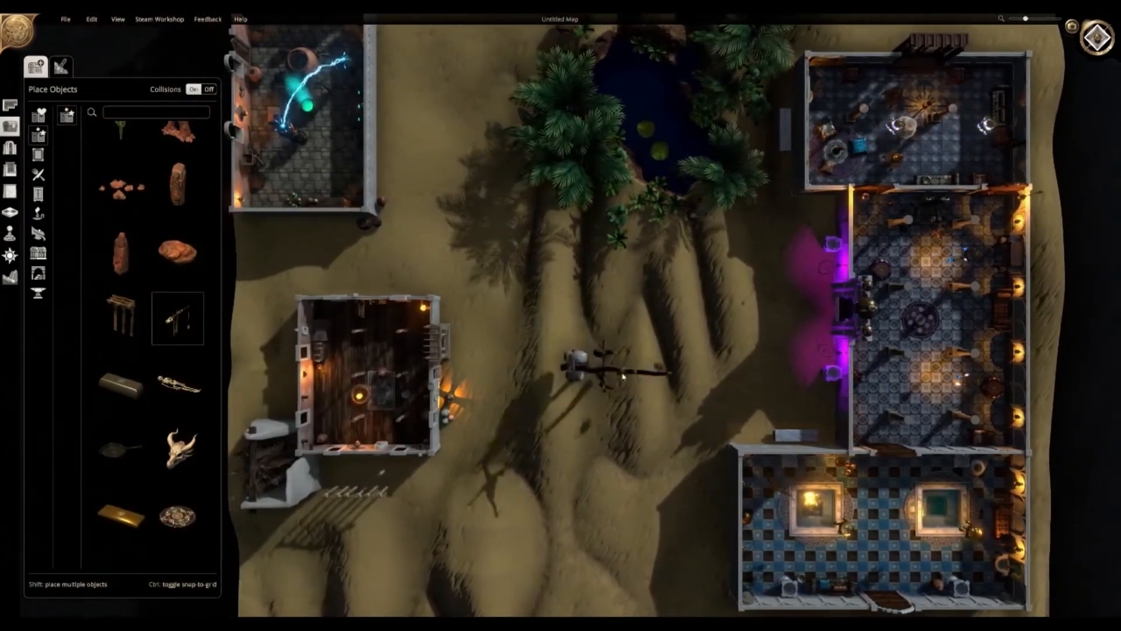
key("s")
middle_click_drag(626, 375, 567, 371)
key("w")
key("w")
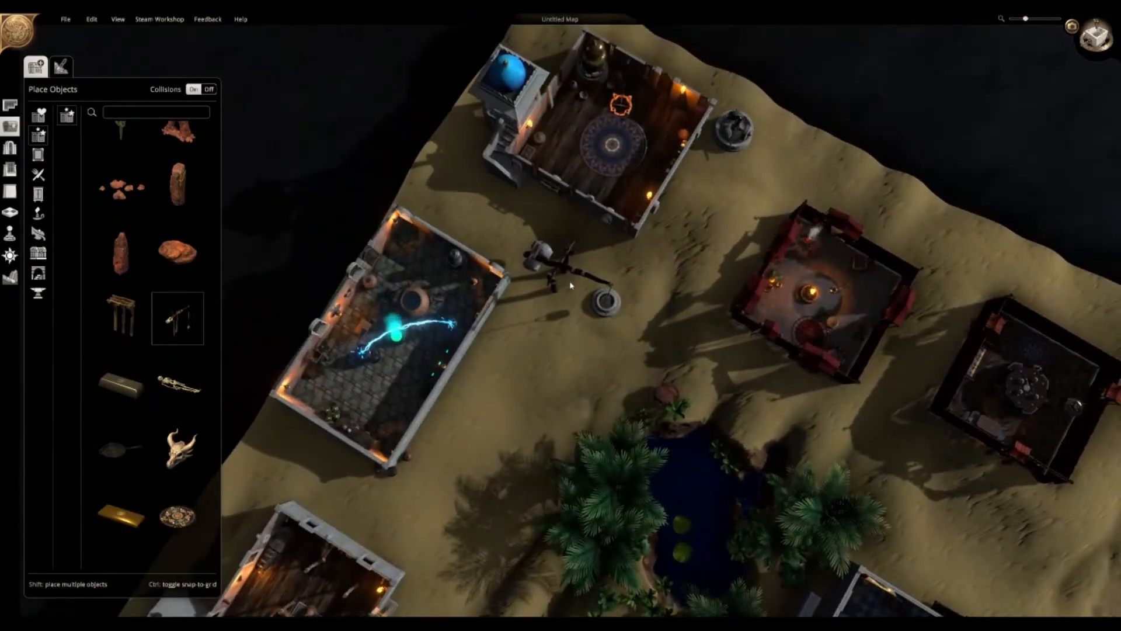
middle_click_drag(680, 318, 687, 161)
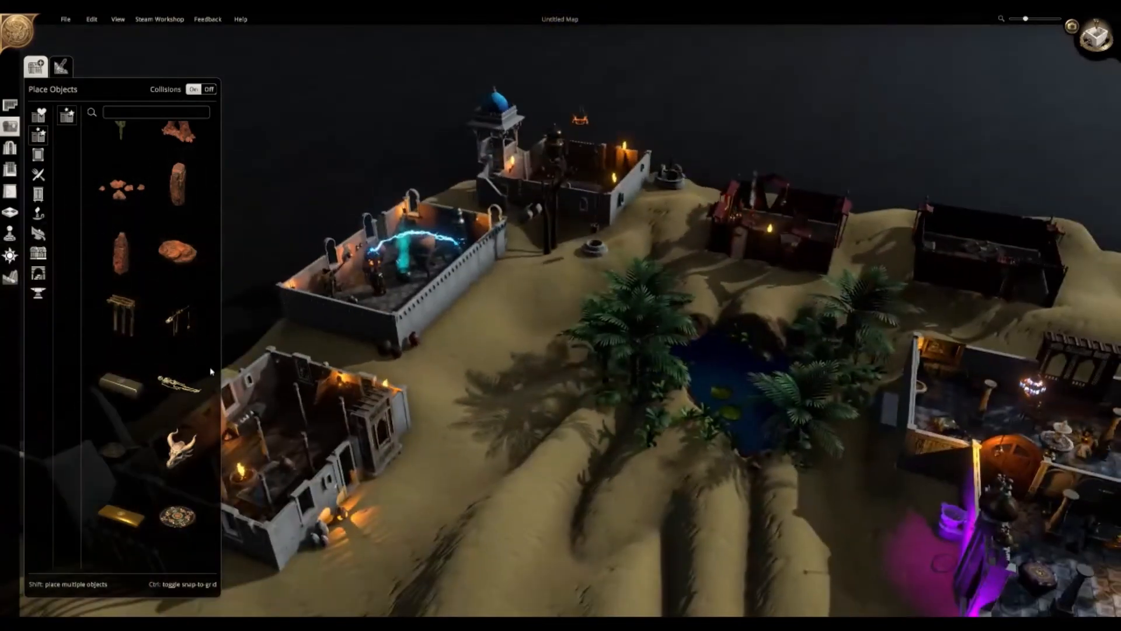
- Preview the horned skull, and browse the objects past the coins, tagines, tent walls and chess pieces to the domed ice houses
left_click(178, 266)
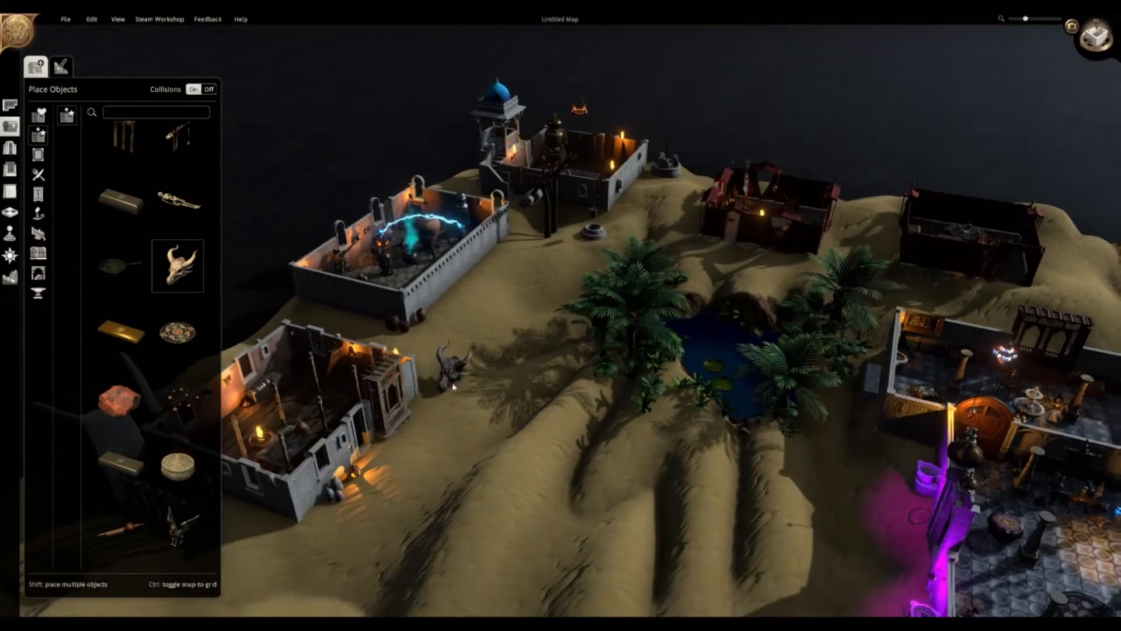
scroll(123, 503, "down", 10)
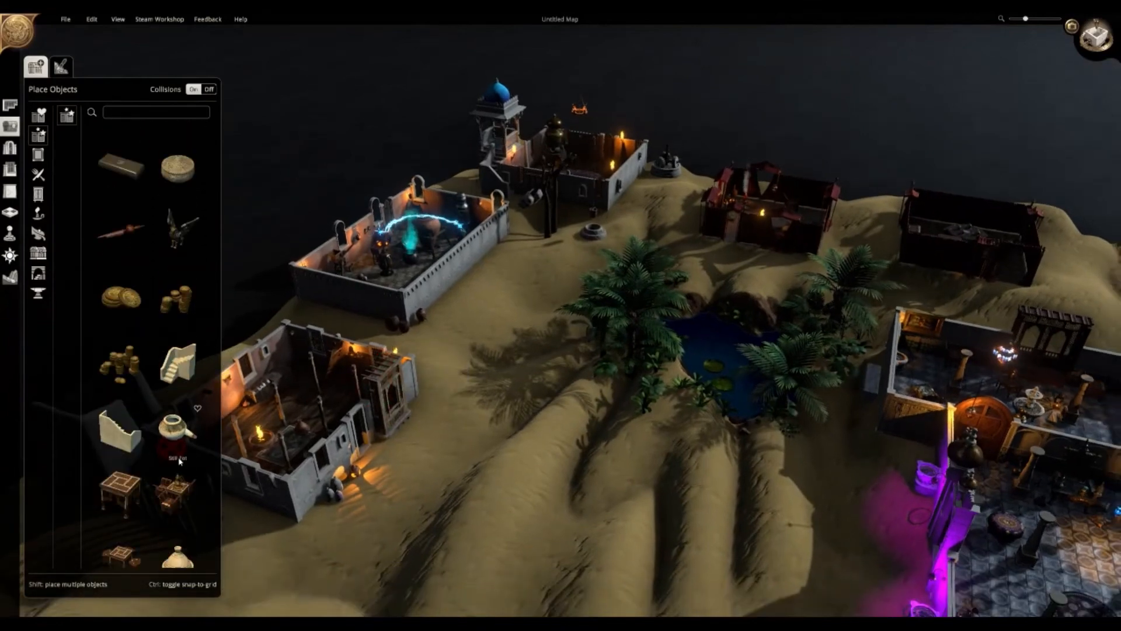
scroll(175, 461, "down", 7)
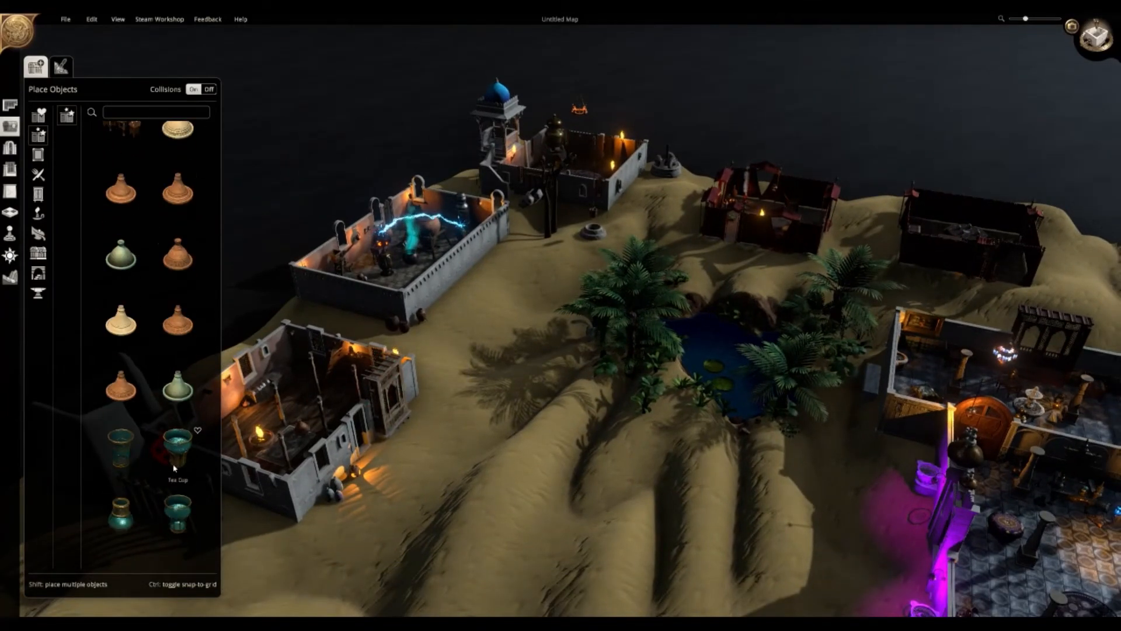
scroll(175, 465, "down", 6)
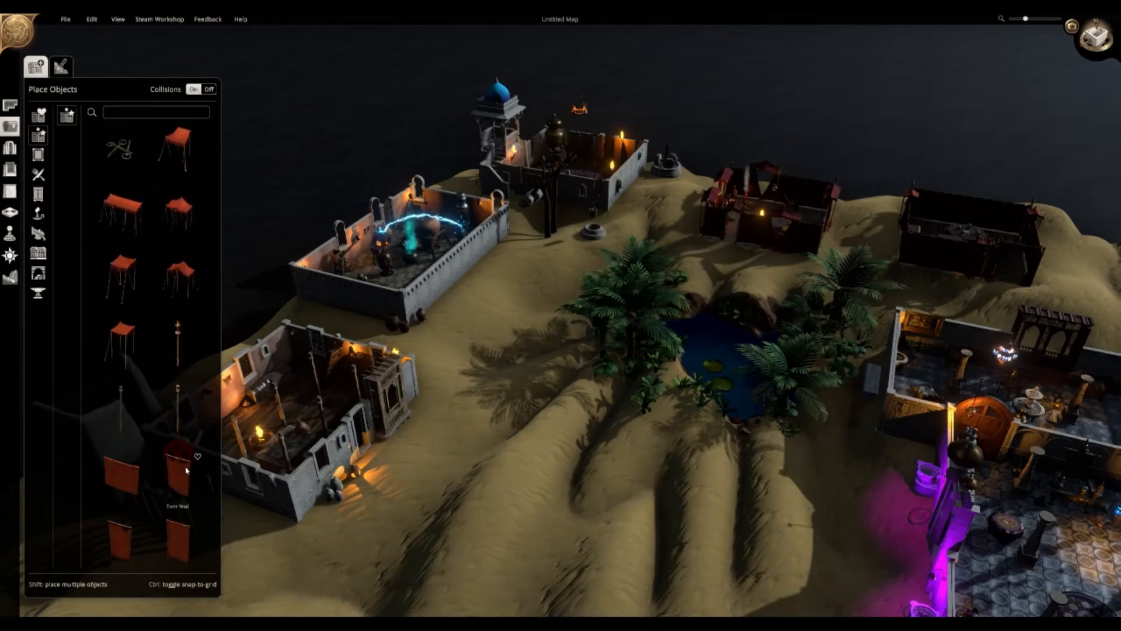
scroll(187, 471, "down", 7)
key("s")
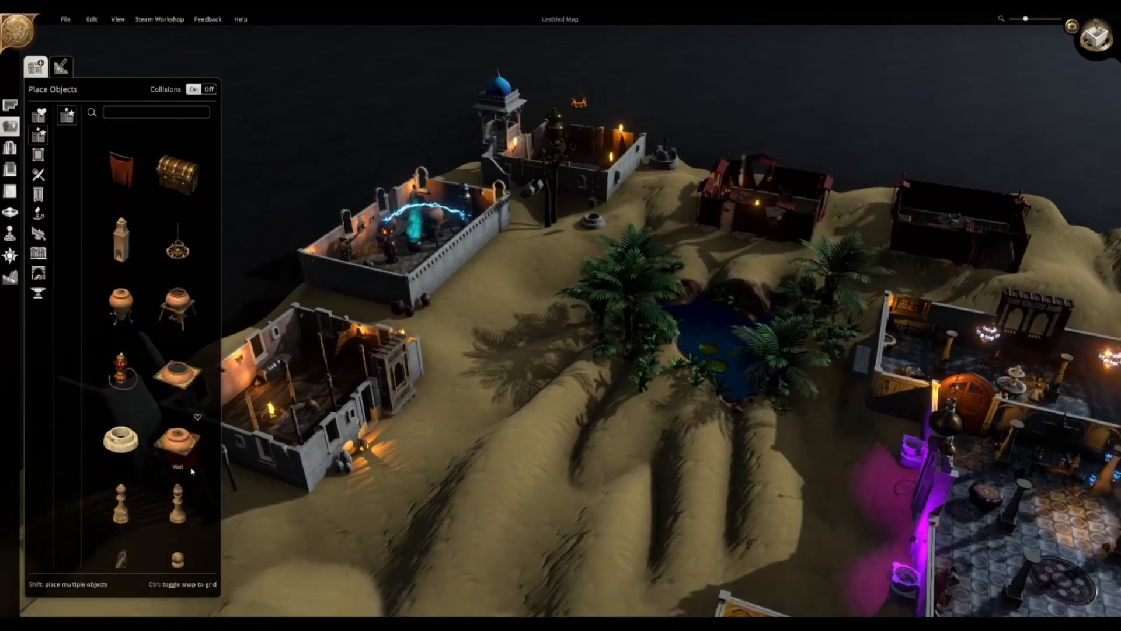
scroll(187, 474, "down", 5)
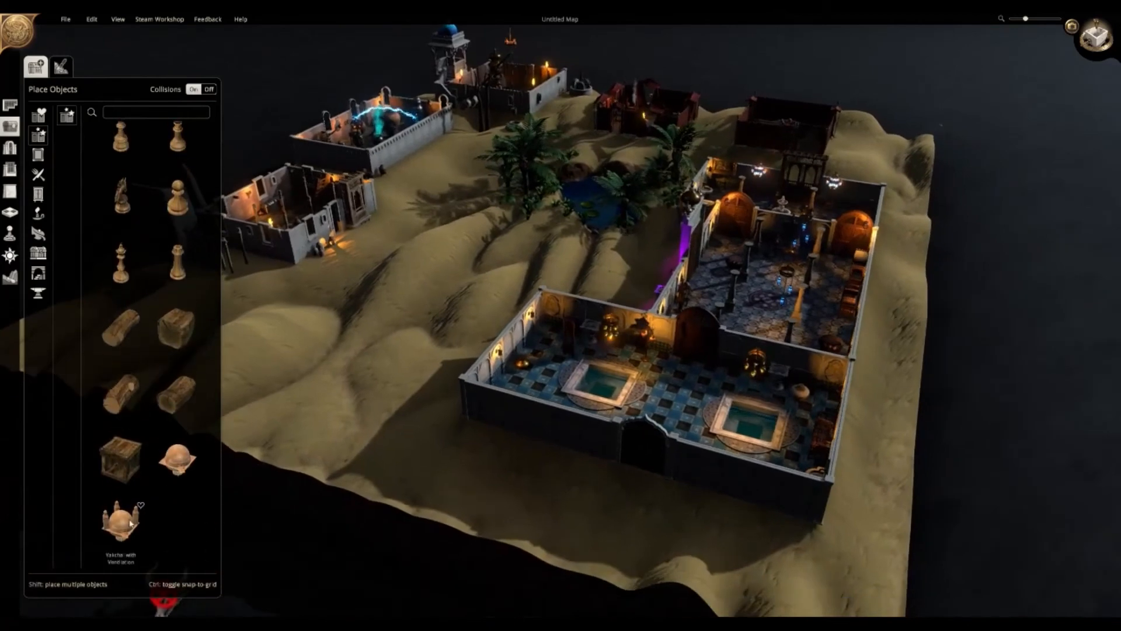
- Preview the domed ice house with ventilation towers and the plain one on the dunes beside the bathhouse, without placing either
left_click(131, 524)
scroll(351, 397, "up", 3)
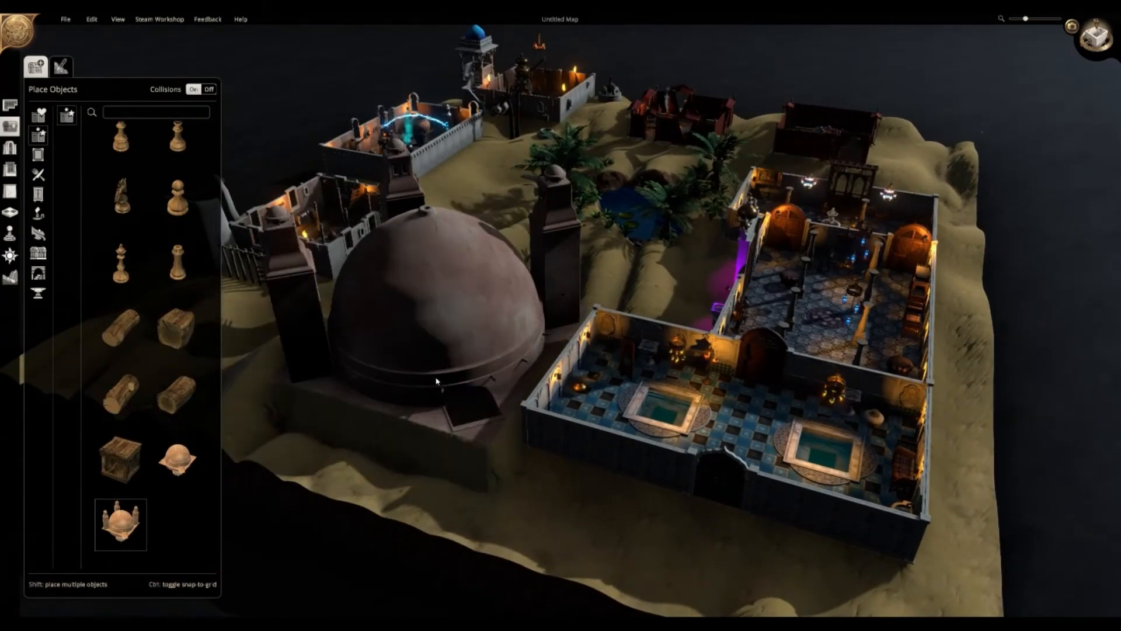
left_click(178, 459)
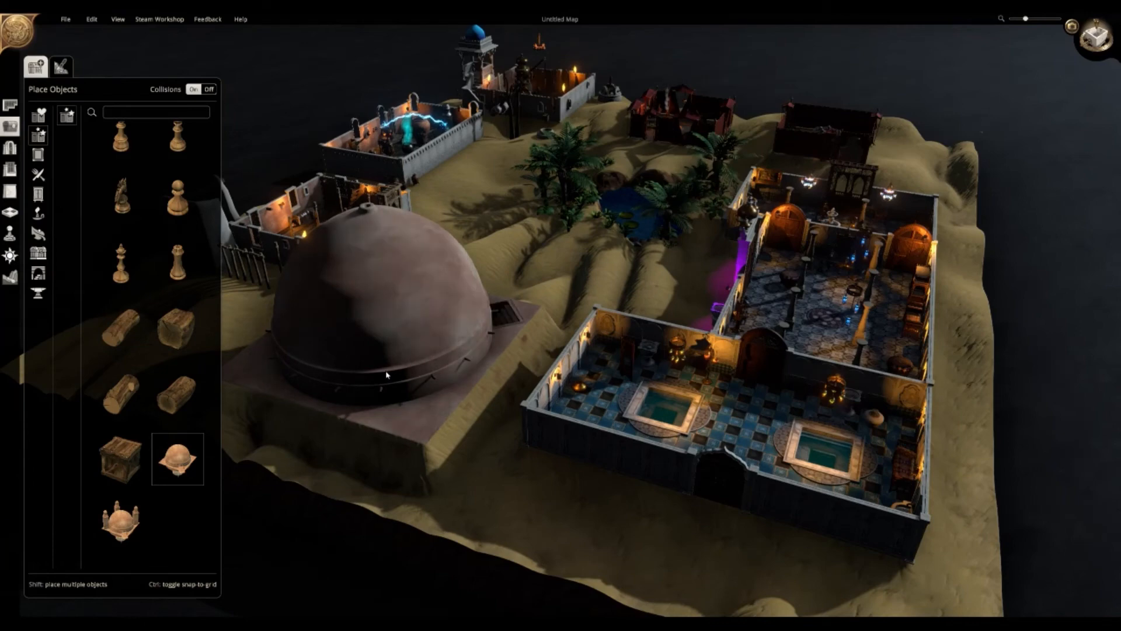
key("Escape")
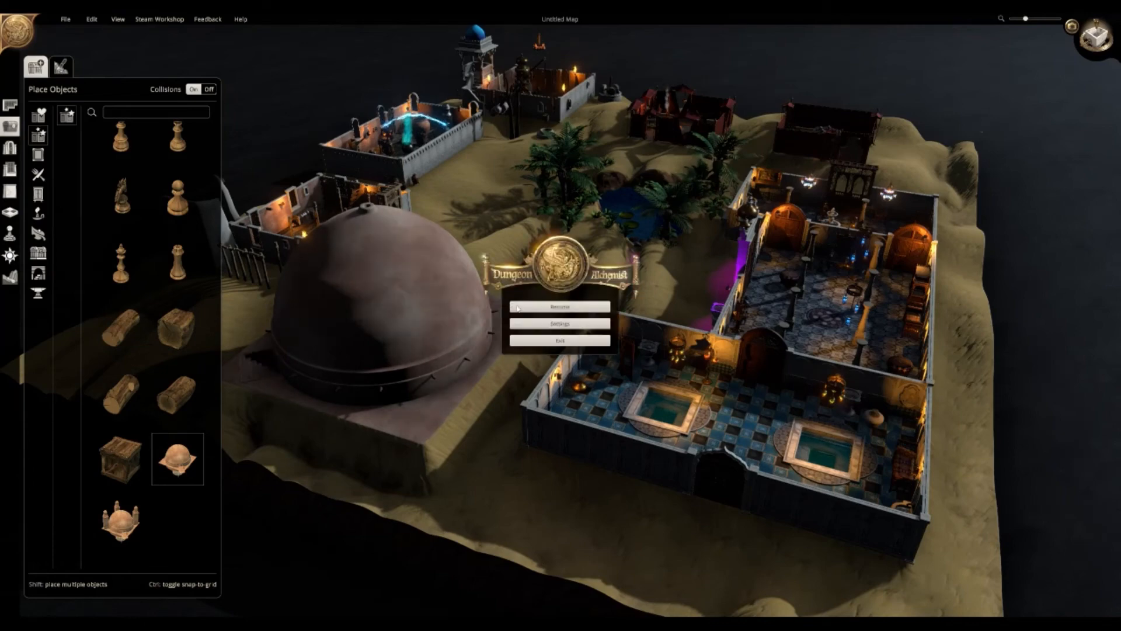
left_click(564, 314)
- Close the object placement tool and review the night-lit settlement around the palace entrance, bathhouse, oasis and tents
scroll(566, 408, "up", 3)
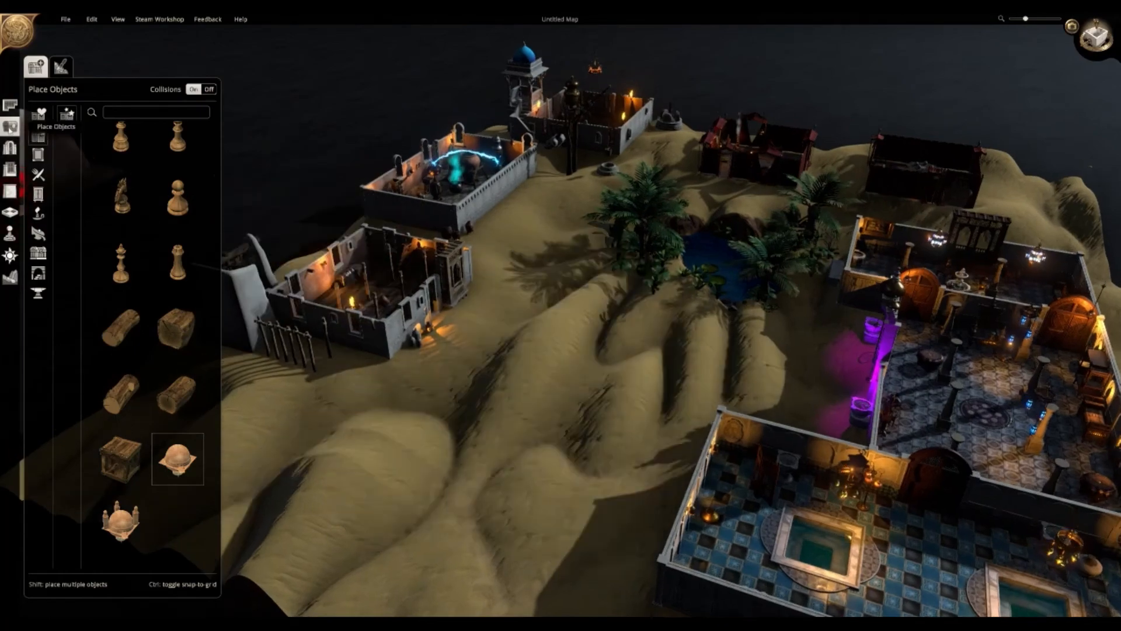
left_click(9, 128)
middle_click_drag(444, 292, 705, 336)
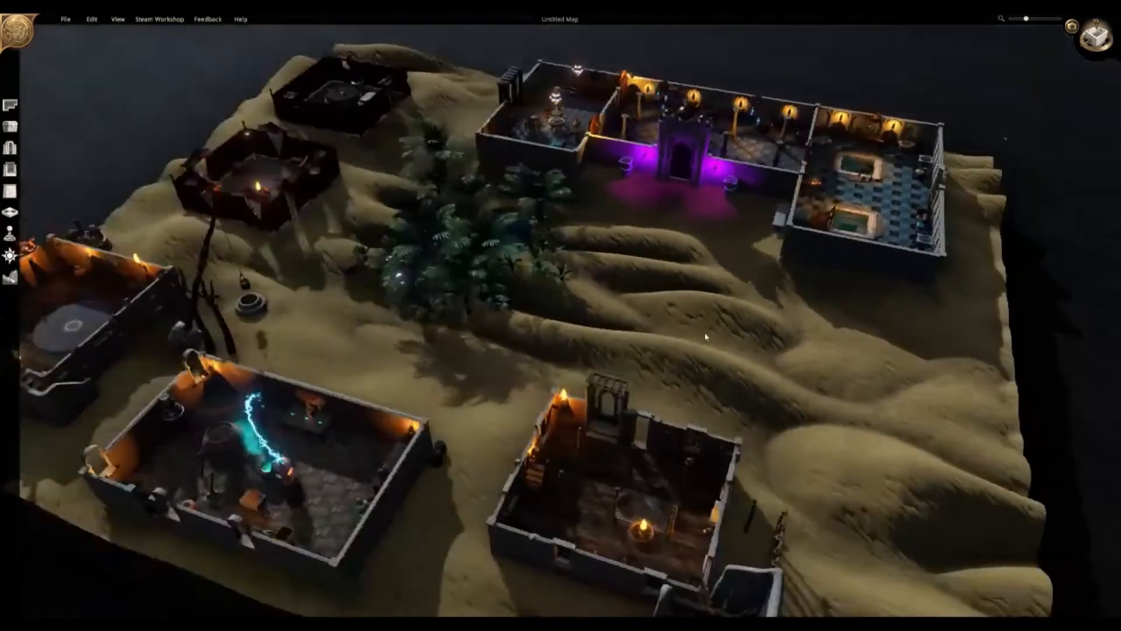
scroll(706, 345, "up", 5)
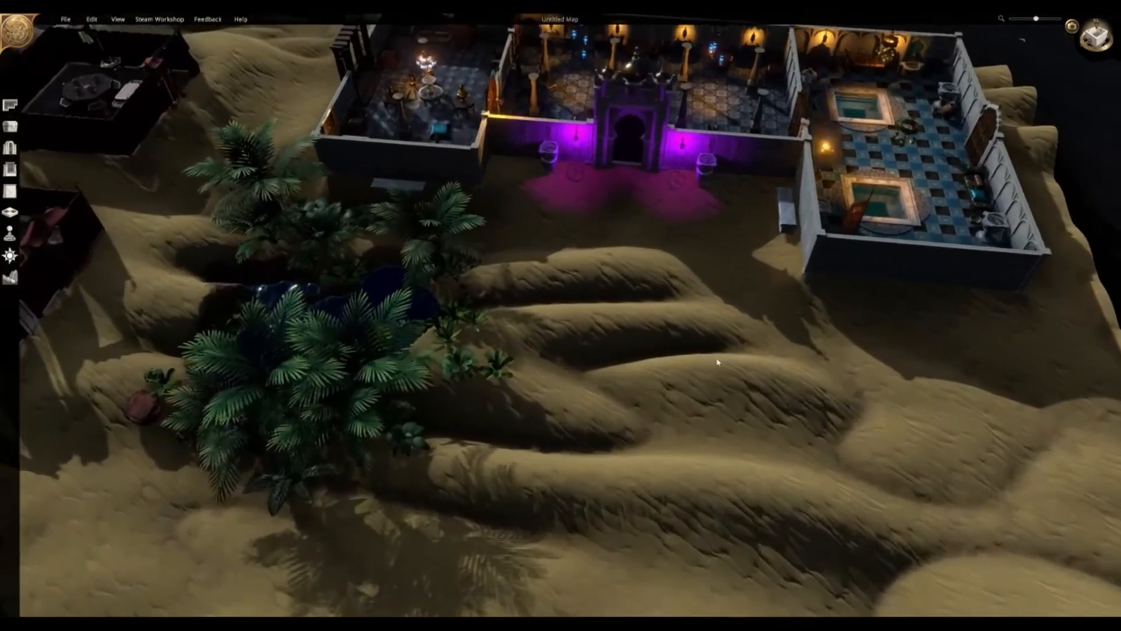
scroll(625, 310, "up", 3)
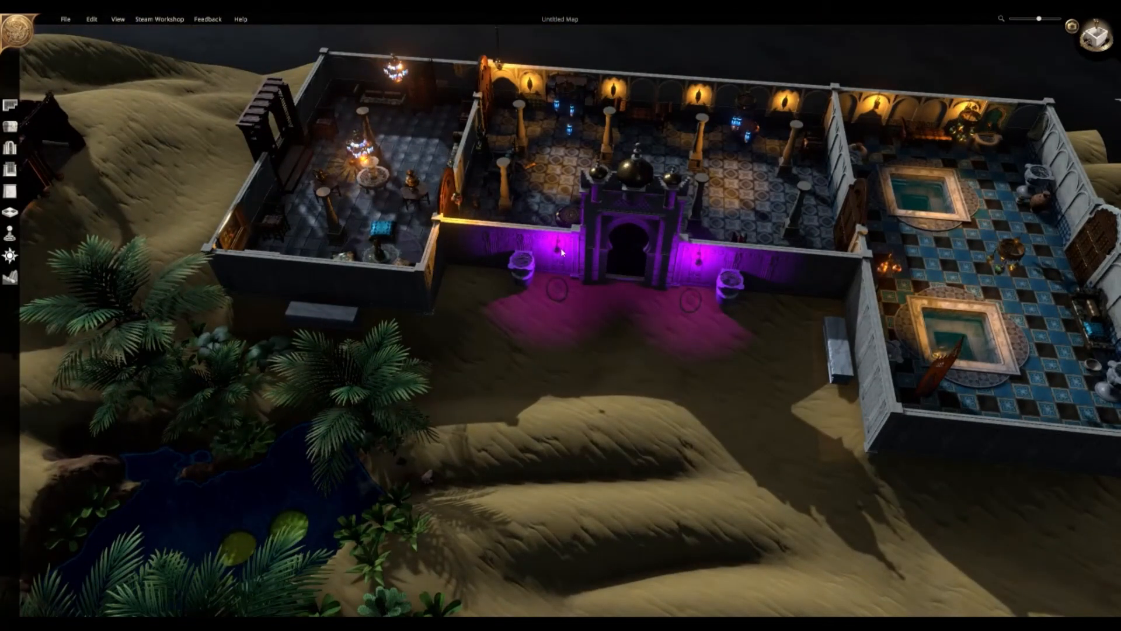
key("s")
key("a")
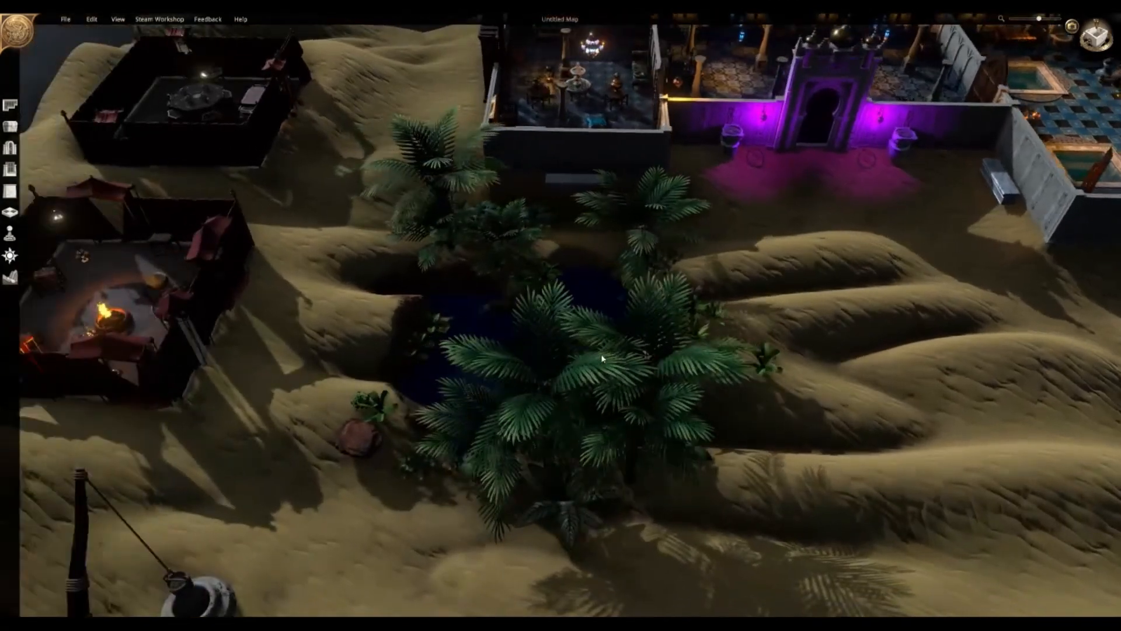